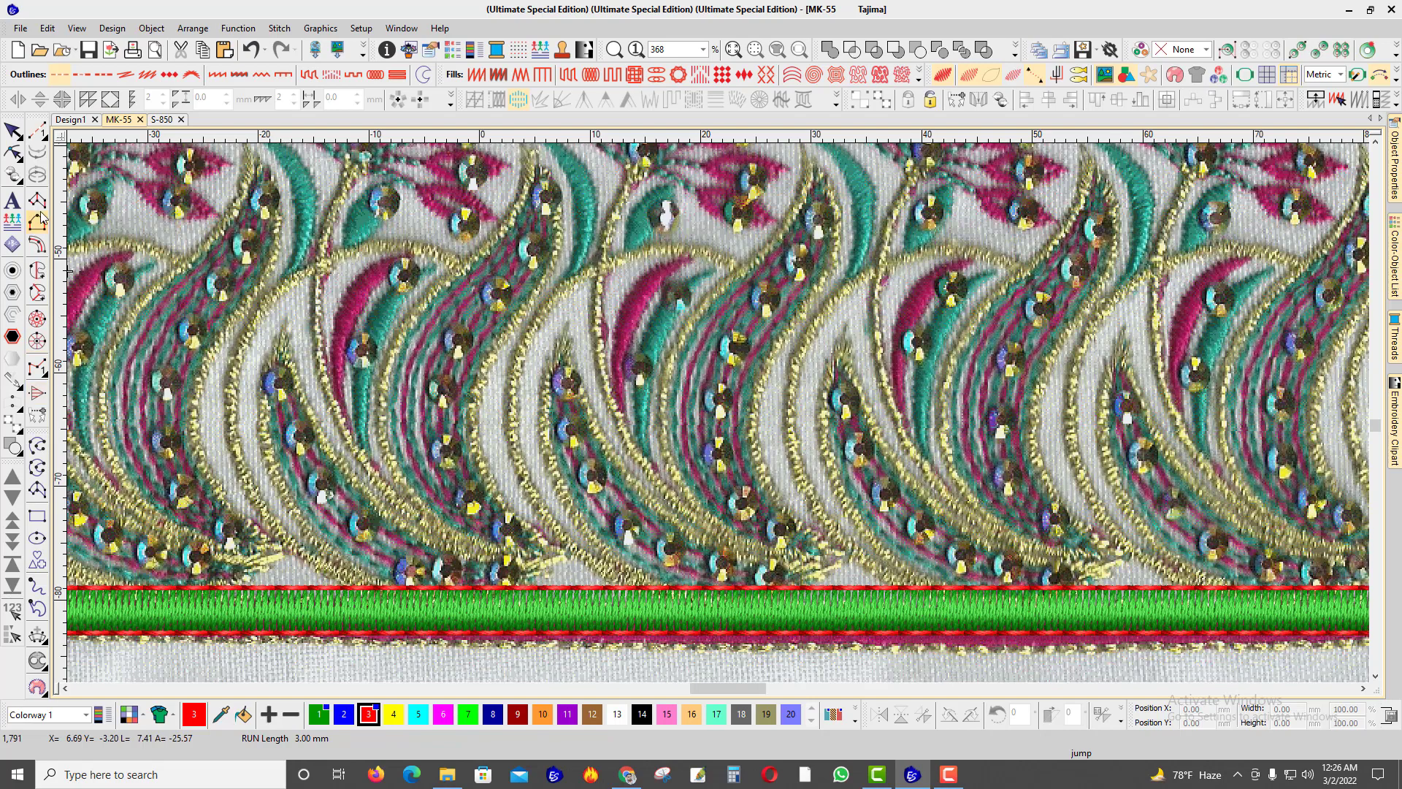
Step: Choose the Triple Run outline tool and set its run length to 3.00 mm
click(45, 137)
click(85, 139)
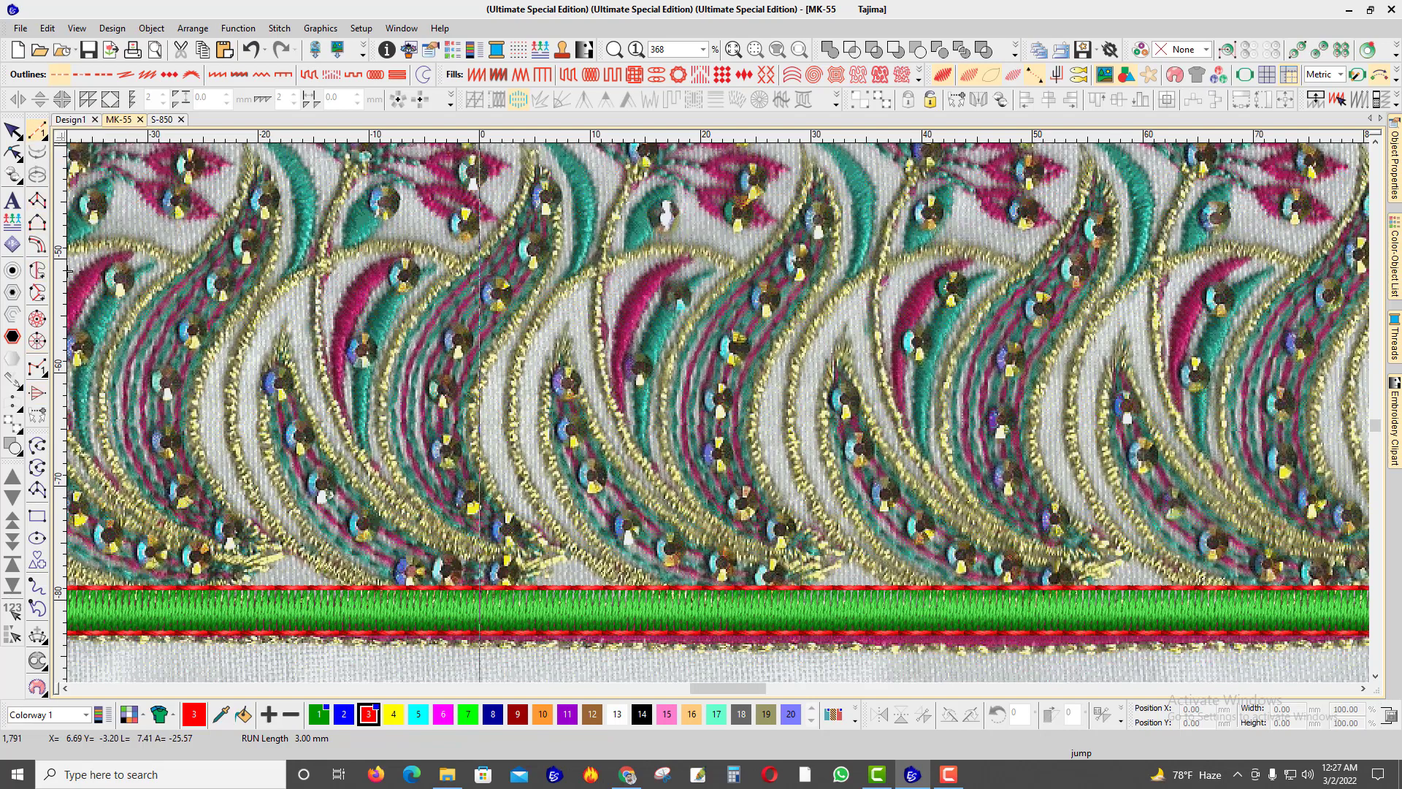
scroll(815, 417, down, 1)
scroll(720, 413, up, 1)
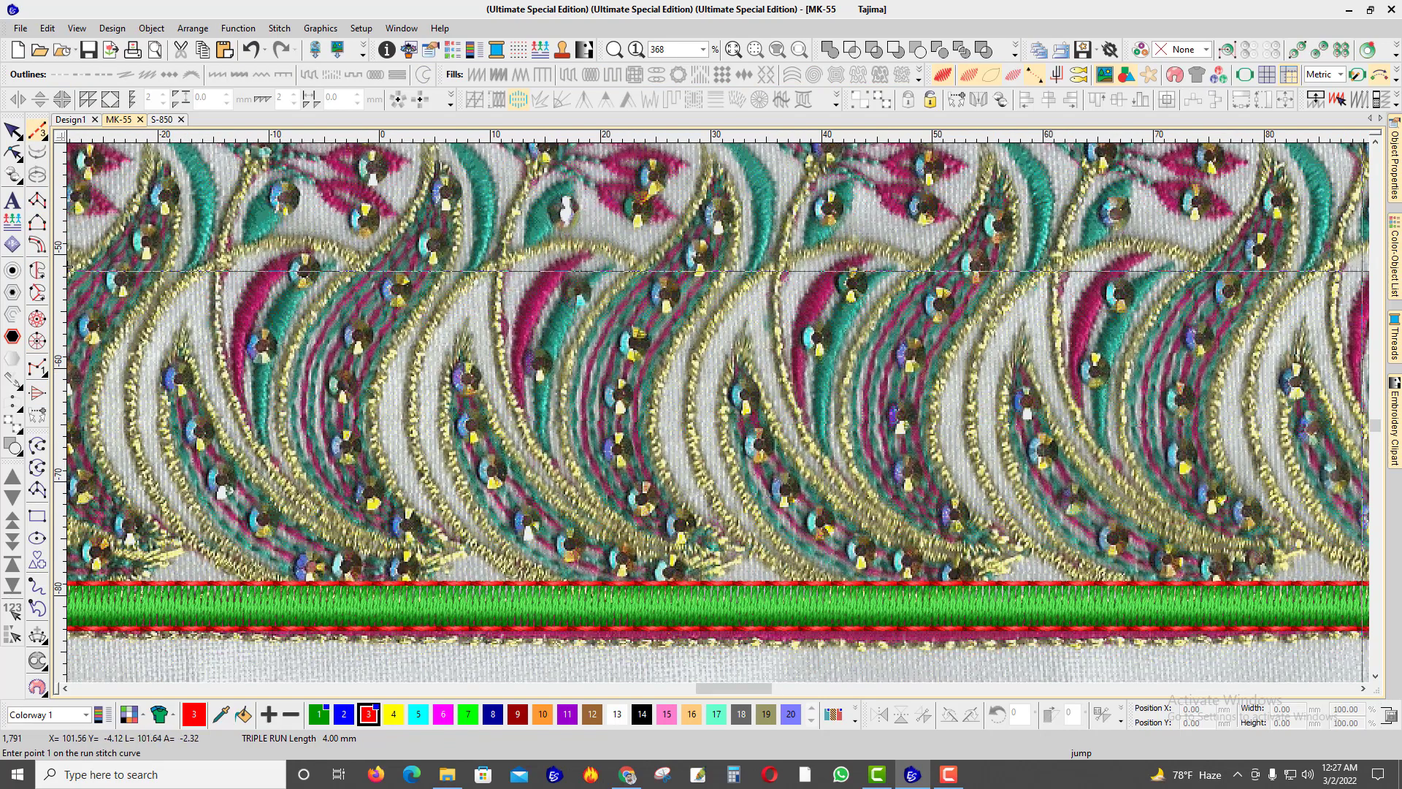
click(1392, 165)
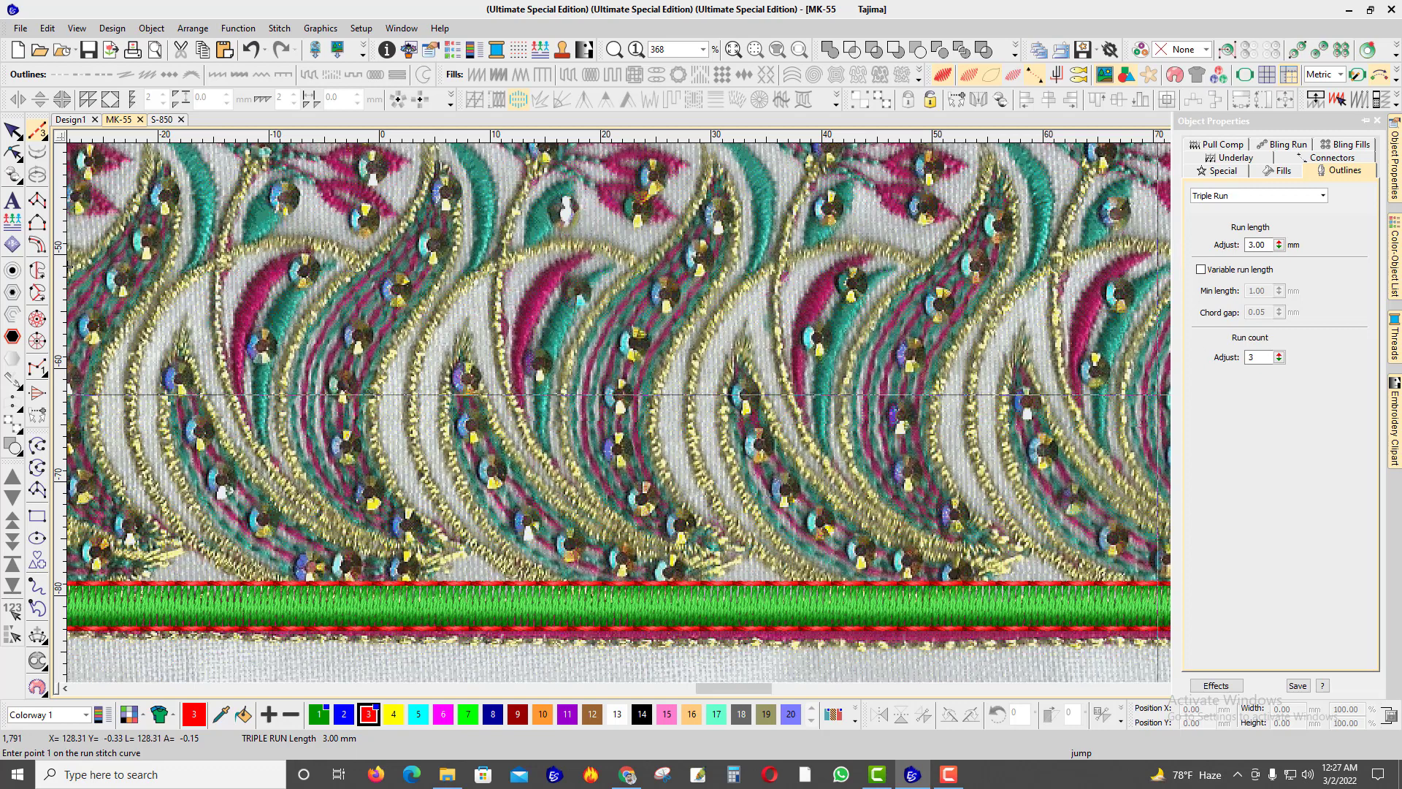
scroll(642, 472, down, 1)
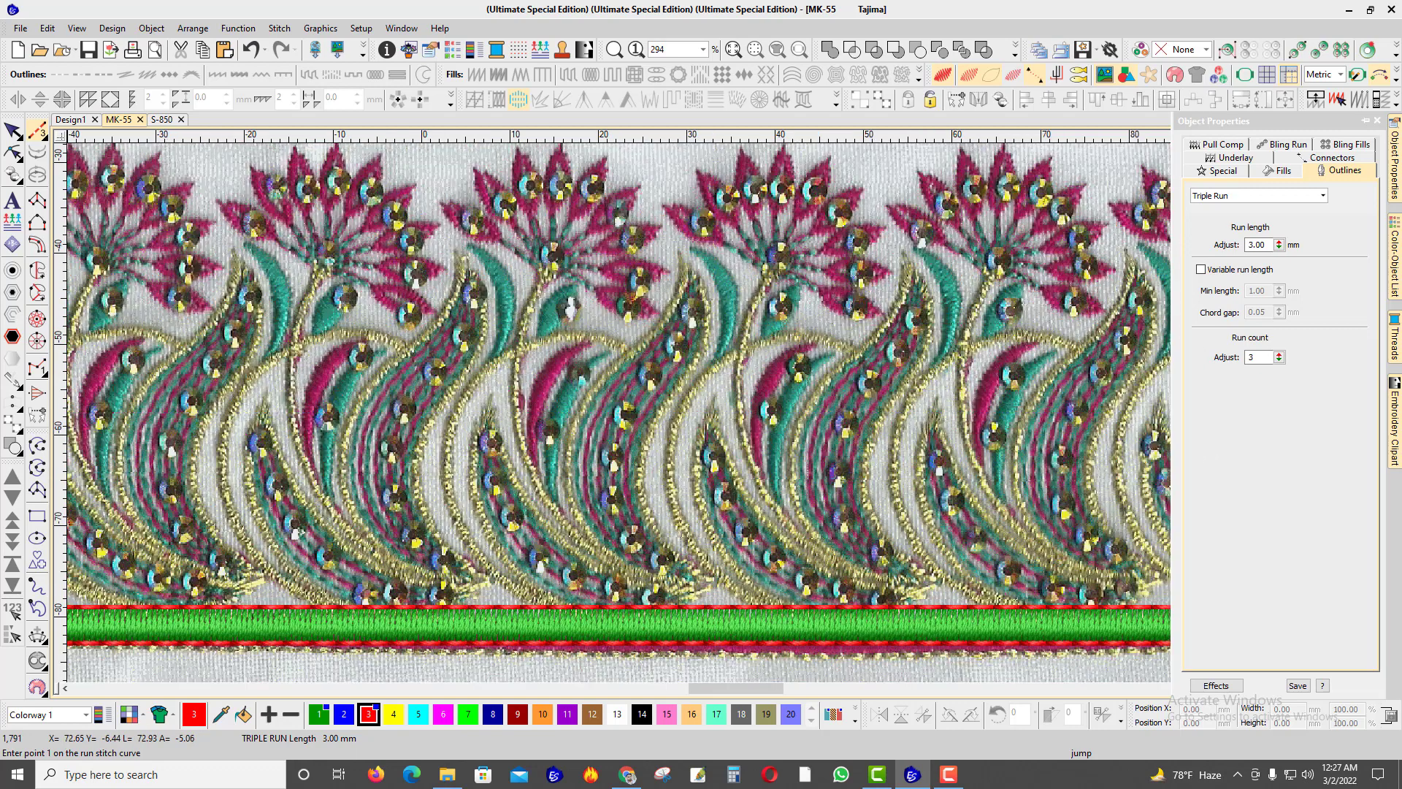
scroll(73, 354, up, 1)
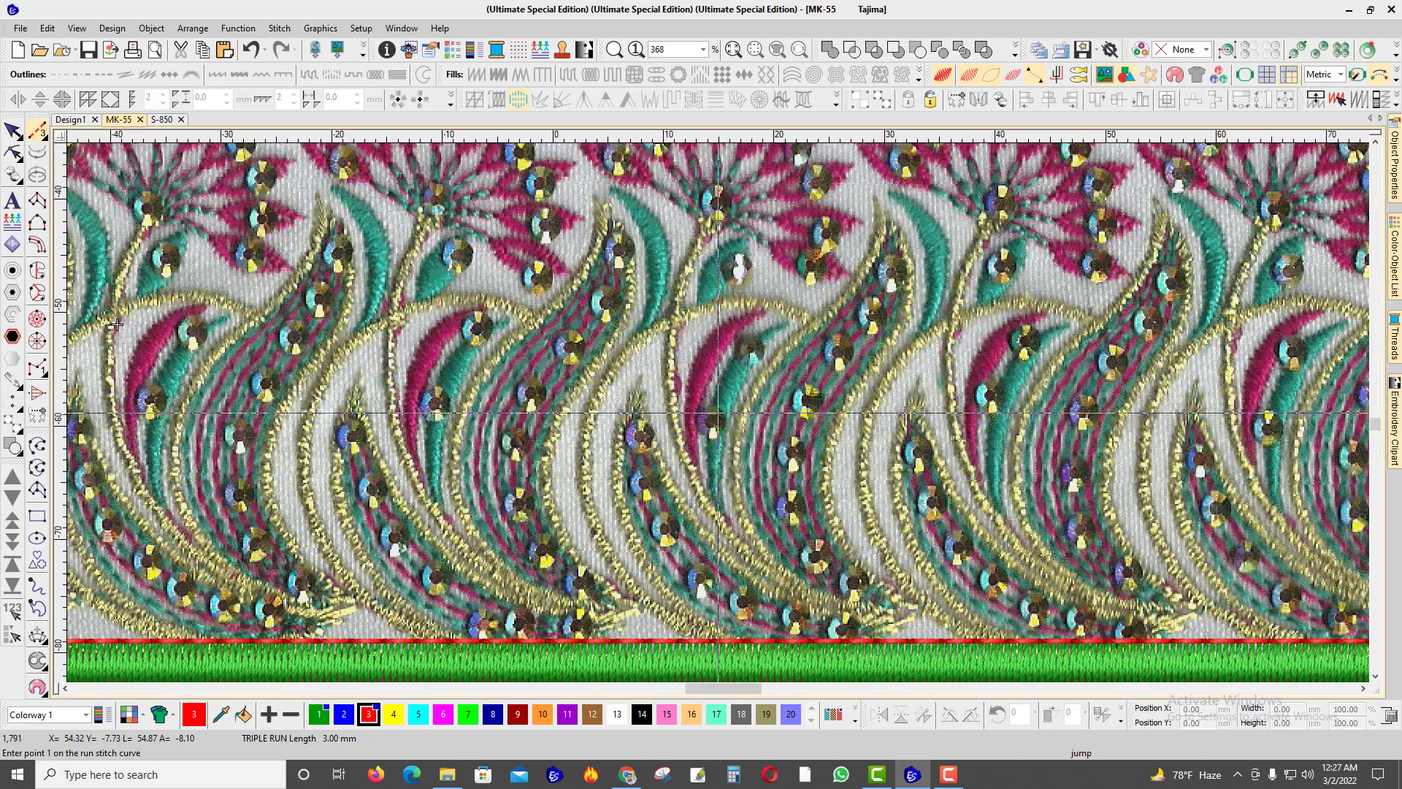
scroll(668, 476, down, 1)
scroll(708, 409, up, 1)
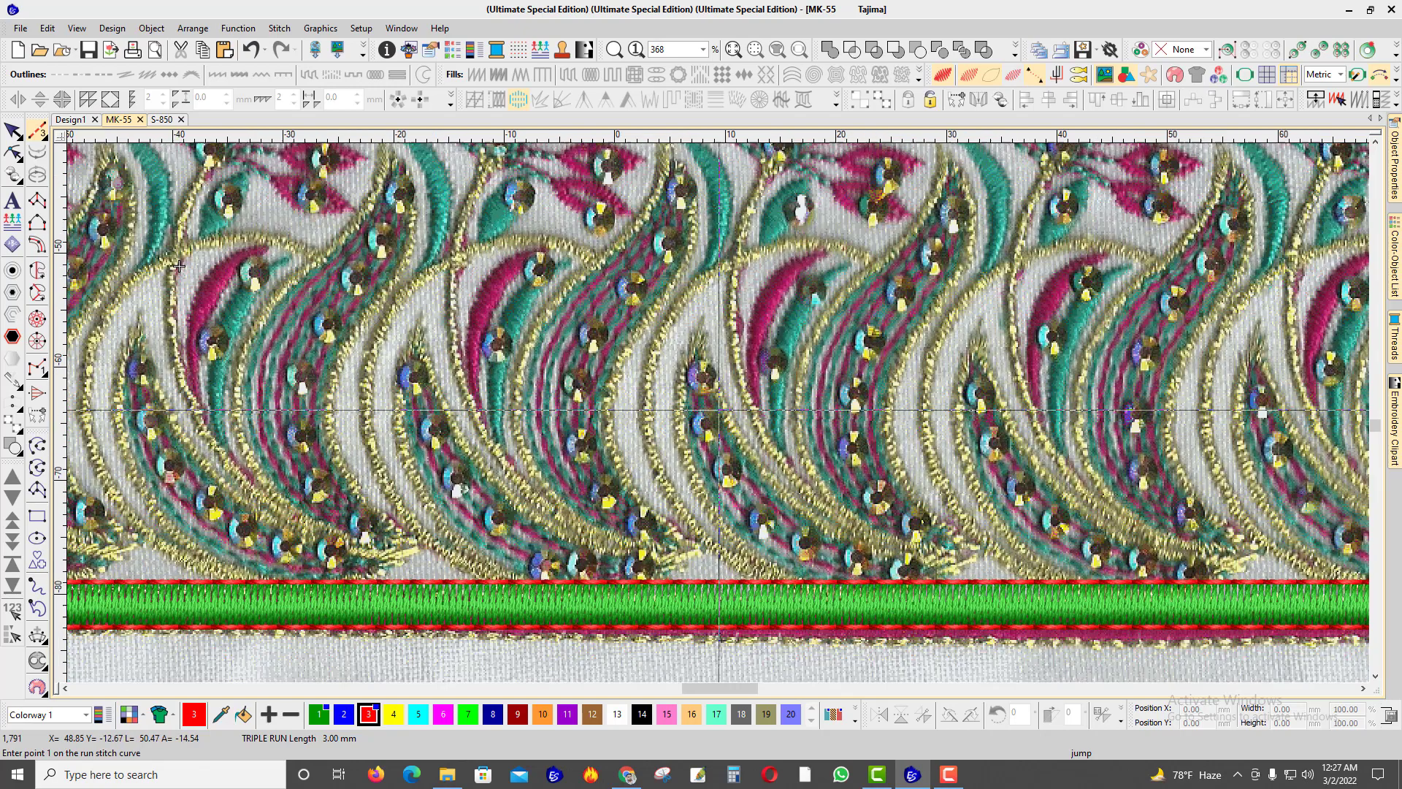
key(Escape)
Step: In thread colour 1, trace the outer, lower edge of a small crescent leaf with a triple run curve from its tail up to its tip
scroll(817, 465, down, 1)
scroll(767, 432, up, 1)
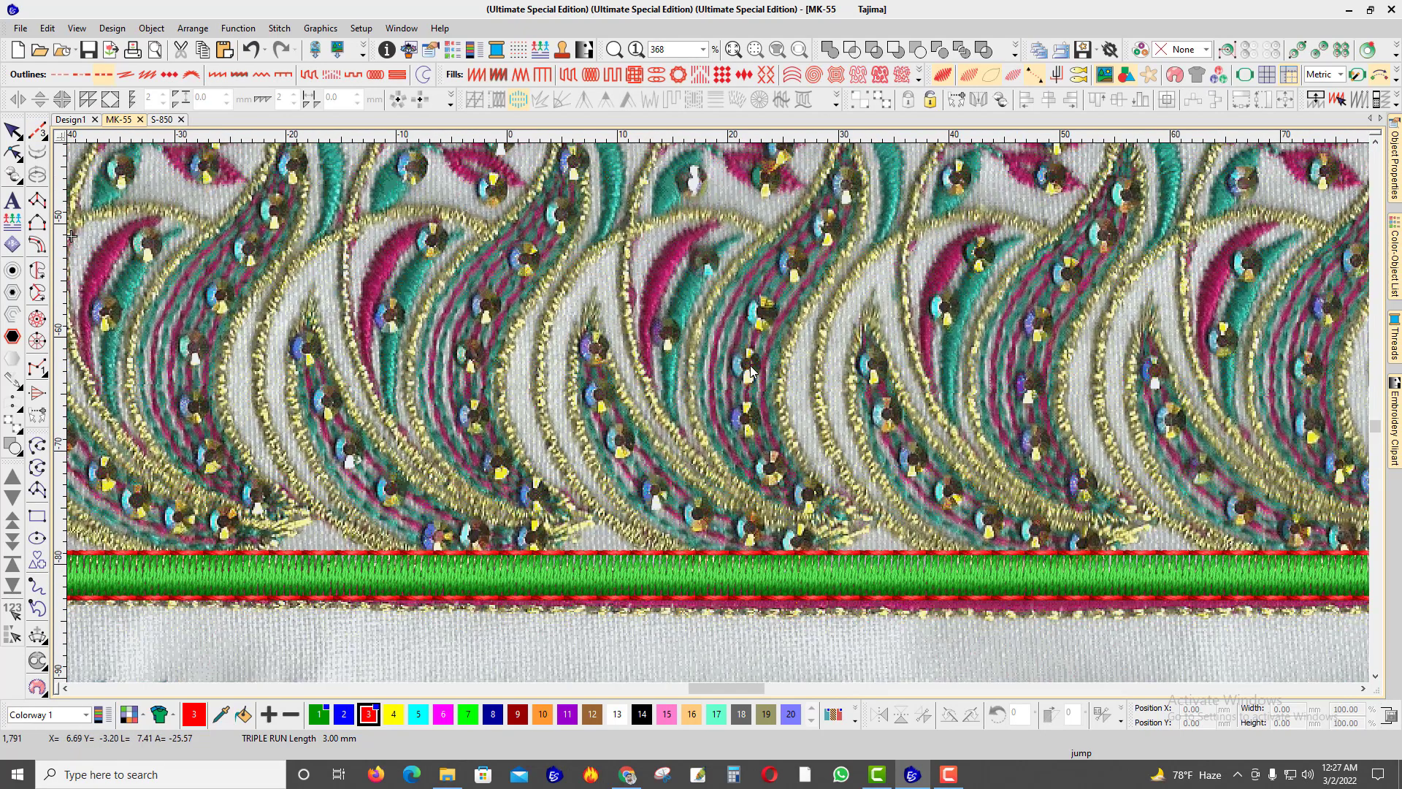
scroll(736, 401, down, 1)
scroll(699, 410, up, 1)
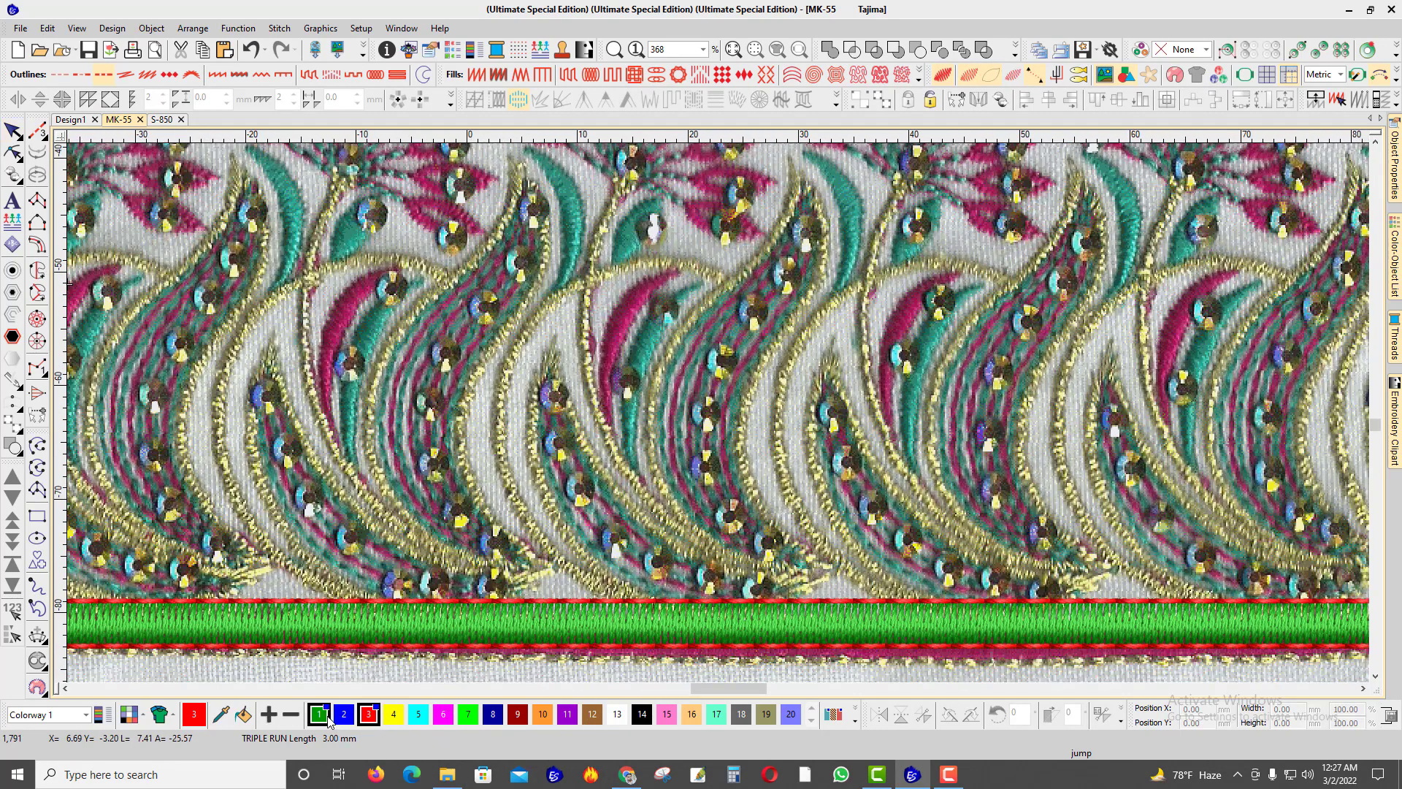
click(36, 131)
scroll(750, 442, up, 4)
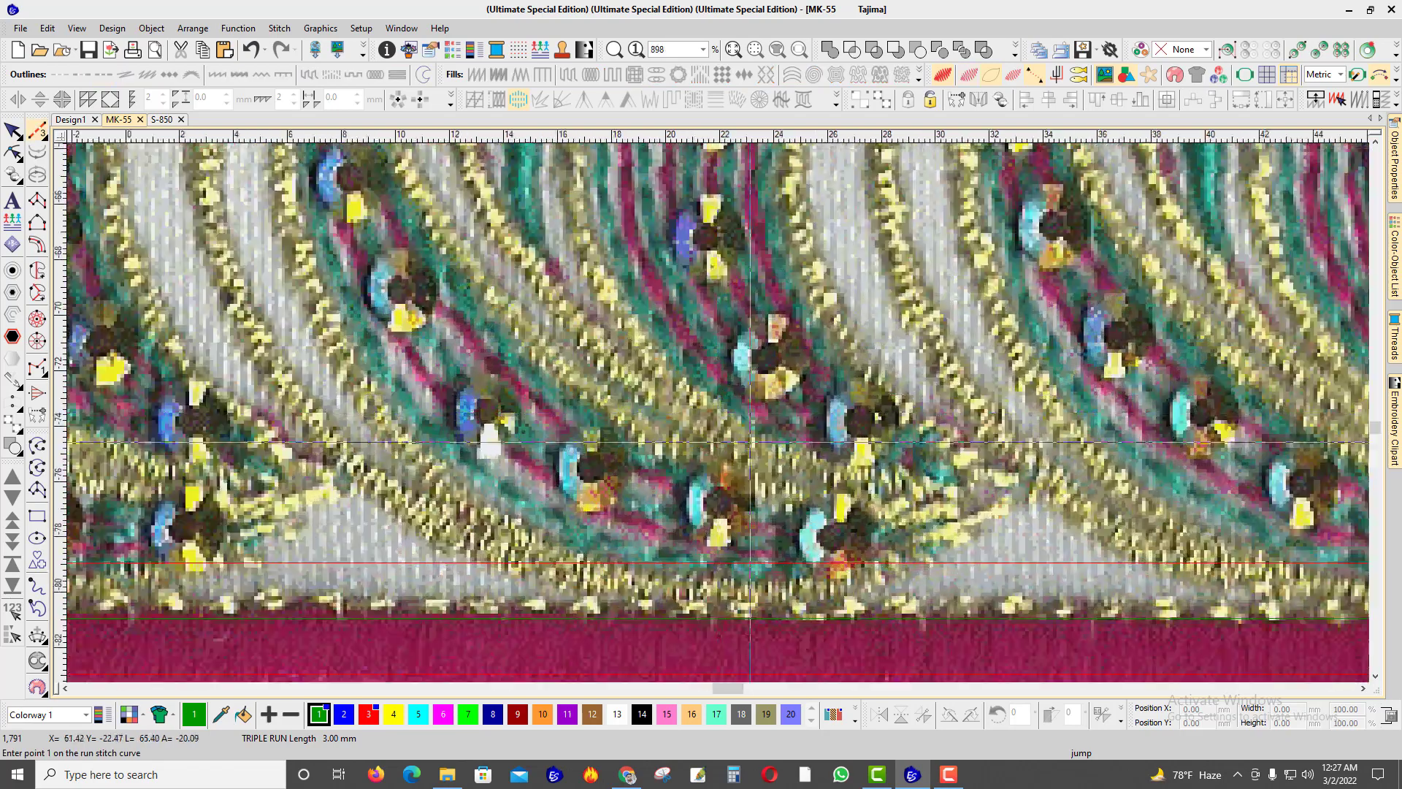
click(896, 566)
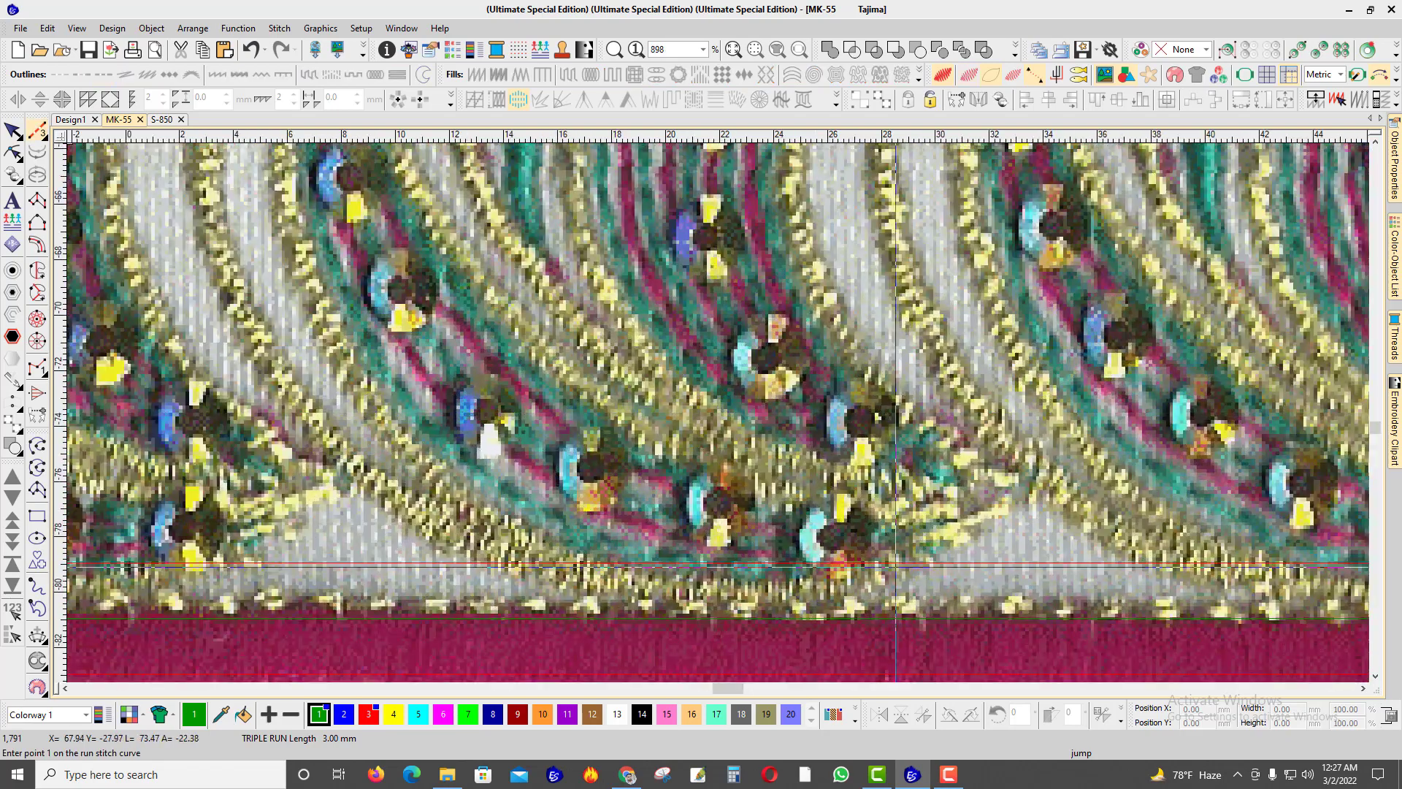
click(648, 533)
click(444, 401)
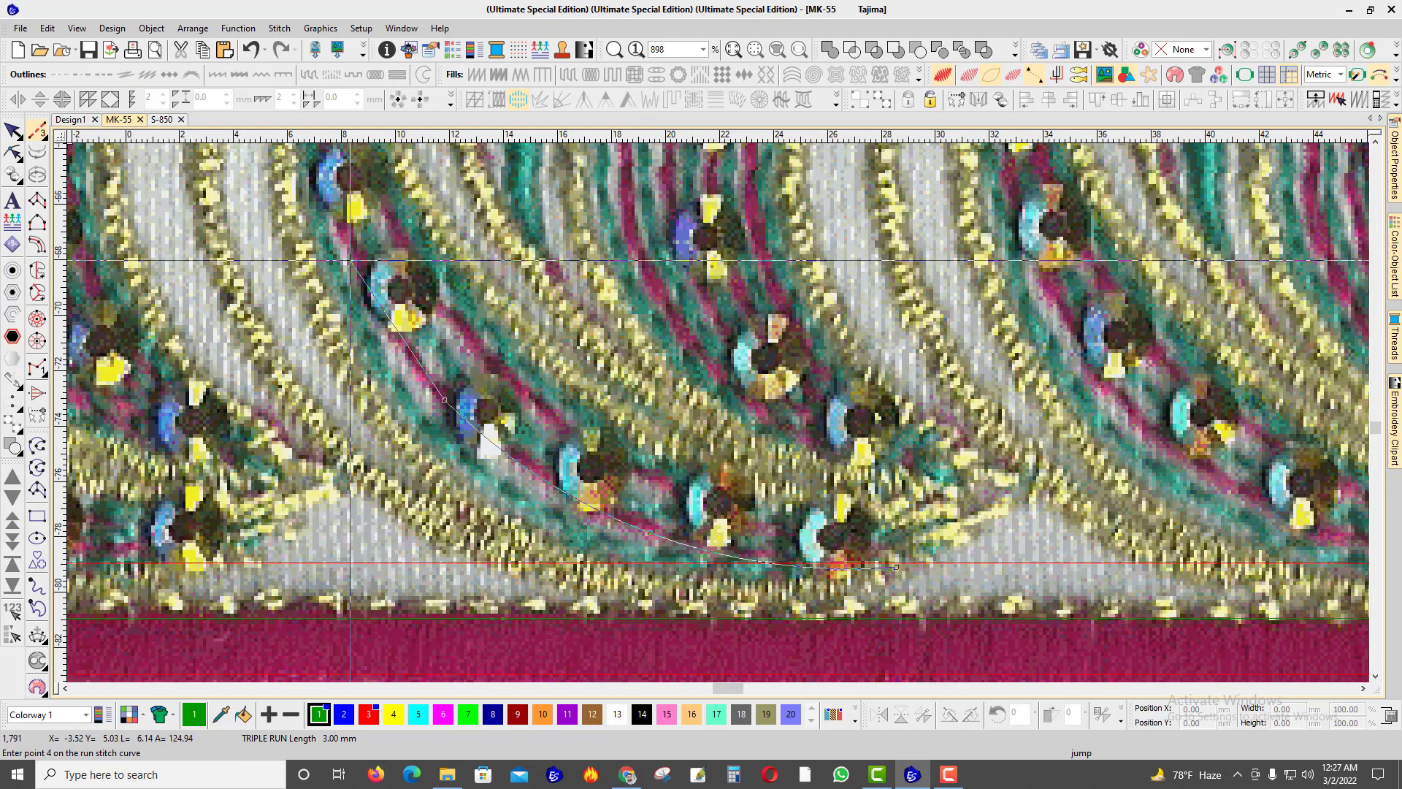
click(350, 261)
key(Return)
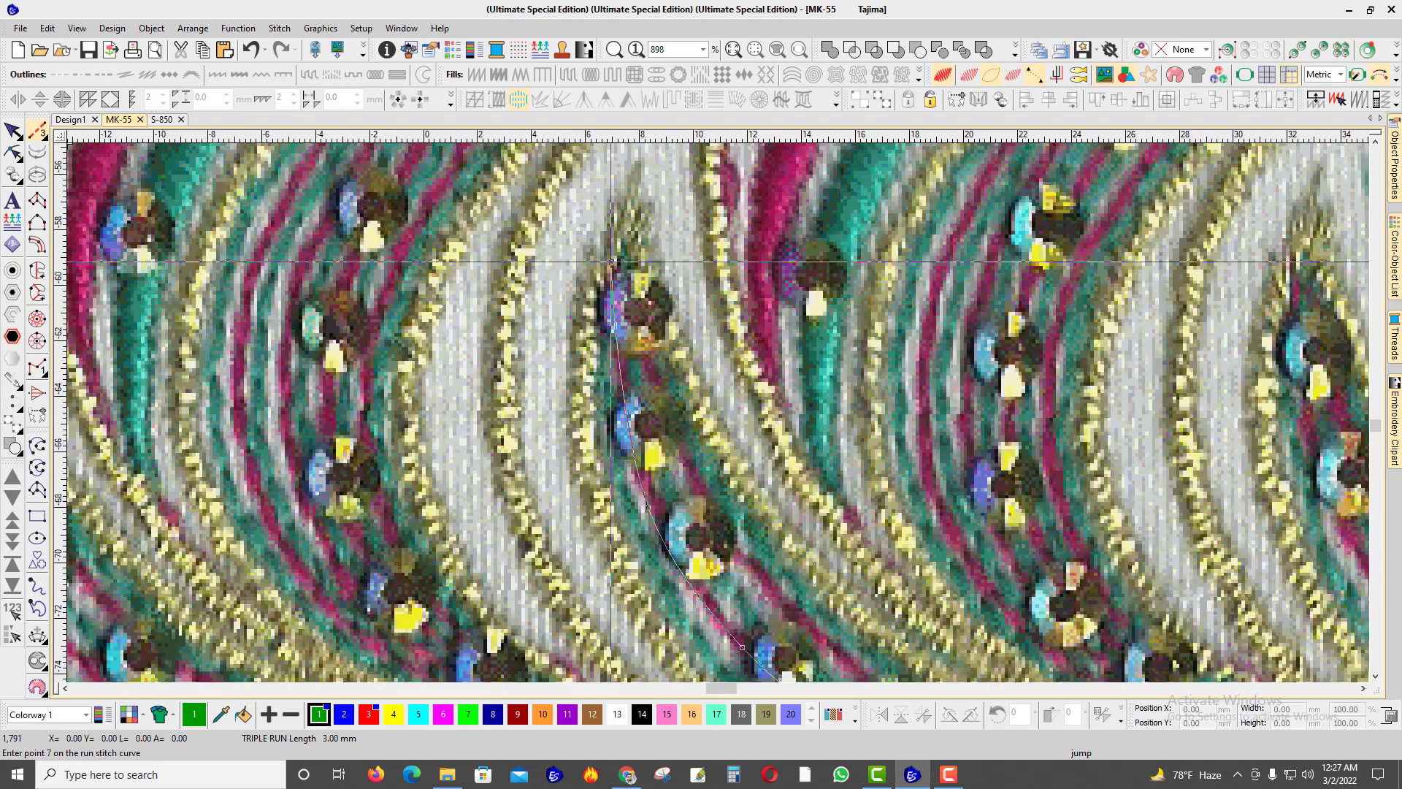
Step: Trace the inner, upper edge of the same crescent leaf with a second triple run curve from its tip back to its tail
click(632, 265)
click(690, 466)
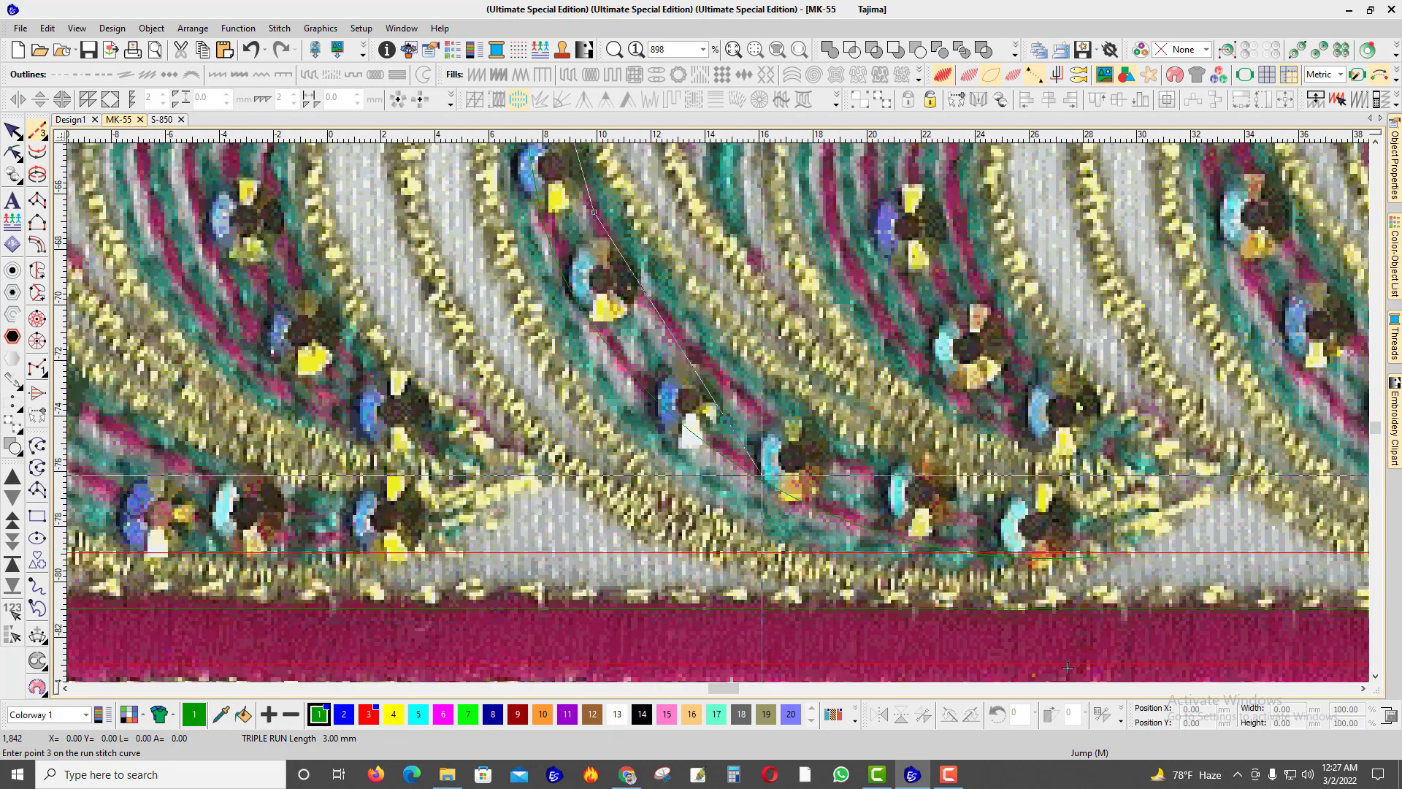
click(751, 407)
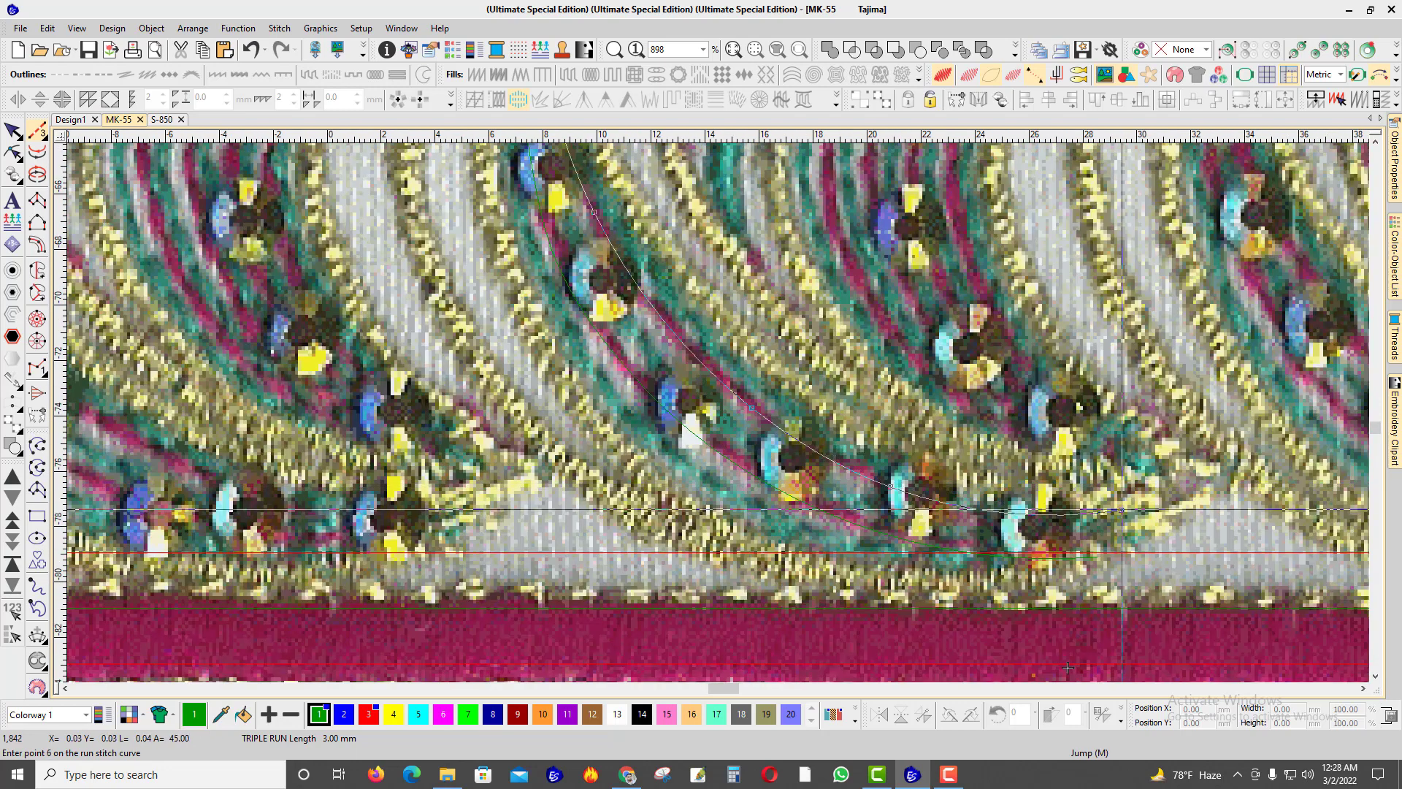
click(1122, 511)
key(Return)
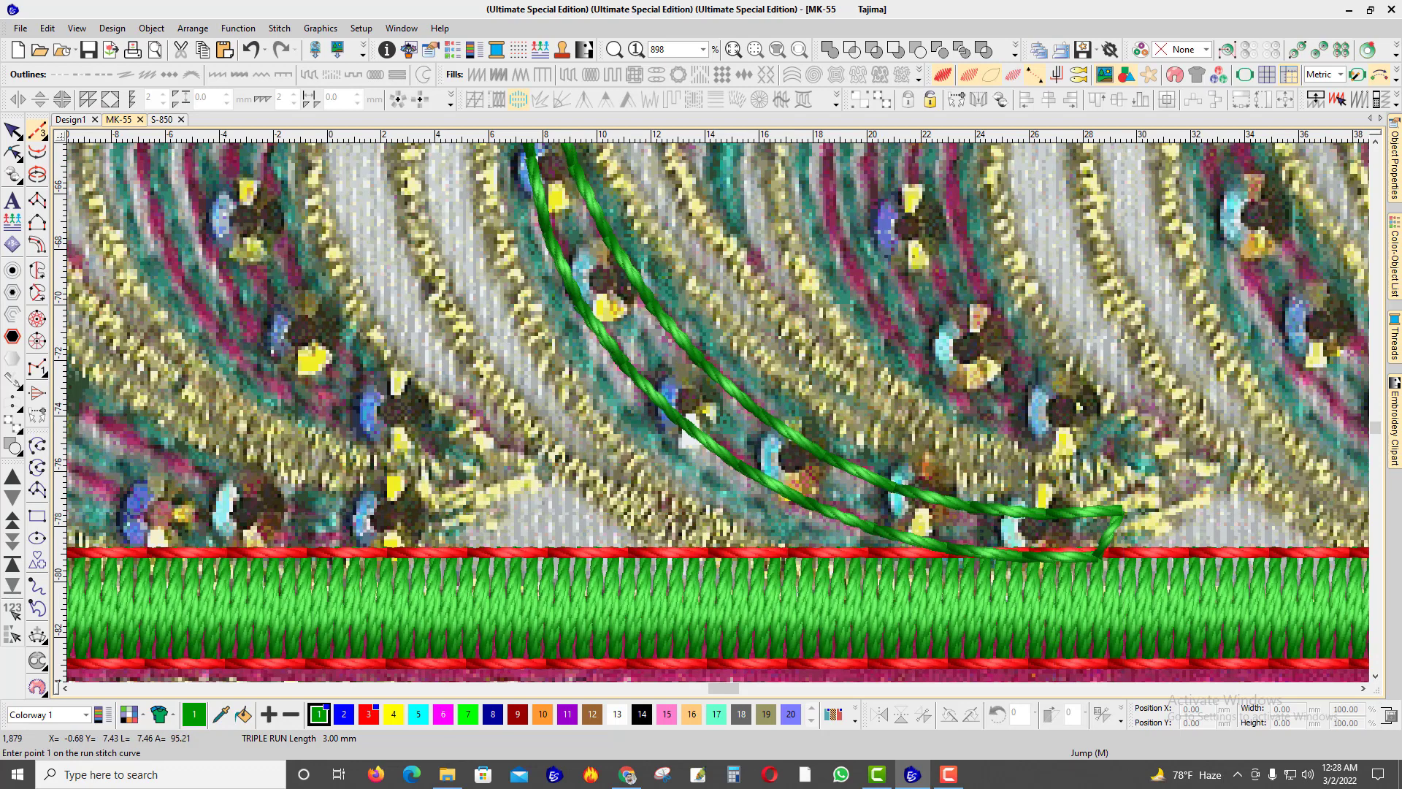
Step: Open the triple run curve on the crescent leaf's inner, upper edge for reshaping
scroll(1067, 668, down, 1)
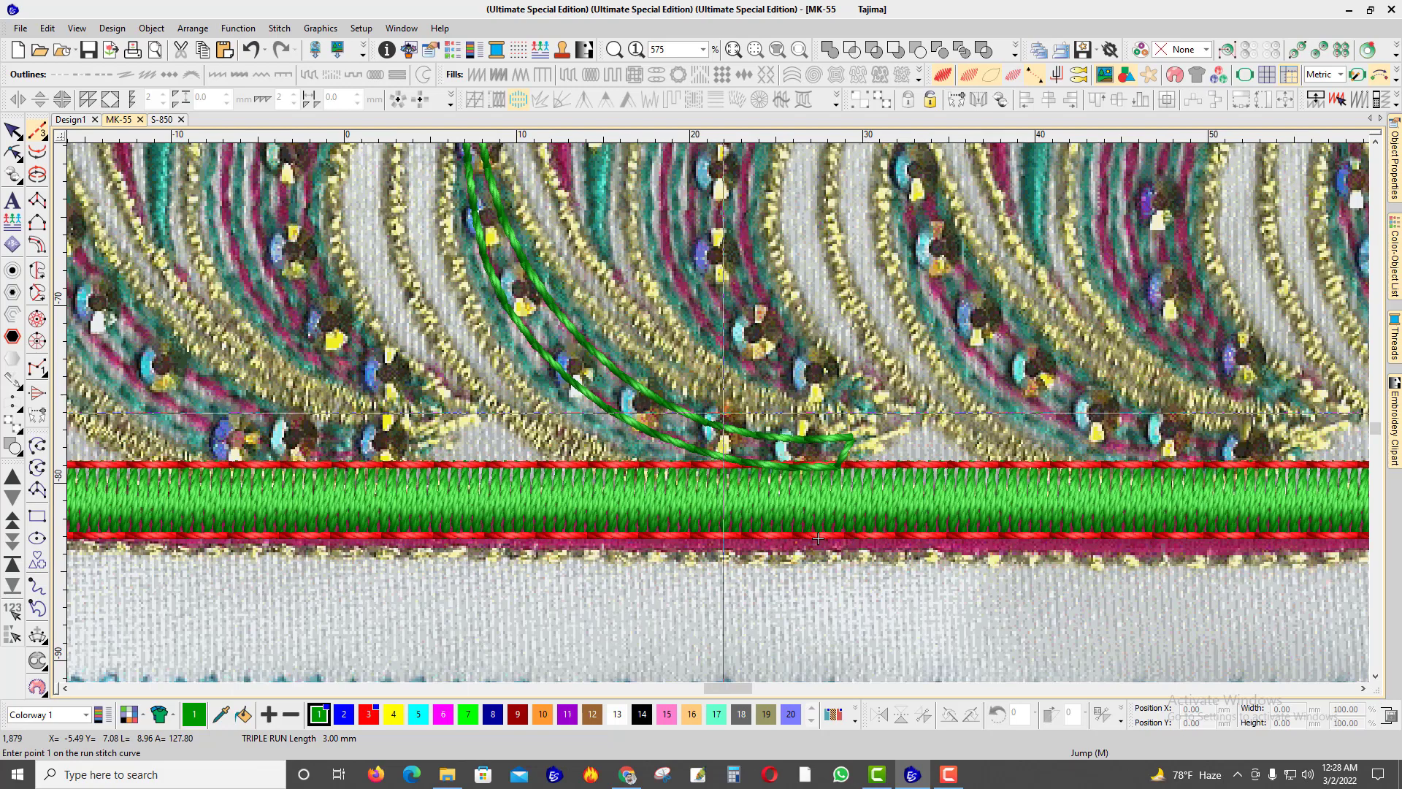
scroll(818, 538, down, 1)
scroll(888, 655, up, 1)
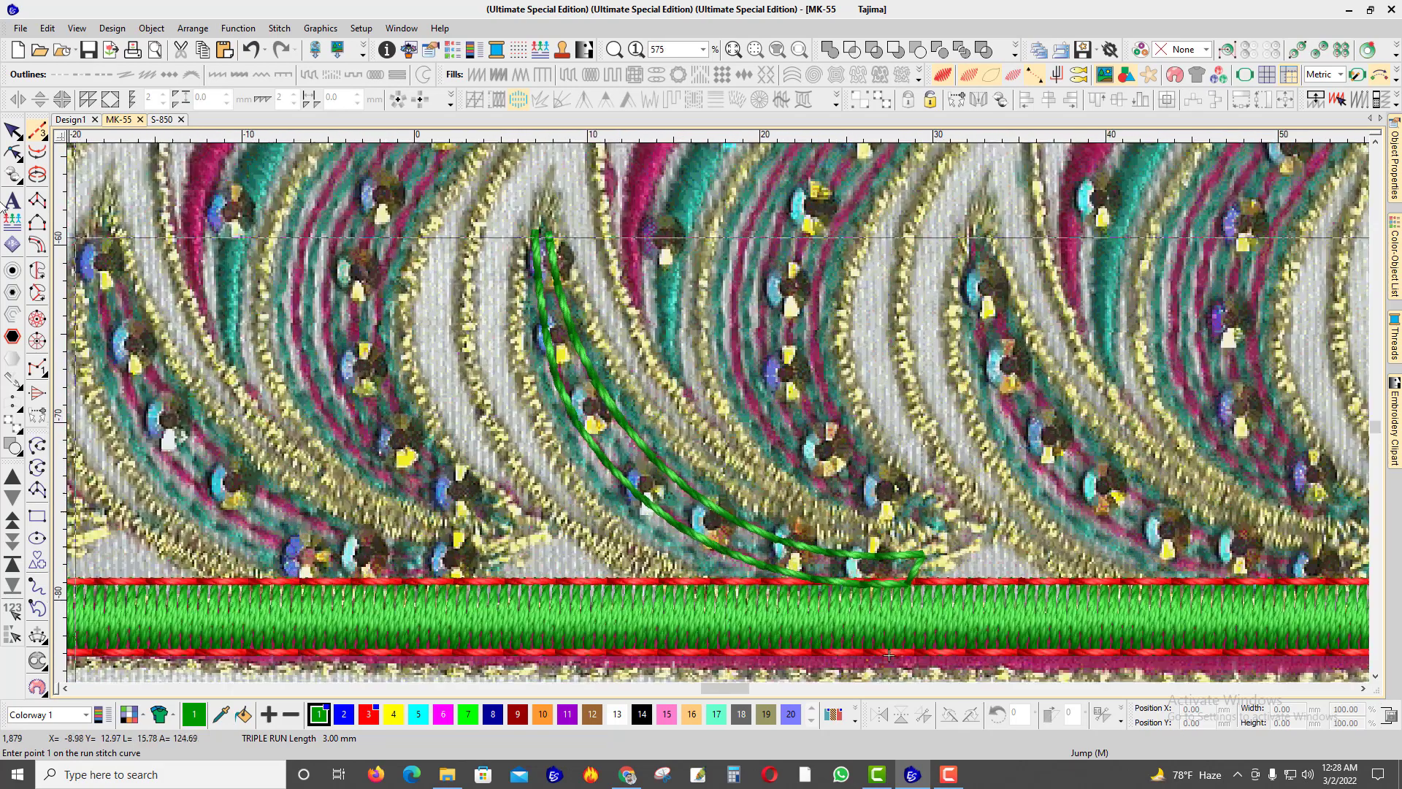
click(15, 150)
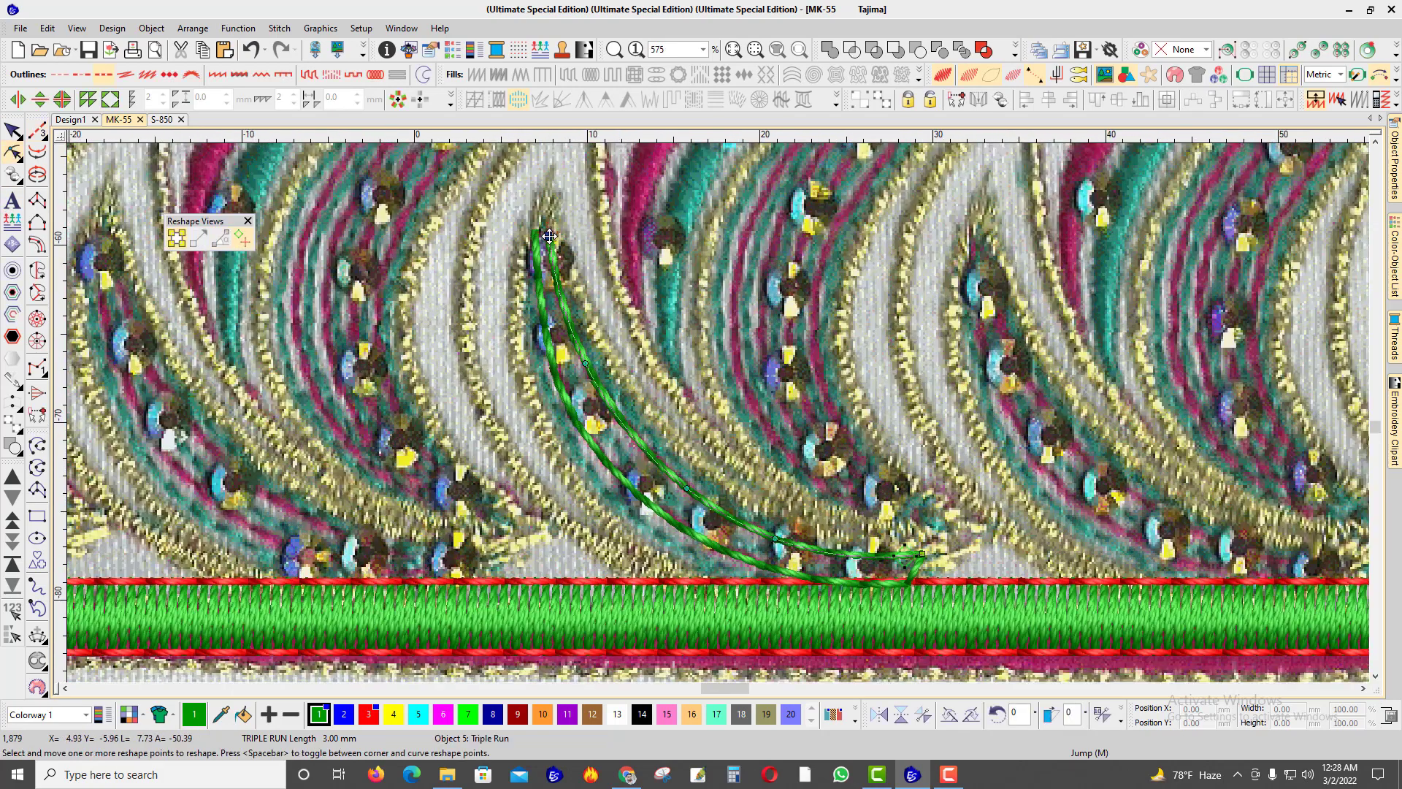
click(584, 370)
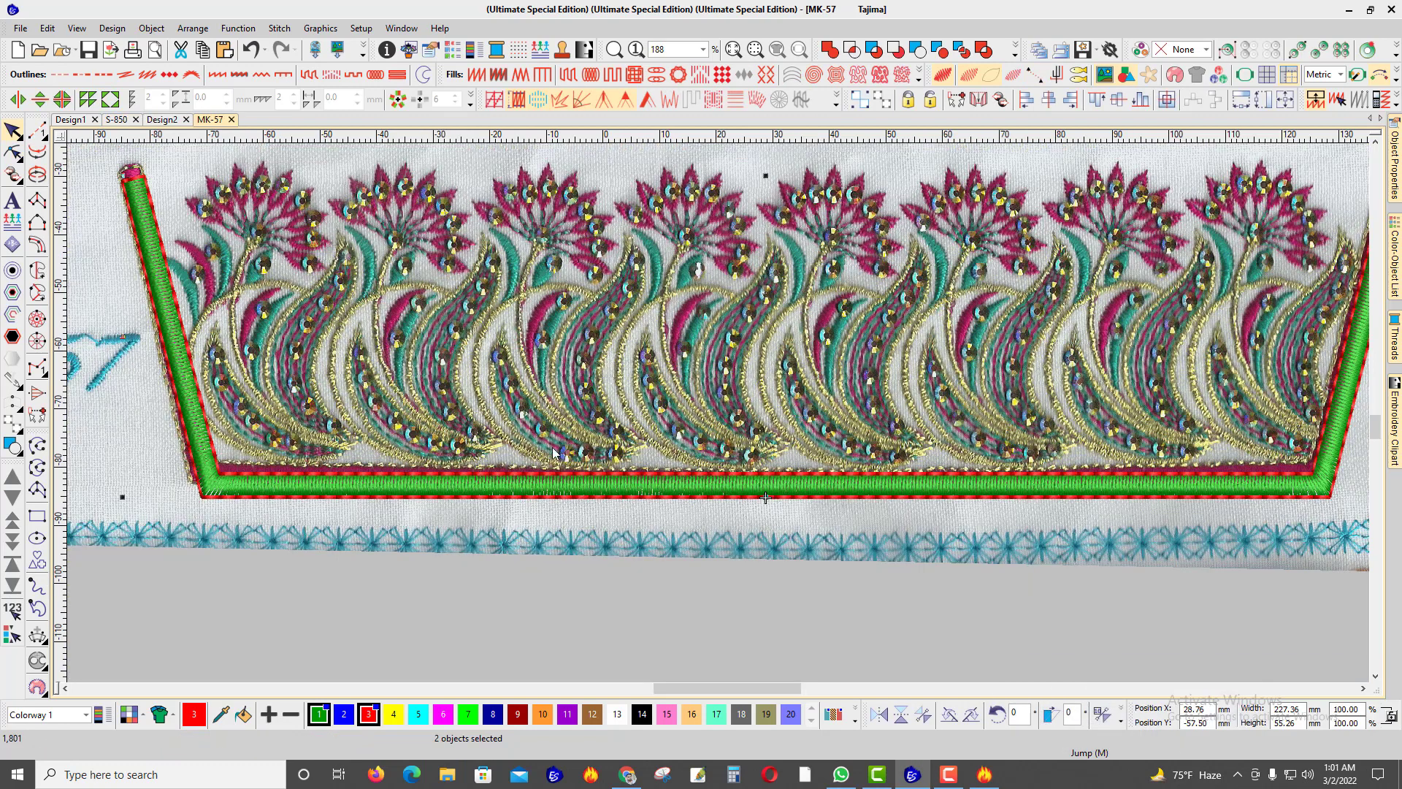
Step: In the MK-57 design, shift the two selected border objects slightly upward over the maroon band below the leaves and deselect them
click(889, 532)
scroll(212, 436, down, 2)
drag(192, 555, 192, 554)
scroll(373, 475, up, 3)
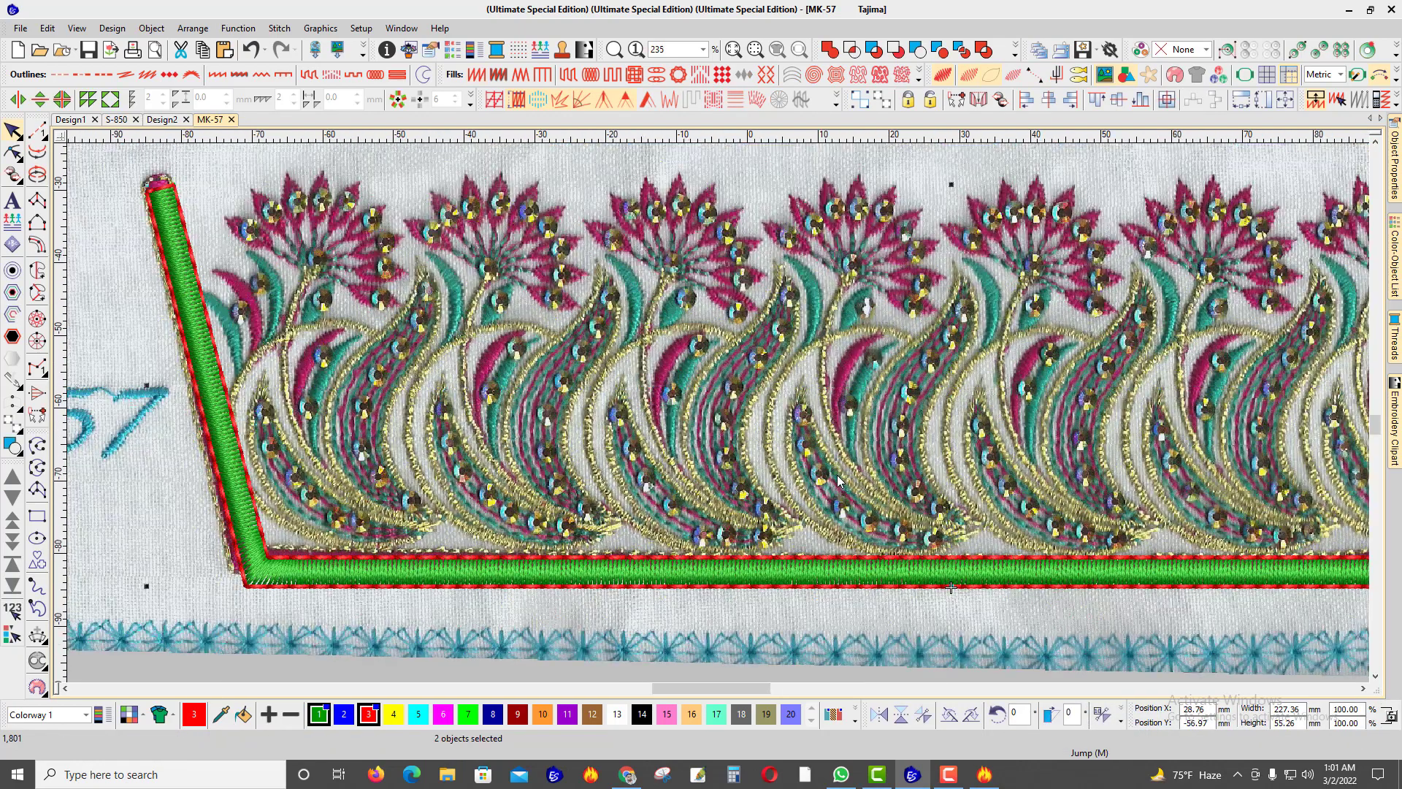
scroll(855, 430, down, 1)
click(706, 483)
scroll(704, 475, up, 2)
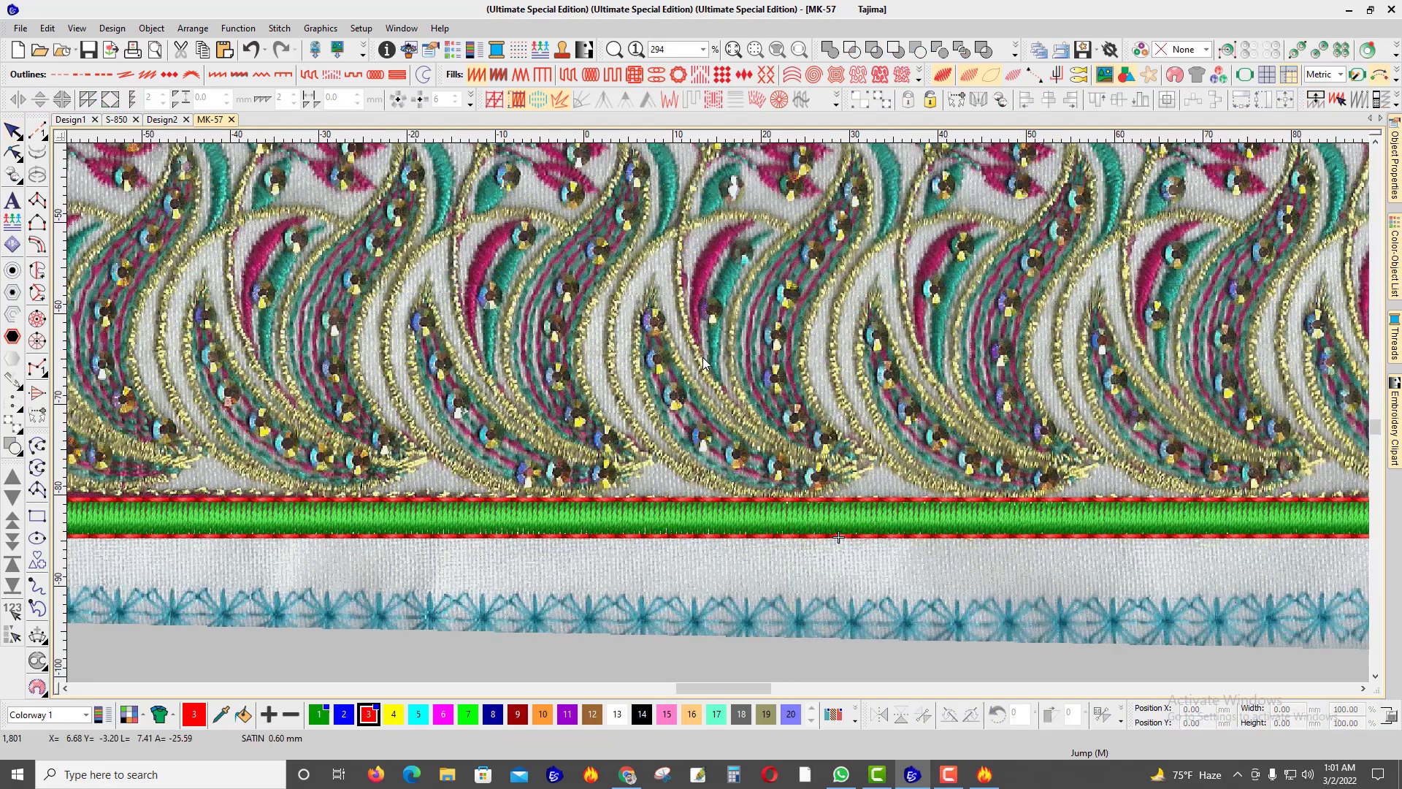
Step: Choose thread colour 1 and the Triple Run outline tool with a run length of 3.00 mm
scroll(704, 362, down, 1)
scroll(716, 415, up, 2)
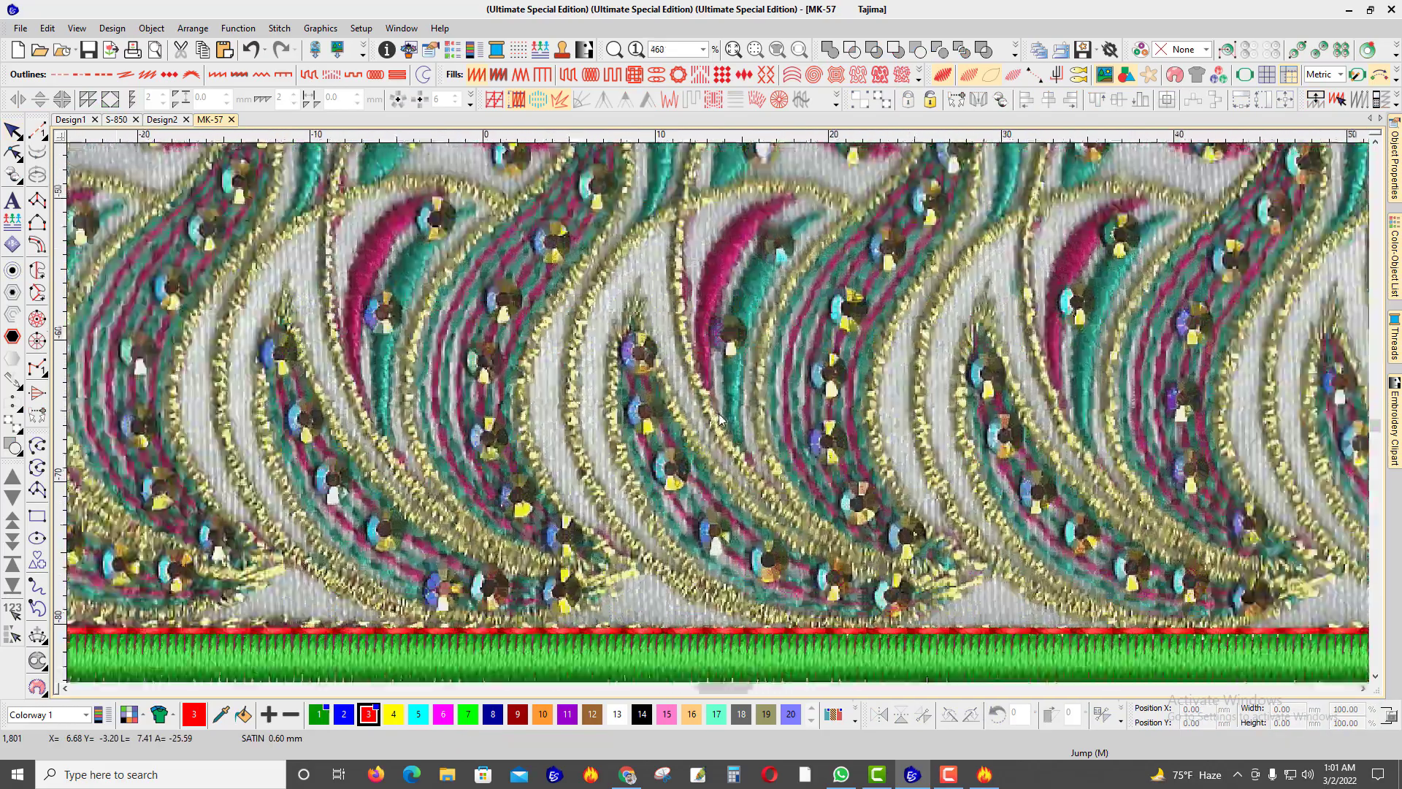
scroll(730, 413, down, 2)
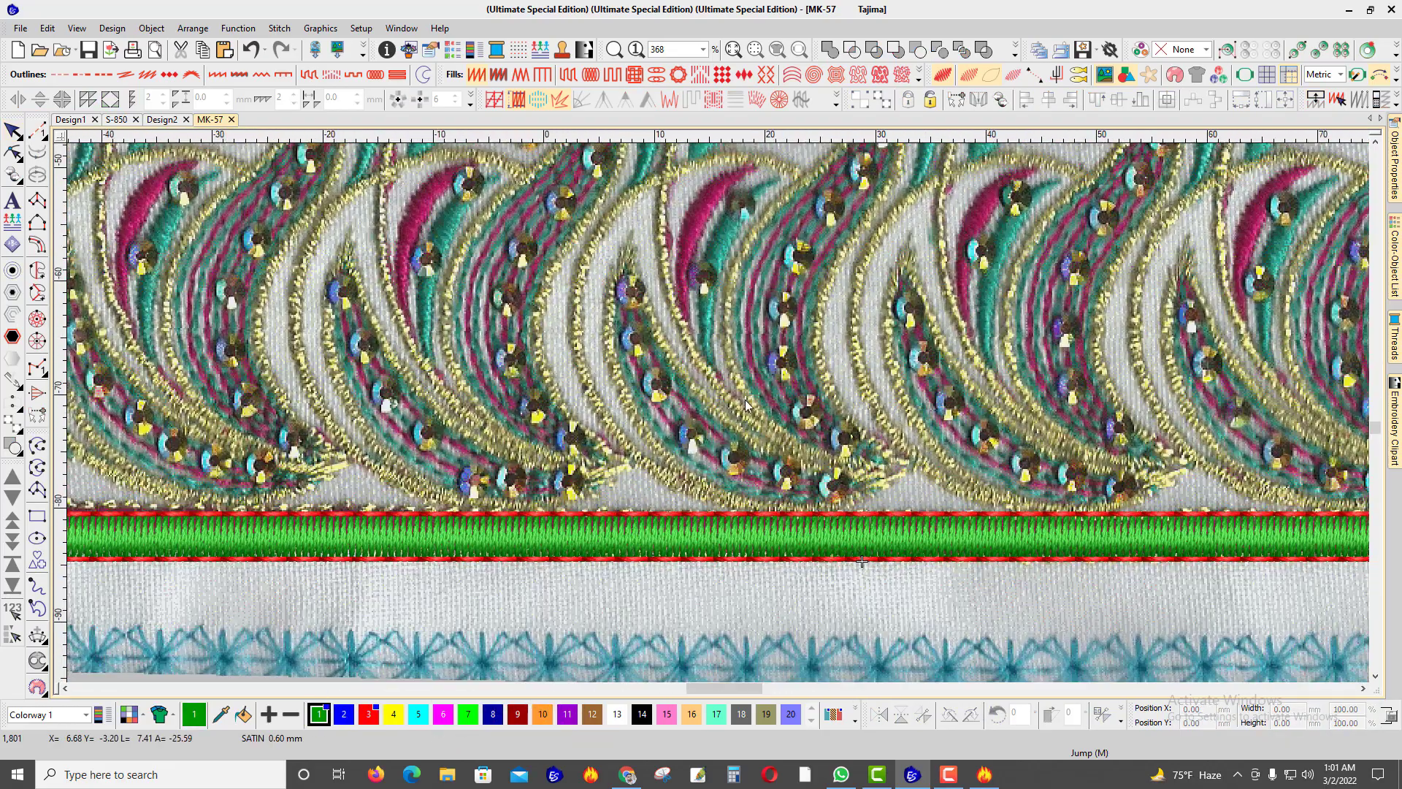
scroll(825, 504, up, 2)
click(43, 138)
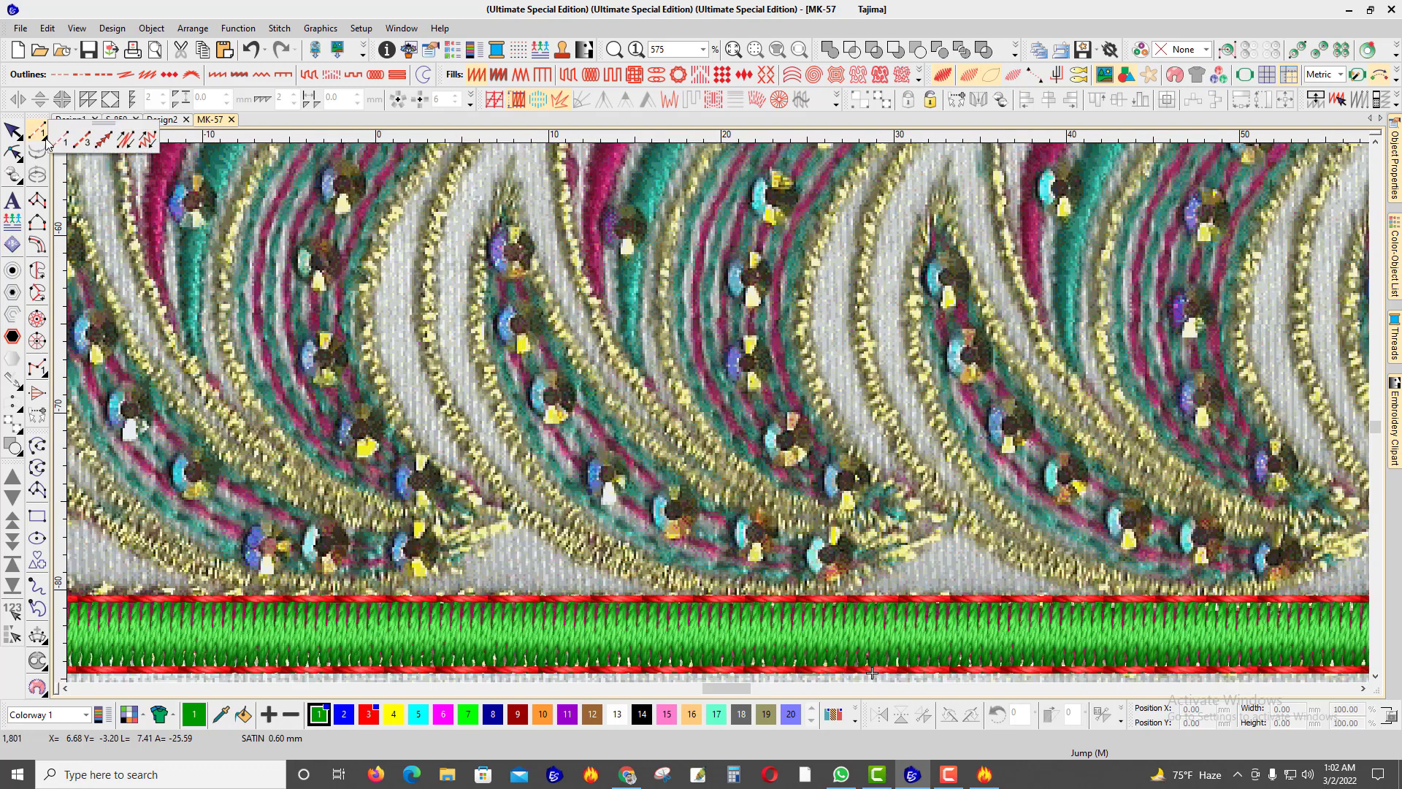
click(80, 134)
click(1394, 177)
click(1244, 270)
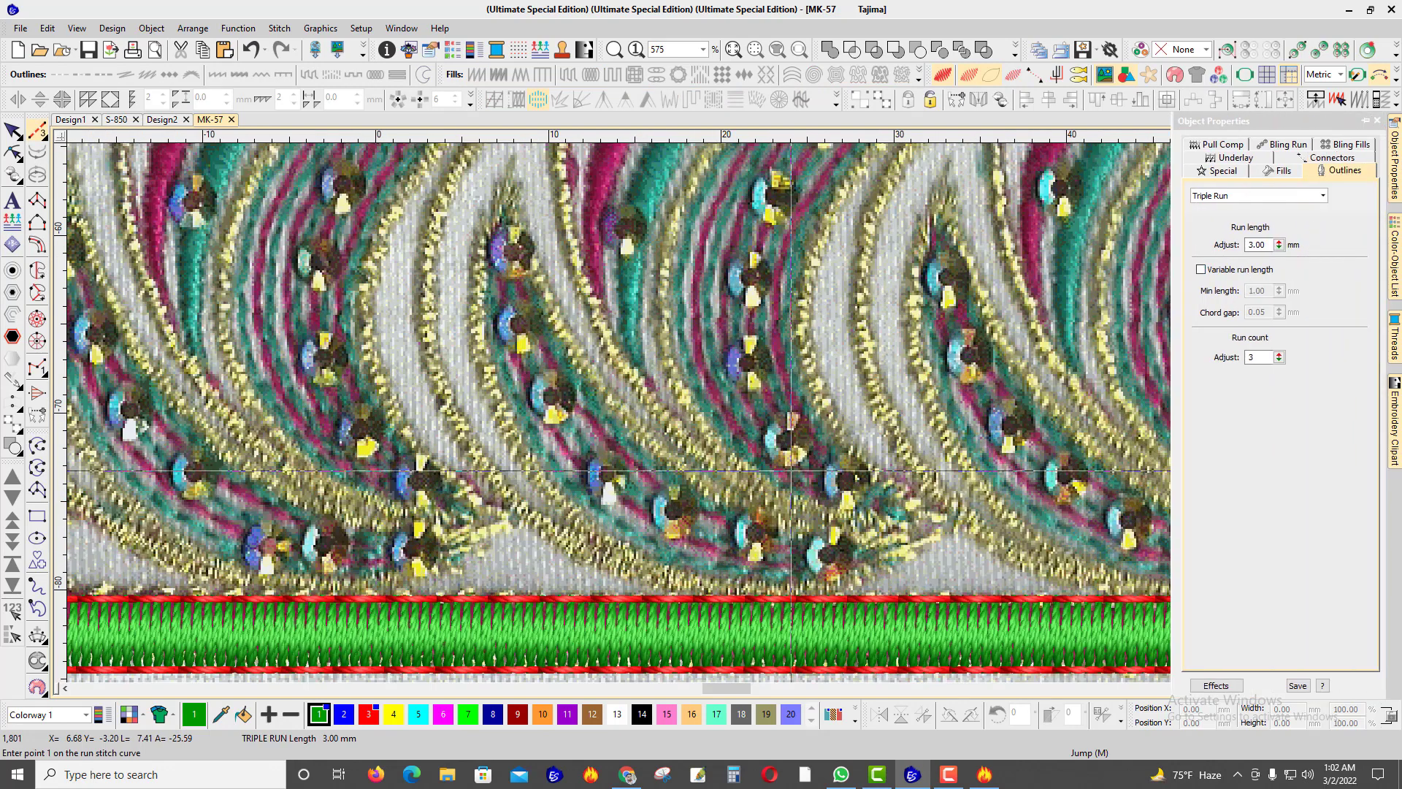
Step: Draw a triple run curve along the small crescent leaf's outer, lower edge, from its tail up to its tip
click(874, 560)
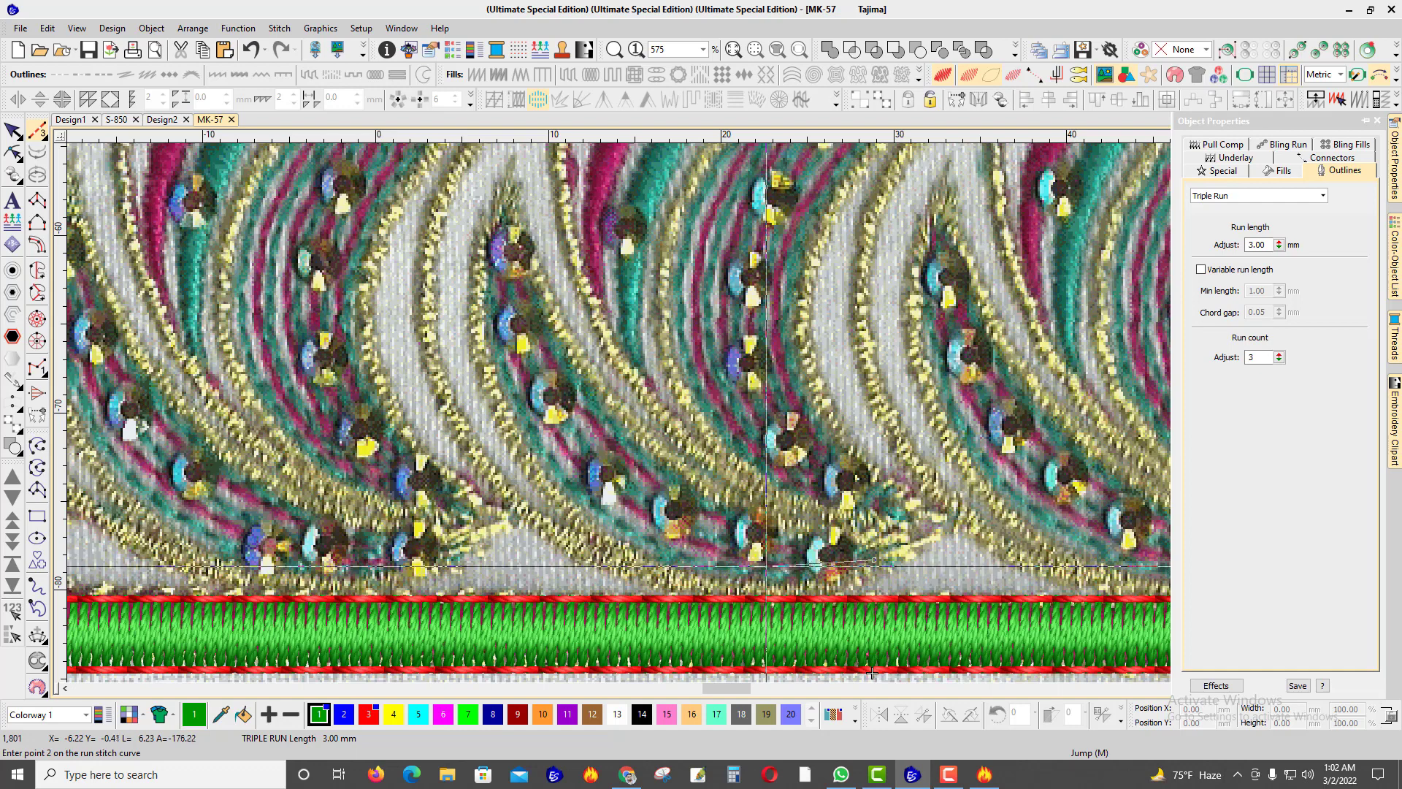
click(765, 564)
click(633, 511)
click(543, 422)
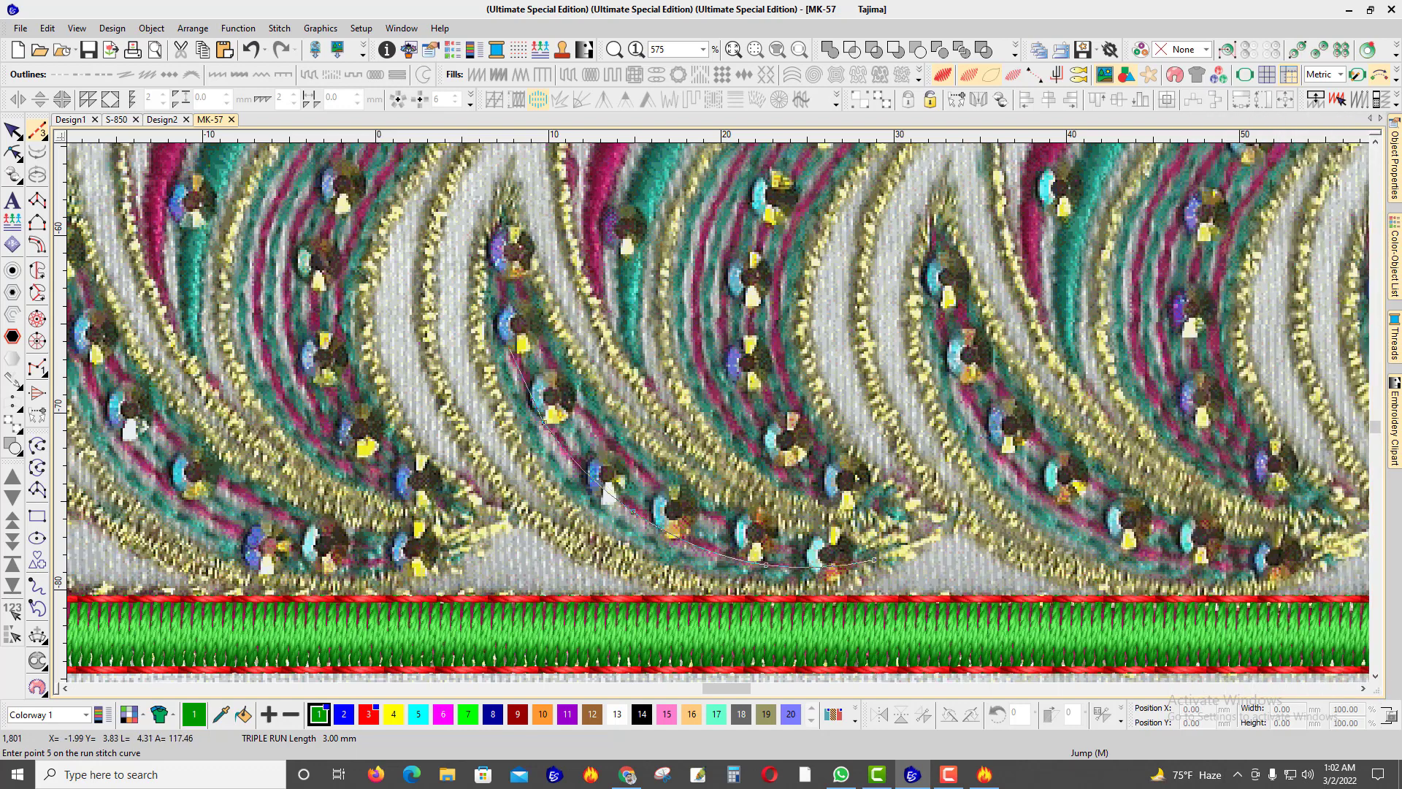
click(508, 343)
click(498, 285)
right_click(497, 211)
key(Return)
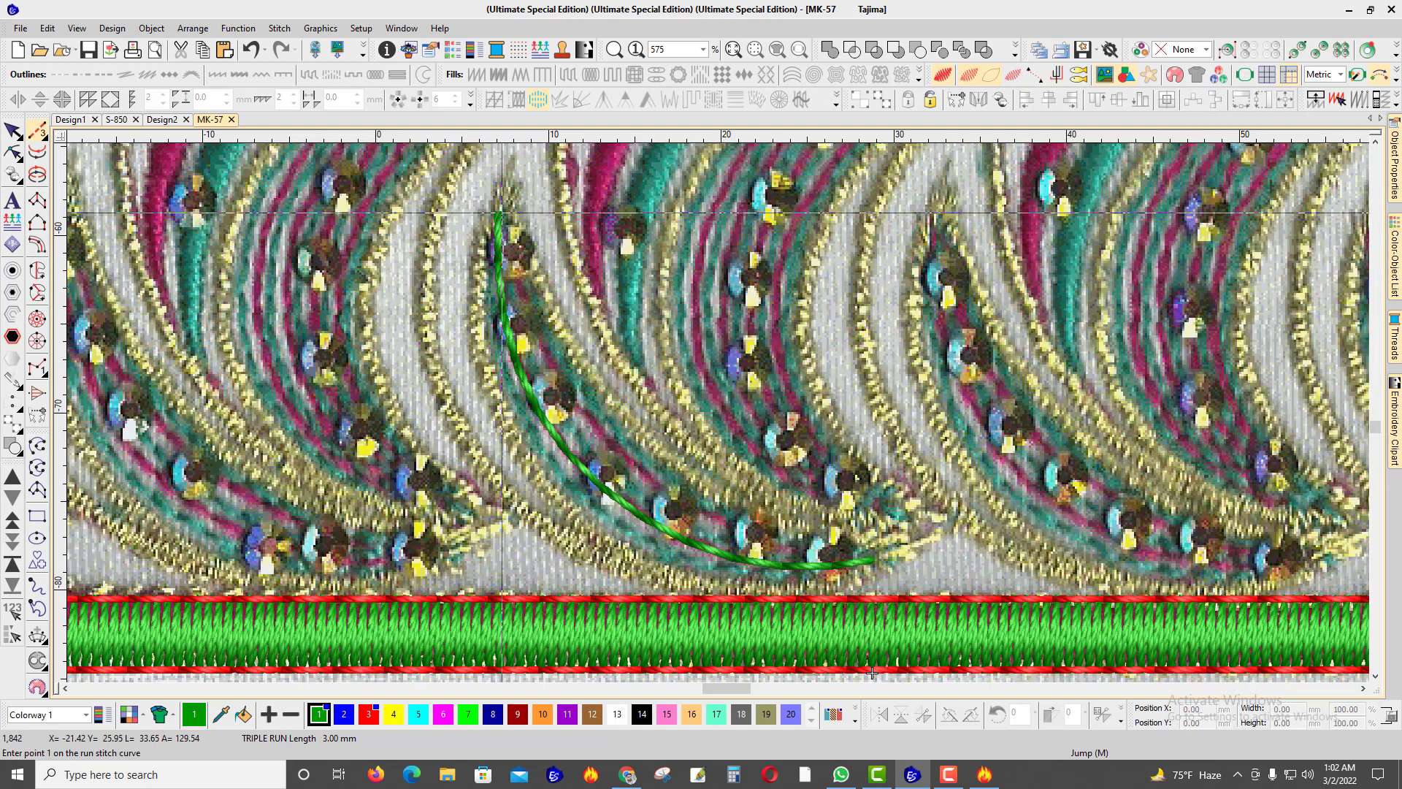
Step: Draw a returning triple run curve along the small crescent leaf's inner, upper edge, from its tip down to its tail
click(502, 213)
right_click(532, 319)
right_click(601, 437)
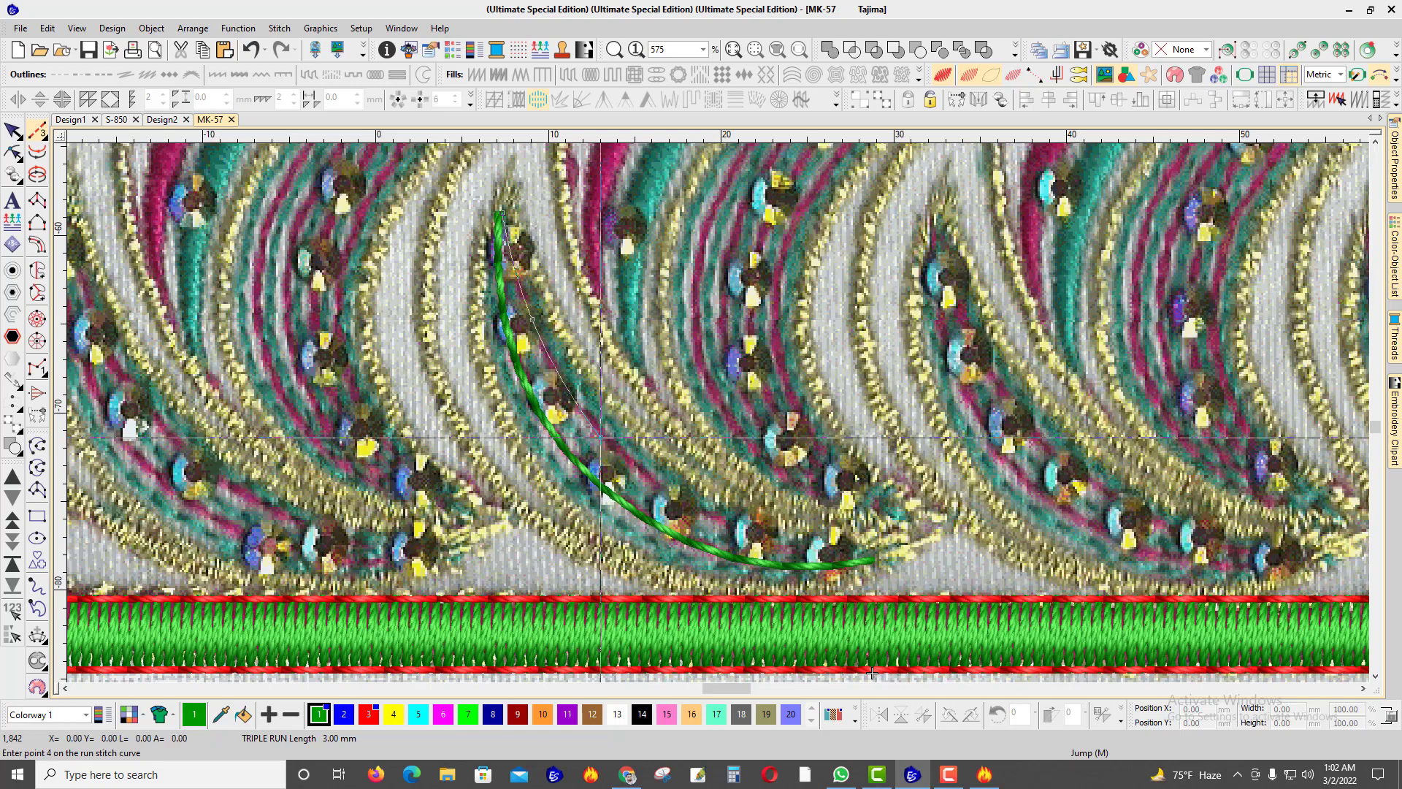
click(693, 513)
click(772, 539)
right_click(879, 541)
key(Return)
Step: Draw a triple run curve along the left edge of the large leaf beside the crescent, from its lower end up to its tip
scroll(806, 423, down, 1)
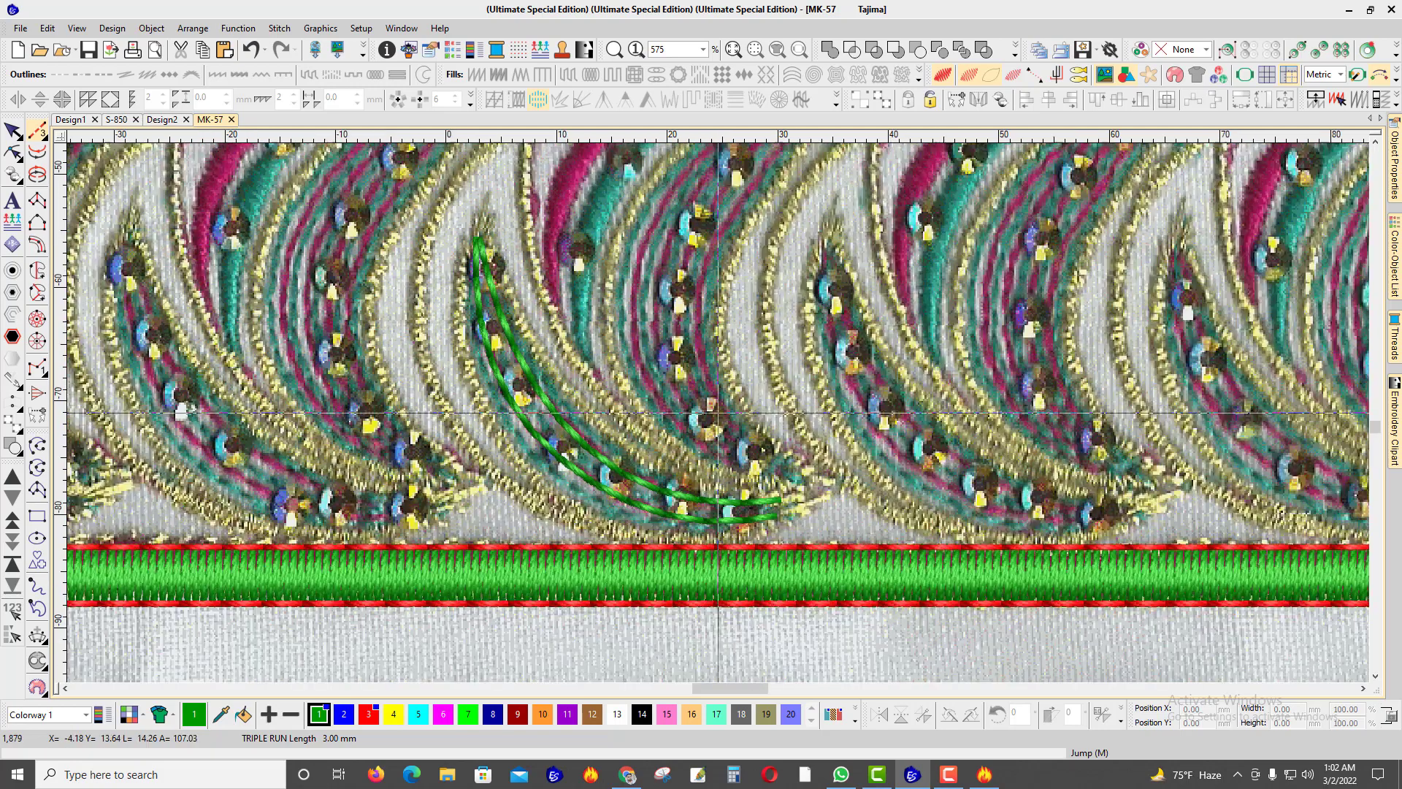
scroll(806, 423, up, 1)
click(686, 462)
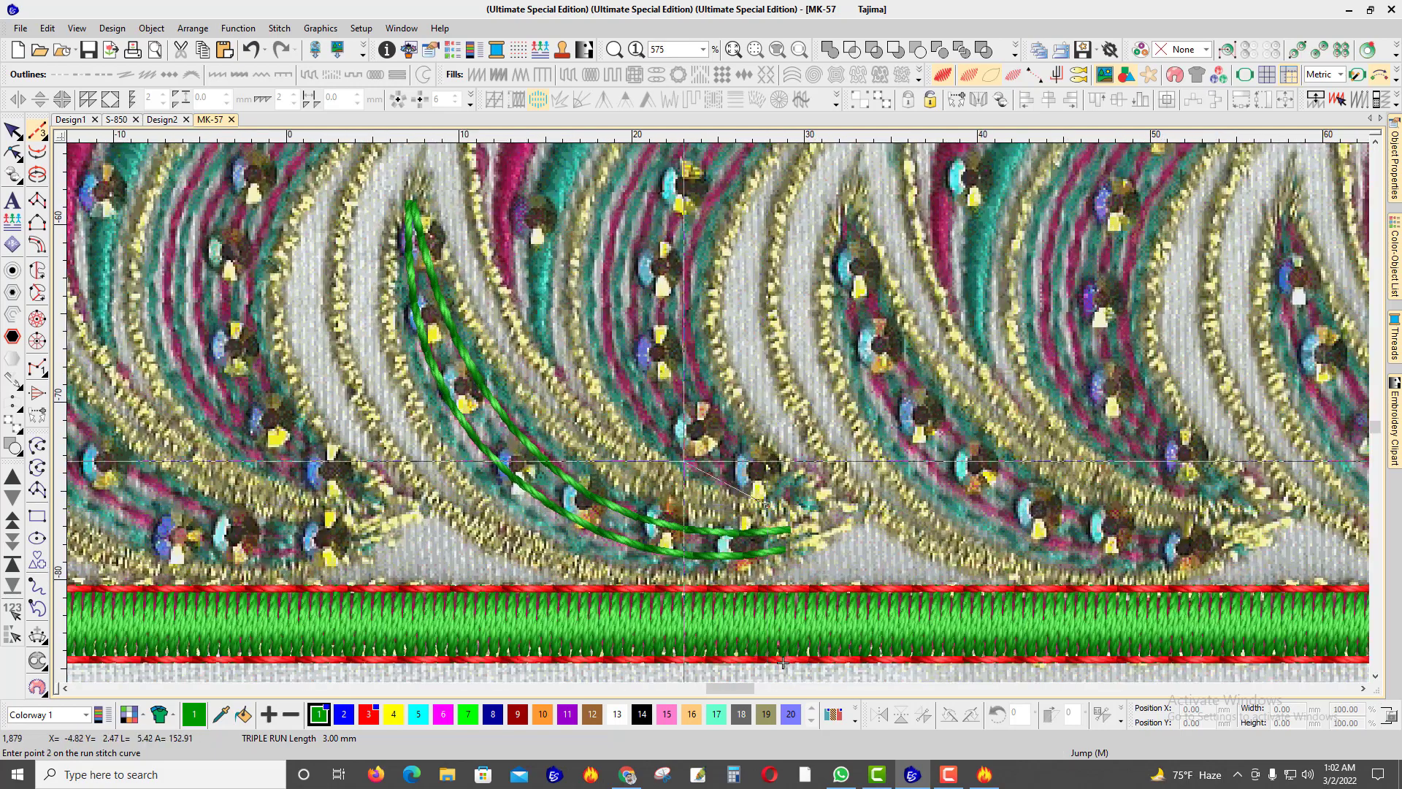
click(617, 370)
click(605, 268)
click(638, 167)
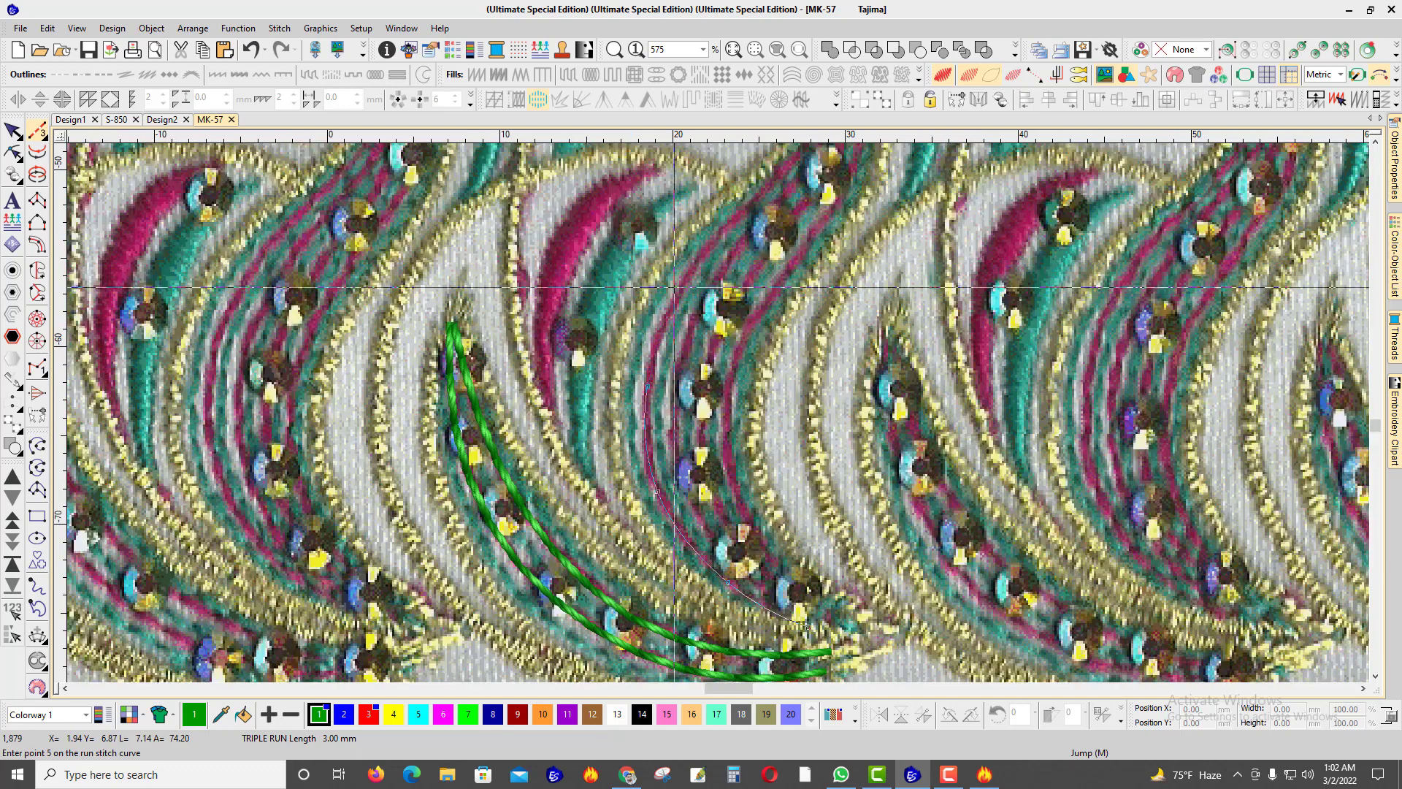
click(737, 210)
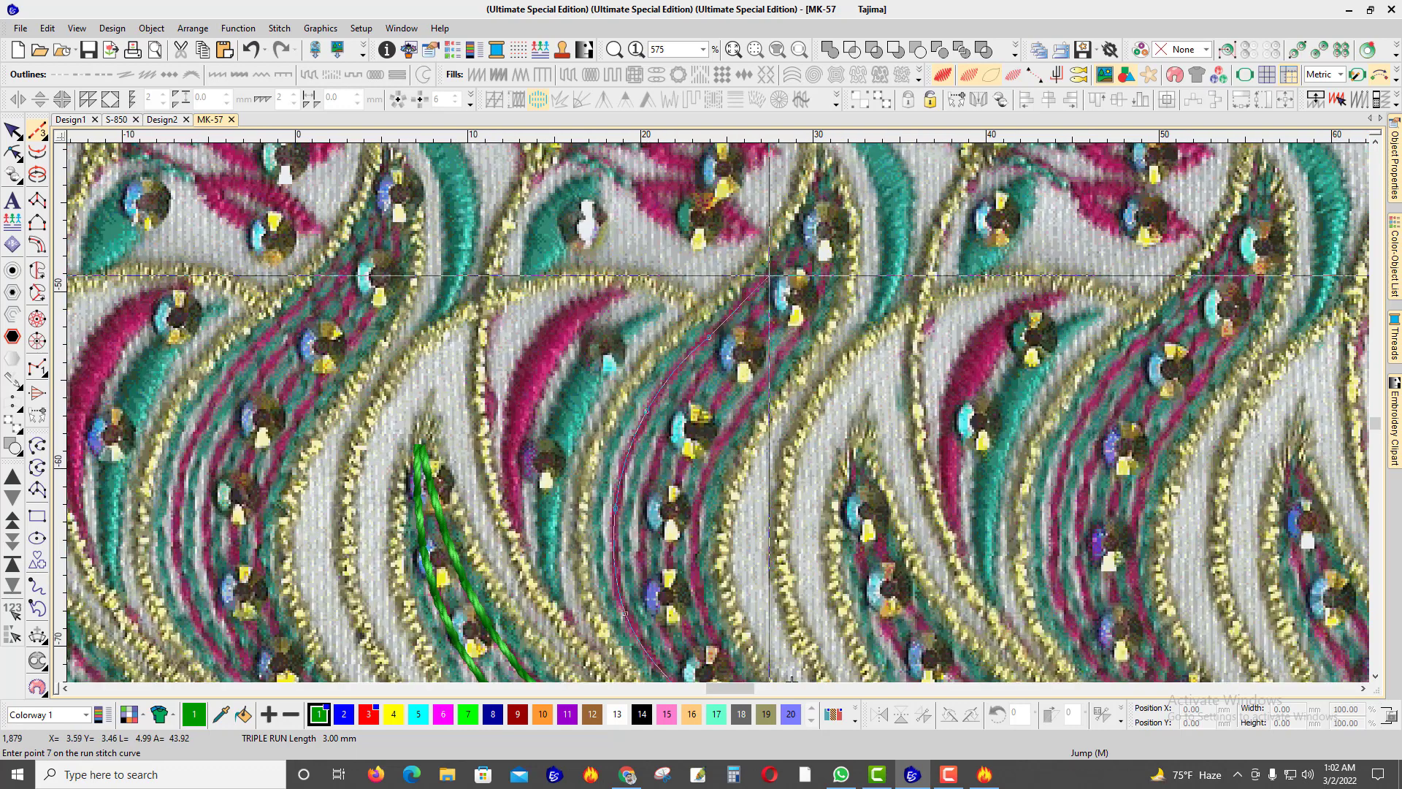
right_click(769, 275)
right_click(791, 228)
right_click(806, 176)
click(806, 175)
key(Return)
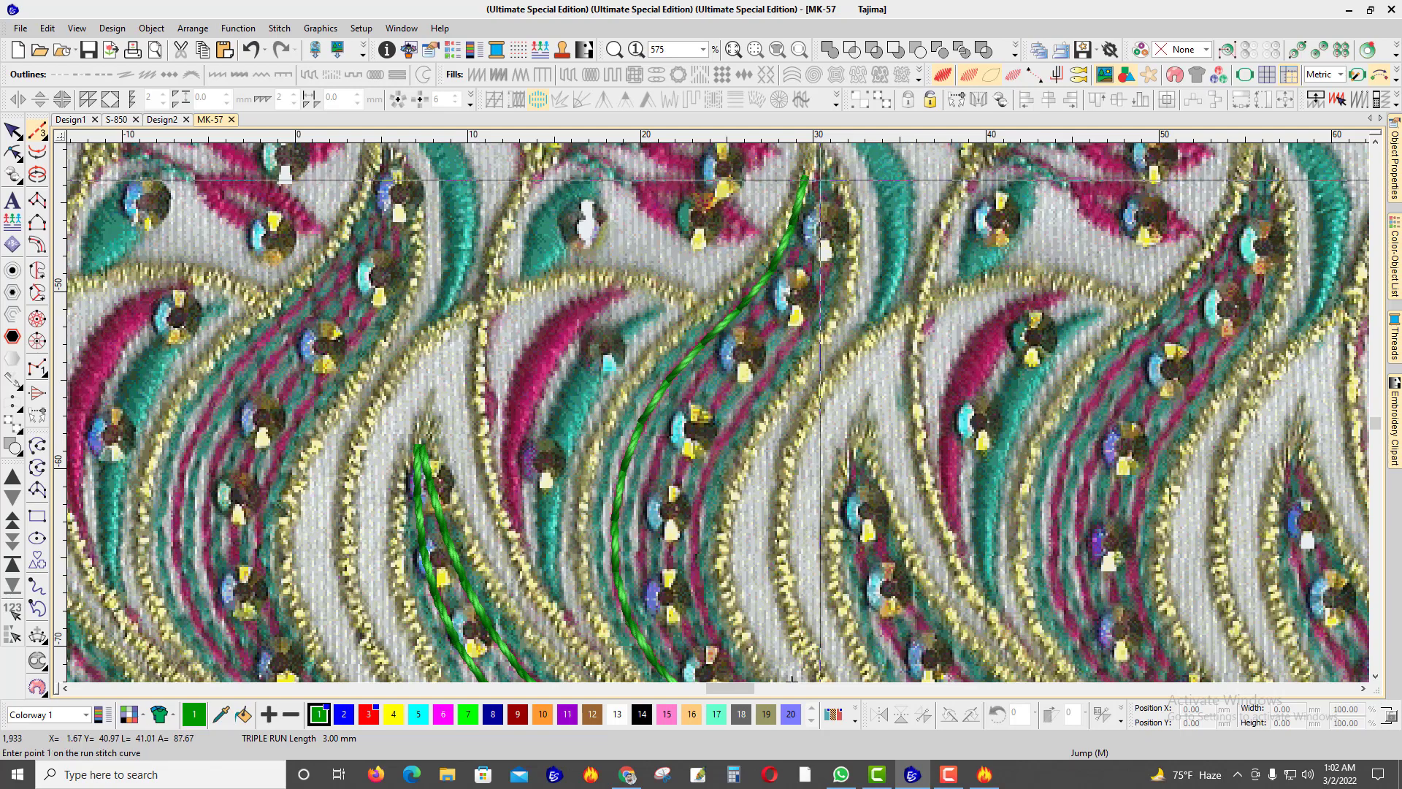
Step: Draw a second triple run curve inside the large leaf, just right of its left-edge line, from the tip down to the lower end
click(818, 178)
click(785, 274)
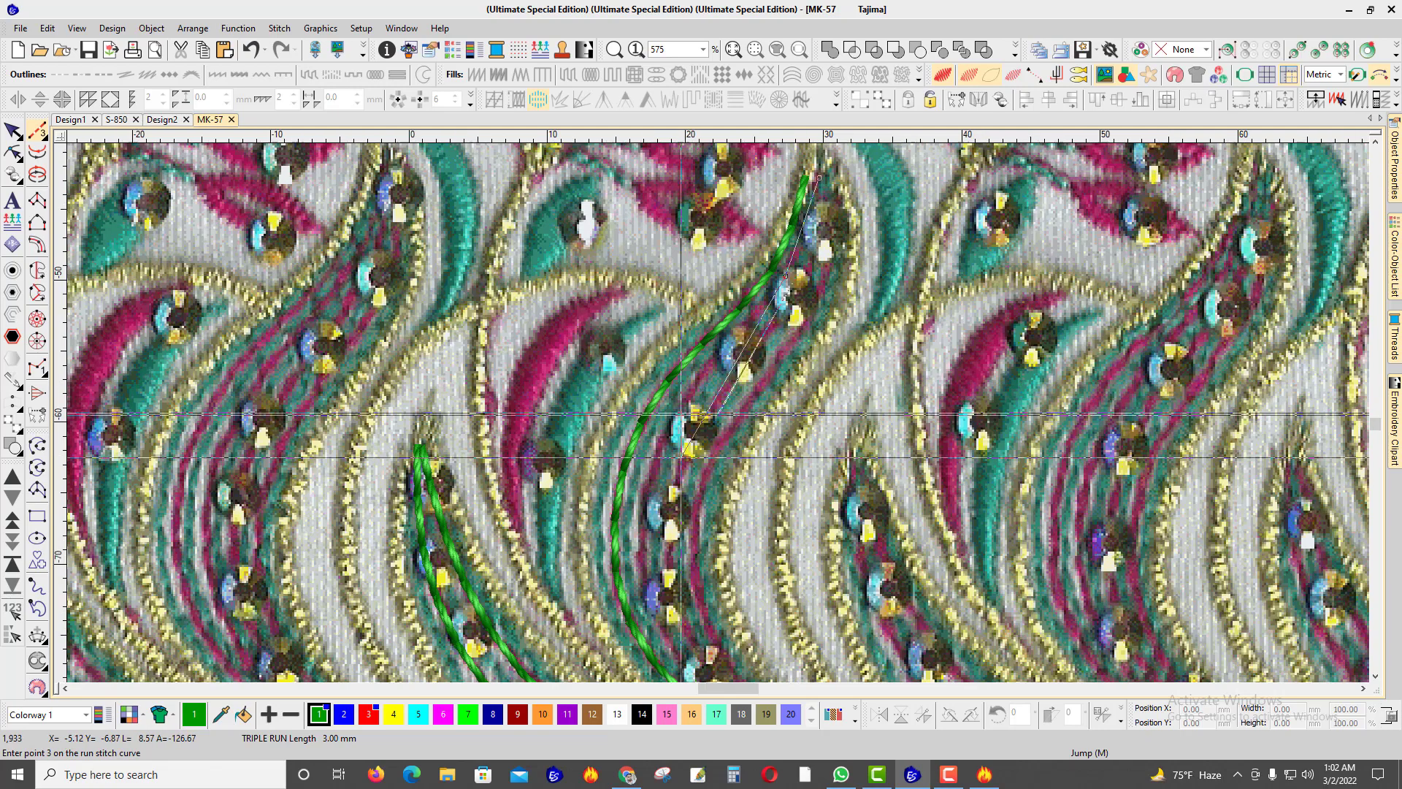
scroll(683, 414, up, 1)
scroll(773, 312, down, 1)
click(775, 283)
click(712, 364)
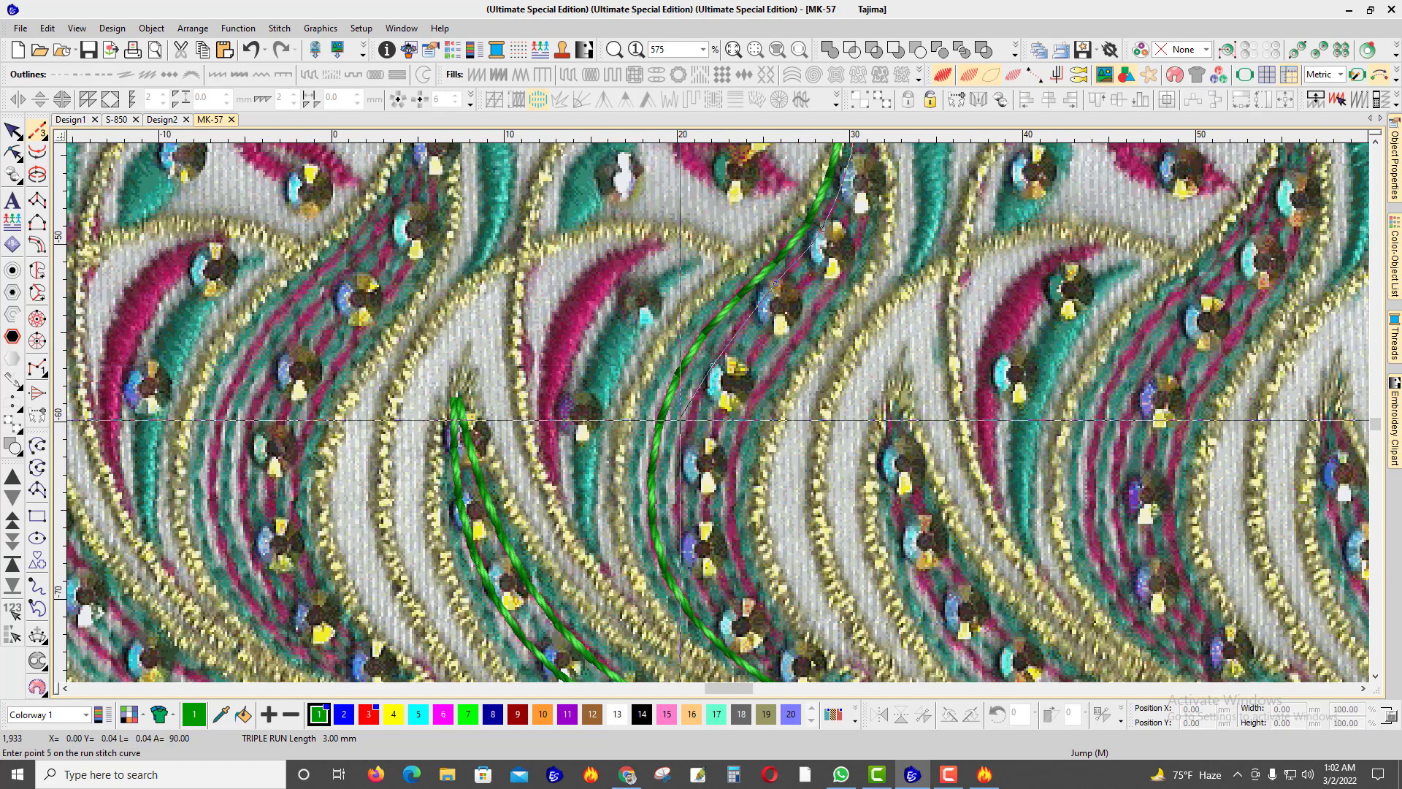
click(682, 436)
click(680, 516)
click(707, 601)
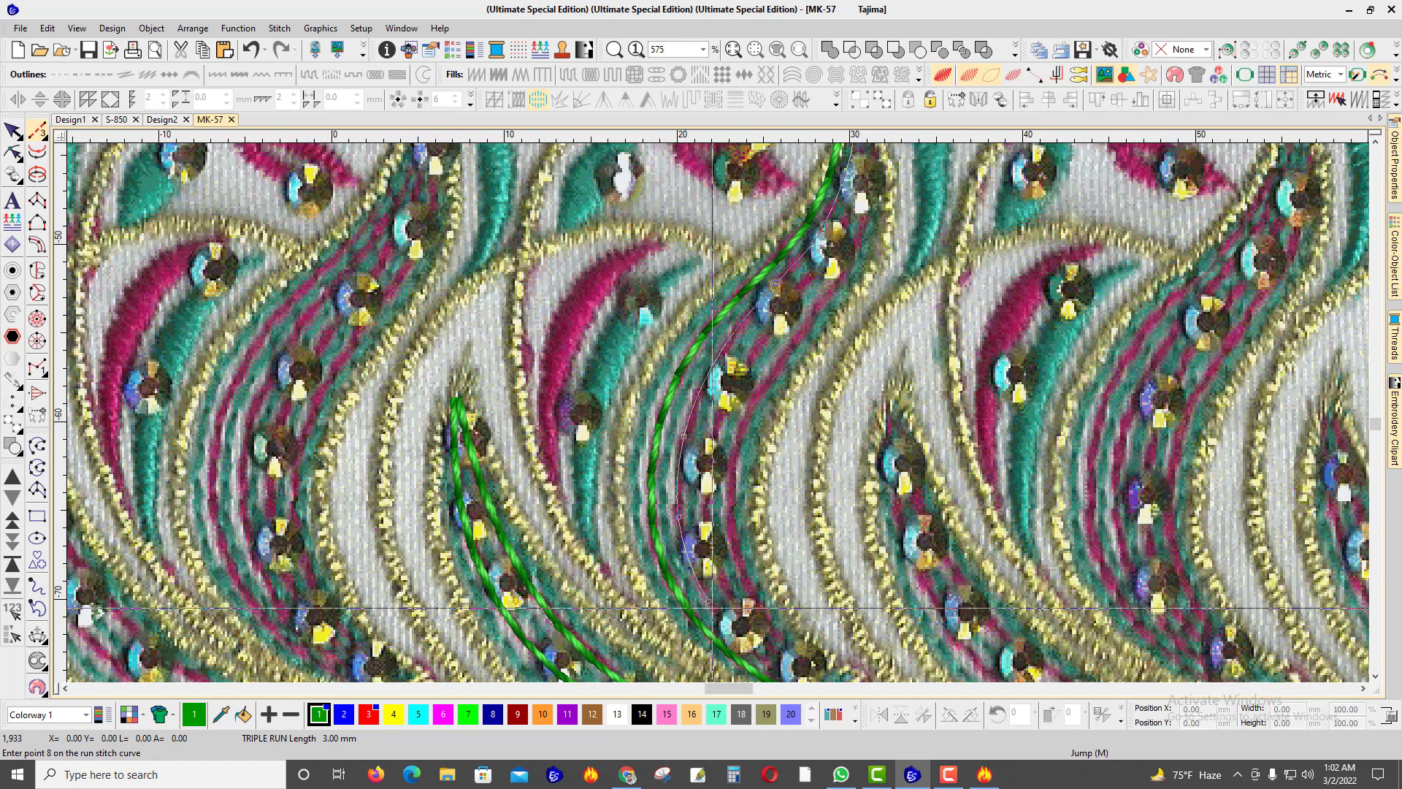
scroll(766, 555, up, 2)
right_click(662, 432)
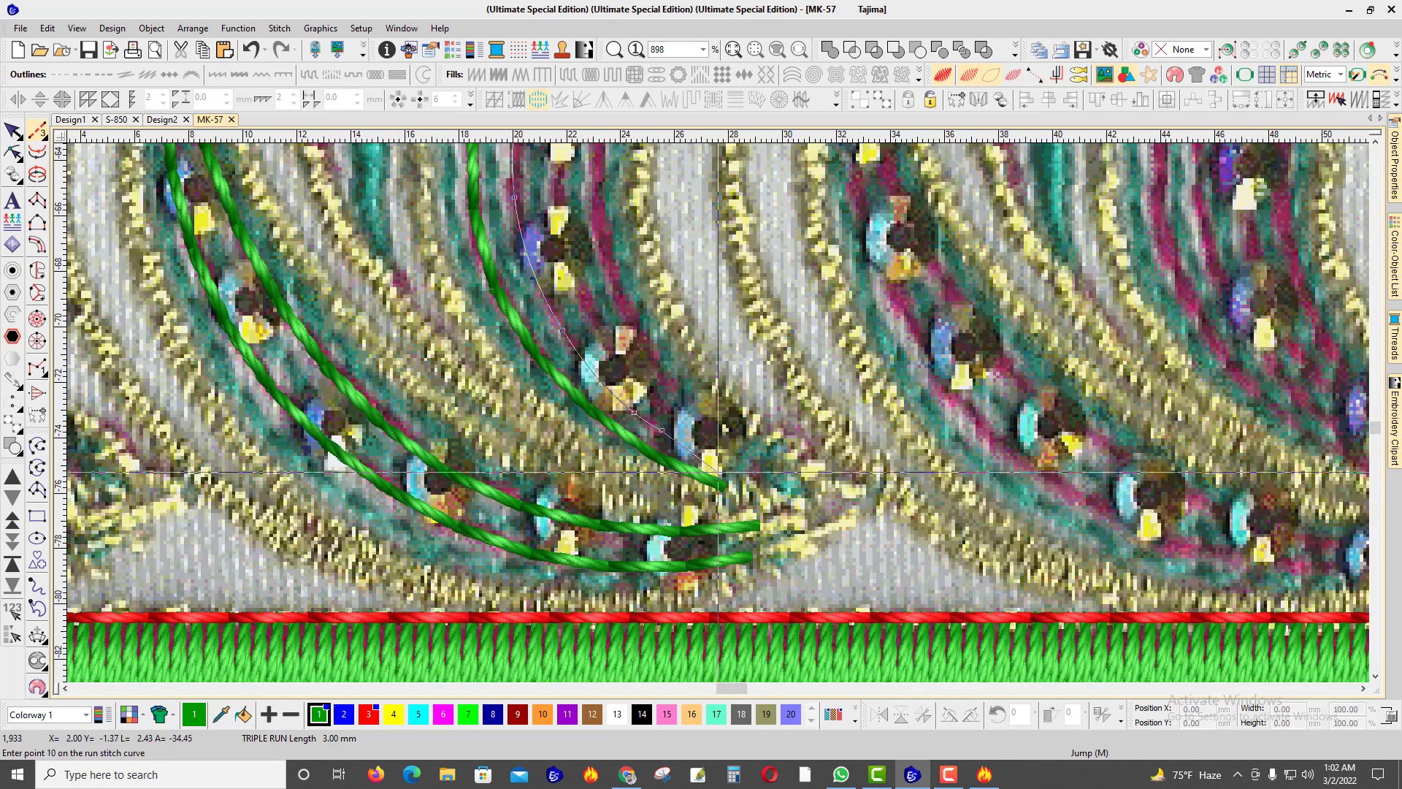
right_click(740, 480)
key(Return)
Step: Draw a third triple run curve inside the large leaf, right of the second line, from the lower end up to the tip
click(766, 481)
click(667, 407)
click(585, 298)
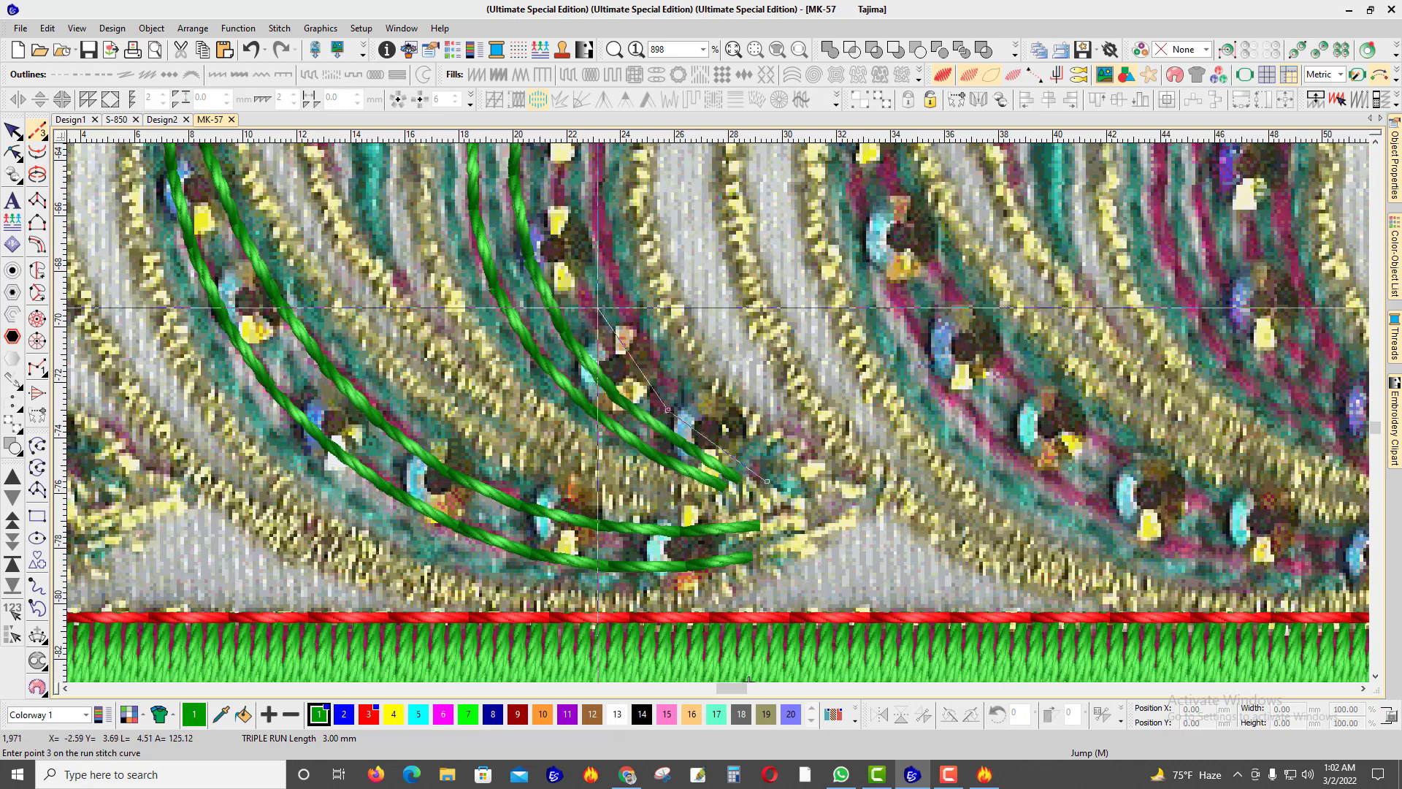
click(628, 313)
click(681, 295)
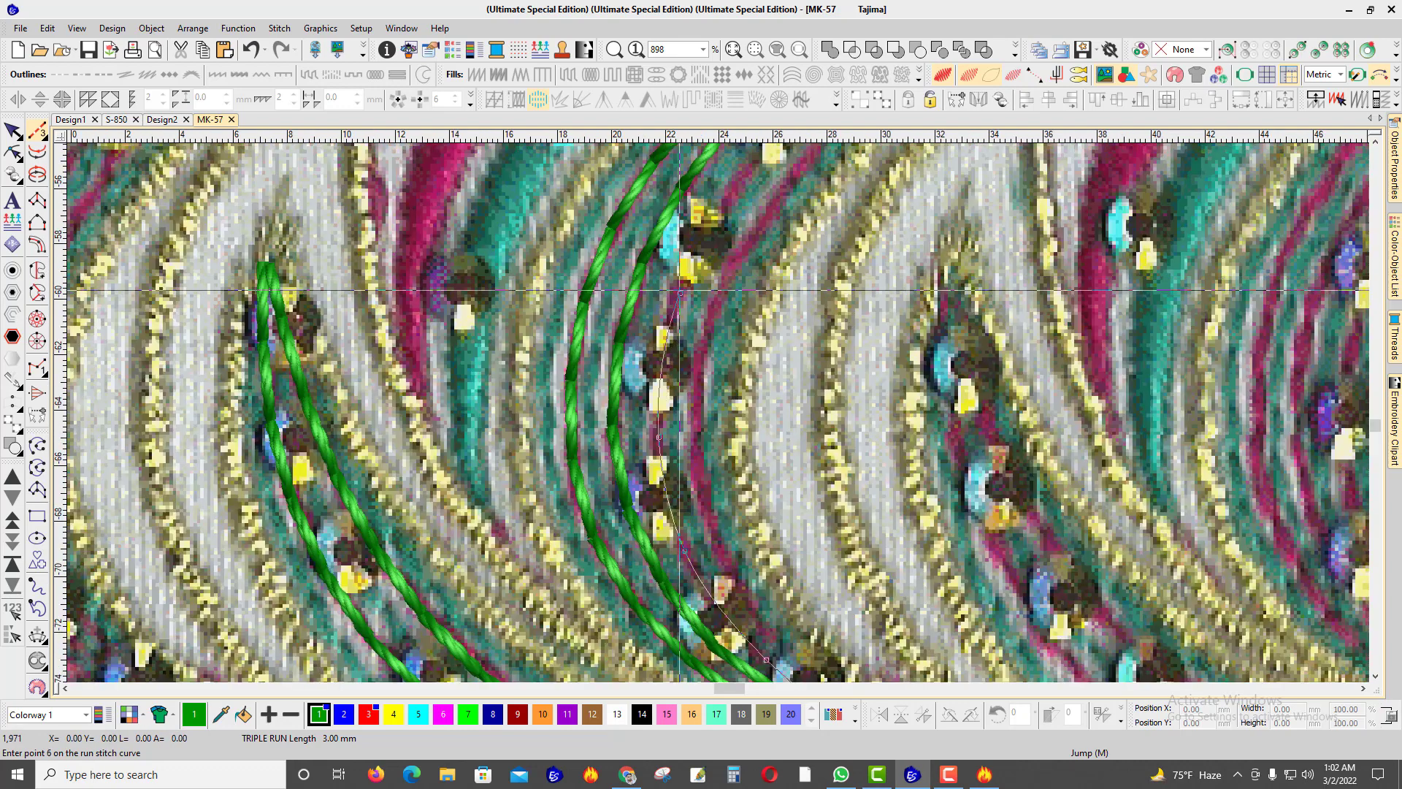
click(737, 285)
click(793, 207)
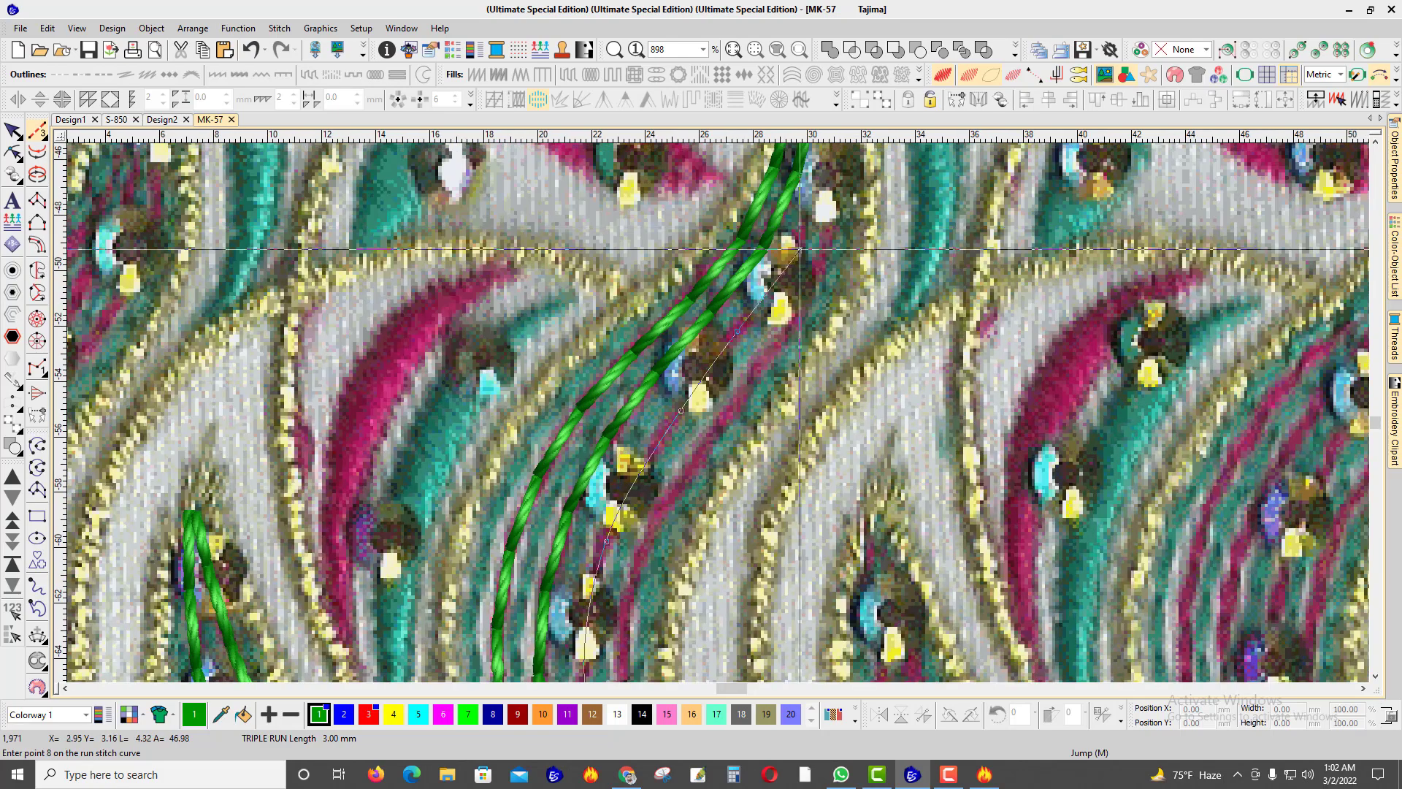
click(784, 276)
click(802, 225)
right_click(773, 211)
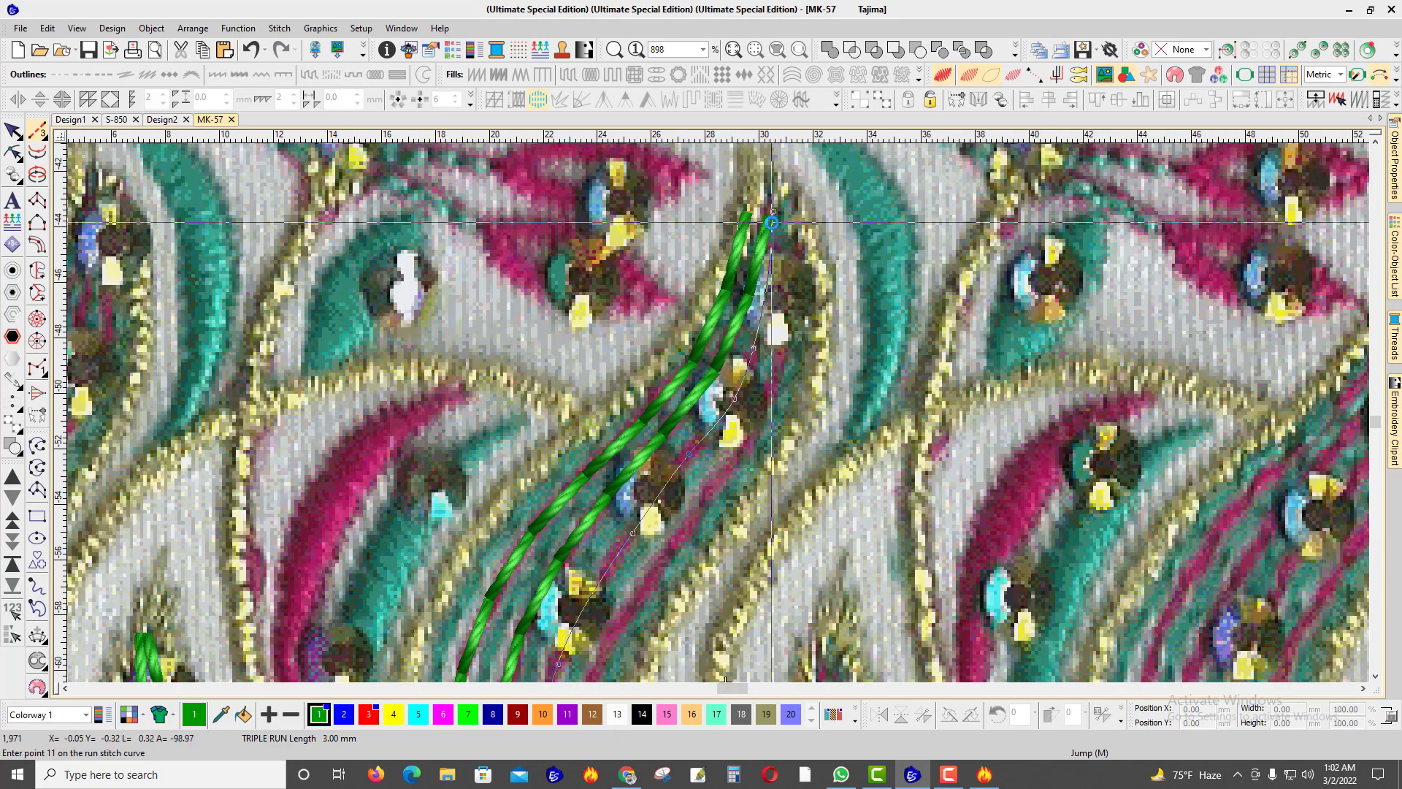
key(Return)
Step: Draw a fourth triple run curve along the large leaf's right side, from the tip down to the lower end
right_click(777, 217)
click(783, 326)
click(744, 438)
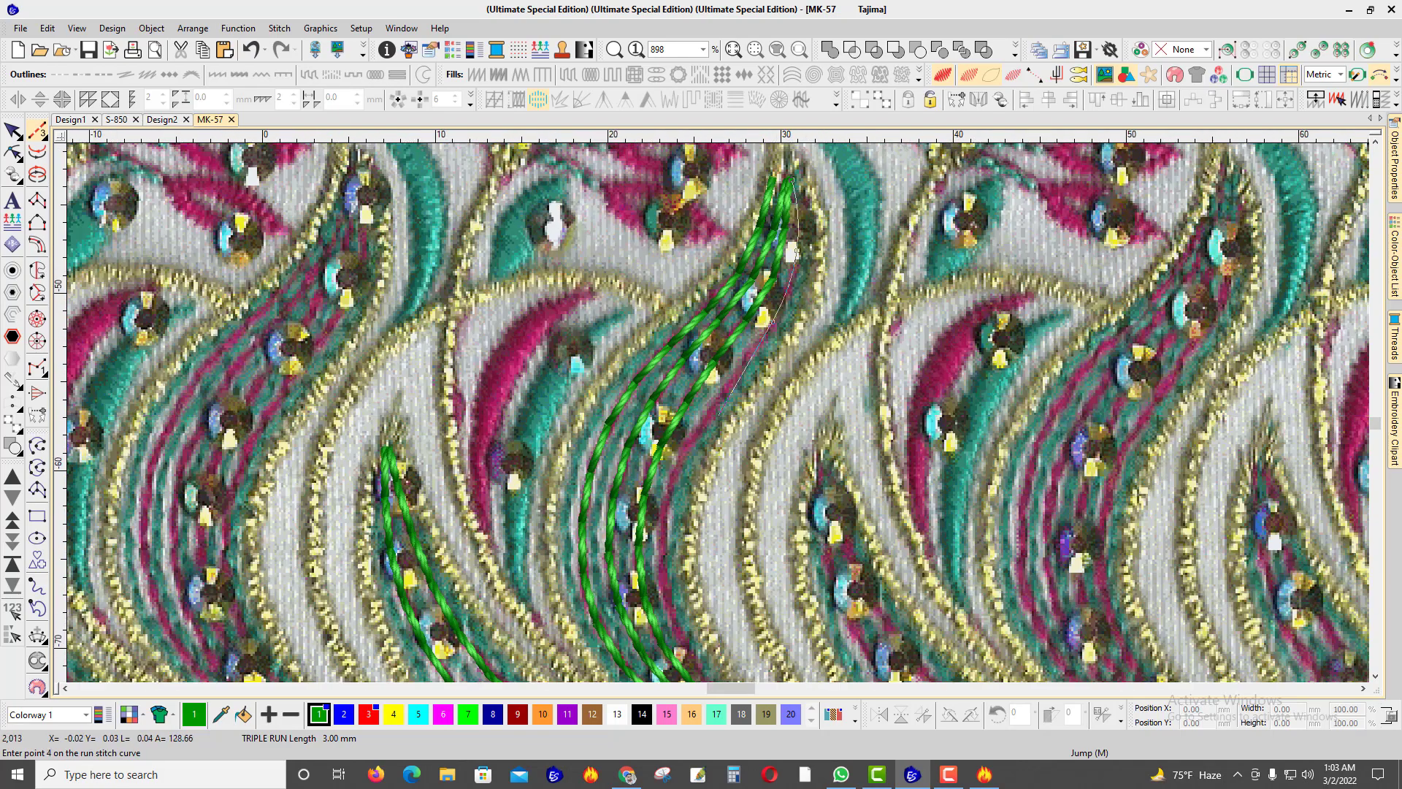
click(720, 375)
click(648, 481)
click(622, 591)
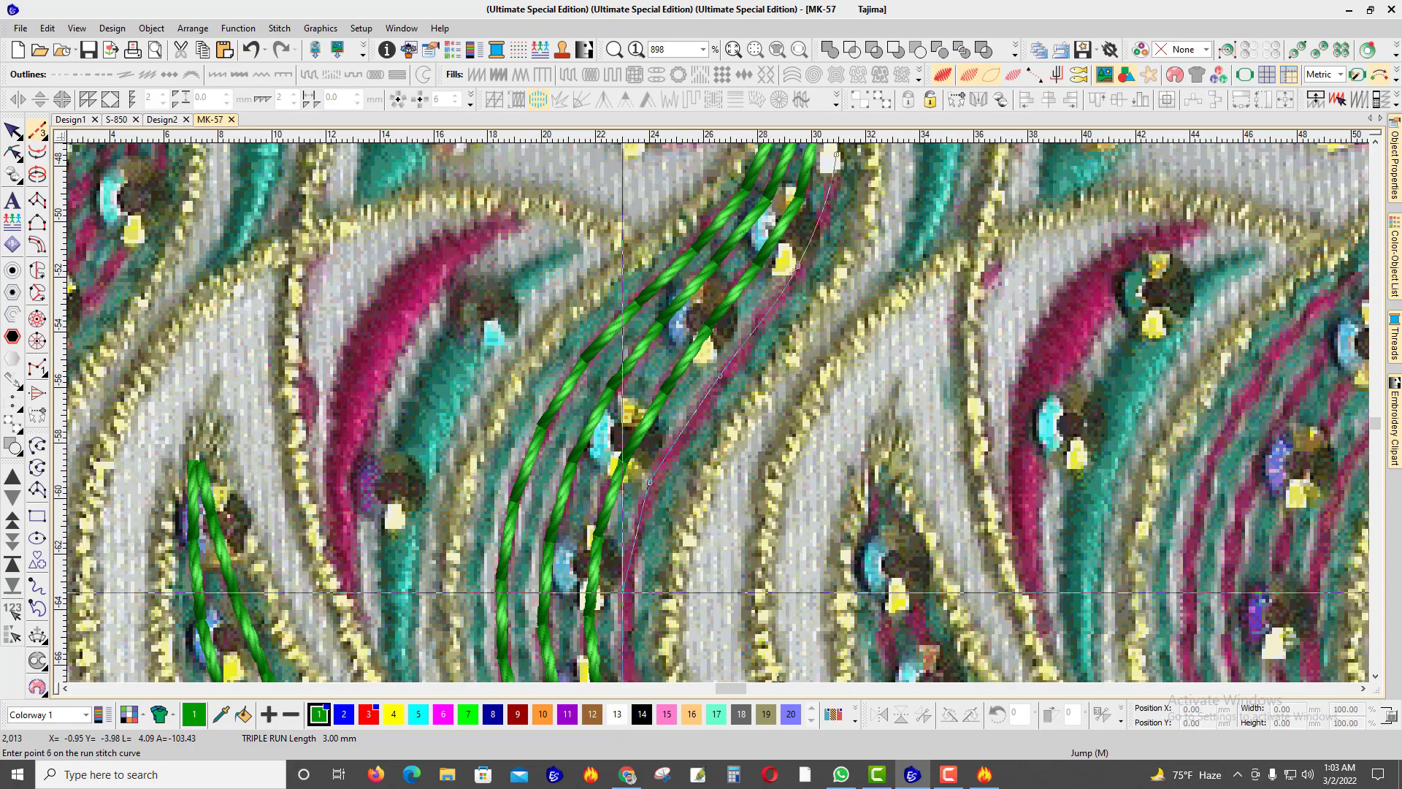
scroll(637, 621, down, 1)
scroll(731, 468, up, 1)
right_click(681, 432)
right_click(733, 518)
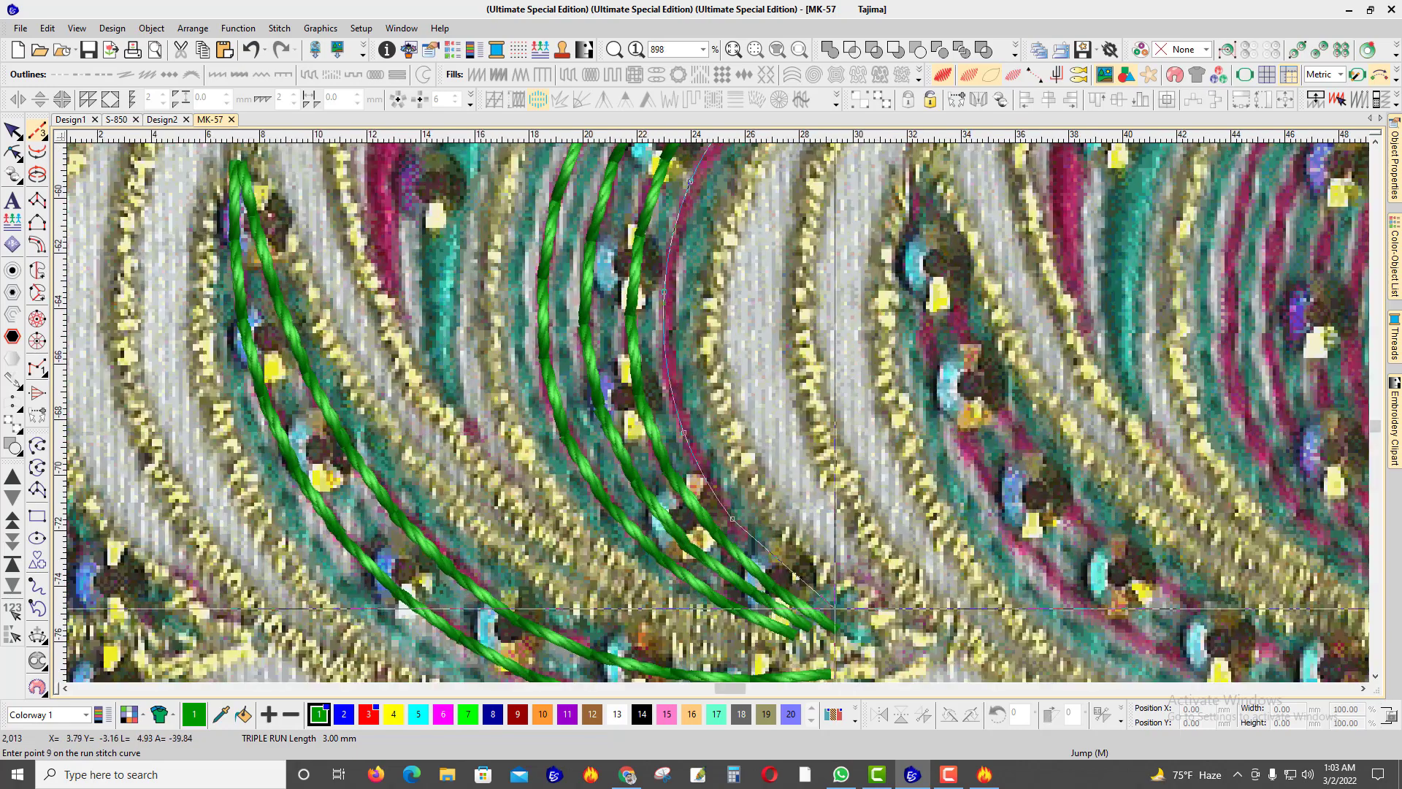
right_click(835, 608)
key(Return)
Step: Select all six triple run curves in the large and small leaves and set their run length to 2.50 mm
scroll(729, 566, down, 3)
scroll(728, 566, up, 2)
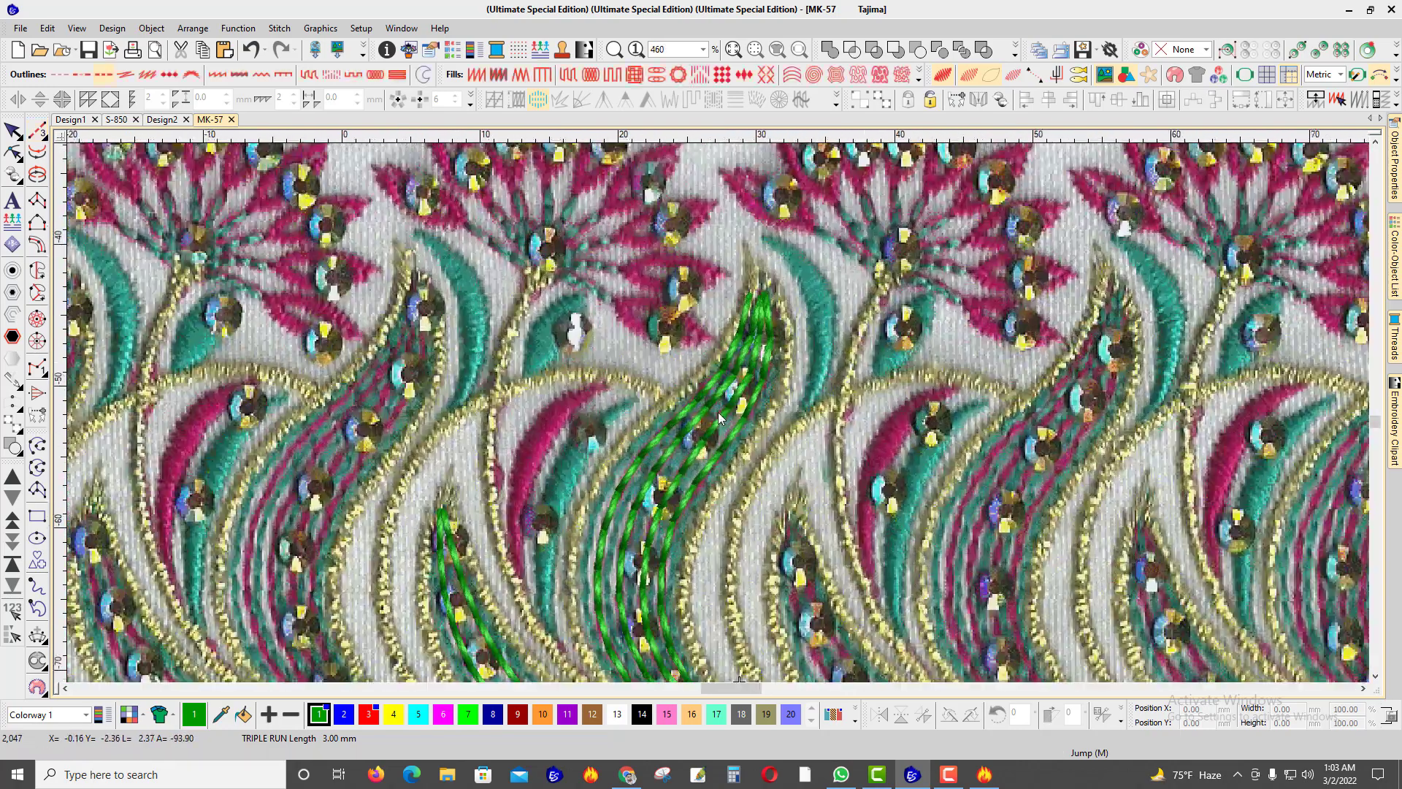
scroll(649, 394, up, 4)
click(581, 295)
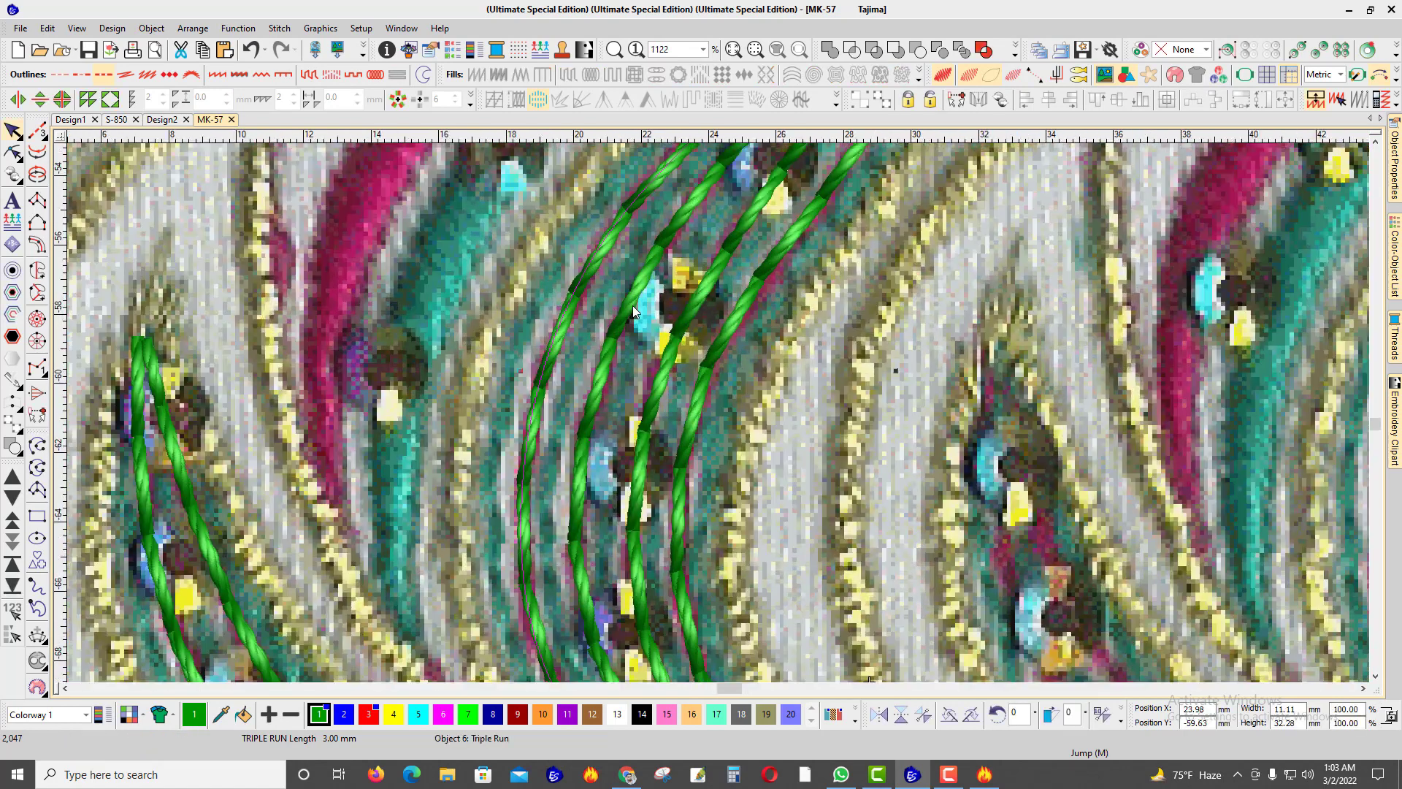
ctrl+click(633, 305)
ctrl+click(700, 302)
ctrl+click(740, 314)
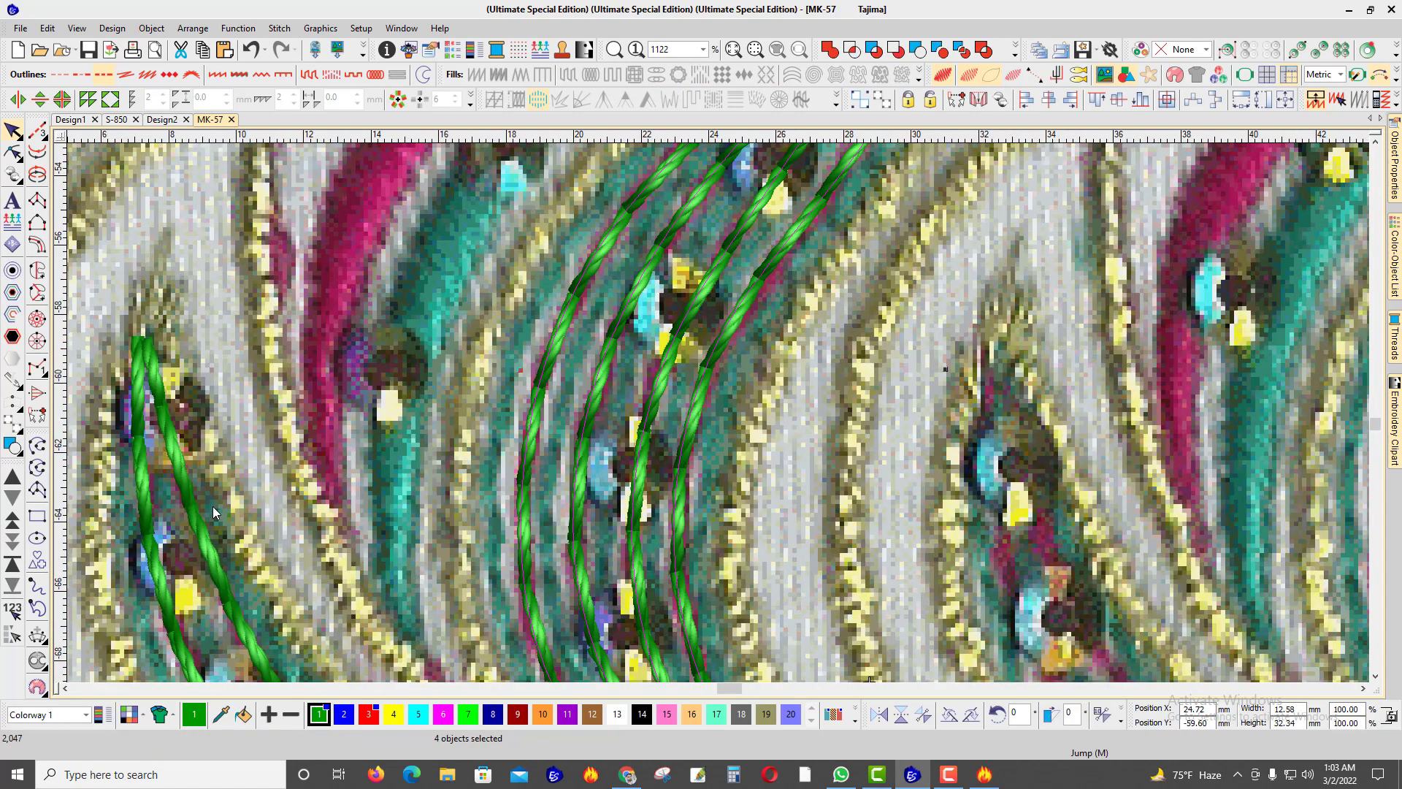
click(1395, 164)
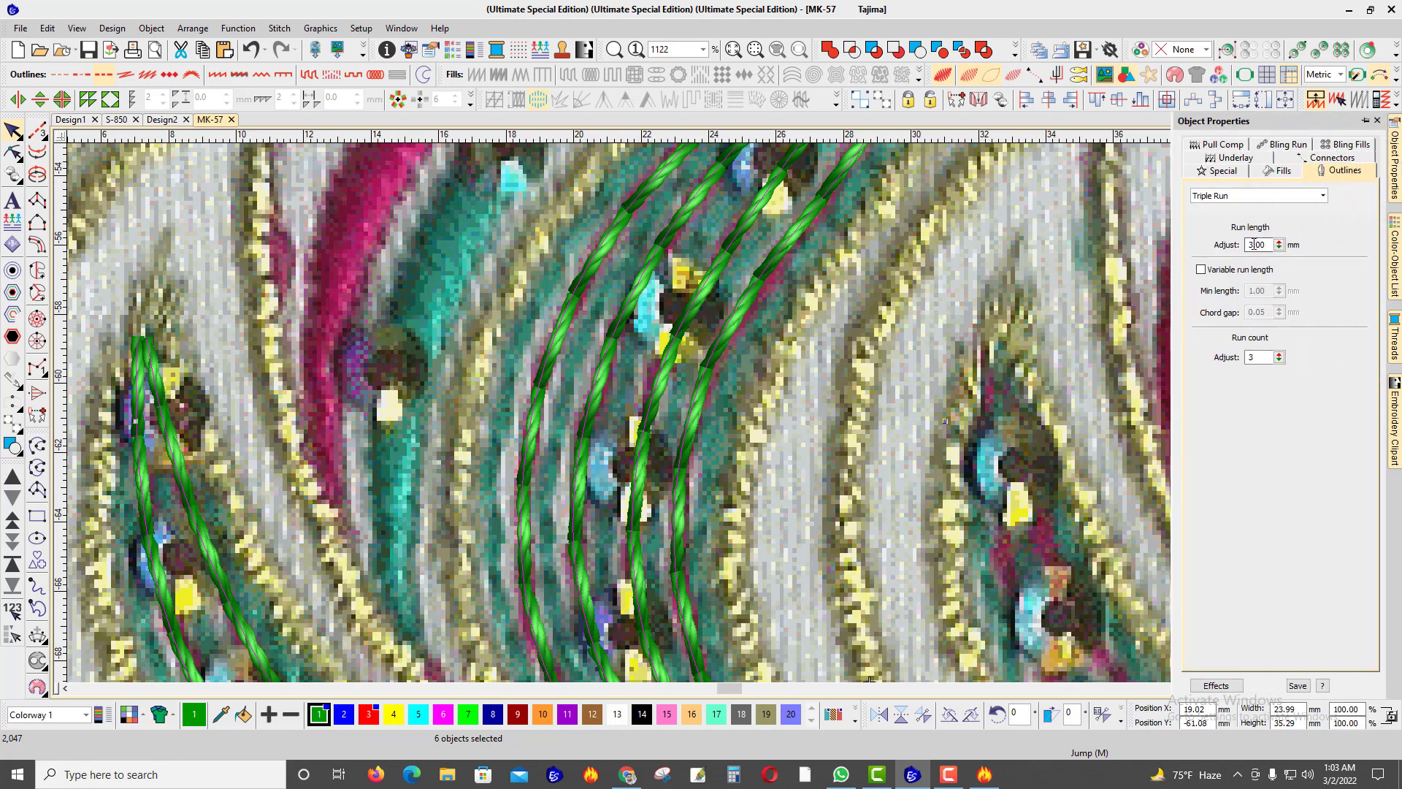
text(23.50)
key(Return)
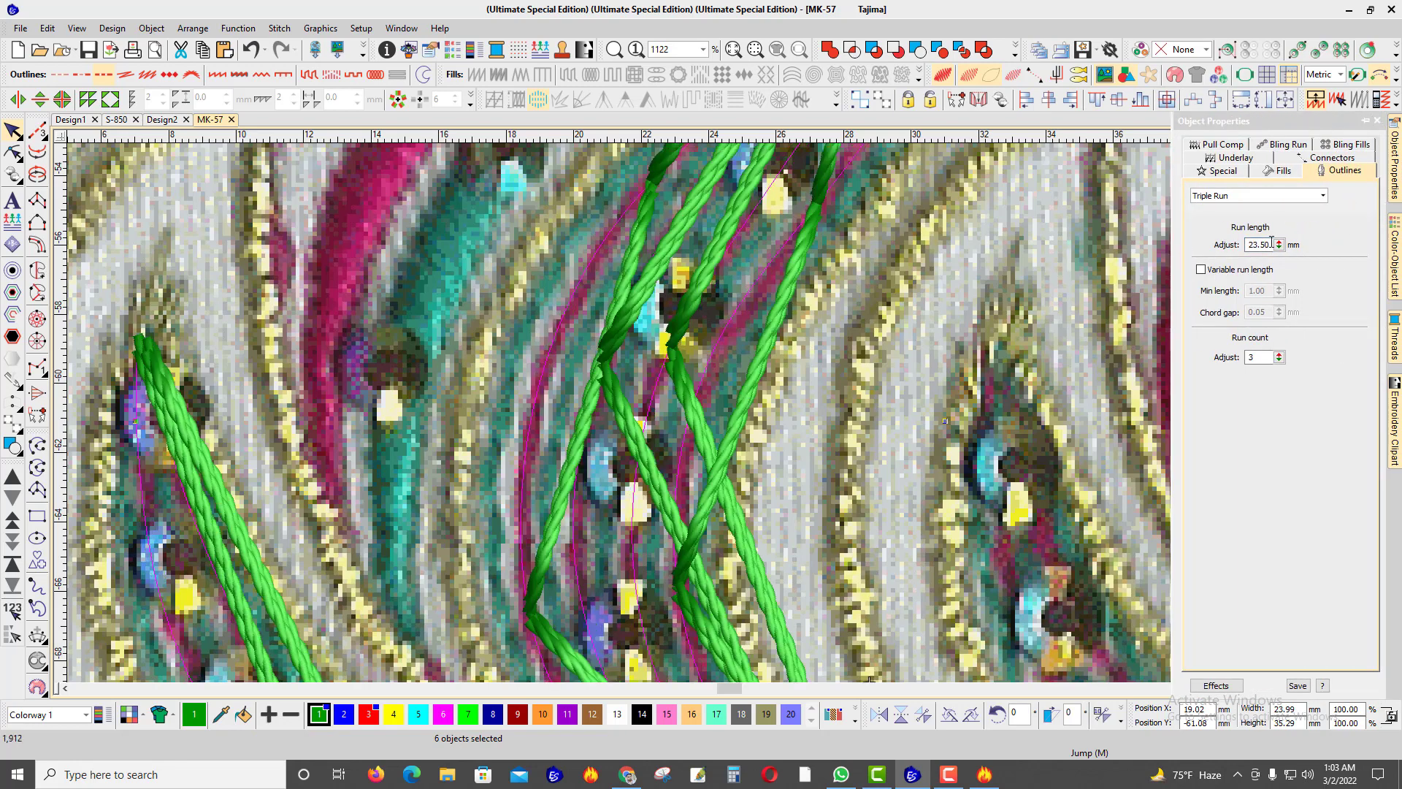
key(Return)
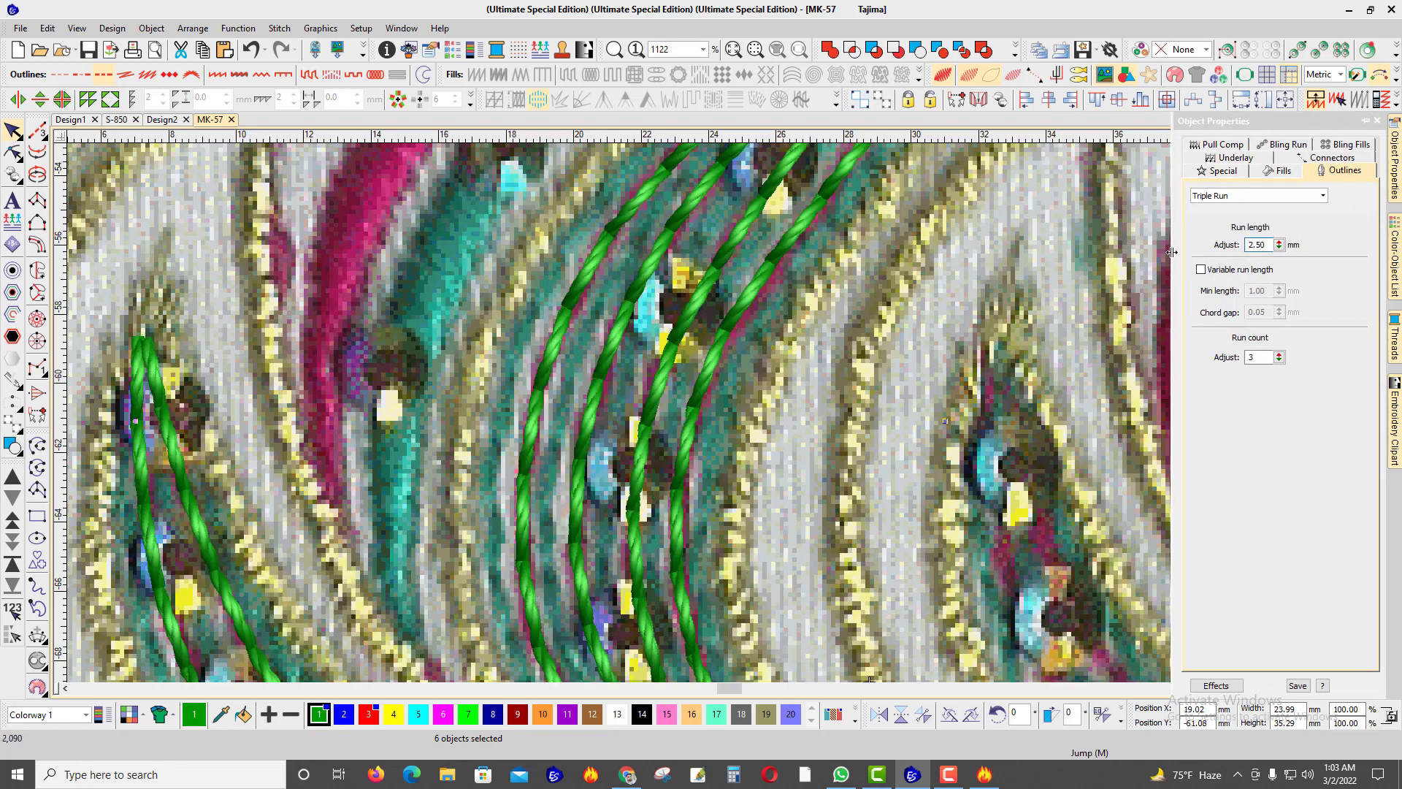
scroll(714, 416, down, 7)
click(692, 344)
Step: Start a Complex Turning satin shape and trace the magenta crescent petal's outer edge from its lower end up to its tip
scroll(690, 356, up, 1)
scroll(723, 424, up, 2)
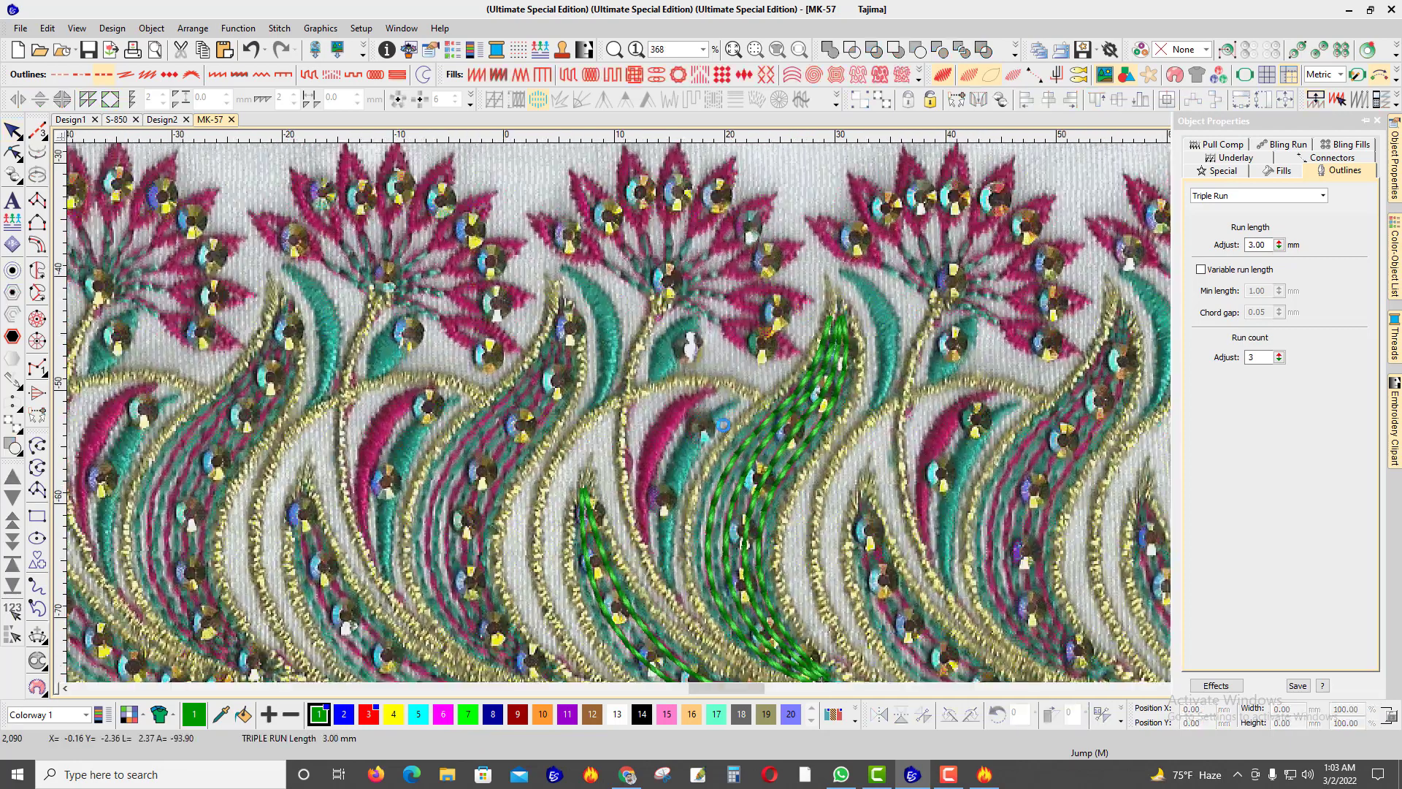
click(36, 292)
scroll(643, 574, up, 5)
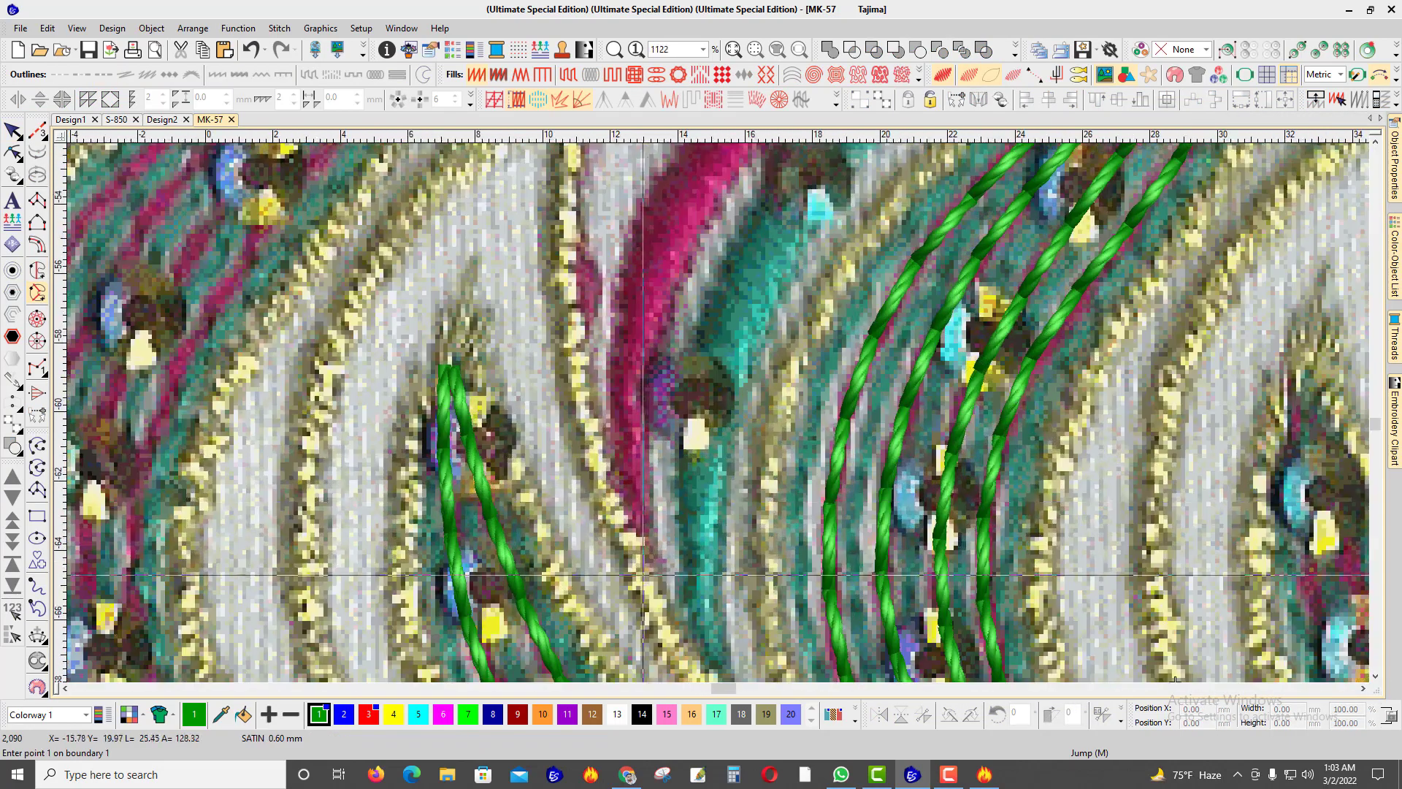
click(642, 574)
click(610, 421)
click(621, 250)
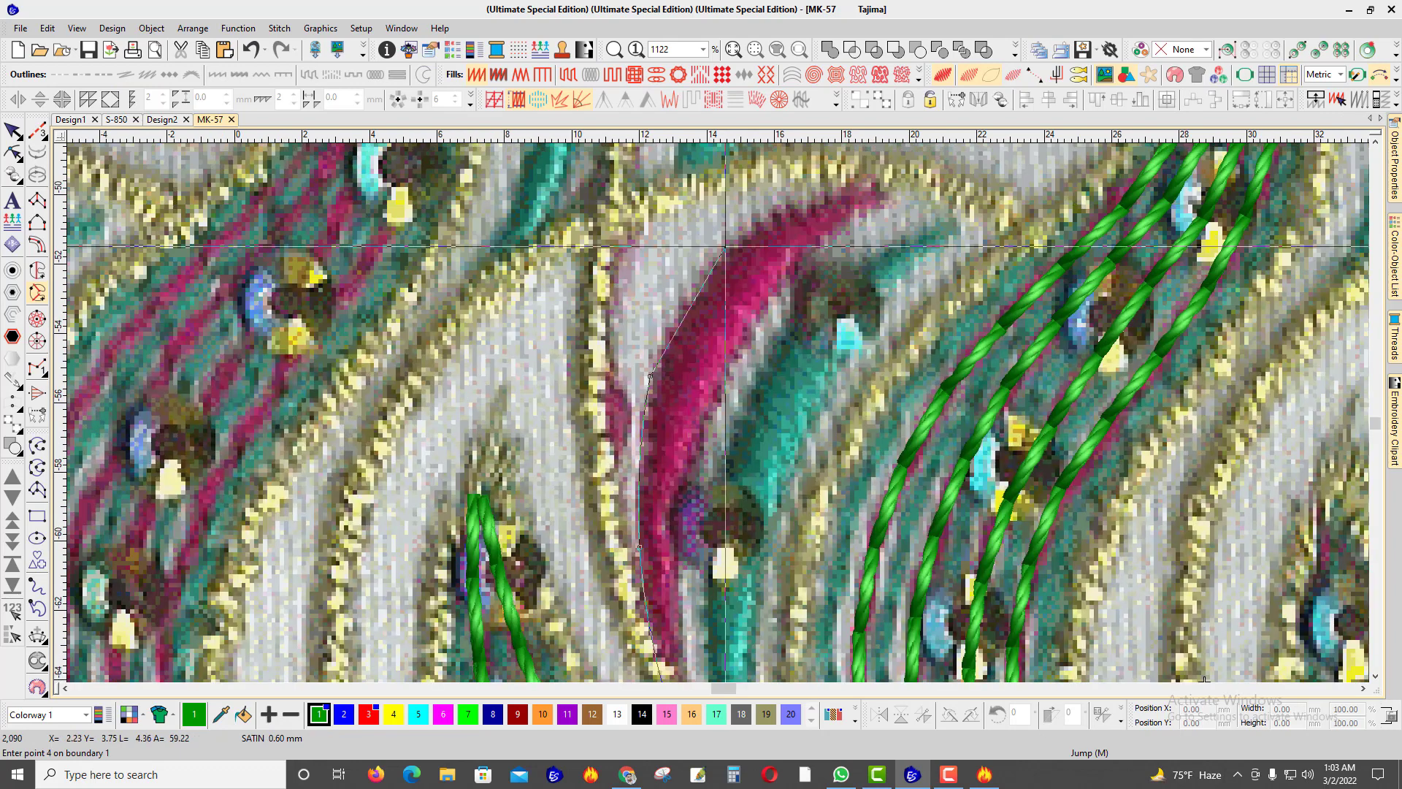
click(726, 246)
click(887, 181)
Step: Trace the magenta petal's inner edge back down, close the boundary and add stitch angles across the petal to generate the satin fill
click(793, 272)
click(698, 439)
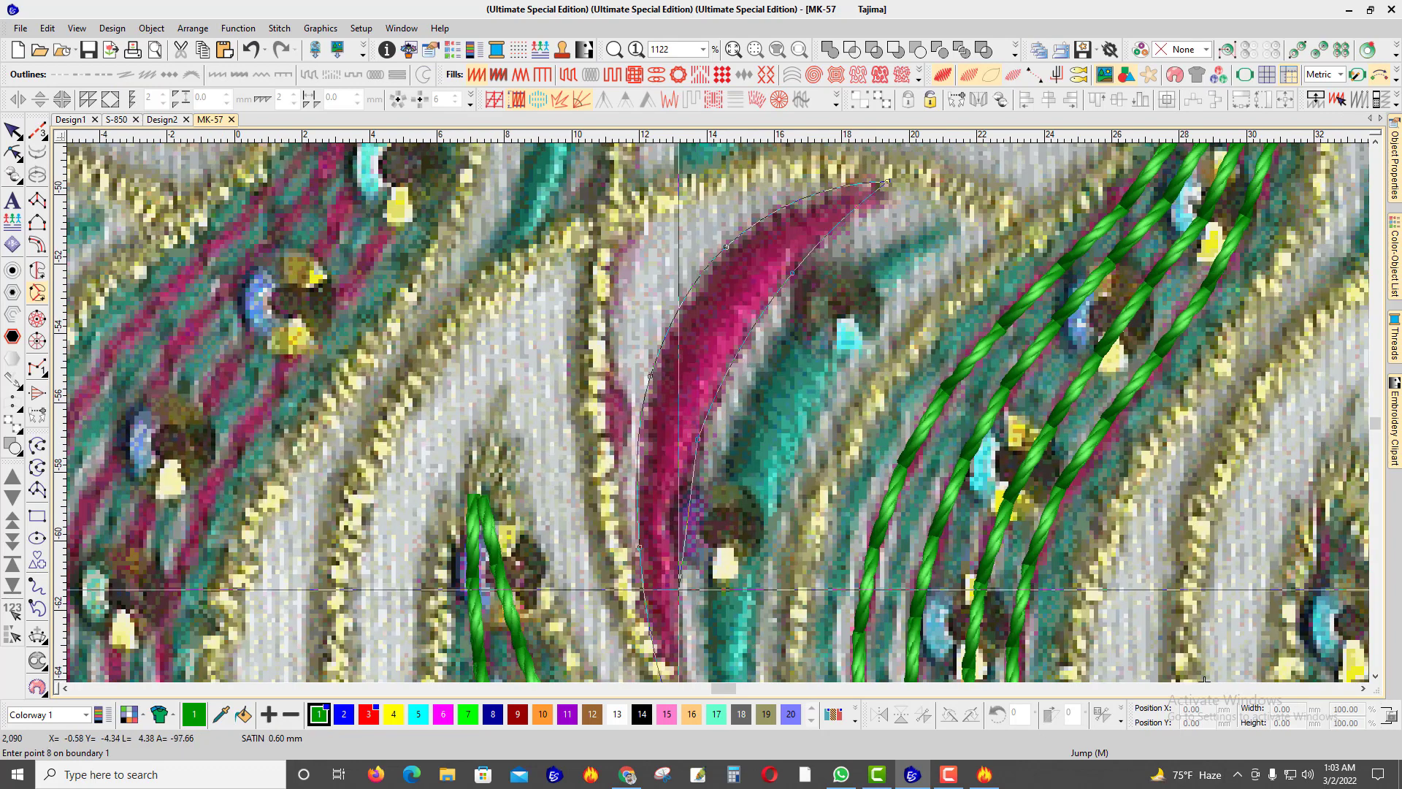
right_click(679, 584)
click(691, 579)
key(Return)
key(Return)
click(727, 550)
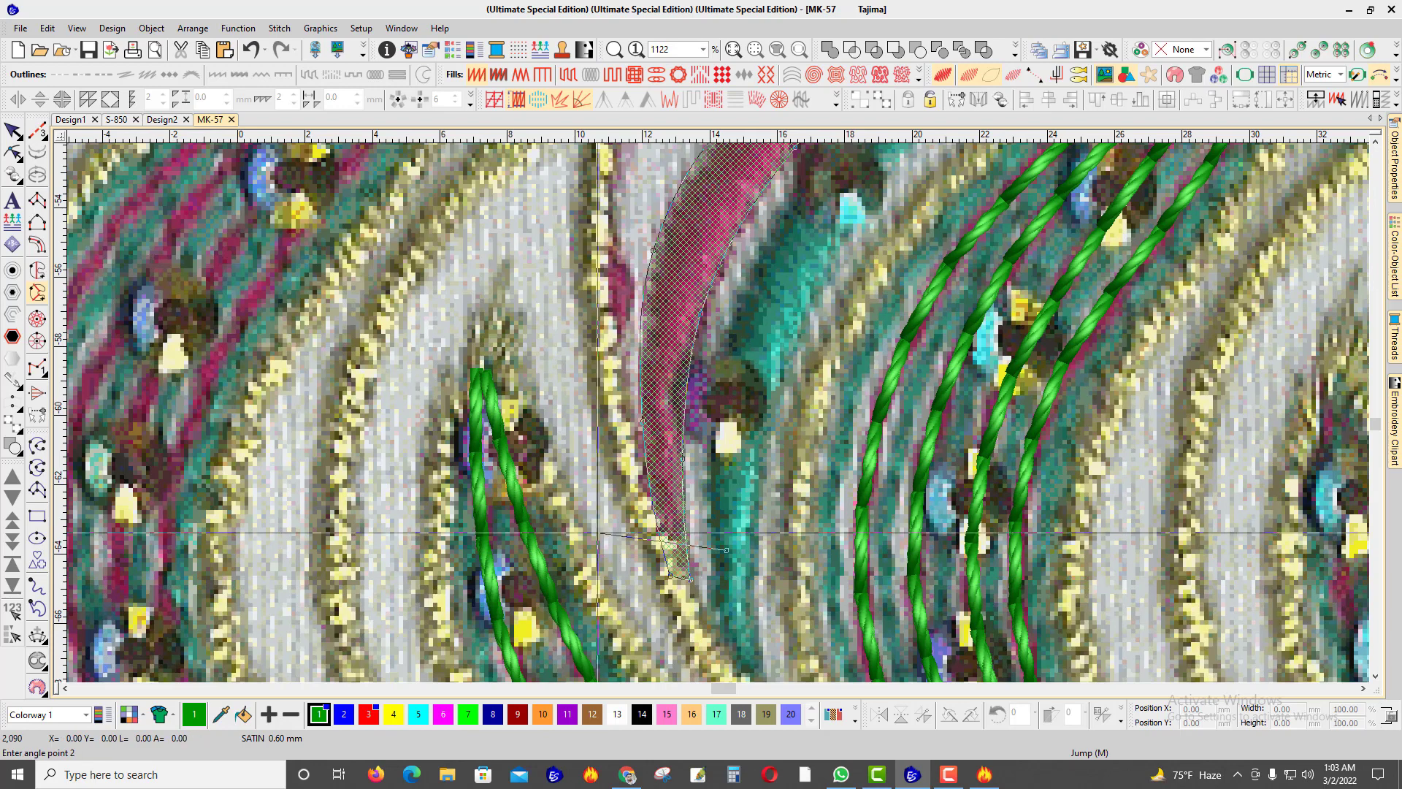
click(597, 533)
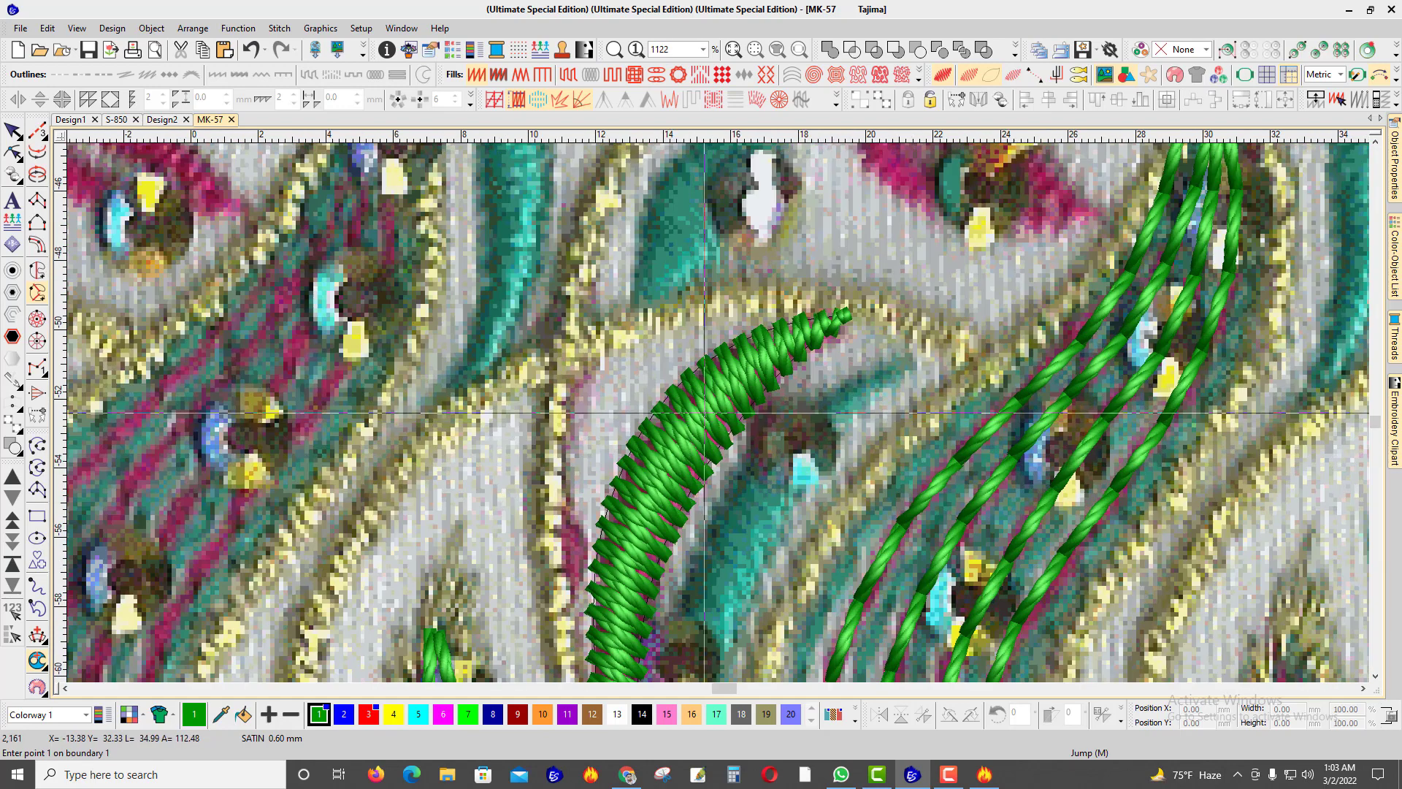
Step: Reshape the satin petal by slightly shifting an outline point on the upper part of its inner edge
key(h)
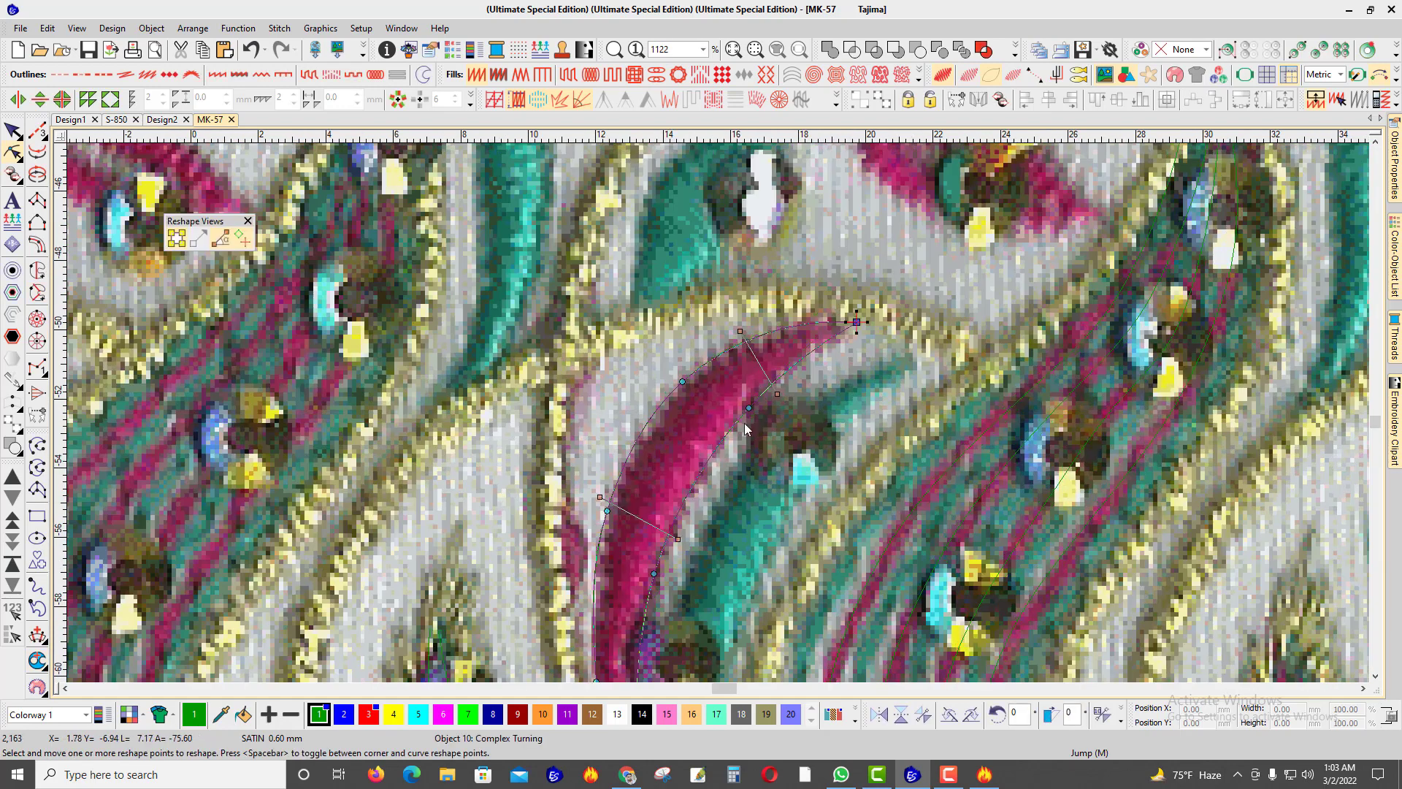
drag(748, 408, 752, 413)
scroll(771, 538, down, 2)
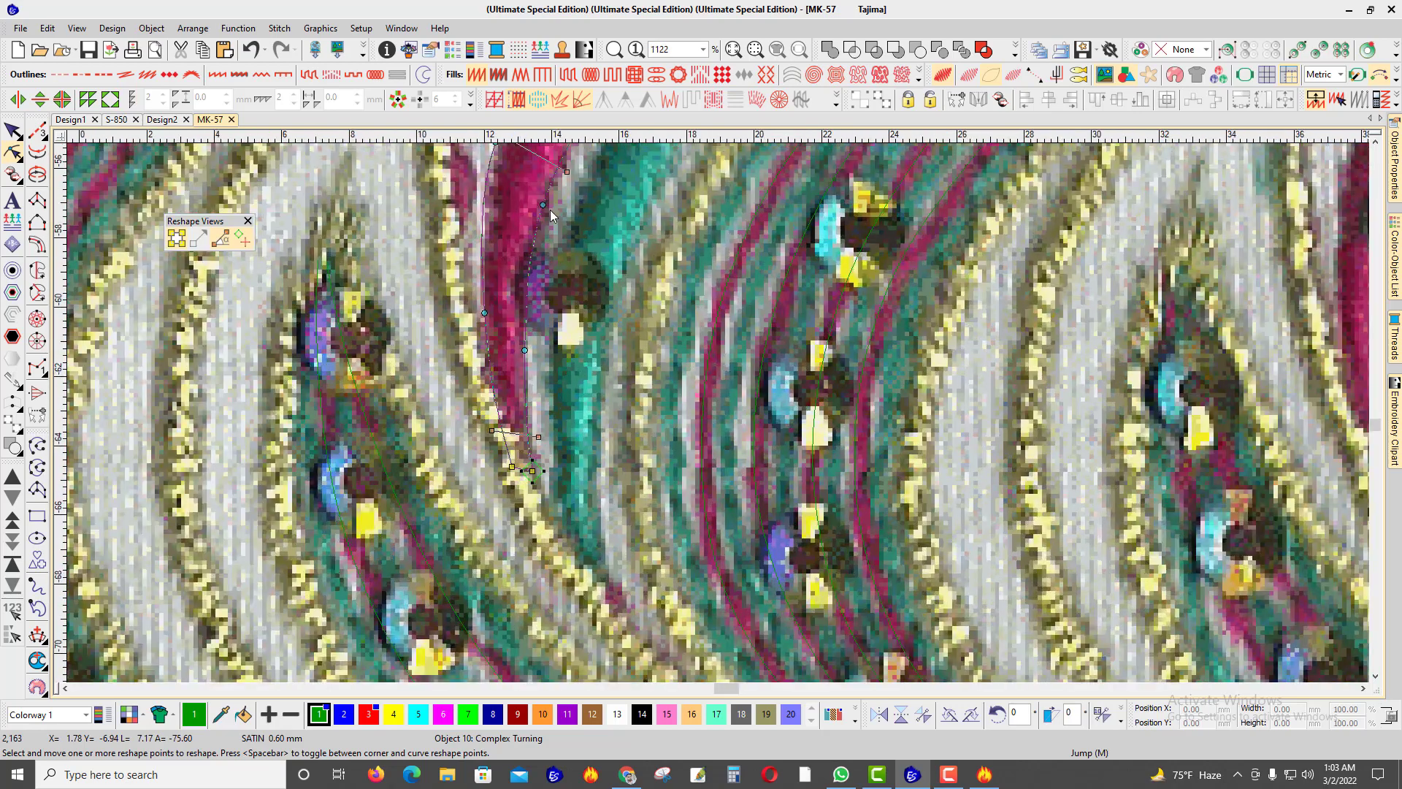
scroll(724, 409, down, 8)
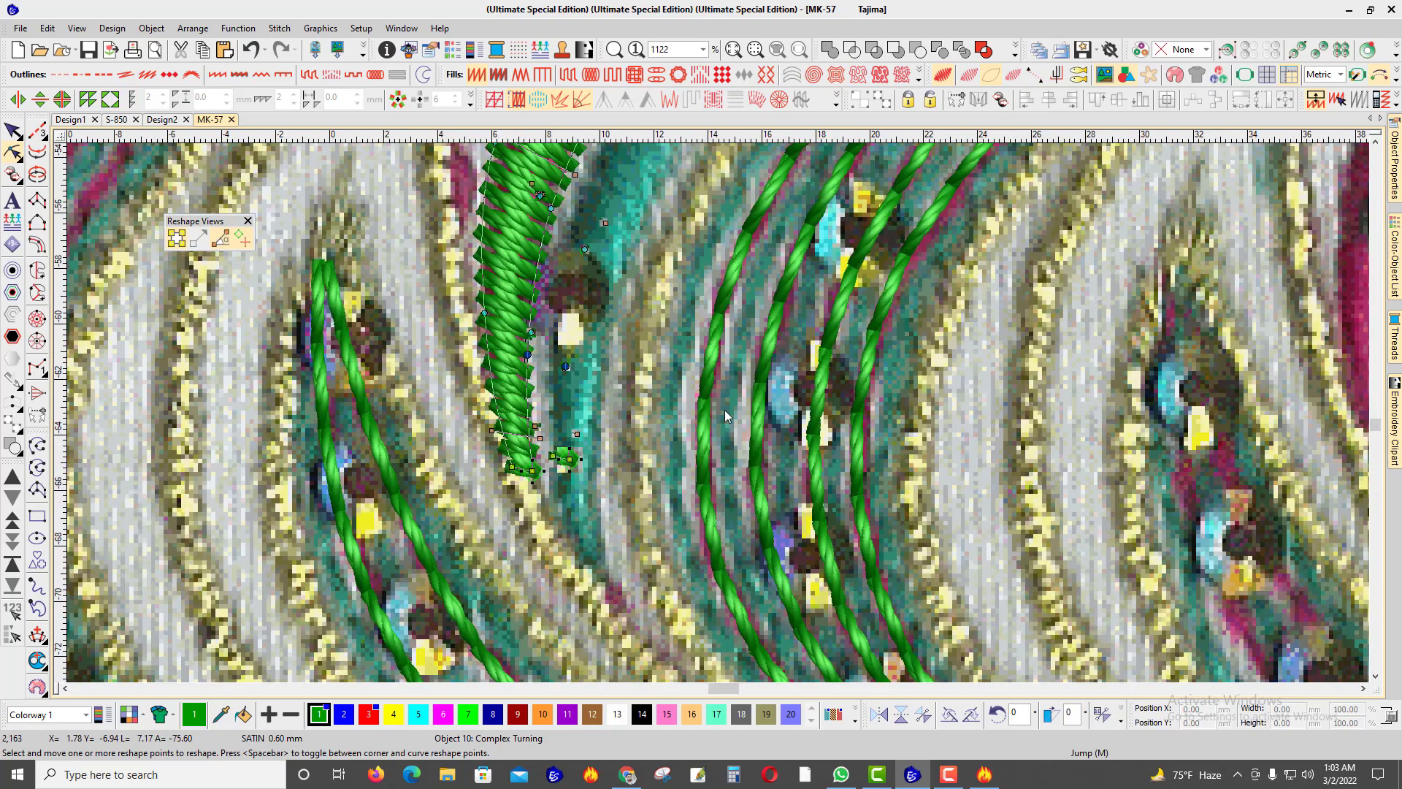
key(Escape)
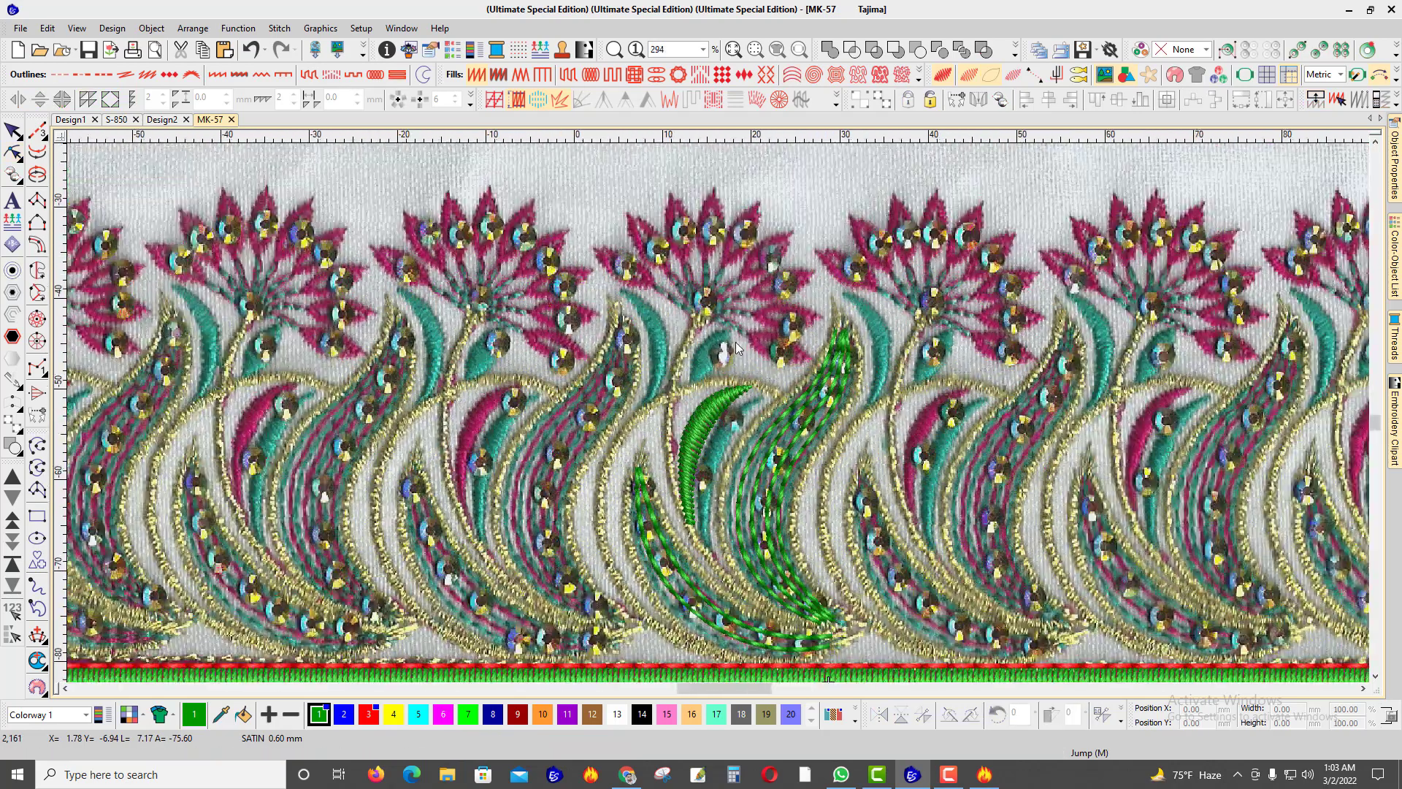
Step: Examine the finished satin petal and run lines against the surrounding flowers, leaves and border of the scanned embroidery
scroll(736, 347, up, 5)
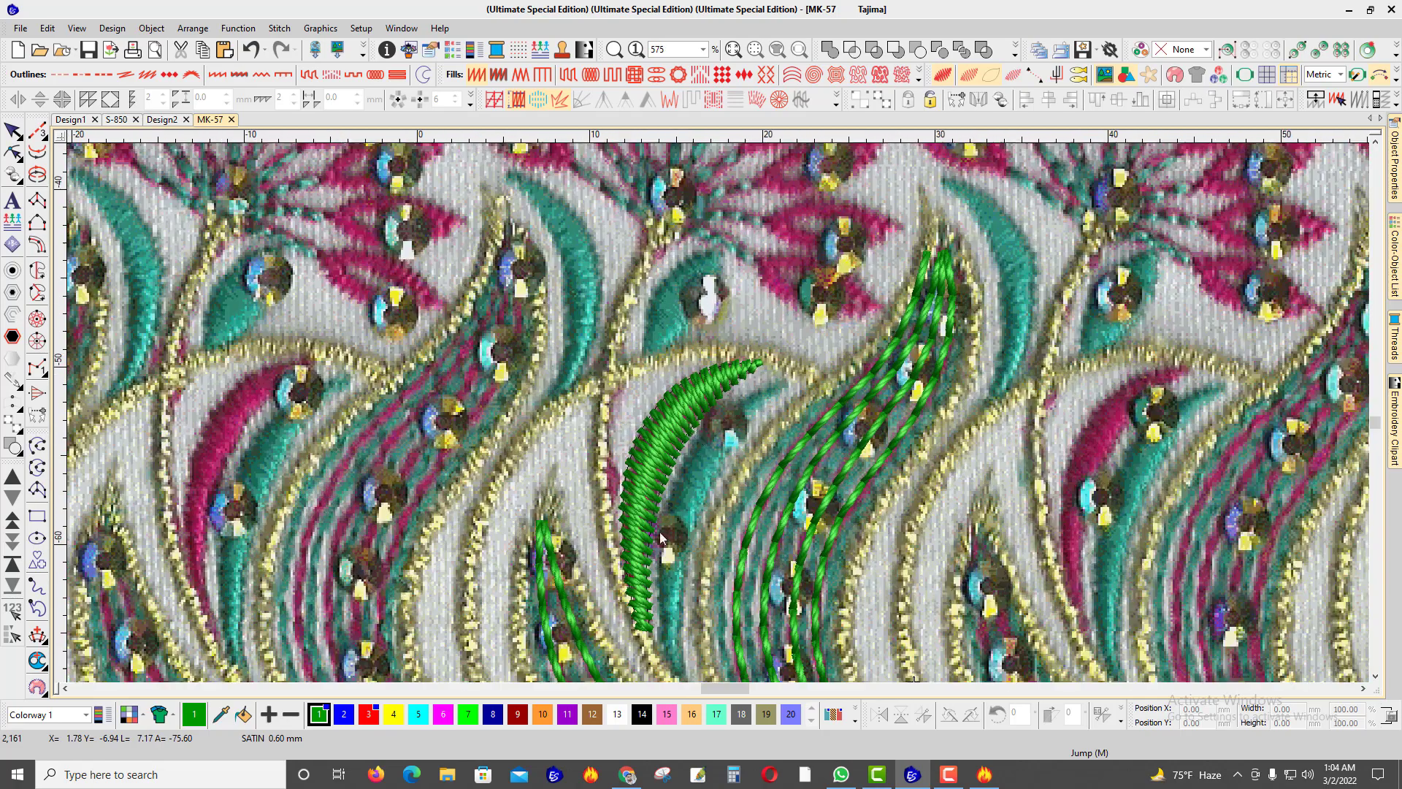
scroll(728, 414, up, 1)
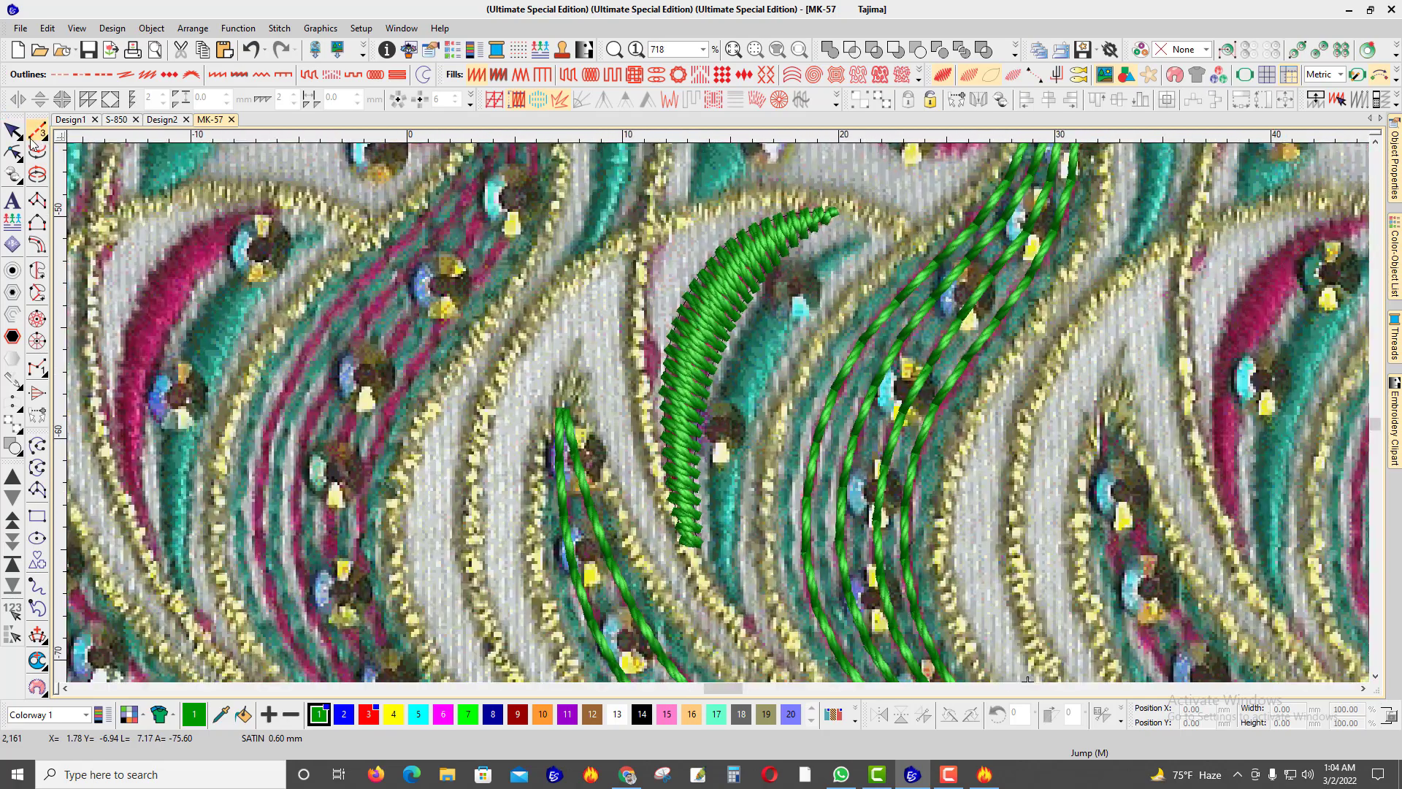
scroll(711, 380, down, 2)
scroll(723, 404, up, 2)
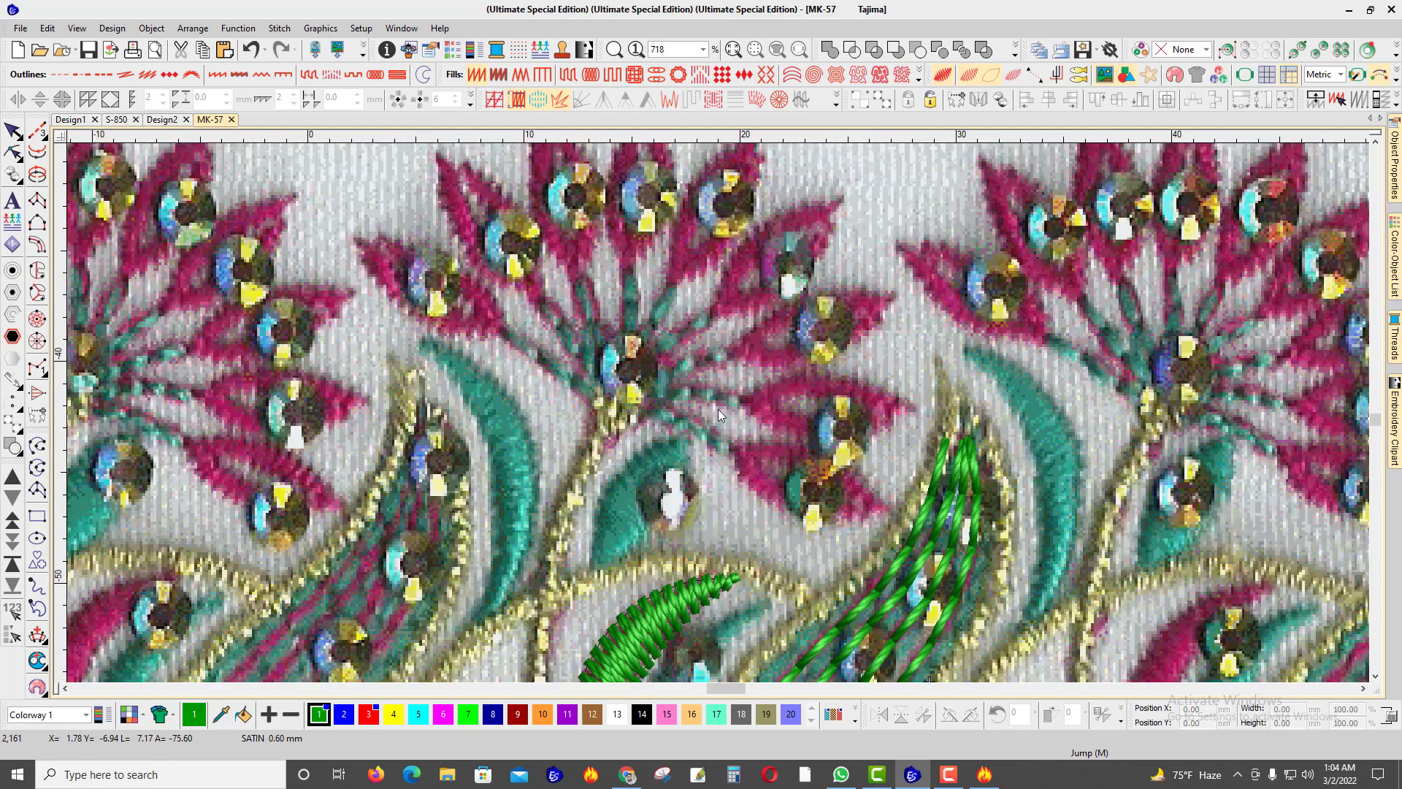
scroll(718, 395, down, 2)
scroll(719, 413, up, 2)
scroll(716, 409, down, 3)
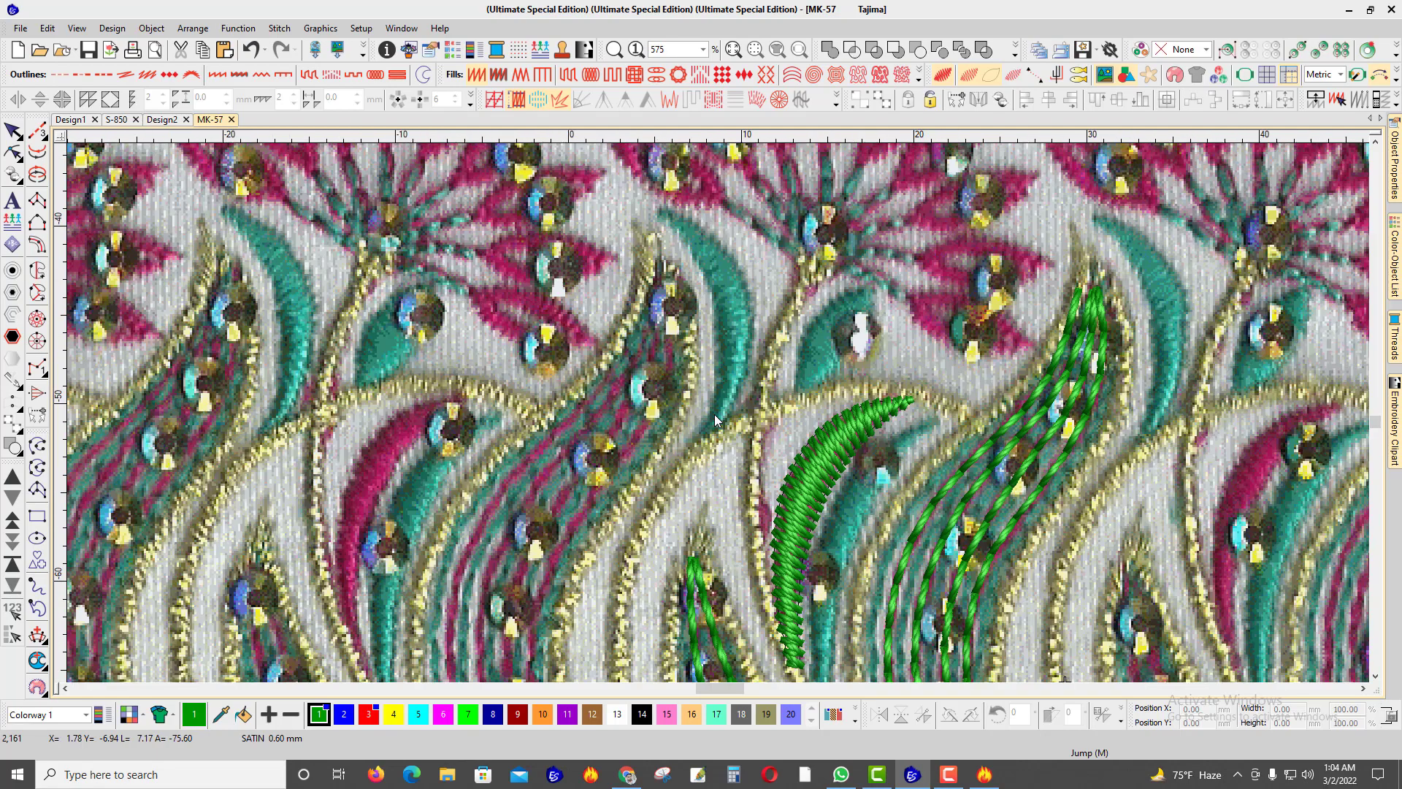
scroll(714, 413, down, 2)
scroll(716, 409, up, 3)
scroll(716, 410, down, 3)
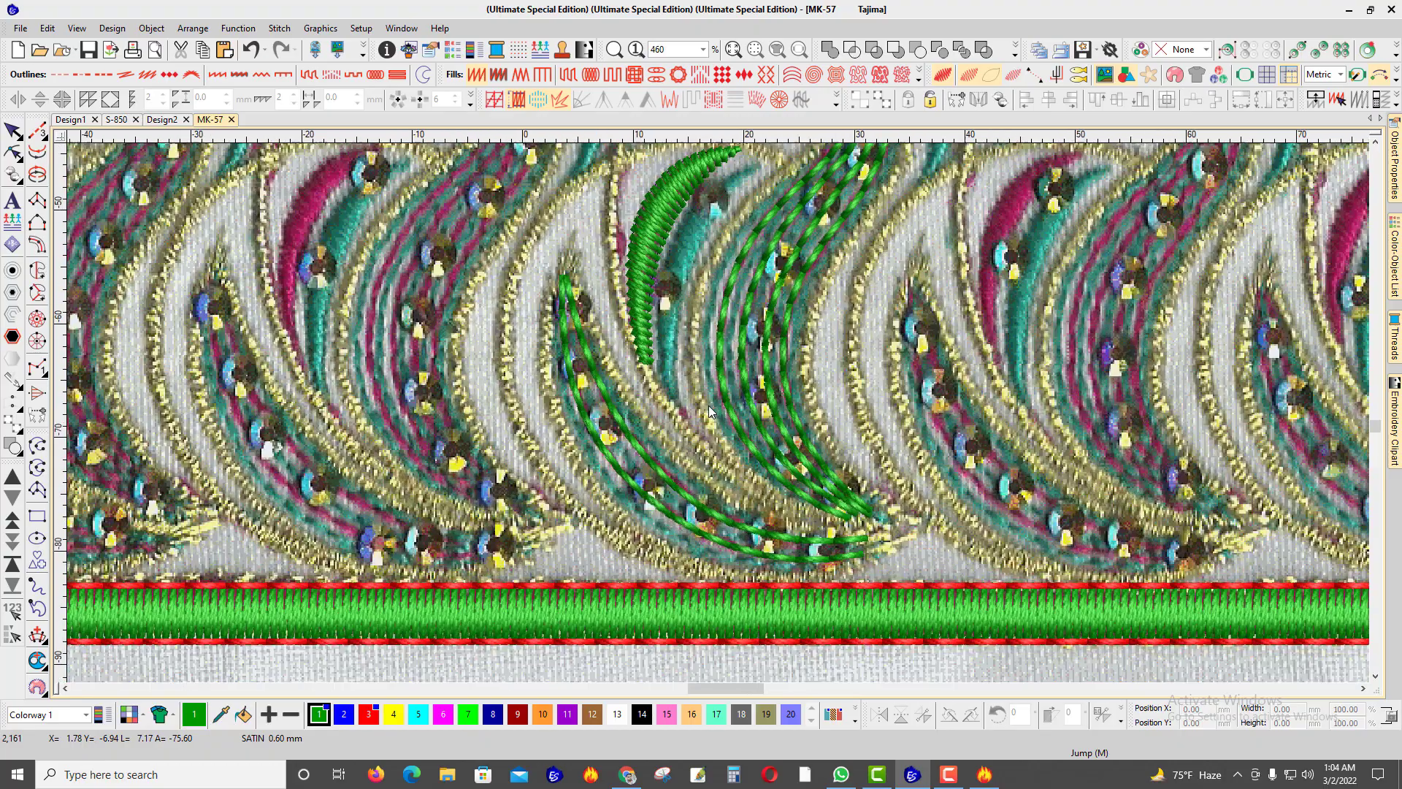
scroll(719, 412, up, 2)
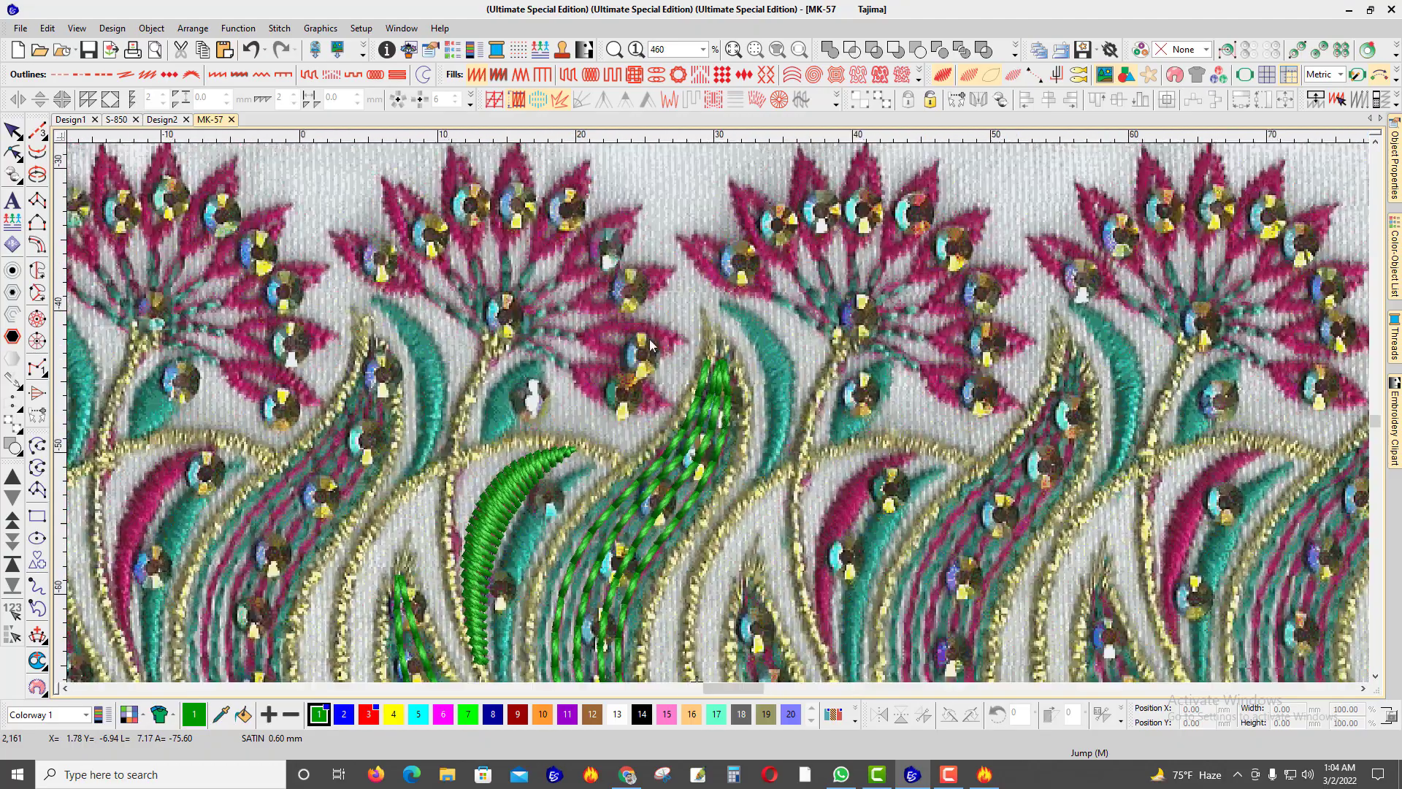
scroll(666, 398, down, 2)
scroll(720, 416, up, 4)
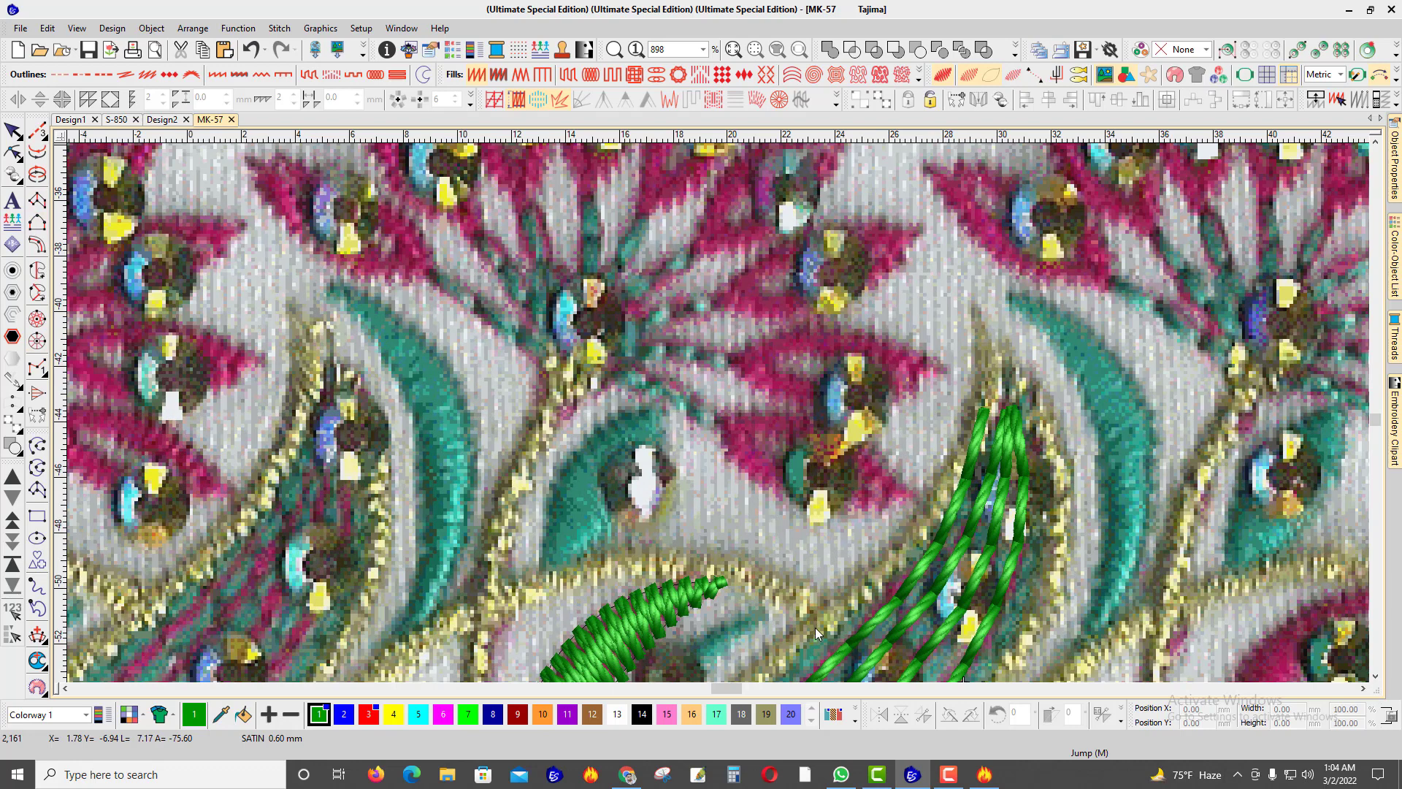
scroll(717, 413, down, 2)
scroll(717, 413, up, 2)
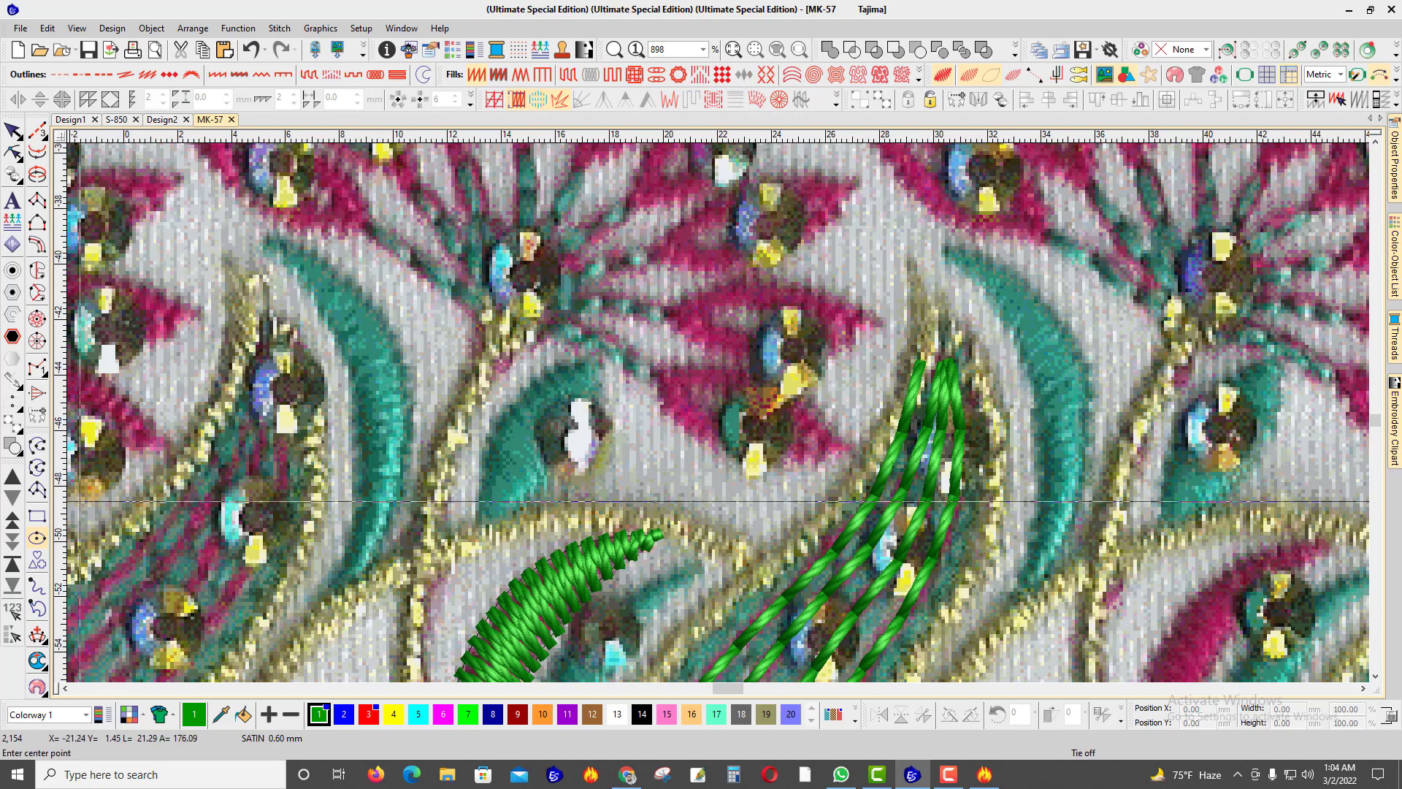
Step: Draw a vector rectangle beside the flower stem, size it to 5 × 5 mm and rotate it into a diamond
click(38, 515)
key(Escape)
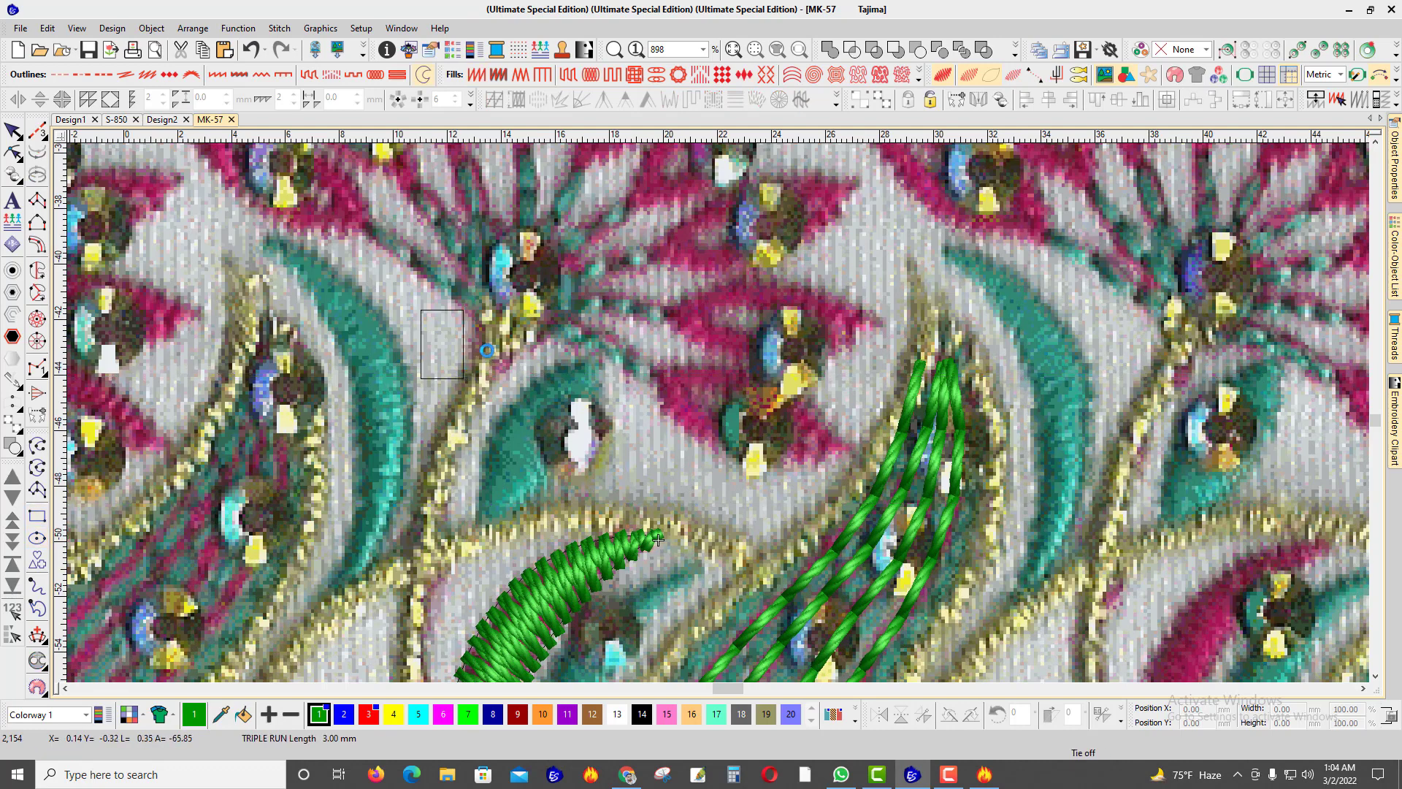
scroll(527, 388, down, 2)
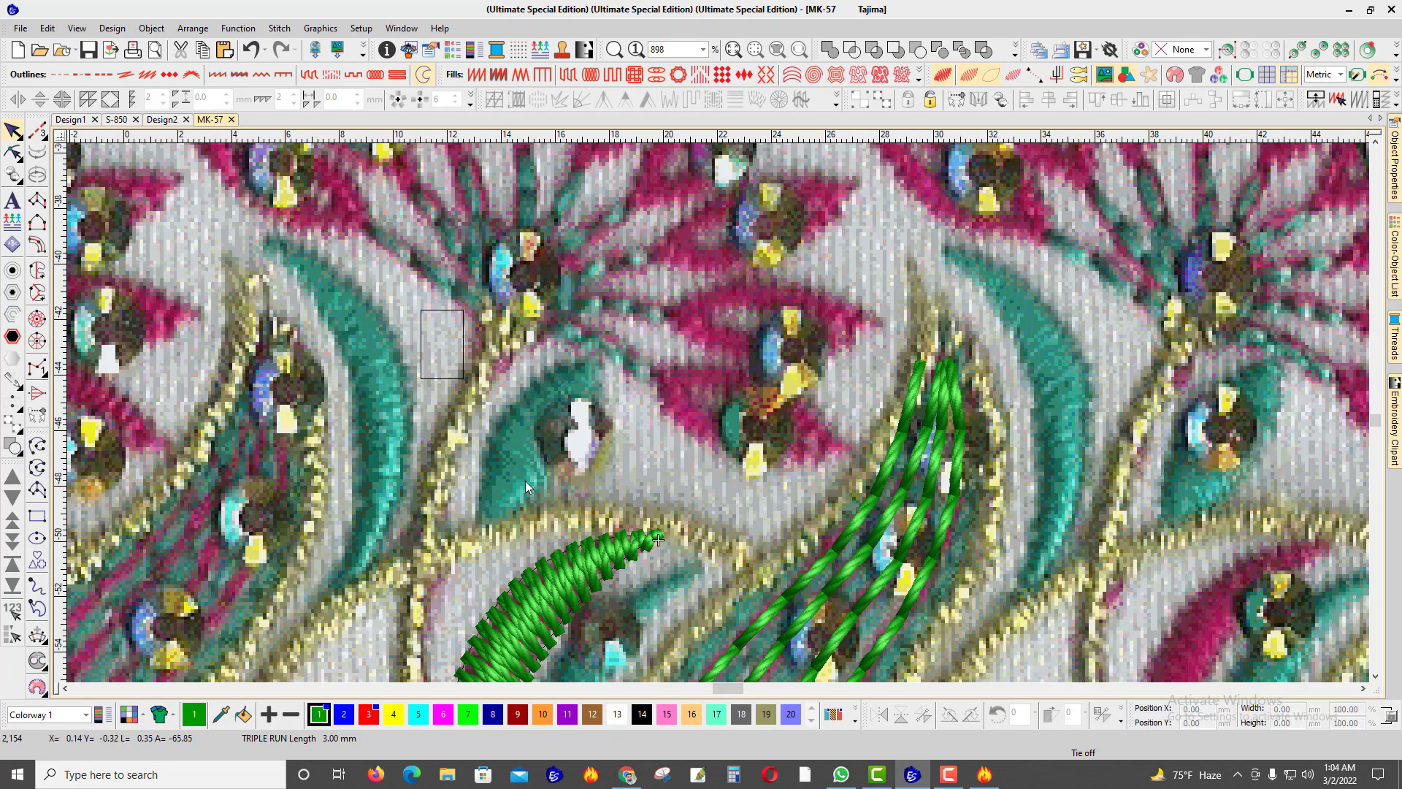
scroll(525, 480, up, 2)
key(Escape)
click(464, 356)
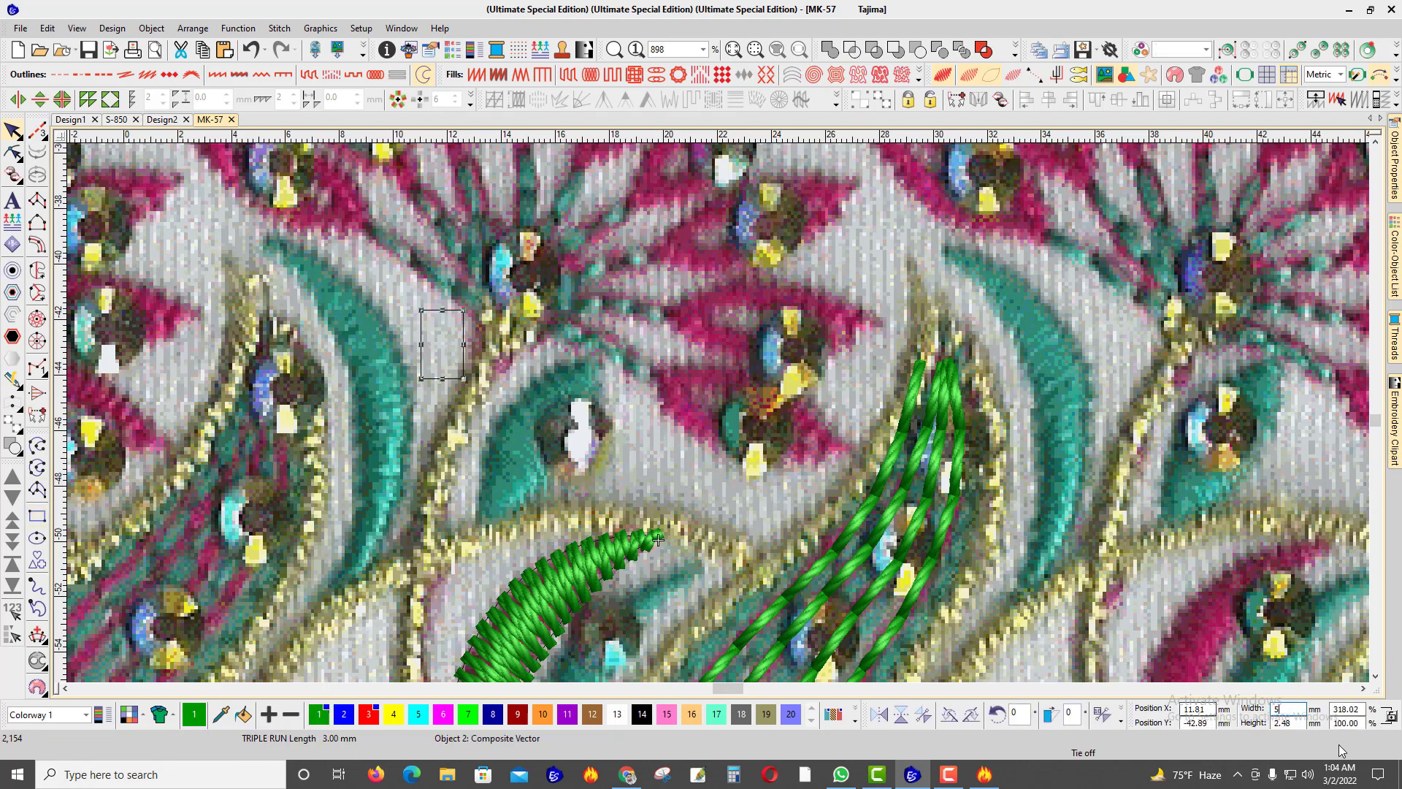
drag(1301, 722, 1165, 736)
text(5)
key(Return)
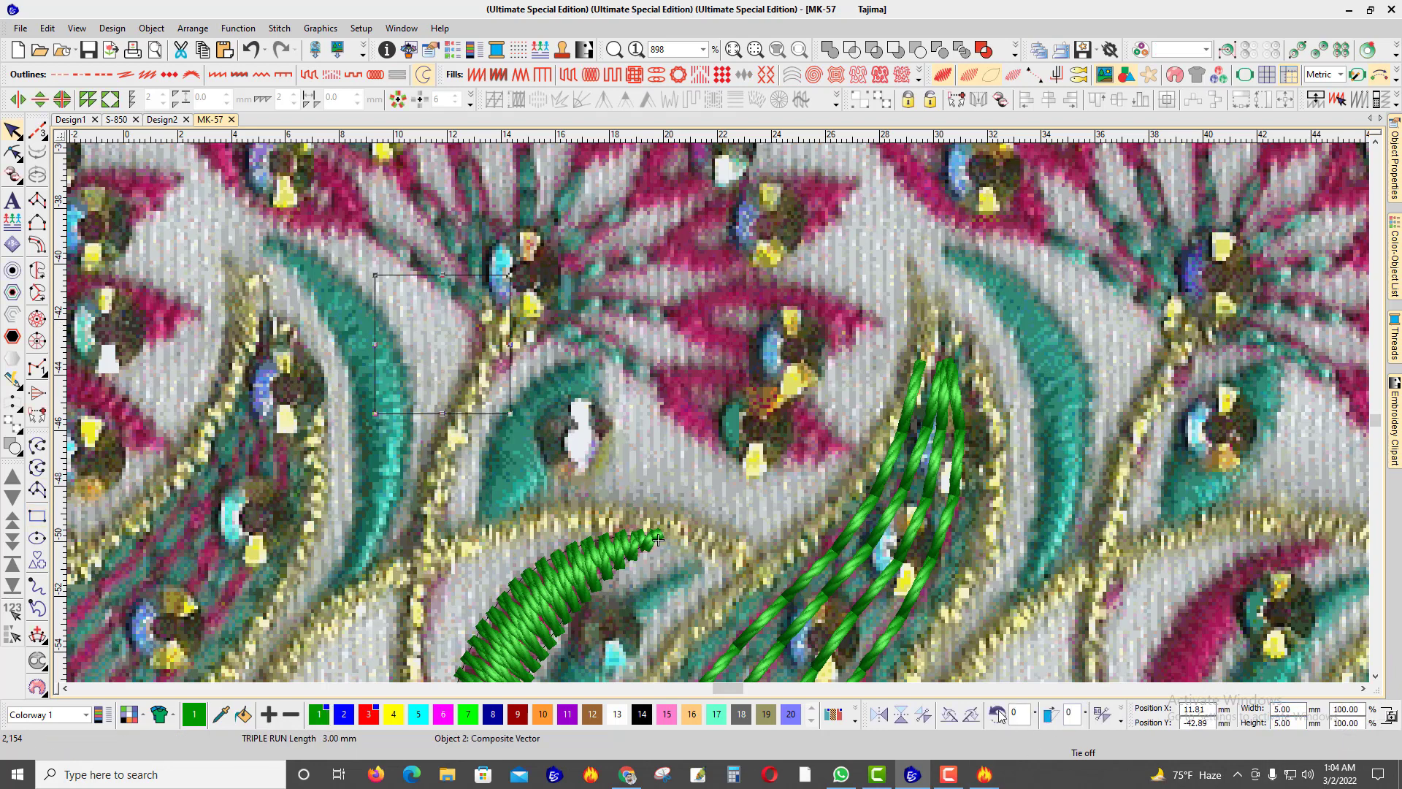
click(972, 716)
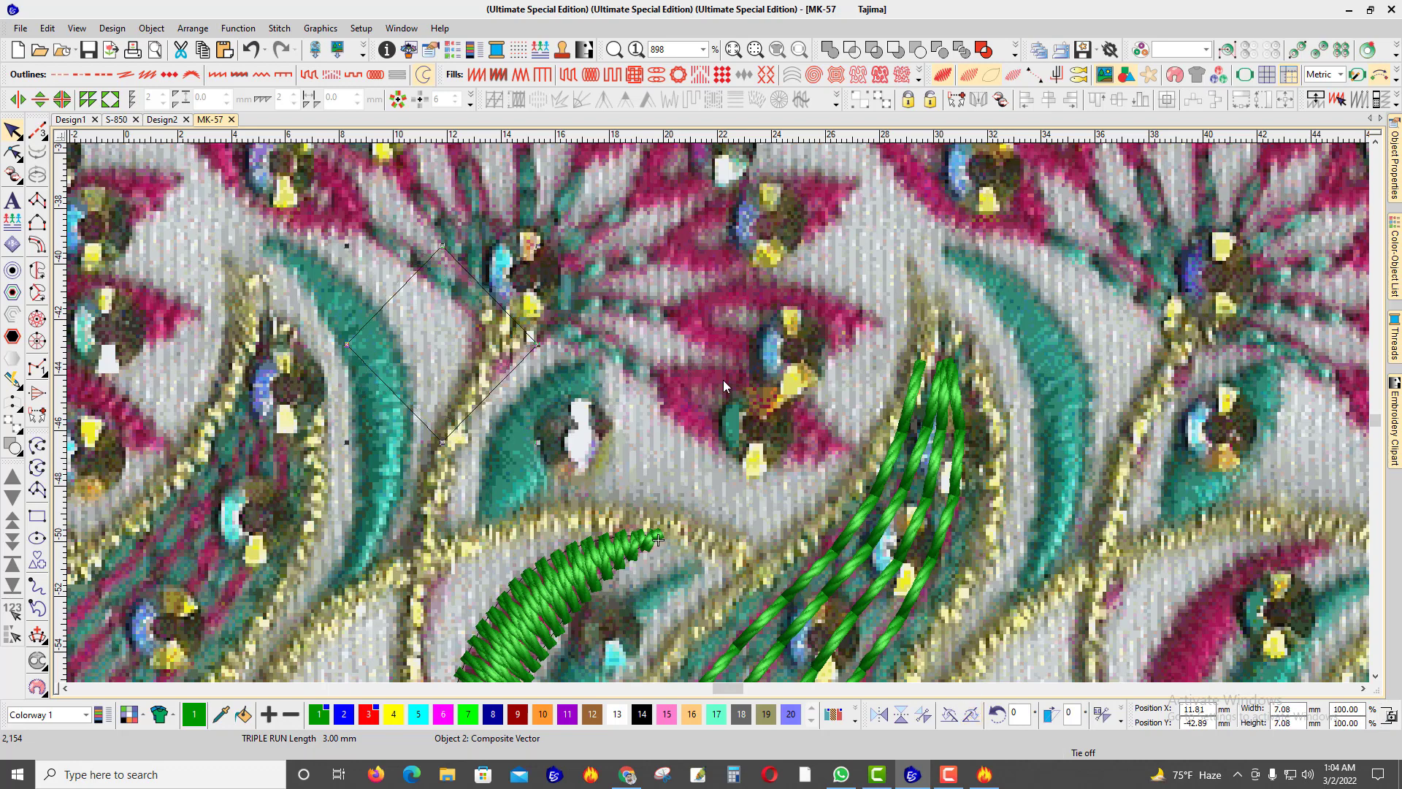
Step: Measure a magenta petal's length and width and resize the diamond to 5.9 mm high and 2 mm wide
key(m)
click(688, 317)
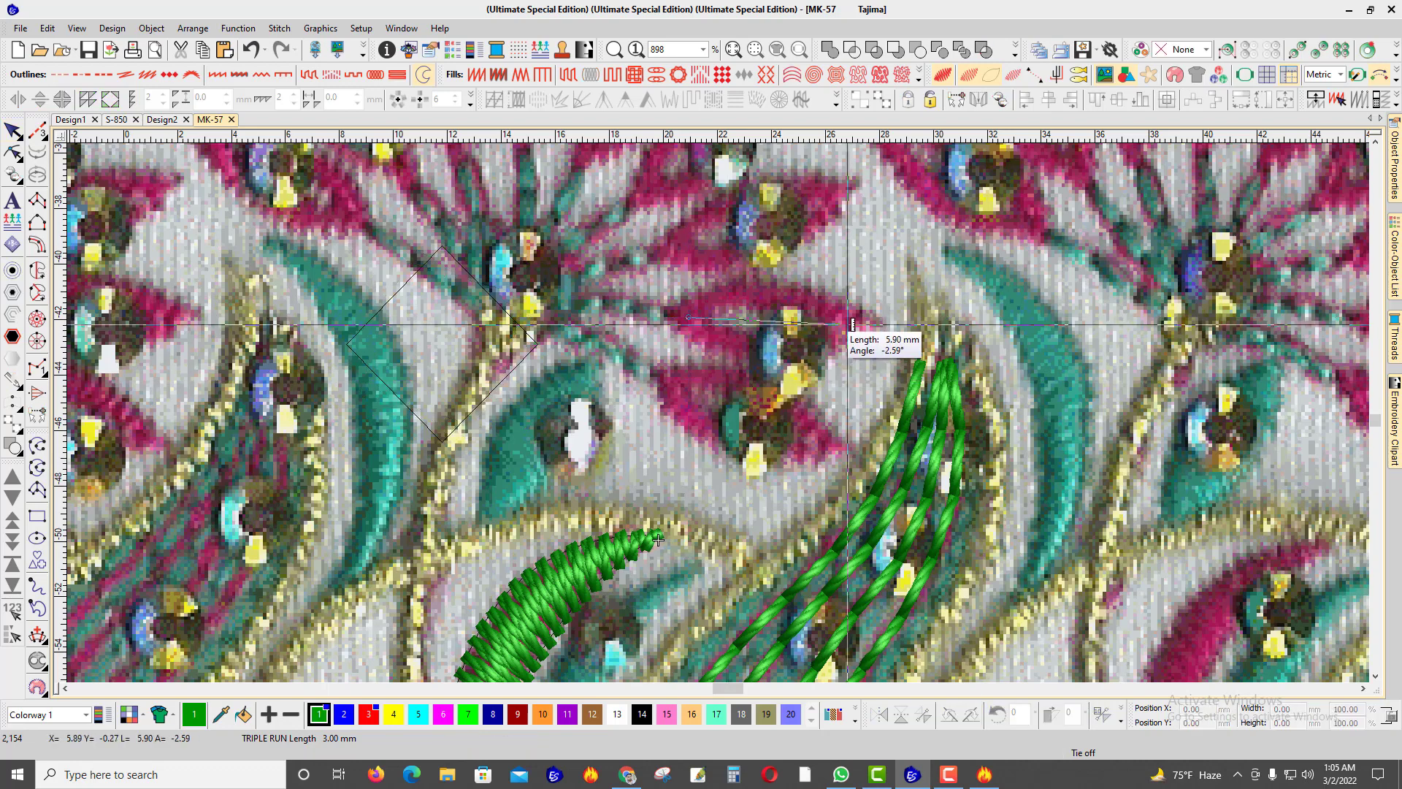
key(Escape)
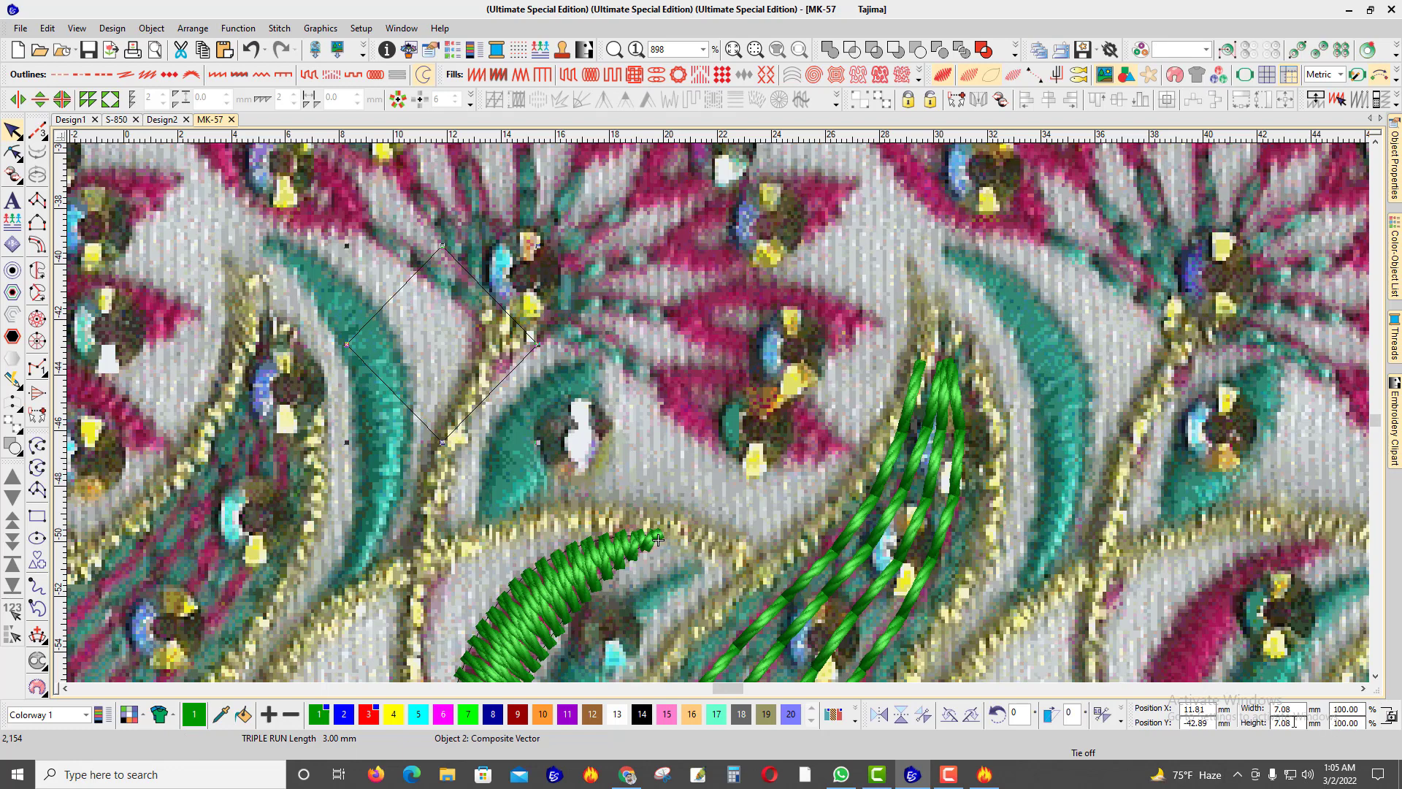
text(5.9)
key(Return)
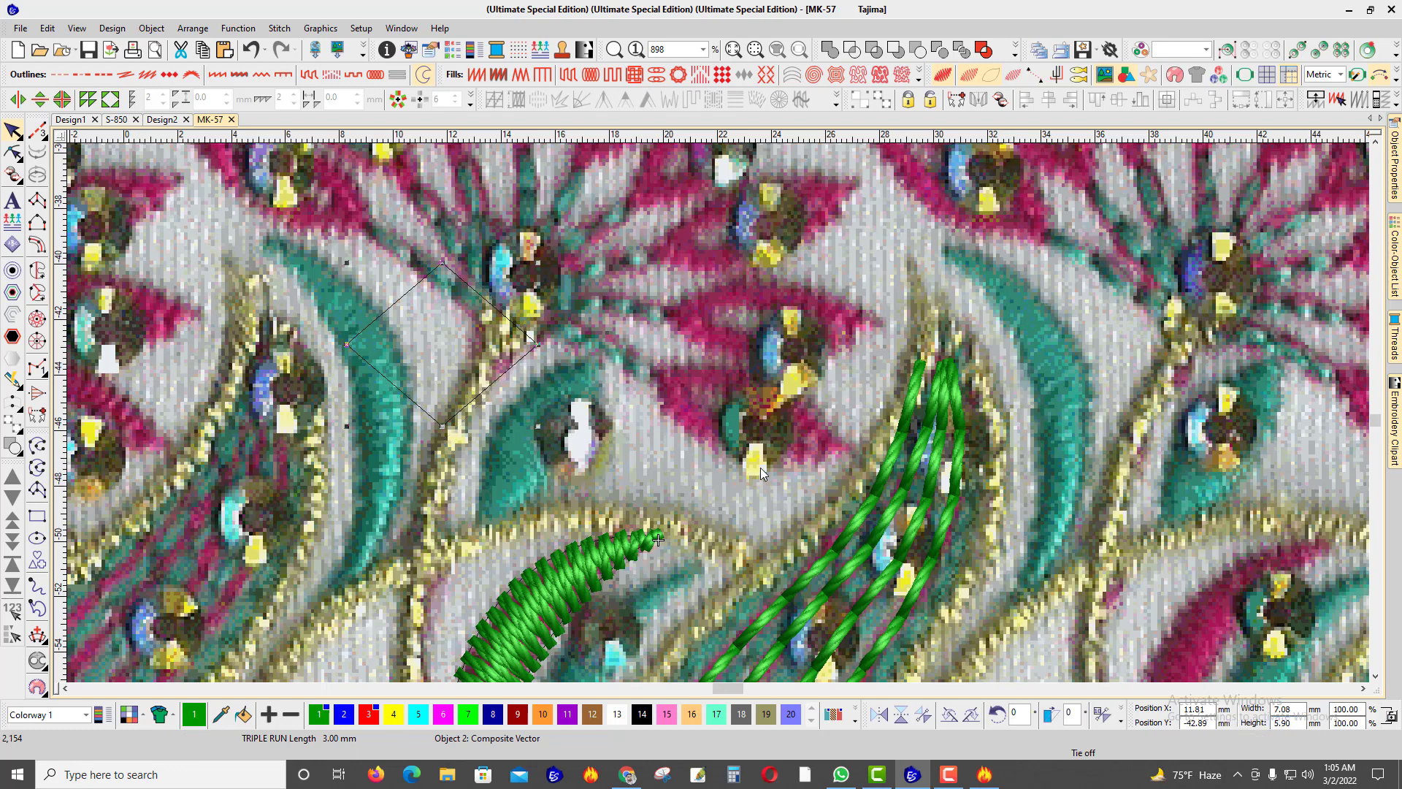
key(m)
click(747, 347)
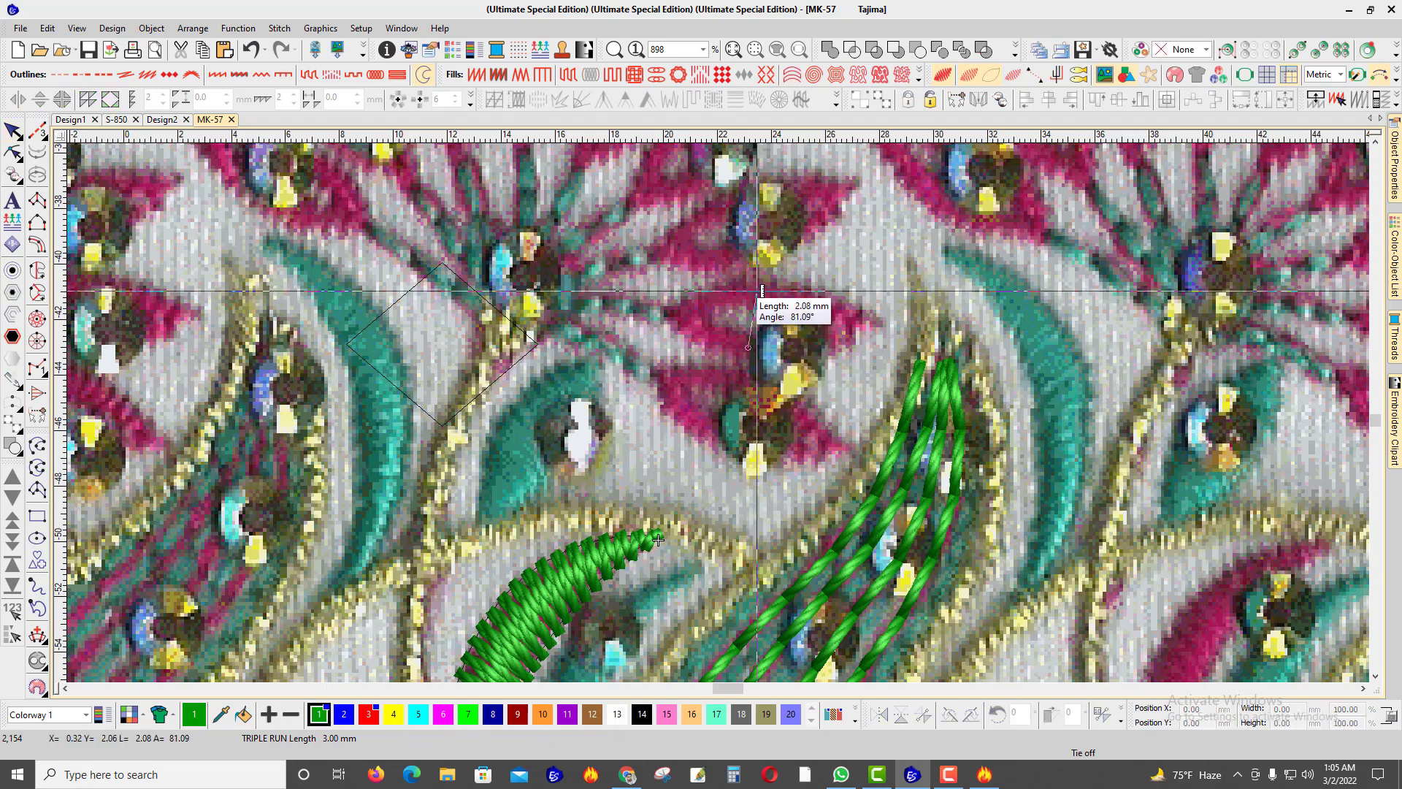
key(Escape)
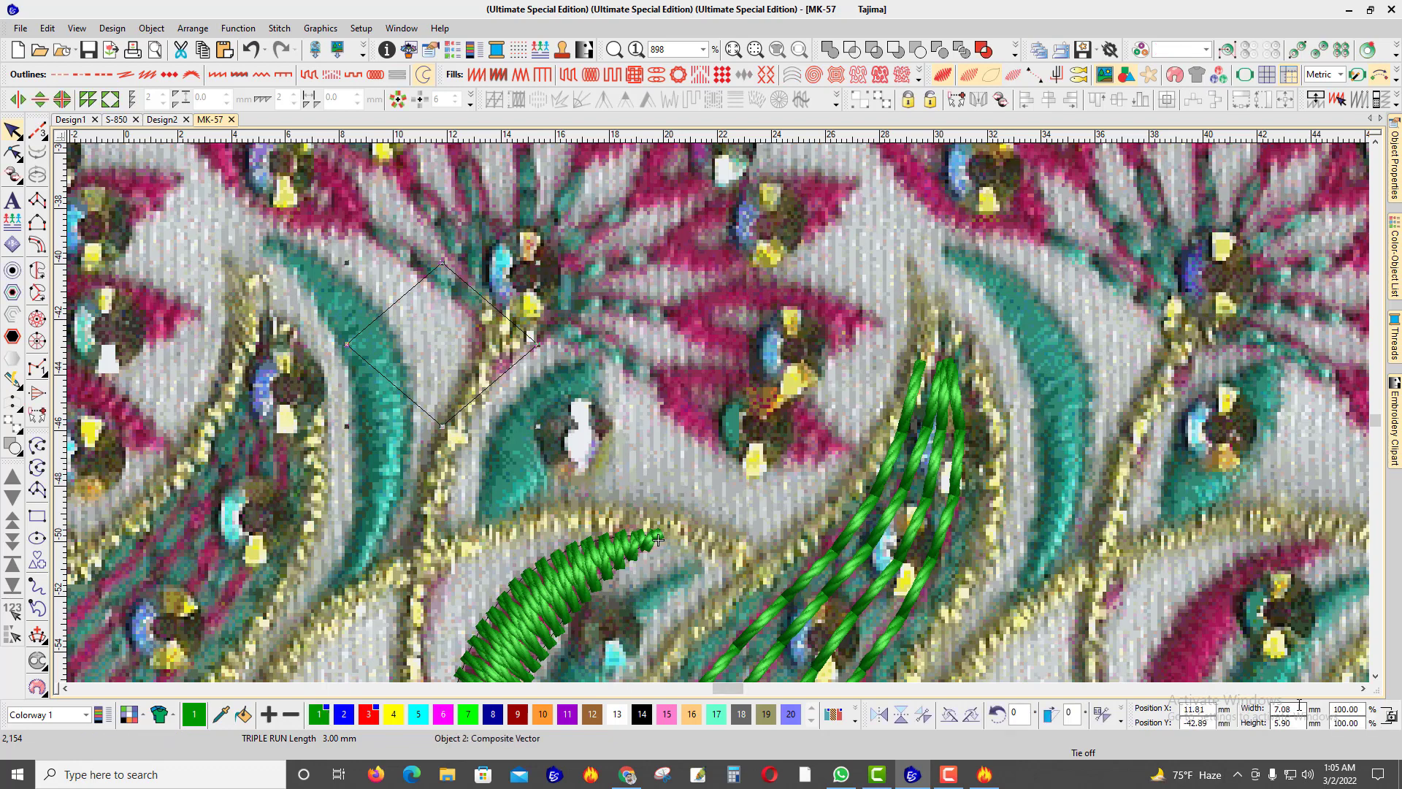
text(2)
key(Return)
Step: Curve the diamond's sides into a pointed petal outline and give it a Column C satin 1 mm wide
scroll(720, 416, up, 1)
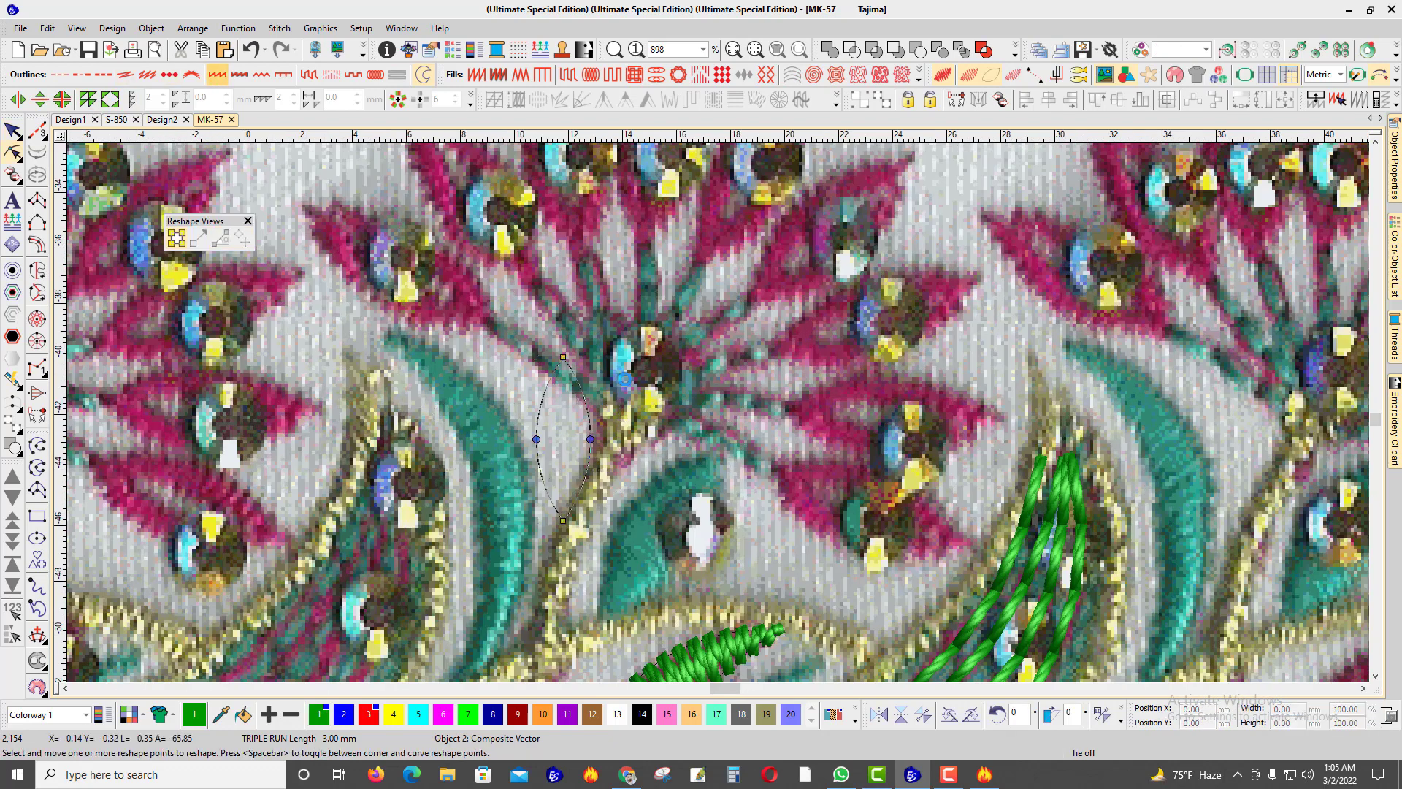
click(601, 417)
mouse_move(1395, 167)
click(1235, 173)
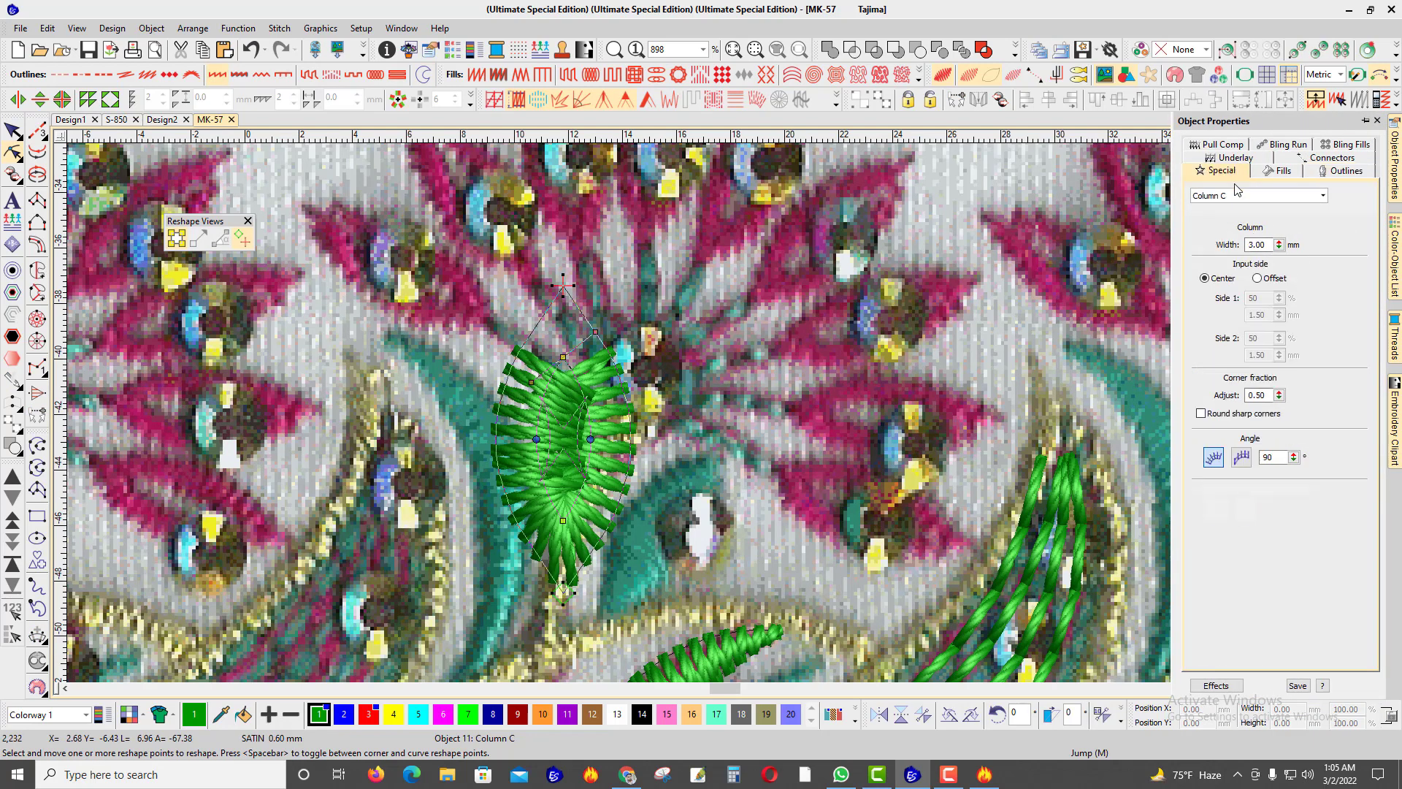
text(1)
key(Return)
scroll(806, 494, down, 2)
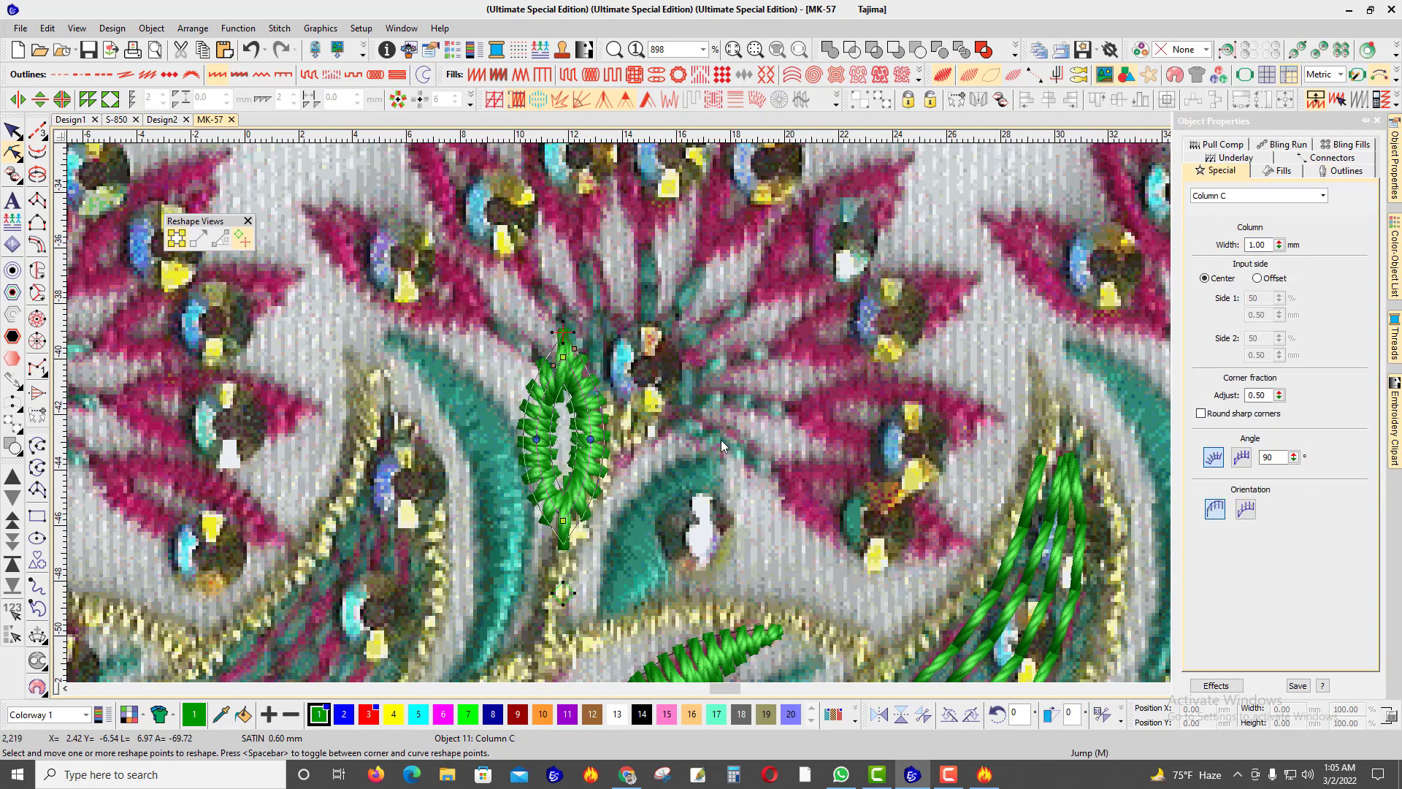
scroll(723, 413, down, 2)
scroll(715, 414, up, 1)
key(Escape)
scroll(715, 415, up, 2)
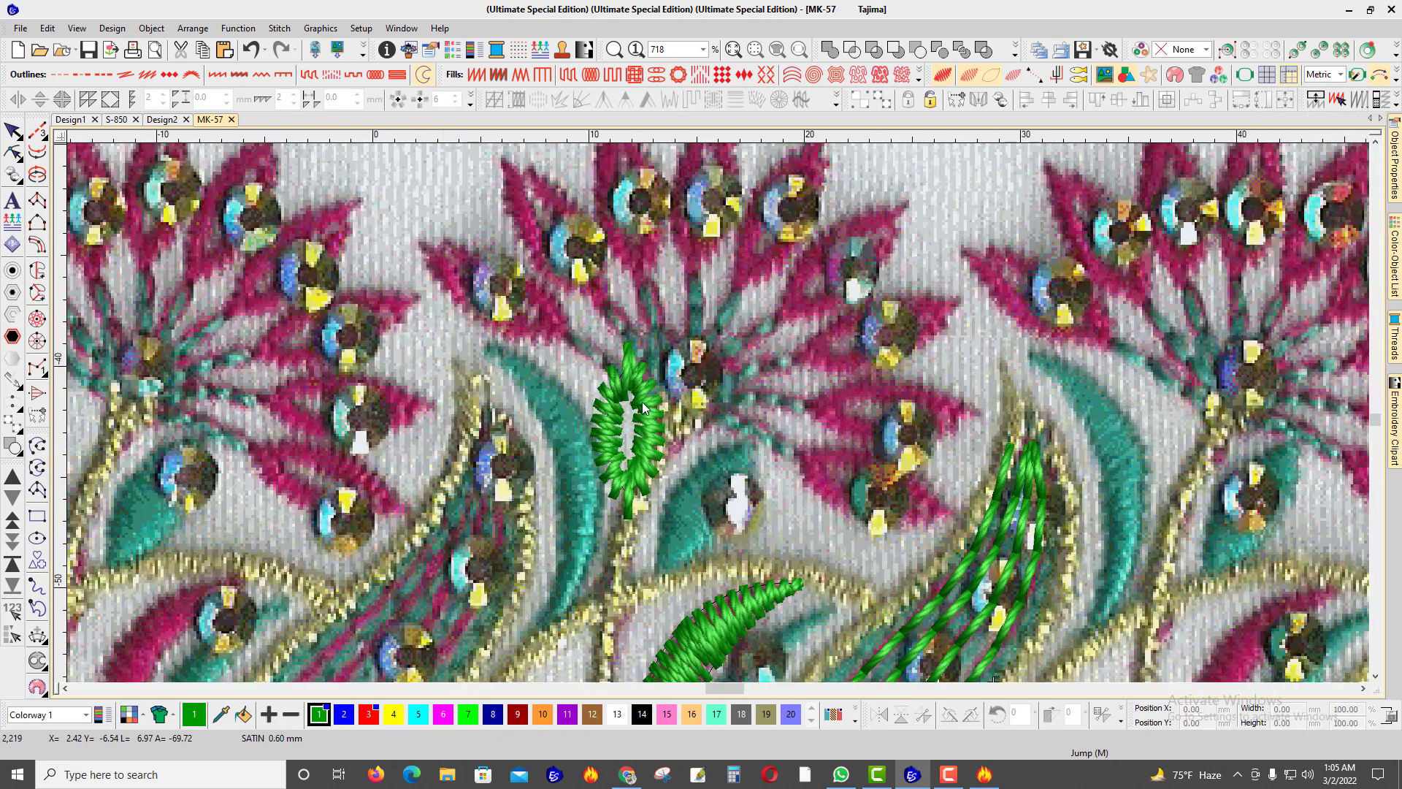
Step: Try to fit a rotated copy of the satin petal over a petal on the flower's right side
drag(640, 405, 934, 332)
key(s)
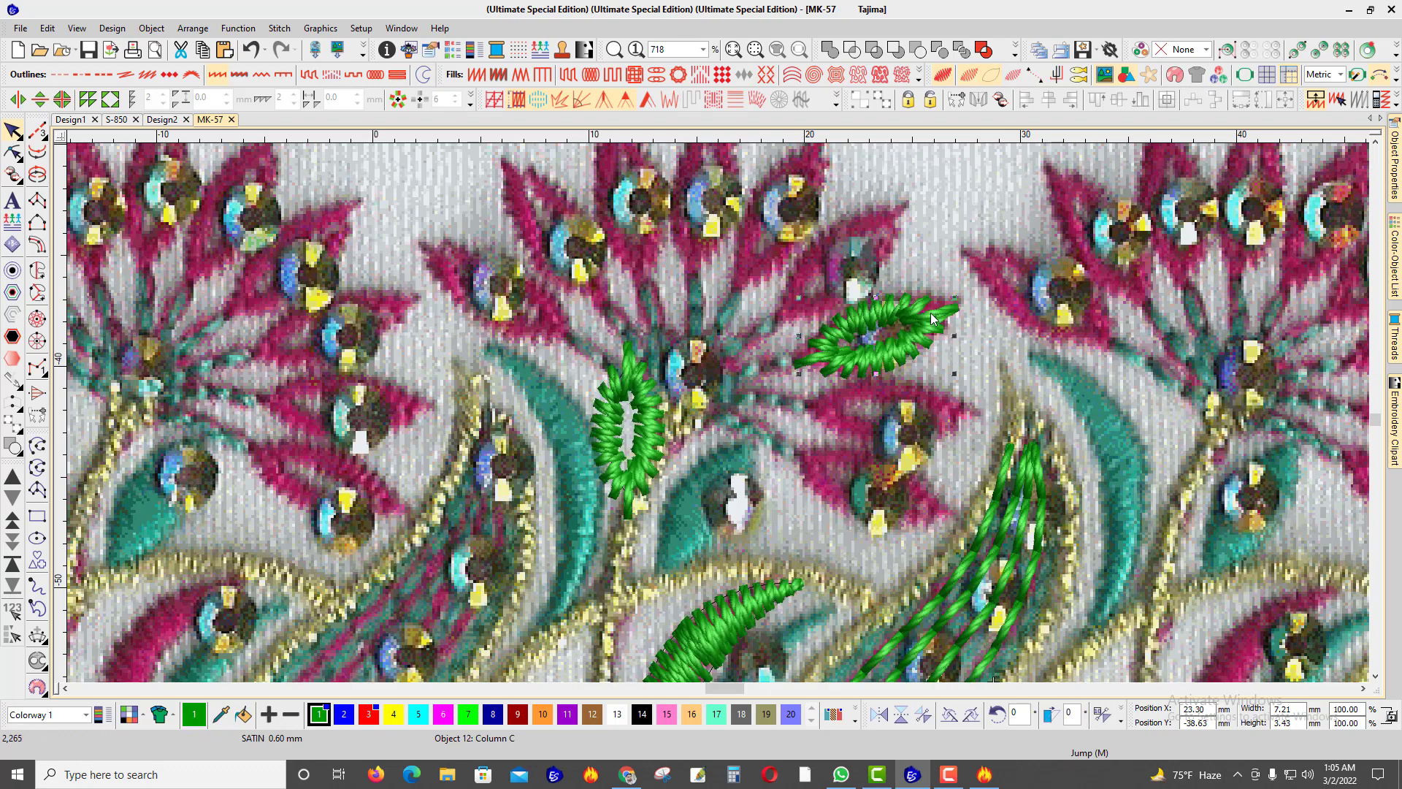
key(Delete)
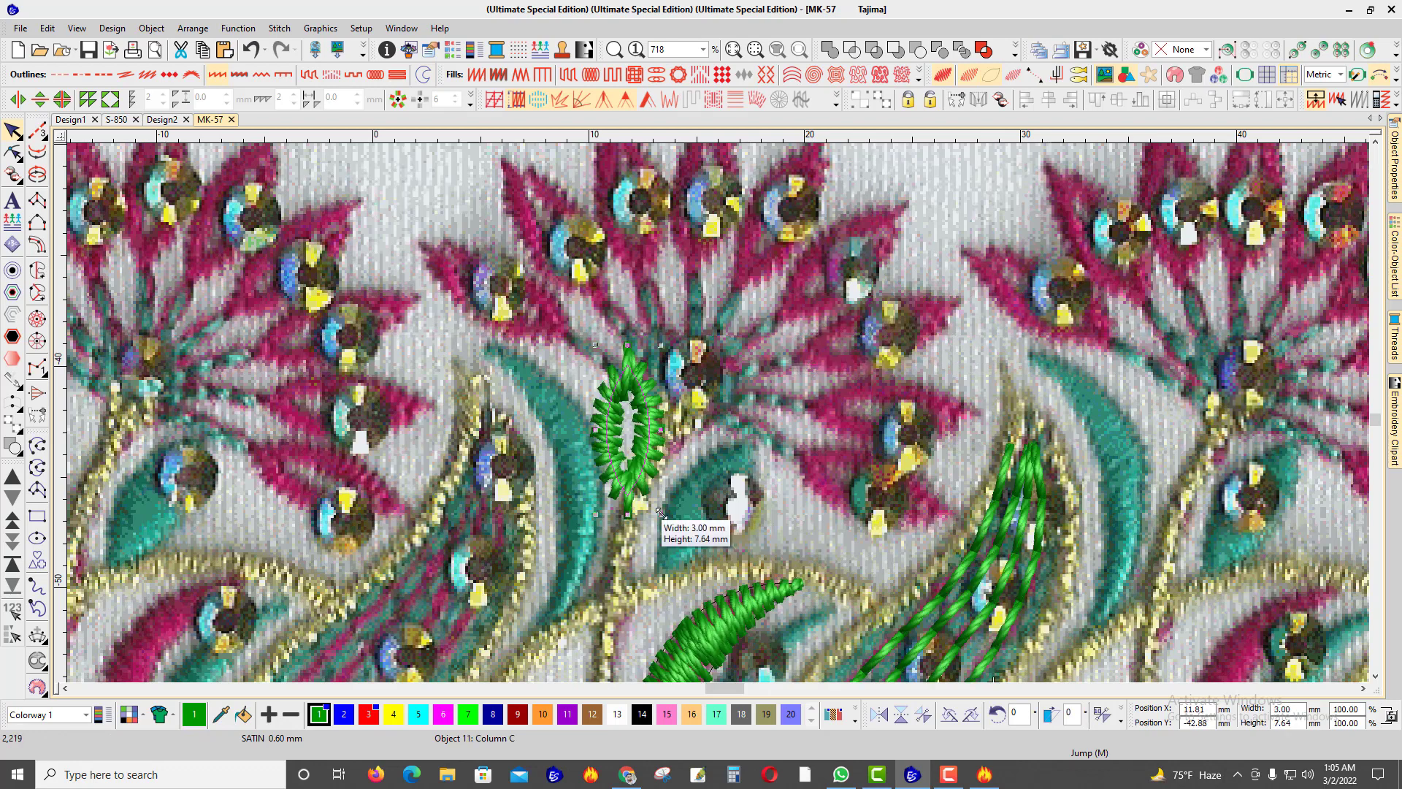
Step: Enlarge the satin petal to 3.17 × 8.08 mm and set its column width back to 1 mm
drag(663, 518, 663, 519)
click(1394, 164)
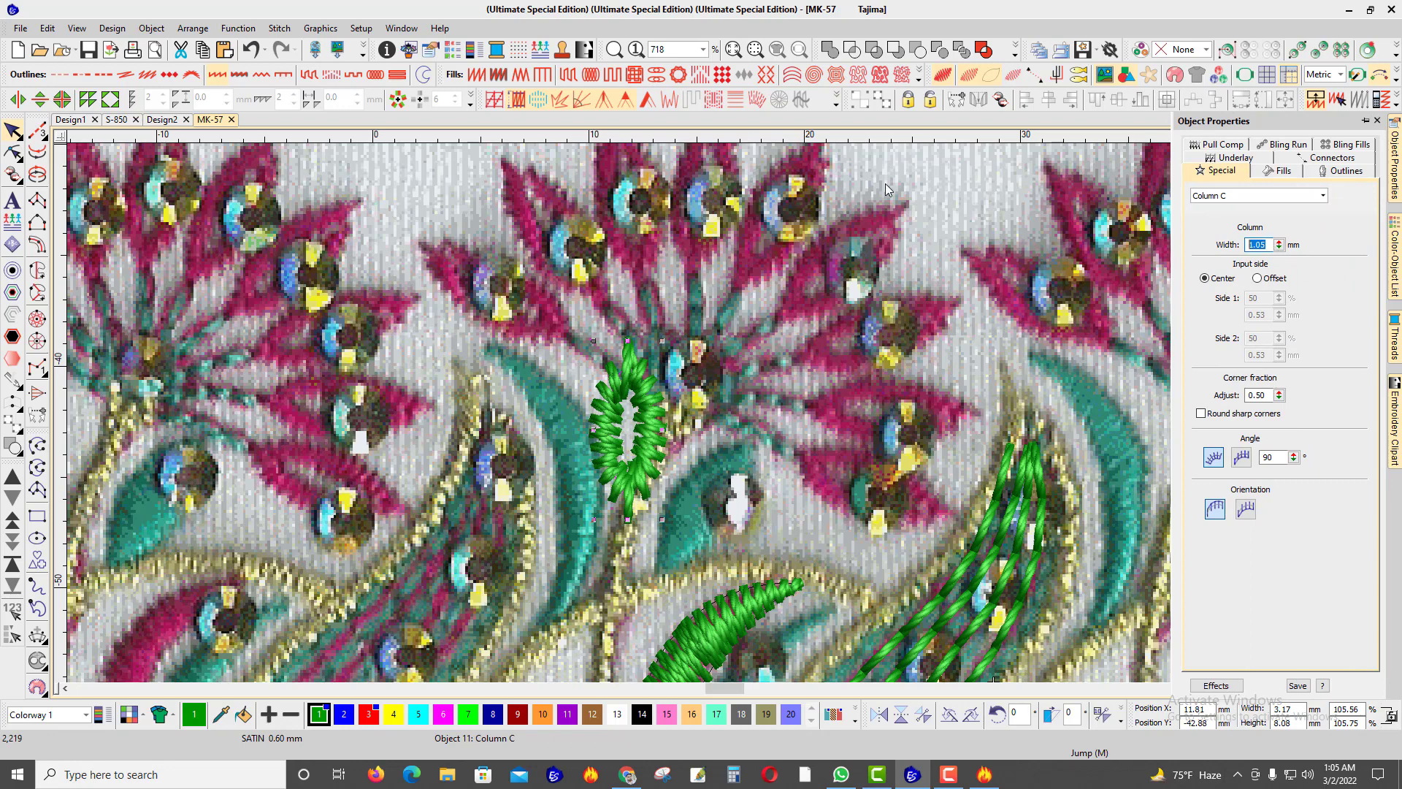
text(1)
key(Return)
Step: Place copies of the satin petal over the flower's two lowest right-hand petals, rotated and resized to match the scan
drag(657, 404, 862, 467)
drag(866, 407, 911, 493)
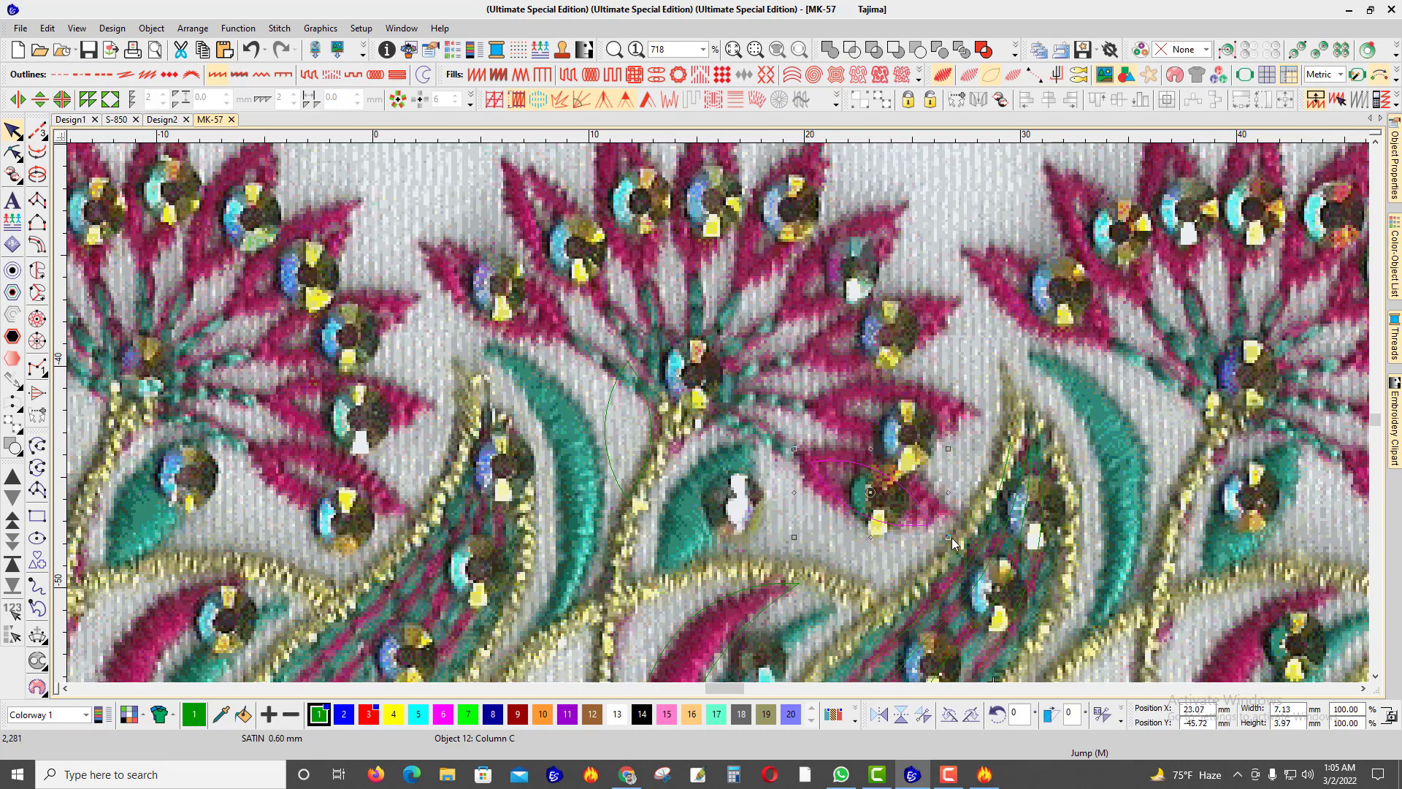
drag(952, 537, 958, 530)
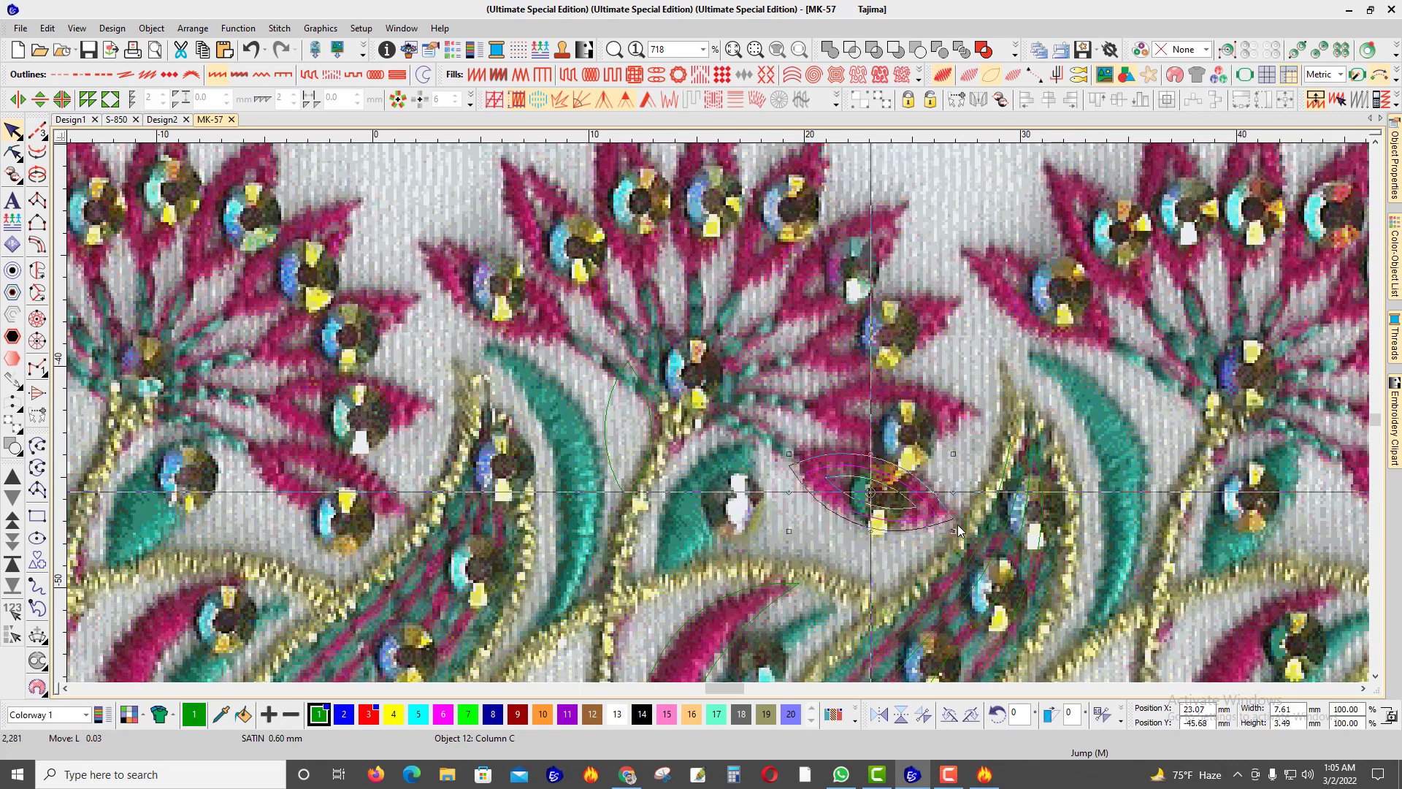
drag(953, 450, 978, 437)
key(s)
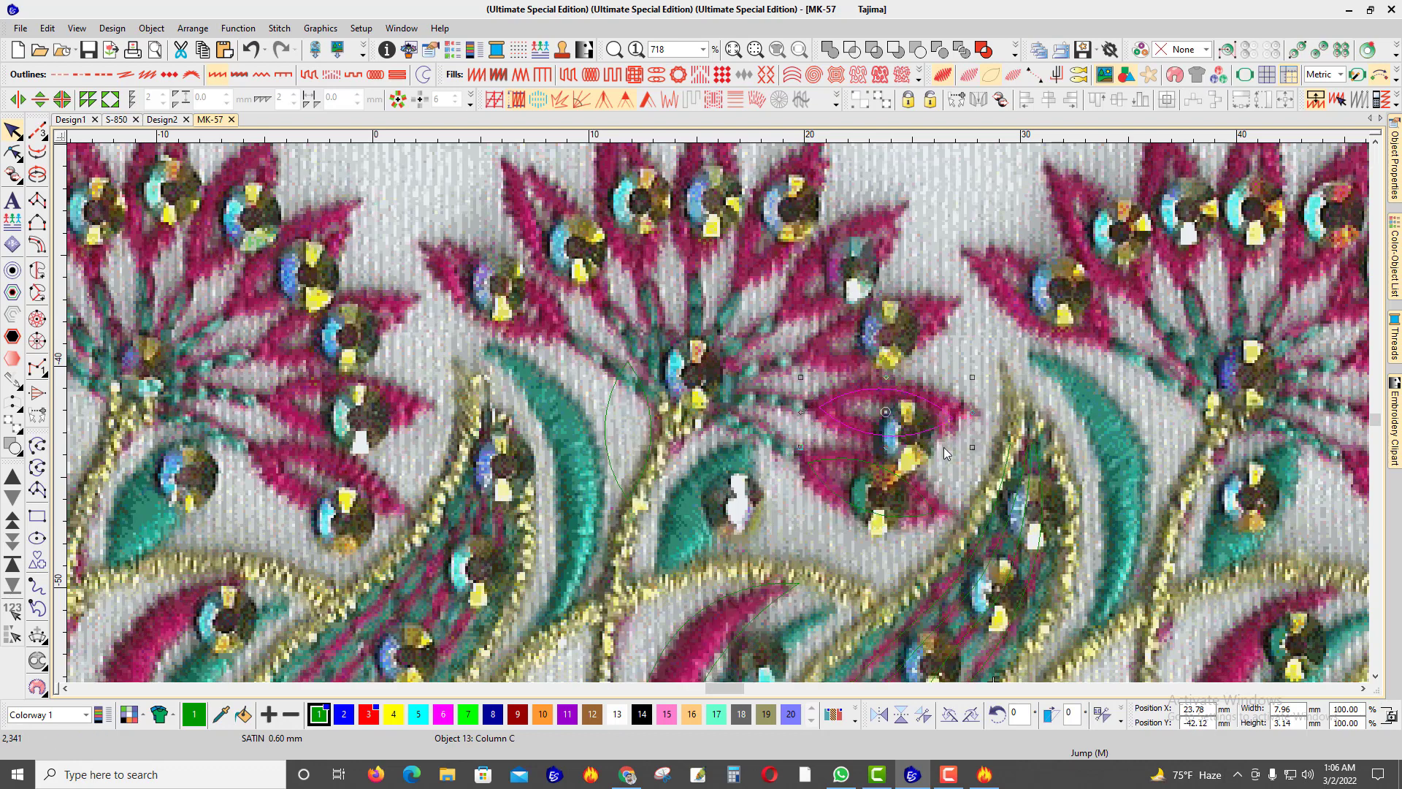
Step: Fit further copies of the satin petal over the next two petals up the flower's right side
drag(971, 375, 898, 245)
scroll(850, 253, down, 1)
scroll(732, 413, up, 1)
drag(808, 385, 789, 365)
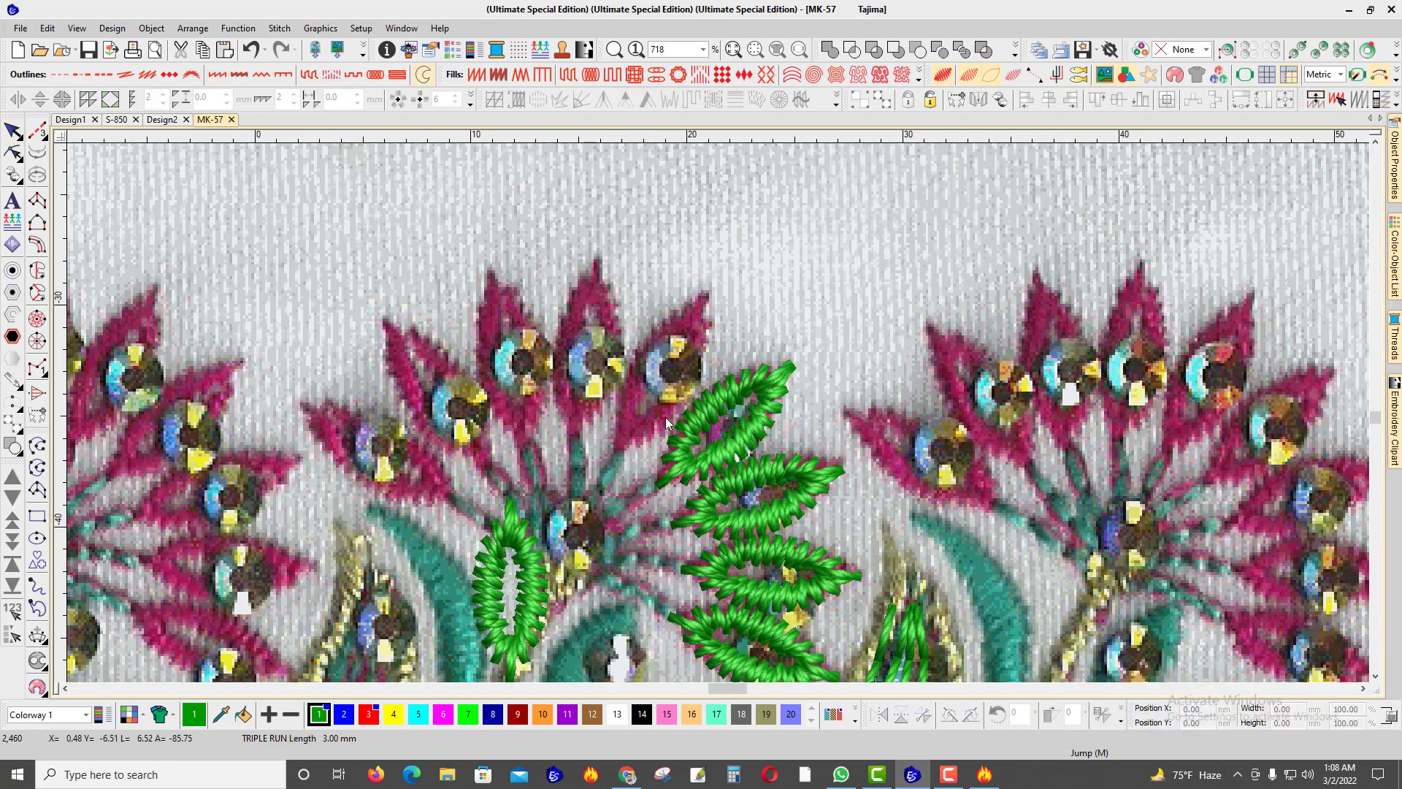
Step: Add a satin petal copy over the flower's upper-right petal, rotated to follow its direction
scroll(665, 418, up, 2)
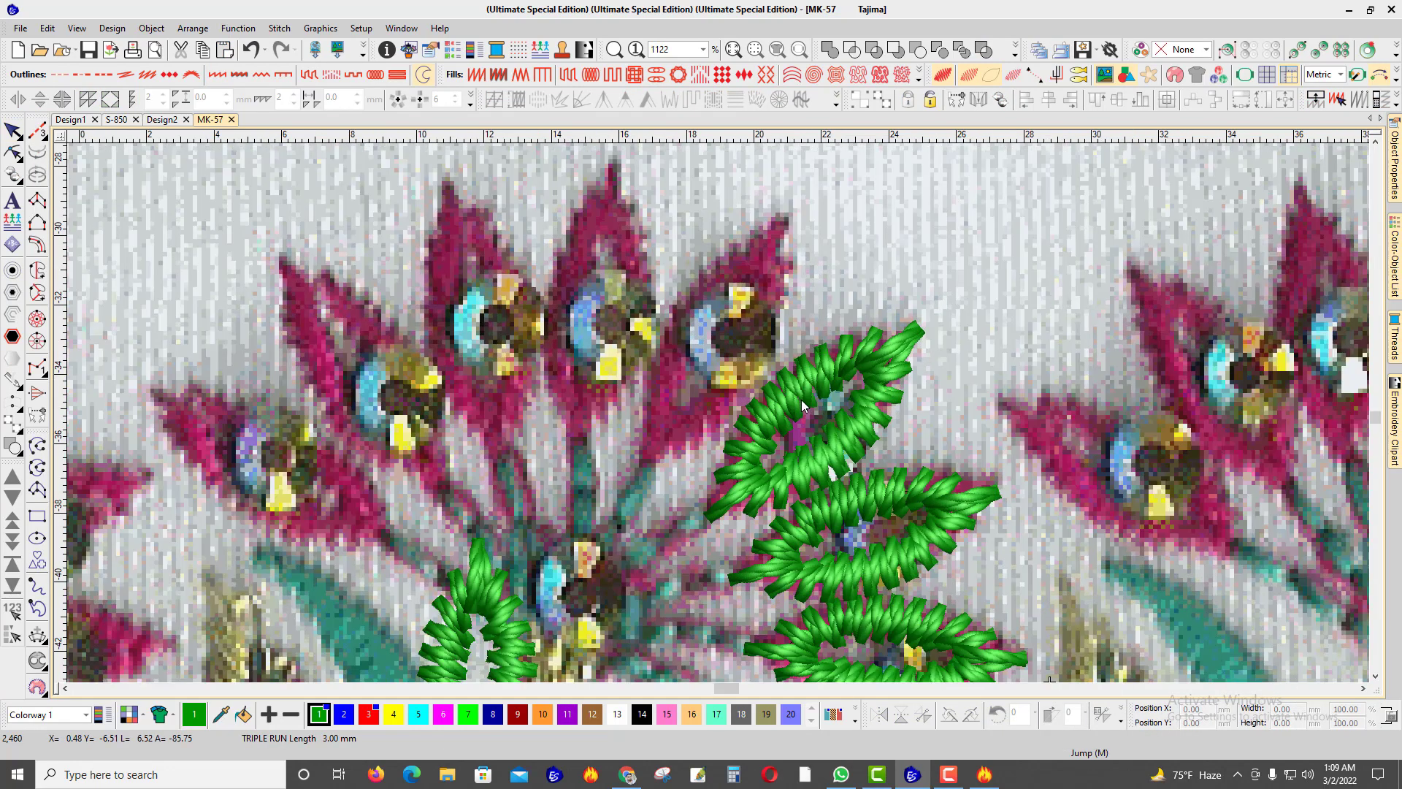
click(810, 271)
drag(828, 253, 796, 282)
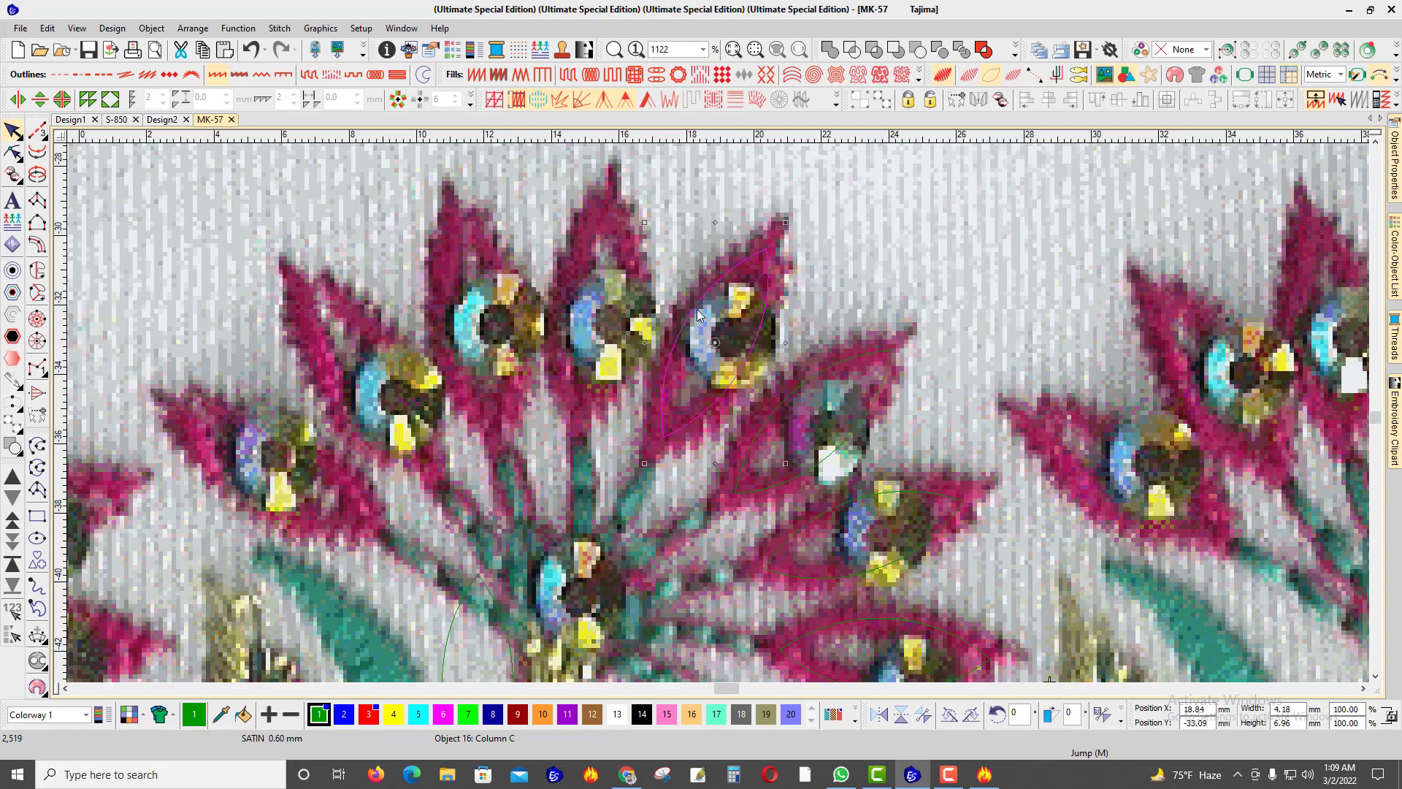
scroll(699, 316, down, 10)
scroll(728, 422, up, 4)
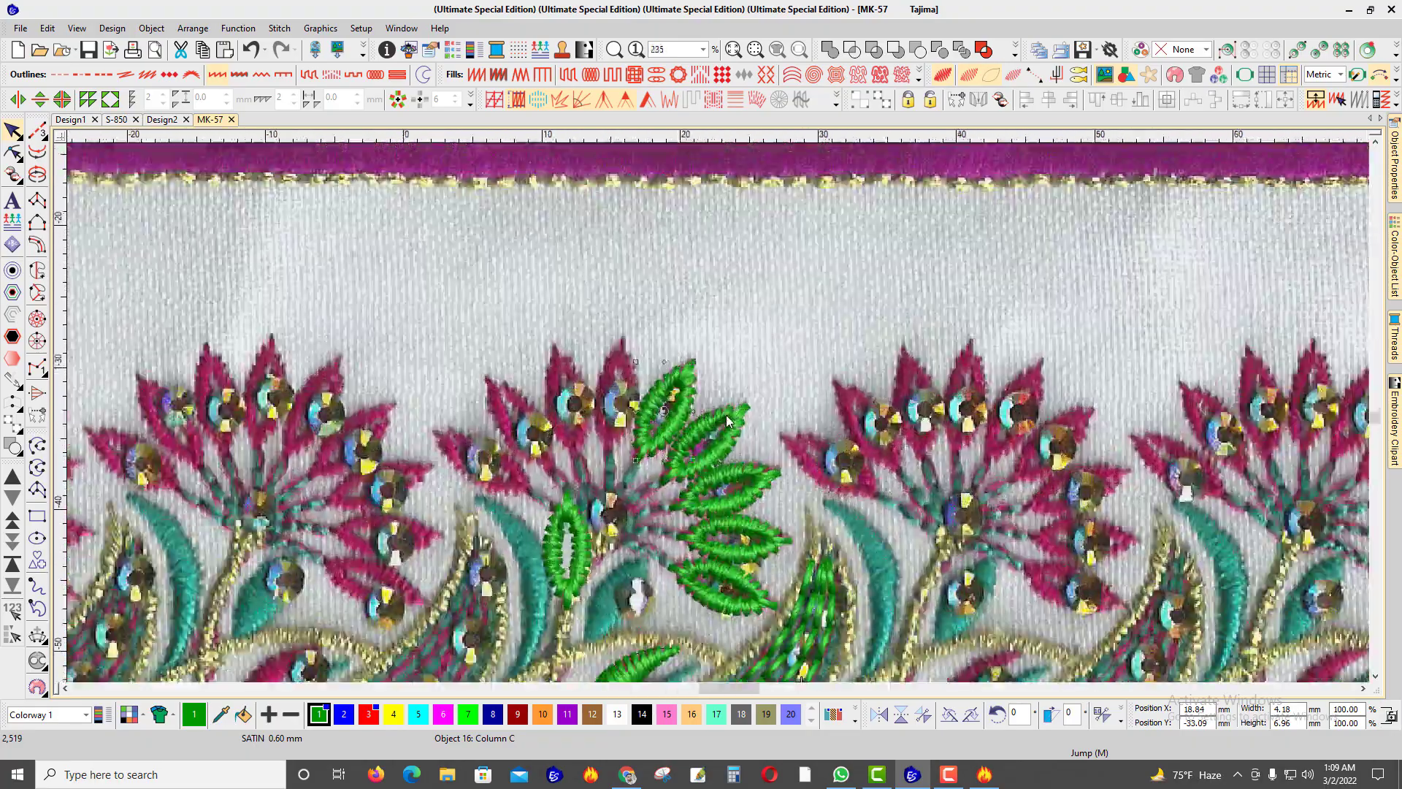
Step: Duplicate the satin petal onto the flower's two topmost petals and bring another copy to the upper-left petal
scroll(728, 422, up, 7)
key(Tab)
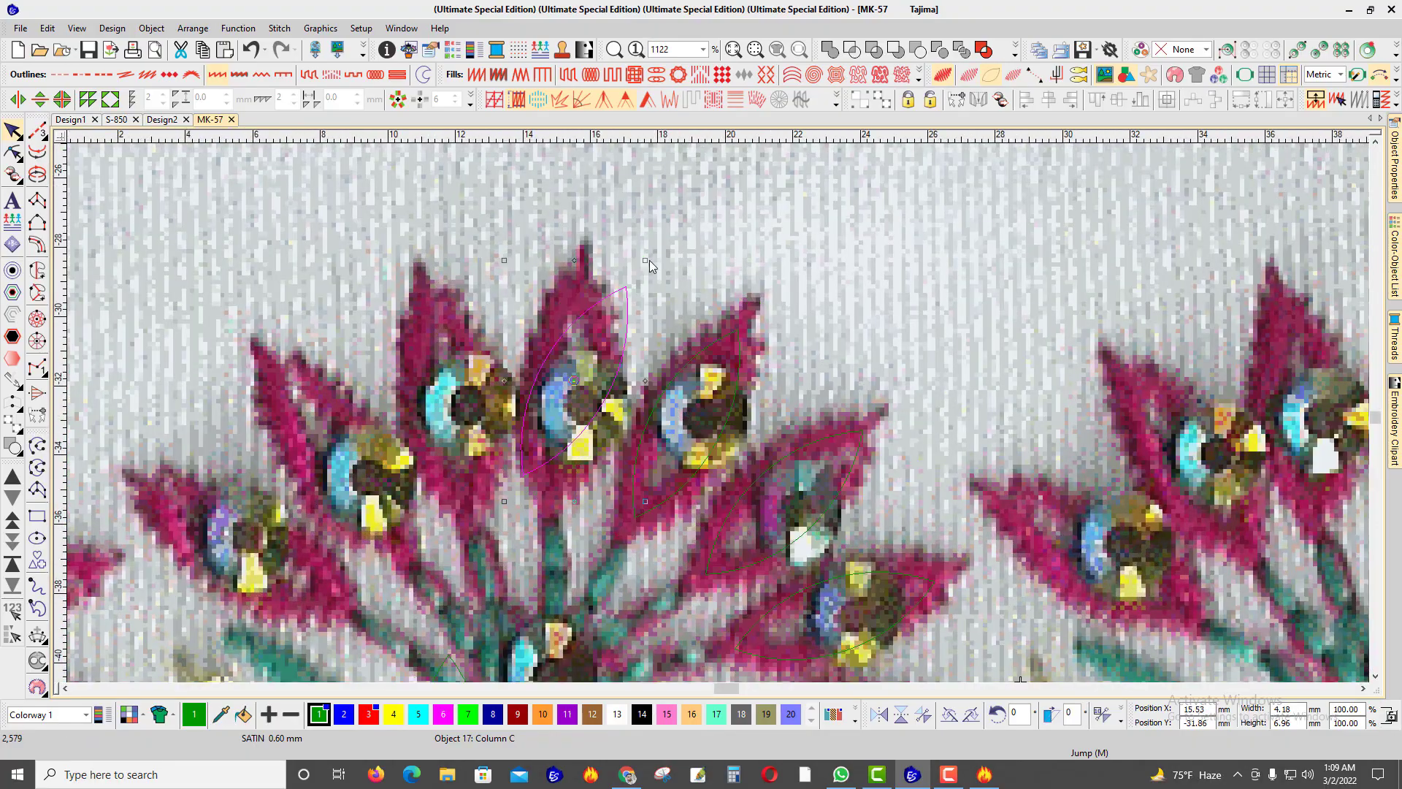
drag(646, 259, 491, 337)
mouse_move(504, 255)
mouse_down()
mouse_move(468, 256)
mouse_move(512, 296)
mouse_move(506, 278)
mouse_up()
drag(473, 347, 370, 396)
Step: Fit the satin copy to the upper-left petal and add a last rotated copy over the leftmost petal
scroll(379, 414, down, 1)
scroll(727, 421, up, 1)
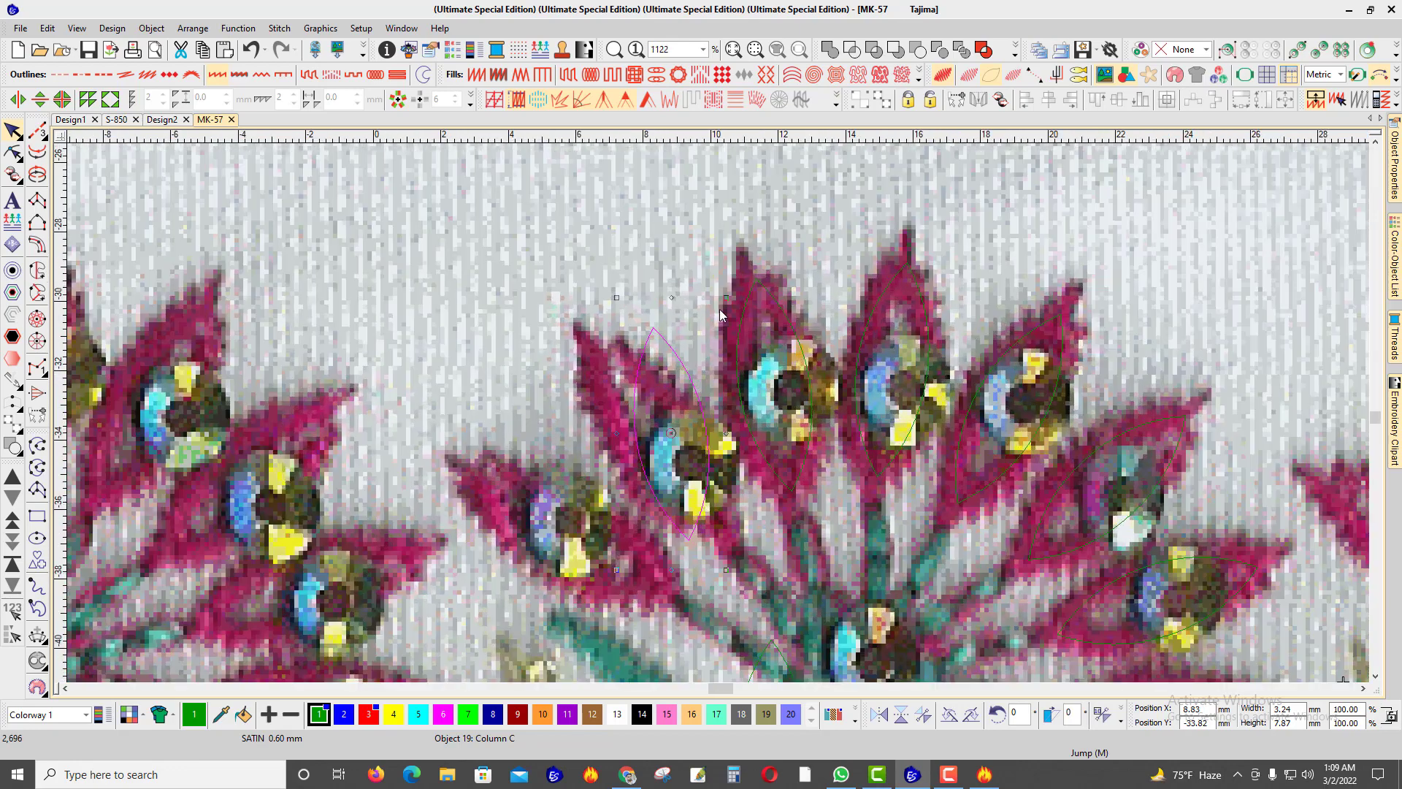
drag(690, 292, 573, 493)
scroll(733, 431, down, 3)
scroll(678, 397, up, 2)
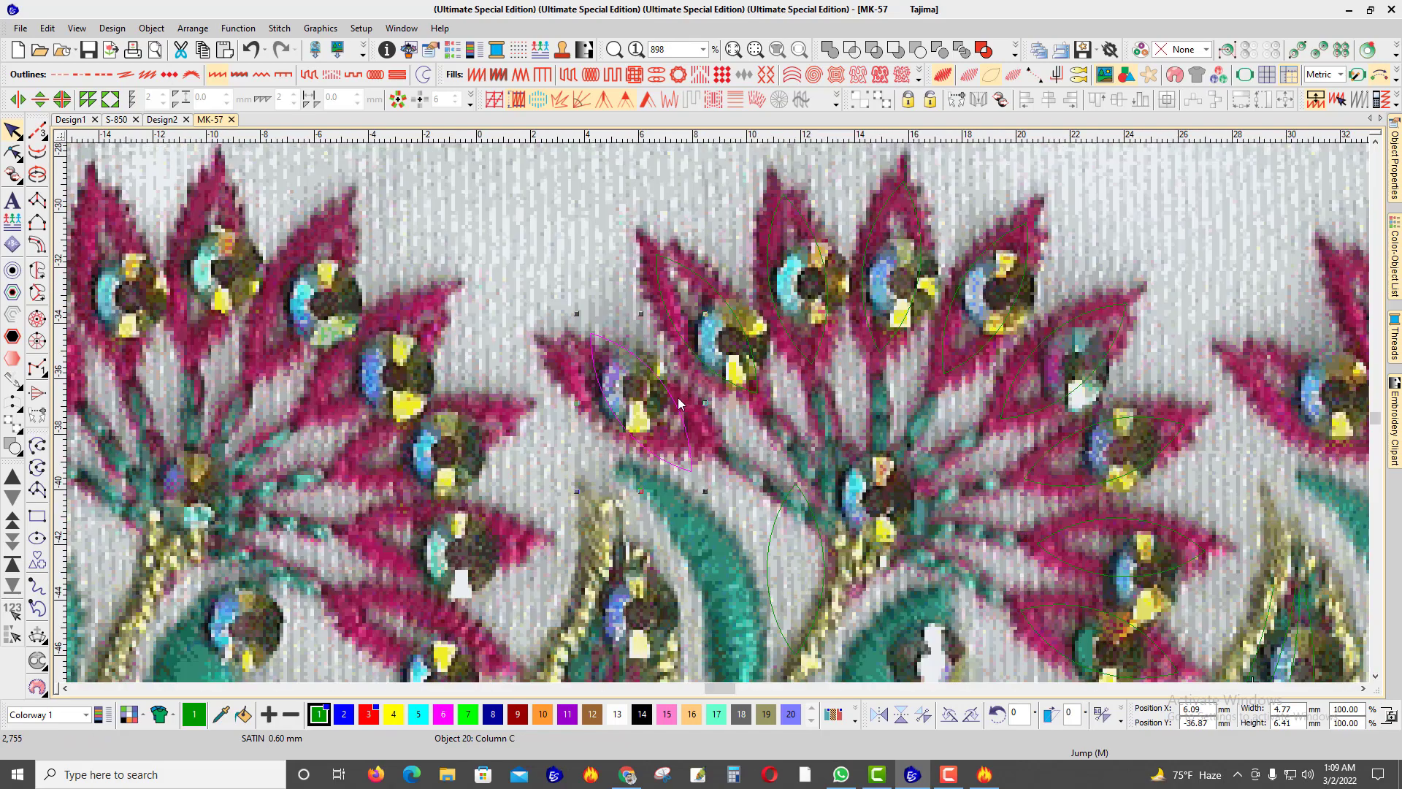
drag(705, 493, 705, 438)
scroll(727, 449, down, 3)
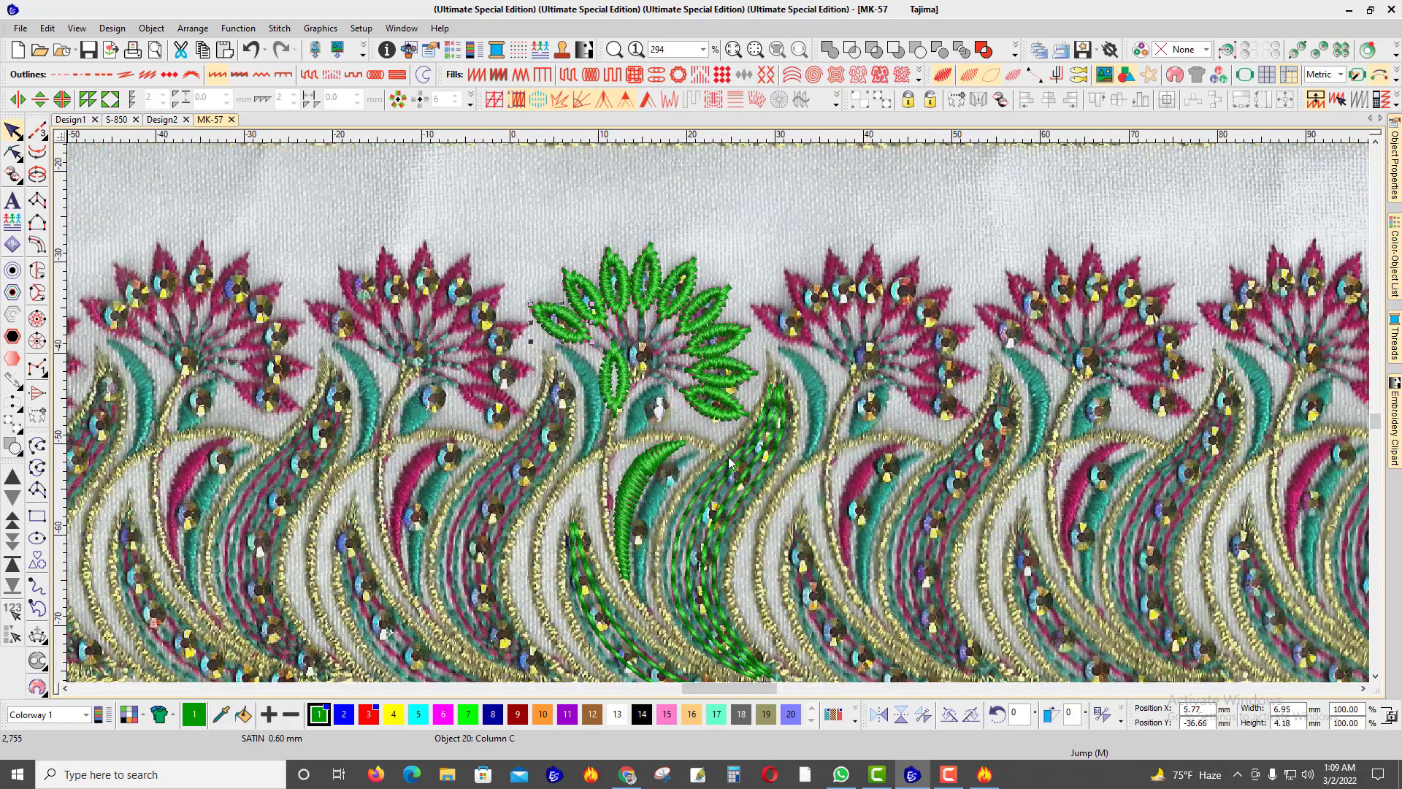
scroll(730, 462, down, 3)
scroll(783, 639, up, 3)
key(Escape)
Step: Trace a triple run line in thread colour 2 along the lower leaf's outer edge, from its lower end to the tip
click(352, 715)
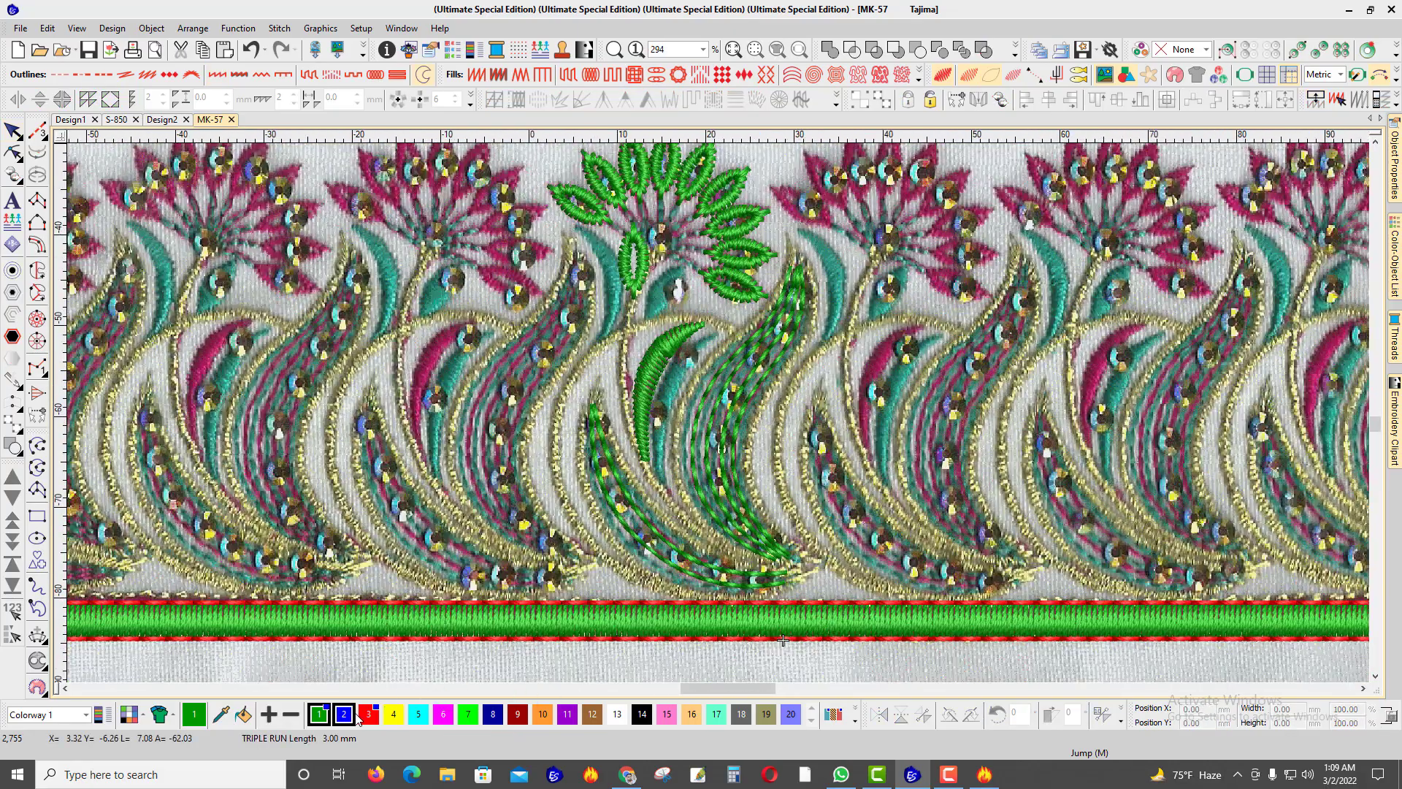
scroll(783, 640, up, 4)
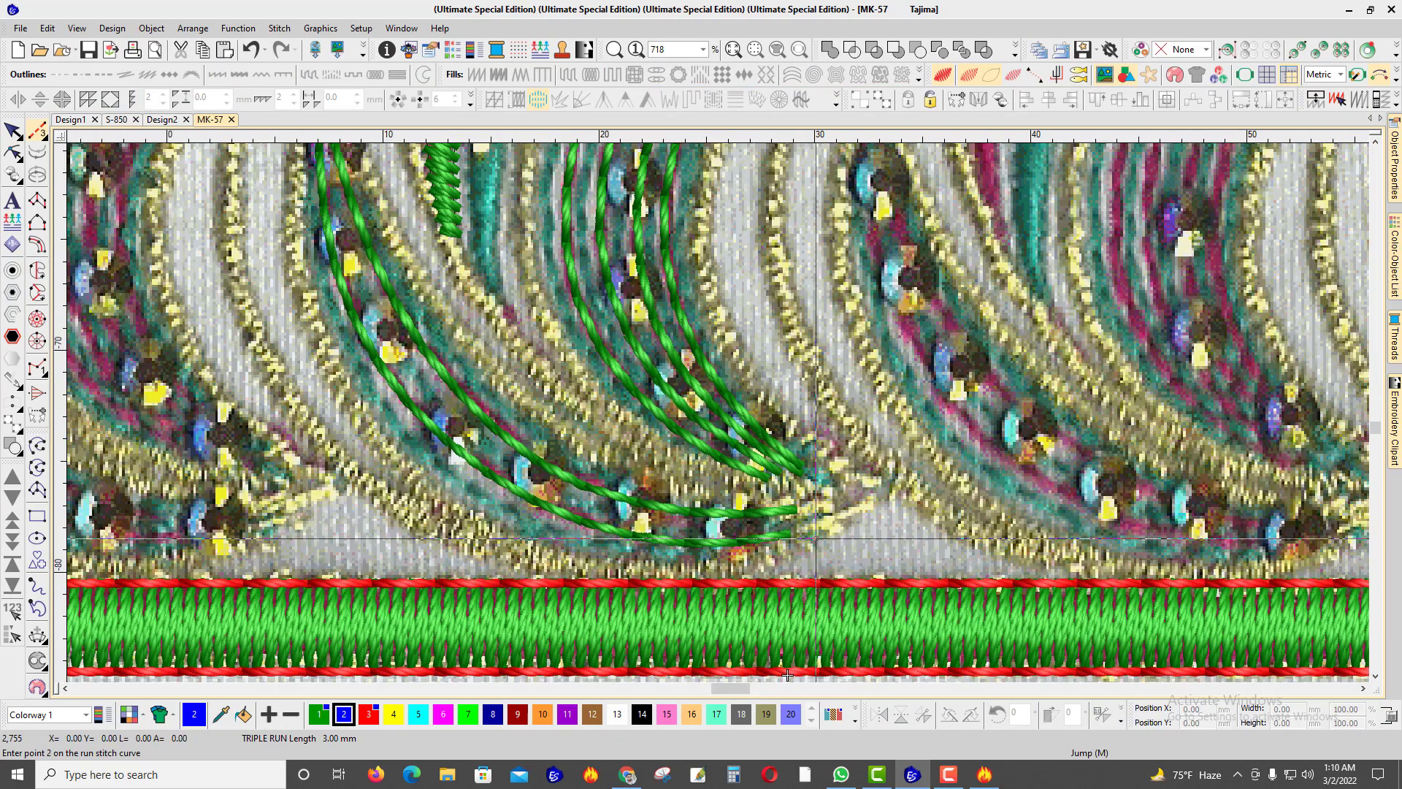
click(624, 546)
click(435, 473)
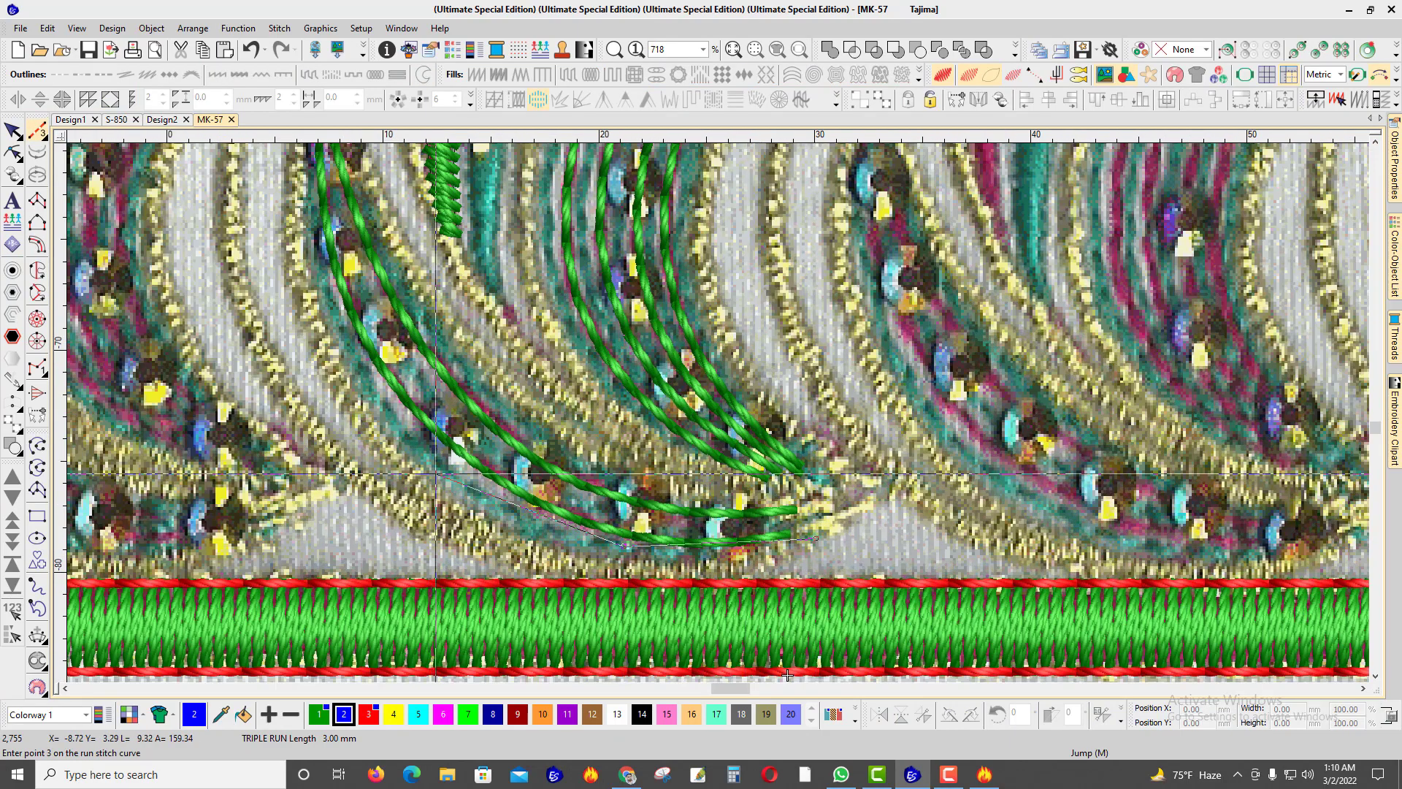
click(353, 355)
click(321, 272)
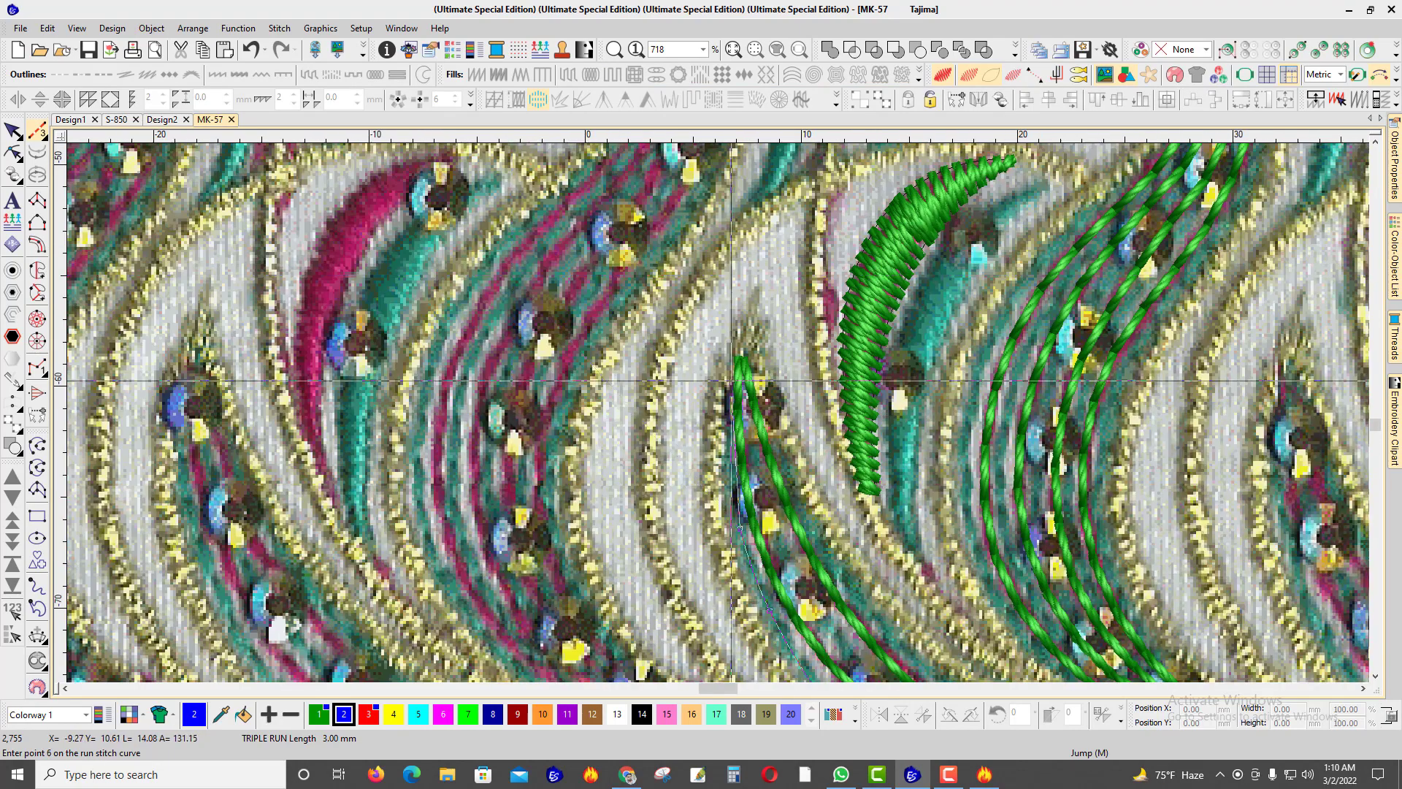
right_click(729, 429)
right_click(731, 362)
key(Return)
Step: Trace a triple run line in thread colour 2 between the lower leaf's two green lines, from its tip to its lower end
scroll(712, 411, down, 2)
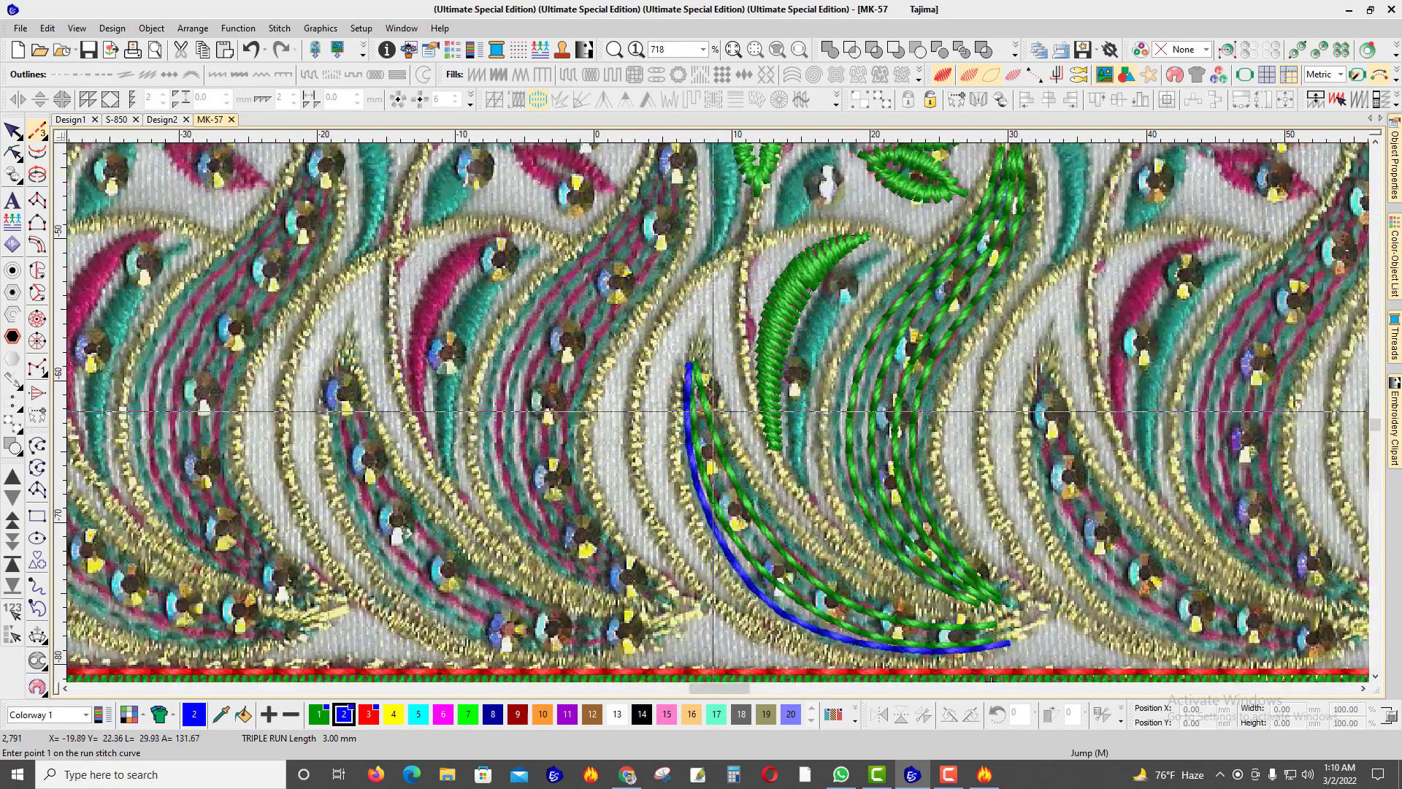
scroll(714, 413, up, 2)
click(695, 358)
click(714, 464)
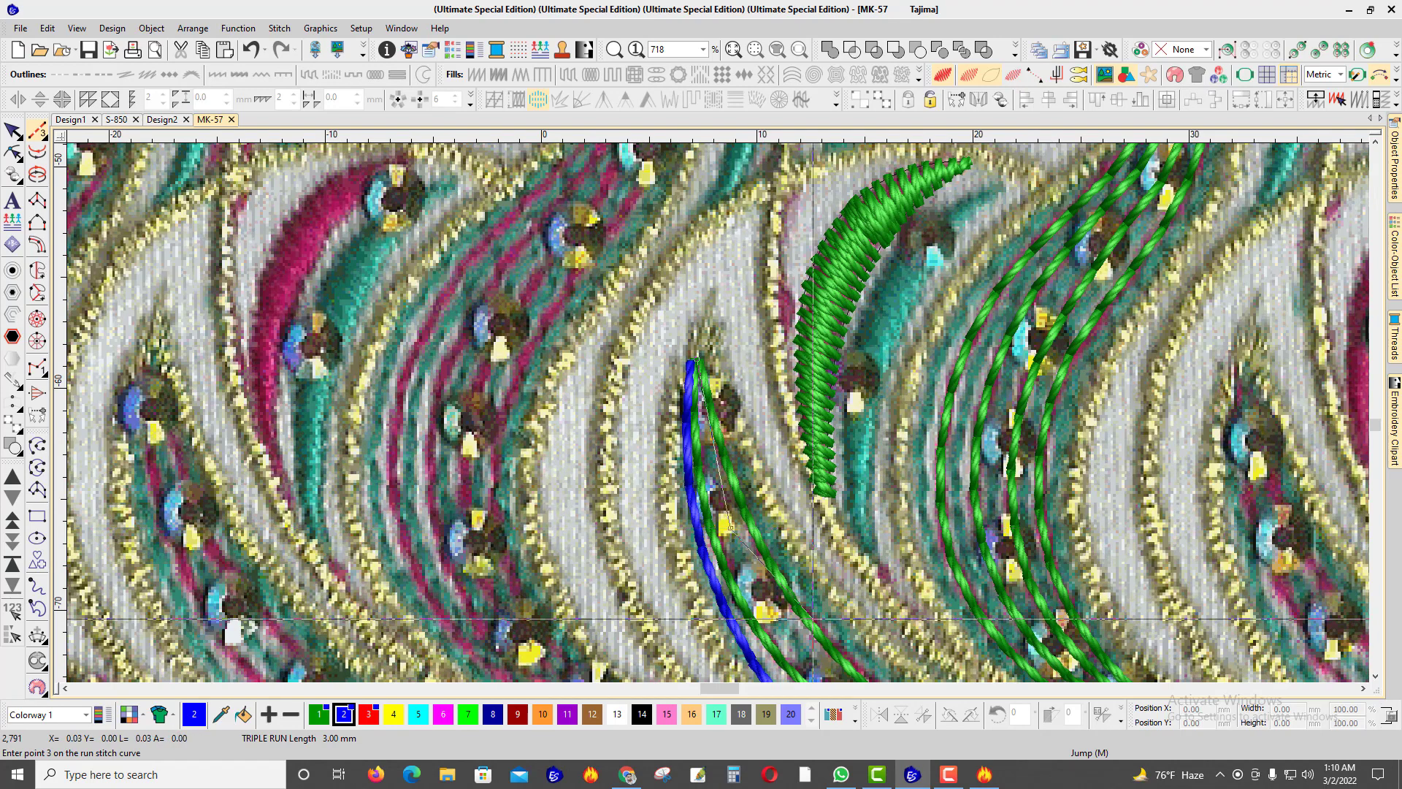
click(811, 657)
click(838, 604)
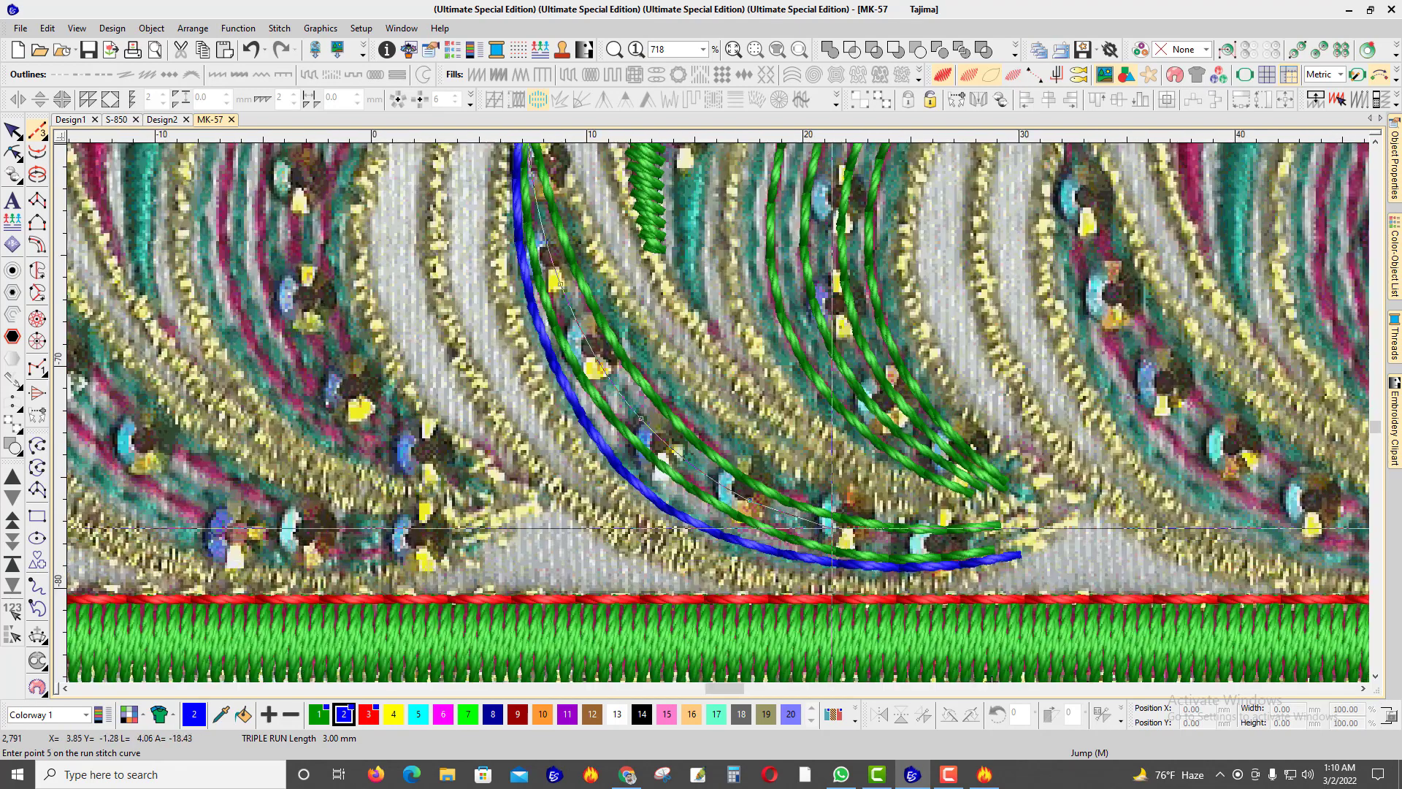
click(1001, 534)
key(Return)
Step: Trace a triple run line in thread colour 2 along the lower leaf's inner edge, from its lower end up to the tip
click(998, 526)
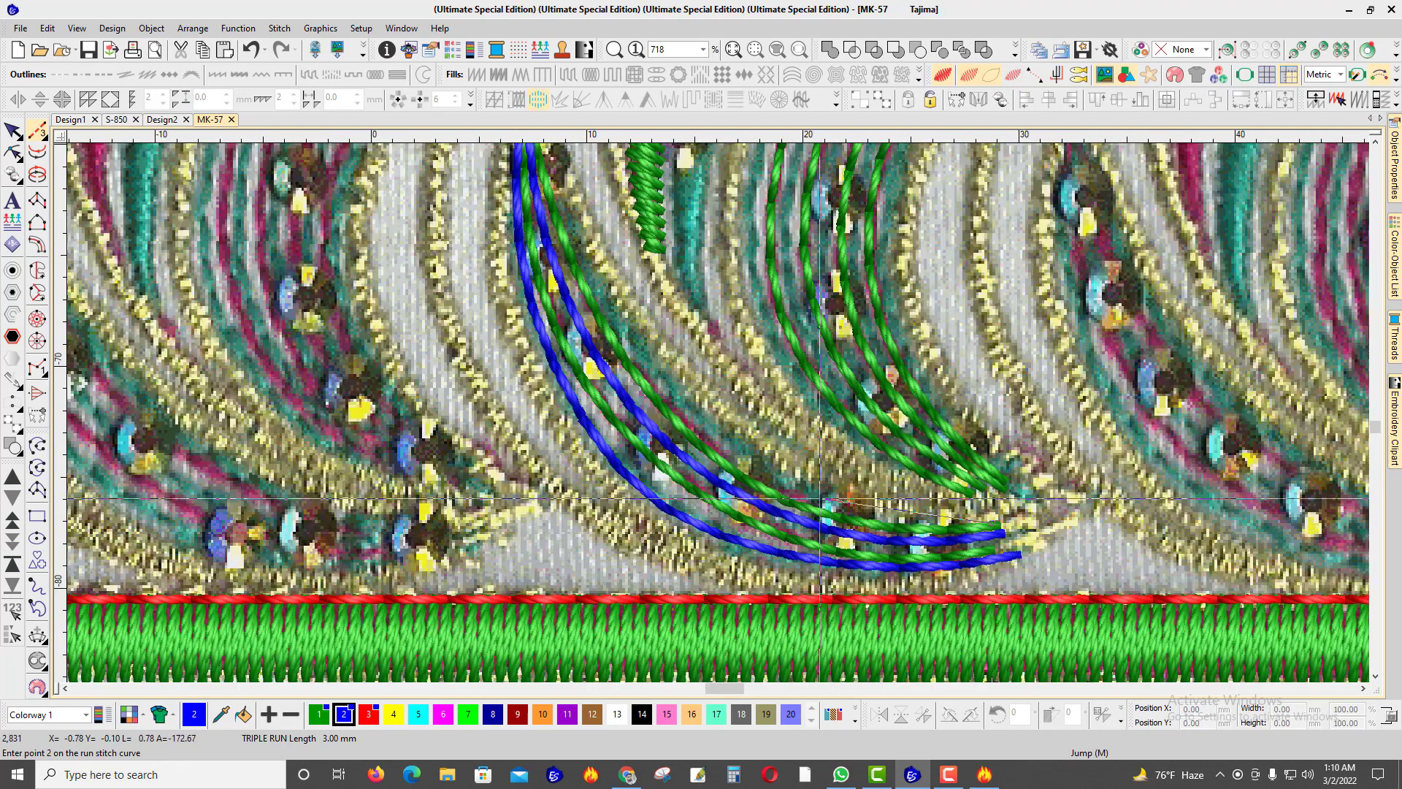
click(583, 251)
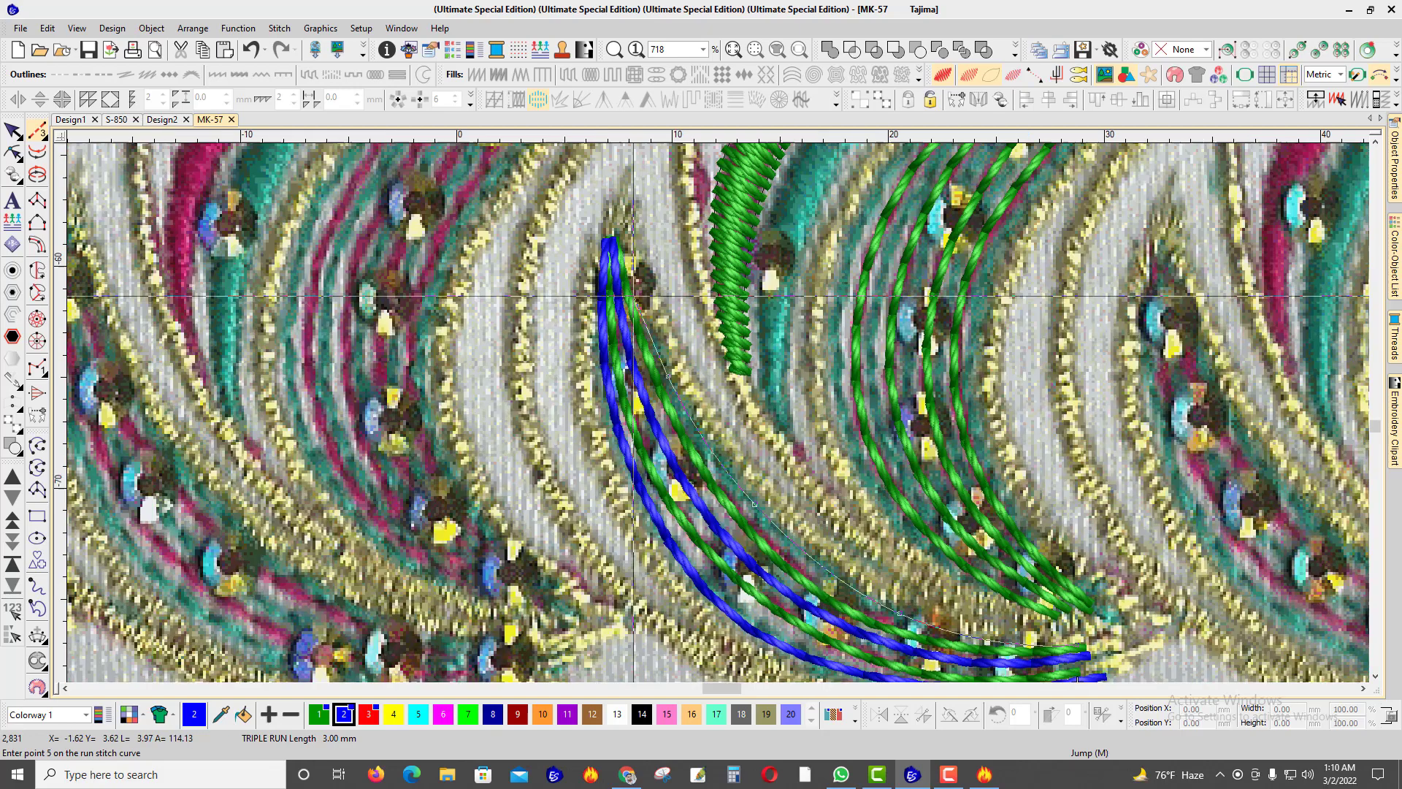
key(Return)
scroll(764, 444, down, 2)
scroll(792, 355, up, 2)
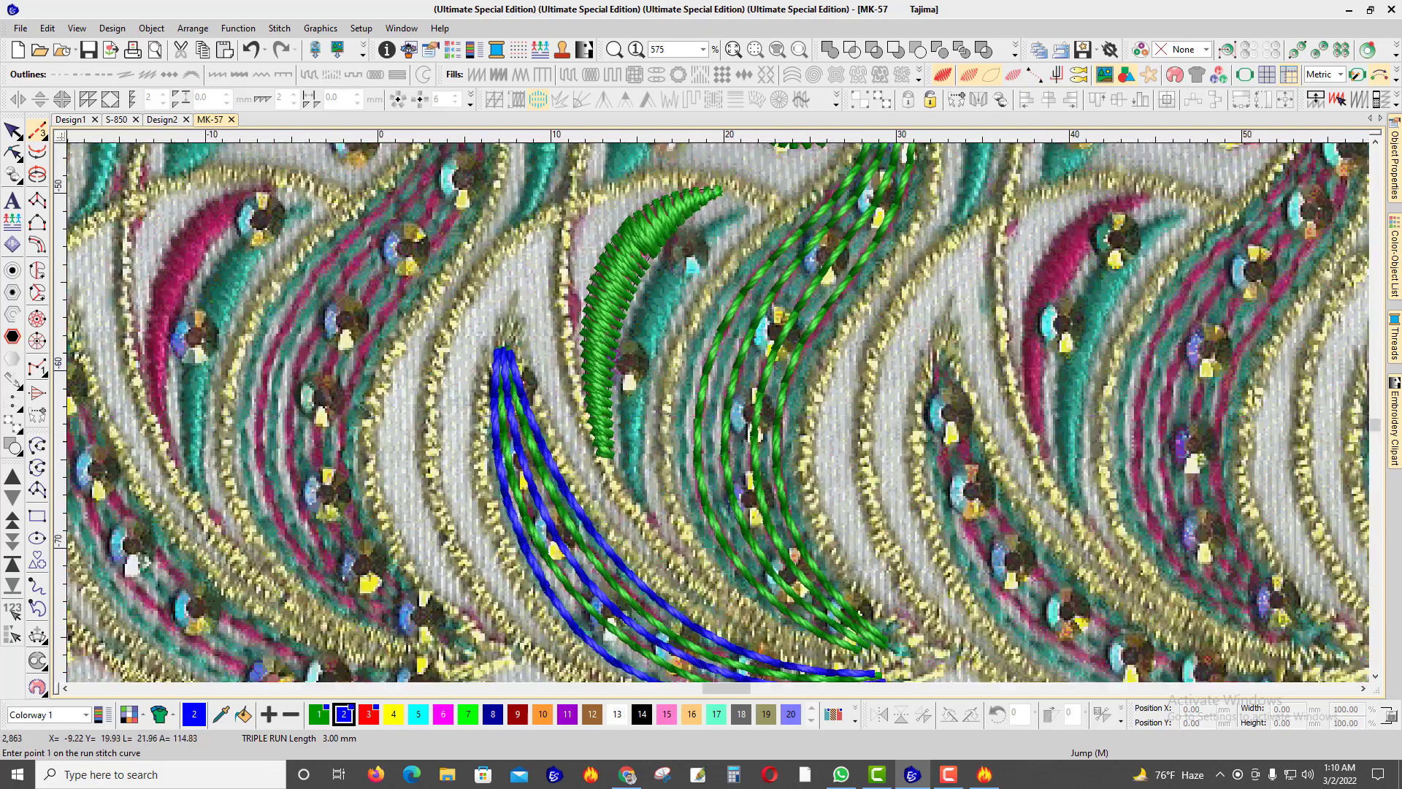
Step: Trace a triple run line in thread colour 2 along the large leaf's left edge, from its lower end up to the tip
click(719, 591)
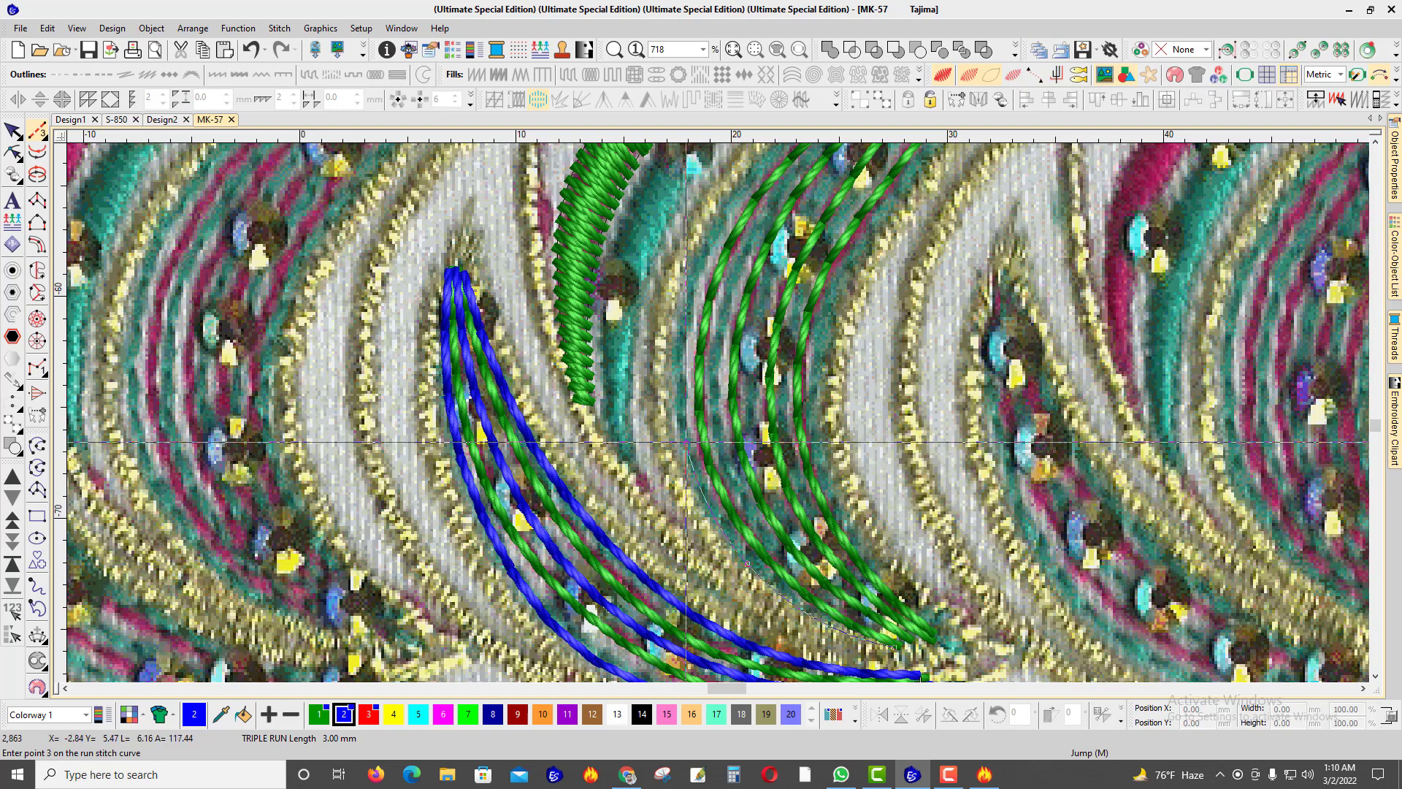
scroll(684, 316, down, 1)
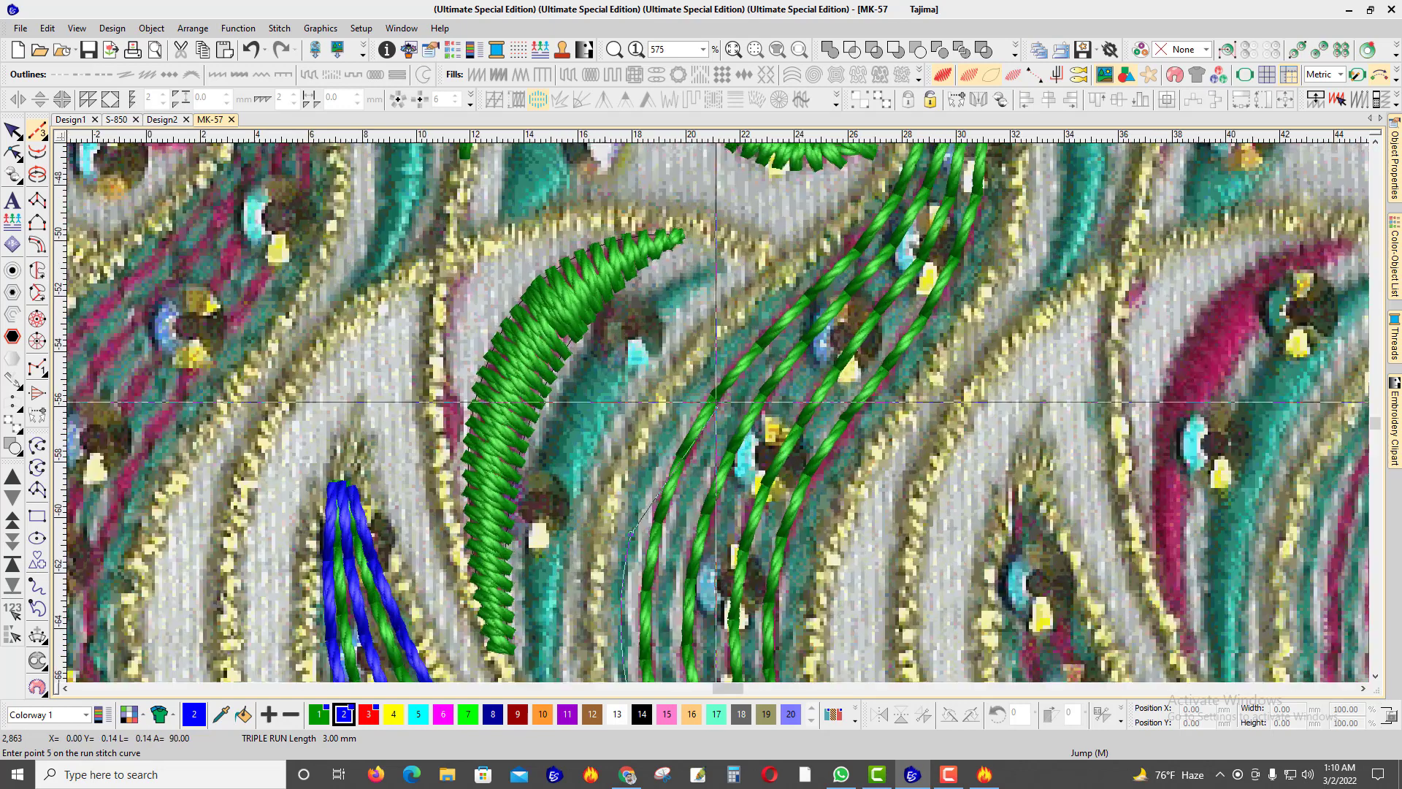
click(757, 317)
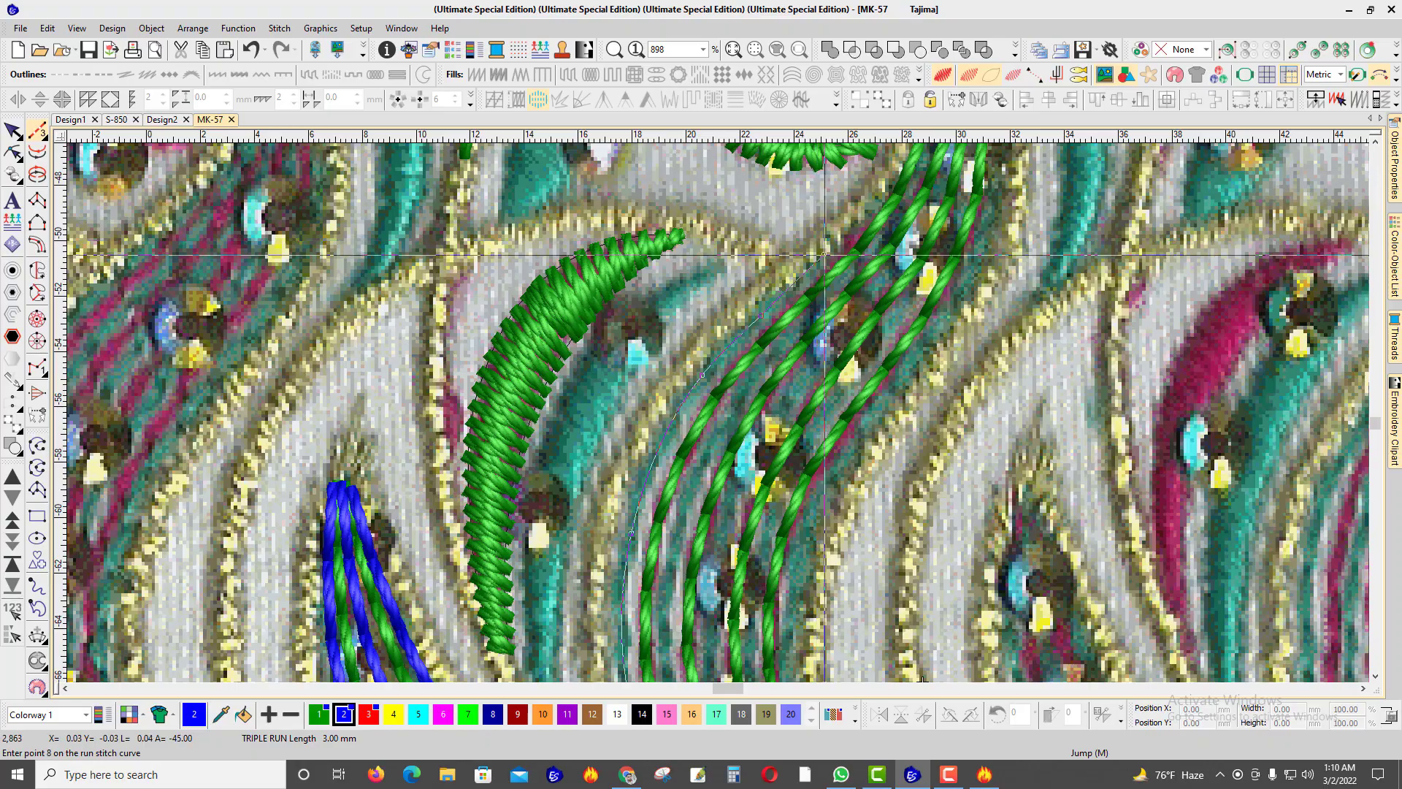
scroll(825, 255, down, 2)
key(Return)
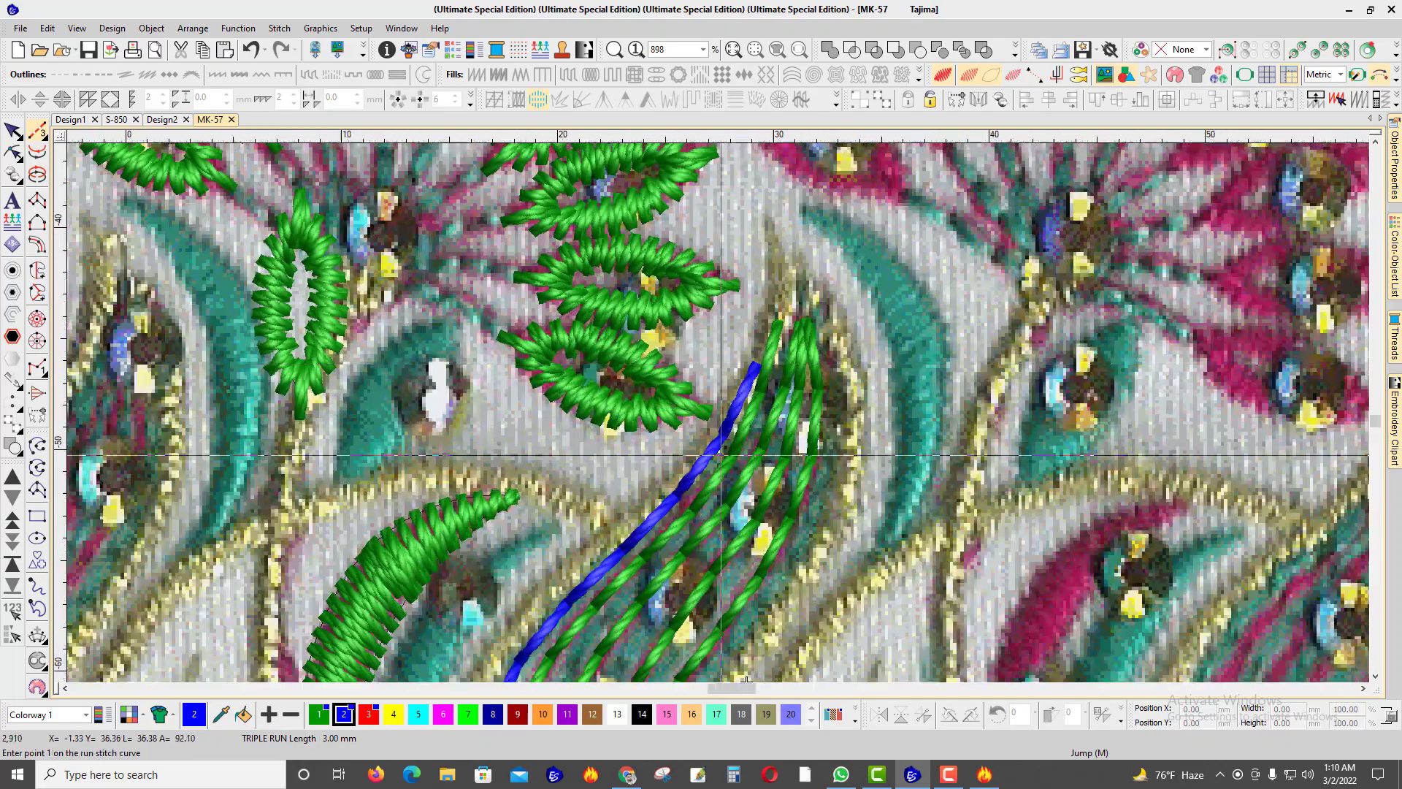
Step: Trace a colour 2 triple run line between the large leaf's first and second green lines from the left, from lower end to tip
scroll(721, 455, down, 5)
scroll(686, 548, up, 5)
scroll(821, 563, down, 2)
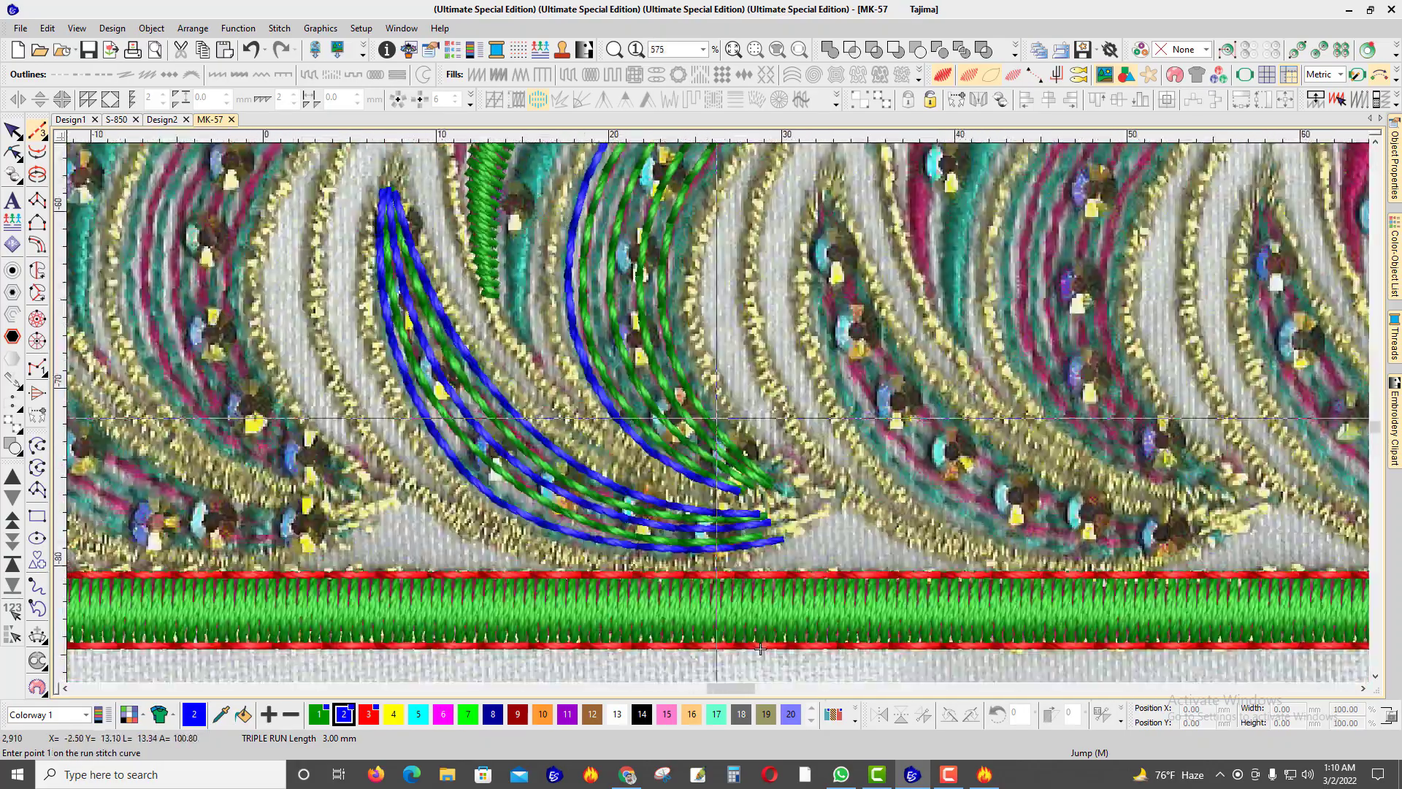
scroll(716, 418, up, 2)
click(742, 487)
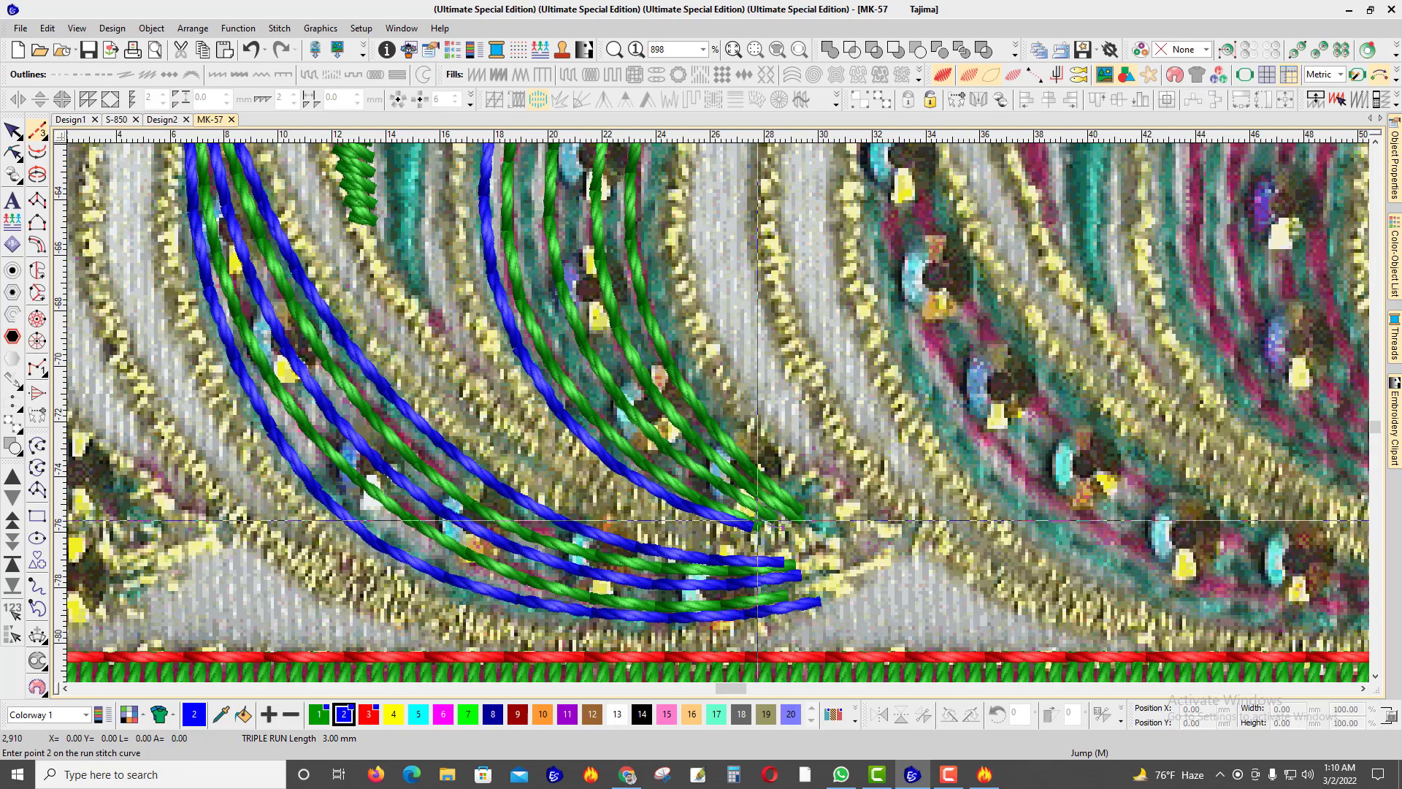
click(669, 463)
click(556, 332)
click(529, 193)
scroll(518, 190, down, 2)
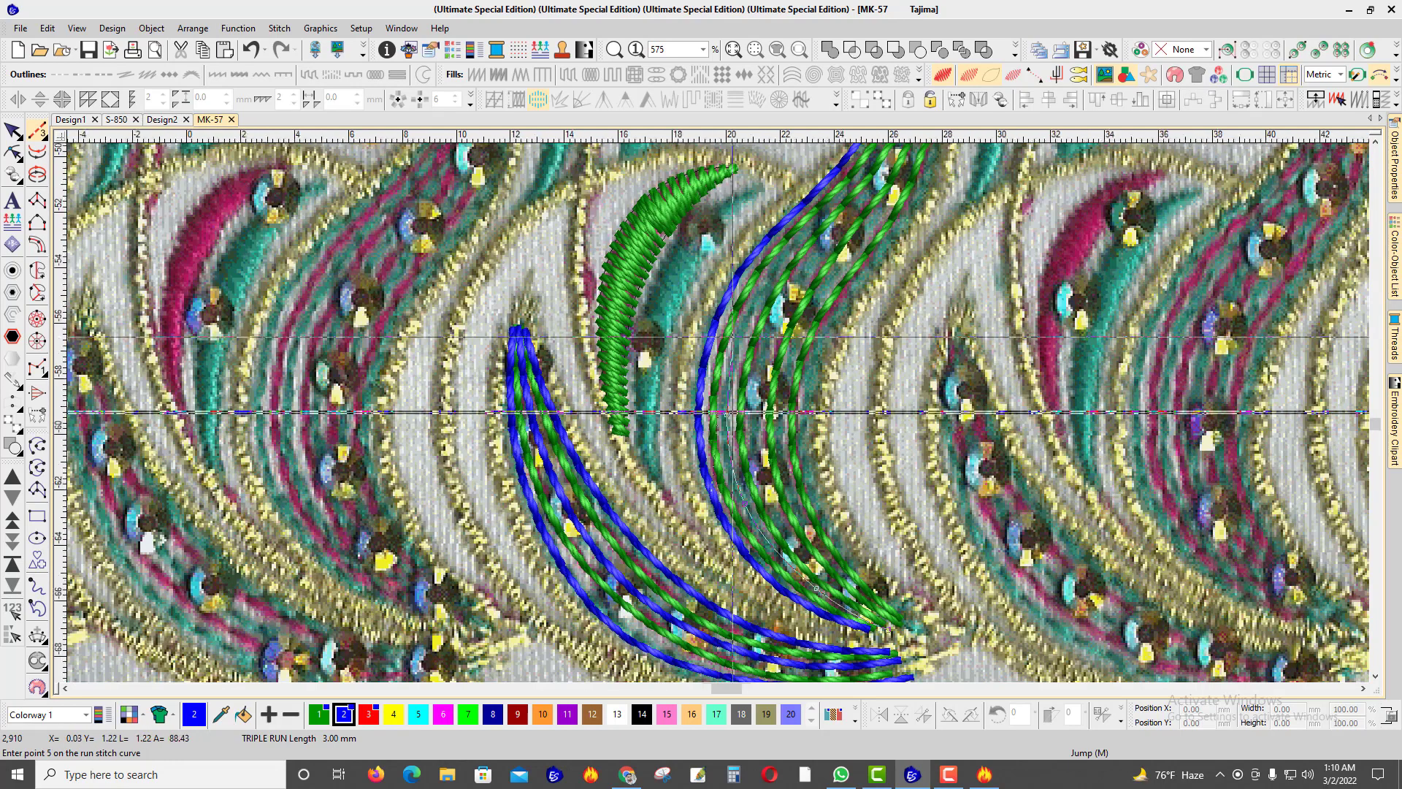
scroll(733, 338, up, 2)
click(832, 245)
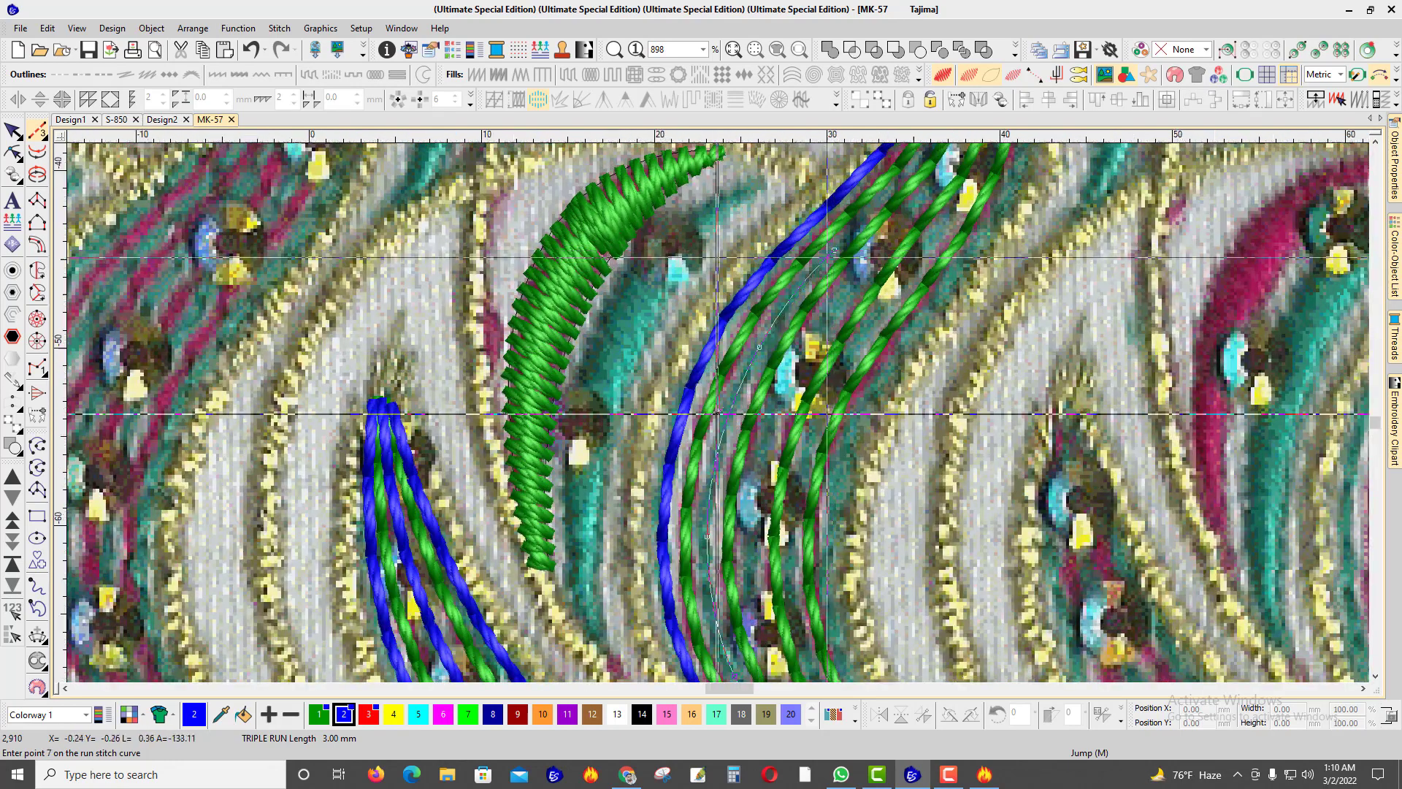
scroll(719, 415, down, 2)
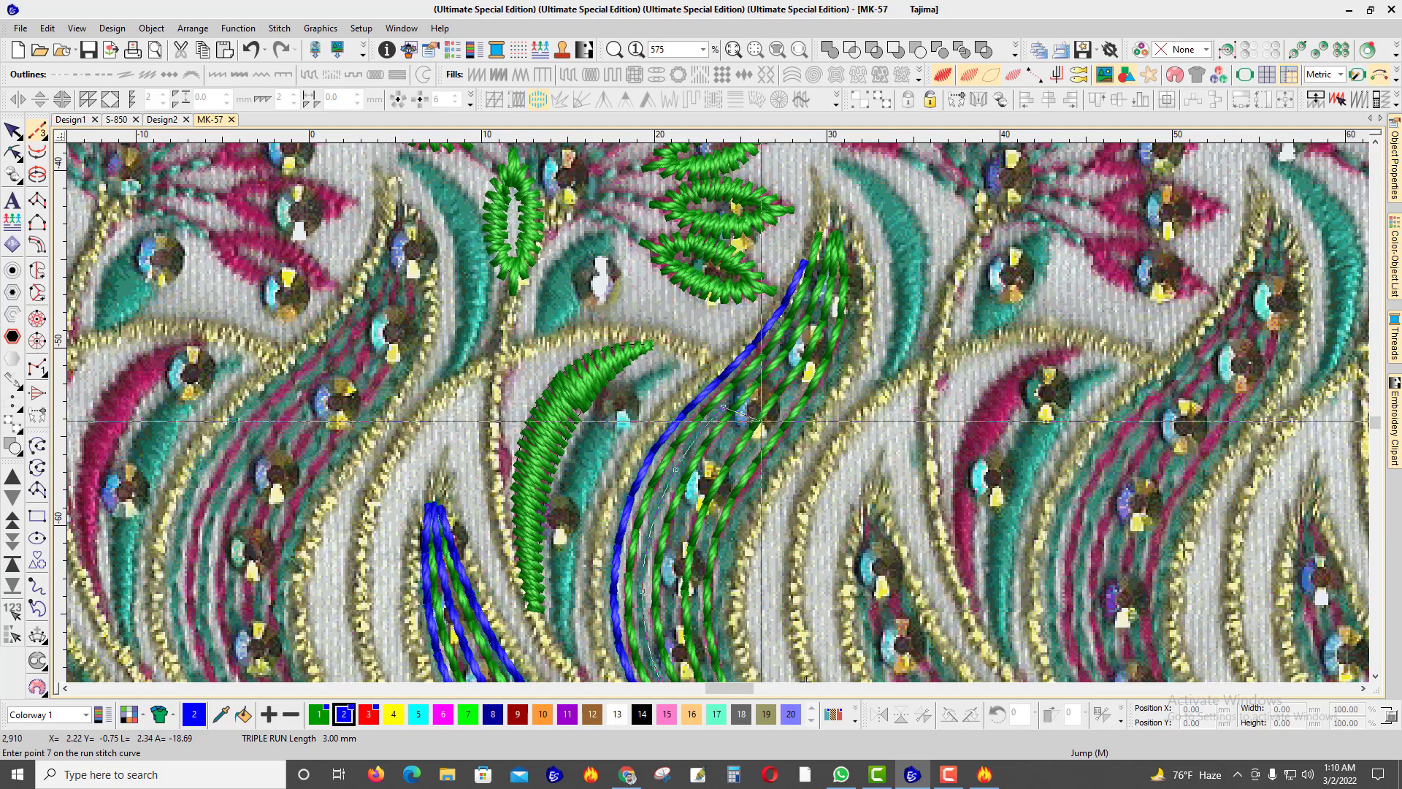
scroll(759, 420, down, 2)
scroll(712, 420, down, 1)
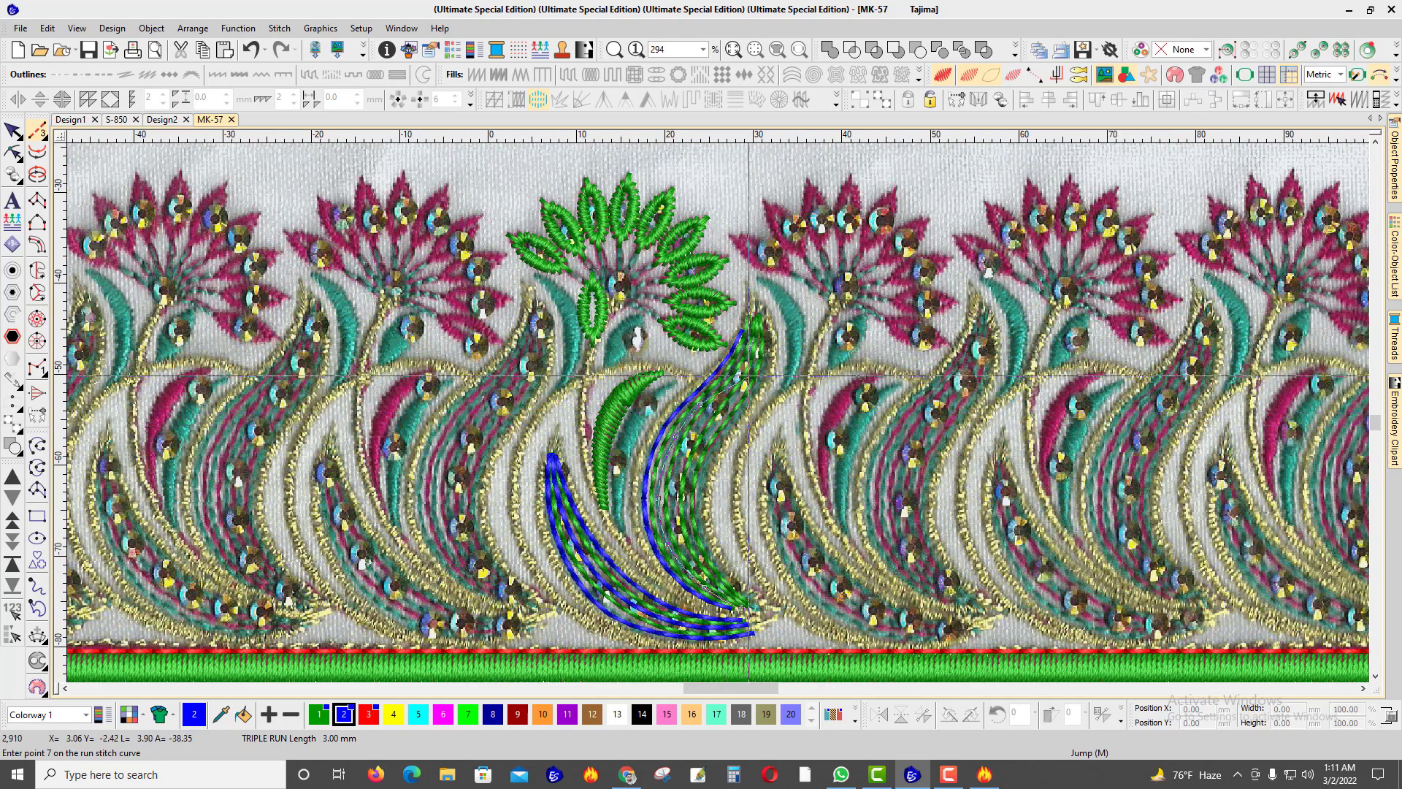
scroll(749, 376, up, 4)
click(745, 348)
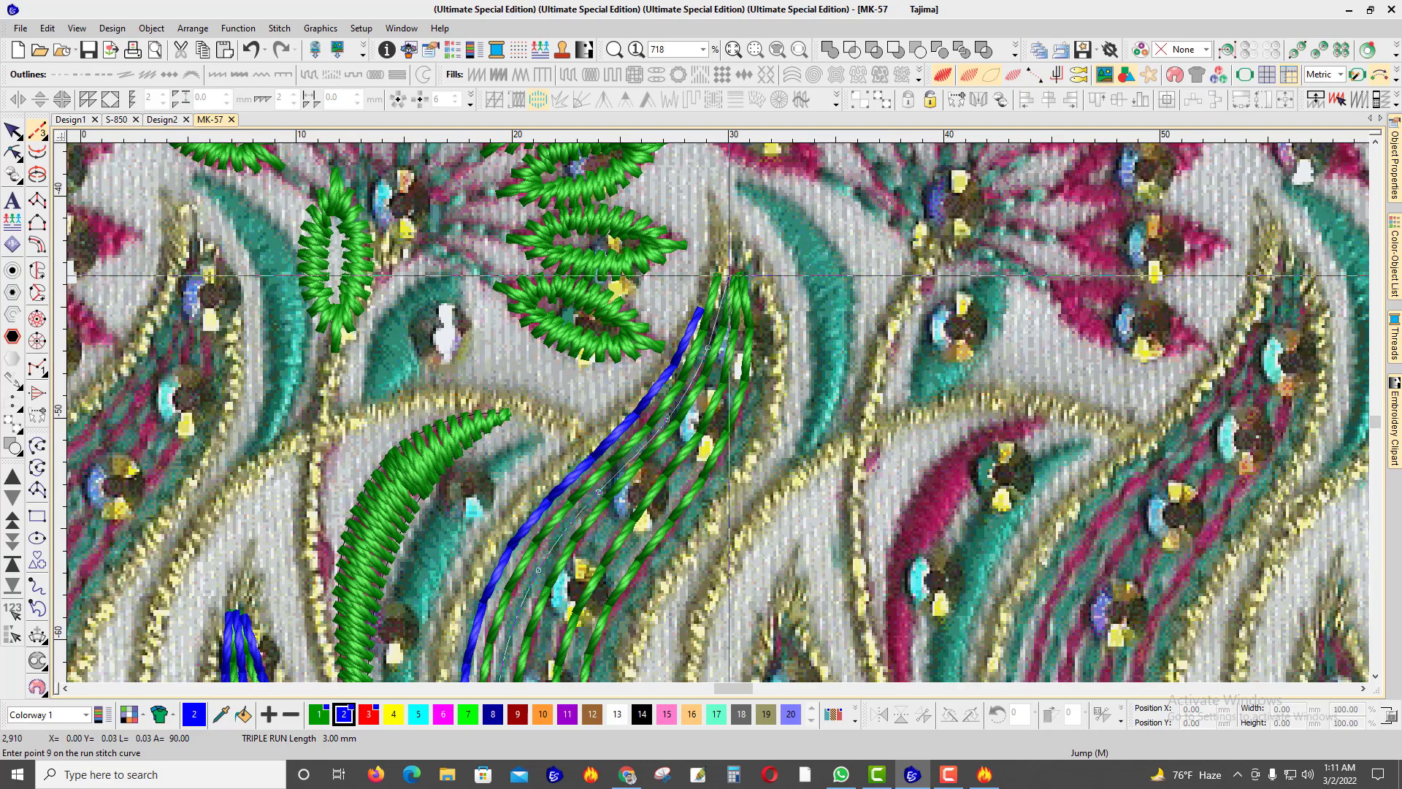
key(Return)
Step: Trace a colour 2 triple run line between the large leaf's second and third green lines, from lower end to tip
scroll(733, 313, down, 4)
scroll(677, 511, up, 5)
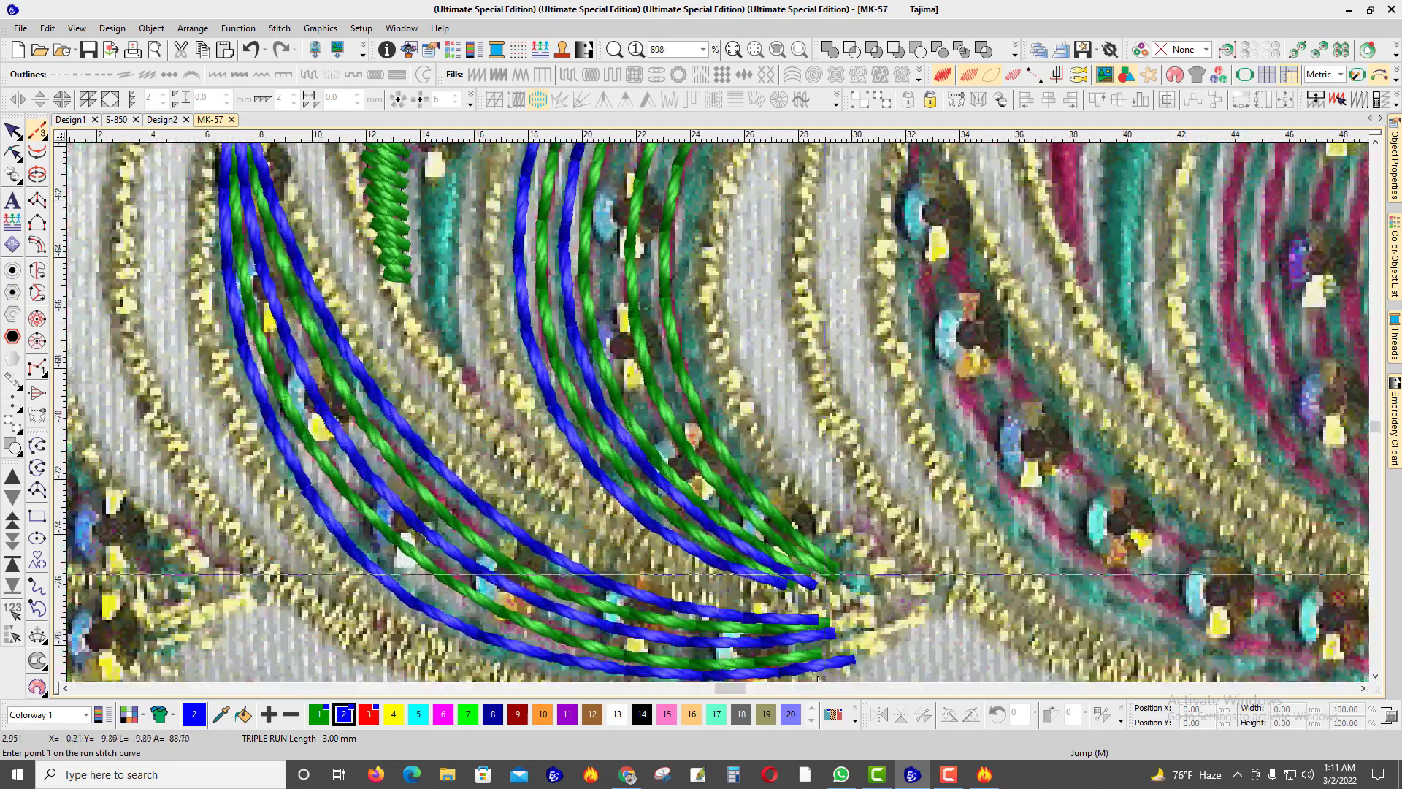
click(823, 575)
click(708, 494)
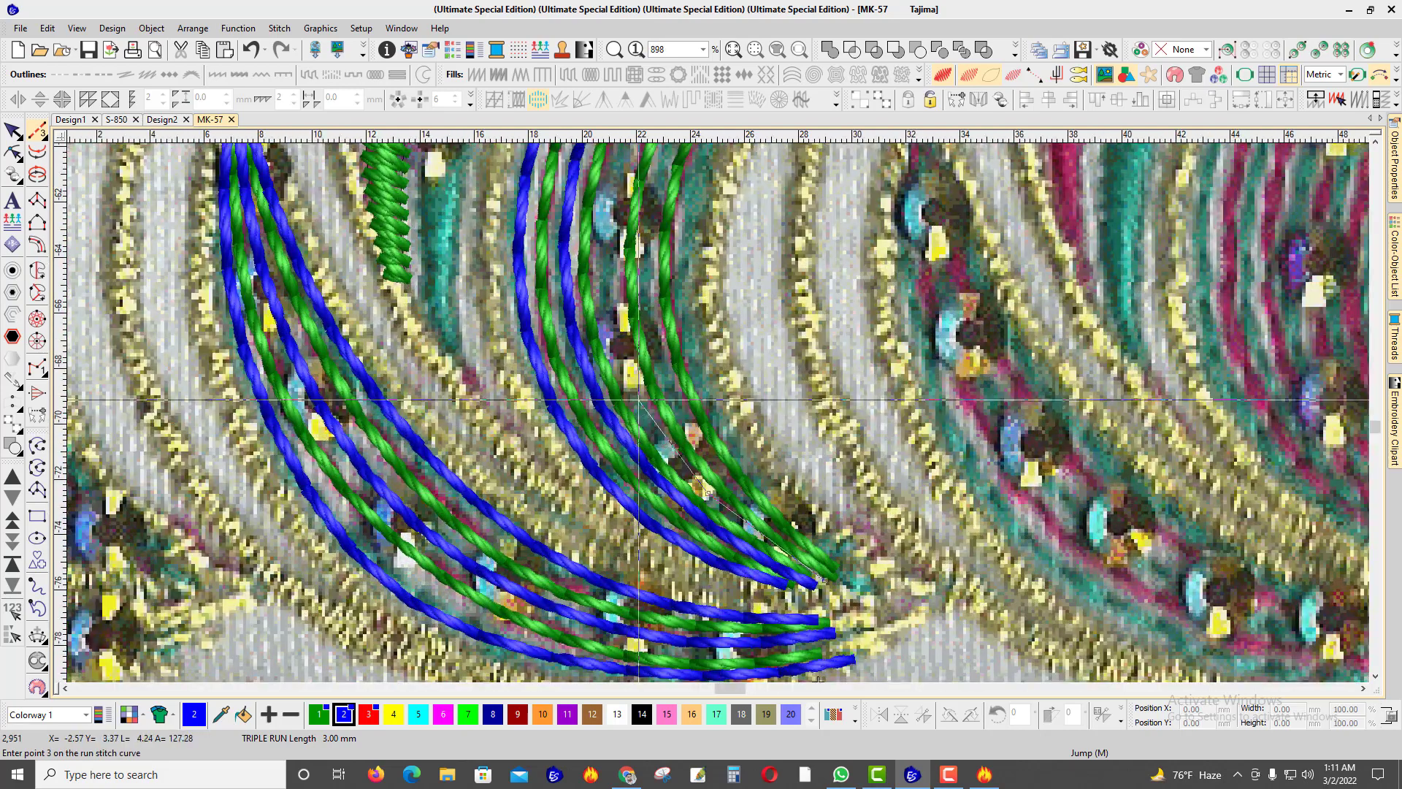
click(640, 400)
click(608, 287)
click(666, 287)
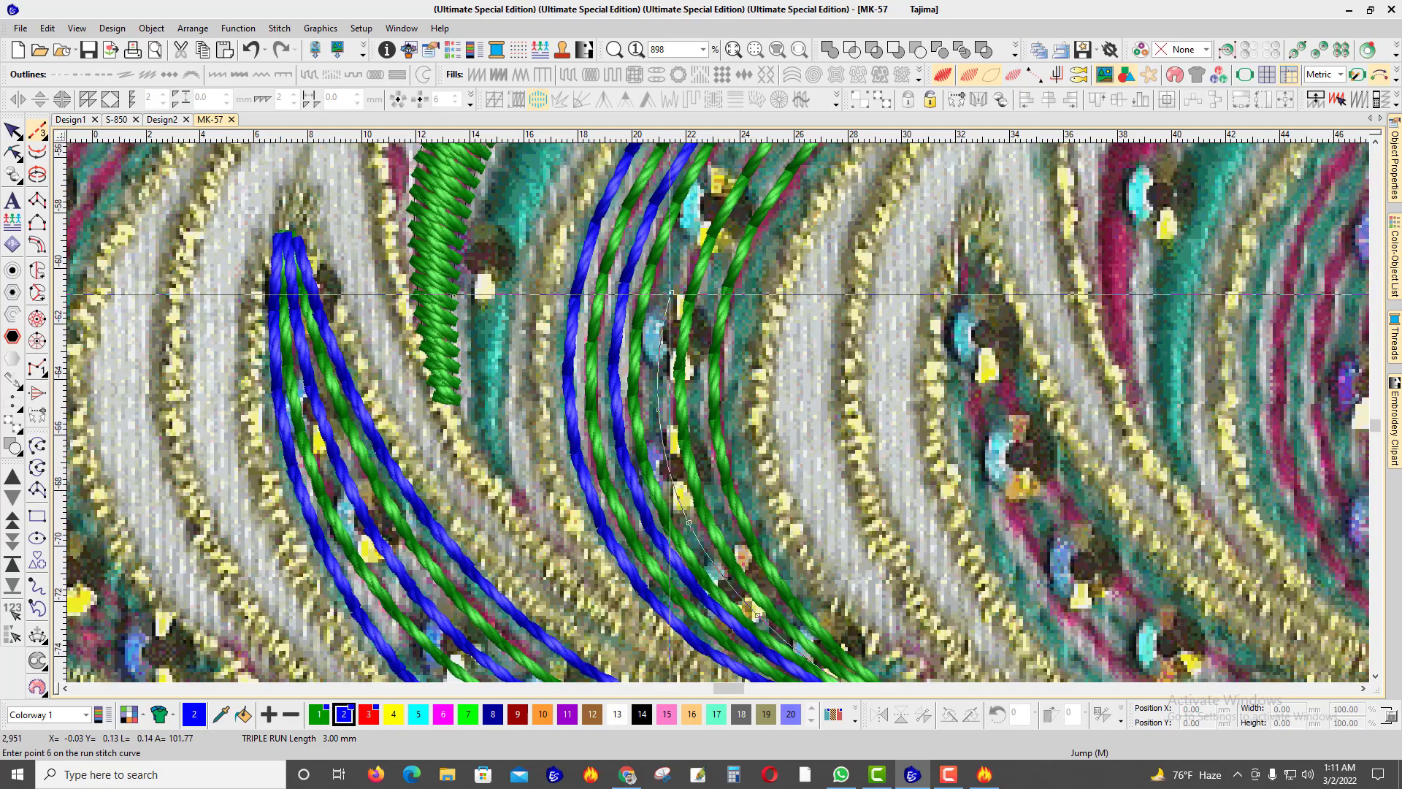
click(716, 311)
click(768, 238)
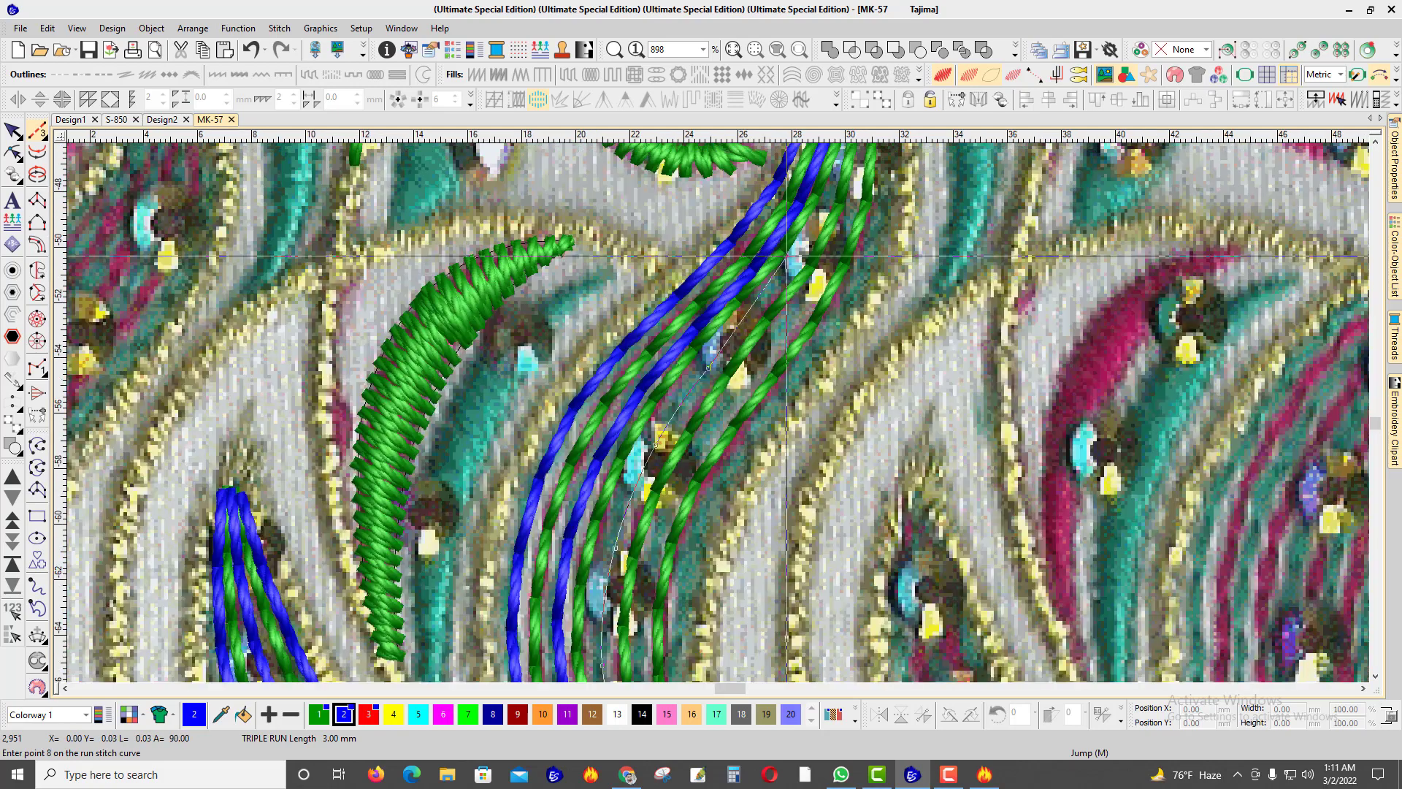
click(781, 279)
click(824, 219)
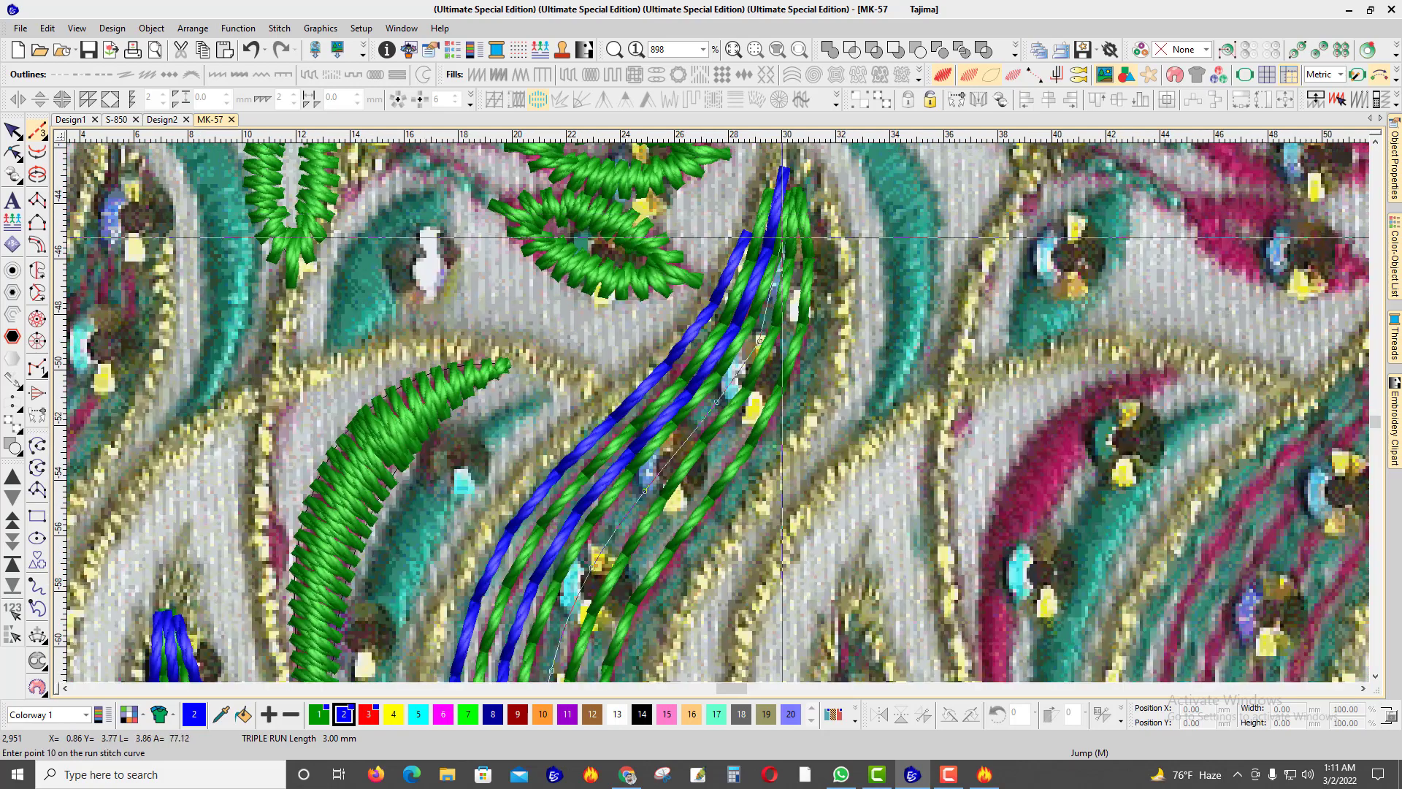
click(783, 156)
click(797, 373)
key(Return)
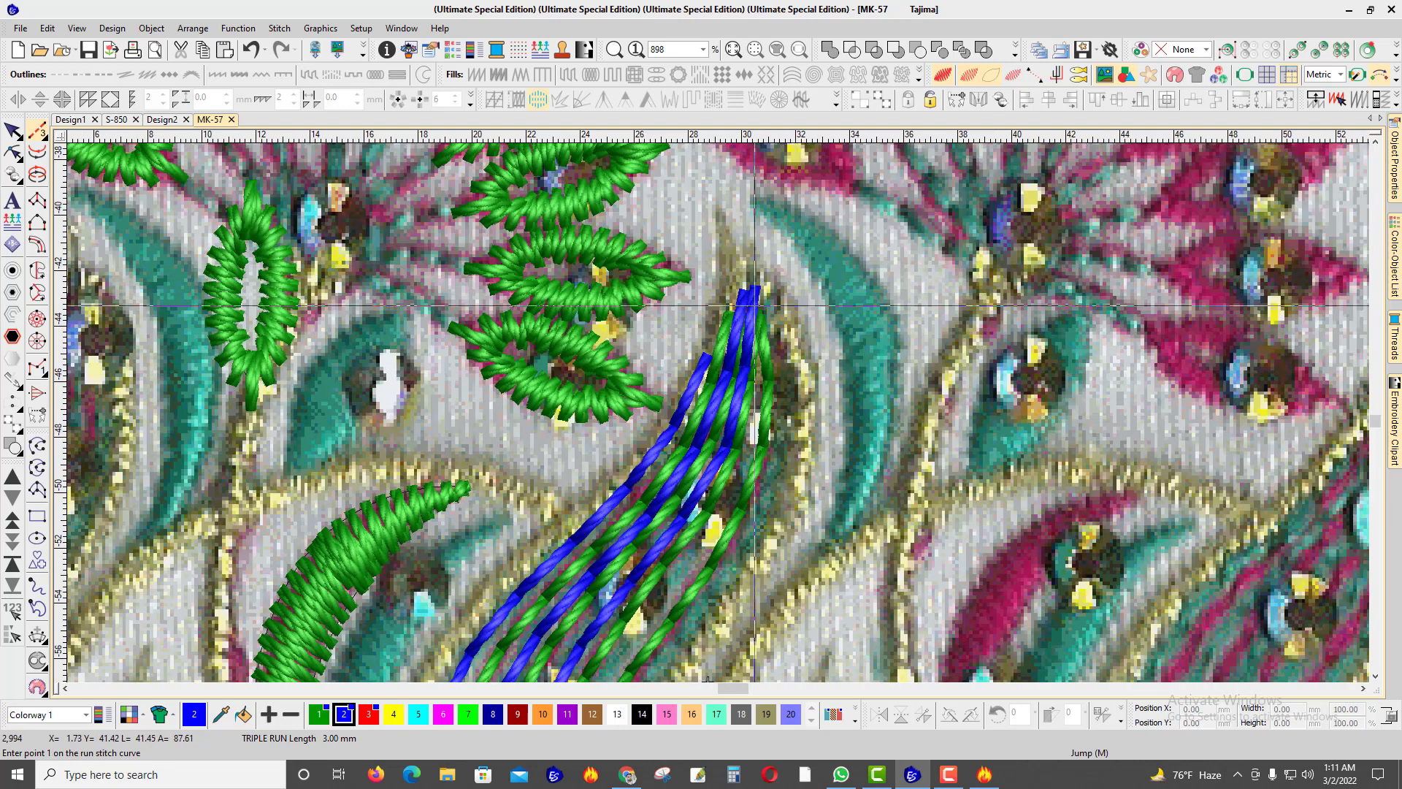
Step: Trace a colour 2 triple run line between the large leaf's third and fourth green lines, from the tip down to the lower end
click(678, 581)
click(650, 555)
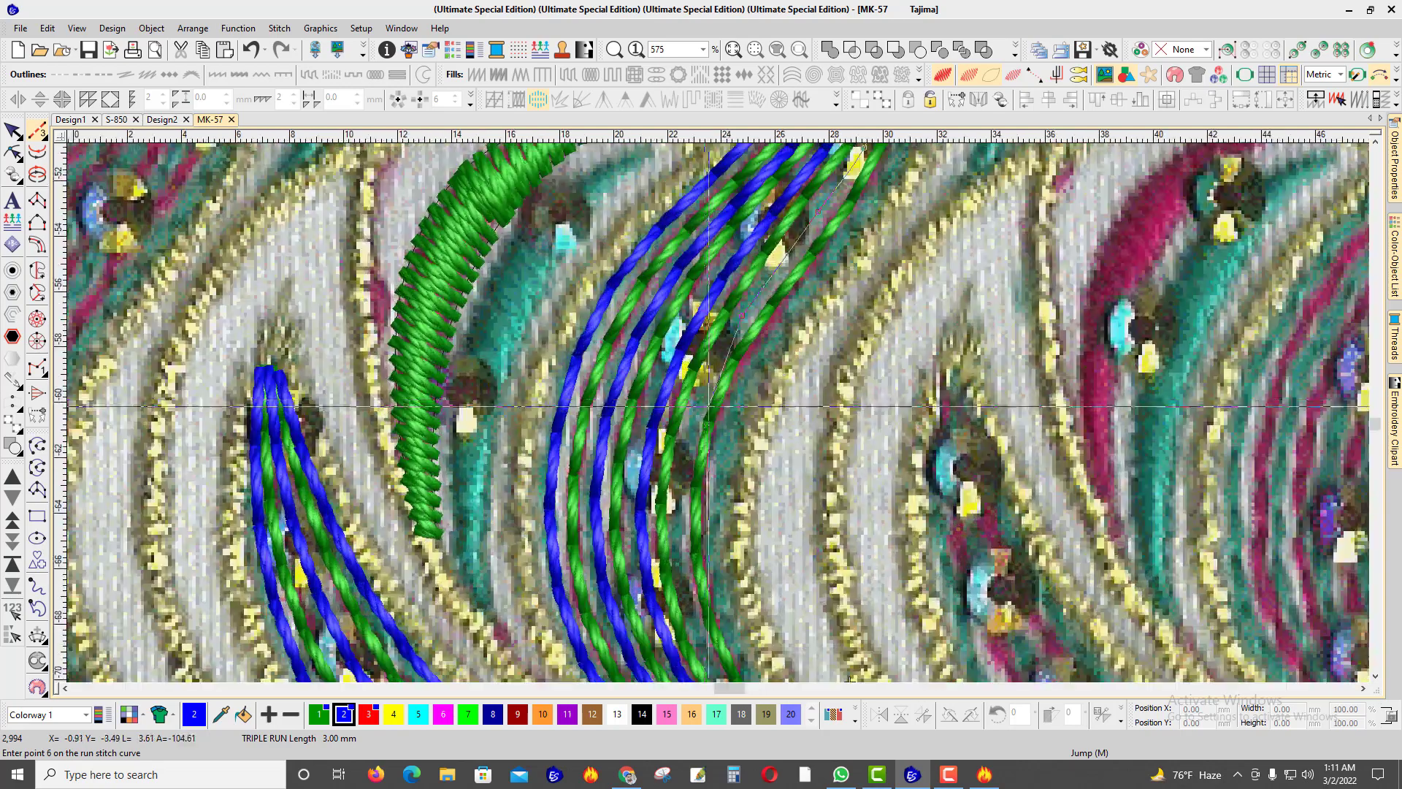
click(699, 396)
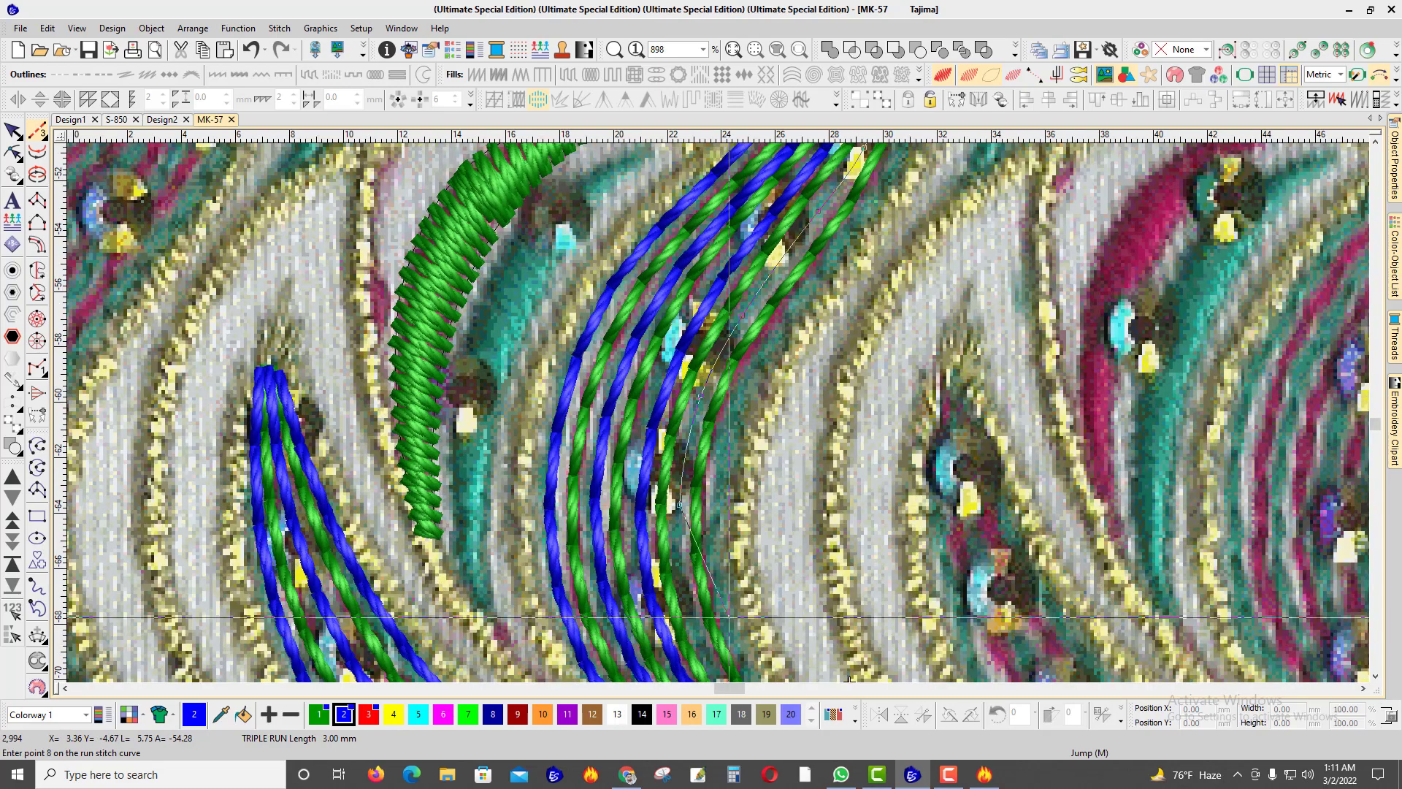
click(688, 599)
click(738, 583)
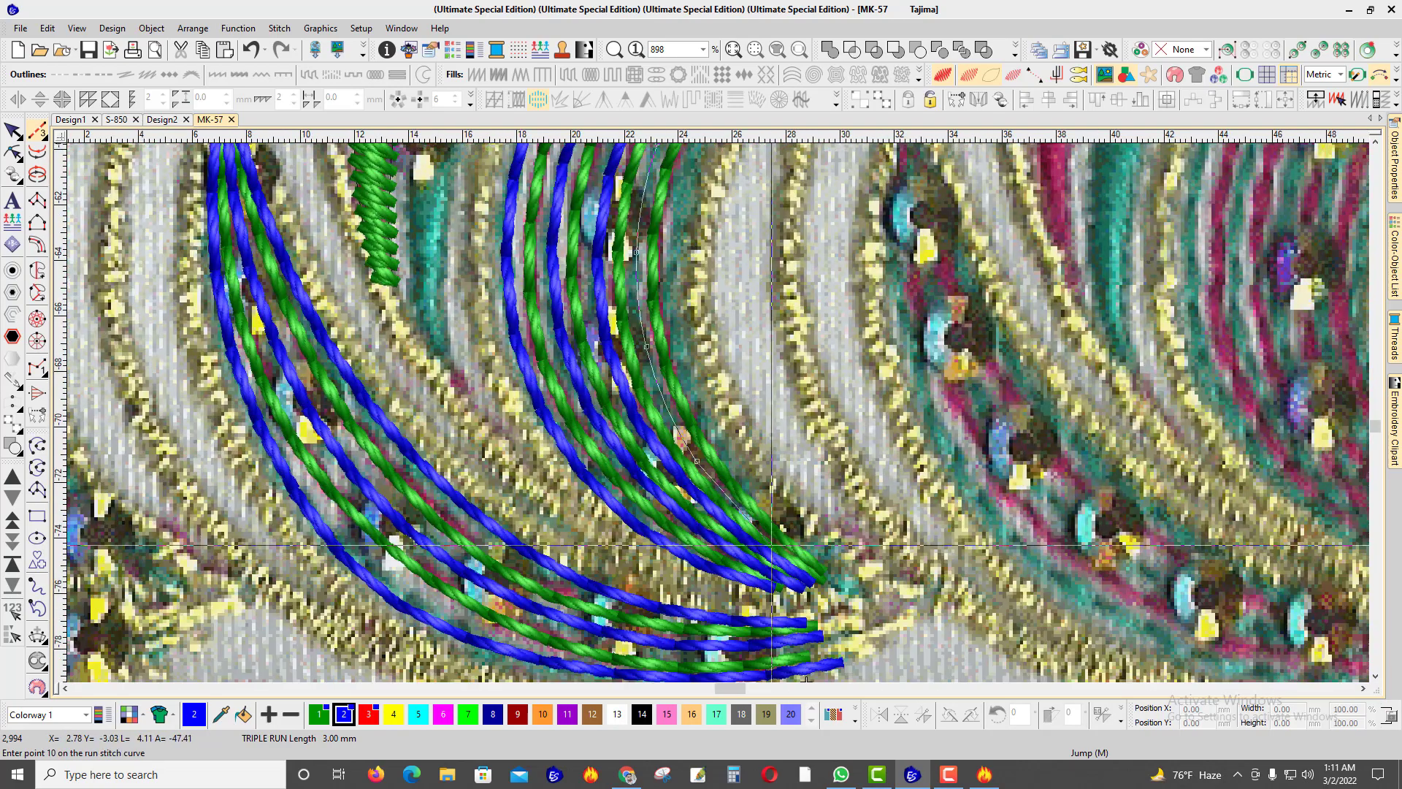
right_click(835, 576)
key(Return)
Step: Trace a colour 2 triple run line along the large leaf's right edge, from its lower end up to the tip
click(860, 587)
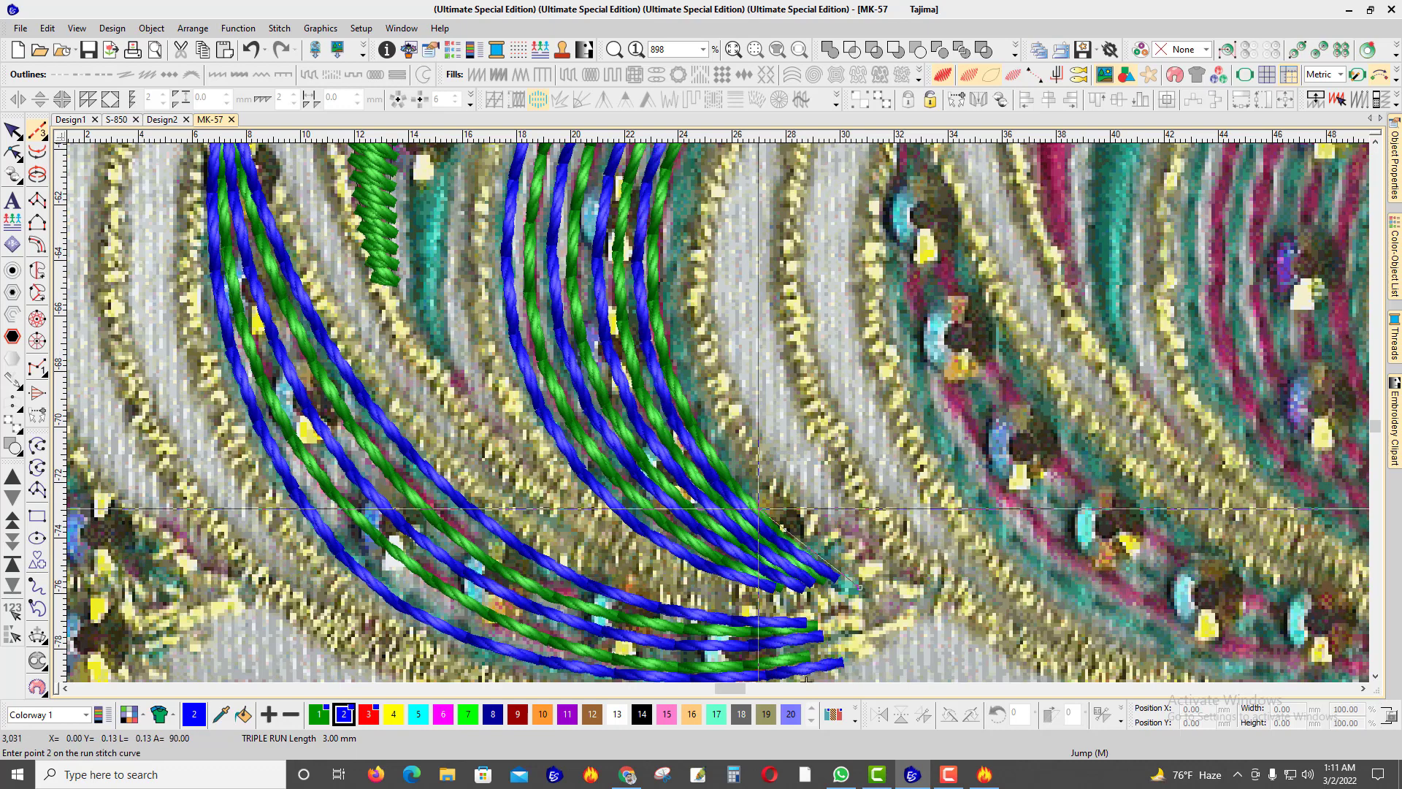
click(669, 250)
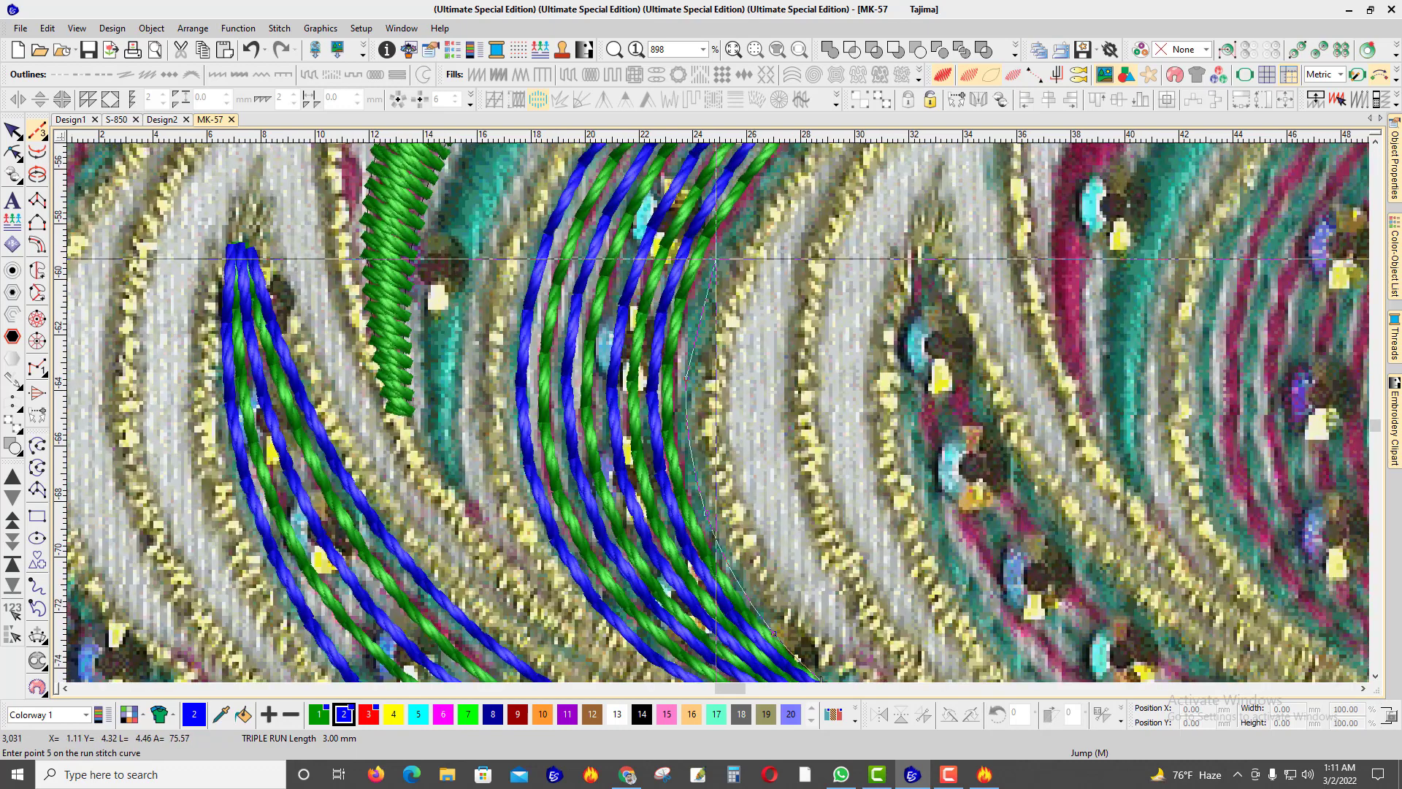
click(693, 255)
click(759, 271)
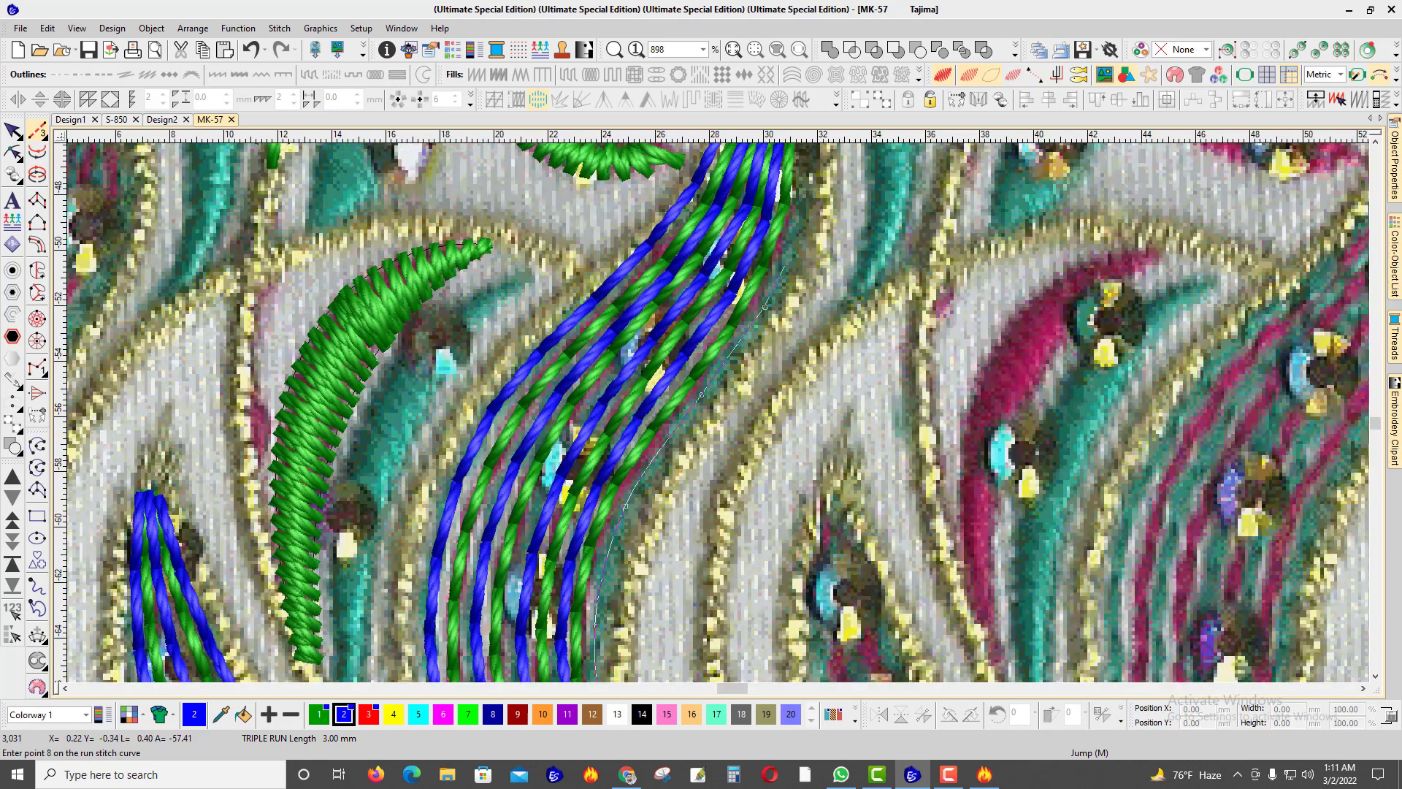
click(792, 235)
click(755, 249)
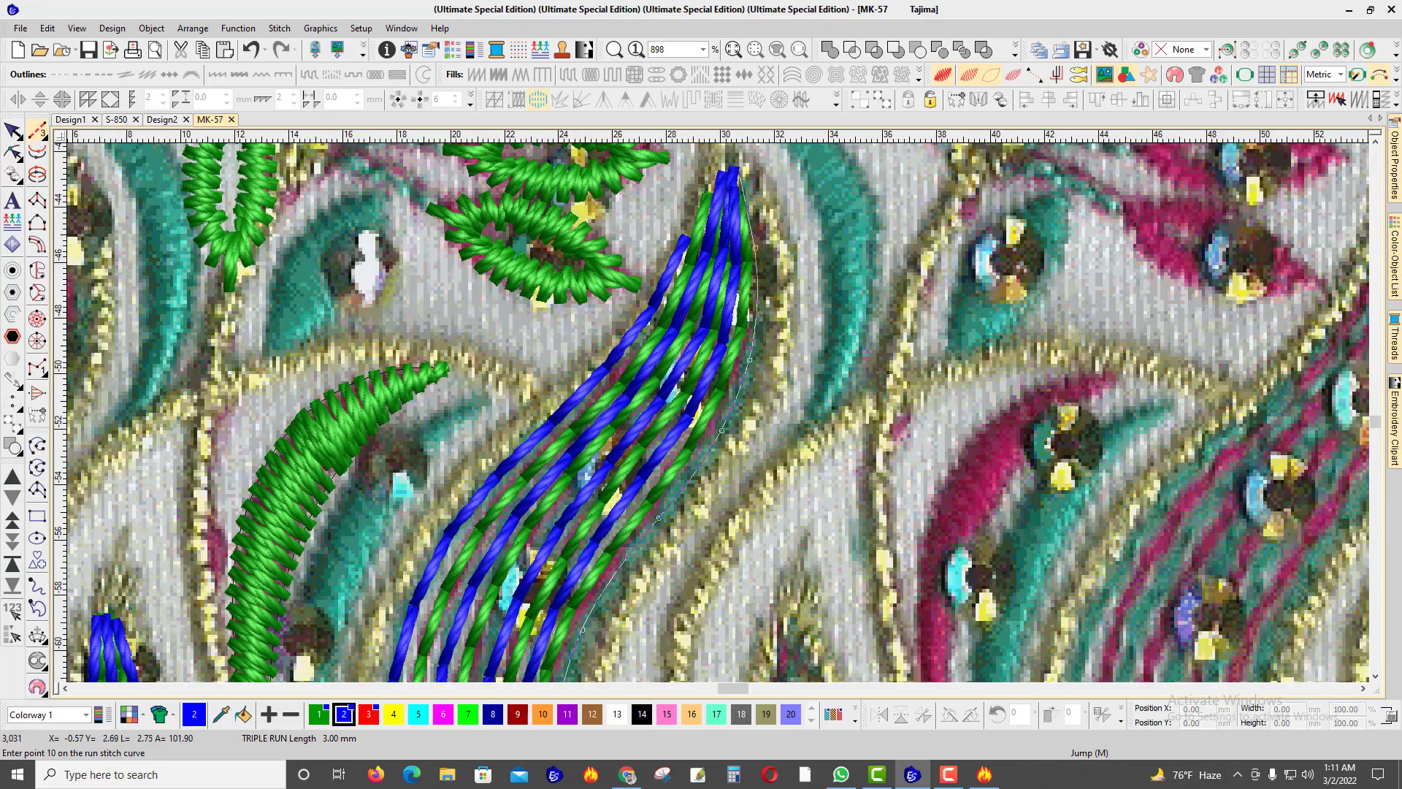
click(720, 293)
key(Return)
scroll(711, 318, down, 3)
scroll(507, 475, up, 2)
key(Escape)
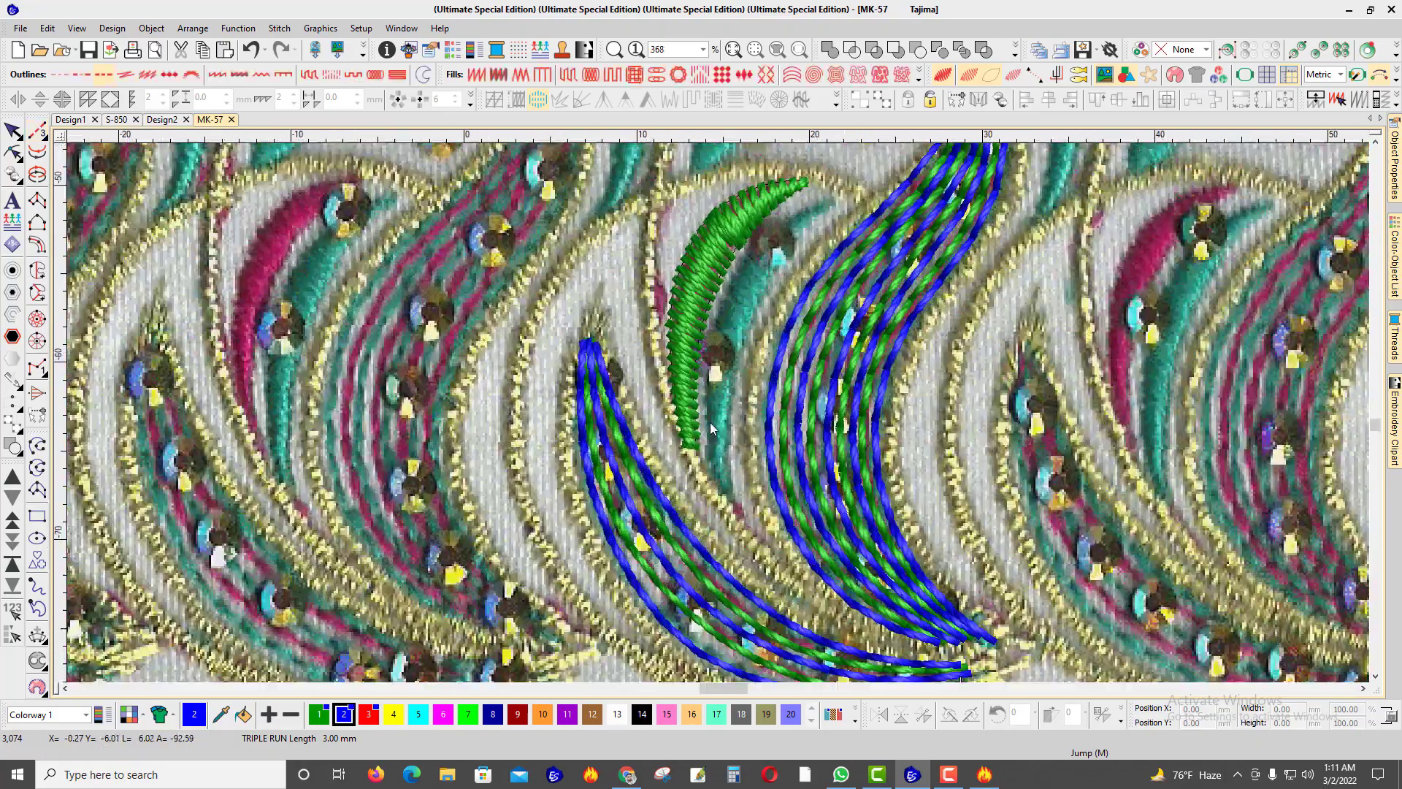
Step: Digitize the teal crescent just right of the green satin crescent as a closed colour 2 satin shape
click(38, 292)
scroll(718, 414, up, 1)
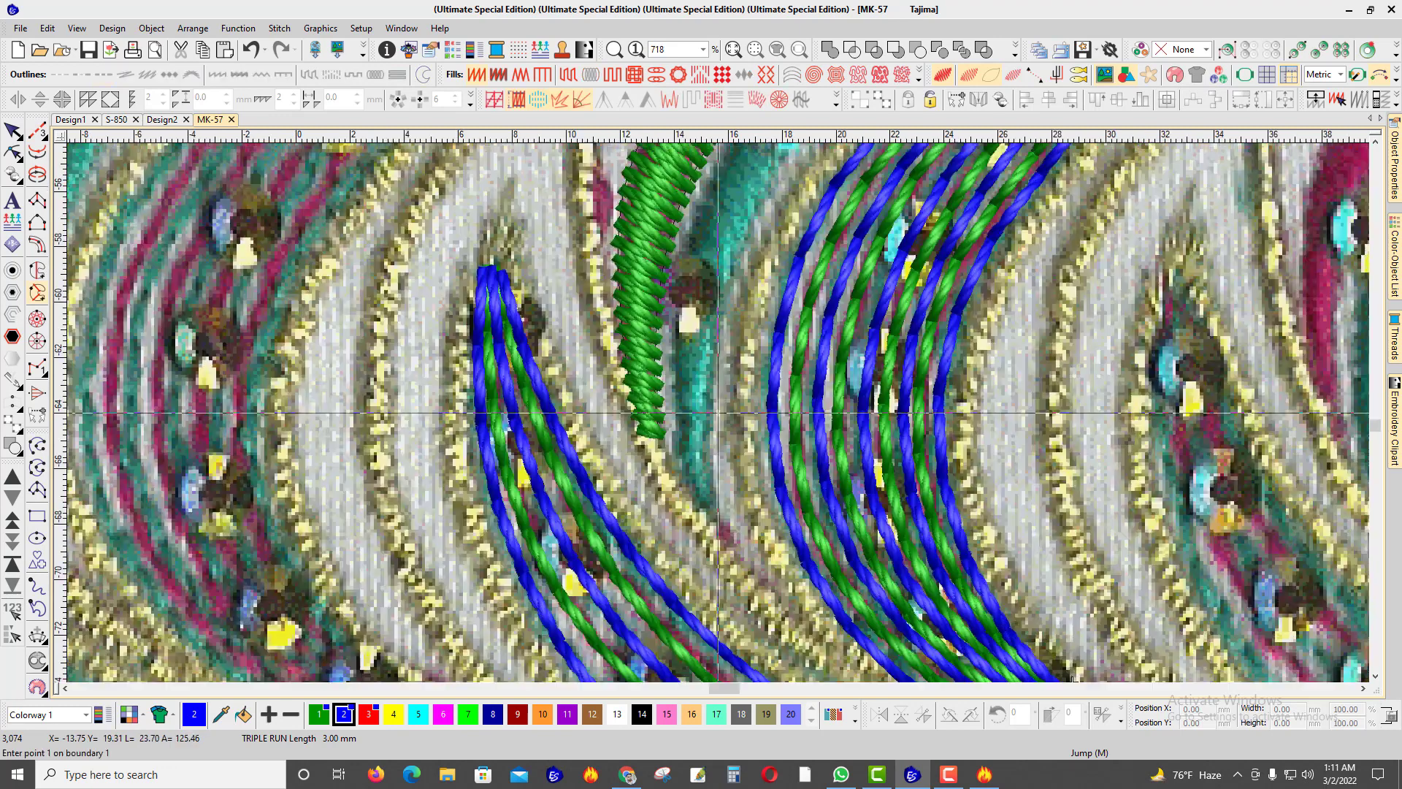
right_click(683, 255)
right_click(728, 271)
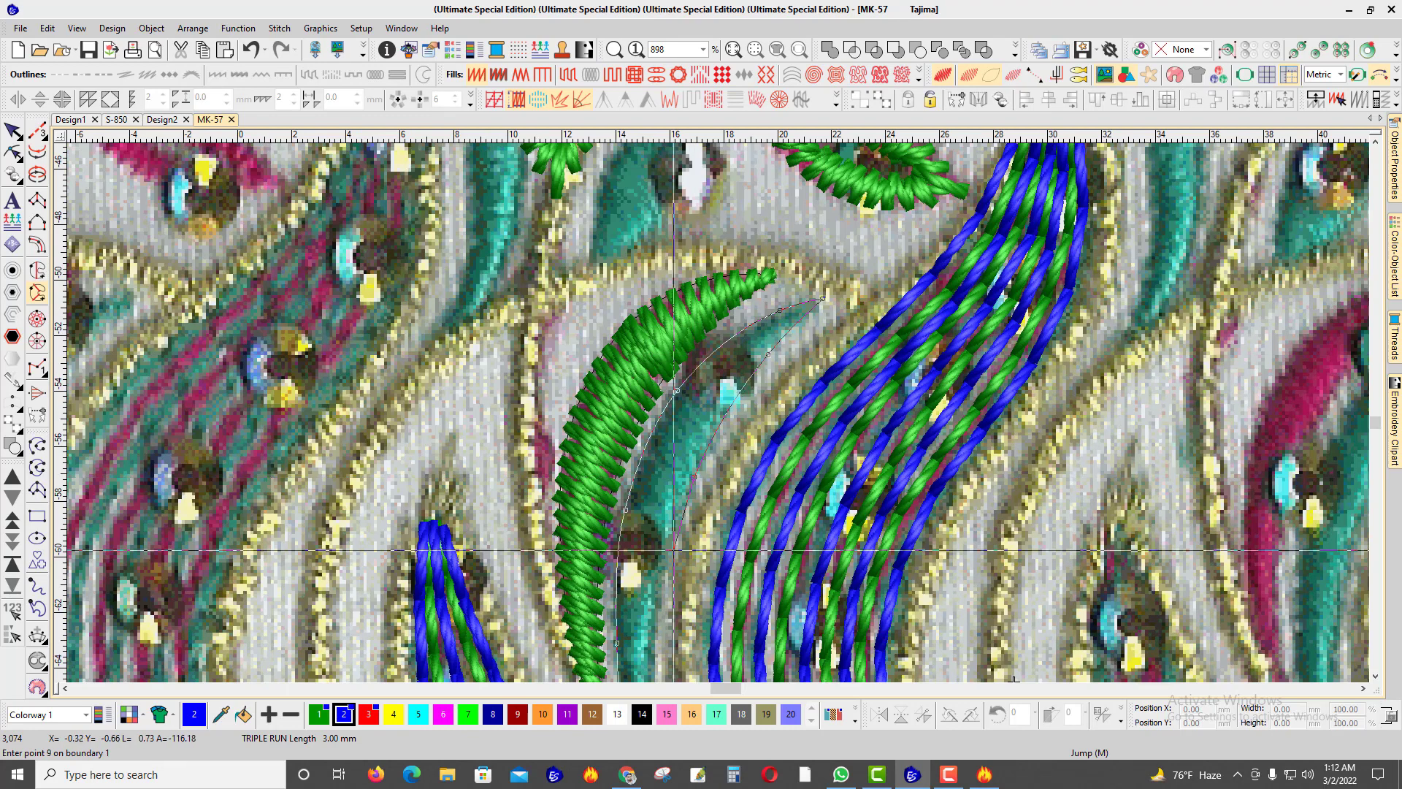
middle_click(687, 535)
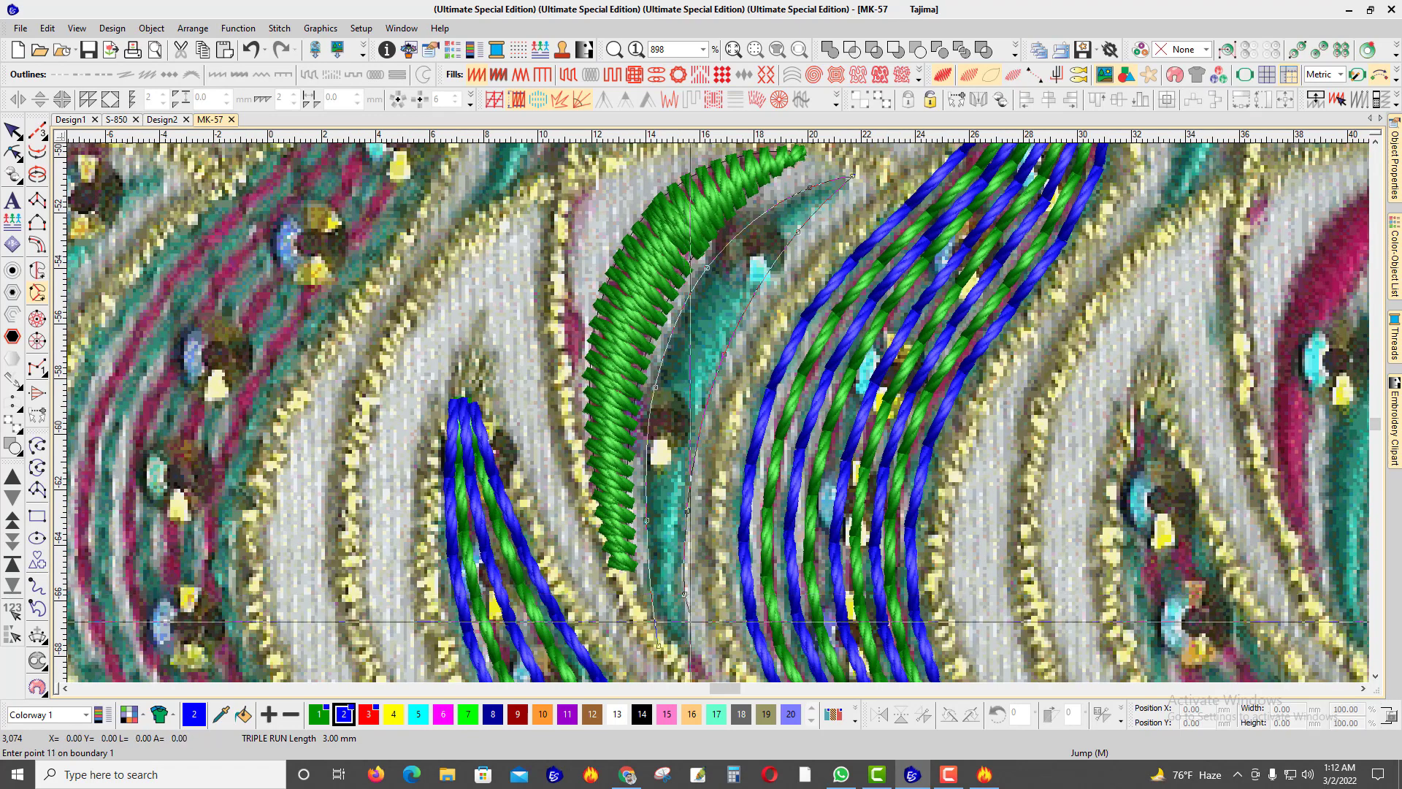
middle_click(710, 541)
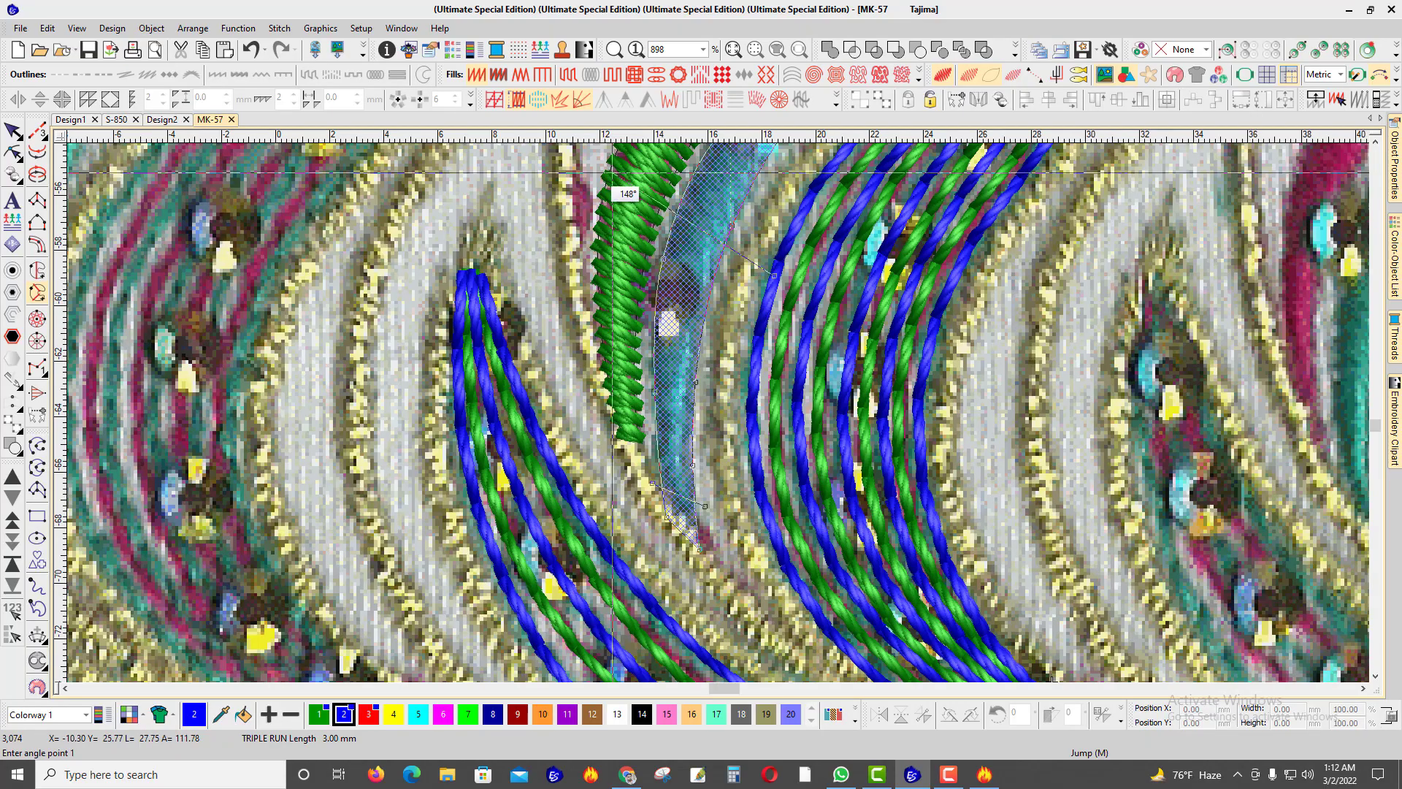
key(Return)
scroll(850, 413, down, 4)
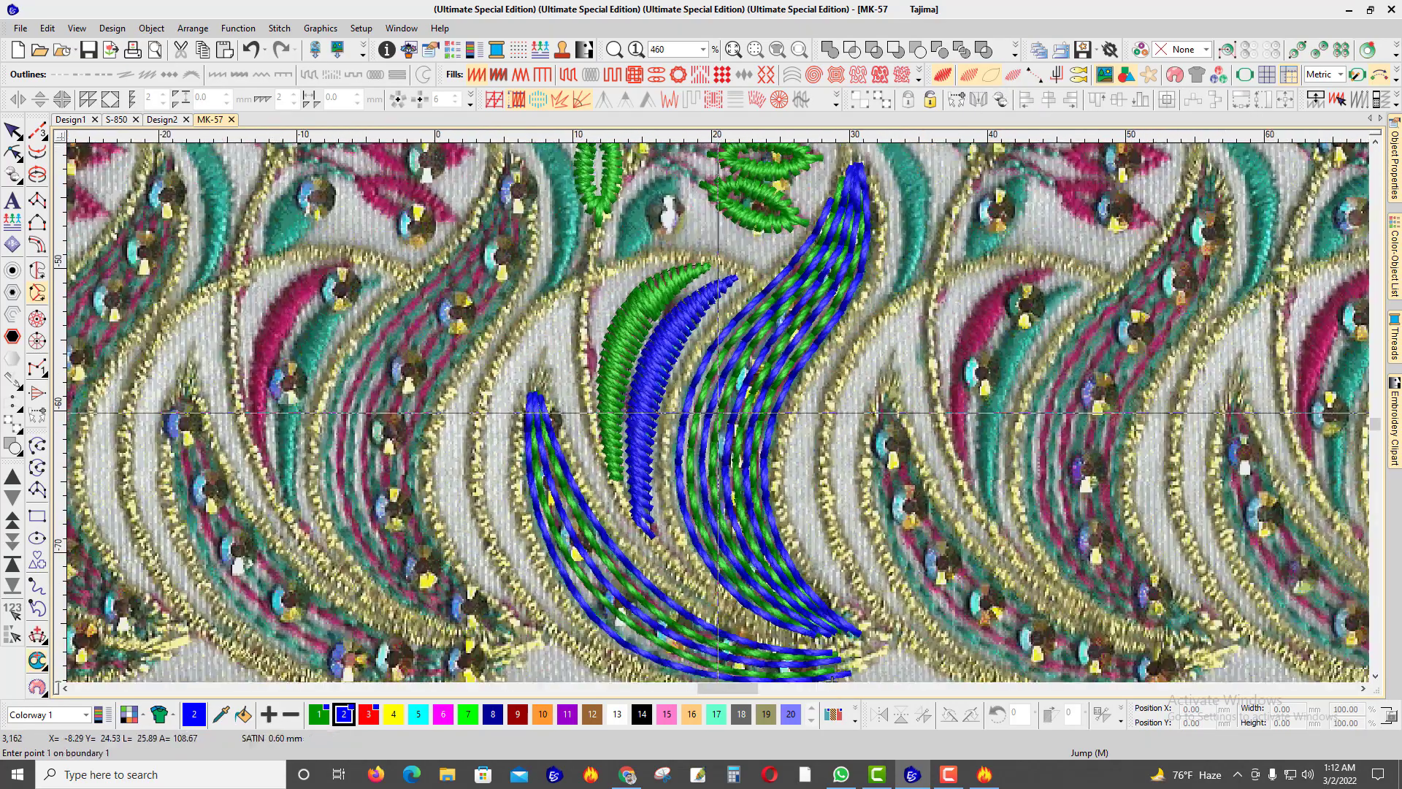
Step: Digitize the long teal crescent left of the flower stem as a closed colour 2 satin shape, following both curved edges
scroll(643, 298, up, 4)
scroll(632, 478, up, 2)
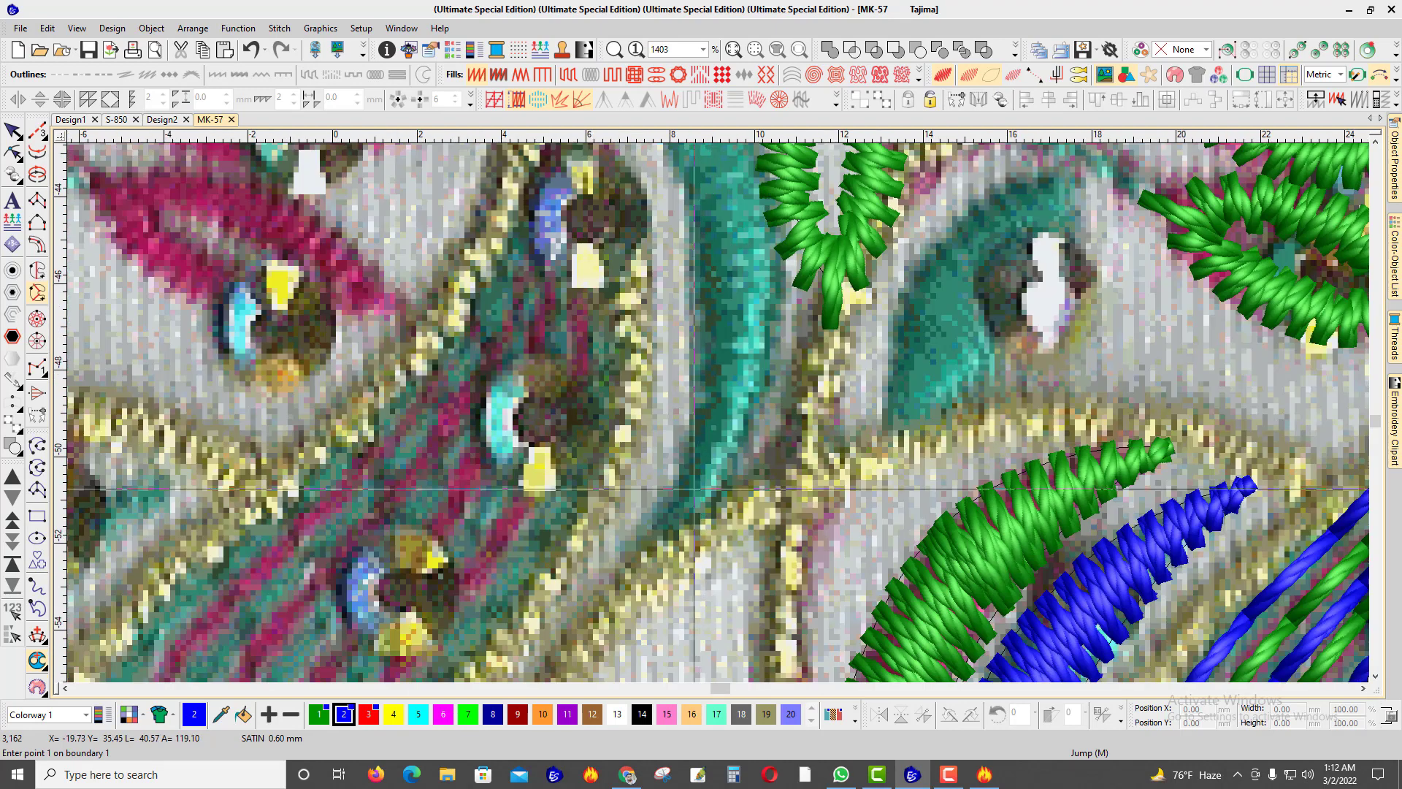
click(767, 379)
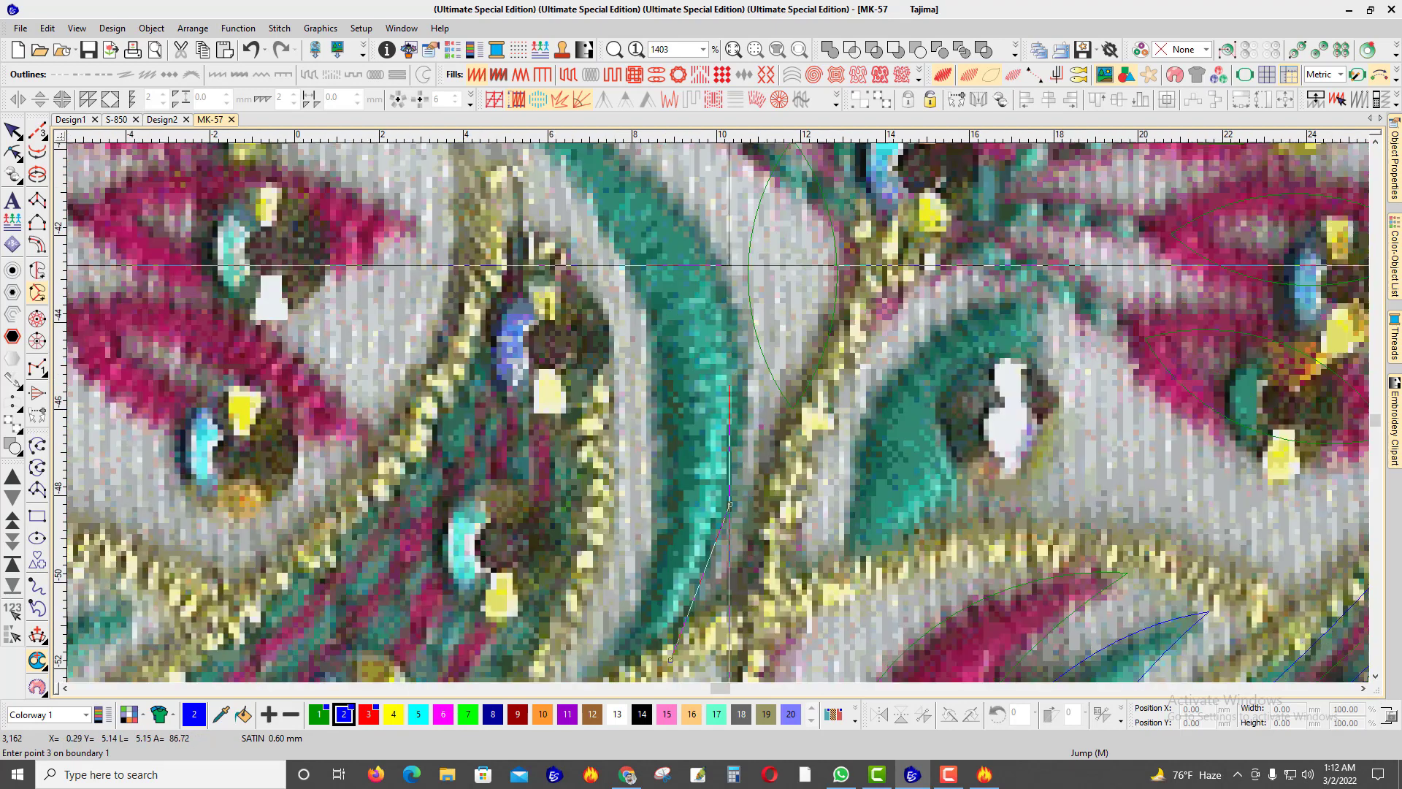
click(637, 160)
click(525, 221)
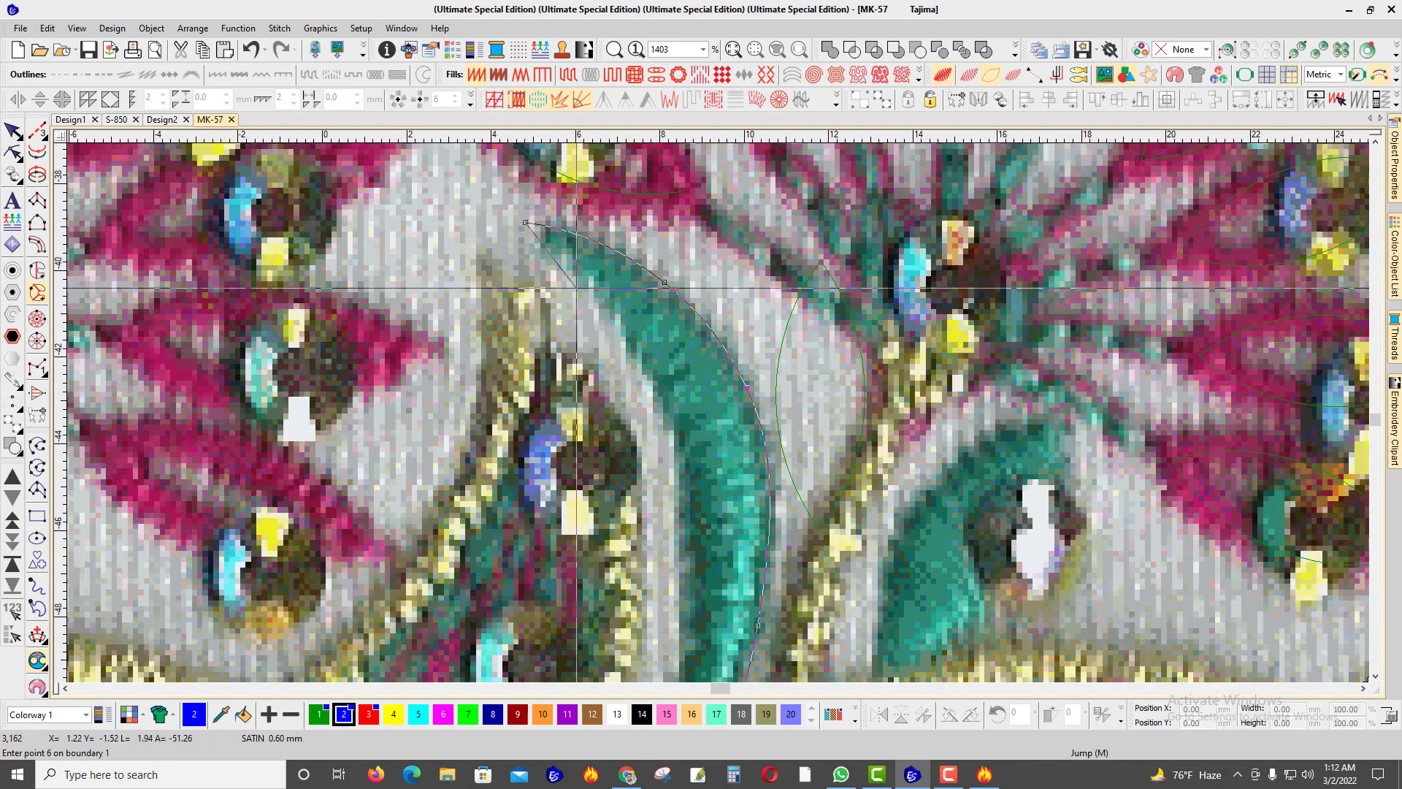
click(525, 237)
click(576, 274)
click(659, 392)
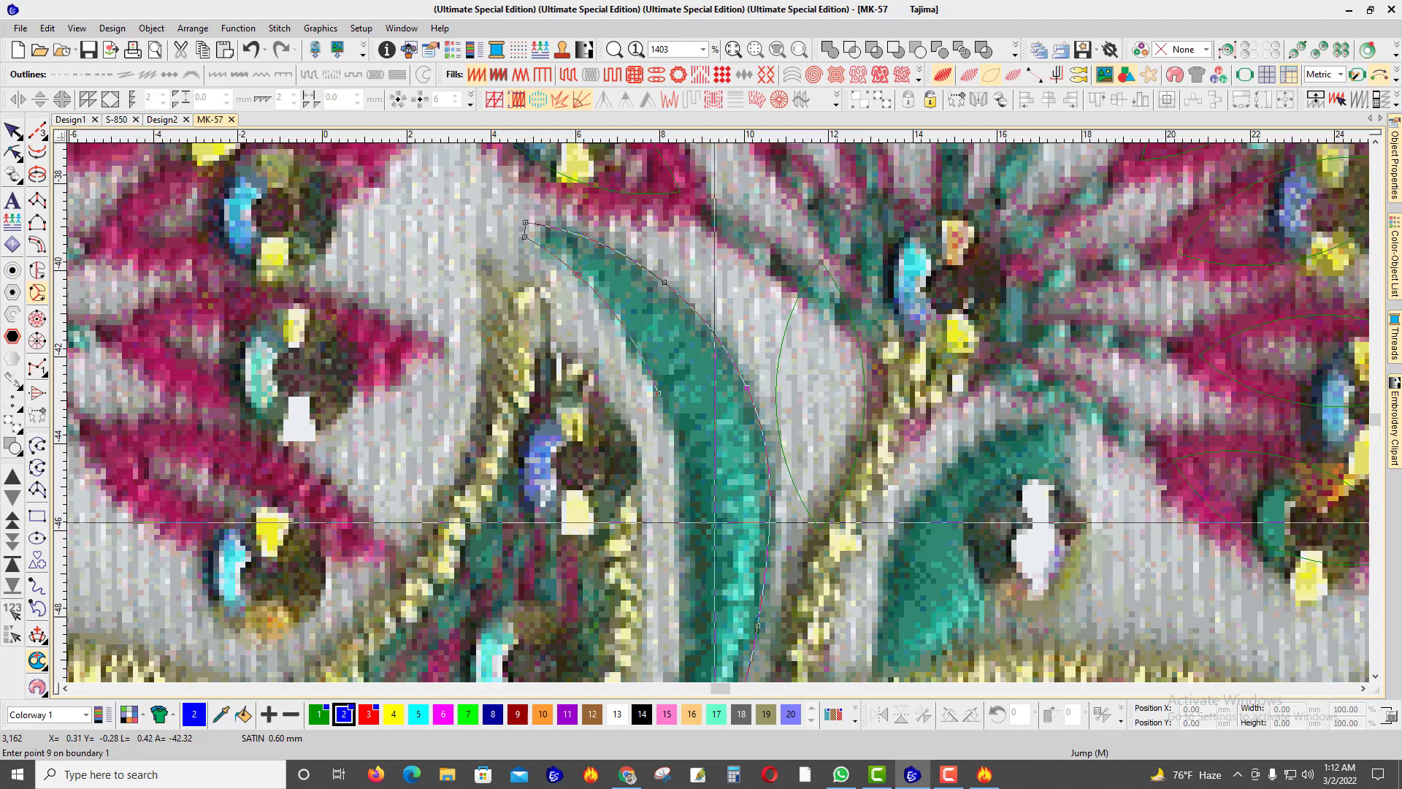
click(683, 519)
click(686, 552)
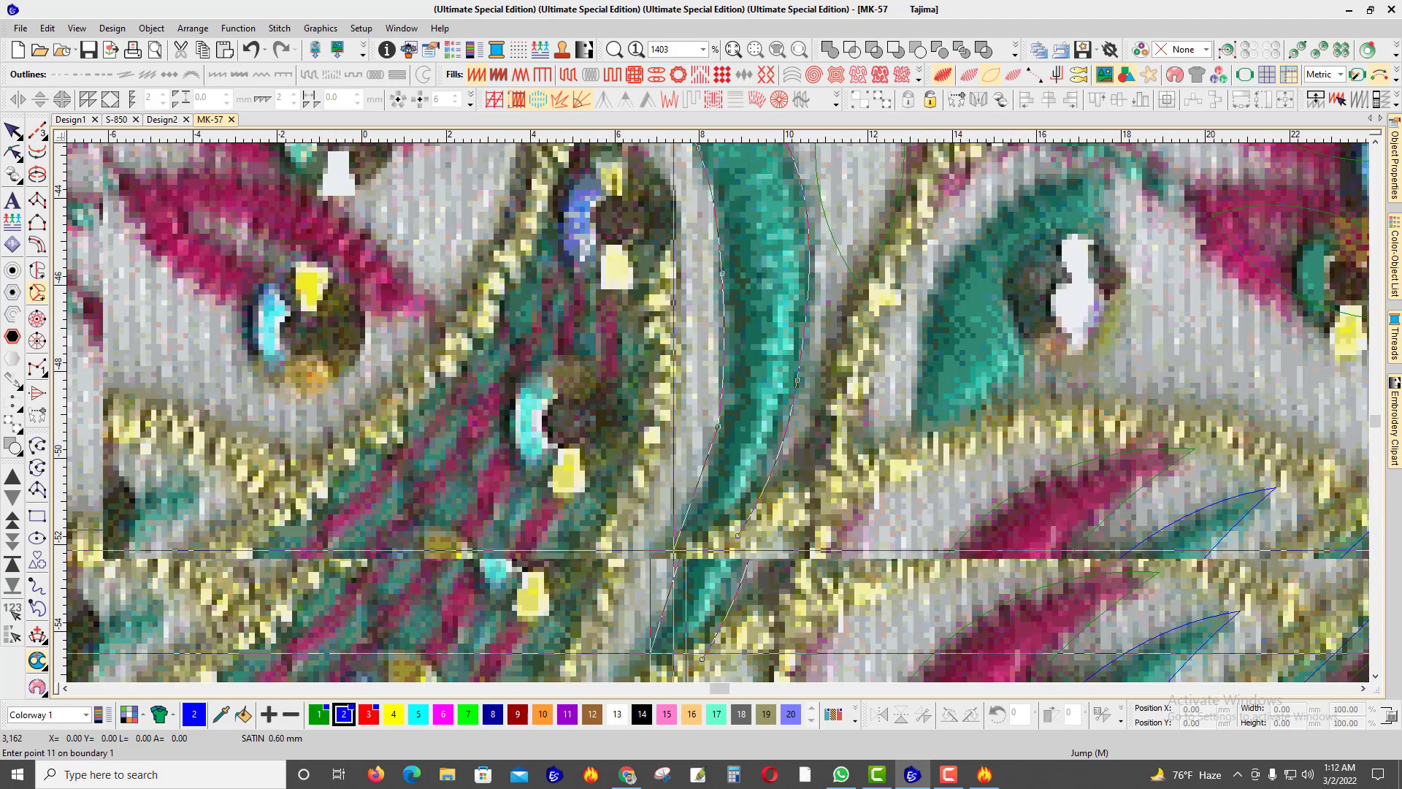
click(686, 559)
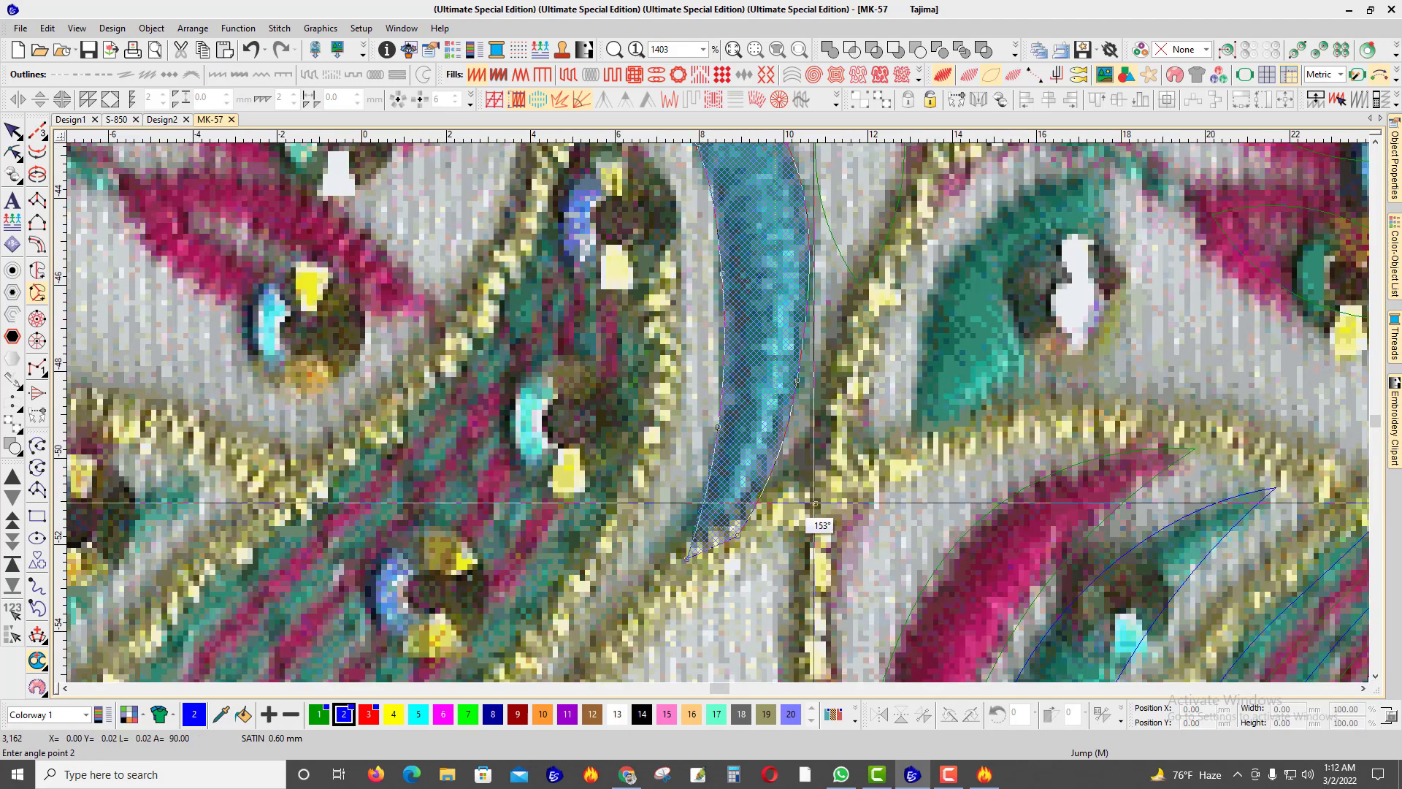
scroll(704, 407, down, 3)
scroll(759, 344, up, 1)
click(847, 416)
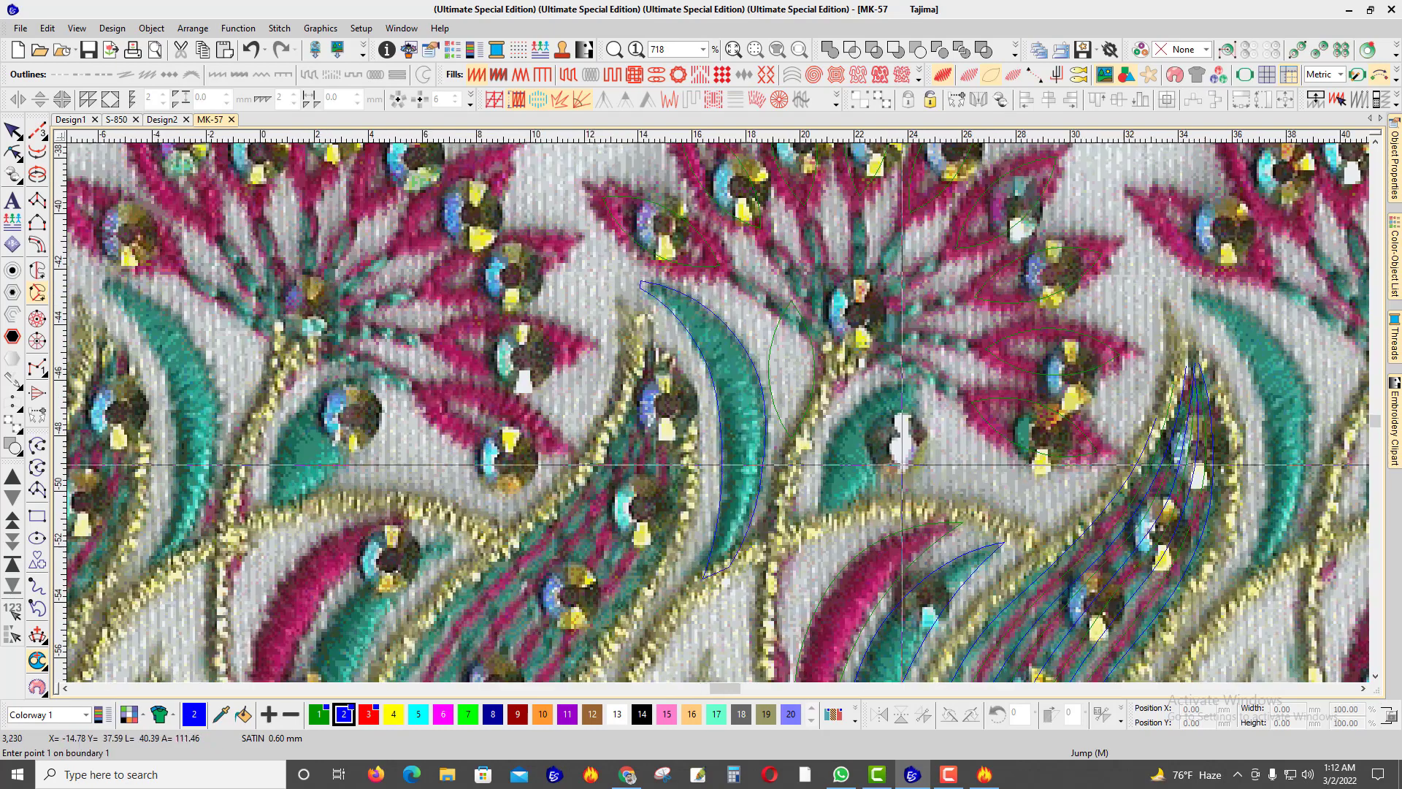
Step: Digitize the teal drop-shaped leaf right of the flower stem as a closed colour 2 satin shape with slanted stitch angle
scroll(902, 464, up, 3)
click(559, 418)
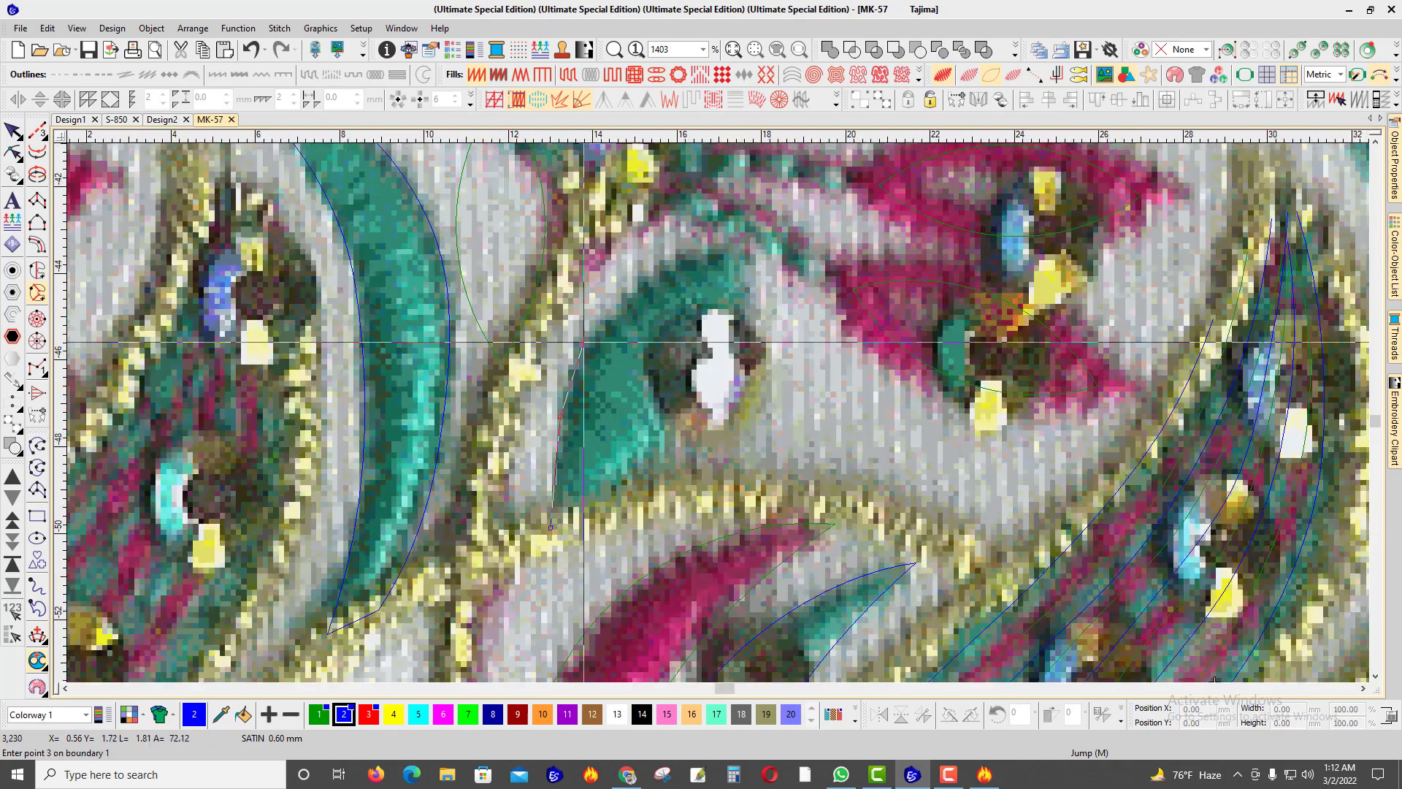
click(660, 269)
click(727, 377)
right_click(665, 450)
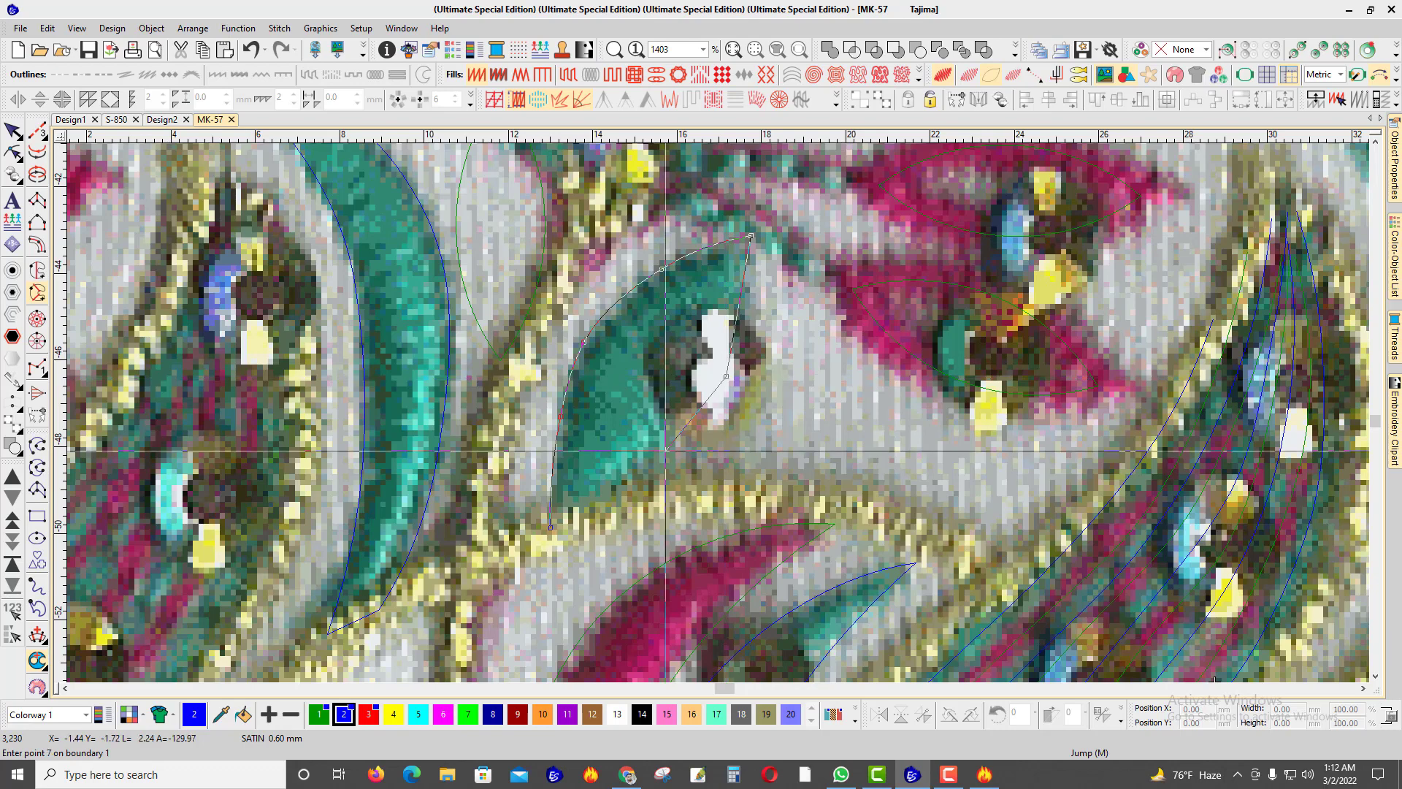
click(583, 524)
key(Return)
click(629, 504)
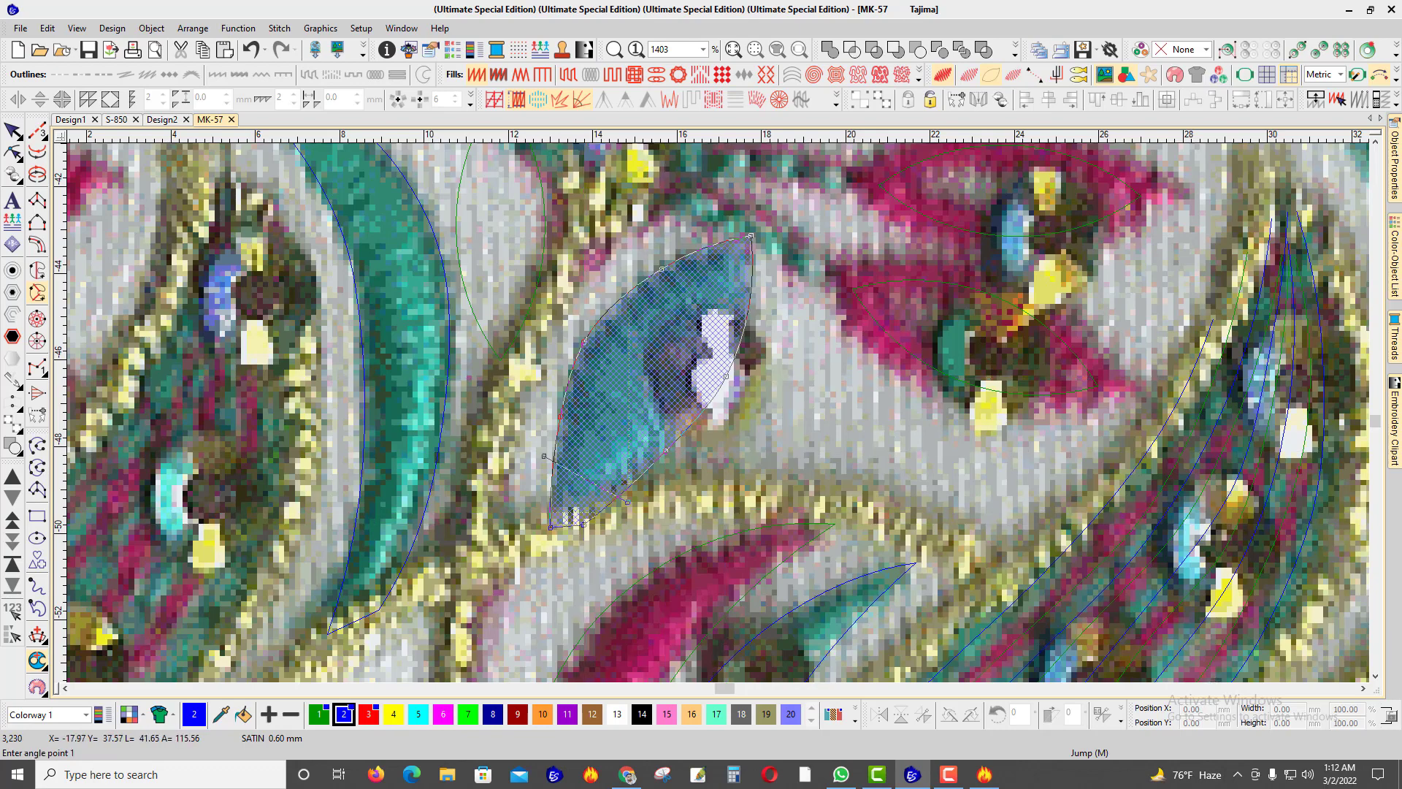
click(818, 454)
key(Return)
scroll(572, 239, down, 1)
click(505, 277)
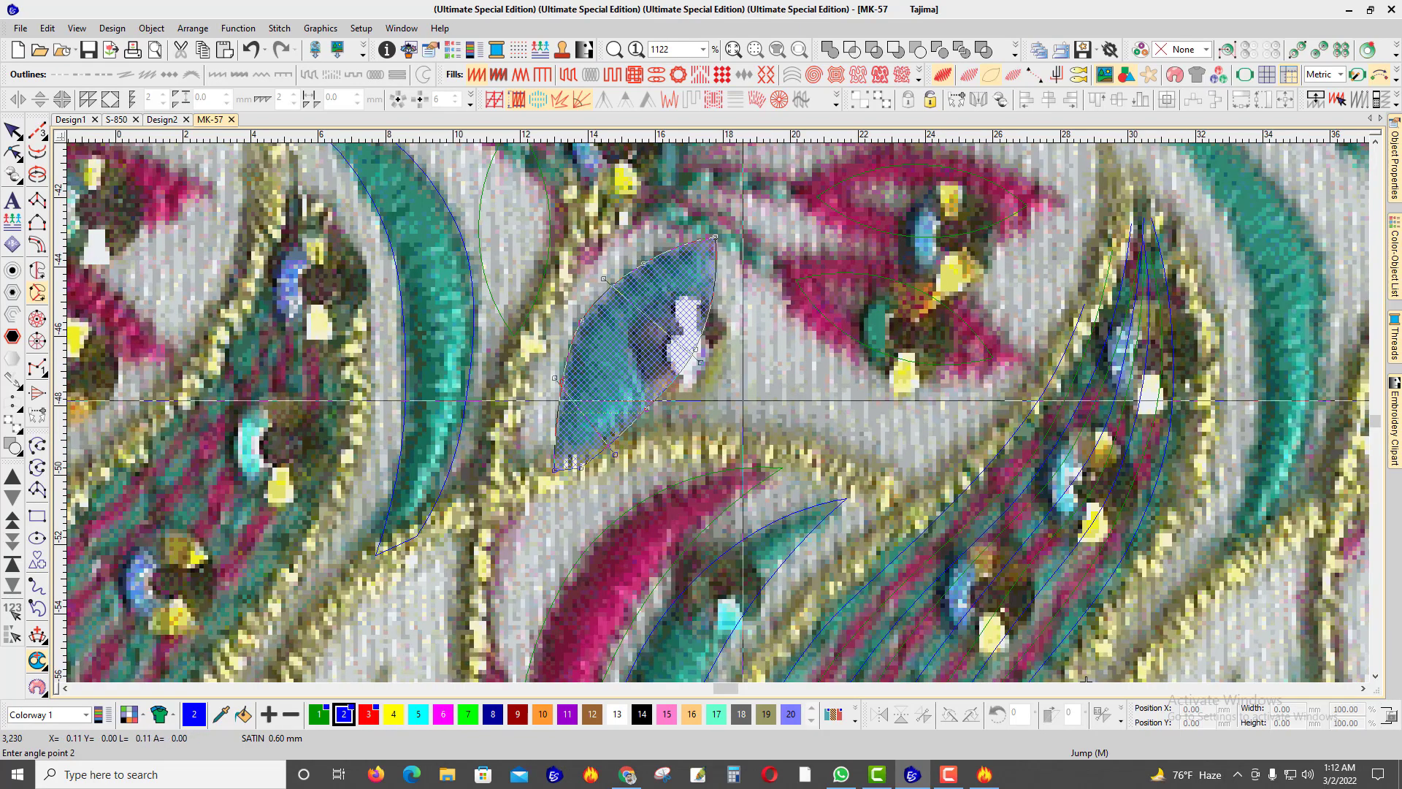
key(Return)
Step: Delete the colour 1 satin petal between the long blue crescent and the flower stem
key(s)
key(shift+z)
key(shift+z)
key(shift+z)
key(shift+z)
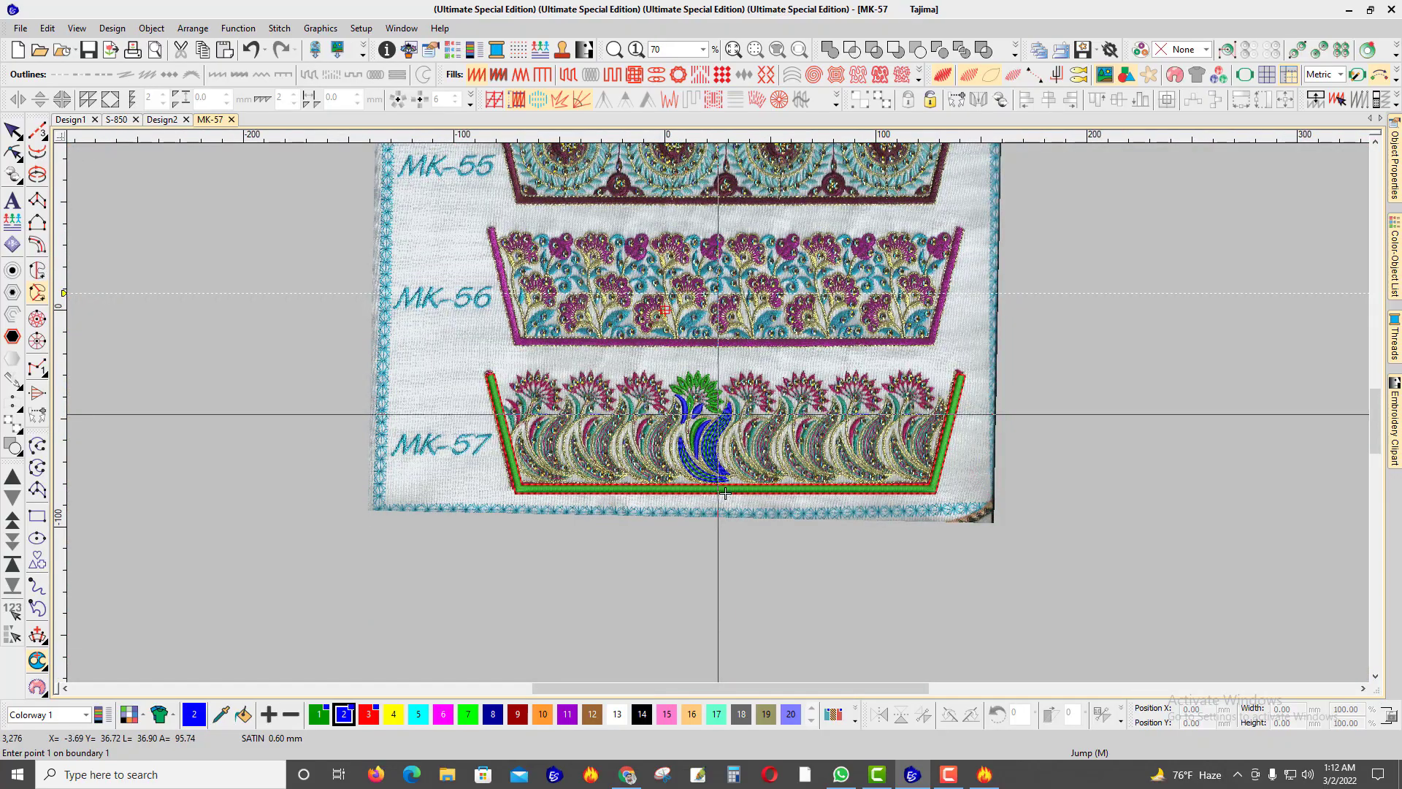
scroll(716, 405, up, 12)
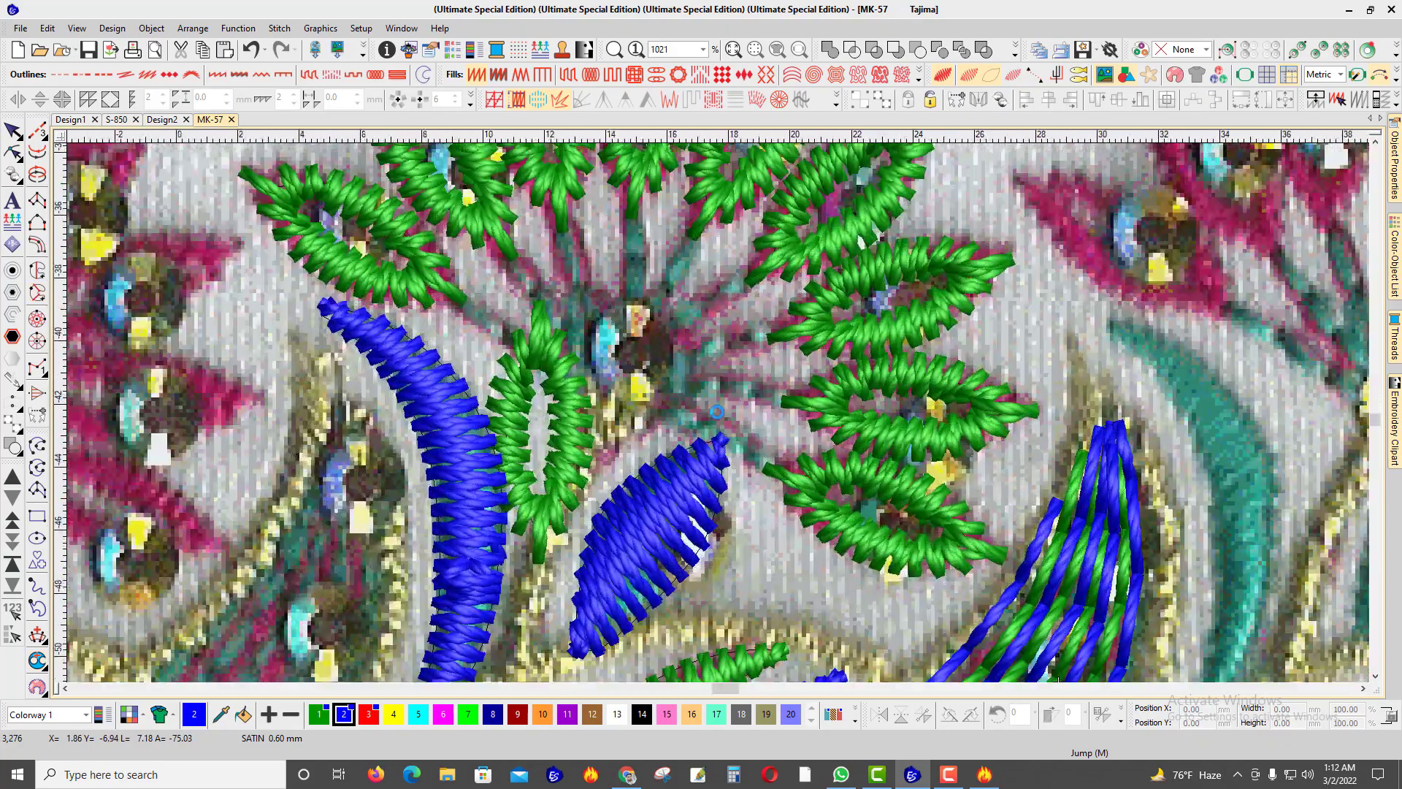
scroll(716, 411, down, 1)
key(s)
scroll(712, 418, down, 5)
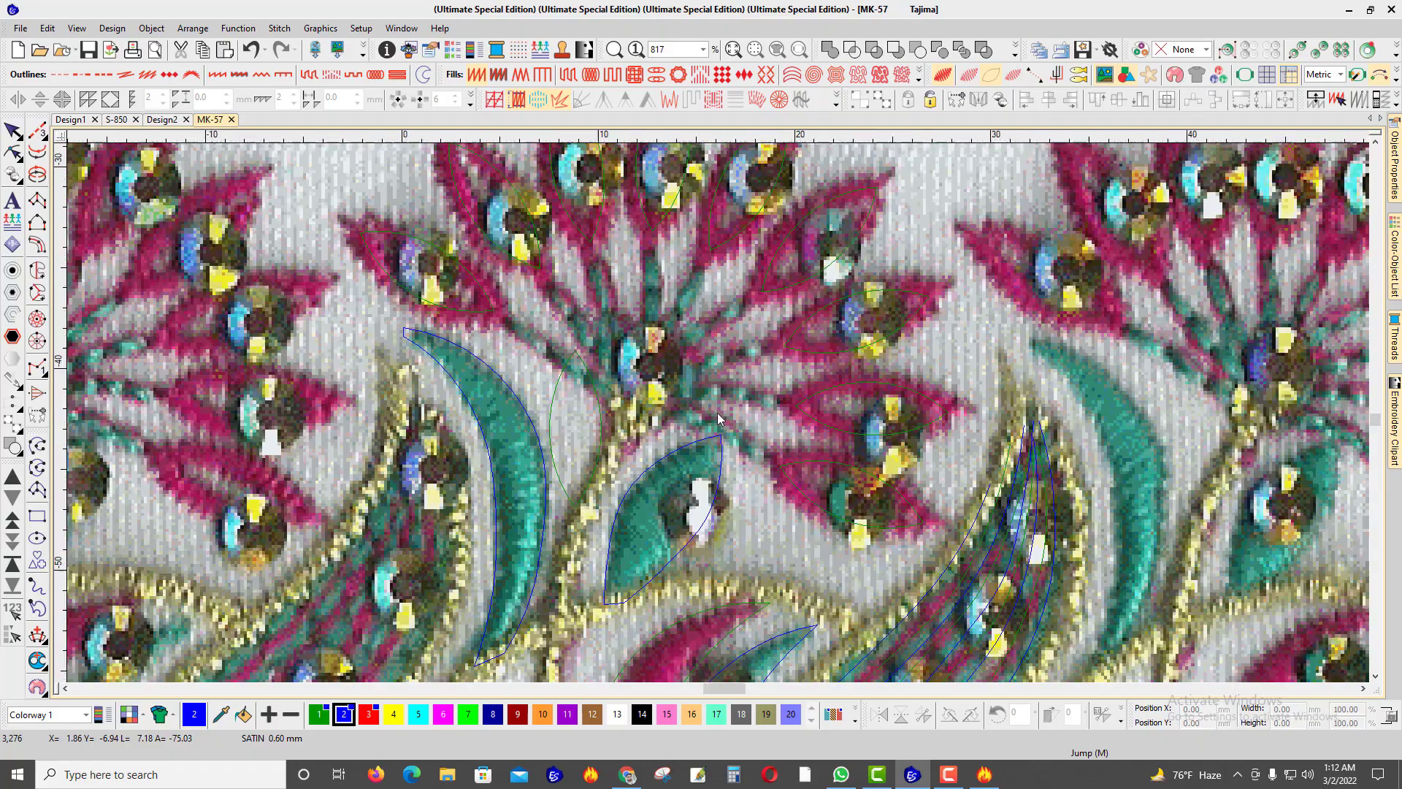
key(s)
scroll(694, 415, up, 5)
scroll(687, 411, down, 10)
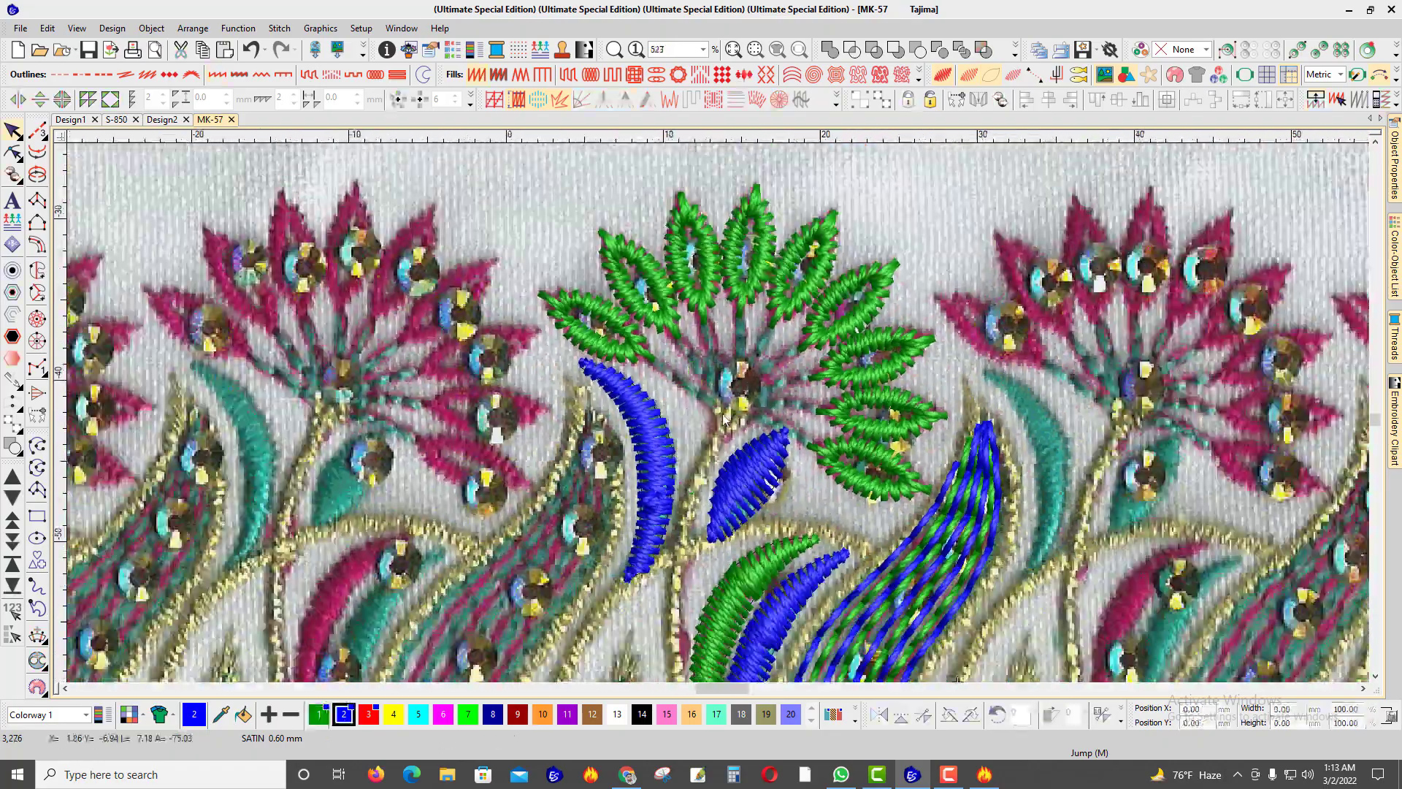
scroll(718, 403, up, 7)
scroll(729, 387, down, 1)
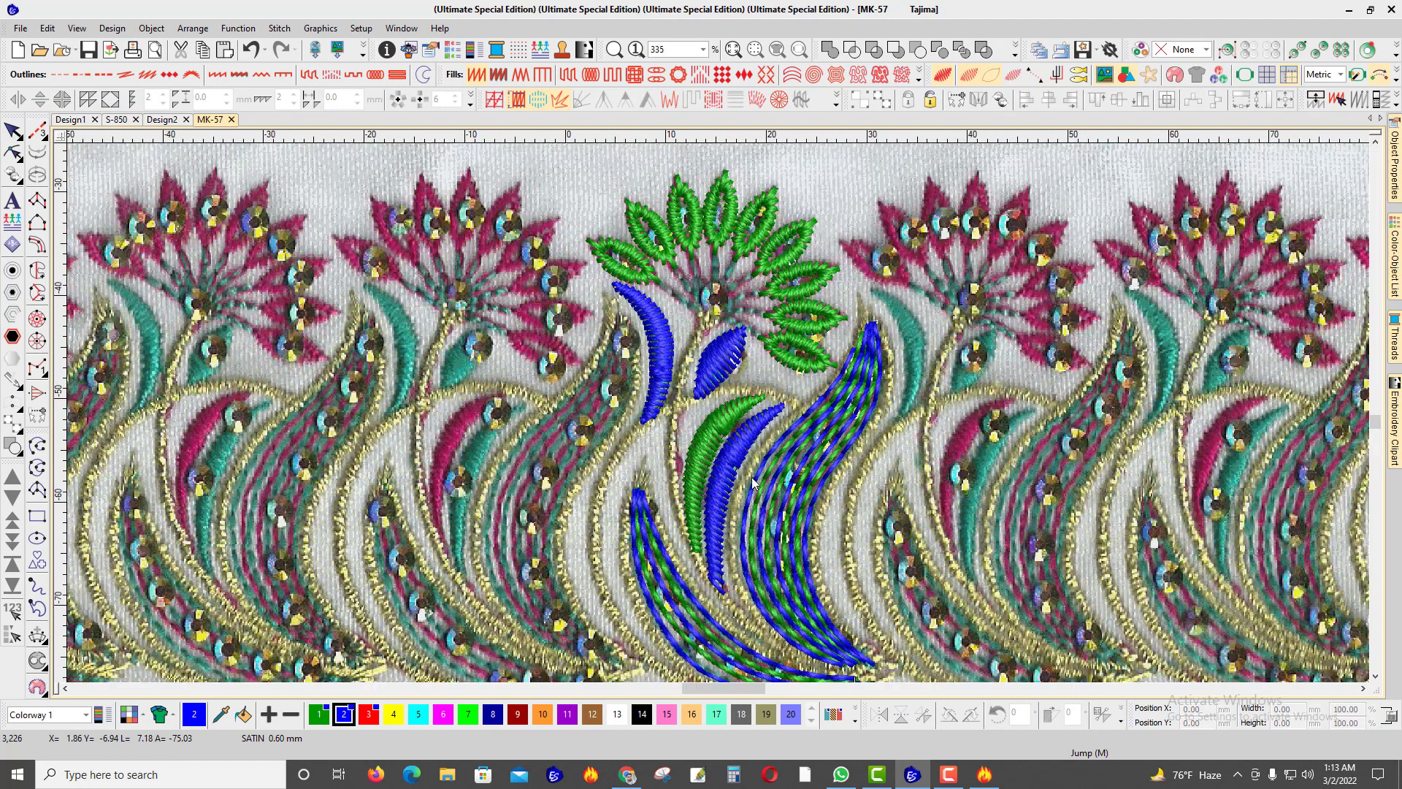
Step: Outline the lower leaf of the next motif to the right with a 1 mm wide Column C satin in colour 3, tip to tip
click(37, 246)
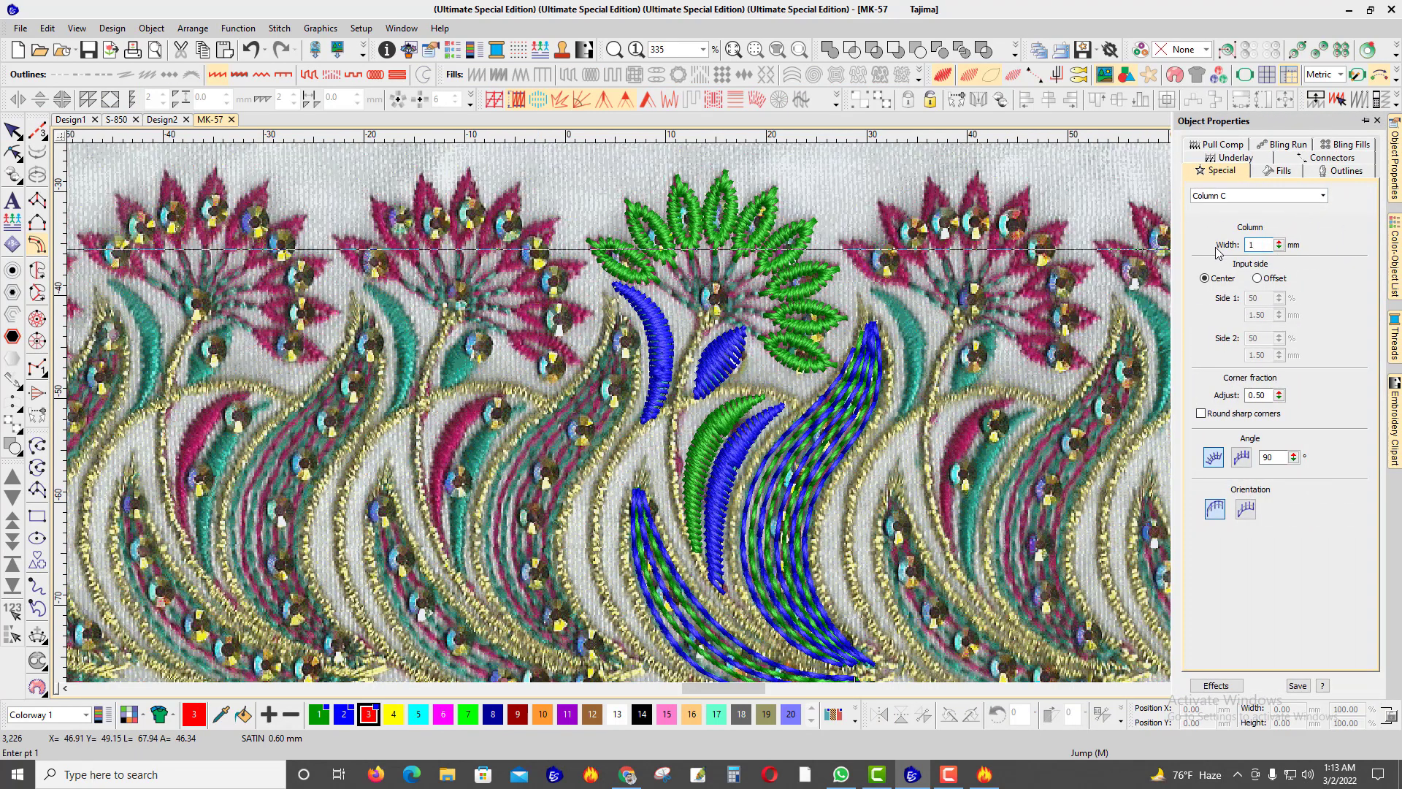
scroll(711, 407, down, 1)
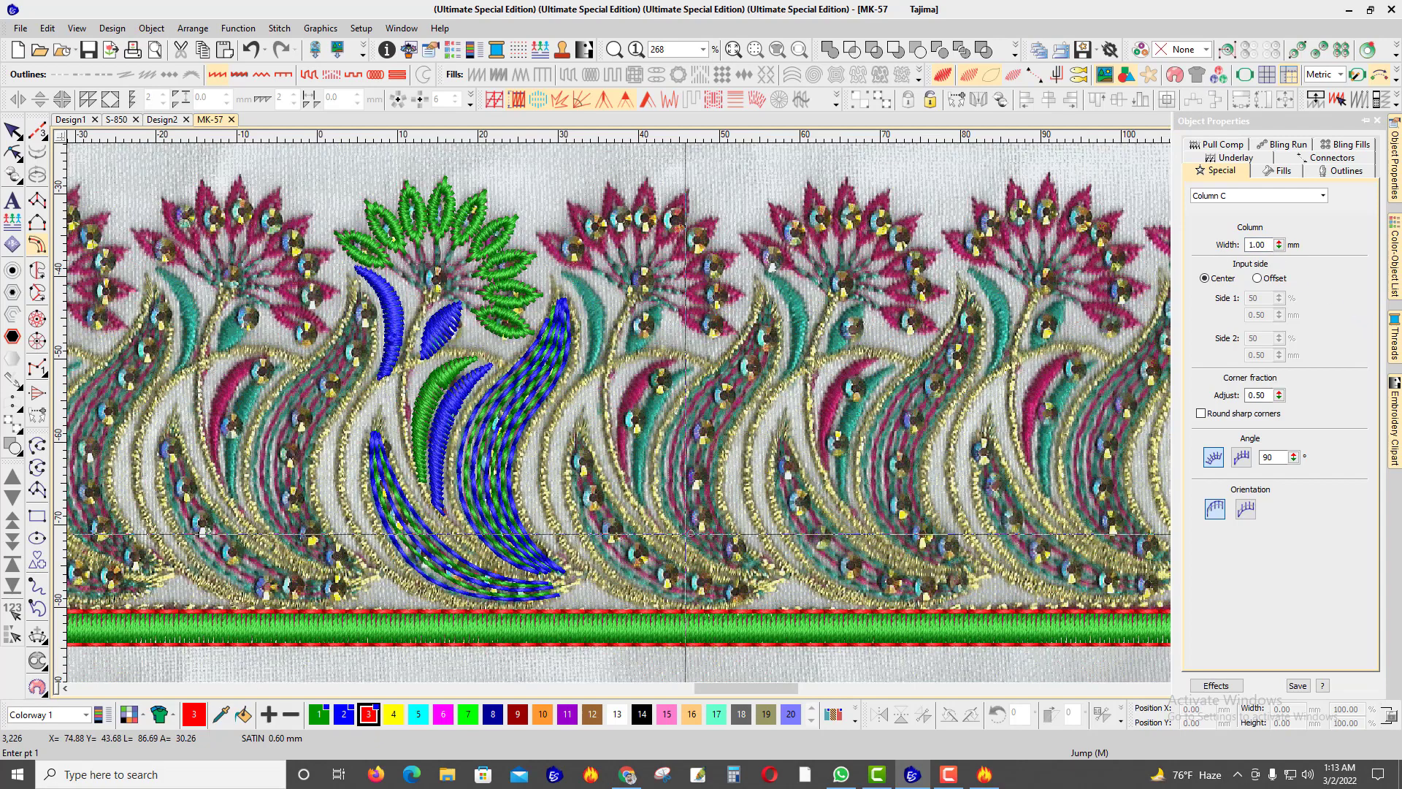
scroll(569, 661, up, 4)
scroll(718, 452, down, 4)
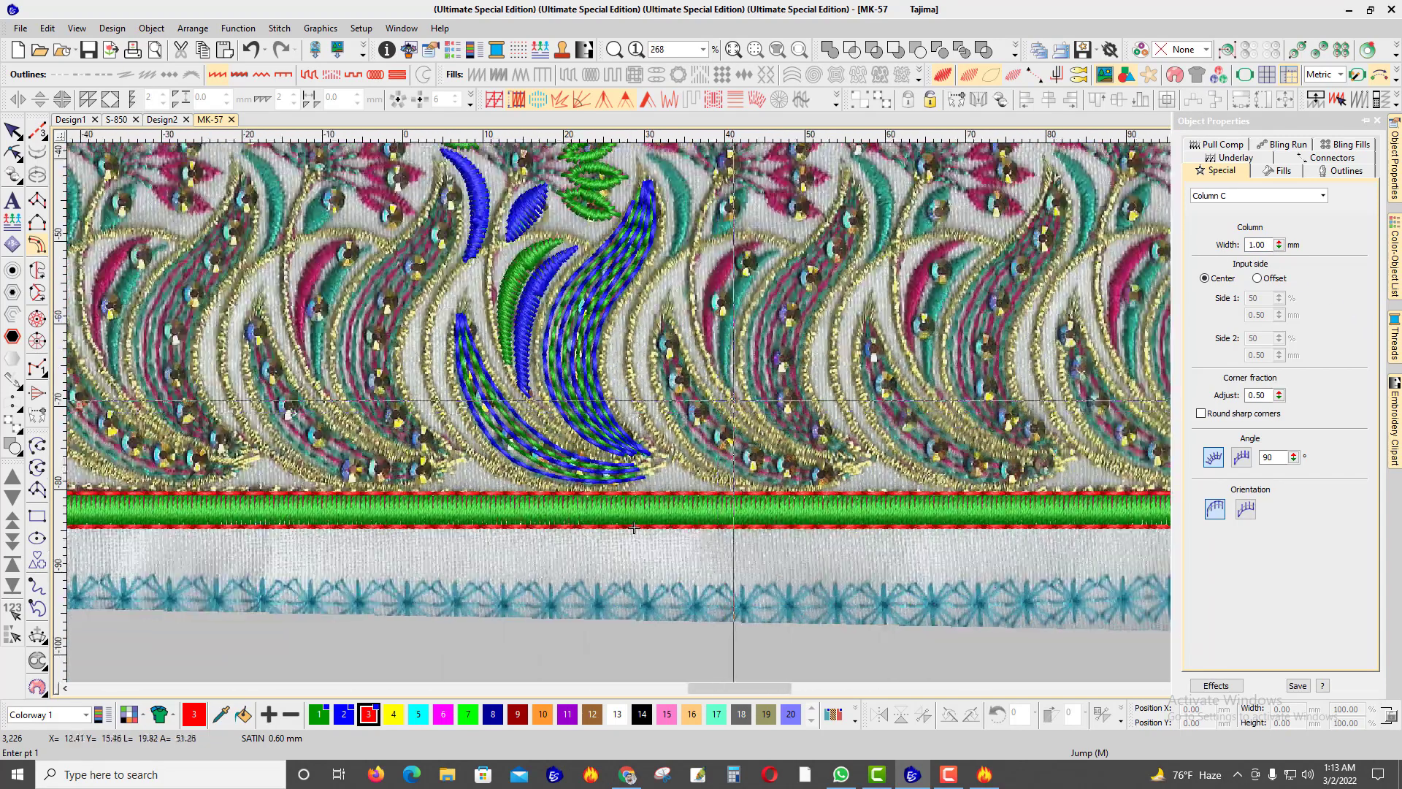
scroll(633, 527, up, 4)
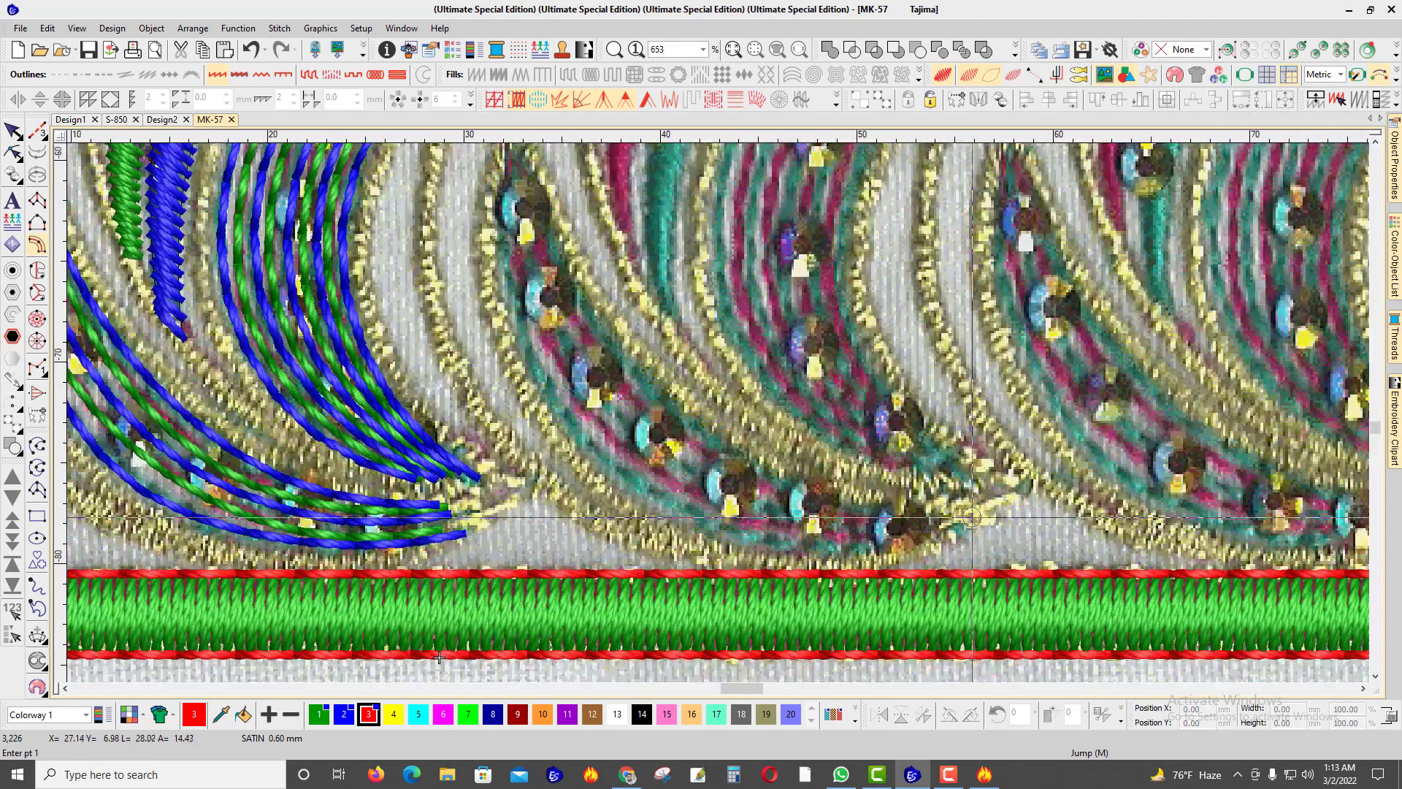
click(973, 514)
click(877, 564)
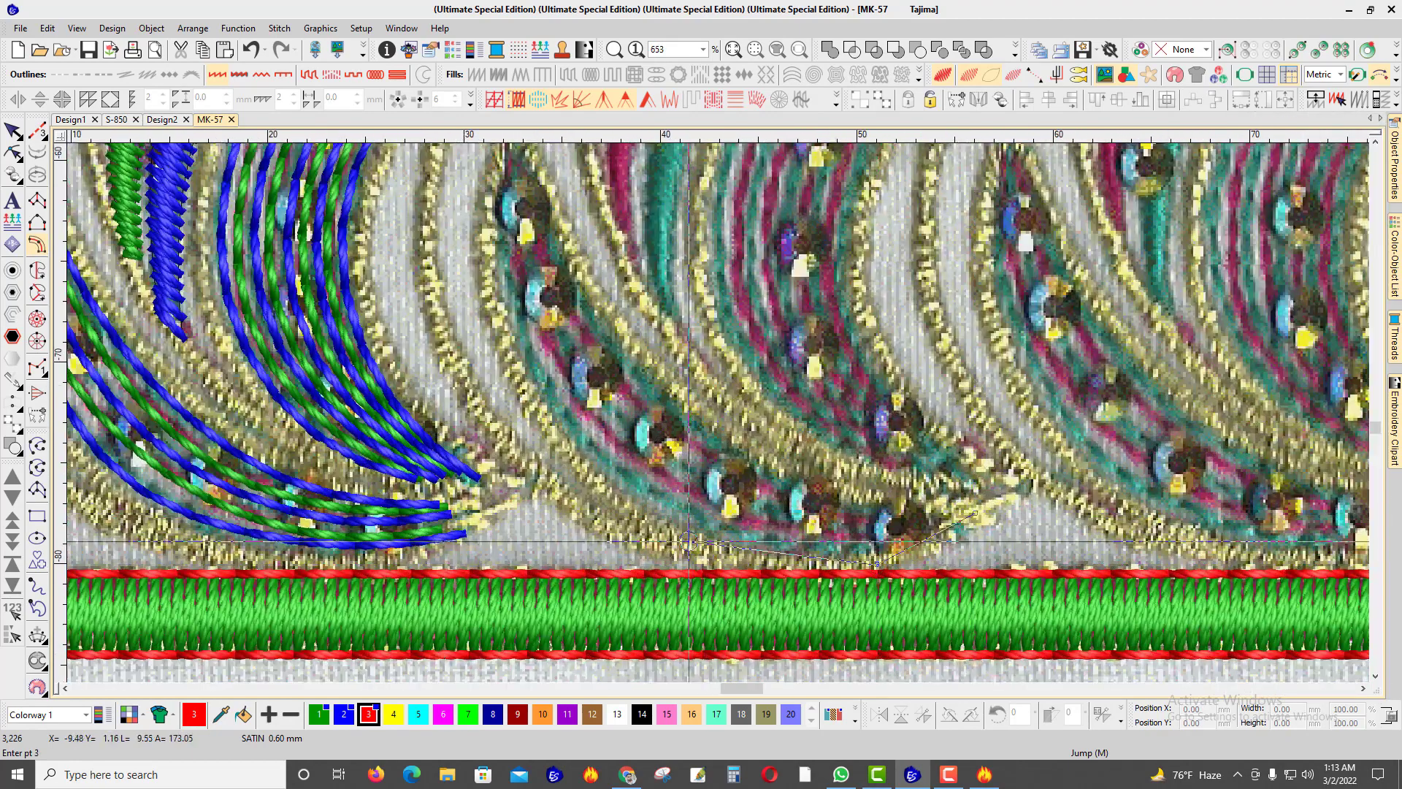
click(484, 289)
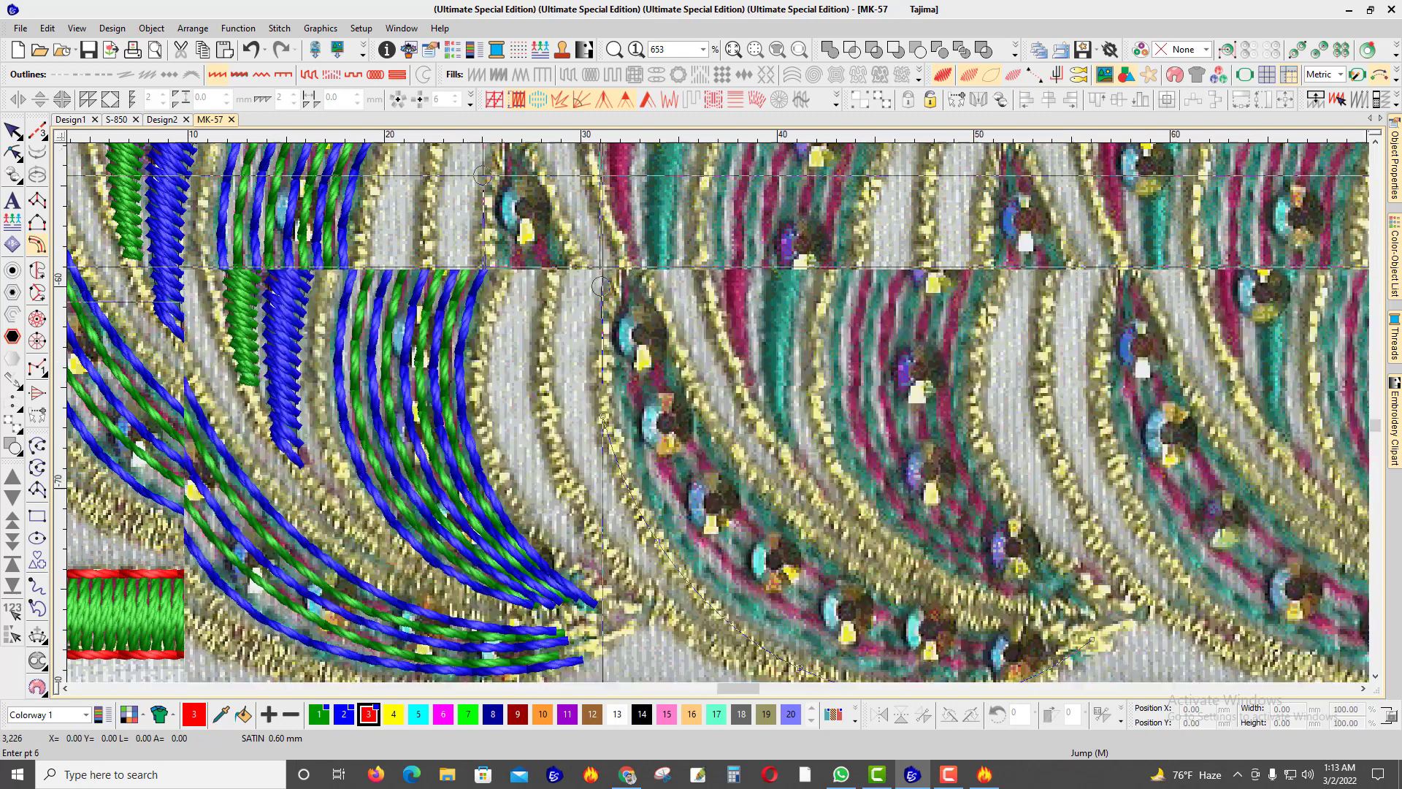
click(604, 313)
click(638, 230)
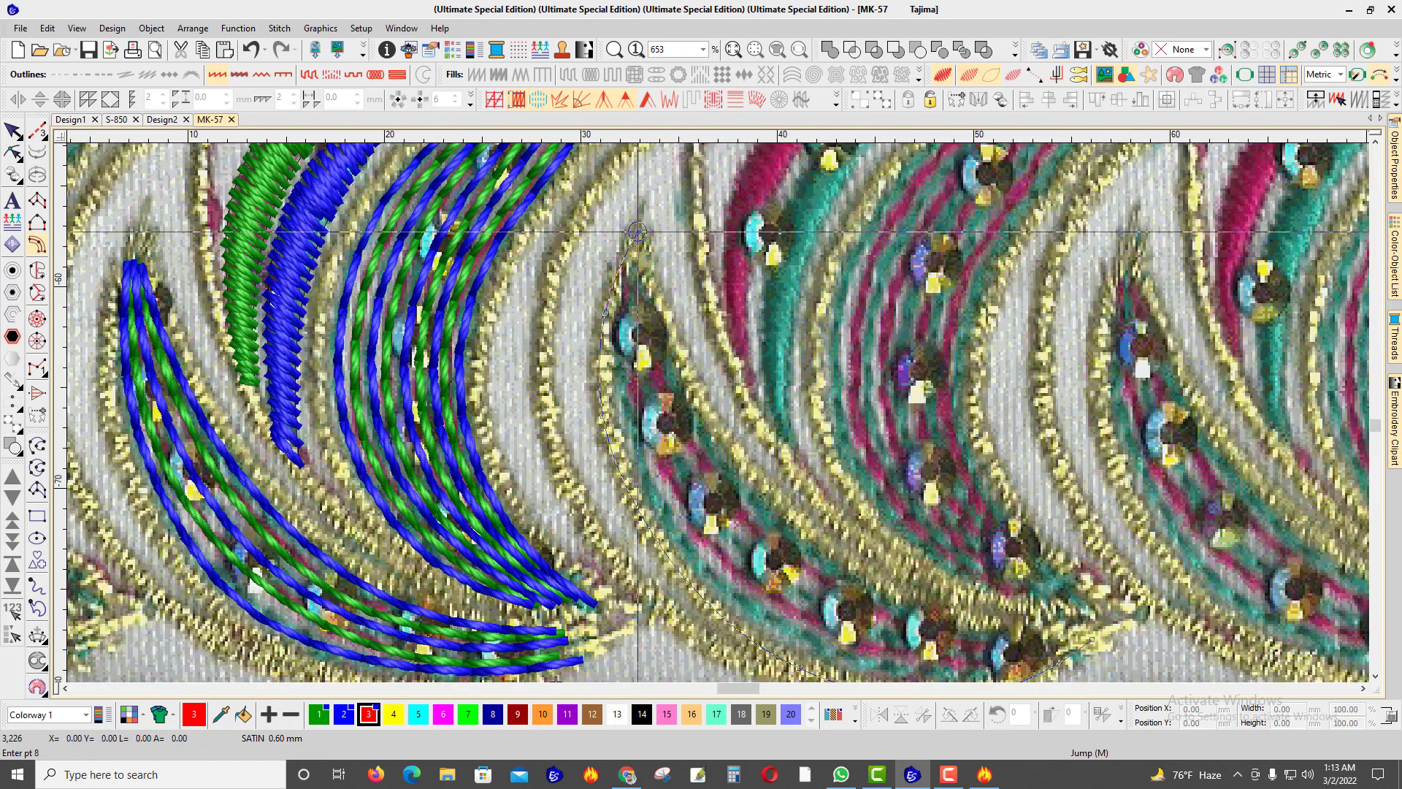
click(700, 395)
click(776, 498)
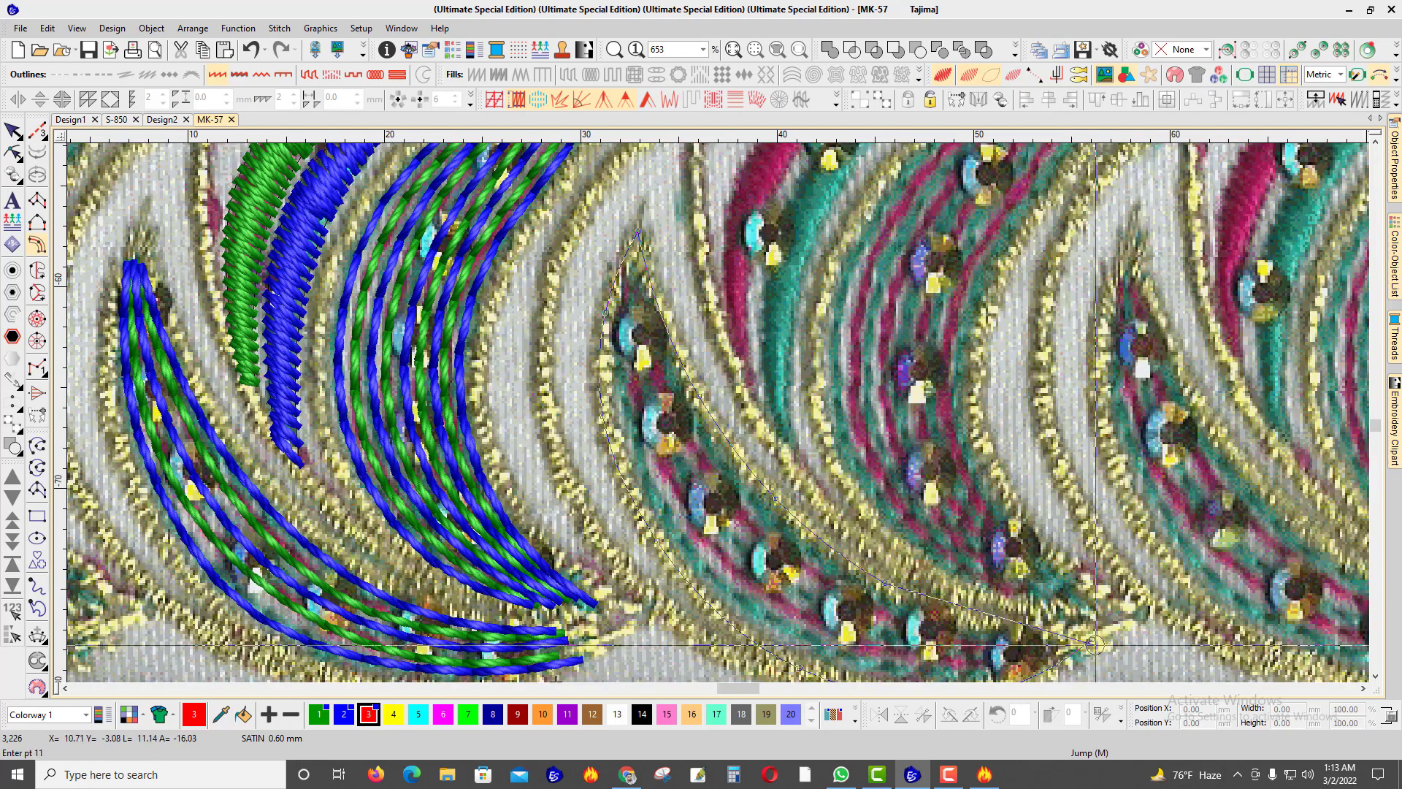
click(1093, 640)
key(Return)
scroll(876, 536, down, 2)
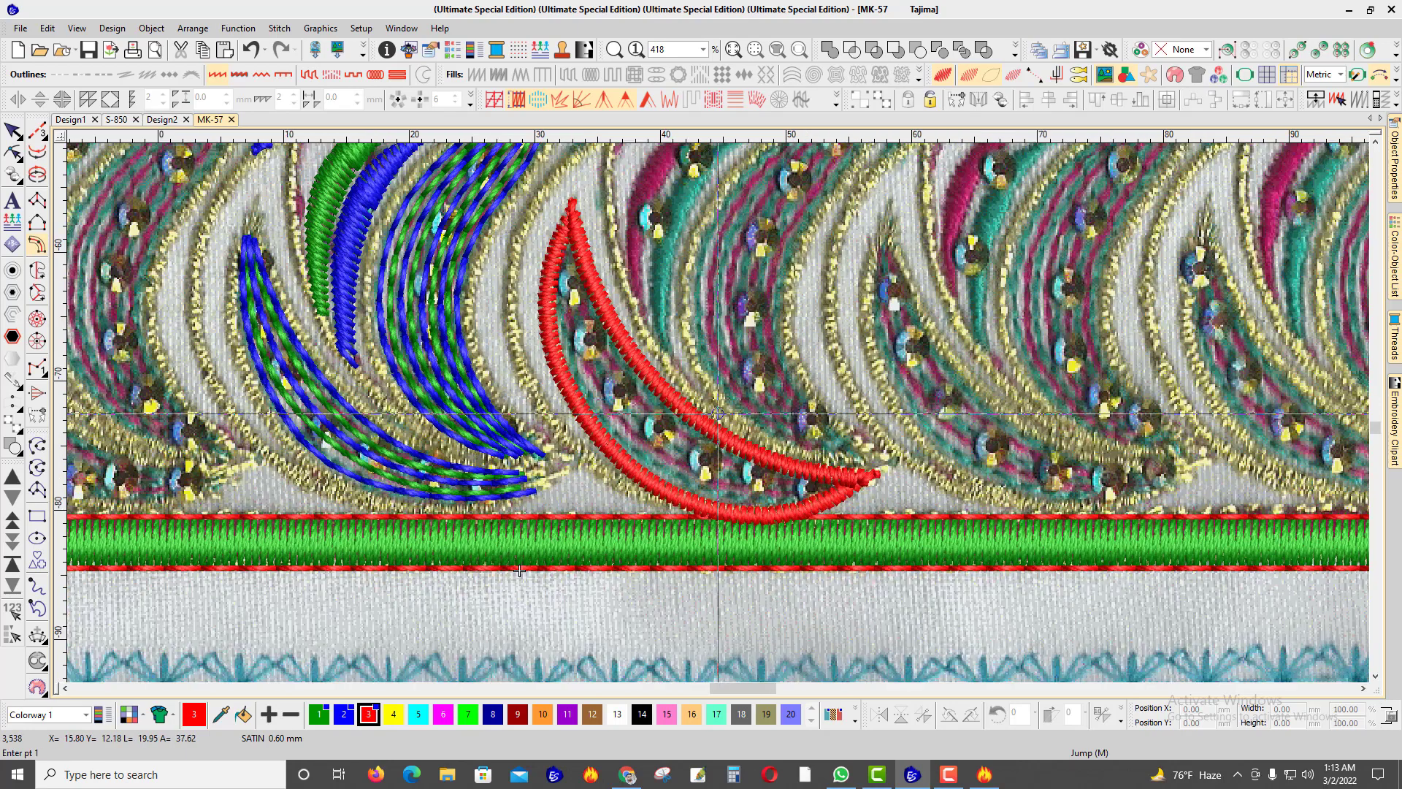
scroll(683, 413, up, 1)
scroll(718, 412, down, 2)
scroll(628, 379, up, 1)
key(Escape)
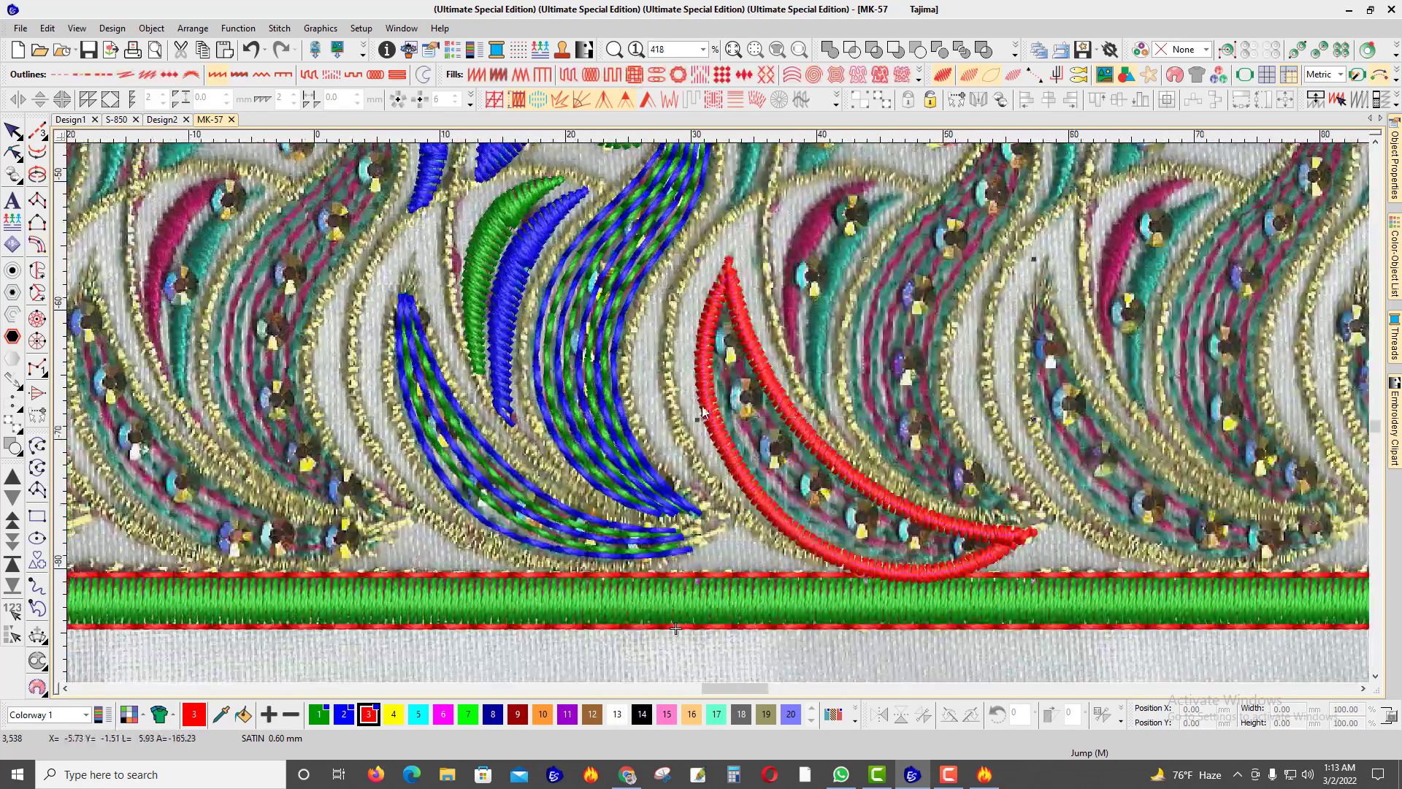
Step: Move the colour 3 leaf outline left onto the already digitized lower leaf and reshape its points to follow the gold edging
drag(706, 416, 391, 403)
key(s)
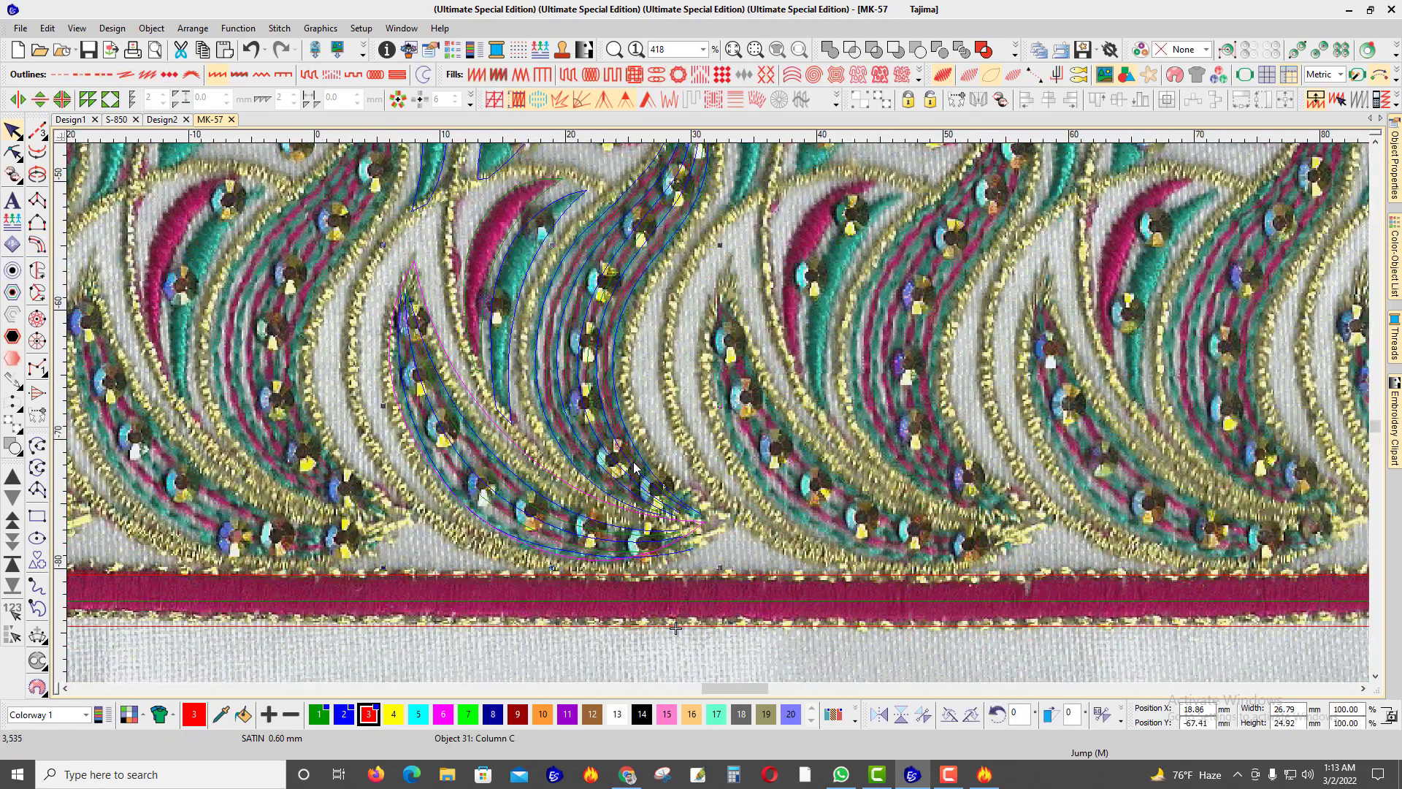
scroll(634, 468, up, 1)
key(h)
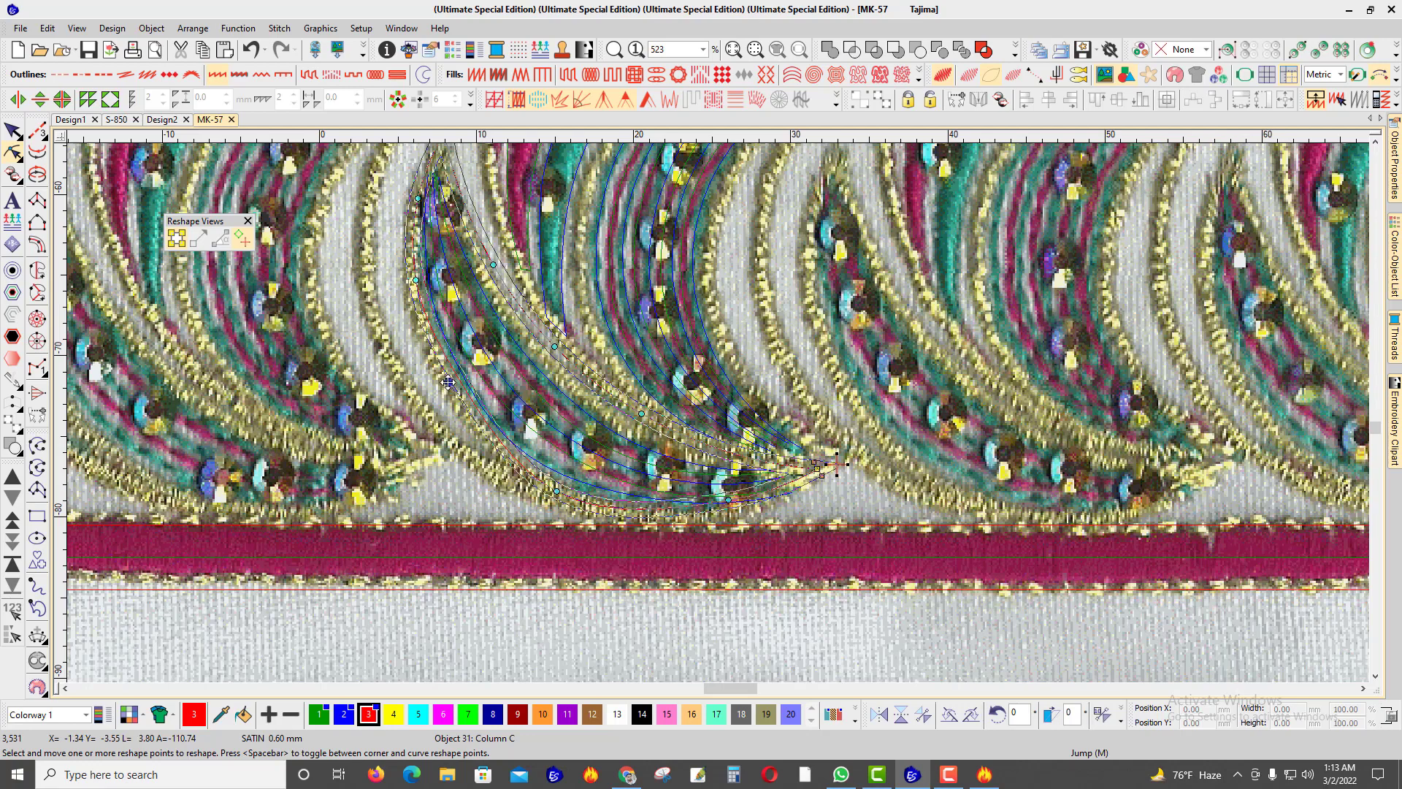
scroll(510, 380, down, 1)
scroll(717, 422, up, 1)
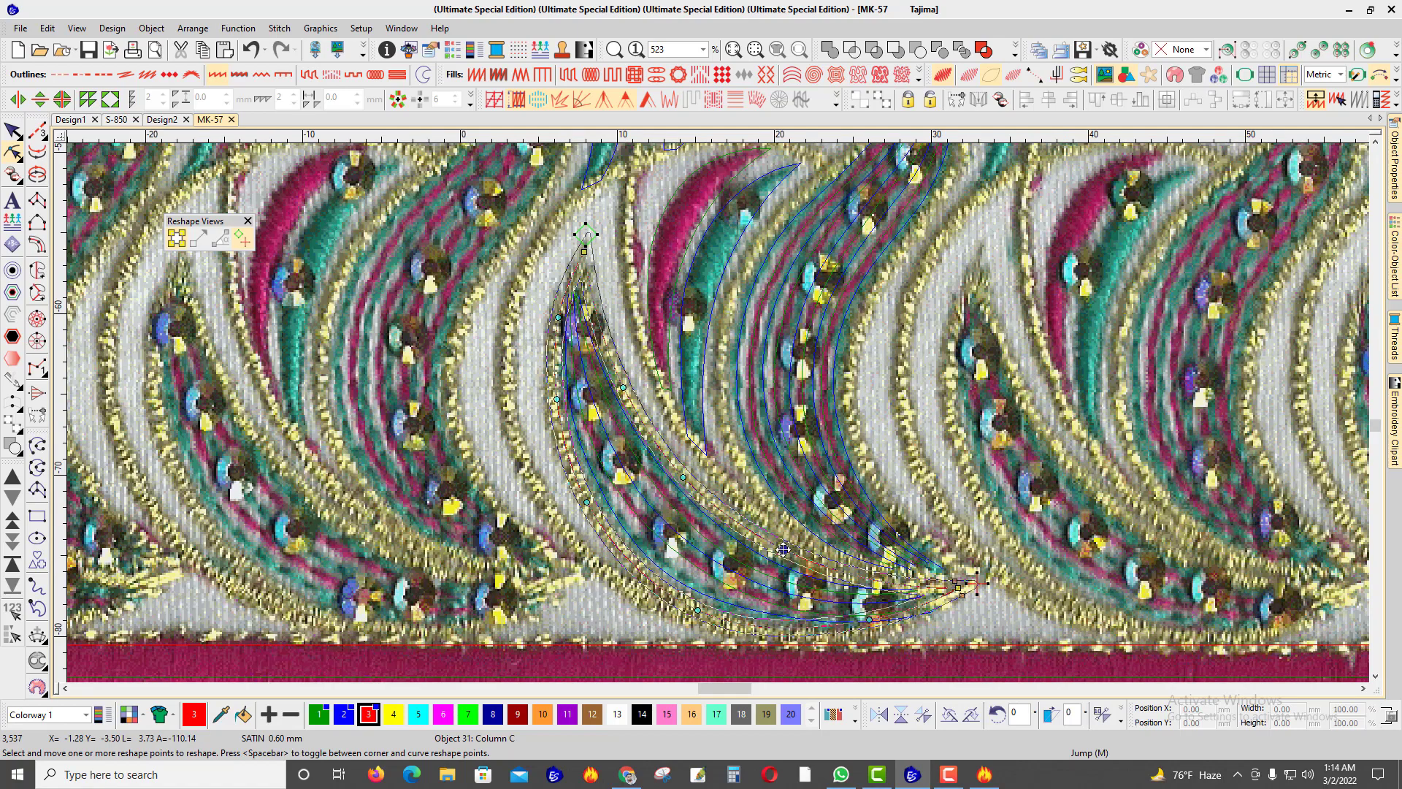
key(s)
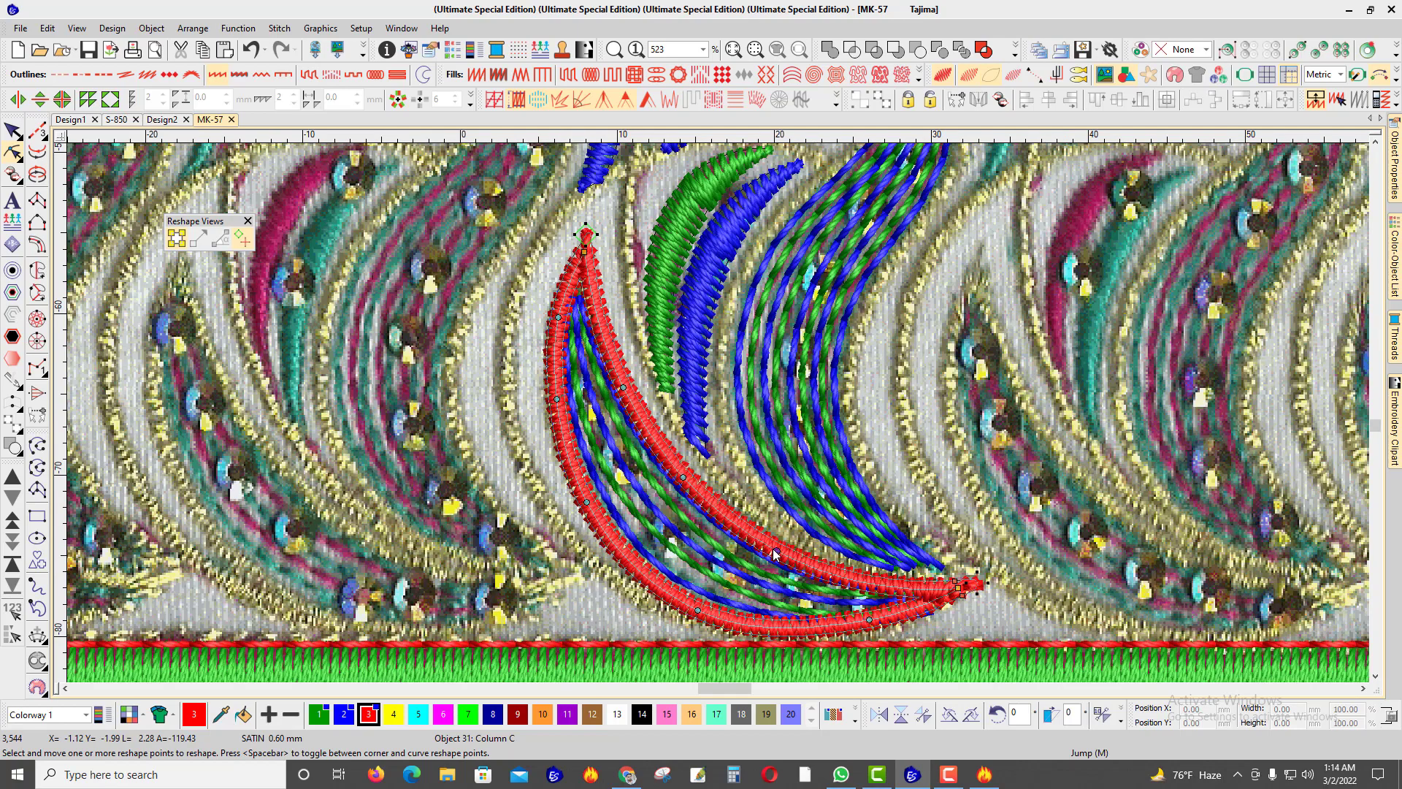
Step: Start a colour 3 Column C line beneath the lower leaf and trace the outer gold curve up past the leaf's tip
scroll(775, 554, down, 1)
key(Escape)
scroll(704, 409, up, 2)
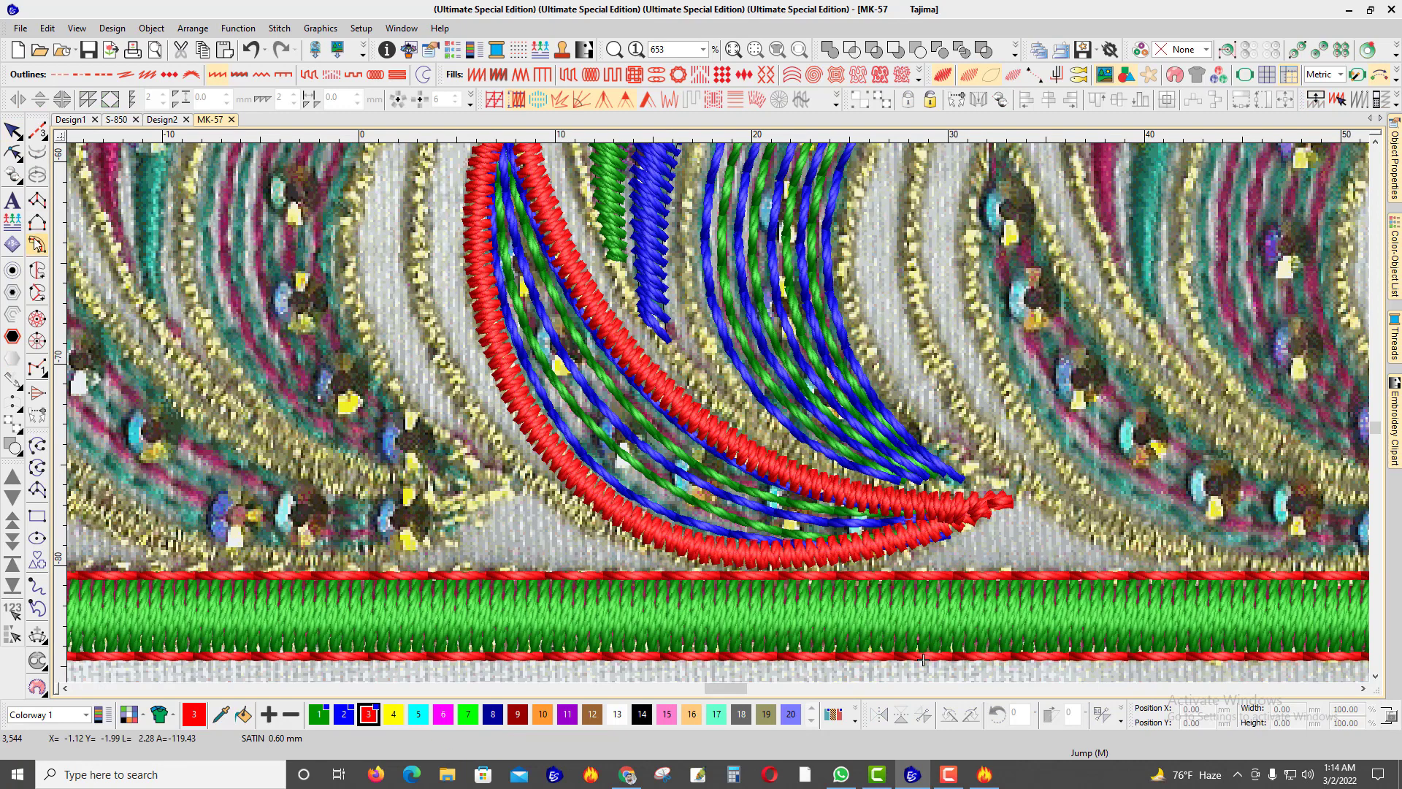
key(c)
click(721, 555)
right_click(574, 511)
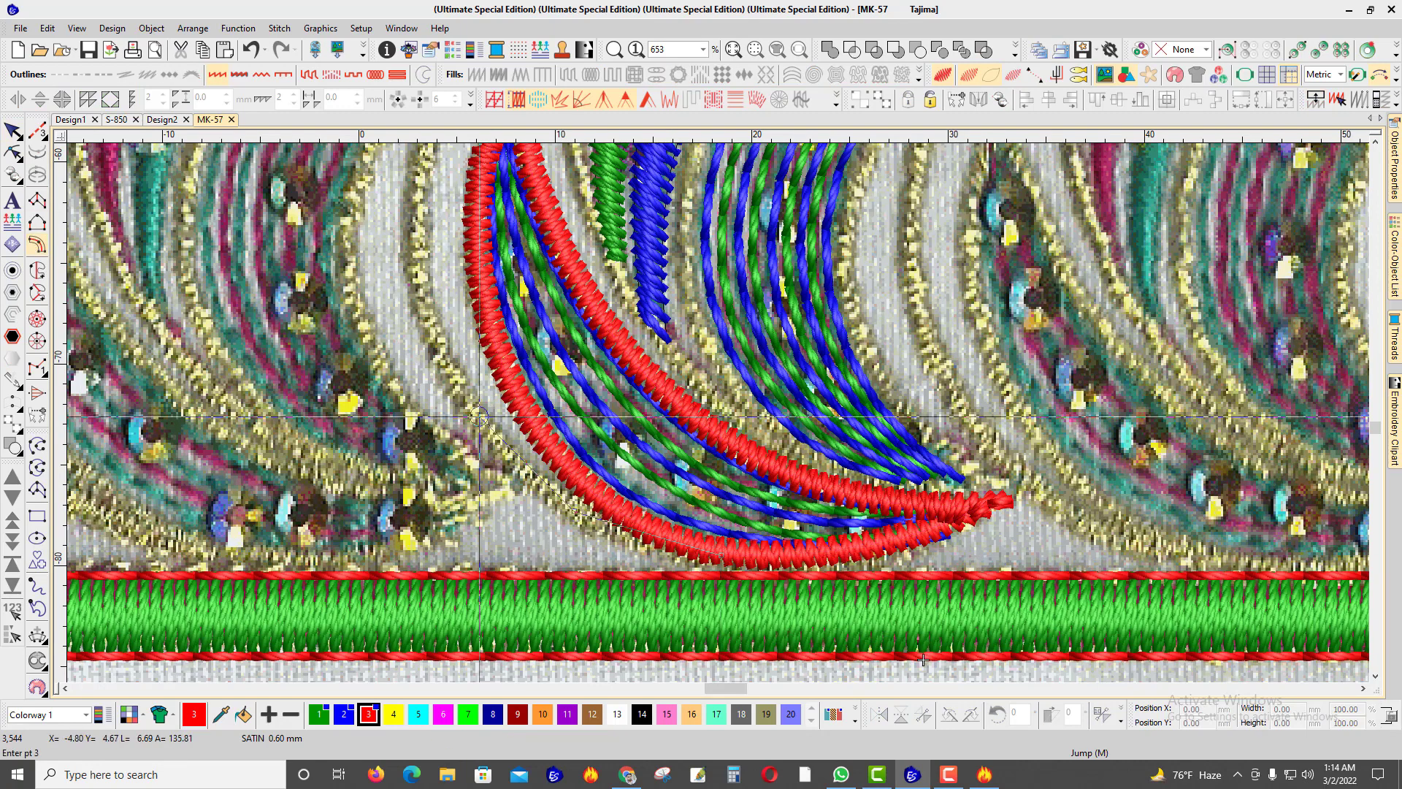
right_click(468, 407)
right_click(415, 282)
middle_click(562, 290)
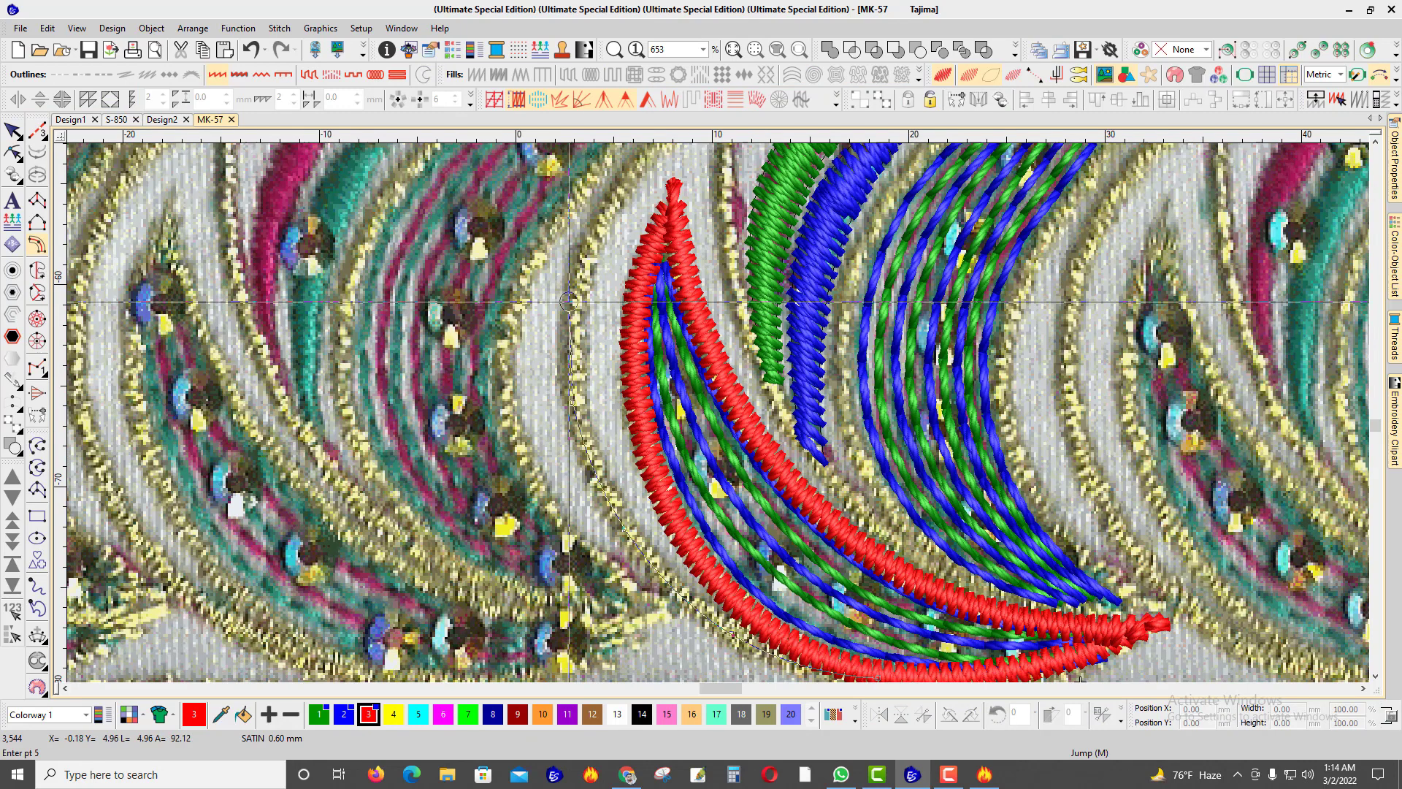
right_click(574, 304)
middle_click(681, 284)
right_click(655, 322)
middle_click(742, 286)
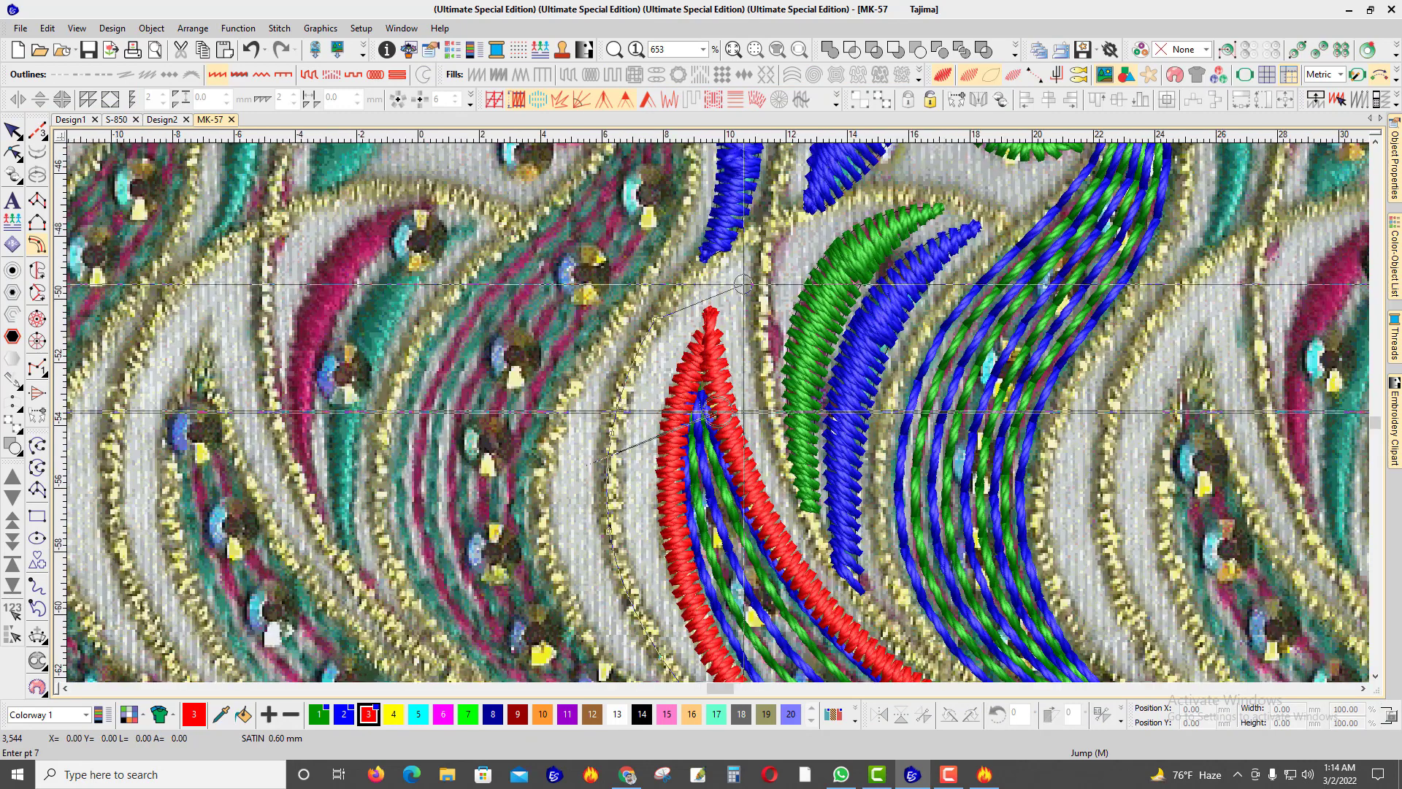
Step: Continue the outer colour 3 curve along the gold edging over the two petals and finish it at the large S-shaped leaf
scroll(717, 411, up, 2)
key(s)
right_click(688, 358)
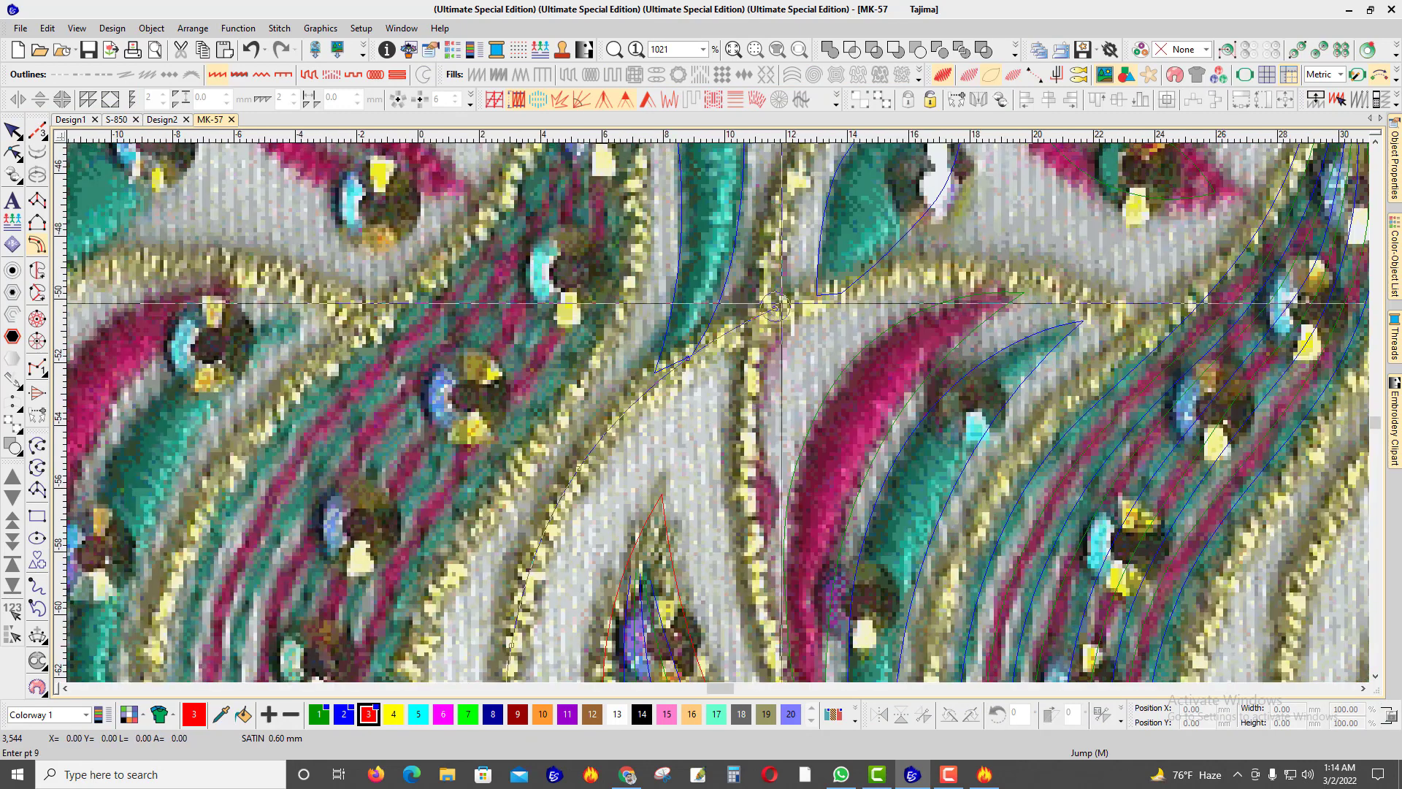
right_click(851, 283)
right_click(920, 272)
right_click(1029, 276)
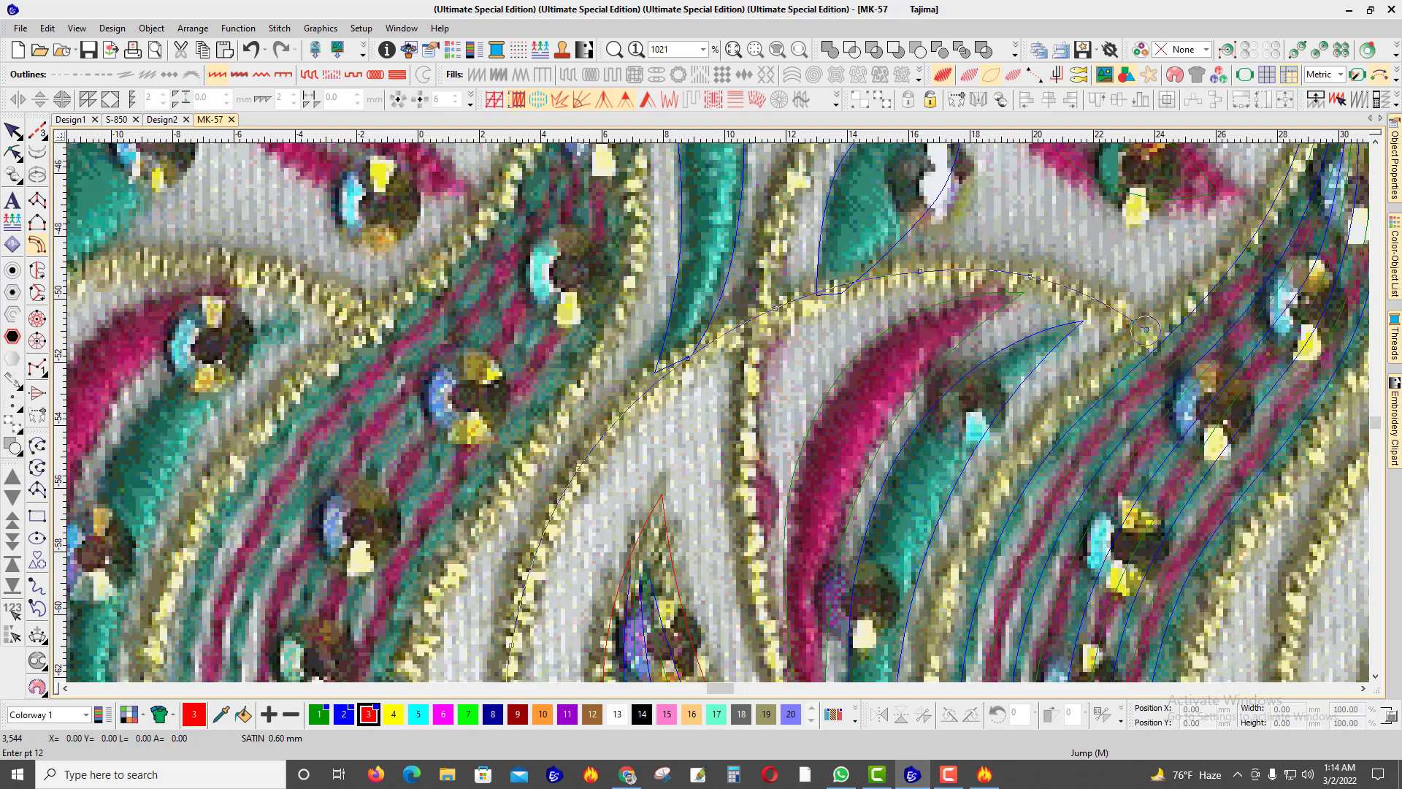
key(Return)
key(s)
scroll(1004, 432, down, 5)
Step: Start a colour 3 Column C outline at the S-shaped leaf's lower tip and trace its right edge upward
scroll(716, 547, up, 2)
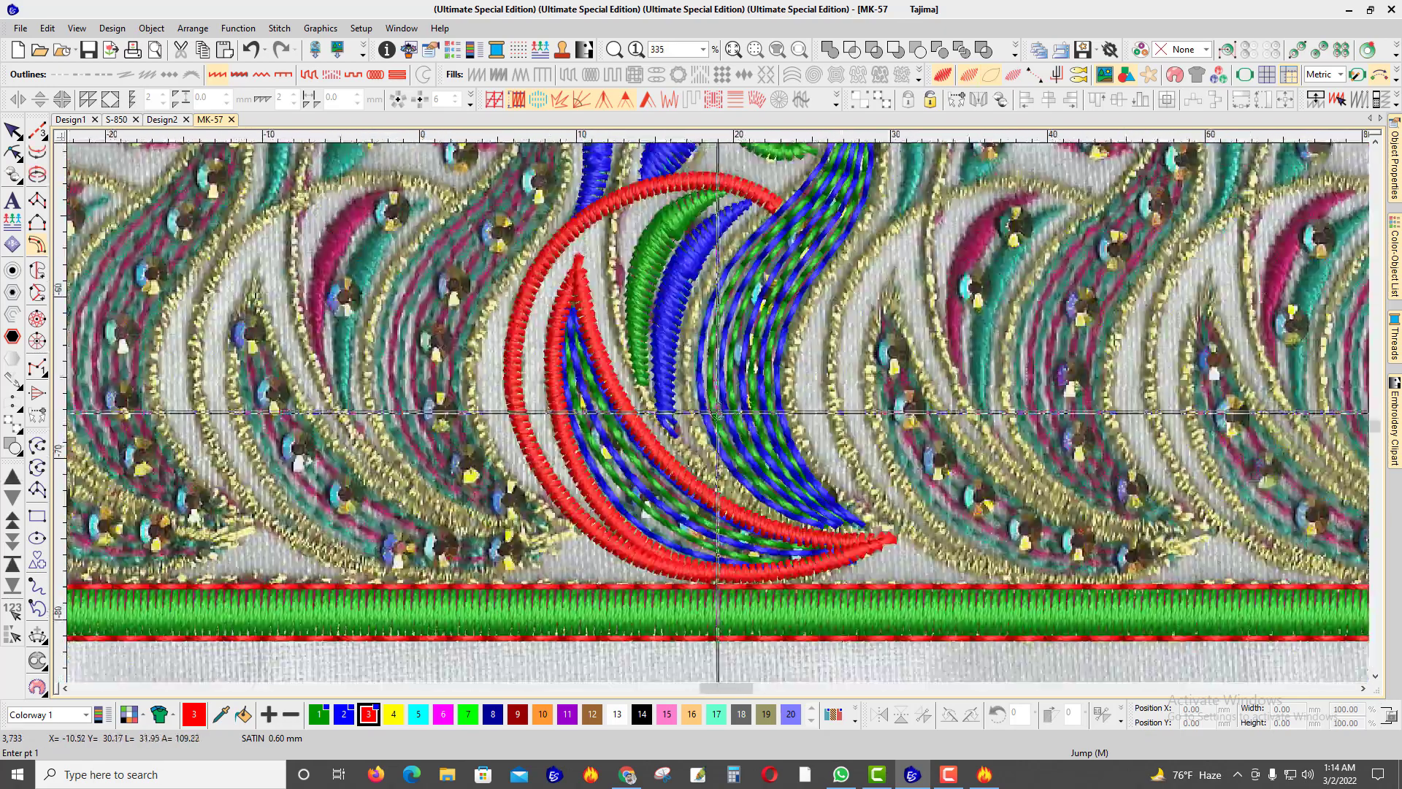
scroll(732, 503, up, 1)
key(s)
key(s)
scroll(847, 446, up, 2)
key(s)
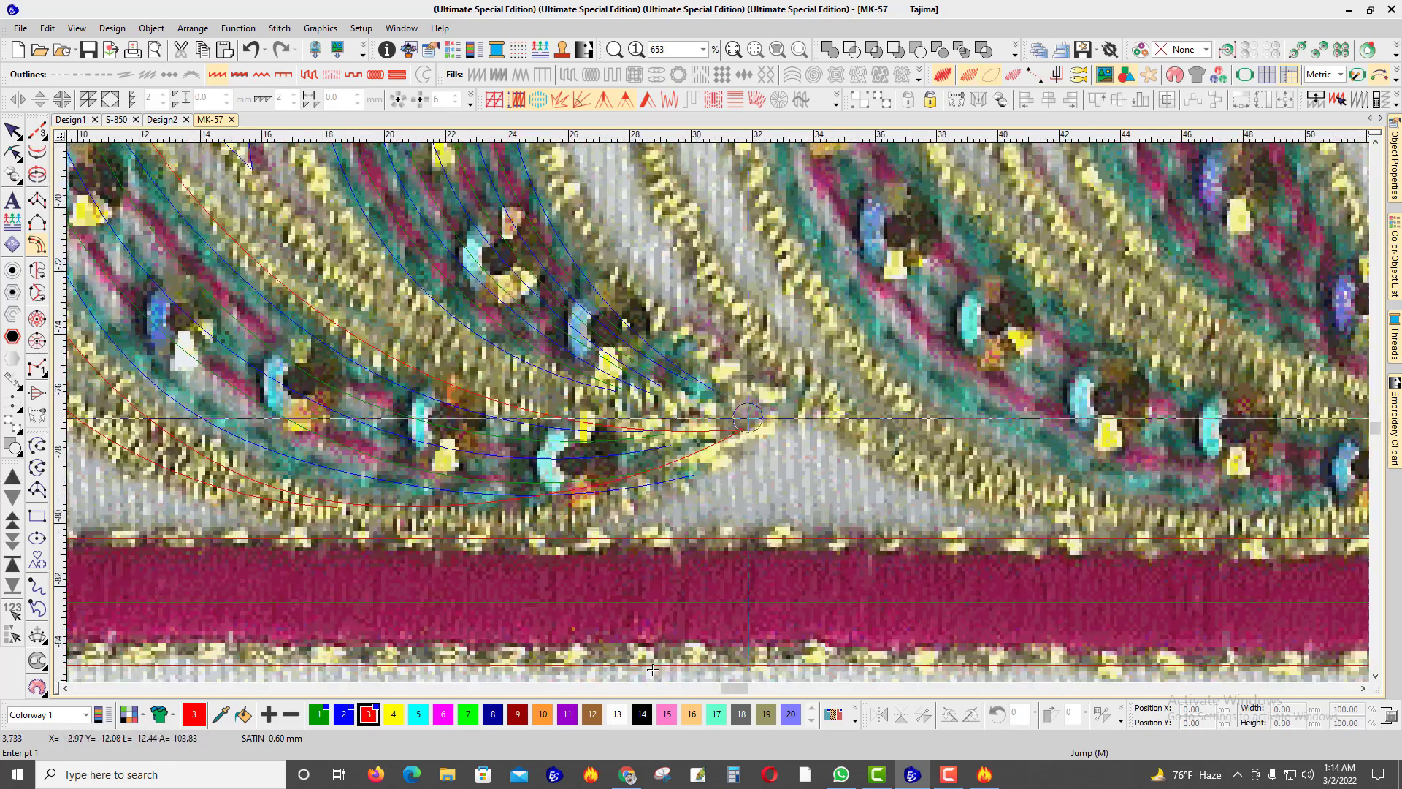
click(747, 398)
right_click(616, 279)
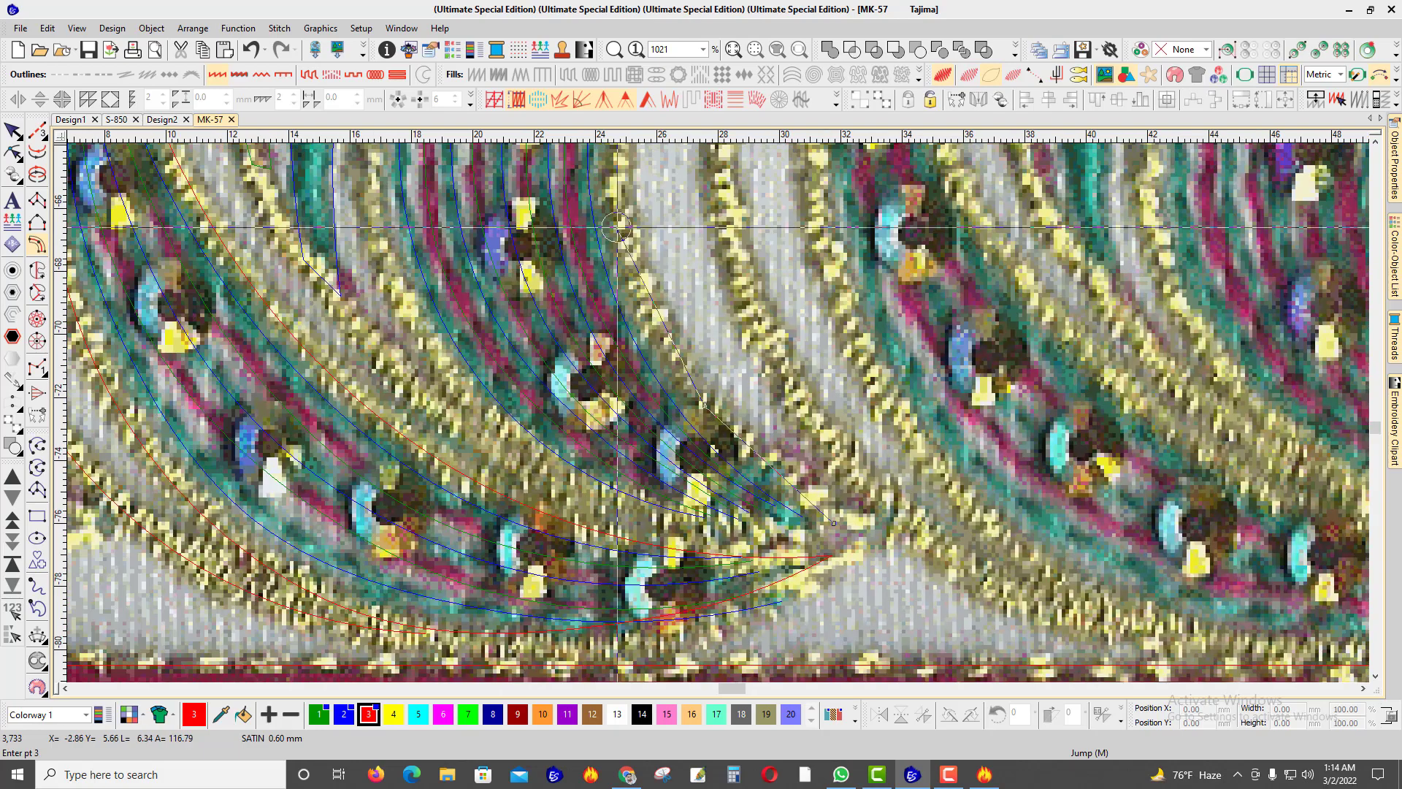
right_click(622, 235)
right_click(686, 231)
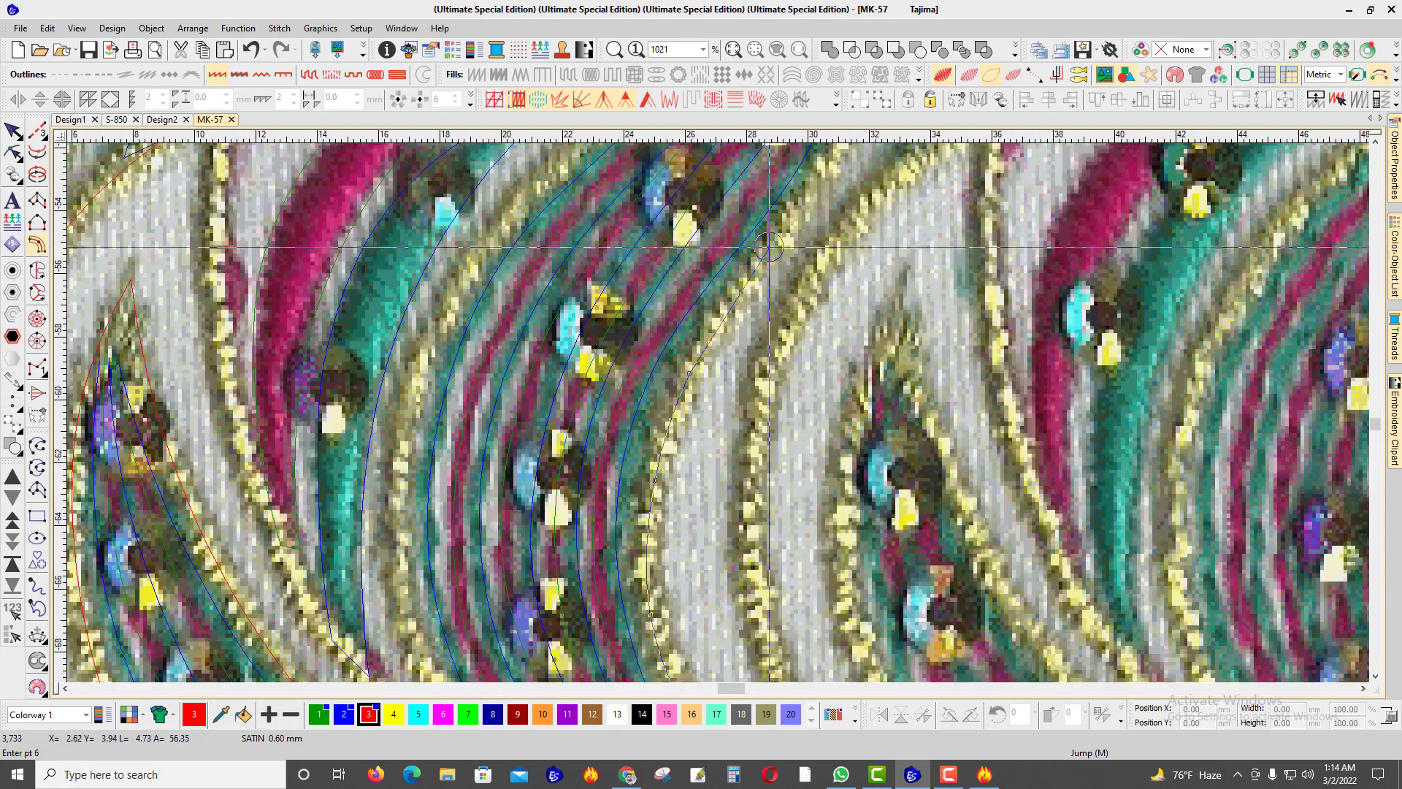
right_click(765, 247)
right_click(763, 283)
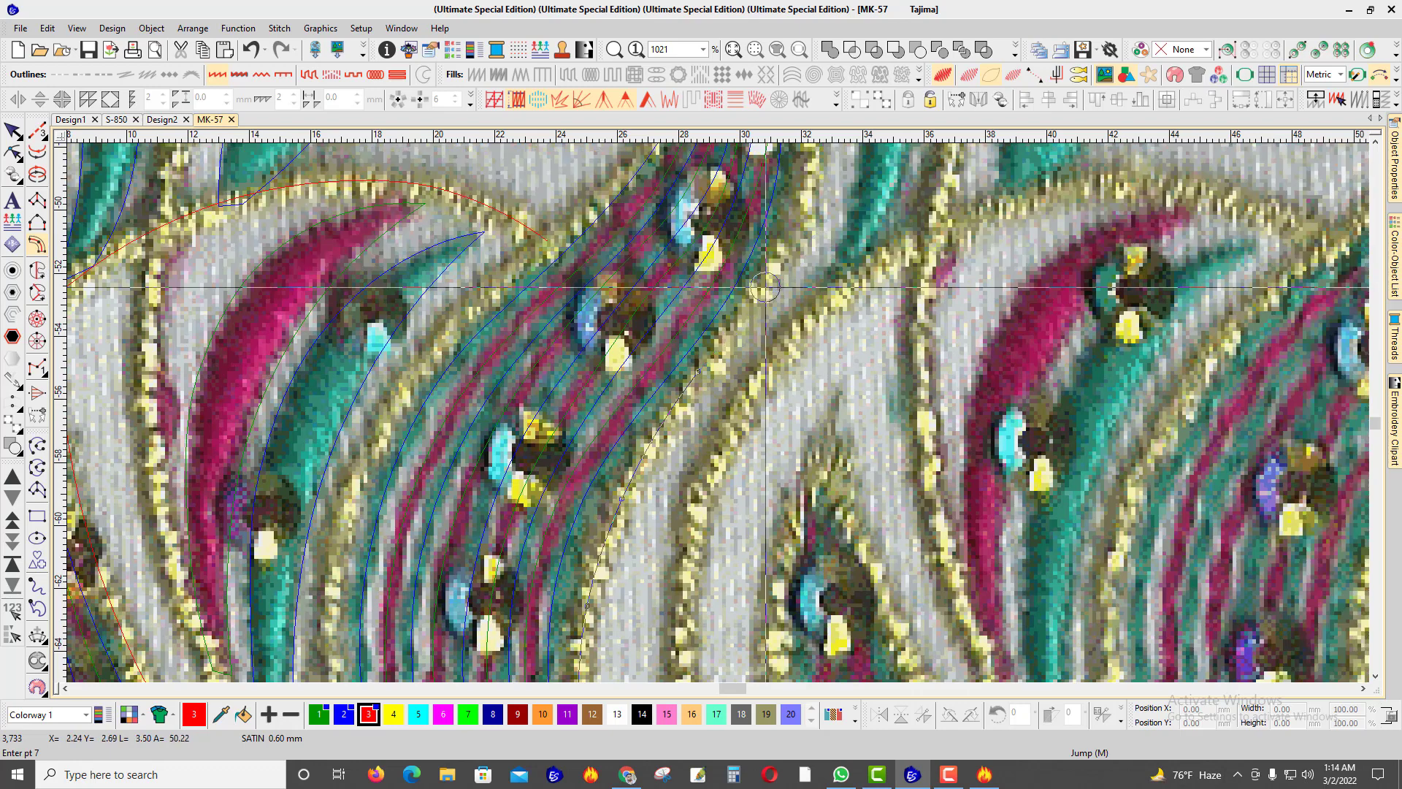
right_click(759, 312)
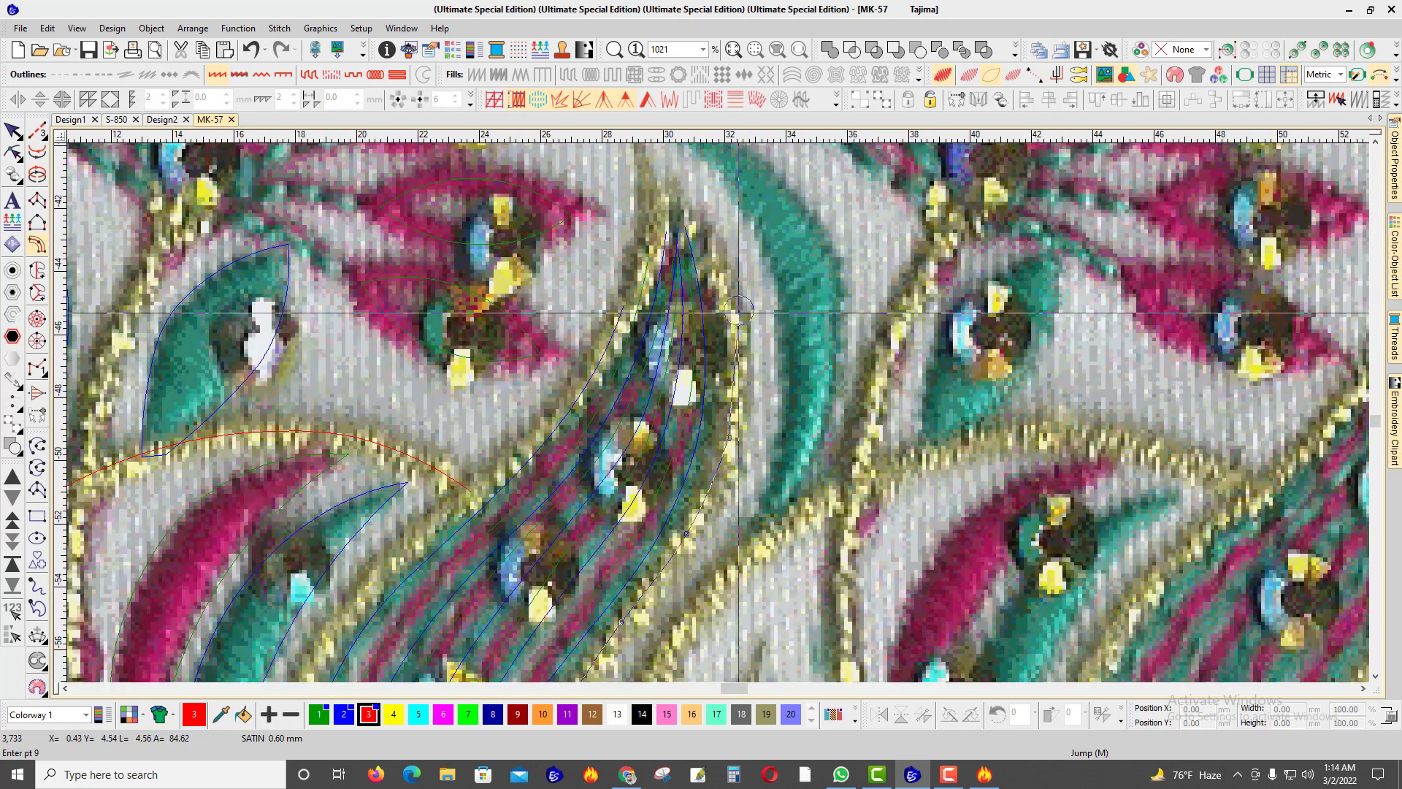
Step: Carry the outline around the S-shaped leaf's upper tip and down the upper part of its left edge
right_click(729, 320)
right_click(700, 243)
right_click(656, 189)
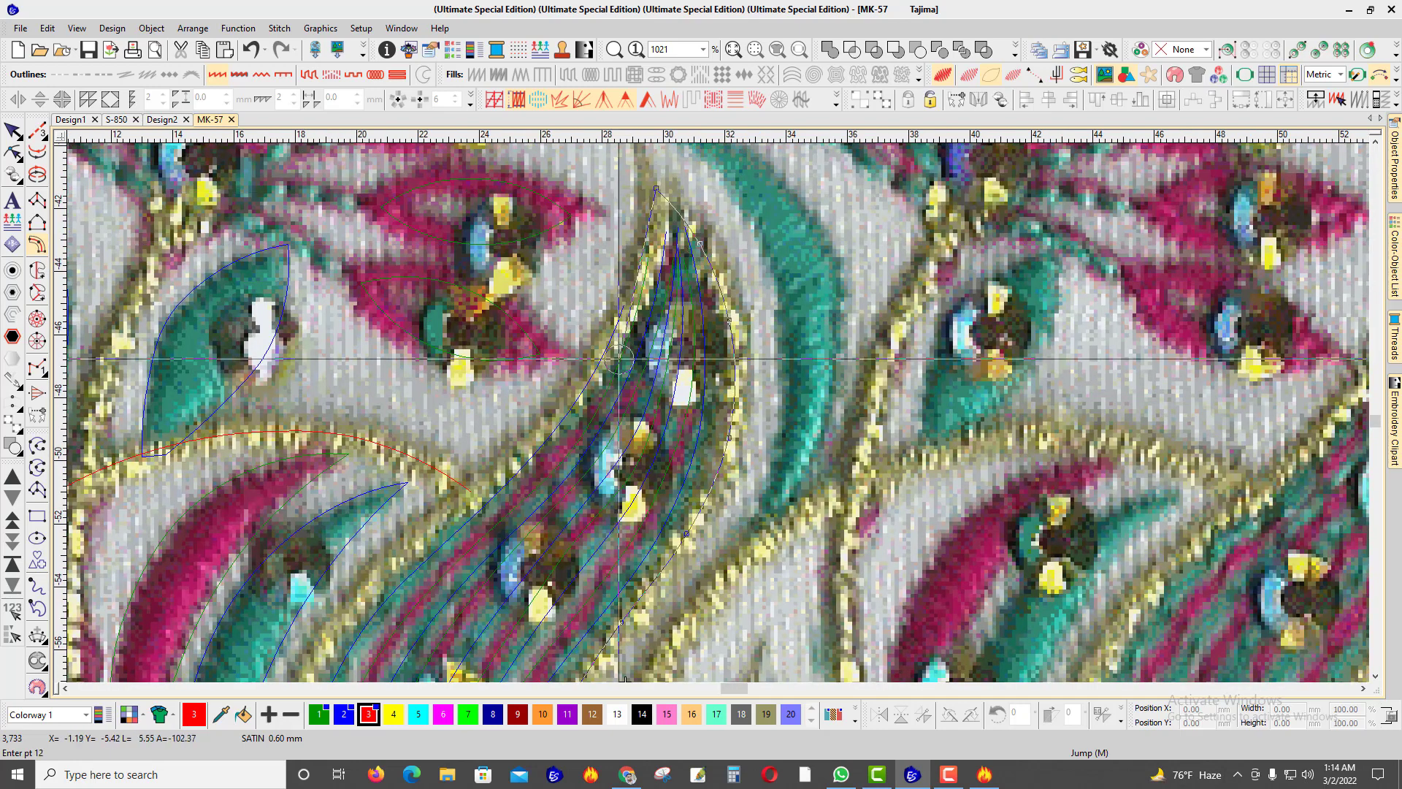
right_click(621, 315)
right_click(562, 413)
right_click(500, 470)
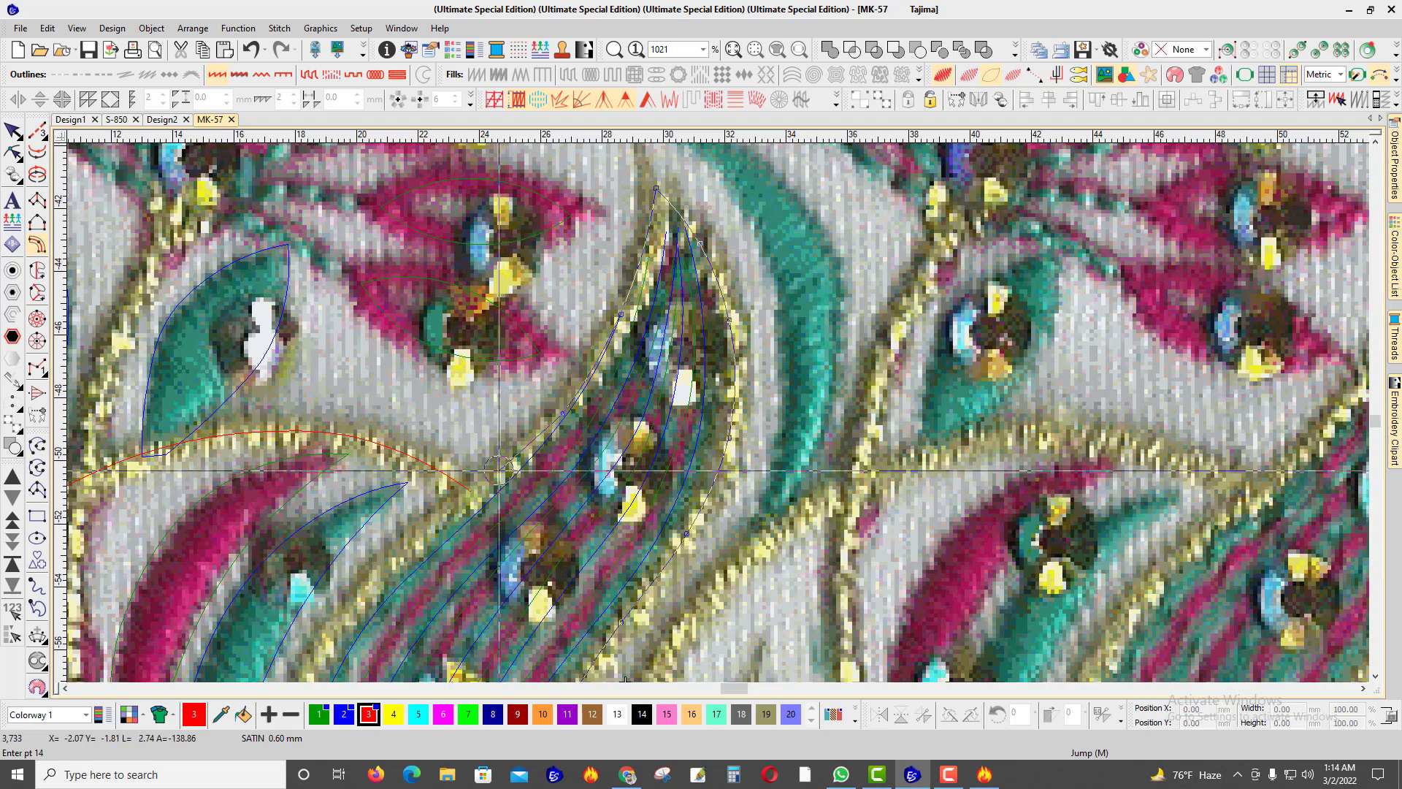
right_click(420, 543)
key(c)
right_click(315, 653)
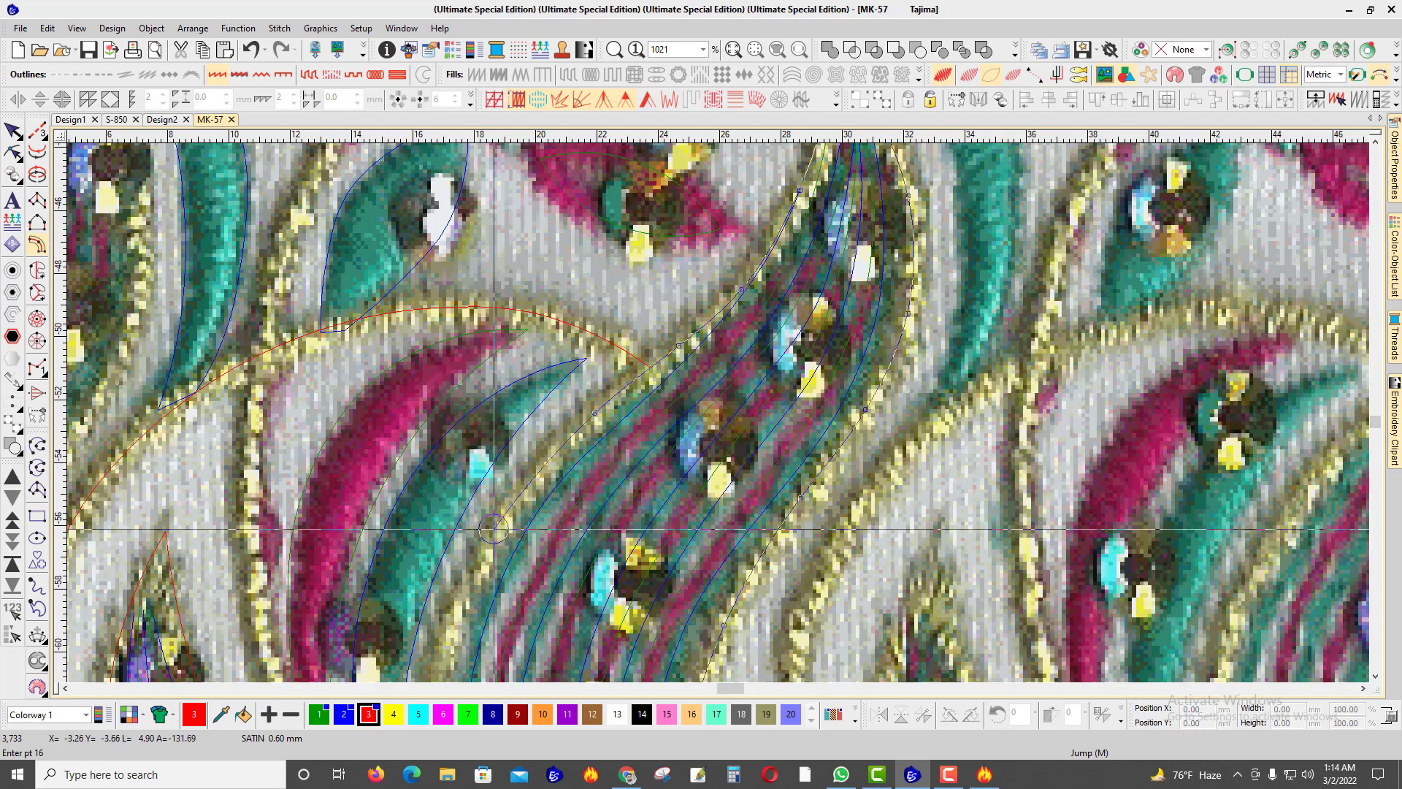
Step: Trace the rest of the S-shaped leaf's left edge to its lower tip and finish the Column C outline
key(c)
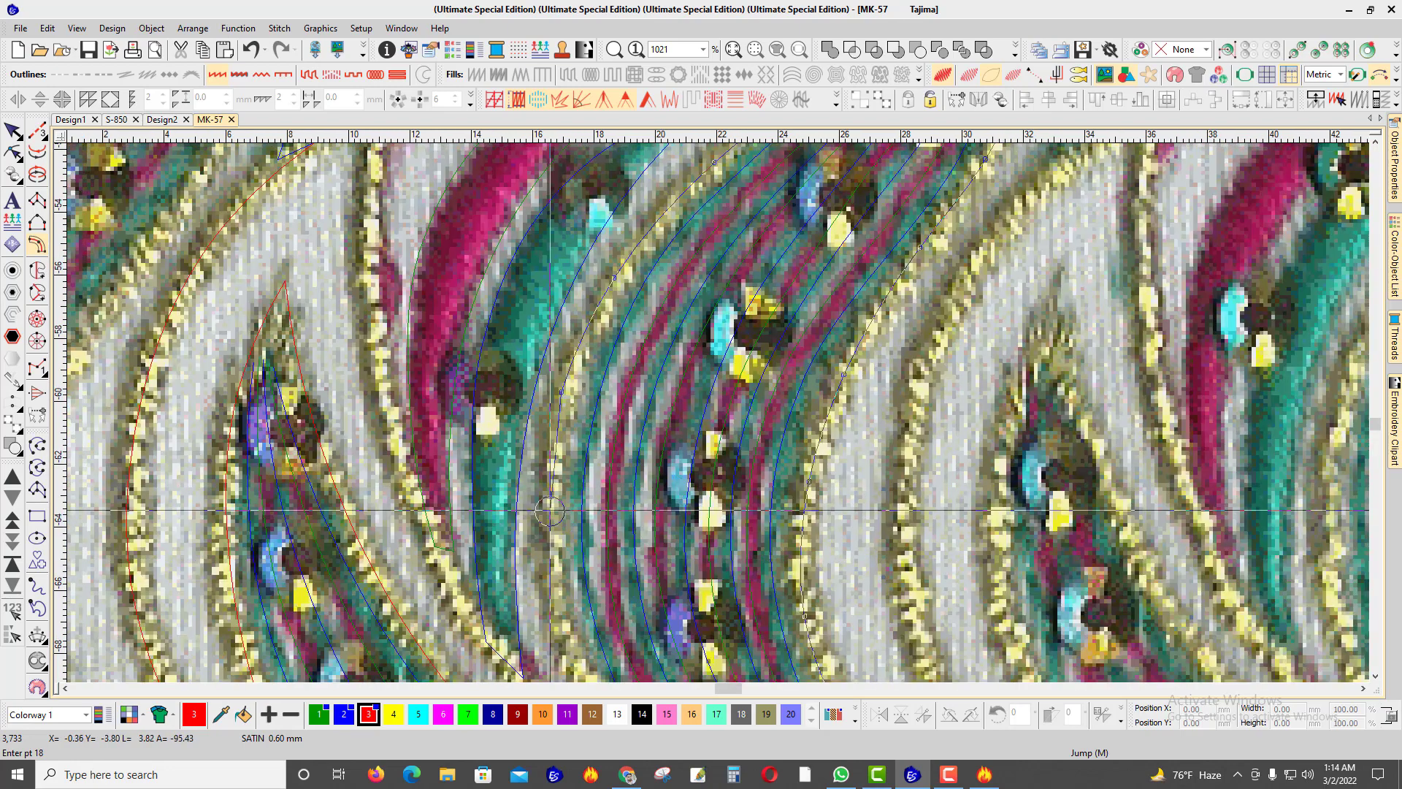
right_click(549, 510)
right_click(567, 643)
key(c)
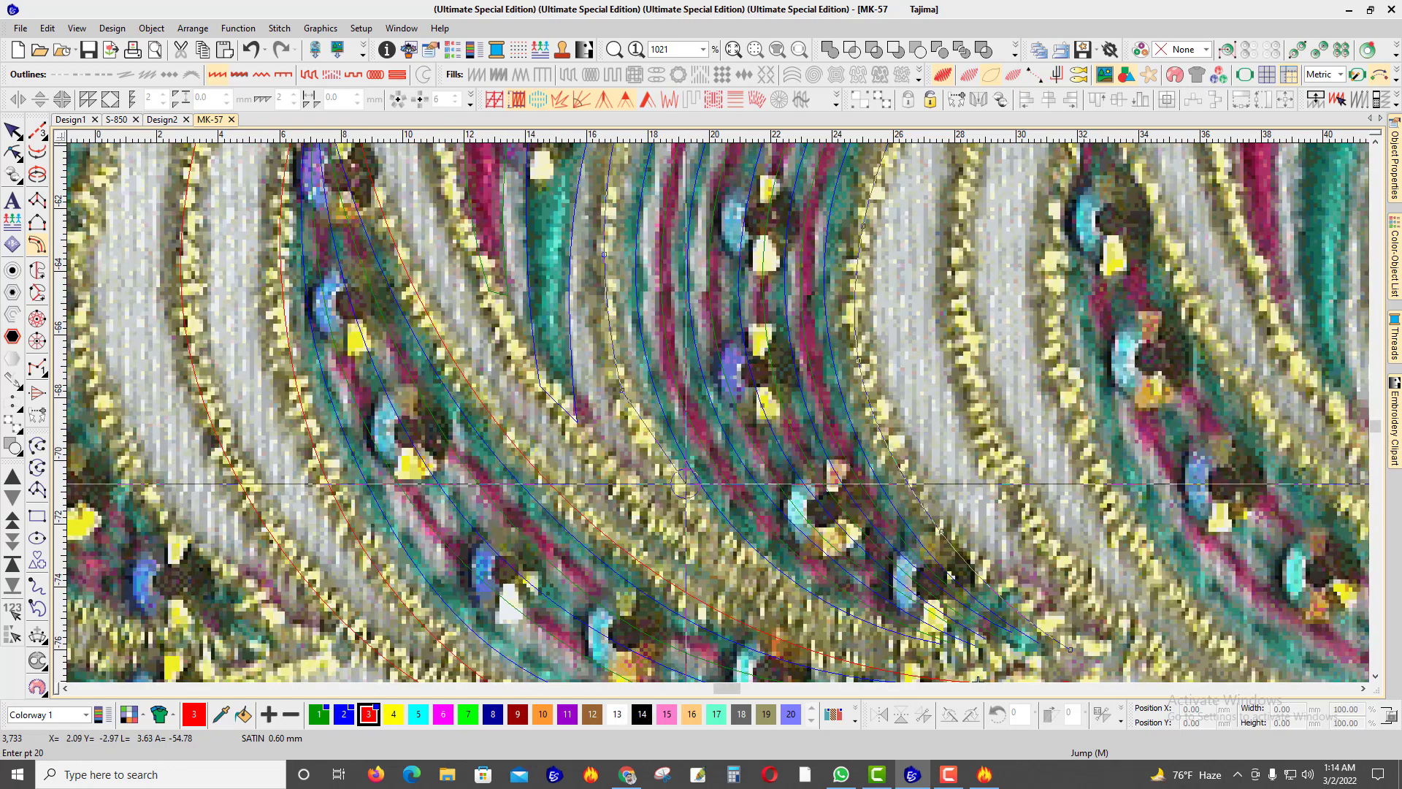
right_click(681, 494)
right_click(763, 580)
key(c)
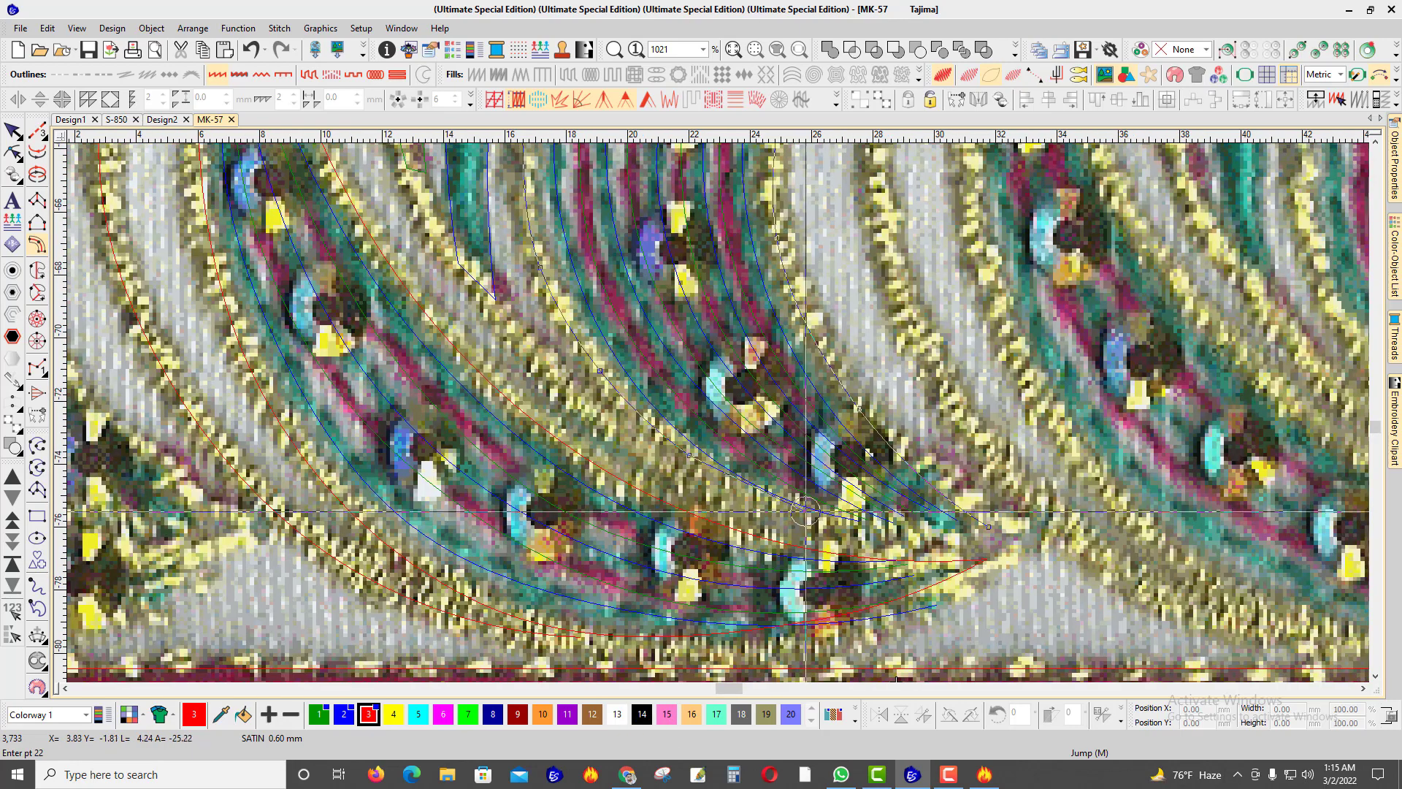
right_click(989, 526)
key(Return)
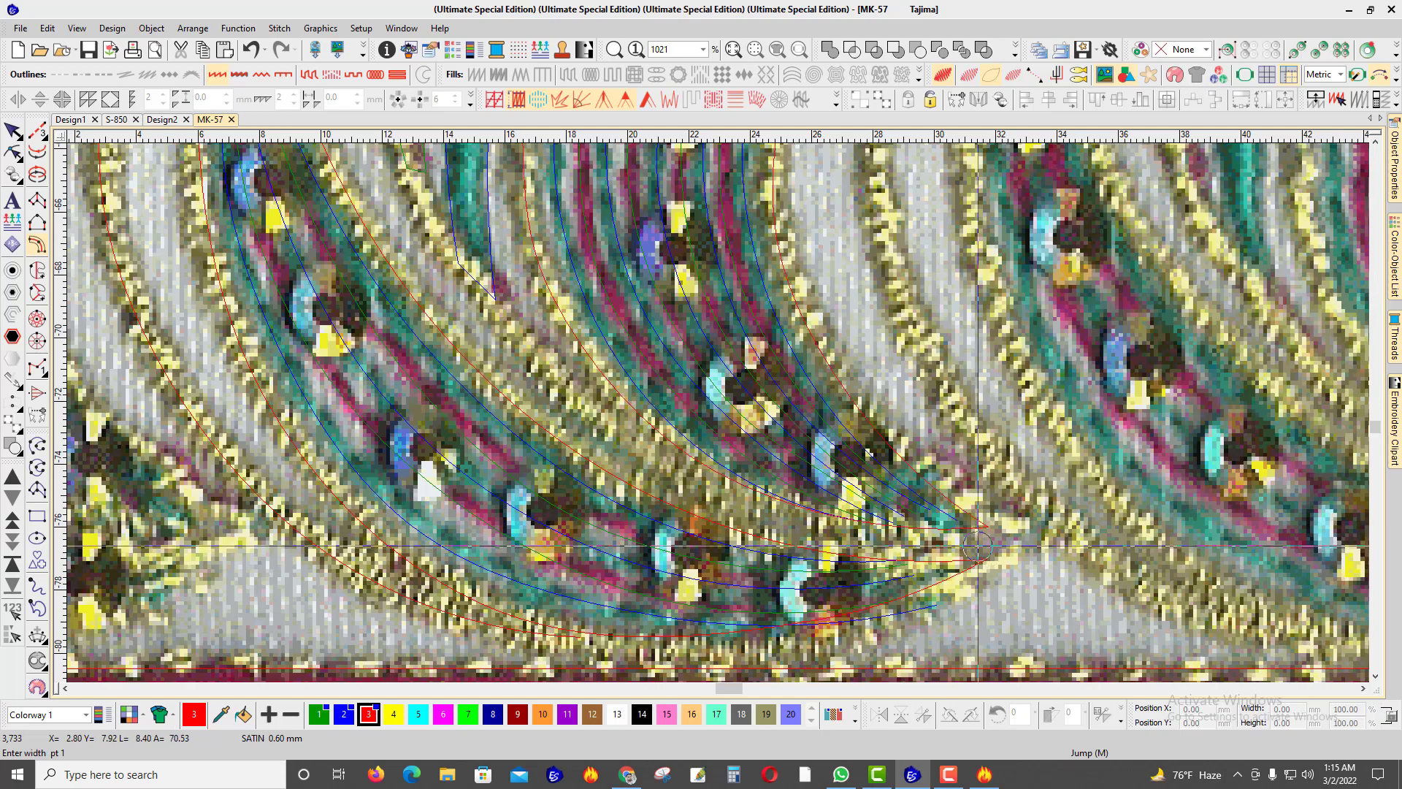
key(Return)
Step: Digitize the gold flower stem as a colour 3 Column C satin from beside the lower leaf up to the flower's centre
scroll(654, 398, down, 1)
scroll(635, 413, up, 1)
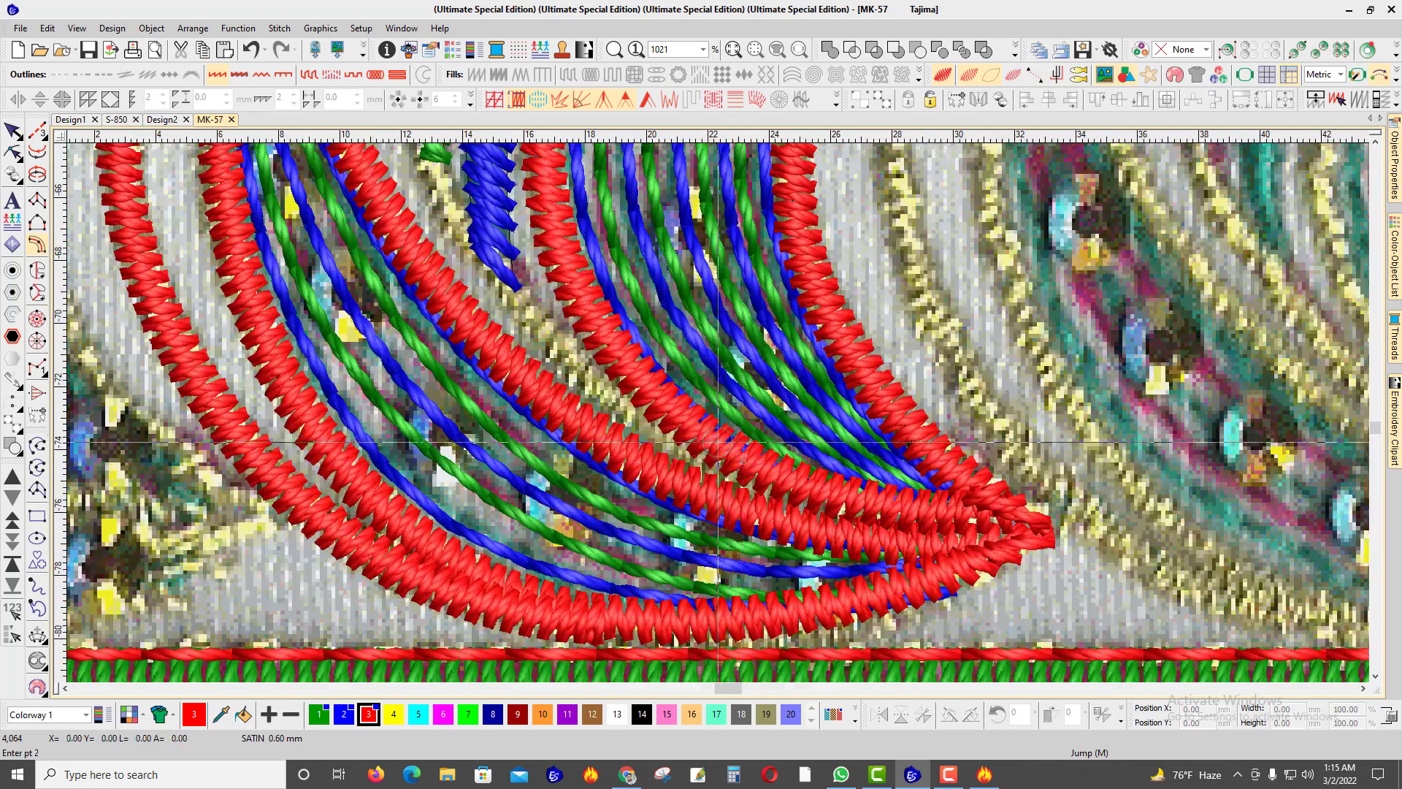
right_click(564, 351)
right_click(445, 204)
scroll(446, 203, down, 3)
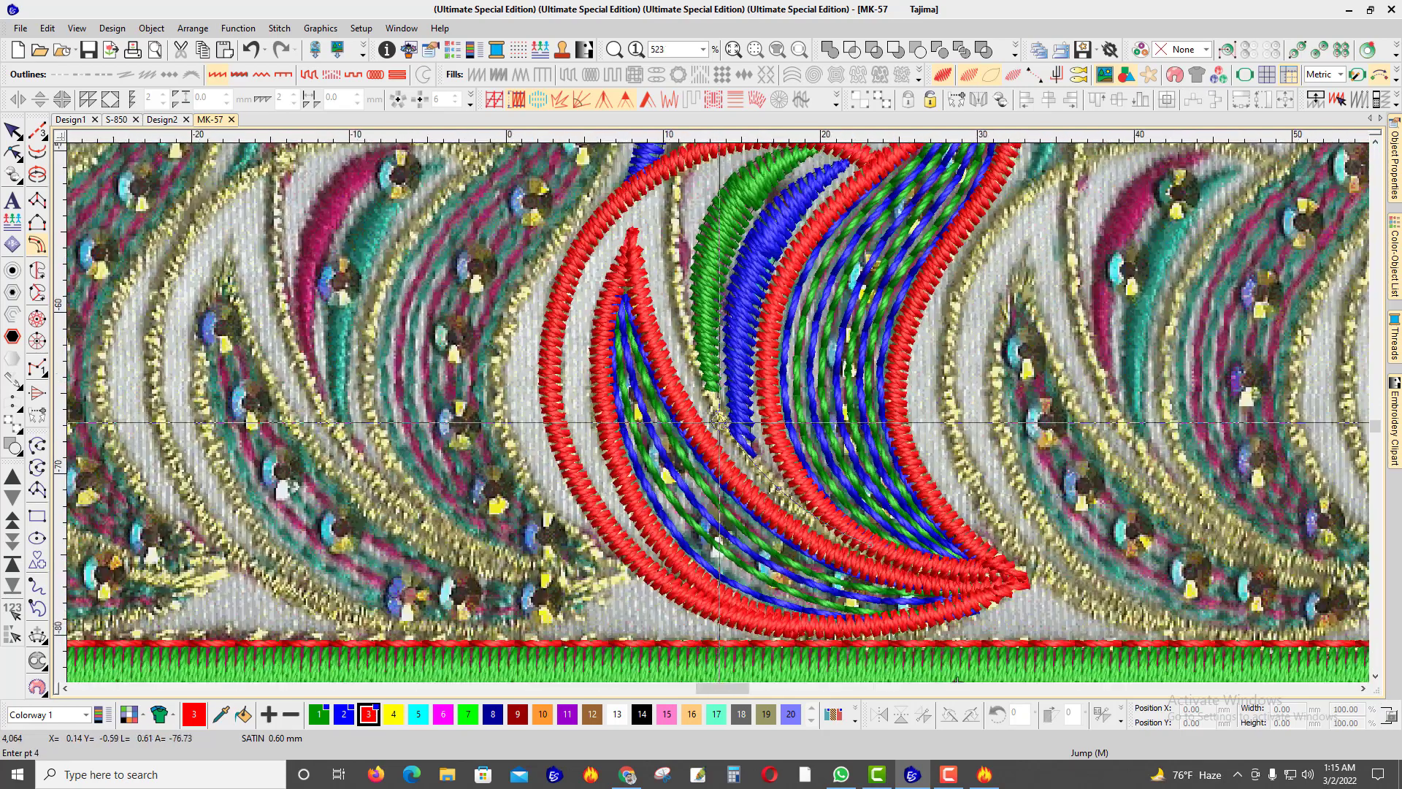
scroll(719, 422, up, 2)
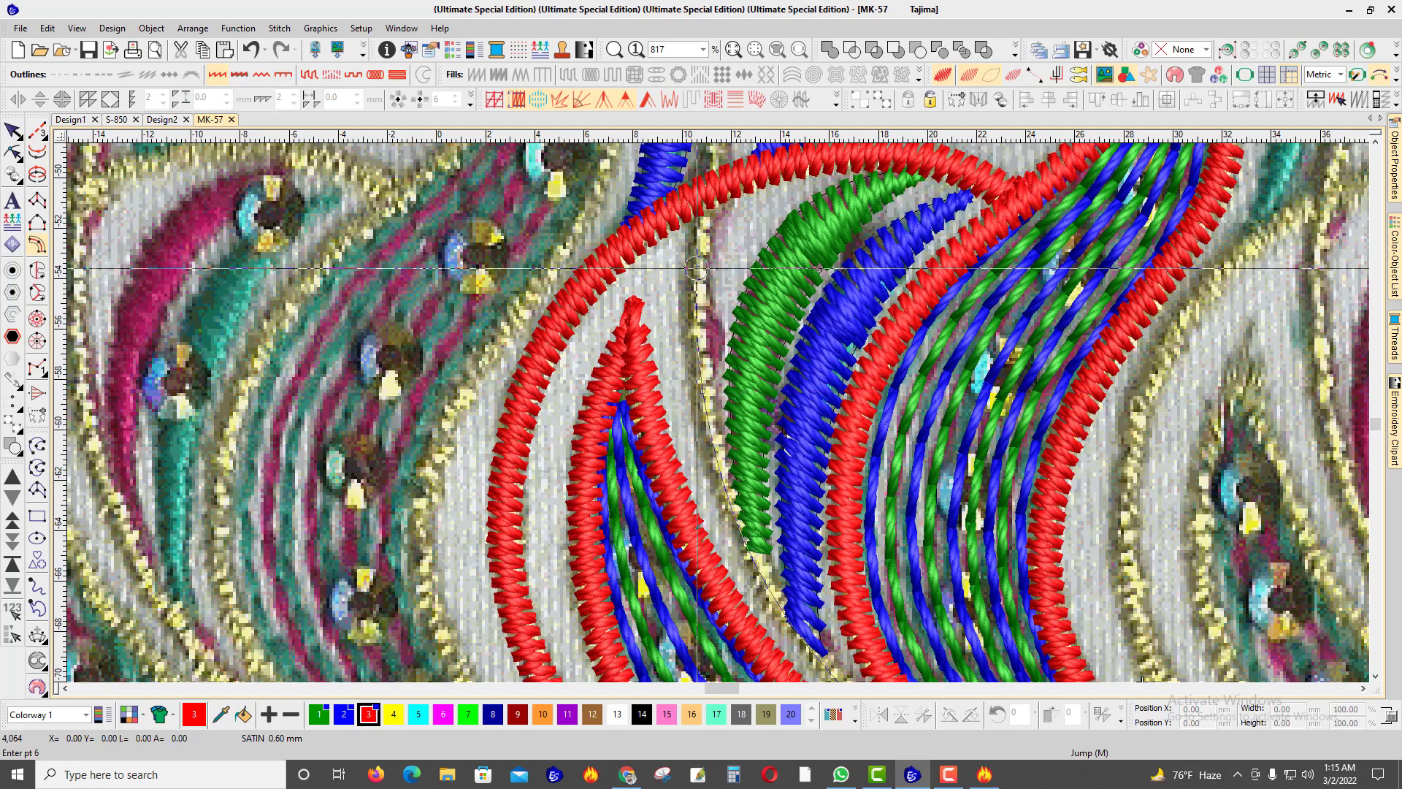
scroll(697, 267, down, 3)
scroll(708, 411, up, 3)
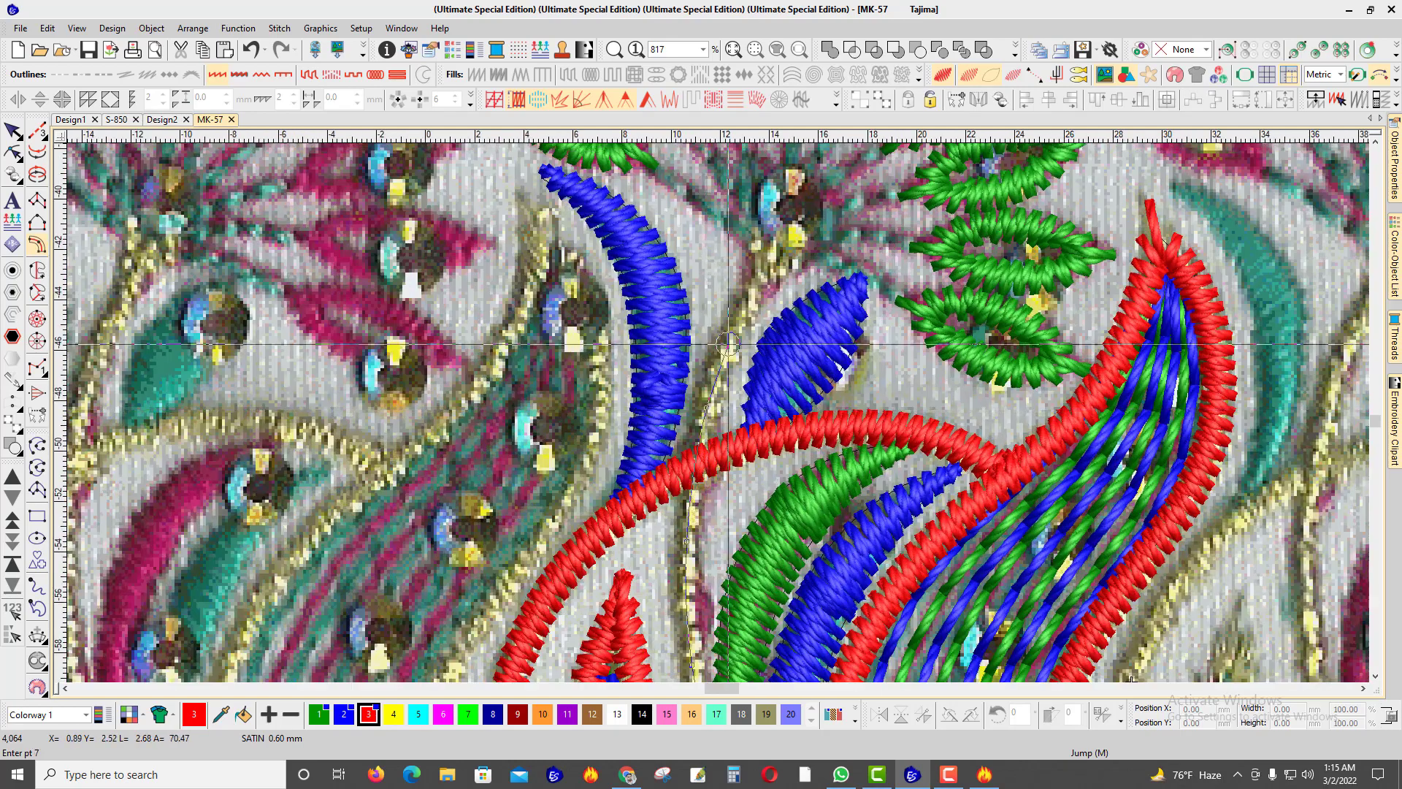
scroll(718, 417, down, 3)
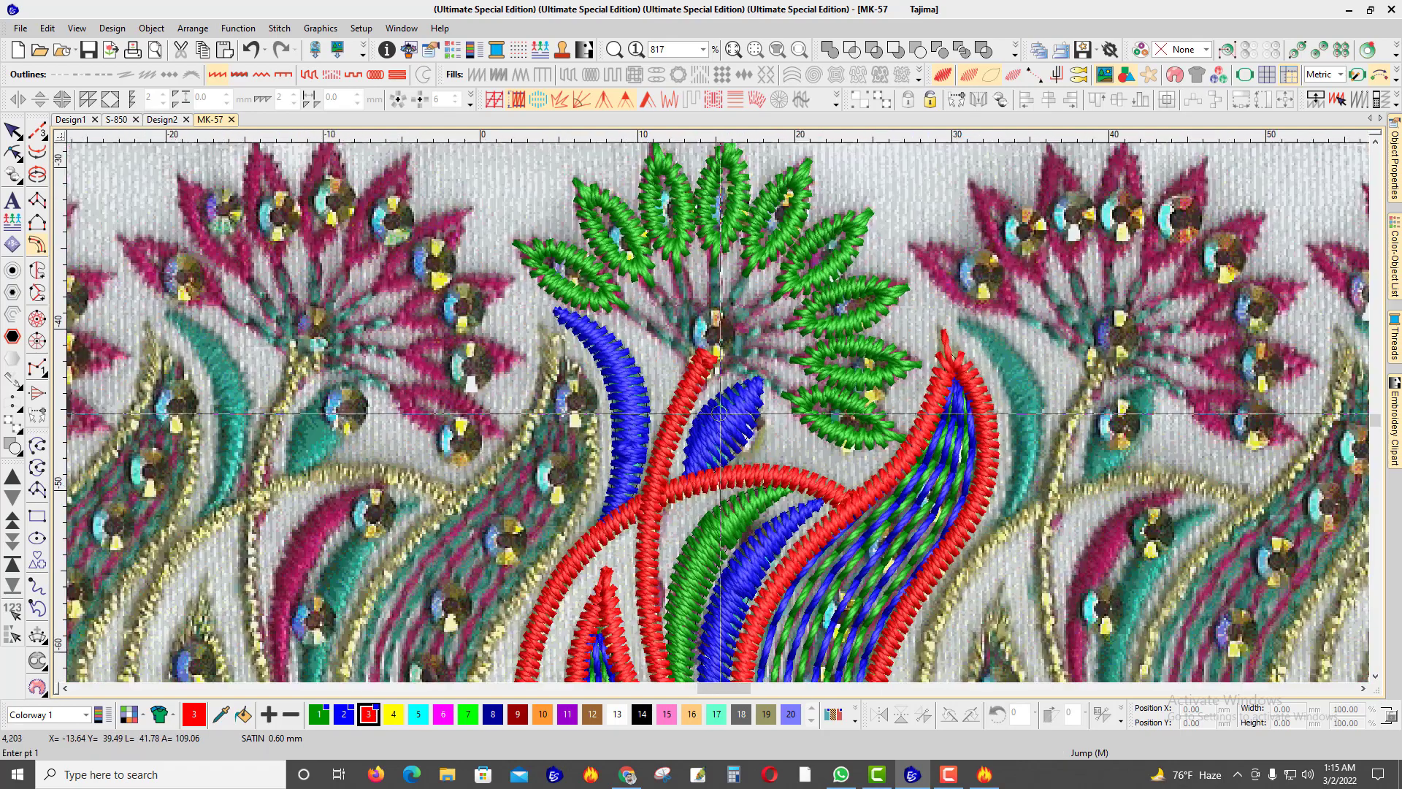
Step: Inspect the motif with and without the scan and measure across the run lines of the S-shaped leaf
scroll(717, 417, up, 2)
scroll(717, 416, down, 3)
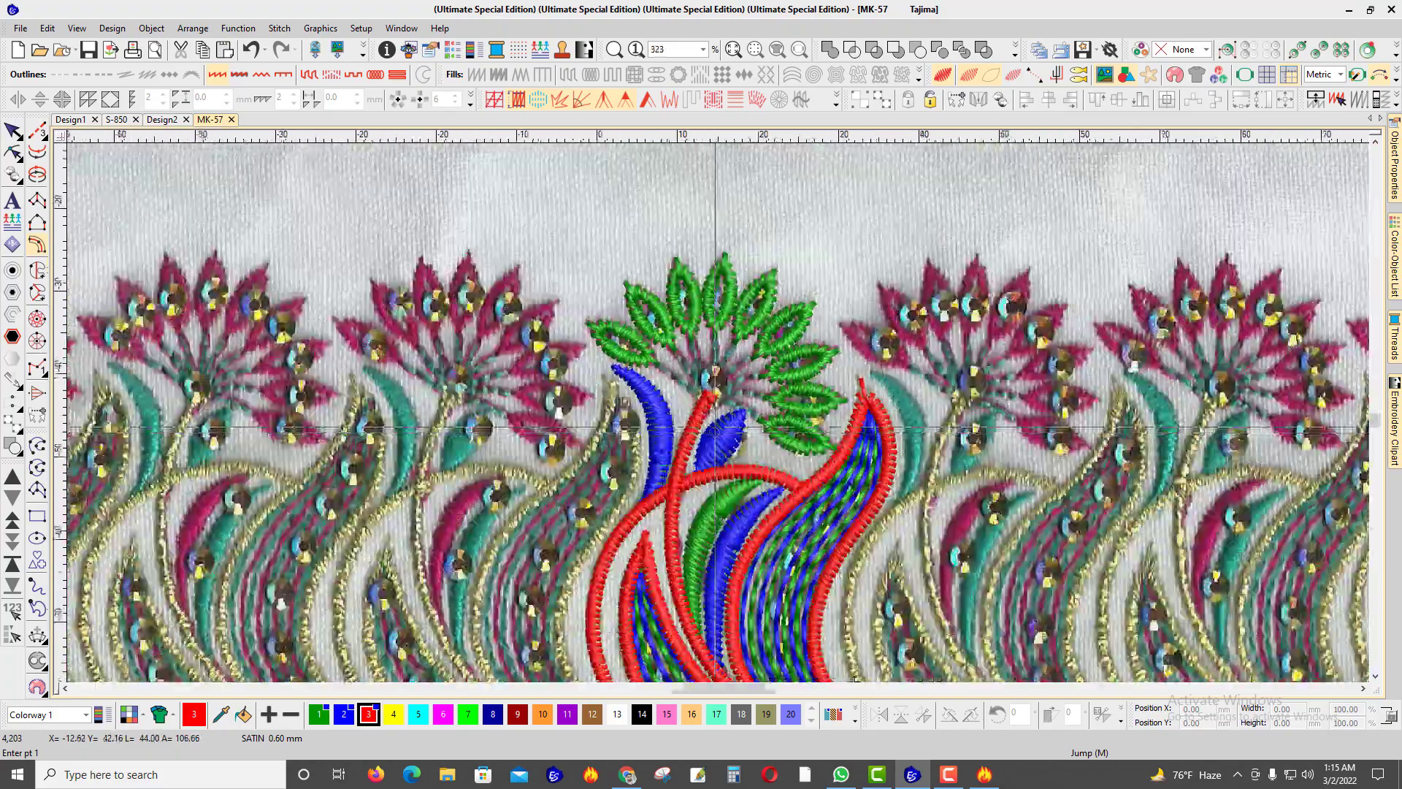
scroll(782, 599, up, 2)
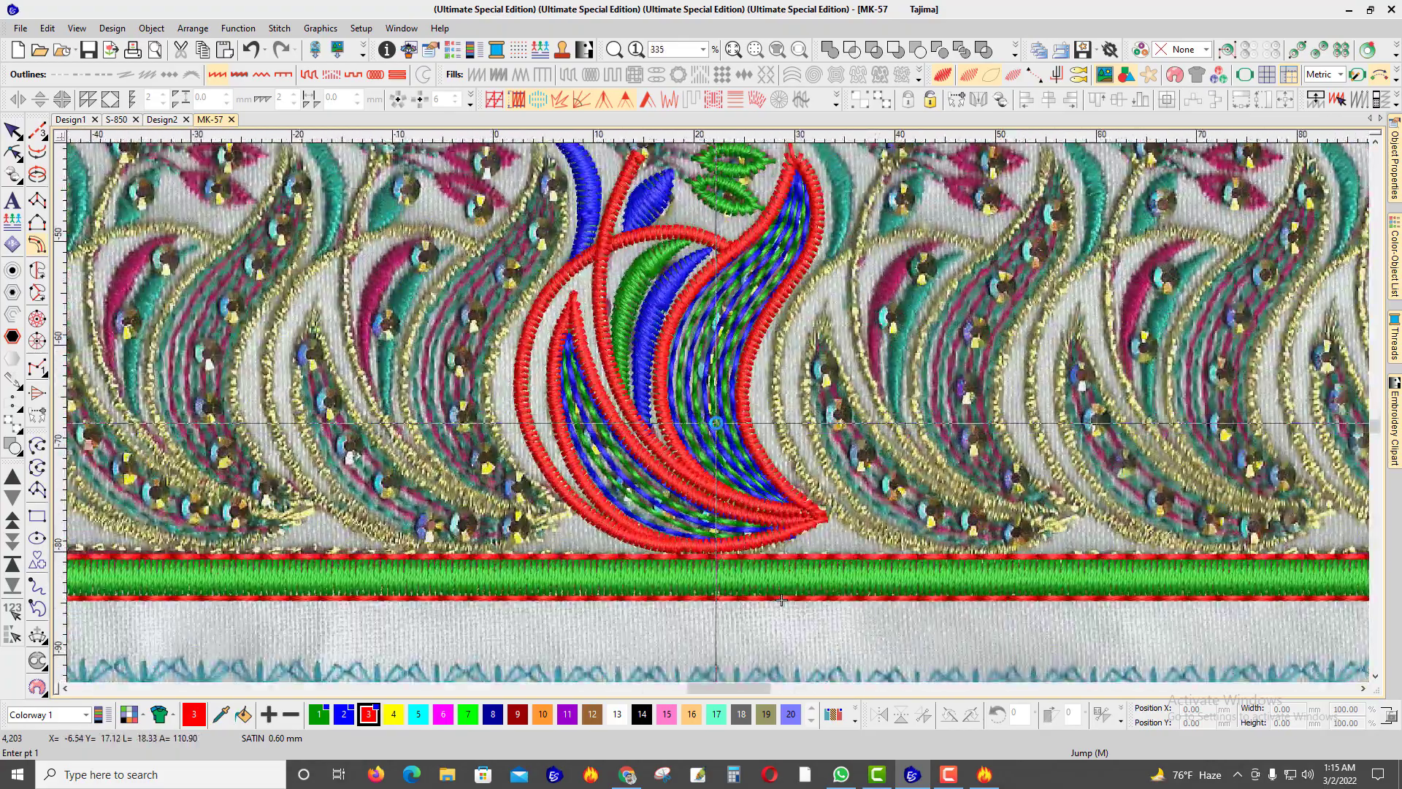
scroll(719, 343, up, 2)
click(718, 380)
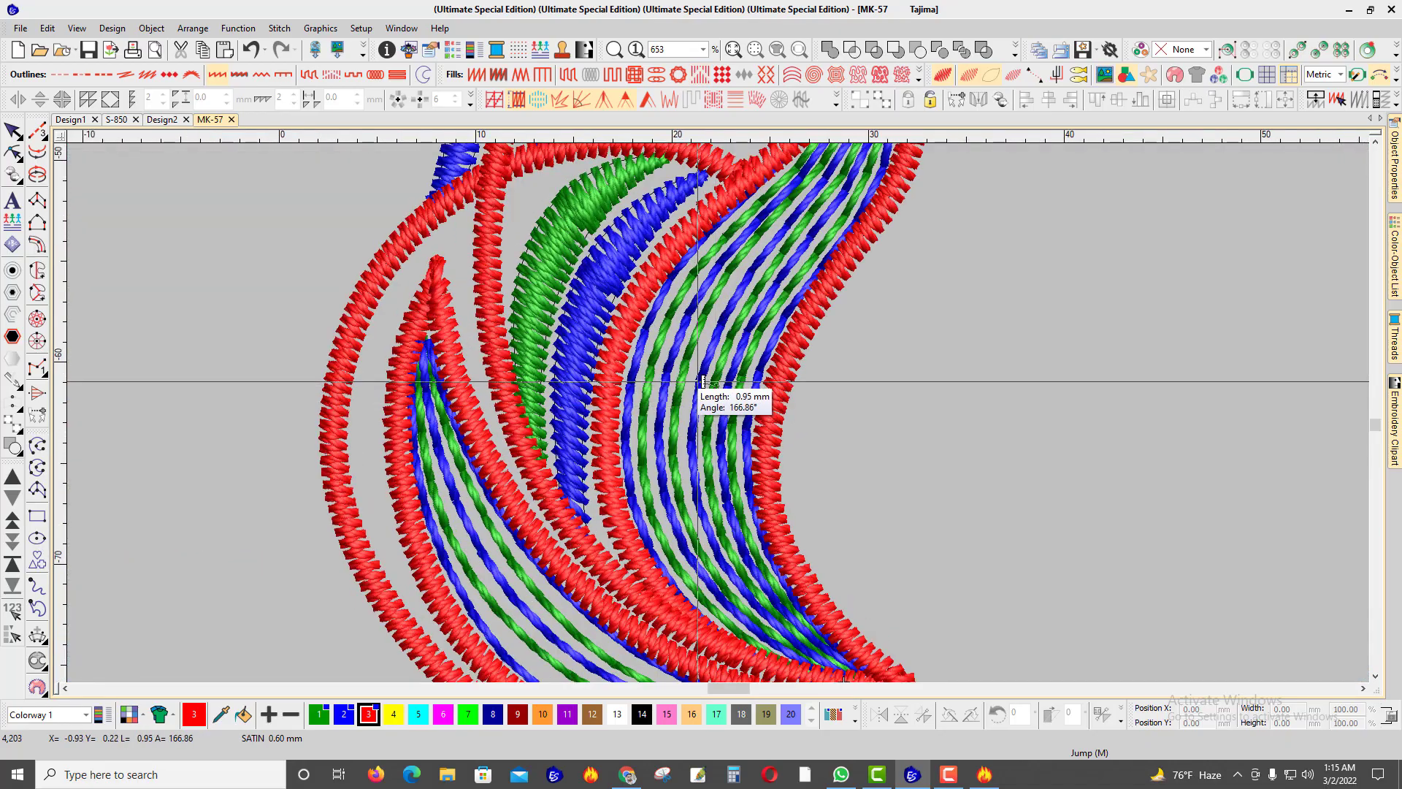
scroll(703, 379, down, 3)
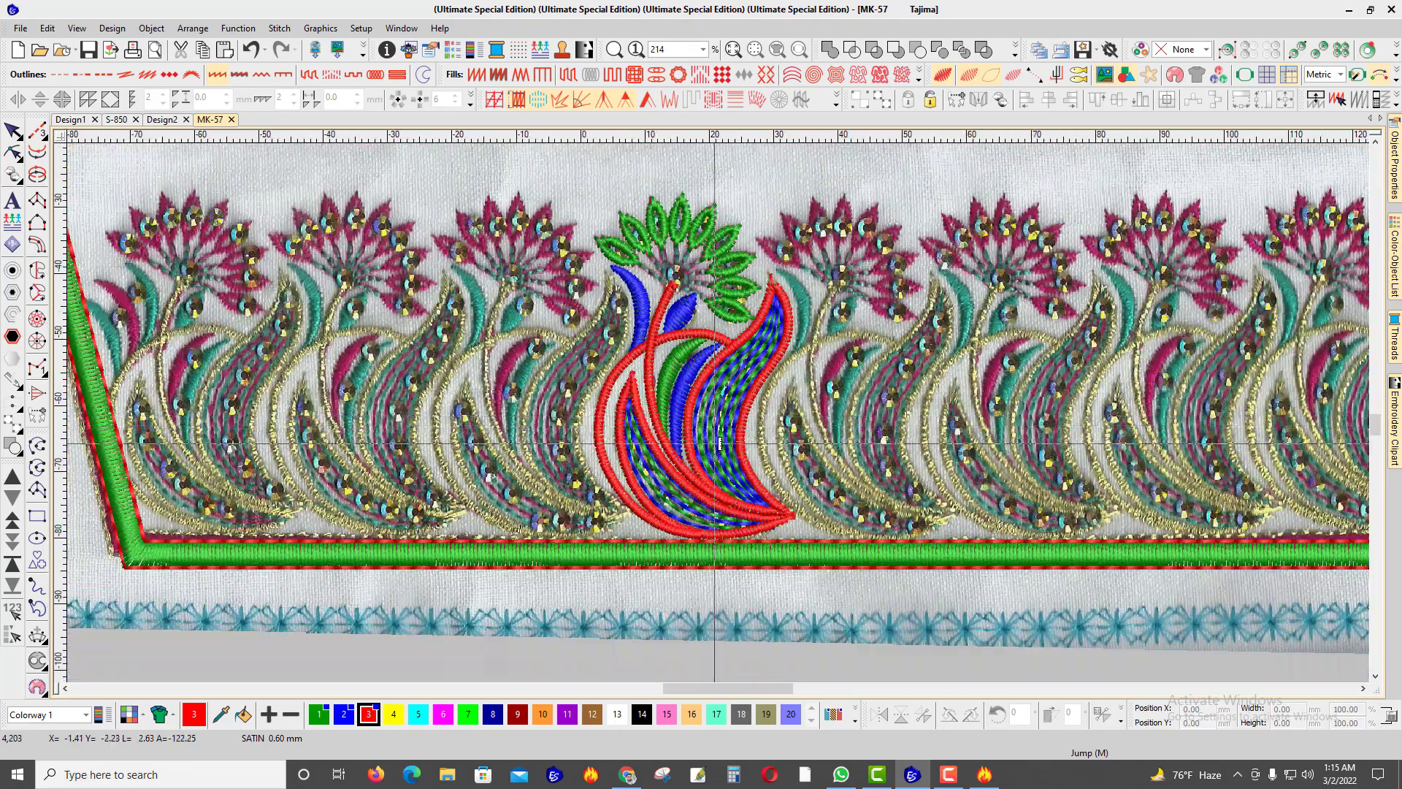
scroll(717, 460, up, 4)
key(Escape)
key(d)
scroll(811, 298, down, 1)
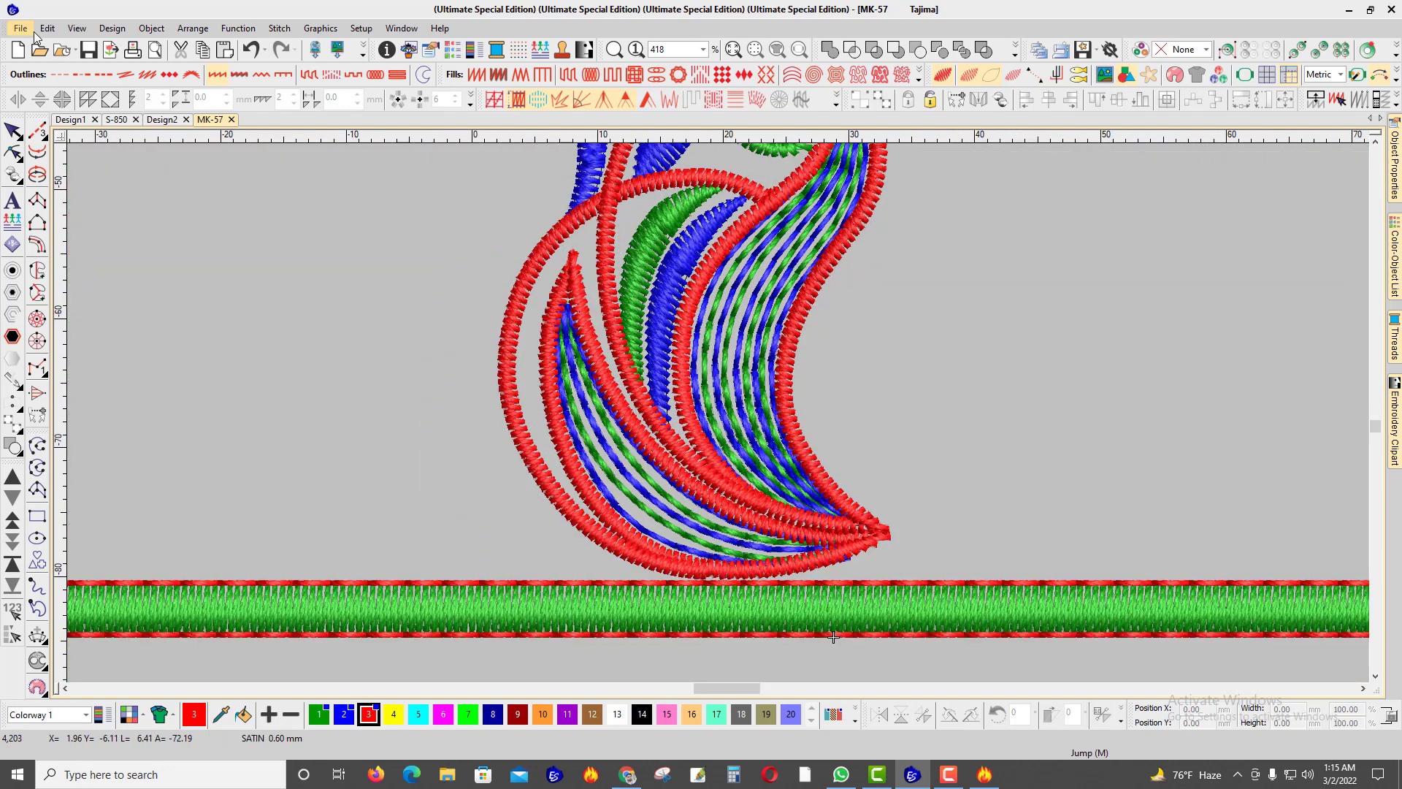
Step: Select the motif's triple run lines by stitch type
click(48, 31)
click(136, 261)
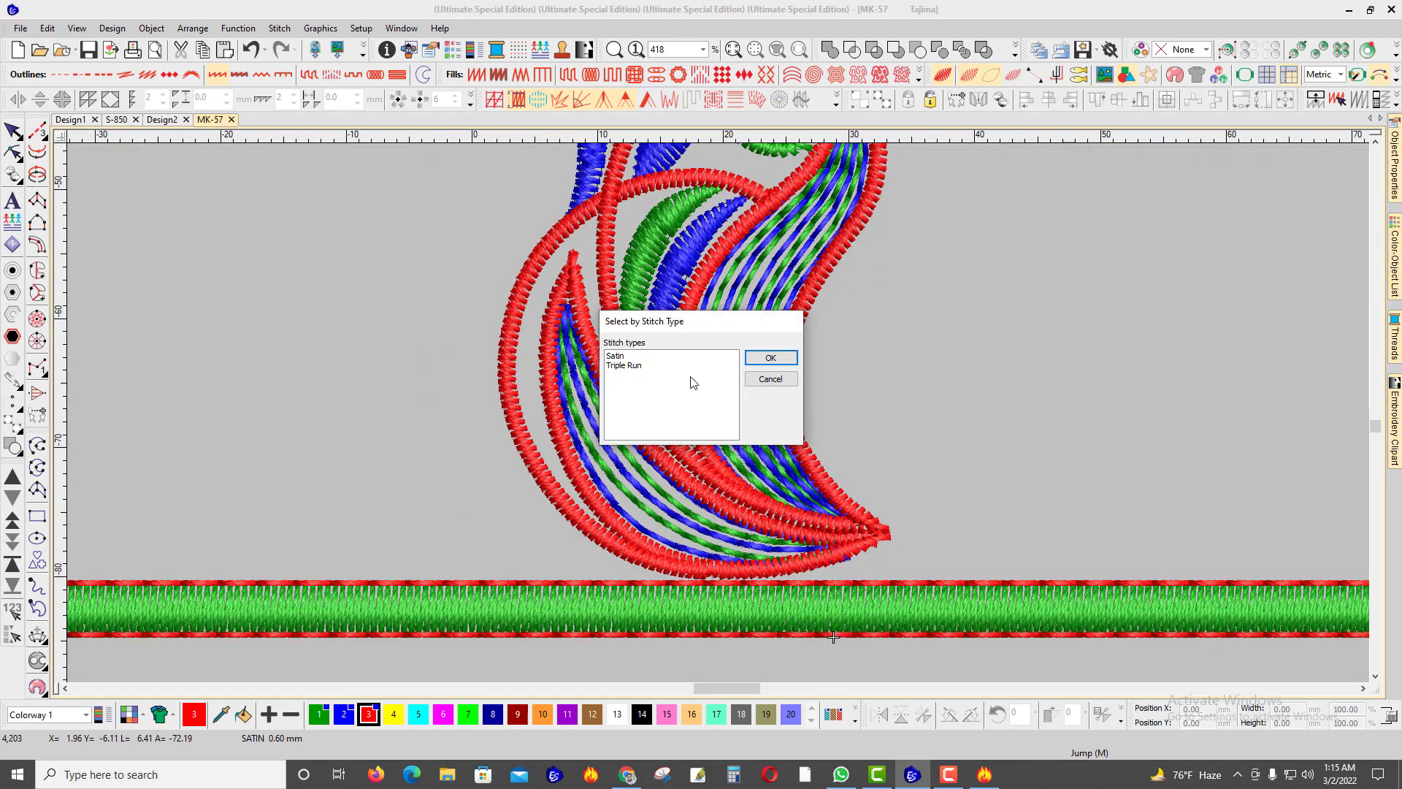
click(768, 362)
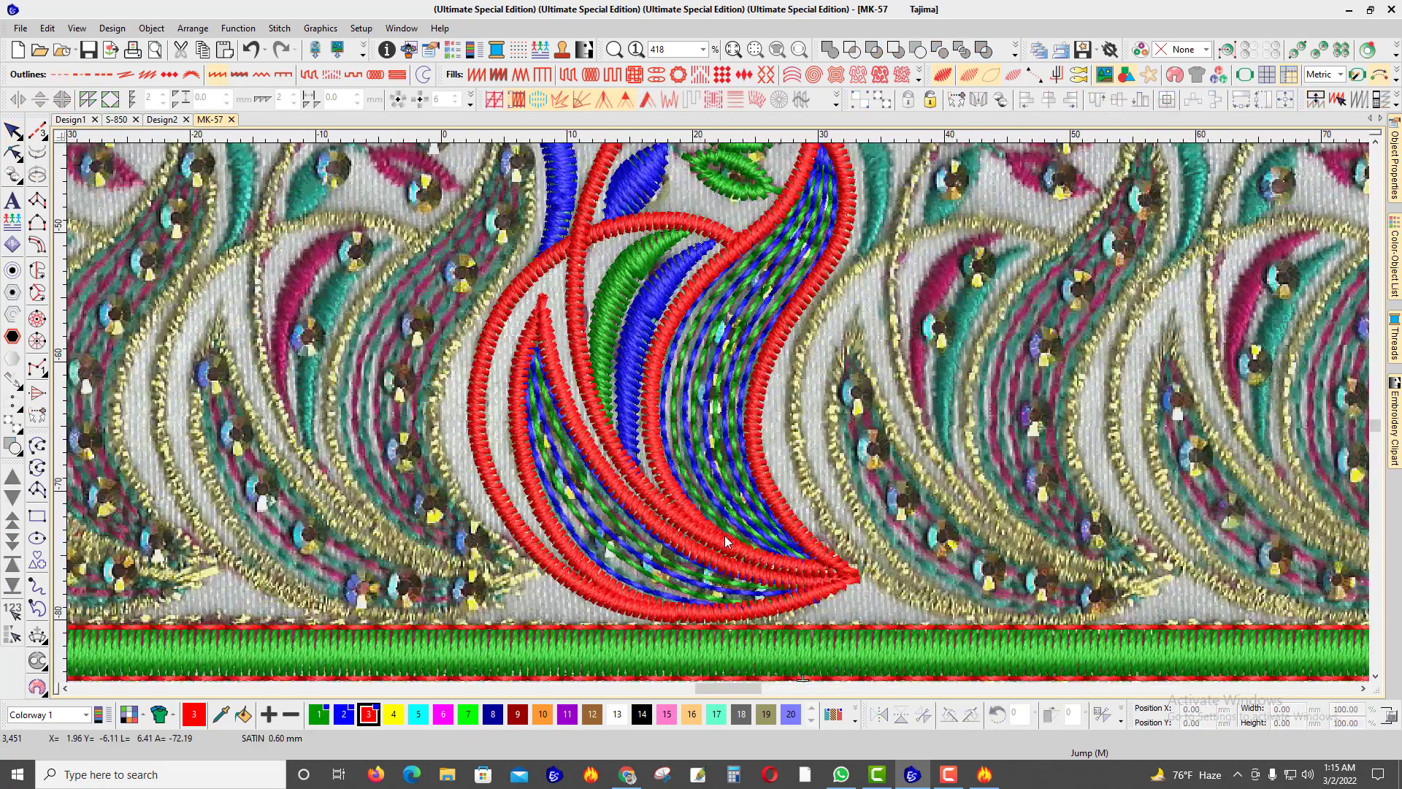
Step: Switch from the realistic stitch view to plain stitch lines and go to the start of the design
scroll(725, 537, down, 5)
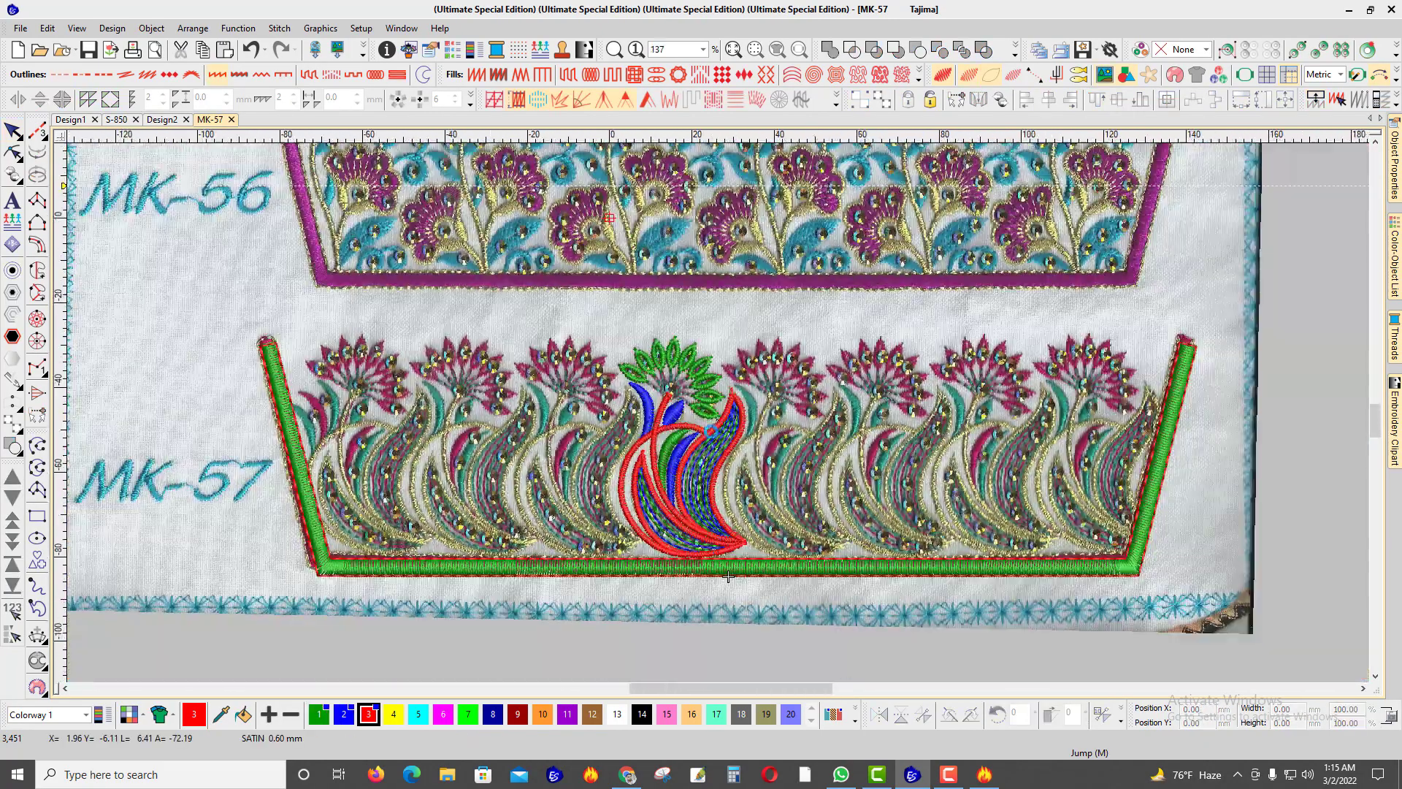
scroll(720, 414, up, 3)
scroll(719, 417, up, 3)
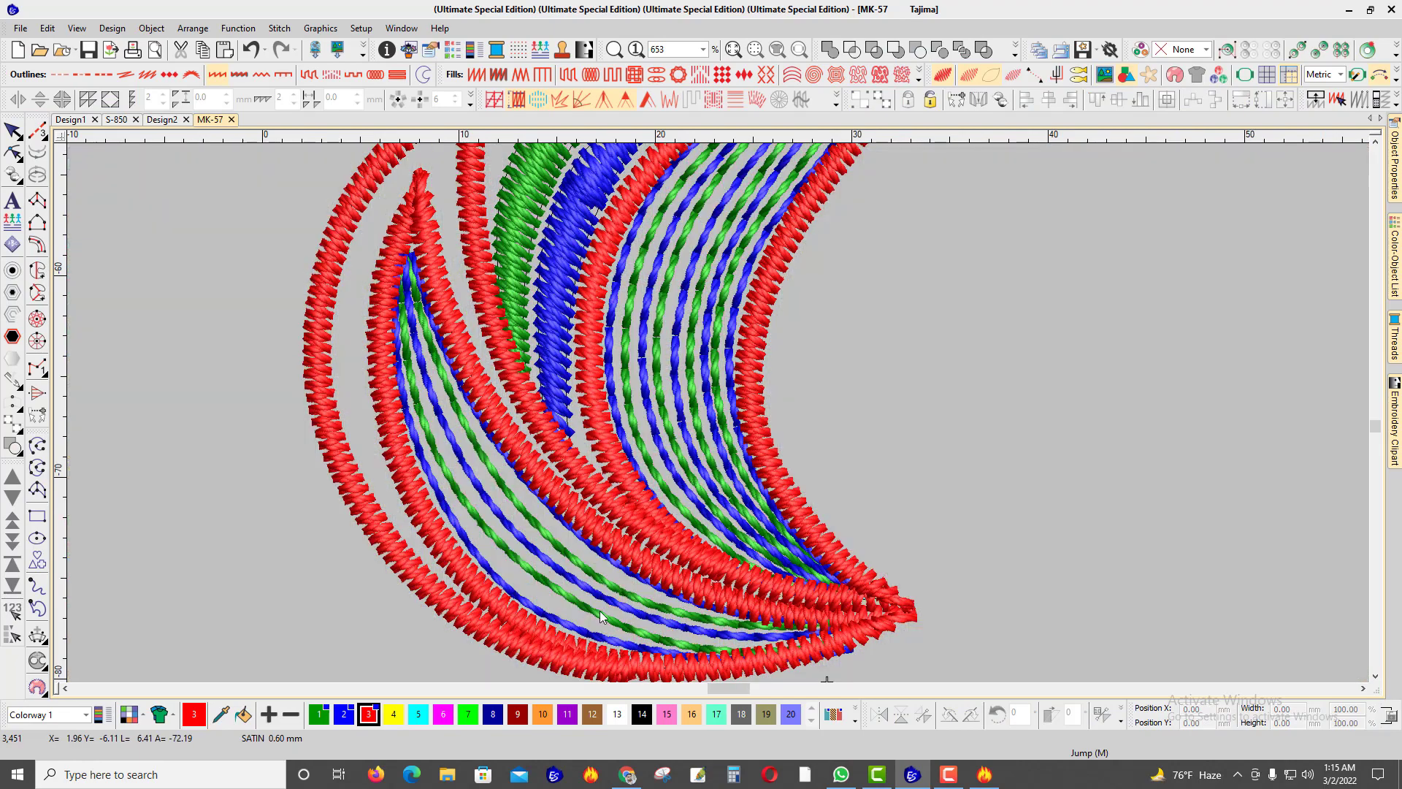
scroll(719, 418, down, 2)
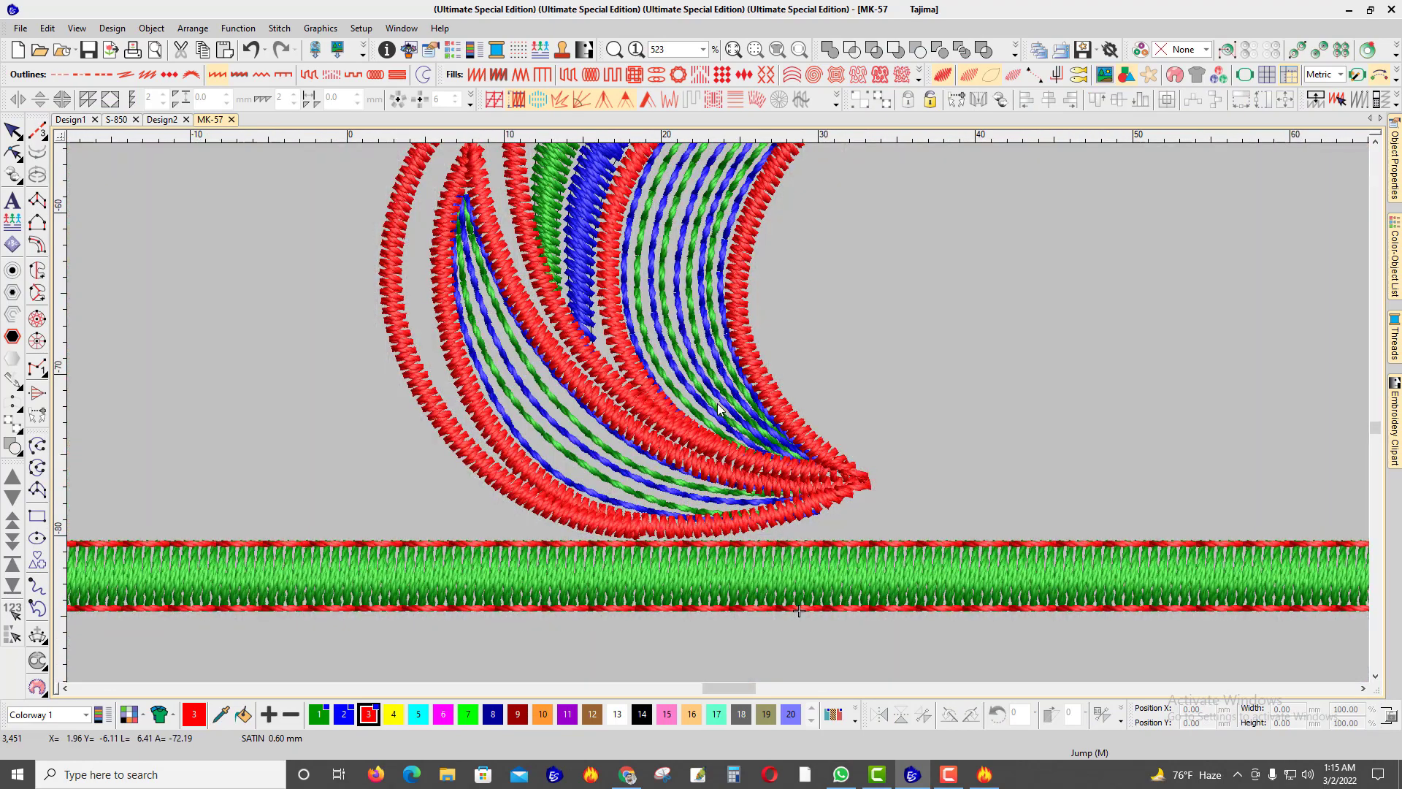
key(t)
key(Home)
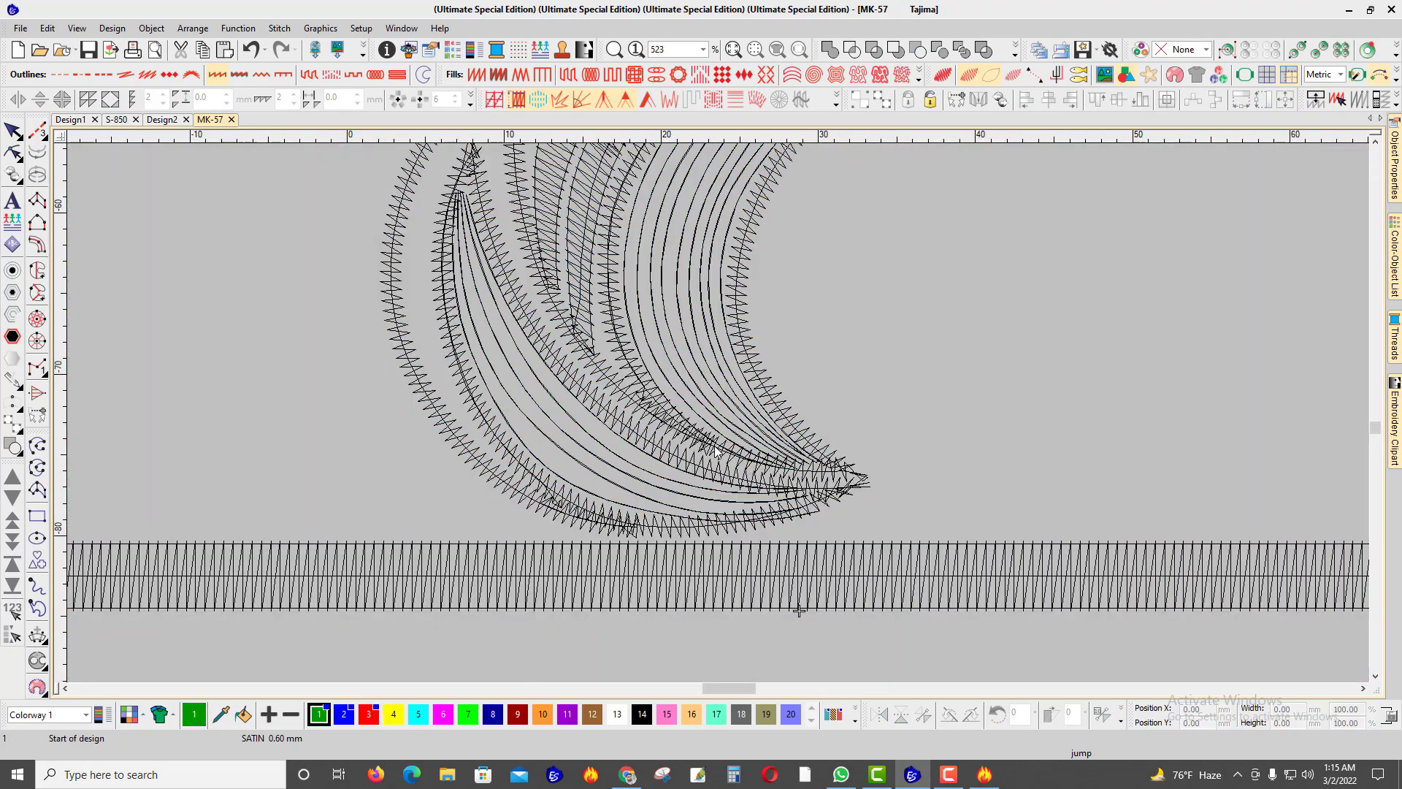
Step: Start a colour 1 run stitch of 3.00 mm length from the lower leaf's bottom edge, around the shared leaf tip and onto the flower stem outline
key(d)
scroll(716, 438, down, 2)
scroll(719, 419, up, 2)
key(d)
key(t)
scroll(721, 421, up, 1)
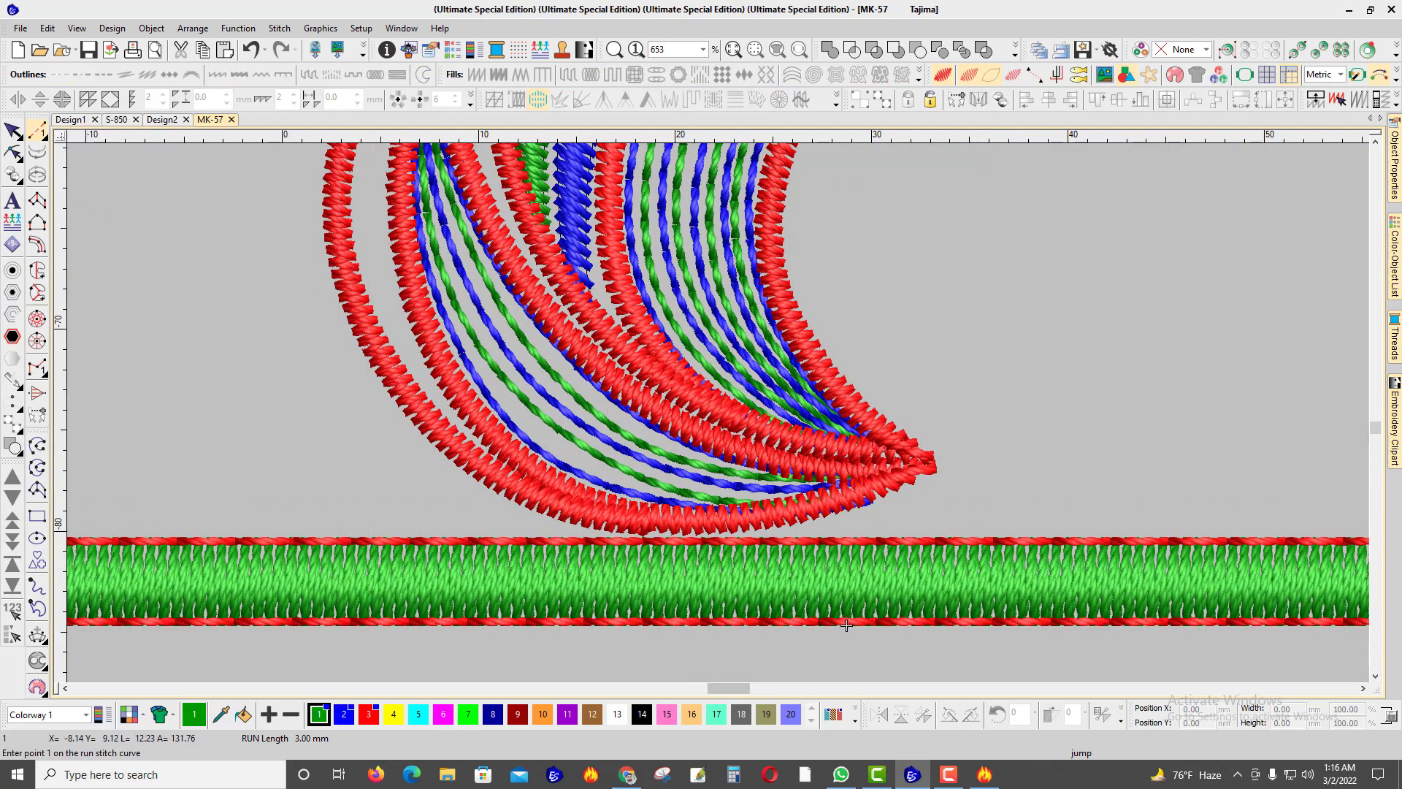
click(704, 521)
click(798, 511)
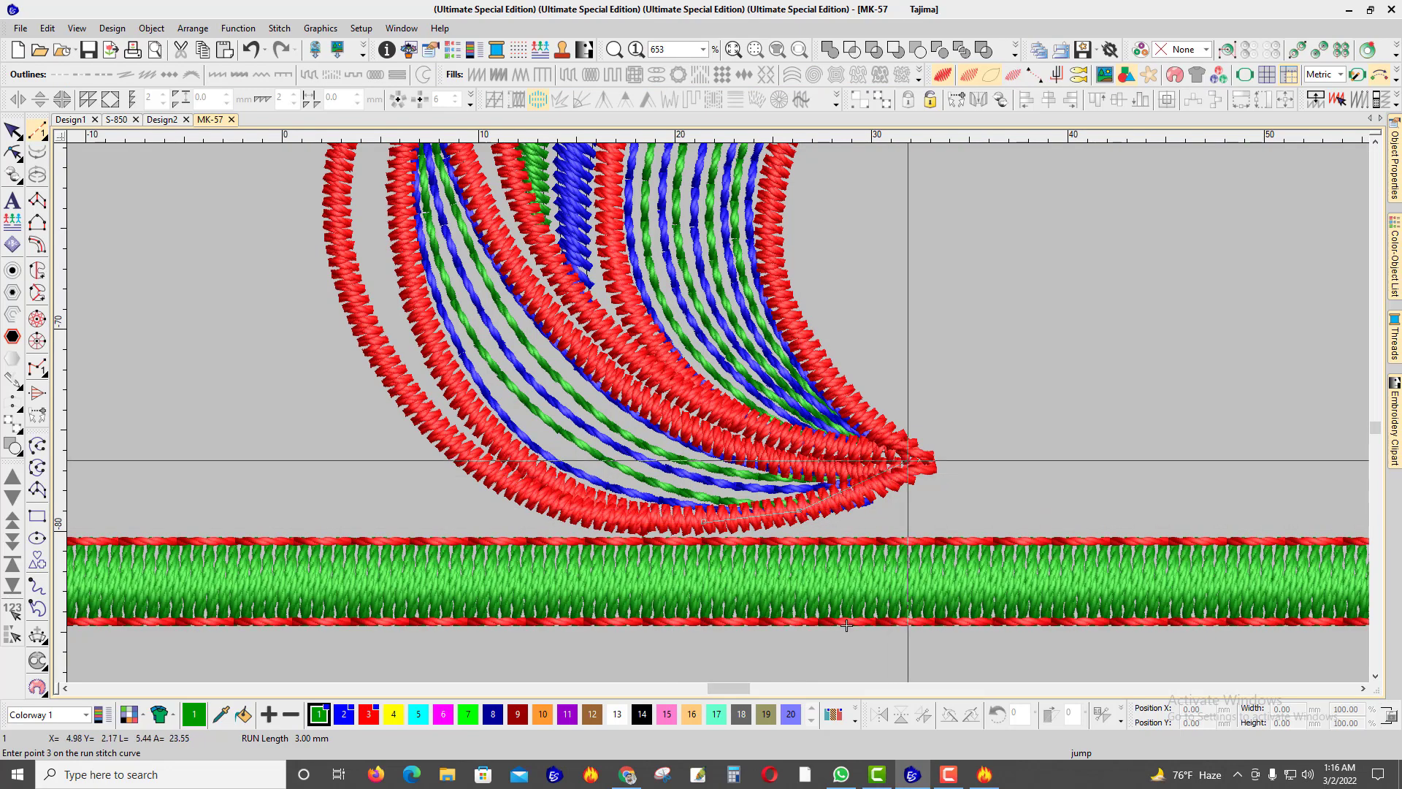
click(925, 462)
click(906, 451)
click(830, 448)
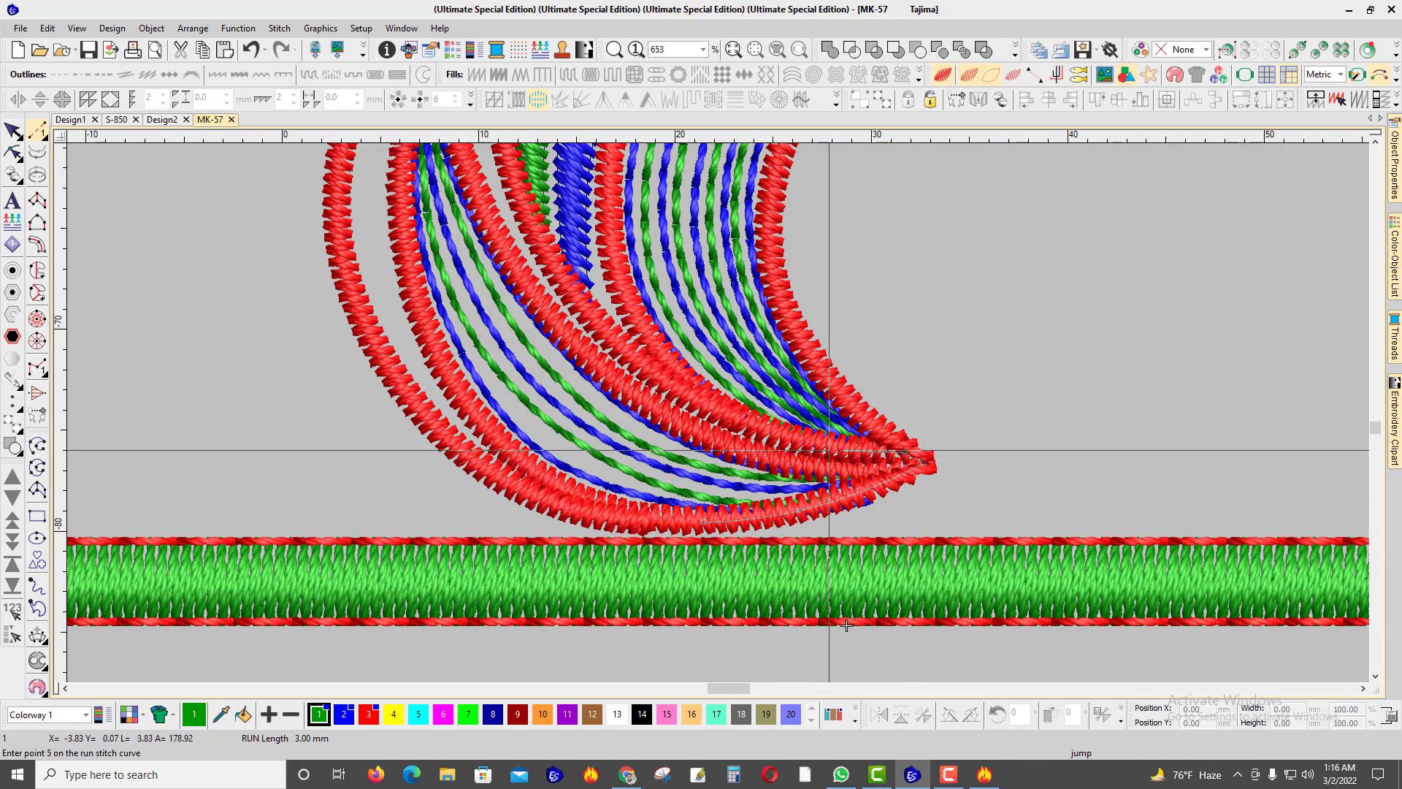
click(767, 429)
Step: Continue the run stitch up along the middle of the gold stem and finish it at the flower's centre
scroll(640, 376, down, 3)
scroll(718, 413, up, 1)
scroll(718, 413, down, 3)
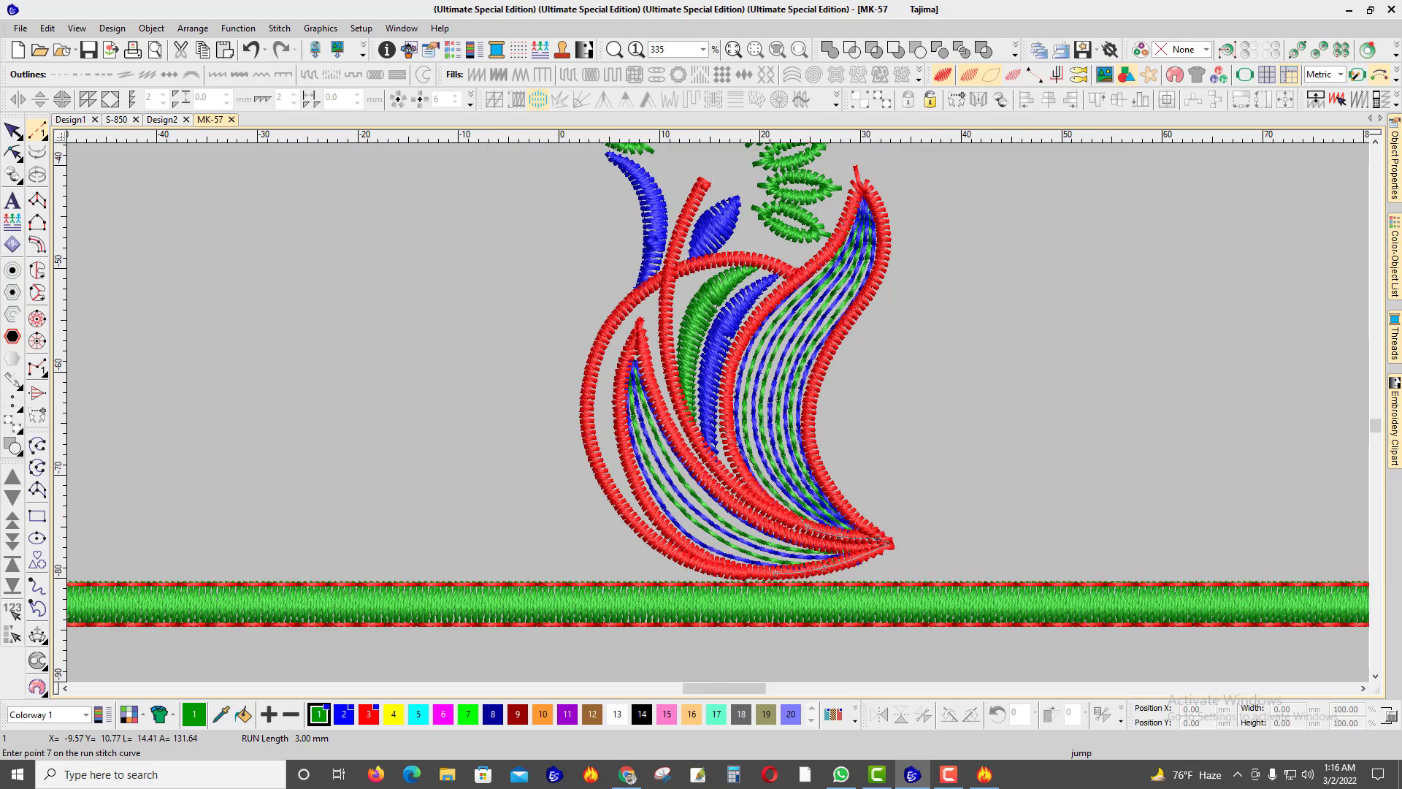
scroll(734, 466, up, 1)
scroll(734, 467, up, 4)
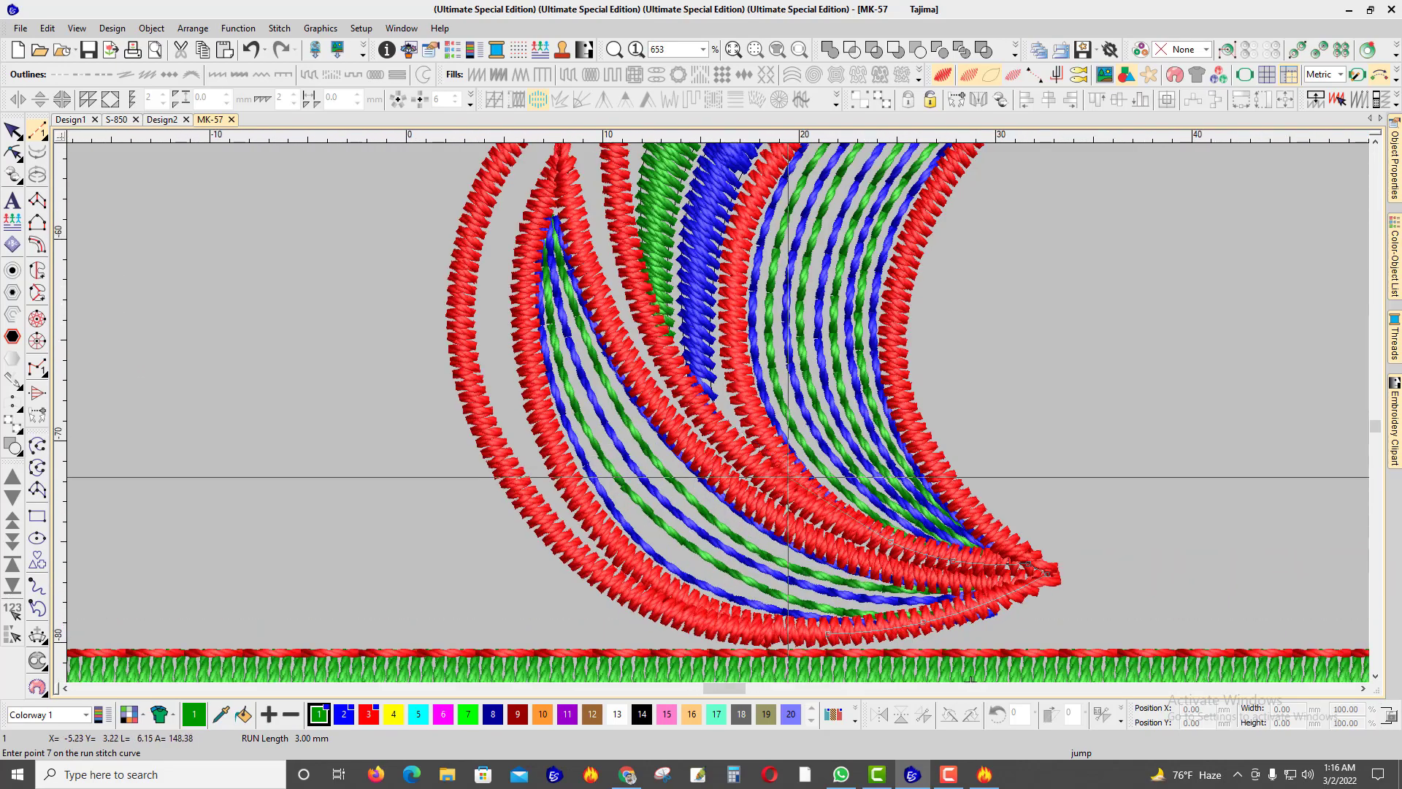
key(t)
click(783, 489)
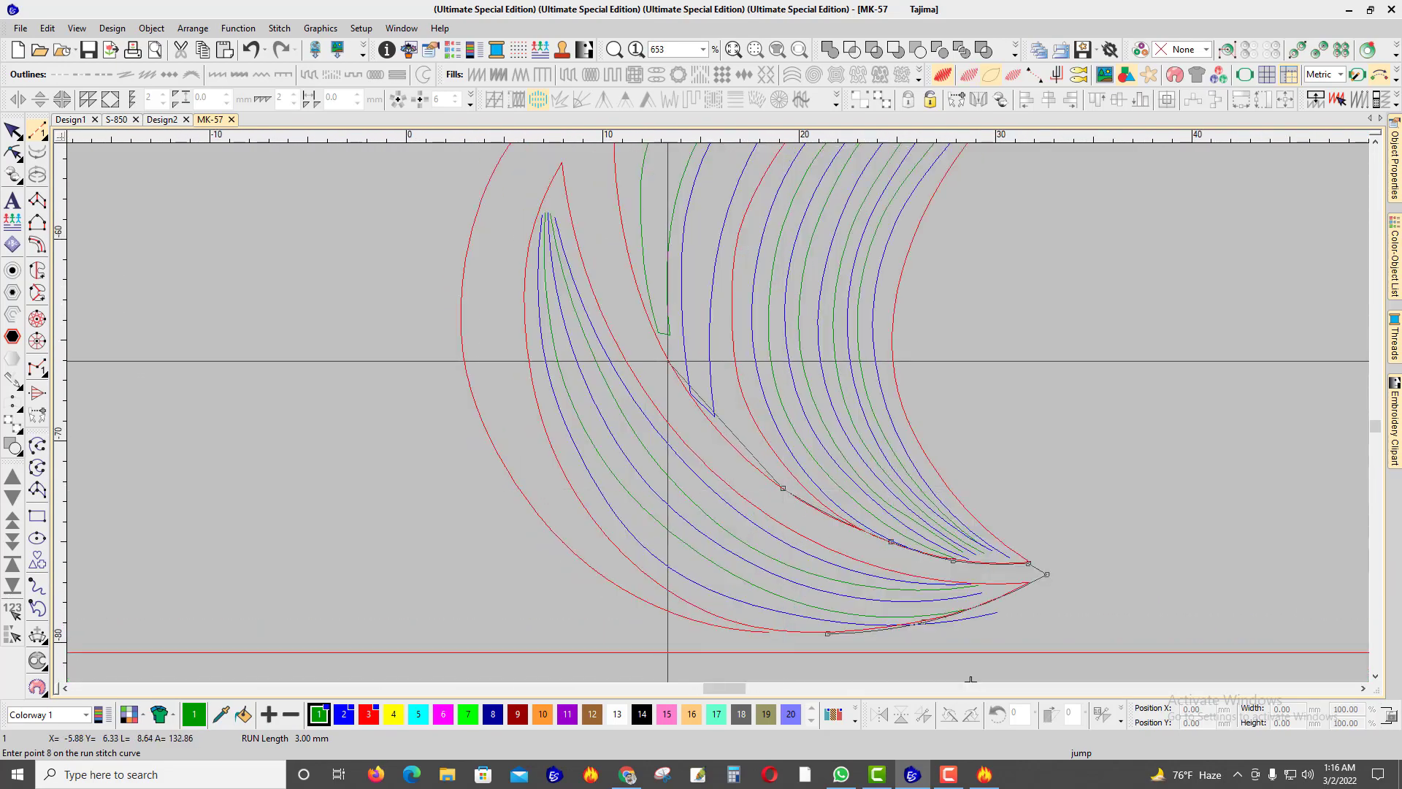
click(626, 251)
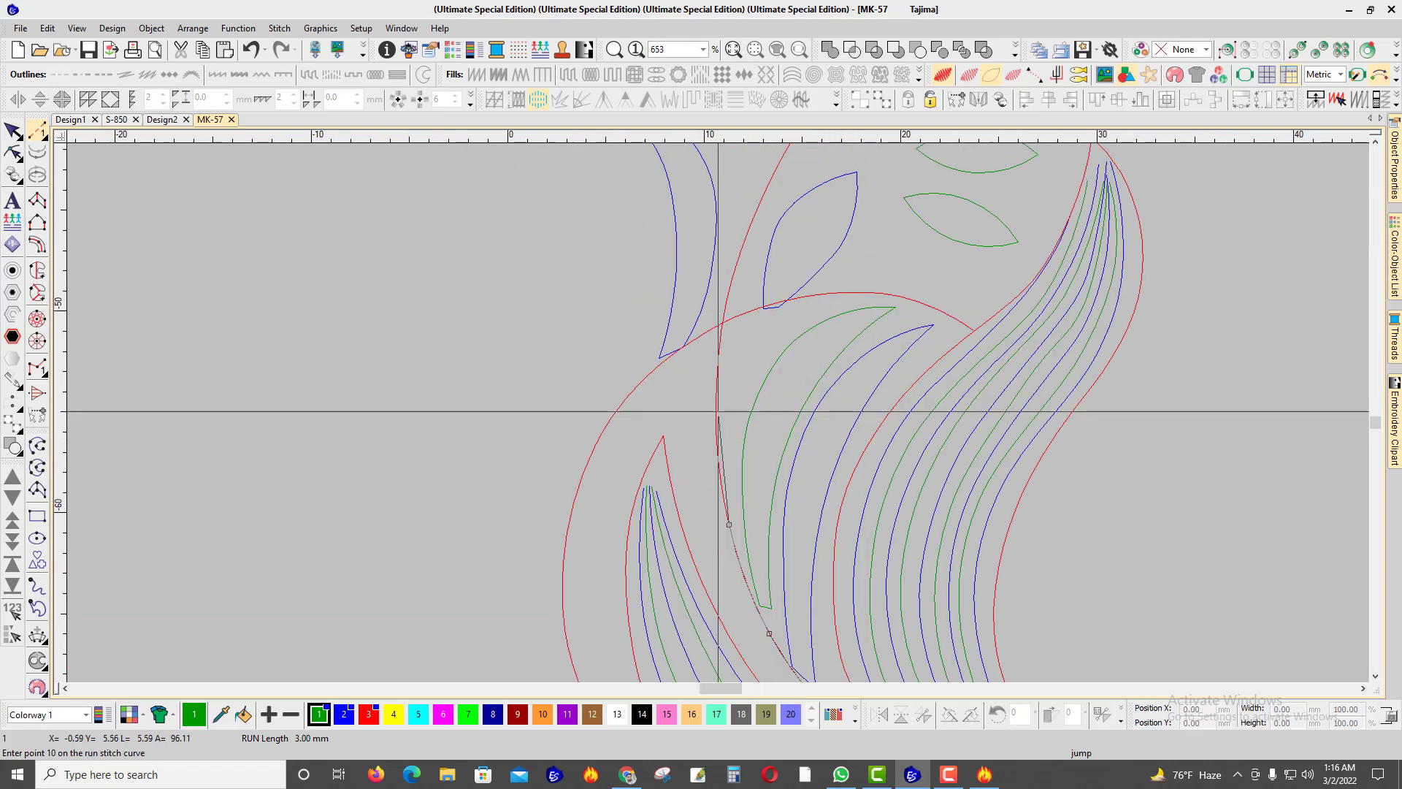
click(715, 396)
click(728, 293)
scroll(728, 293, up, 2)
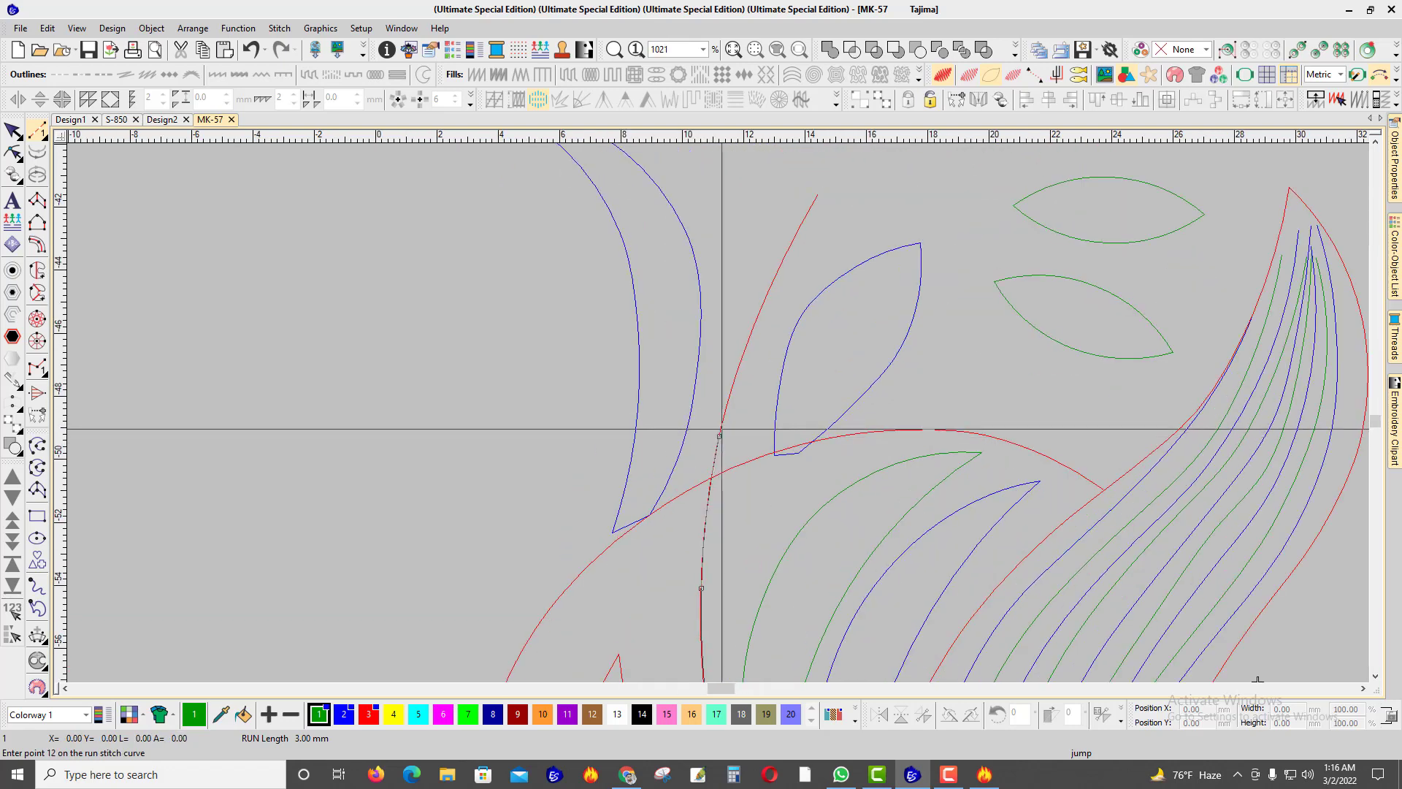
click(780, 267)
scroll(780, 267, up, 1)
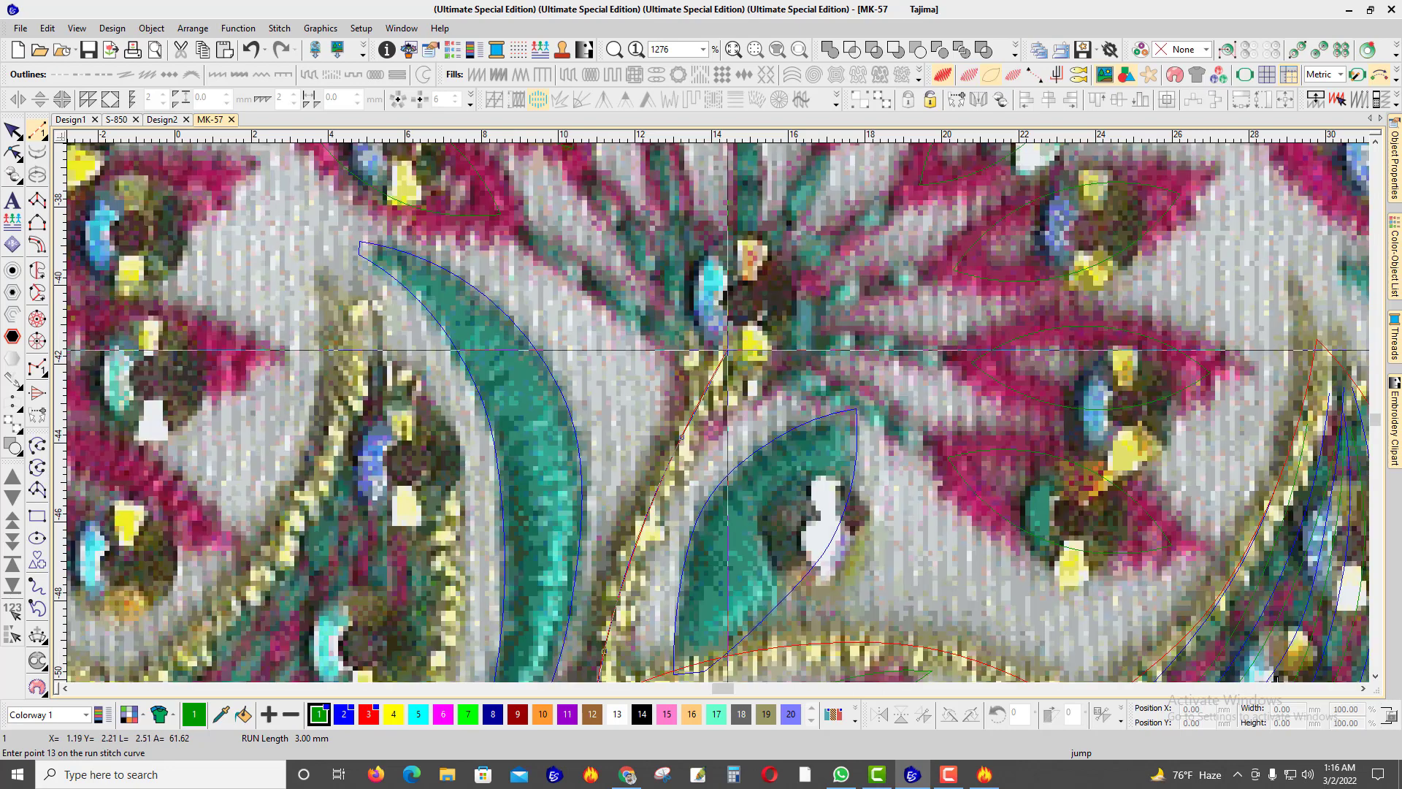
click(728, 358)
key(Return)
key(t)
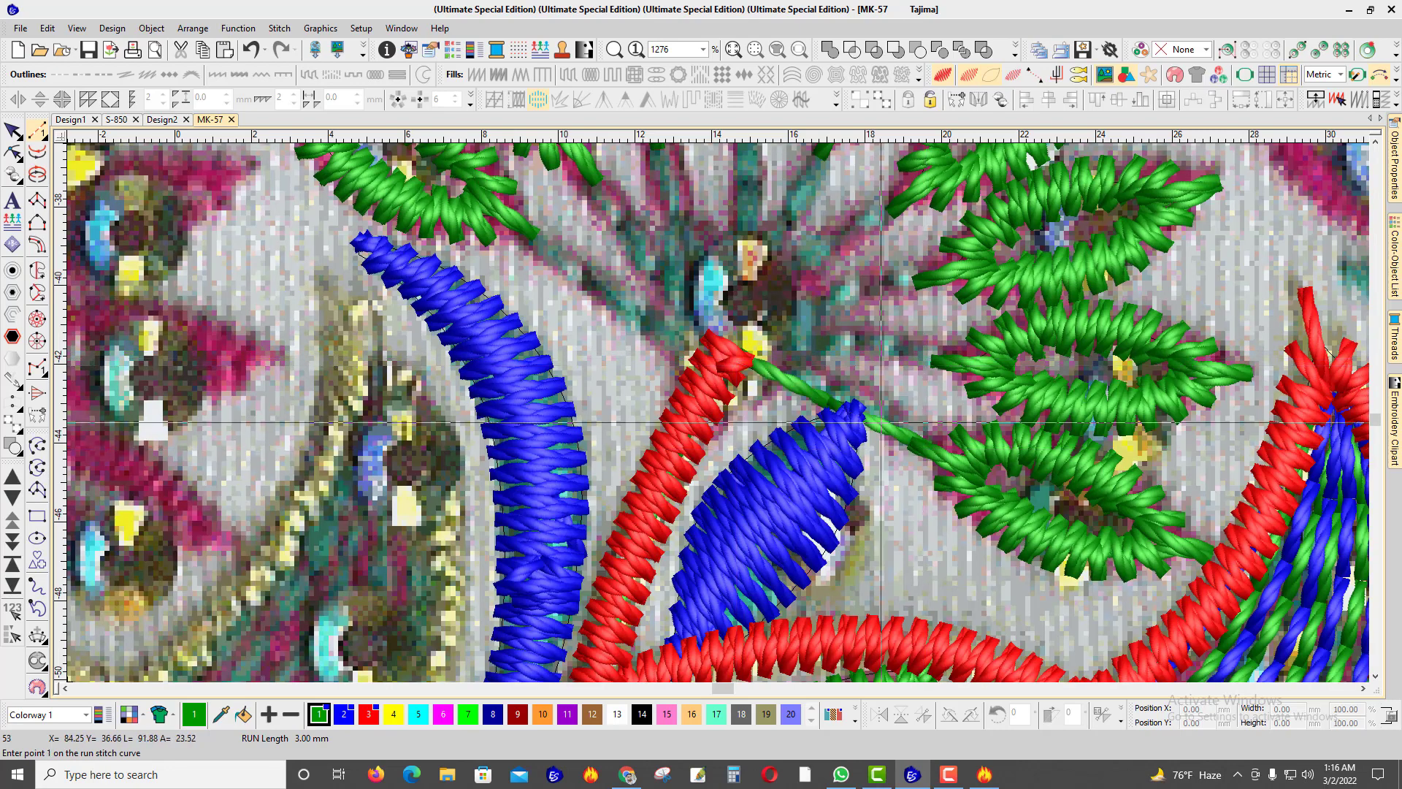
Step: Digitize colour 1 run lines joining the petals on the flower's right side to its centre
key(h)
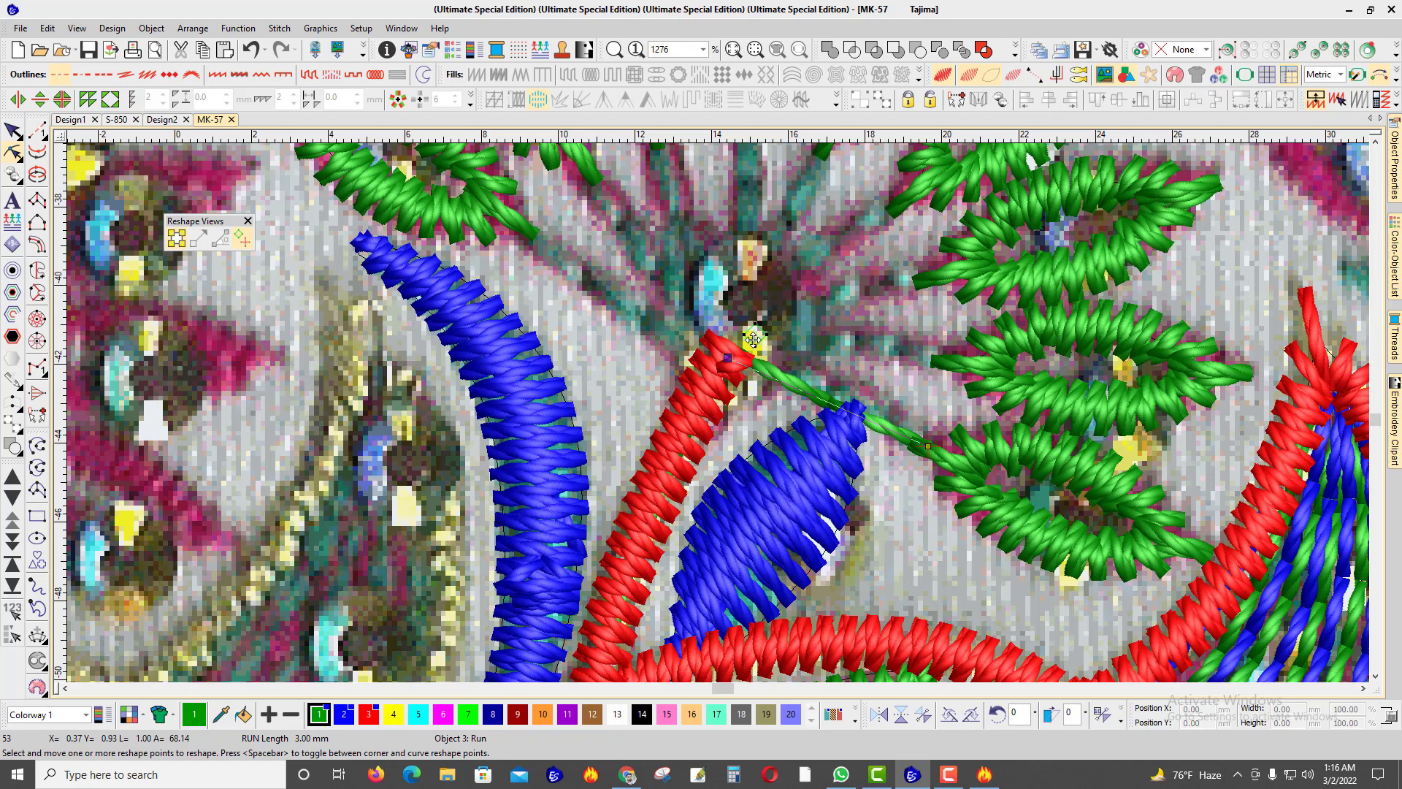
click(38, 131)
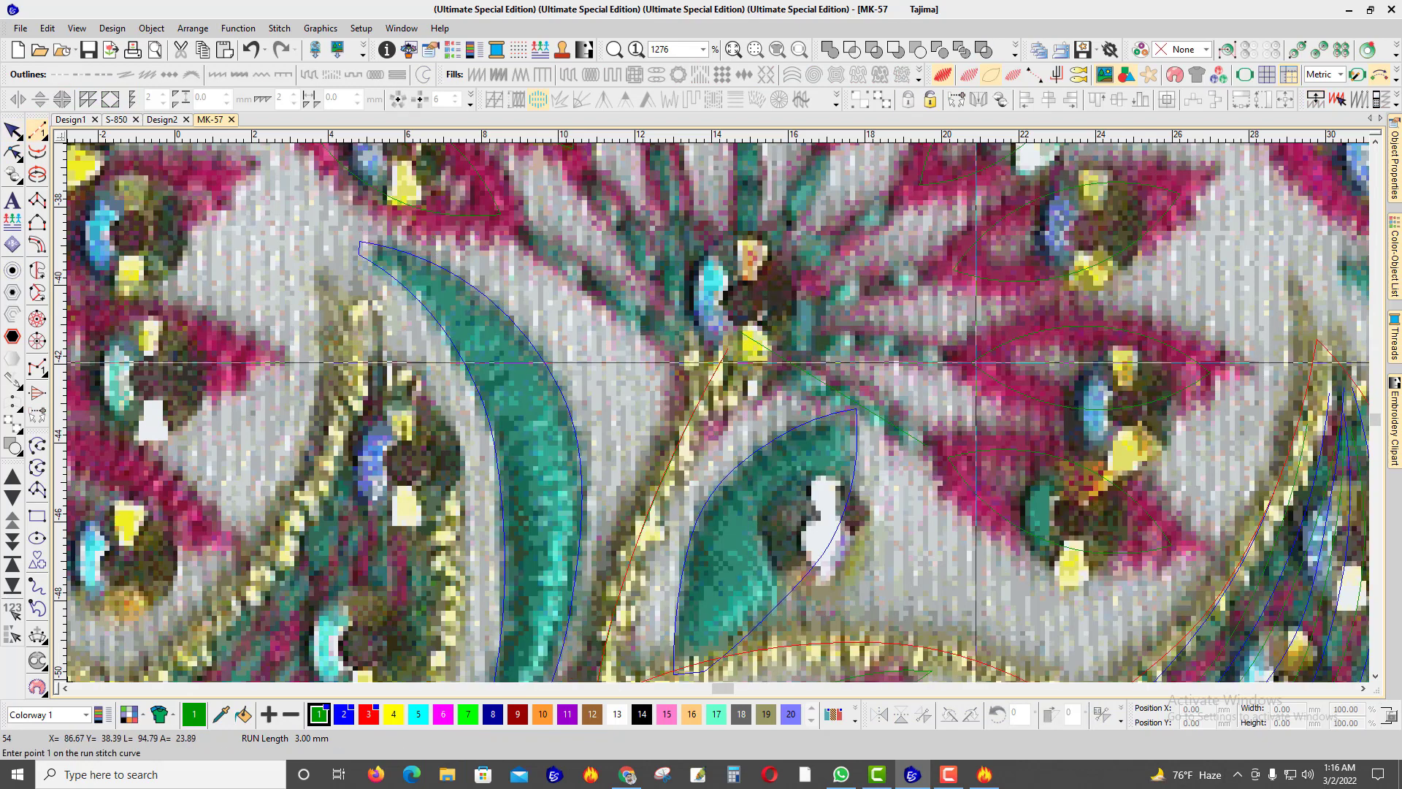
click(973, 360)
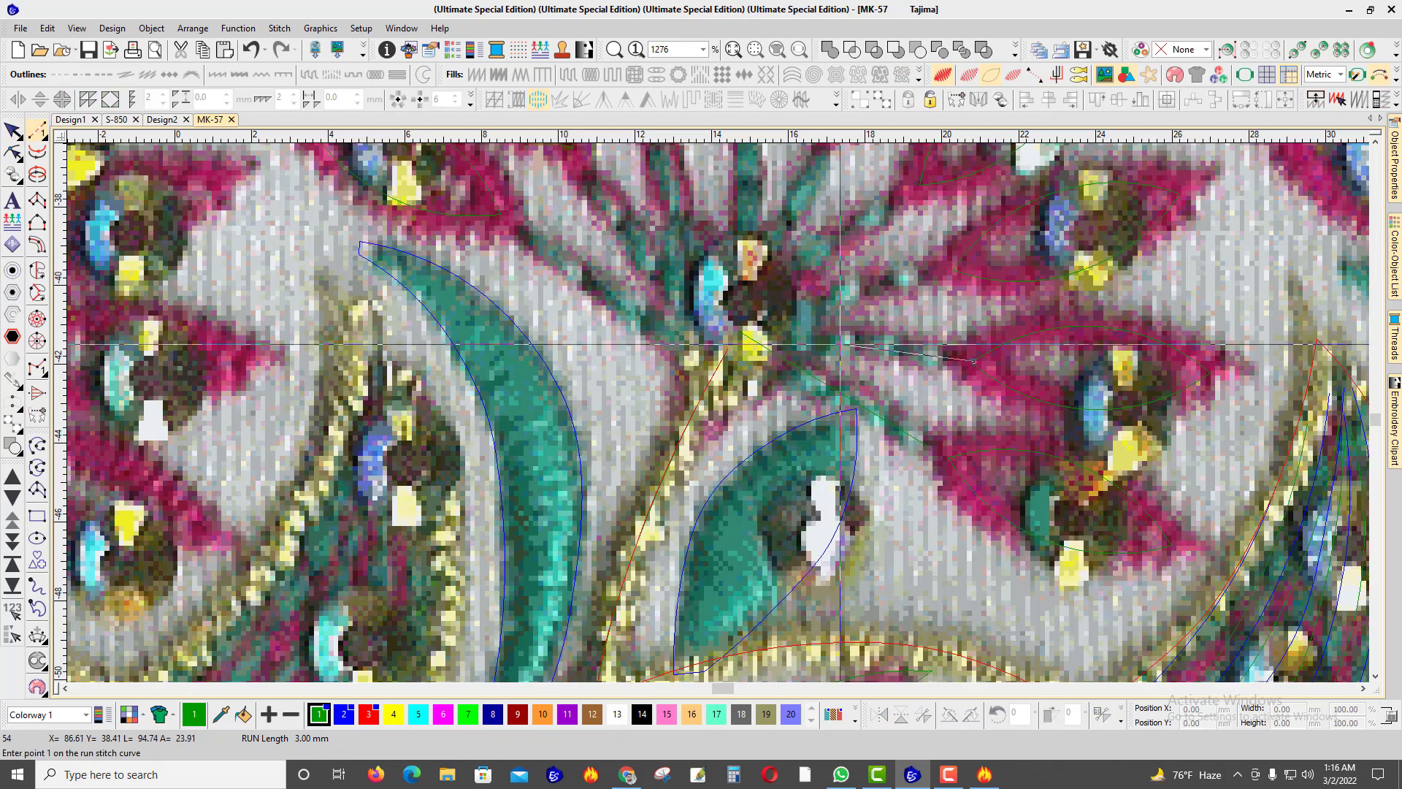
click(957, 273)
click(942, 190)
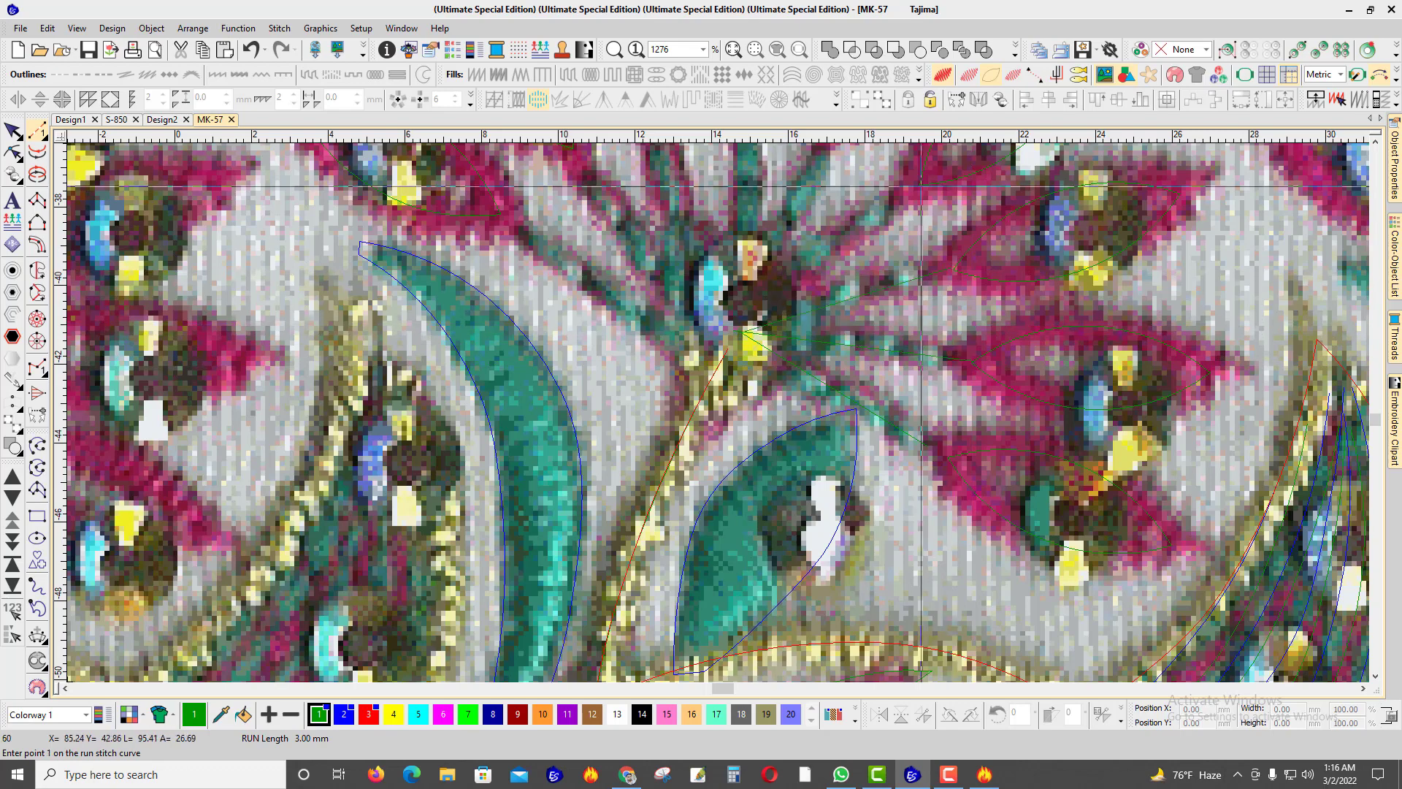
click(931, 185)
click(731, 318)
key(Return)
Step: Add run lines from the inner ends of the upper-right petal and the topmost middle petal down to the flower's centre
scroll(737, 245, down, 2)
key(s)
scroll(721, 405, up, 1)
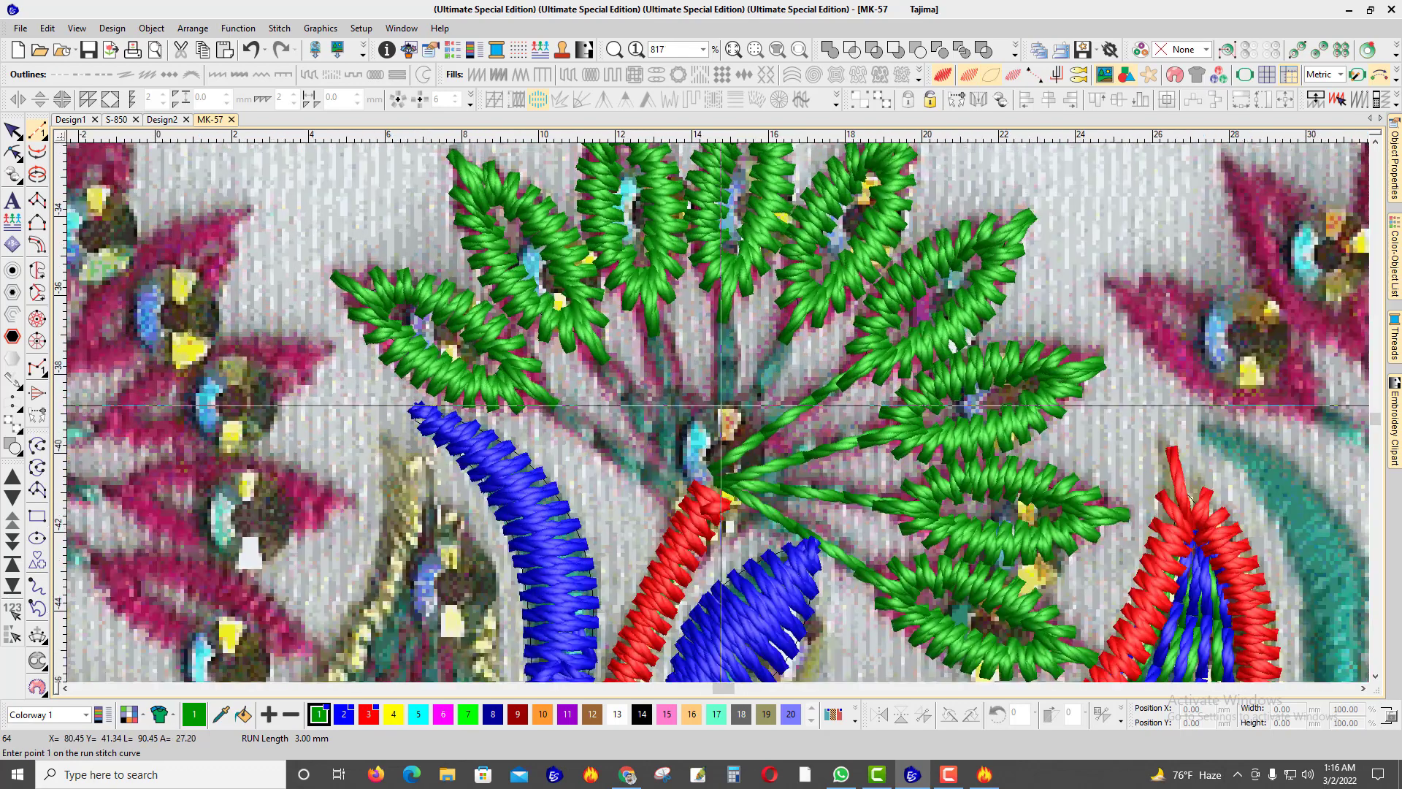
scroll(722, 406, up, 2)
click(803, 314)
key(Return)
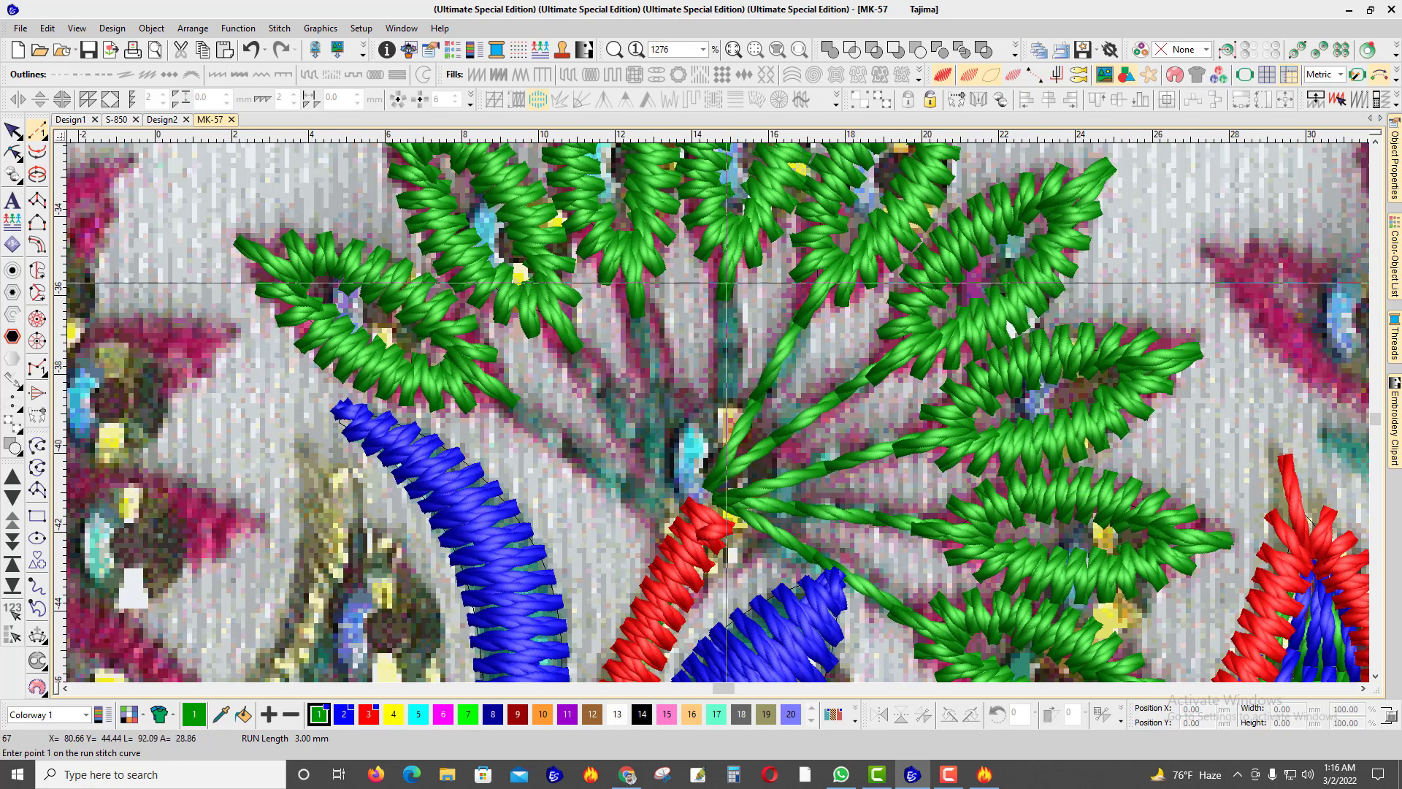
click(725, 283)
click(718, 500)
key(Return)
Step: Add run lines from the three petals on the flower's left side to its centre
click(633, 305)
click(718, 501)
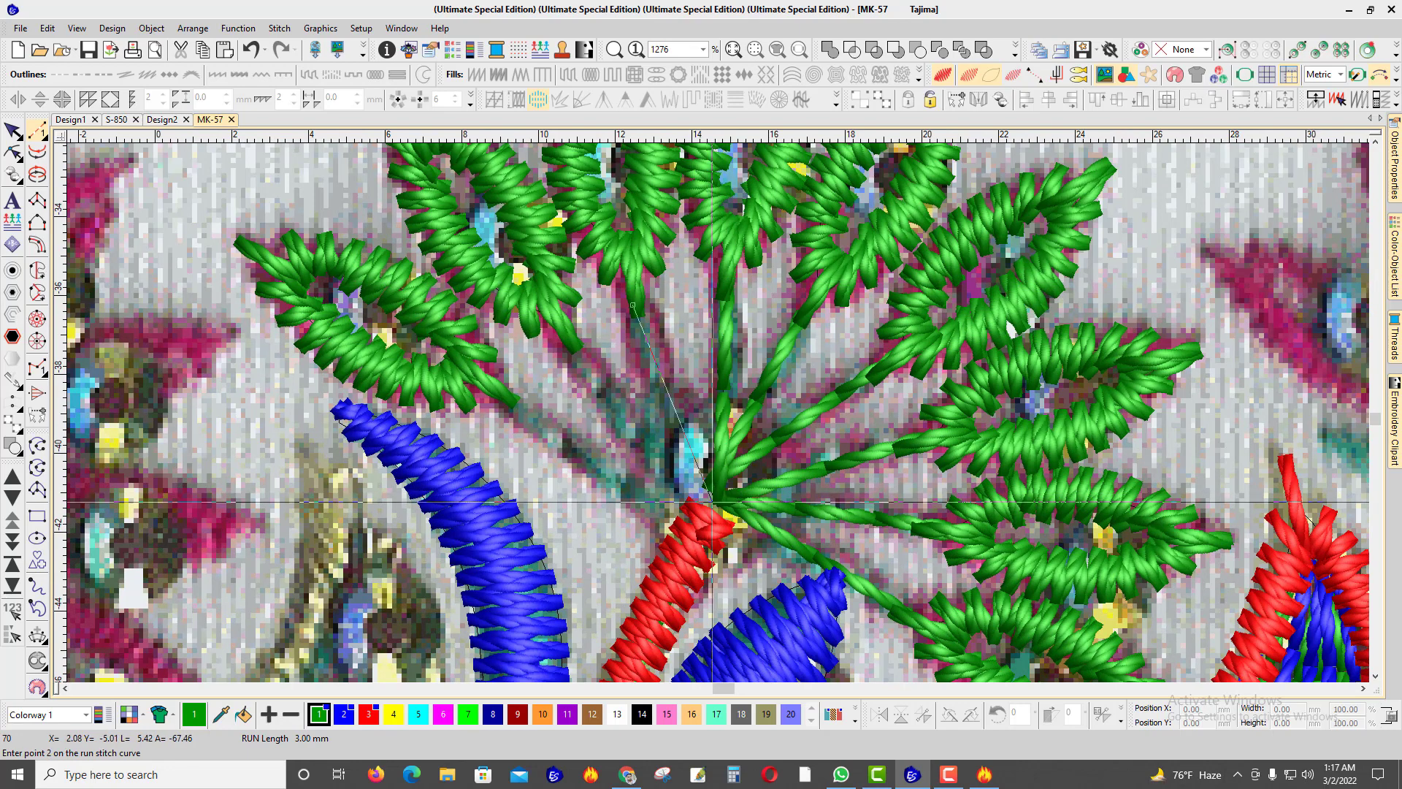
key(Return)
click(568, 342)
click(700, 520)
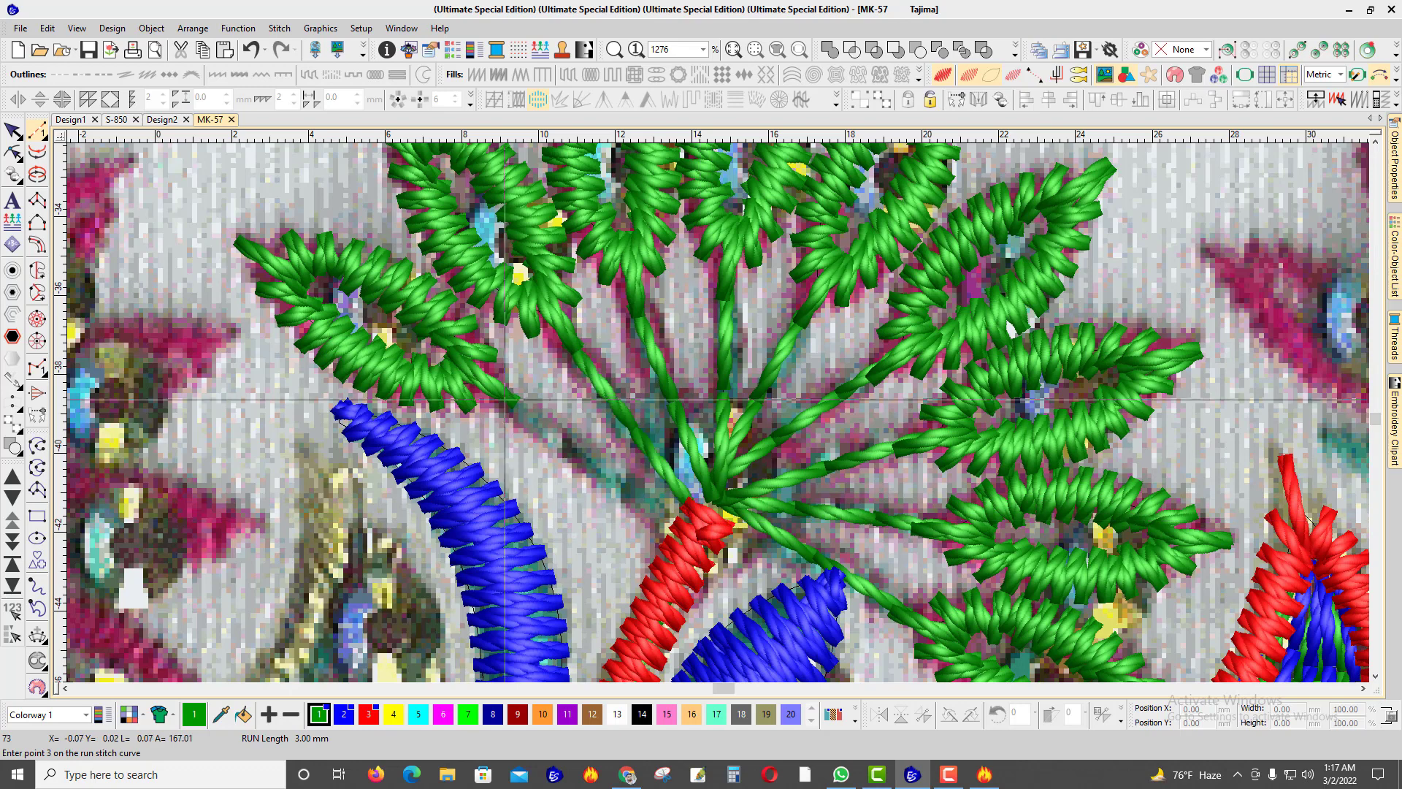
scroll(742, 292, down, 3)
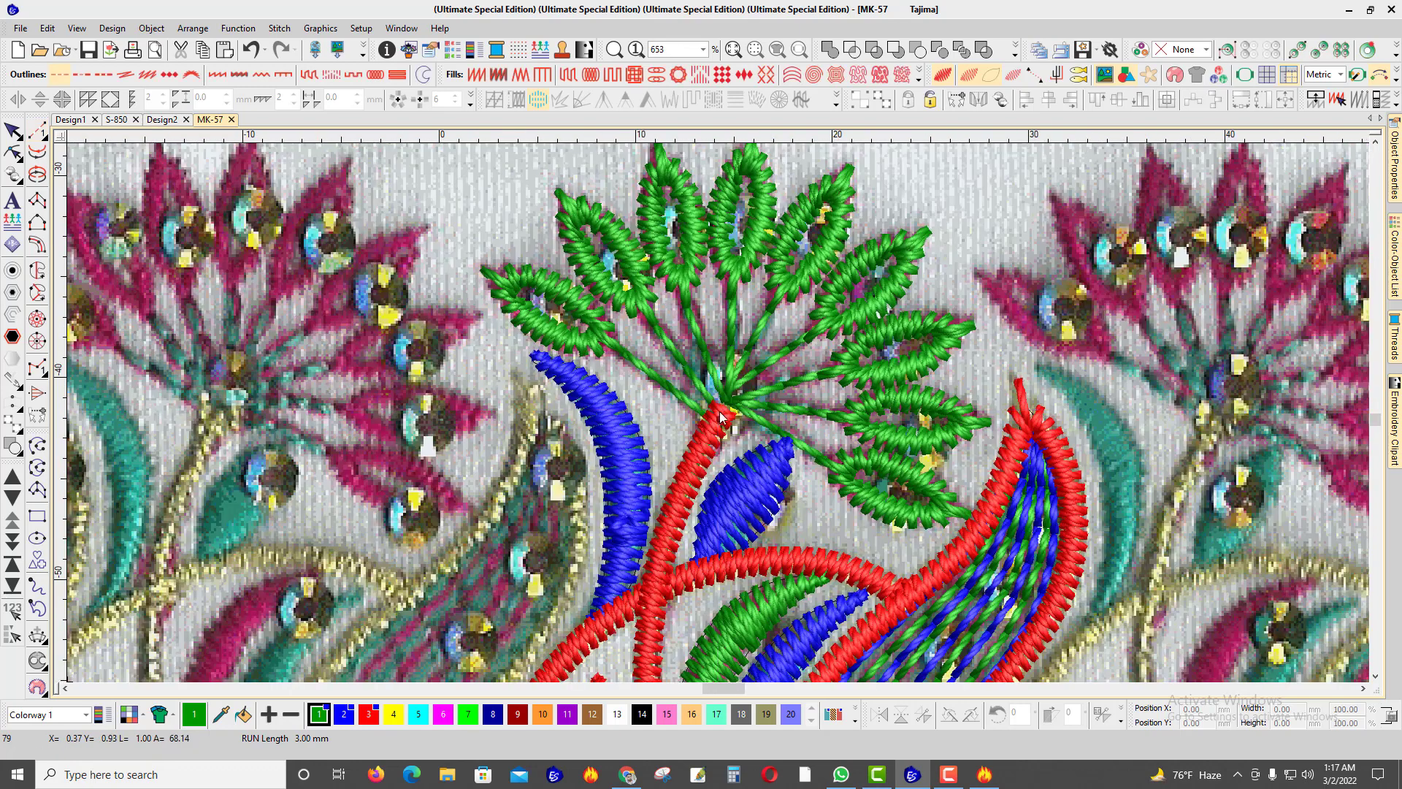
Step: Recolor the nine run lines forming the flower's petal stems to color 2 (blue)
scroll(719, 418, up, 1)
key(Return)
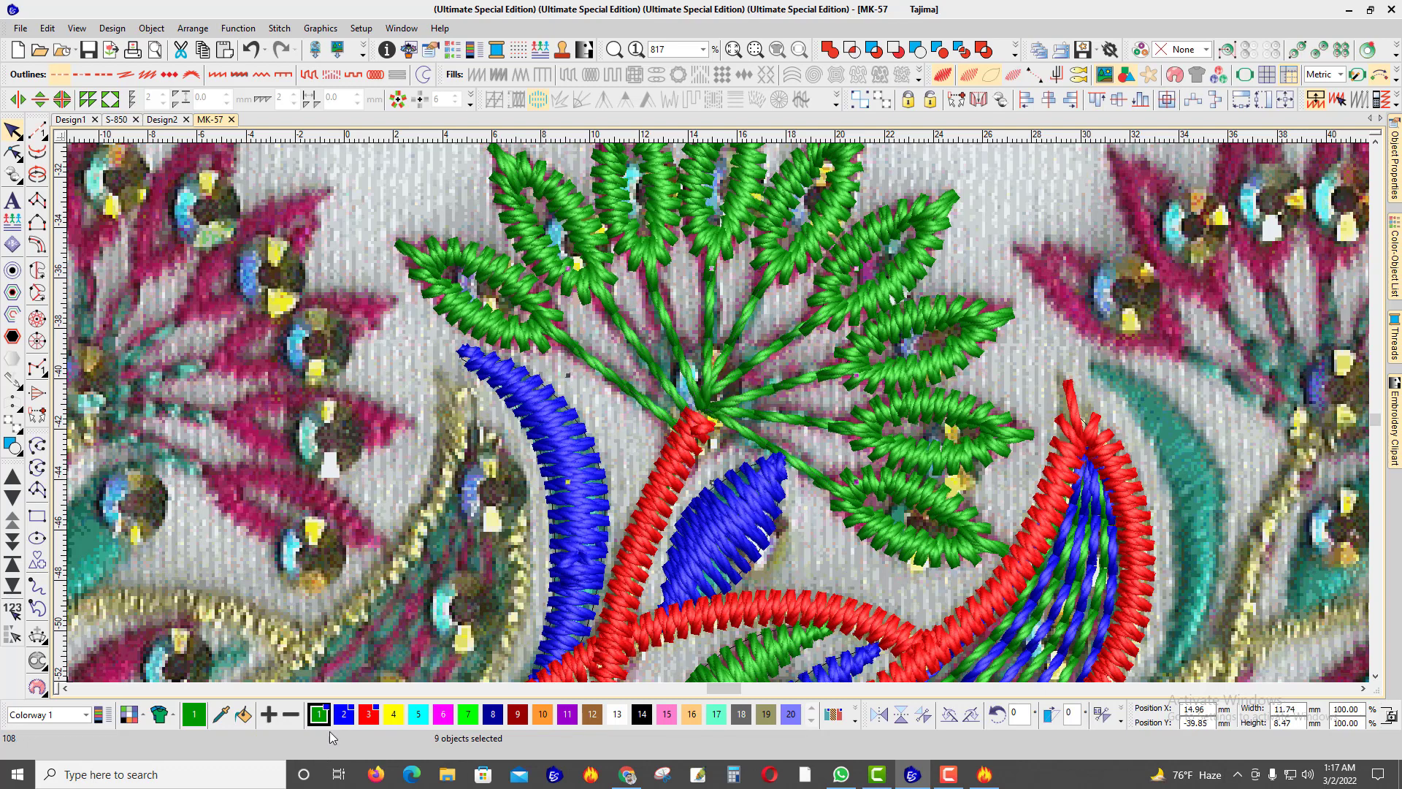
click(343, 714)
Step: Collapse the Color-Object List, select both multi-object color 1 groups and show only those objects
mouse_move(1396, 256)
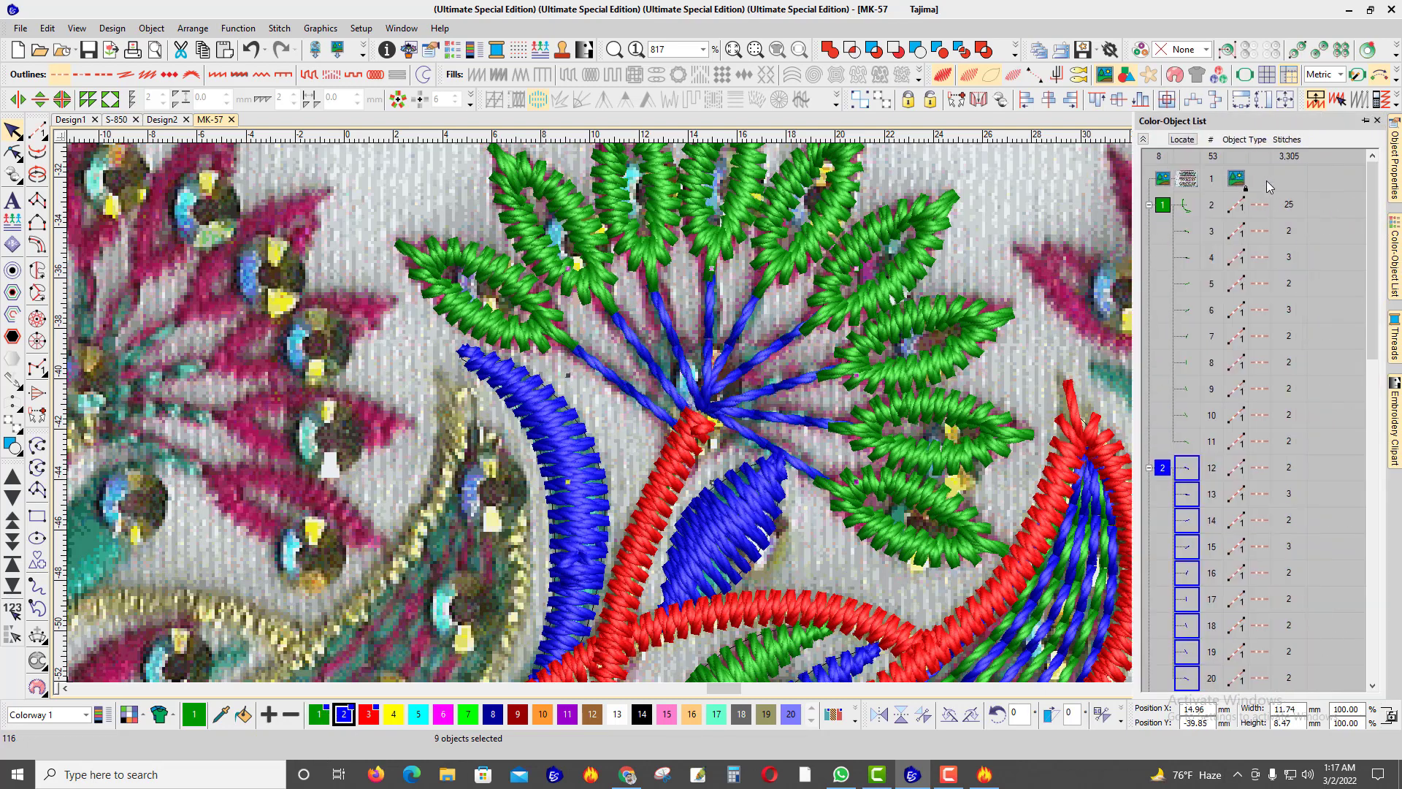
click(1144, 140)
key(Escape)
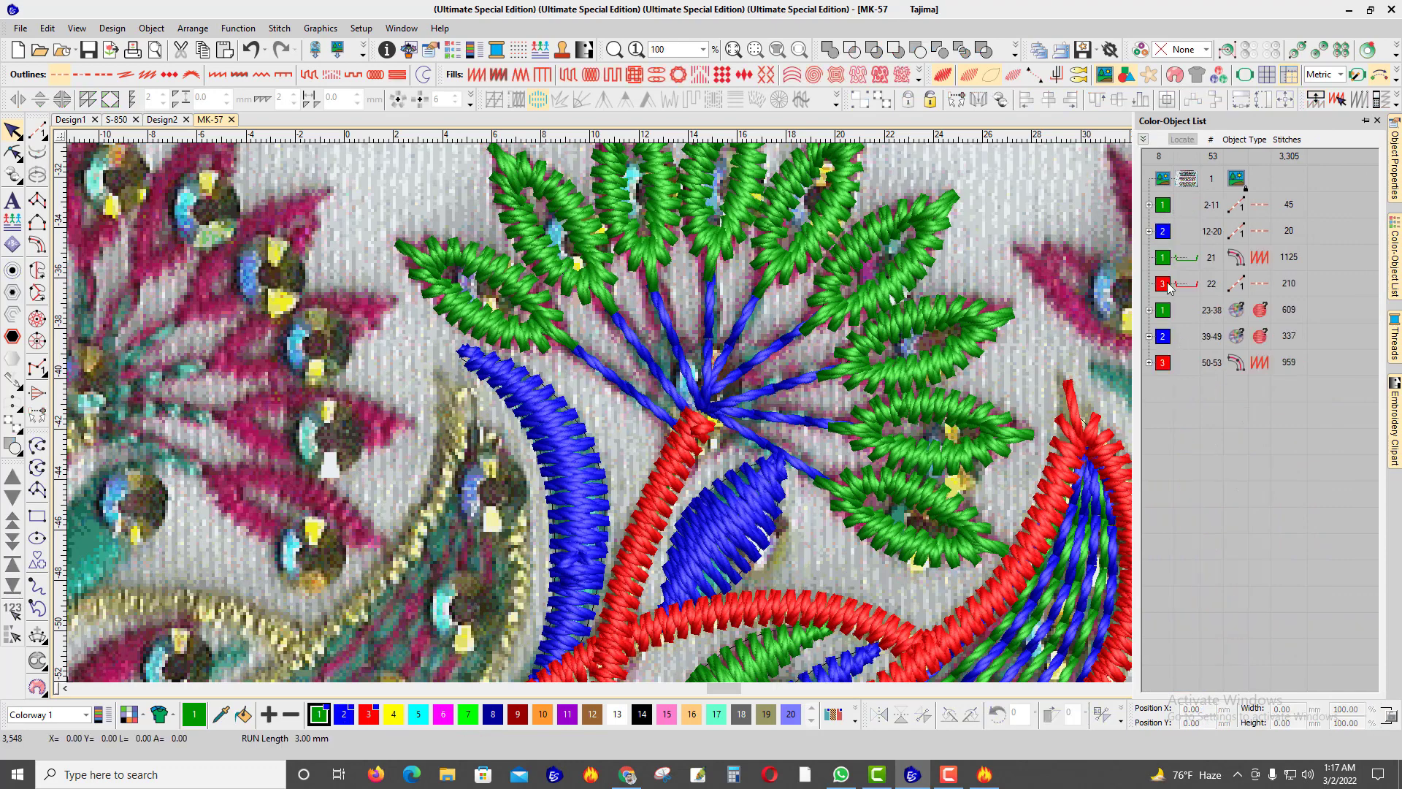
click(1163, 313)
ctrl+click(1162, 207)
key(shift+s)
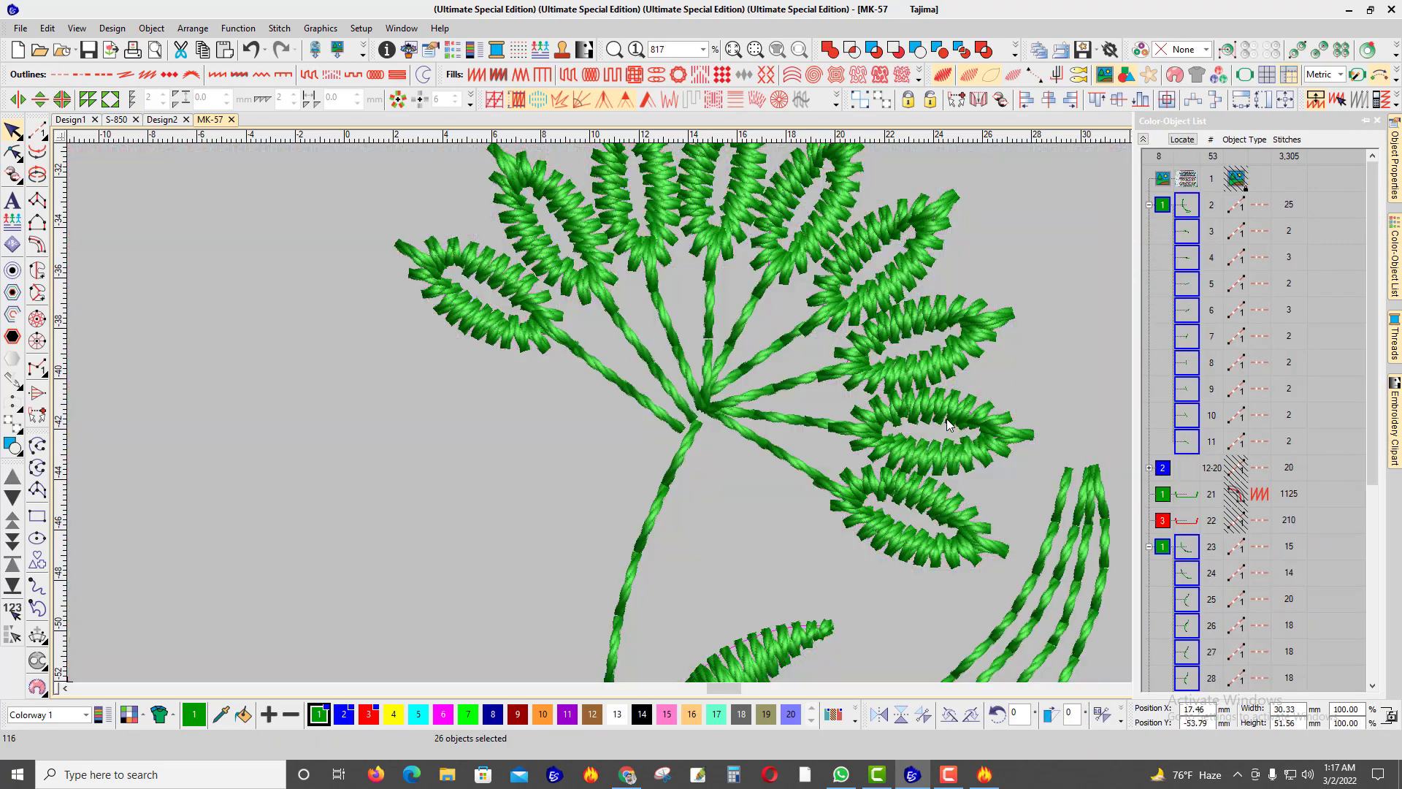
Step: Branch the isolated green objects into one object, with entry and exit both at the free end of the lowest run line
scroll(676, 375, down, 3)
click(585, 251)
drag(551, 251, 781, 605)
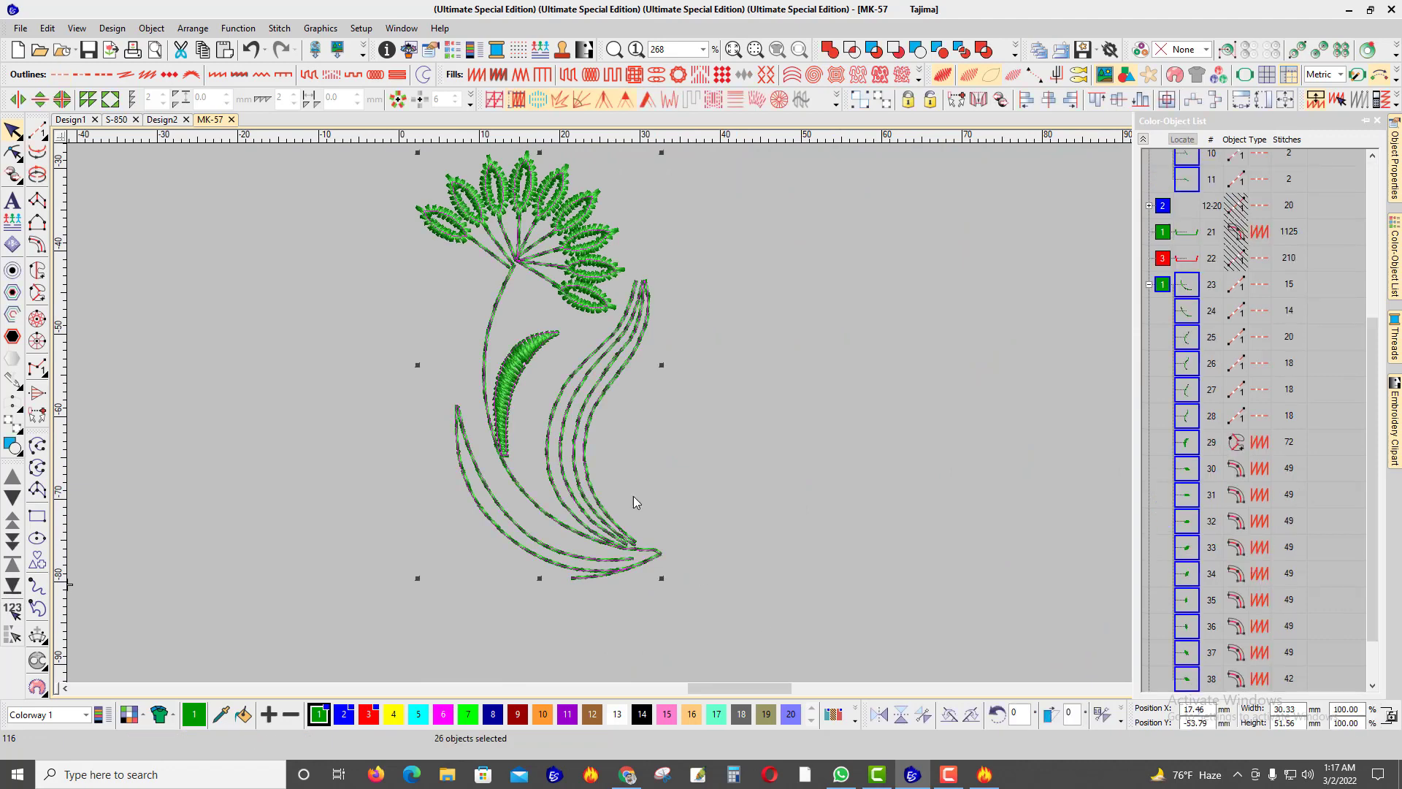
scroll(627, 511, up, 1)
click(660, 466)
click(660, 466)
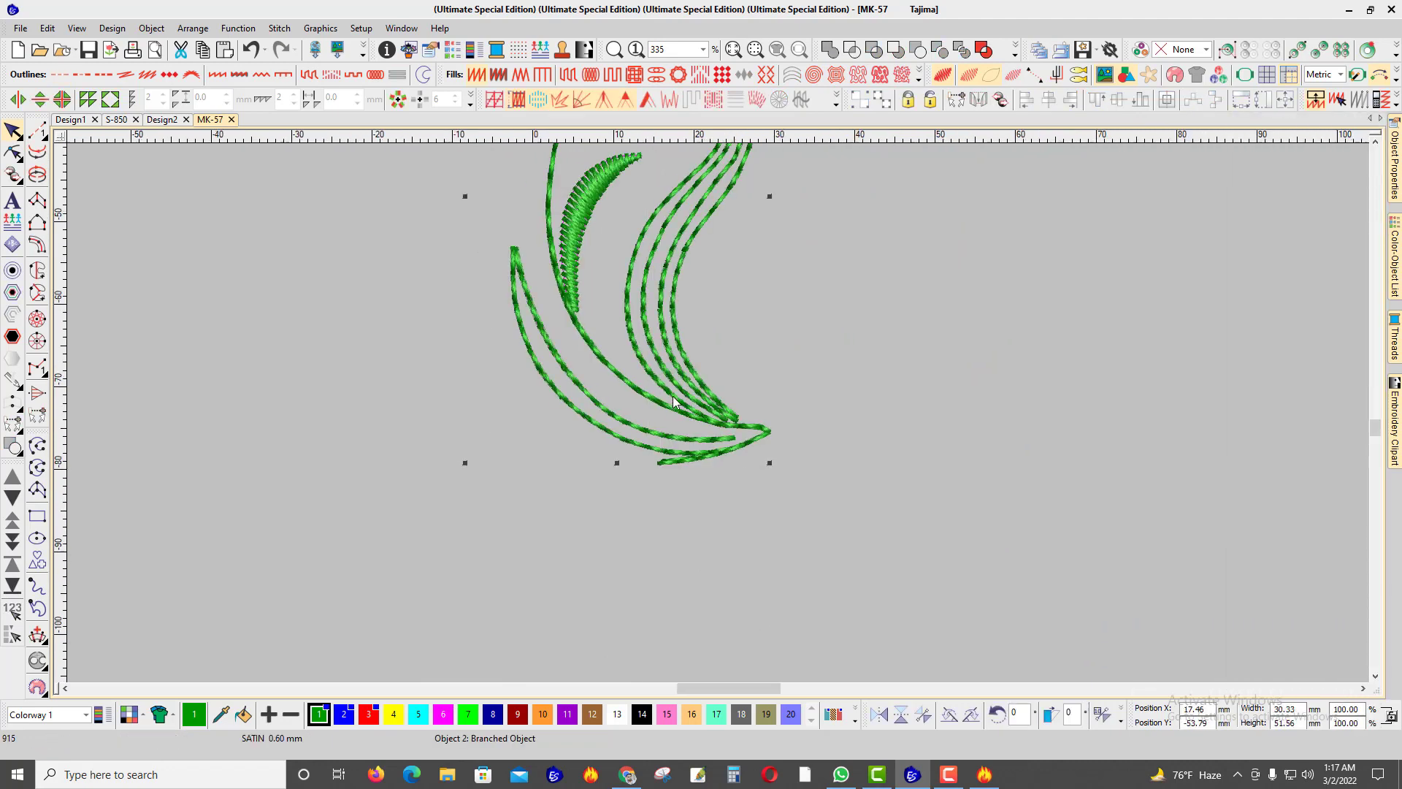
Step: Examine the branched object's reshape points and its entry and exit position
scroll(712, 400, down, 1)
key(h)
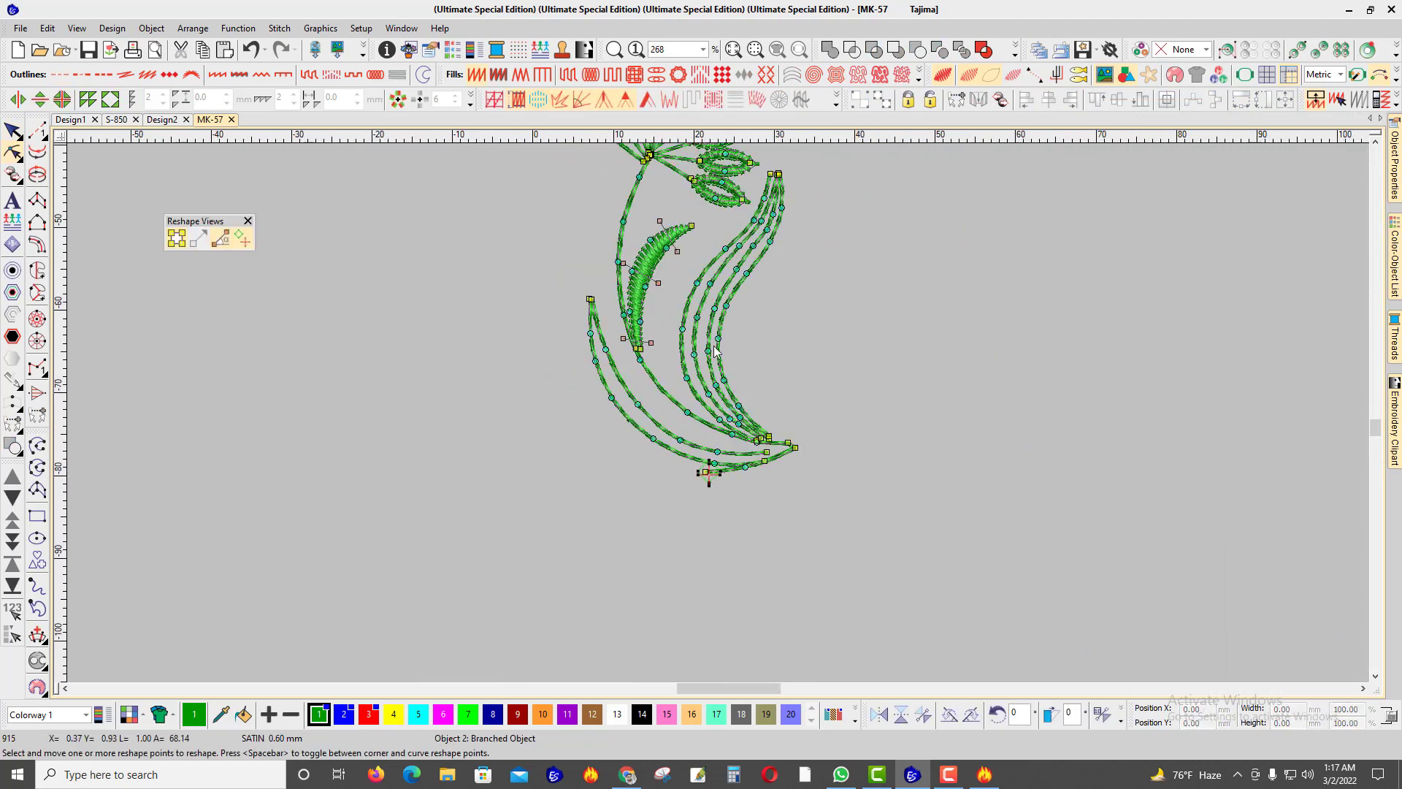
key(Escape)
key(Escape)
Step: Turn off TrueView and travel from the design start through the stem, petals and lower leaf lines to check the stitching order
scroll(722, 401, down, 3)
key(t)
scroll(723, 400, up, 1)
key(End)
key(Home)
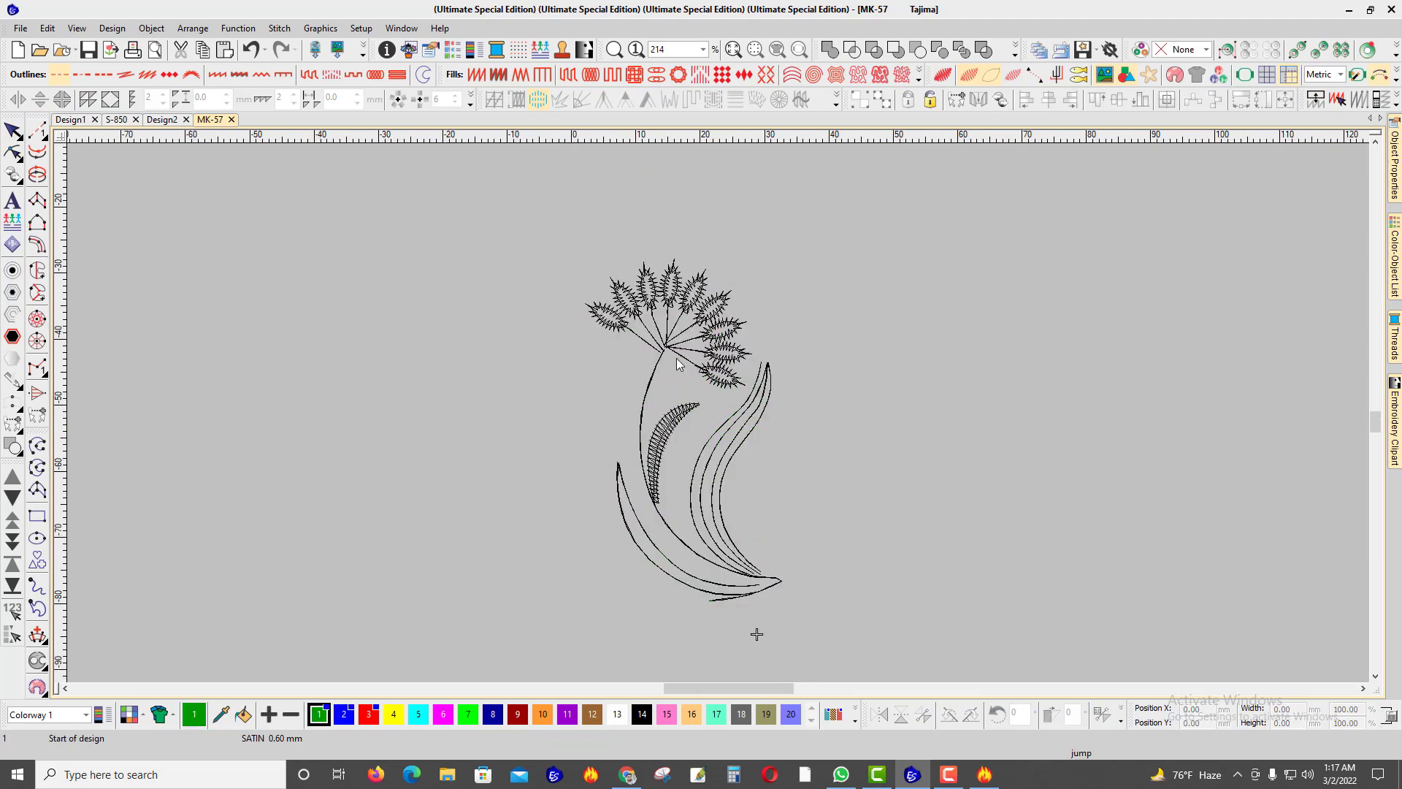
click(718, 361)
key(Escape)
click(718, 361)
click(756, 633)
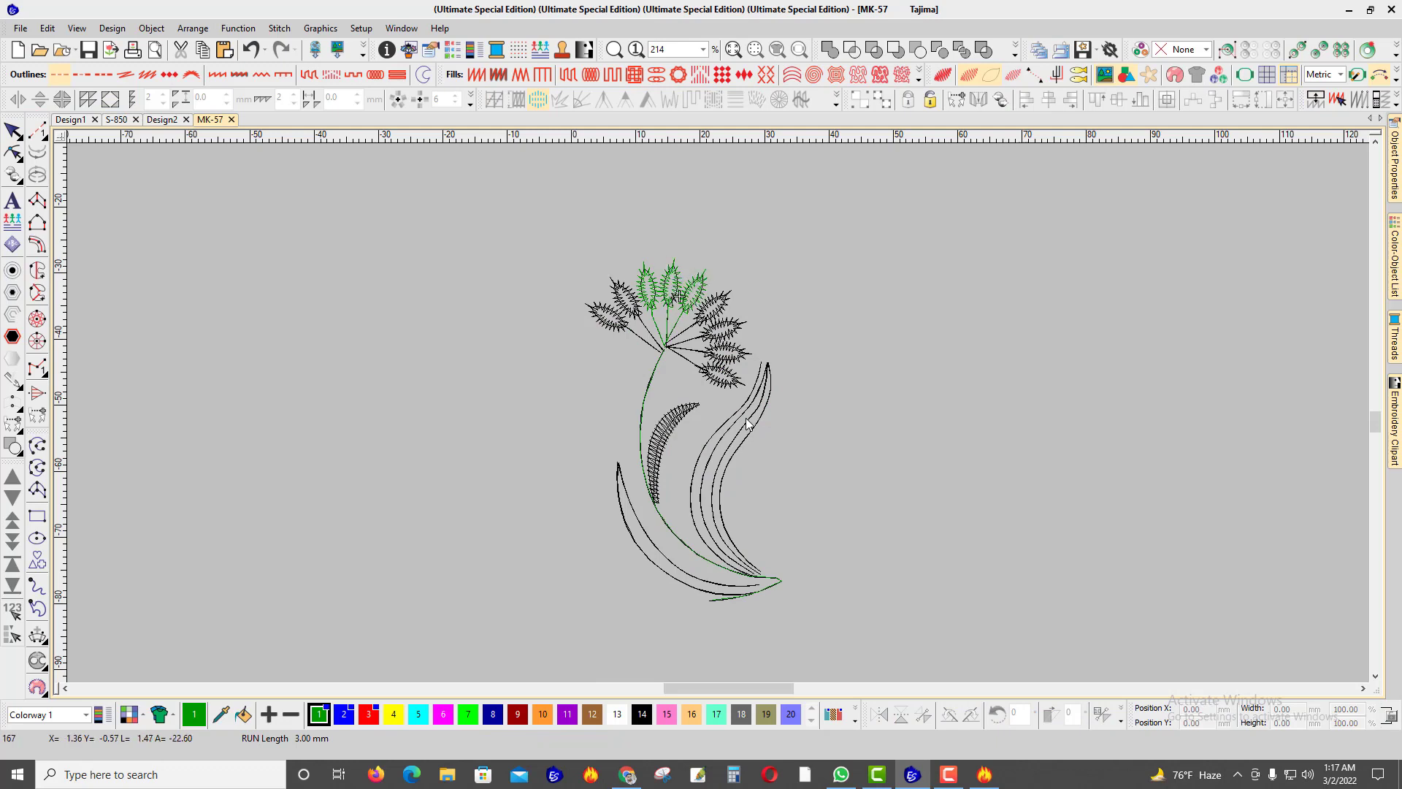
key(Right)
key(Right)
key(Right)
key(Right)
key(Right)
key(Right)
key(Right)
key(Right)
key(Right)
key(Right)
key(Right)
key(Right)
key(Right)
key(Right)
key(Right)
key(Right)
key(Right)
key(Right)
key(Right)
key(Right)
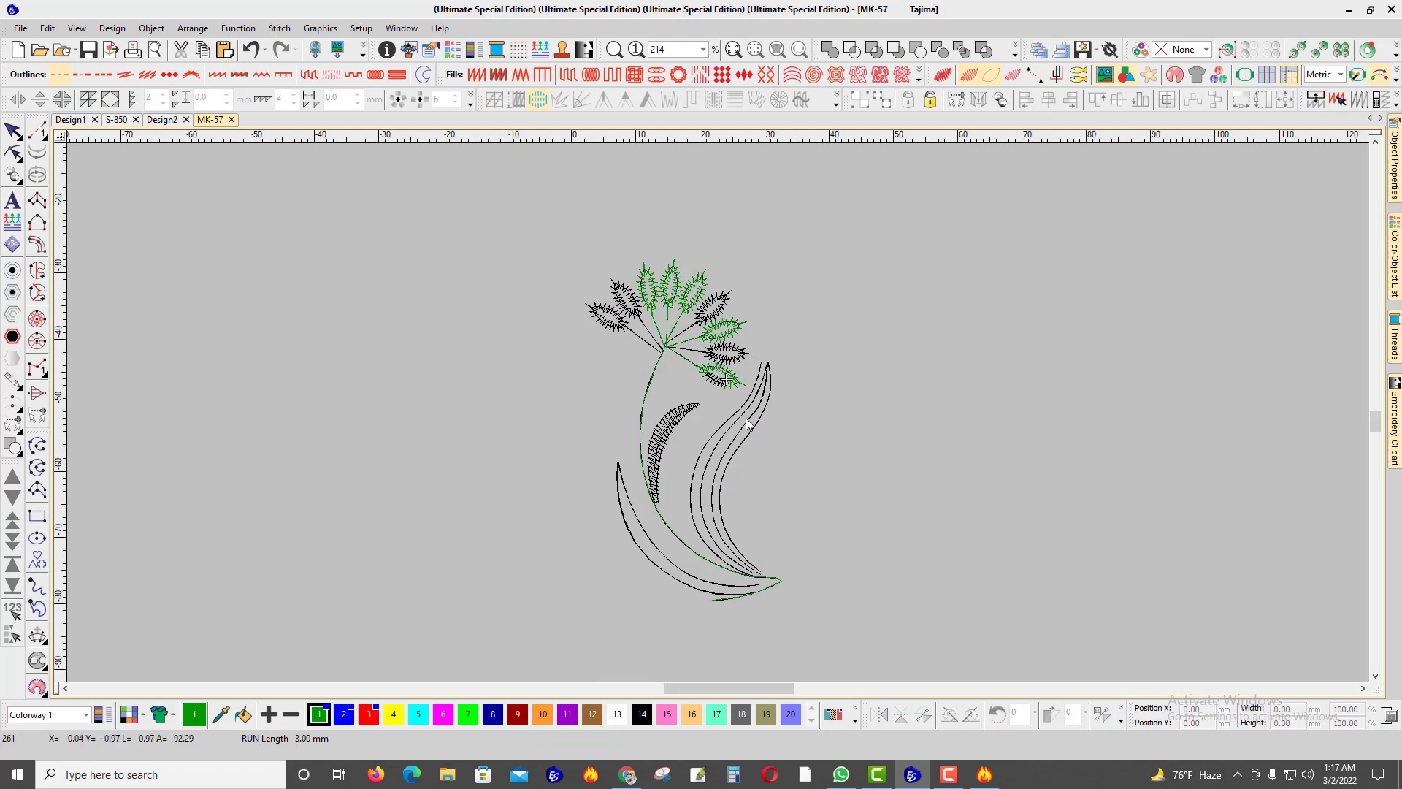
key(Right)
key(Right)
key(Right)
key(Right)
key(Right)
key(Right)
key(Right)
key(Right)
key(Right)
key(Right)
key(Right)
key(Right)
key(Right)
key(Right)
key(Right)
key(Right)
key(Right)
key(Right)
key(Right)
key(Right)
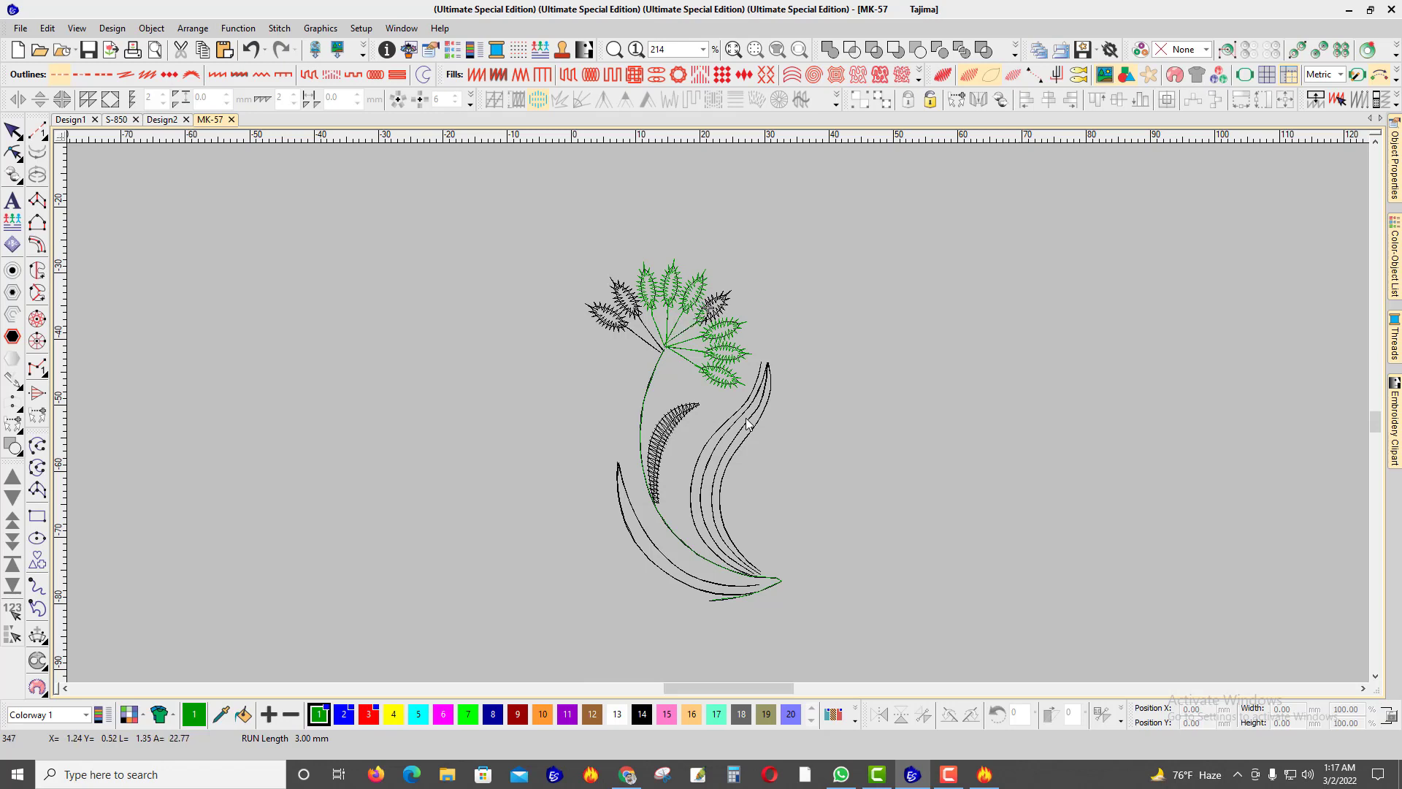
key(Right)
key(Right)
key(Right)
key(Right)
key(Right)
key(Right)
key(Right)
key(Right)
key(Right)
key(Right)
key(Right)
key(Right)
key(Right)
key(Right)
key(Right)
key(Right)
key(Right)
key(Right)
key(Right)
key(Right)
key(Right)
key(Right)
key(Right)
key(Right)
key(Right)
key(Right)
key(Right)
key(Right)
key(Right)
key(Right)
key(Right)
key(Right)
key(Right)
key(Right)
key(Right)
key(Right)
key(Right)
key(Right)
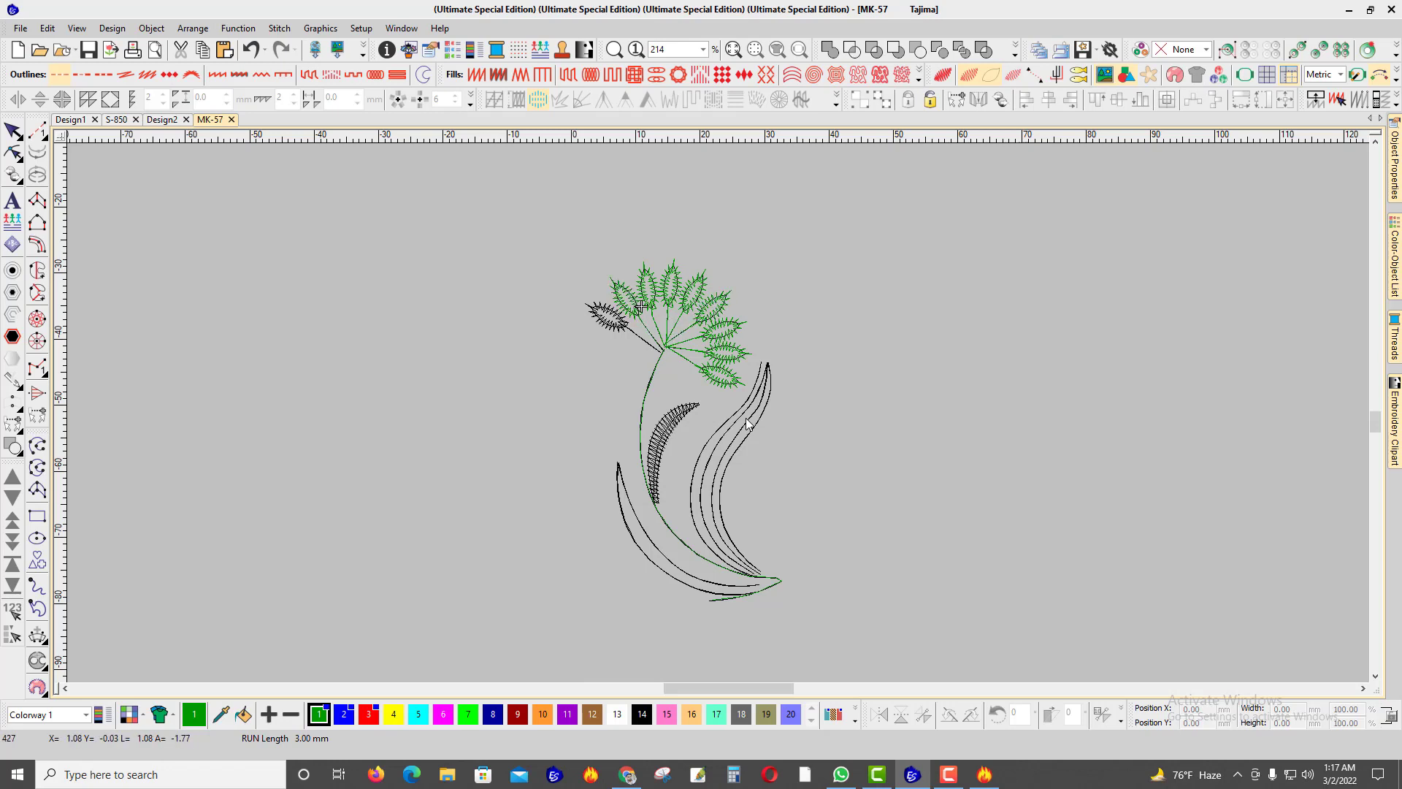
key(Right)
key(Right)
key(Right)
key(Right)
key(Right)
key(Right)
key(Right)
key(Right)
key(Right)
key(Right)
key(Right)
key(Right)
key(Right)
key(Right)
key(Right)
key(Right)
key(Right)
key(Right)
key(Right)
key(Right)
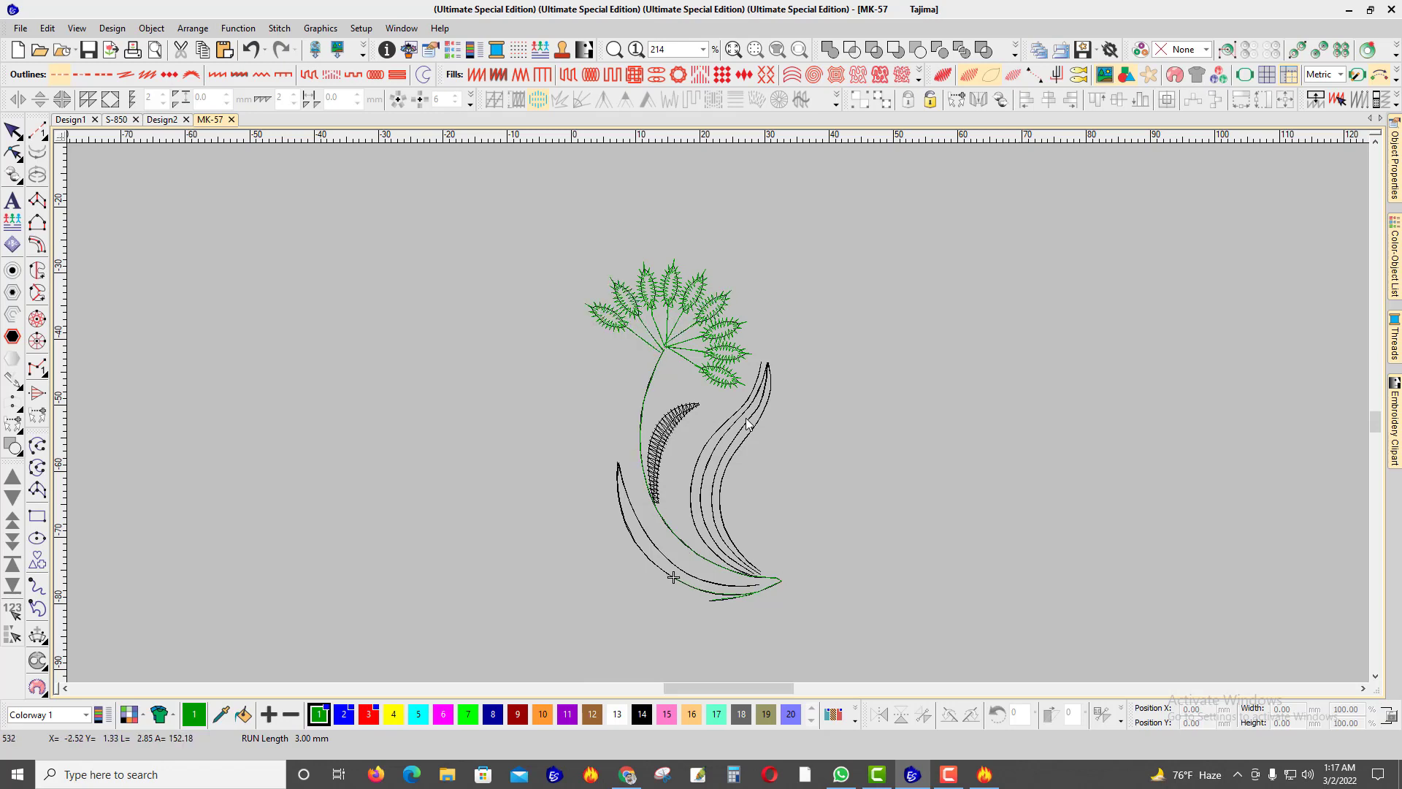
Step: Travel back through the stitching sequence to the first petals sewn at the flower's top
key(Up)
key(Up)
key(Up)
key(Up)
key(Up)
key(Up)
key(Up)
key(Up)
key(Up)
key(Up)
key(Up)
key(Up)
key(Up)
key(Up)
key(Up)
key(Up)
key(Up)
key(Up)
key(Up)
key(Up)
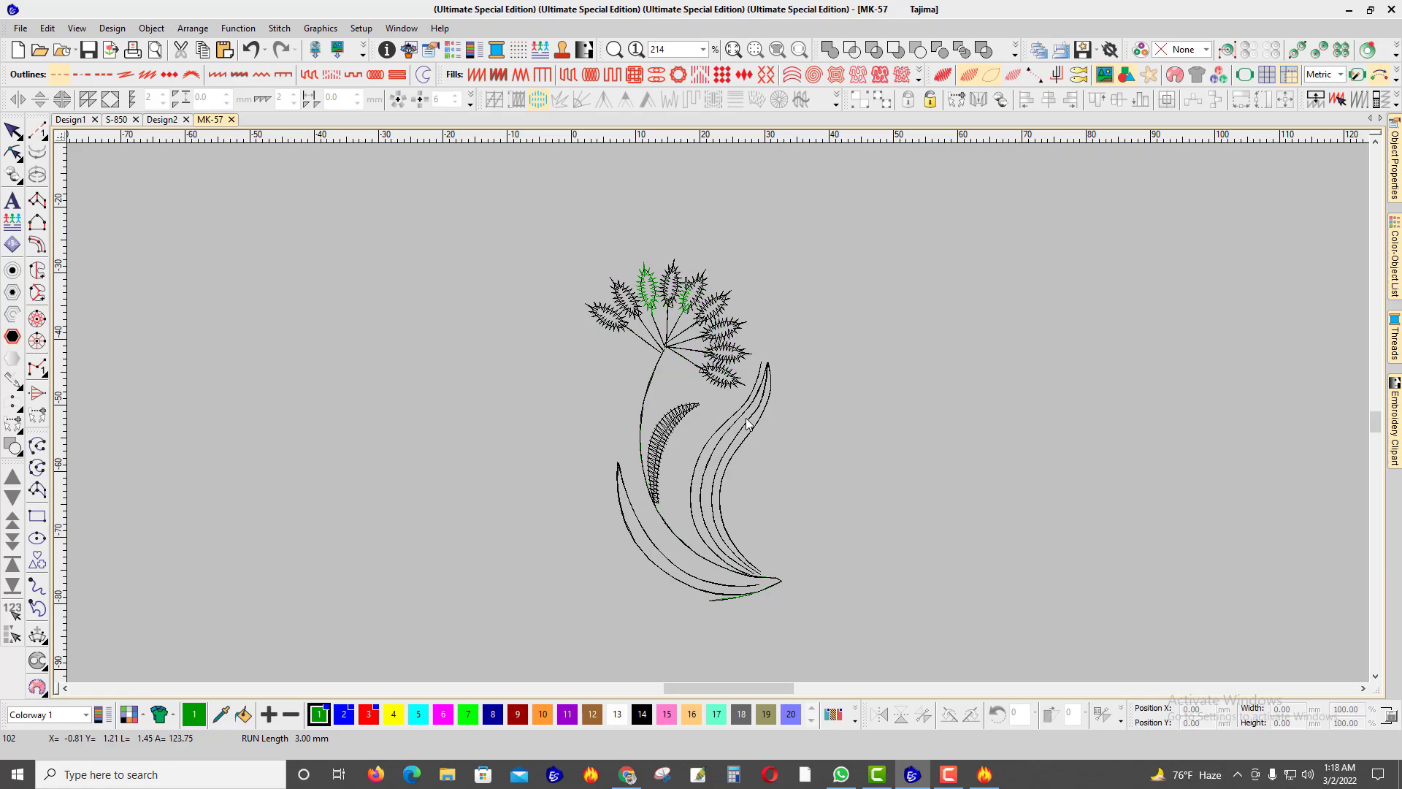
Step: Reshape the branched object by moving the vertical petal stem's lower end point slightly up at the stem junction, and check it in TrueView
scroll(715, 411, up, 8)
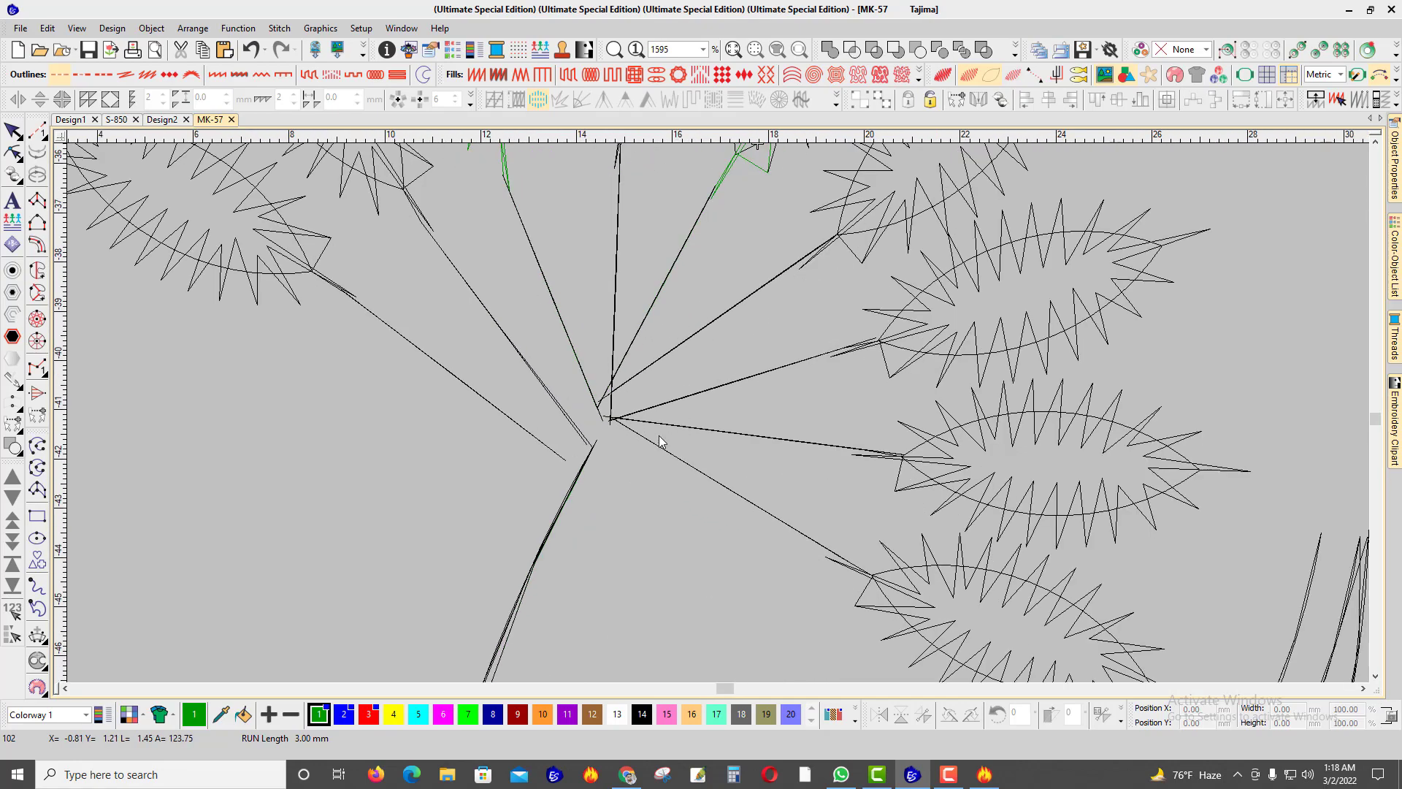
click(640, 440)
key(r)
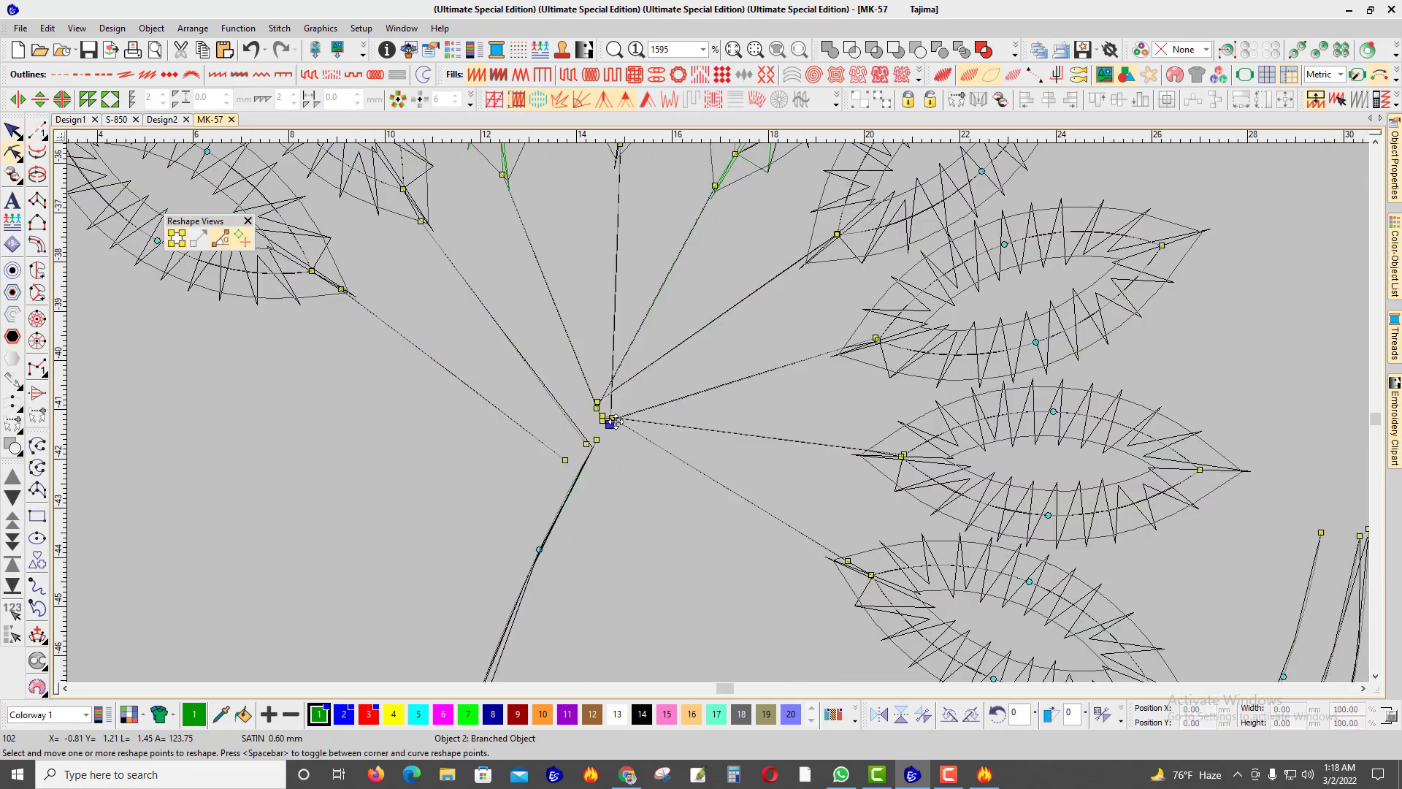
scroll(720, 418, up, 4)
drag(706, 401, 692, 307)
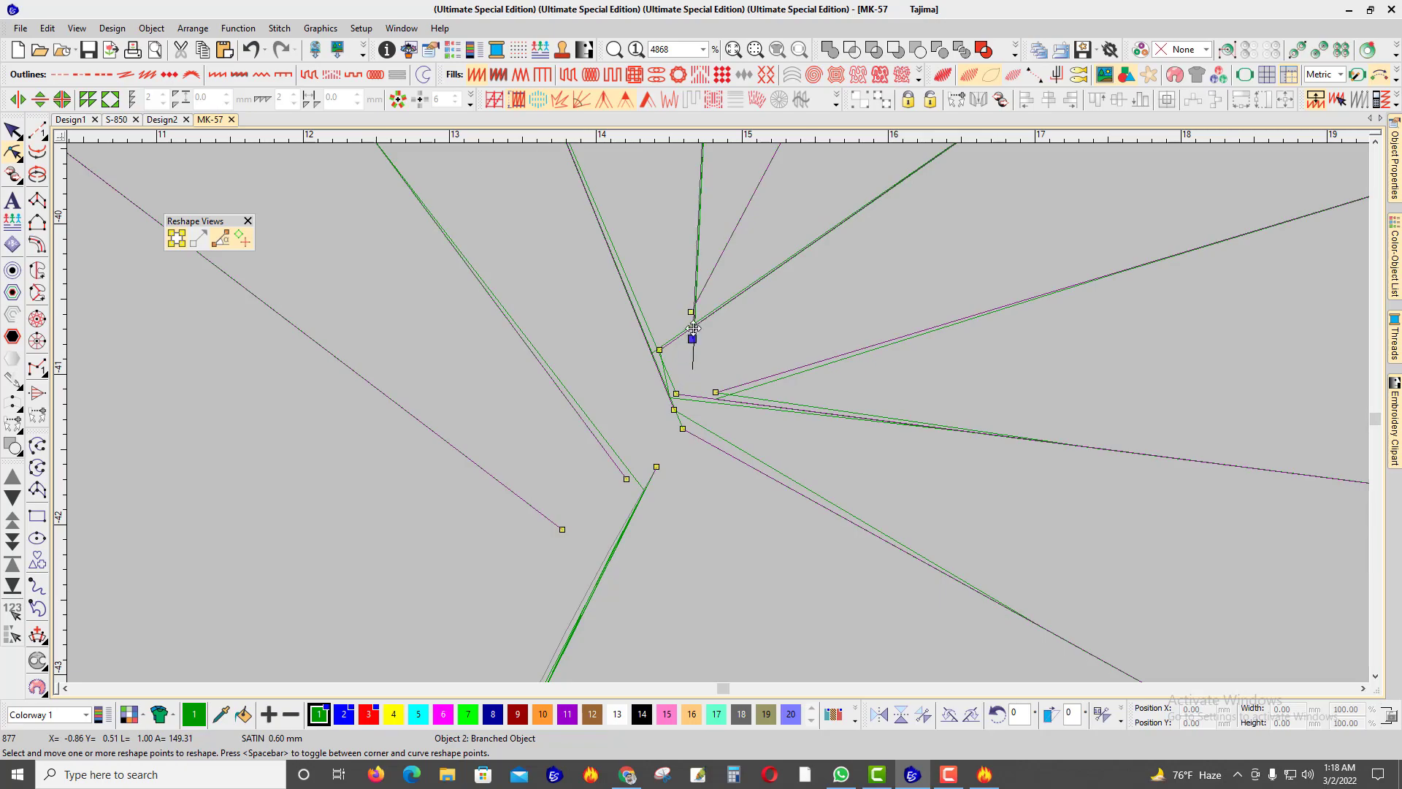
scroll(691, 338, down, 5)
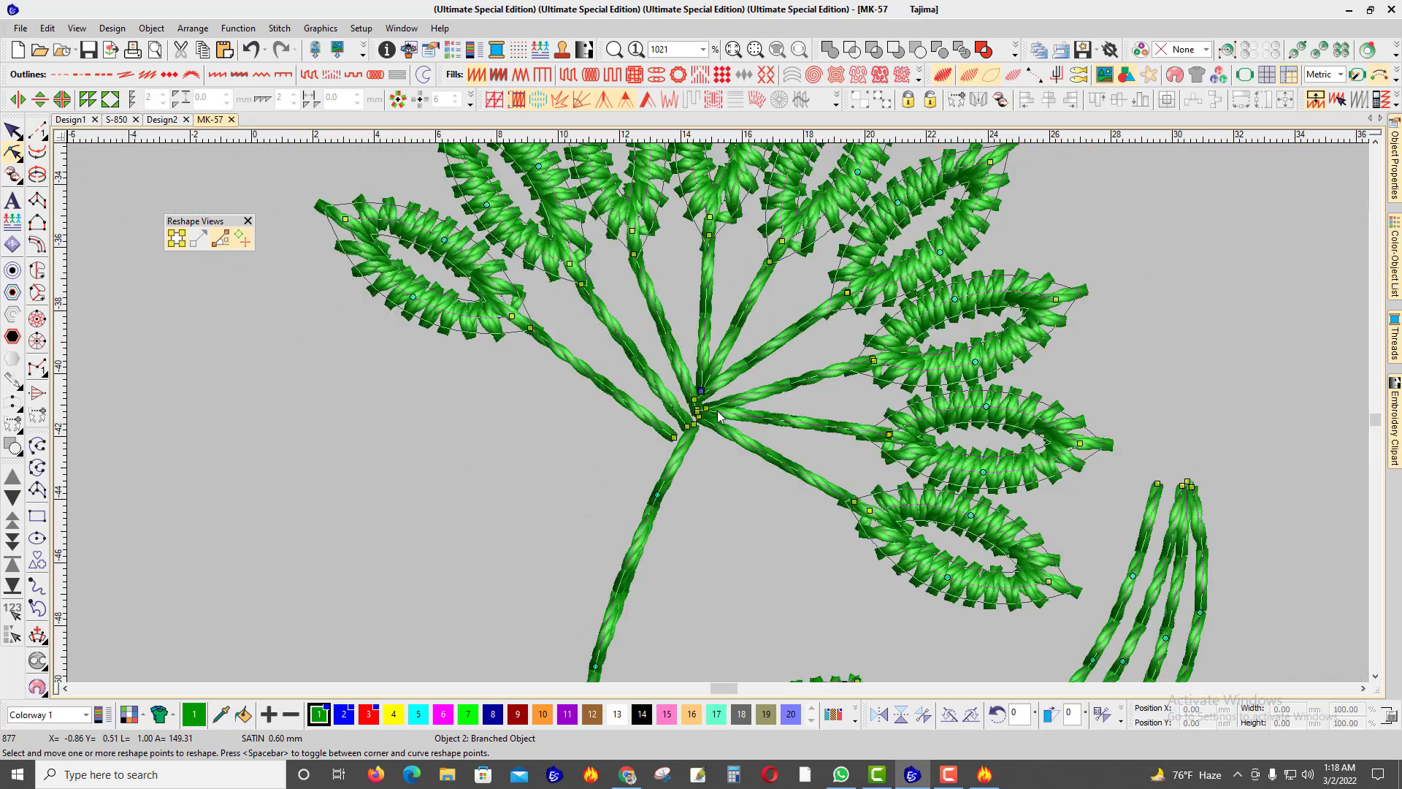
key(Escape)
Step: Select the green branched flower object and show it alone in the design window
scroll(737, 419, up, 3)
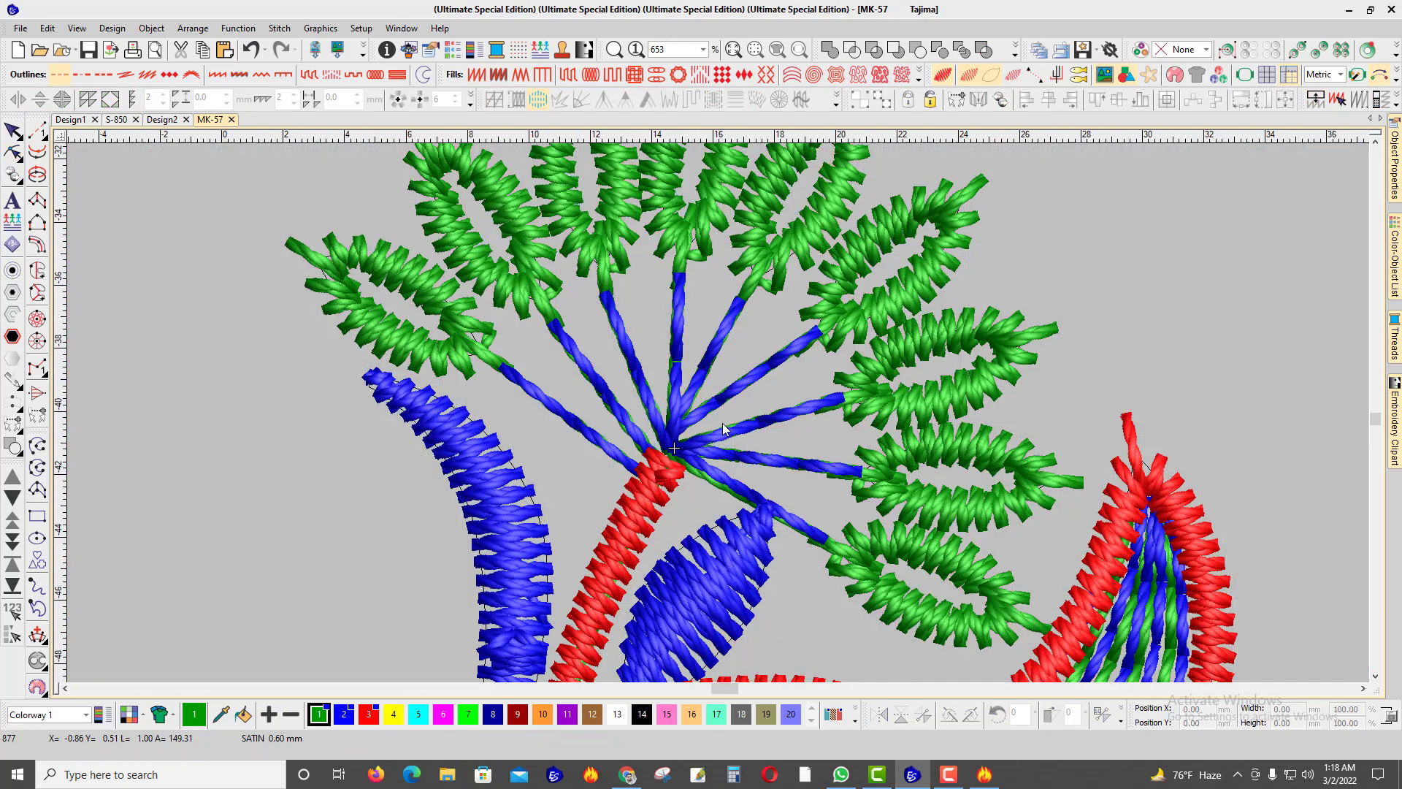
scroll(732, 411, down, 2)
click(852, 281)
key(shift+s)
scroll(581, 363, down, 3)
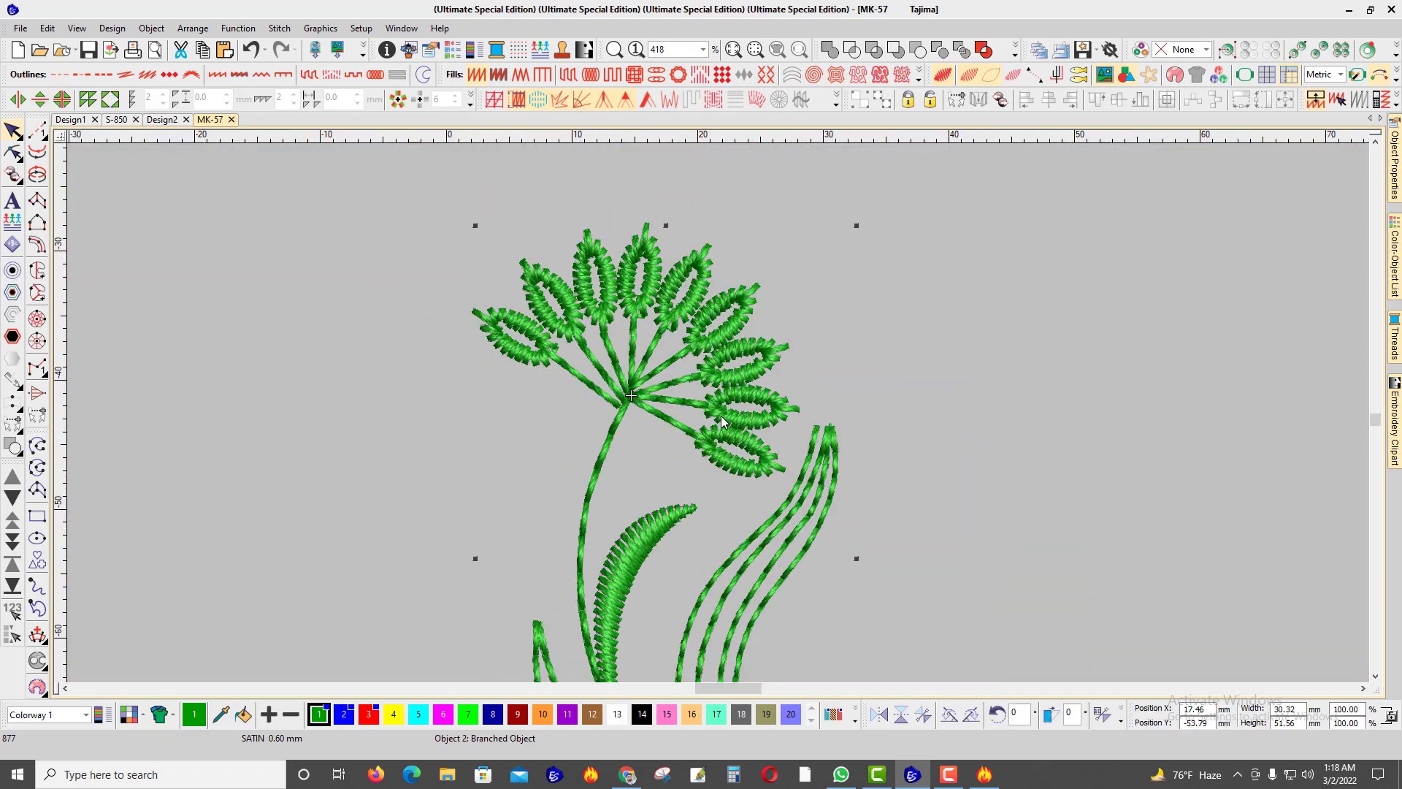
Step: Turn off TrueView and travel from the design start to the flower's lower-right petals to check their stitching order
key(Escape)
key(t)
scroll(733, 413, down, 4)
key(Home)
key(Right)
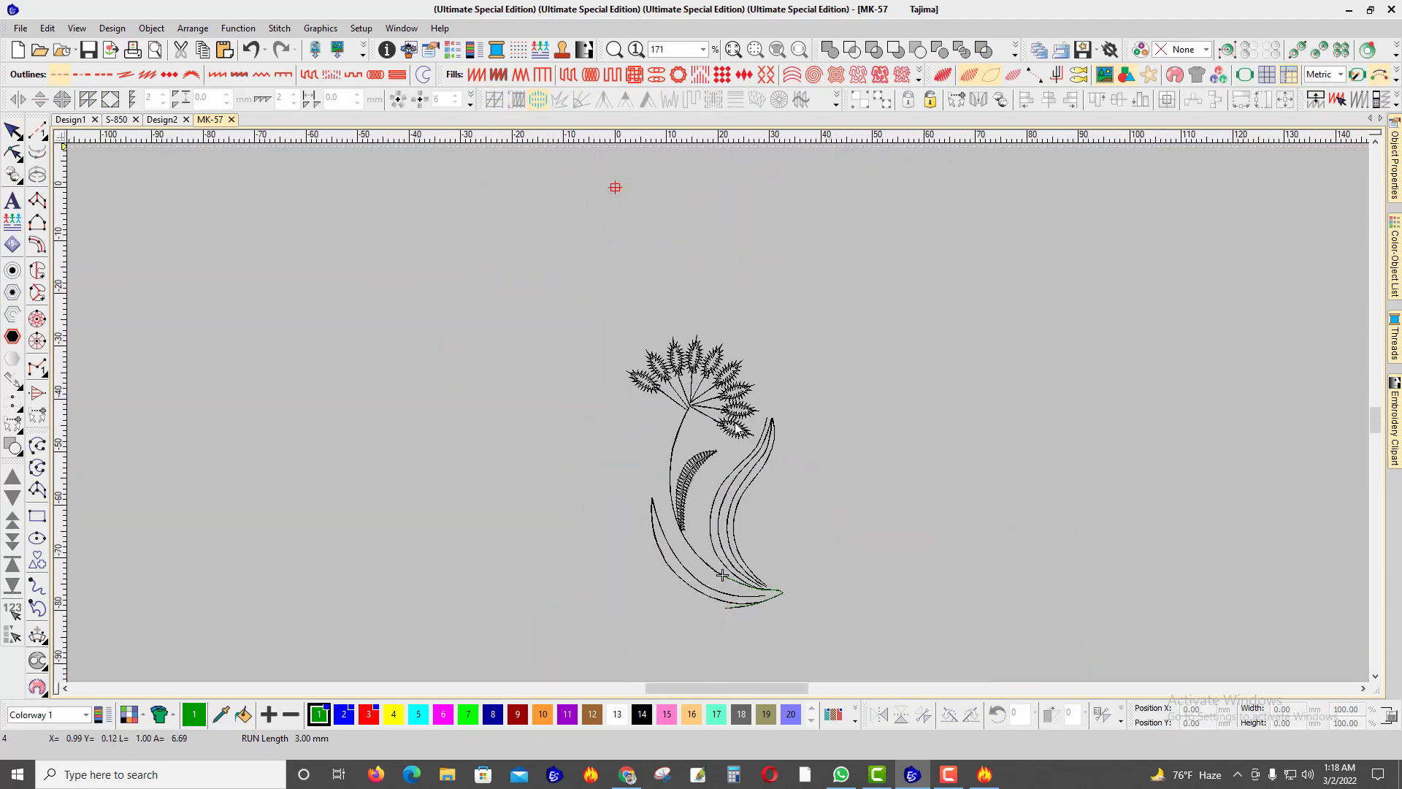
scroll(730, 409, up, 3)
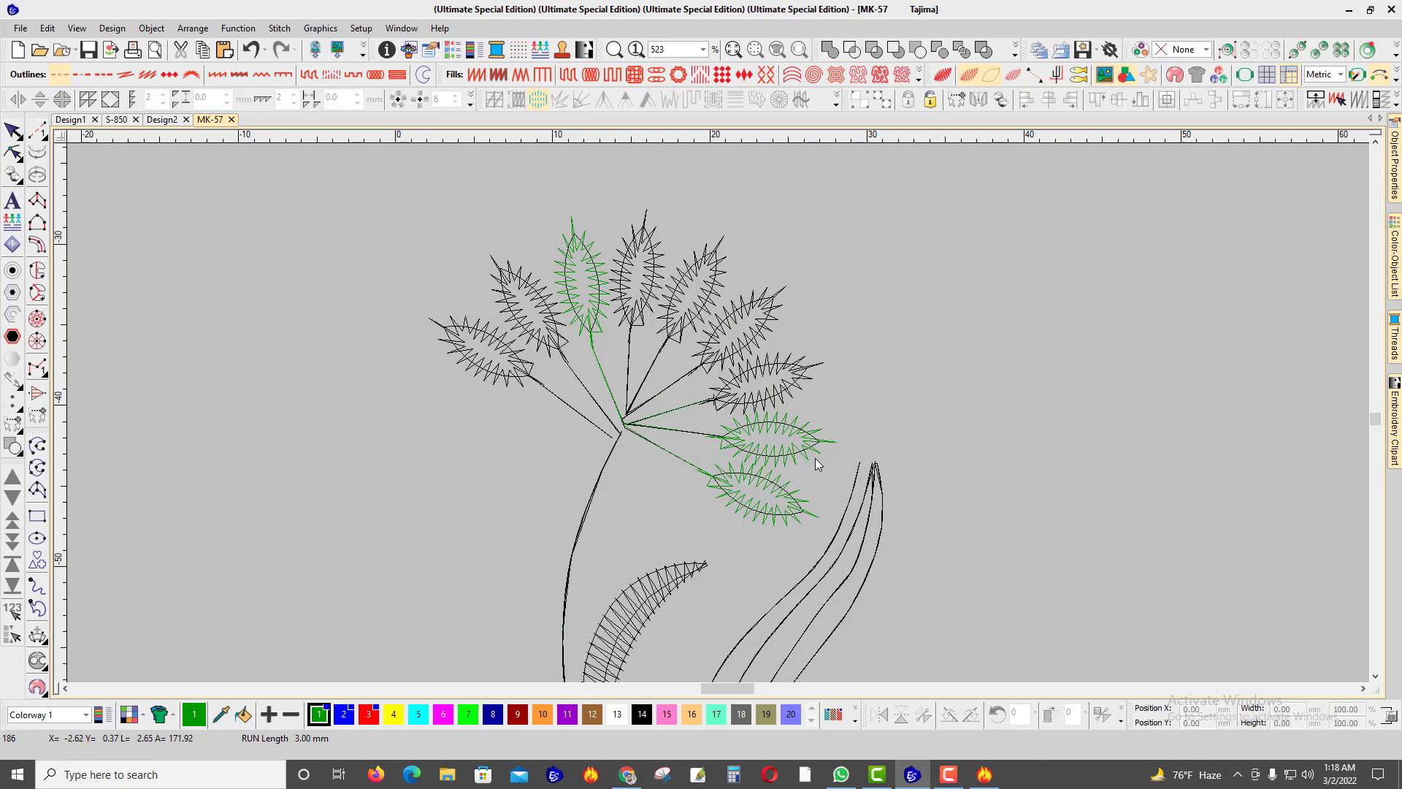
key(Right)
Step: Reshape the branched object by moving the inner end point of the third lower-right petal's stem onto the central stem junction
scroll(634, 422, up, 9)
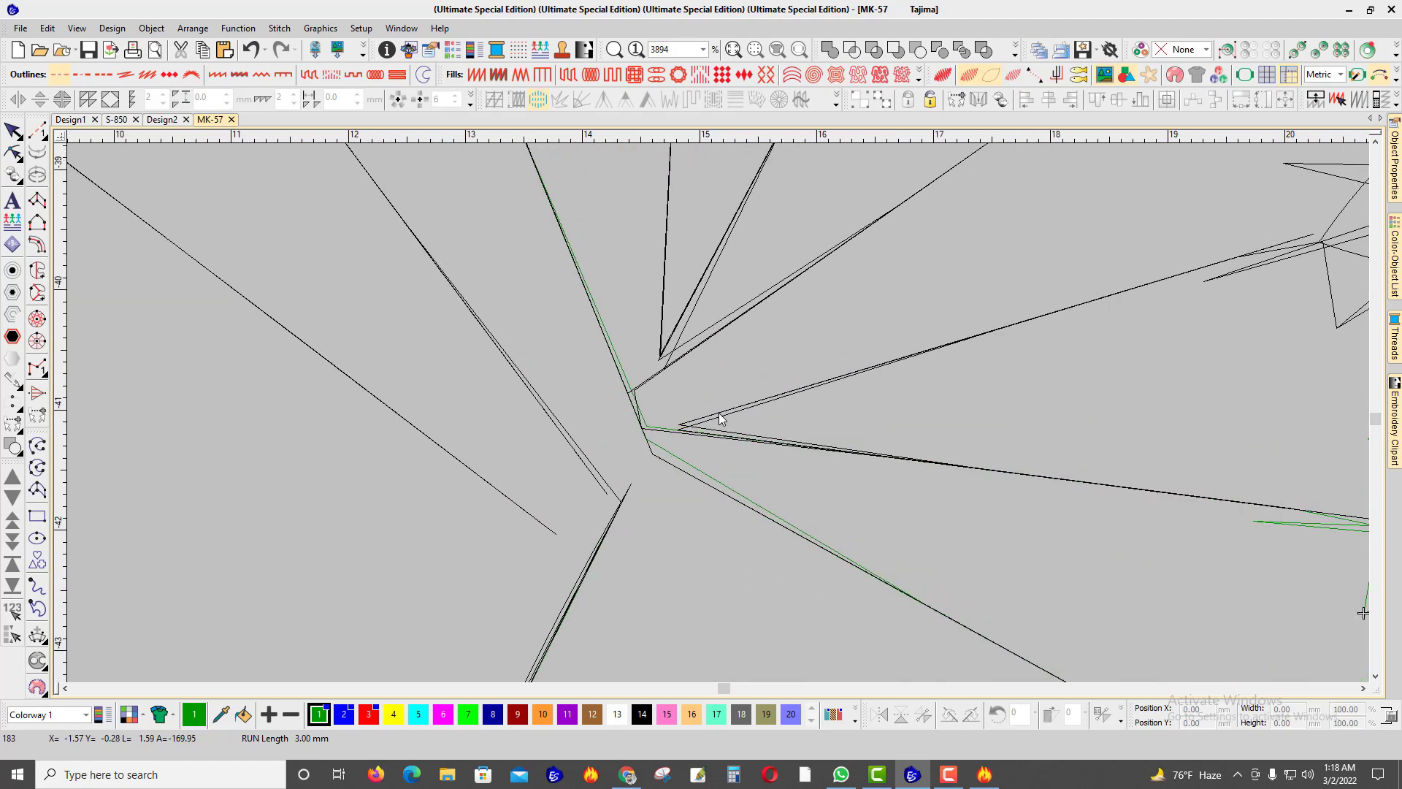
click(718, 414)
key(h)
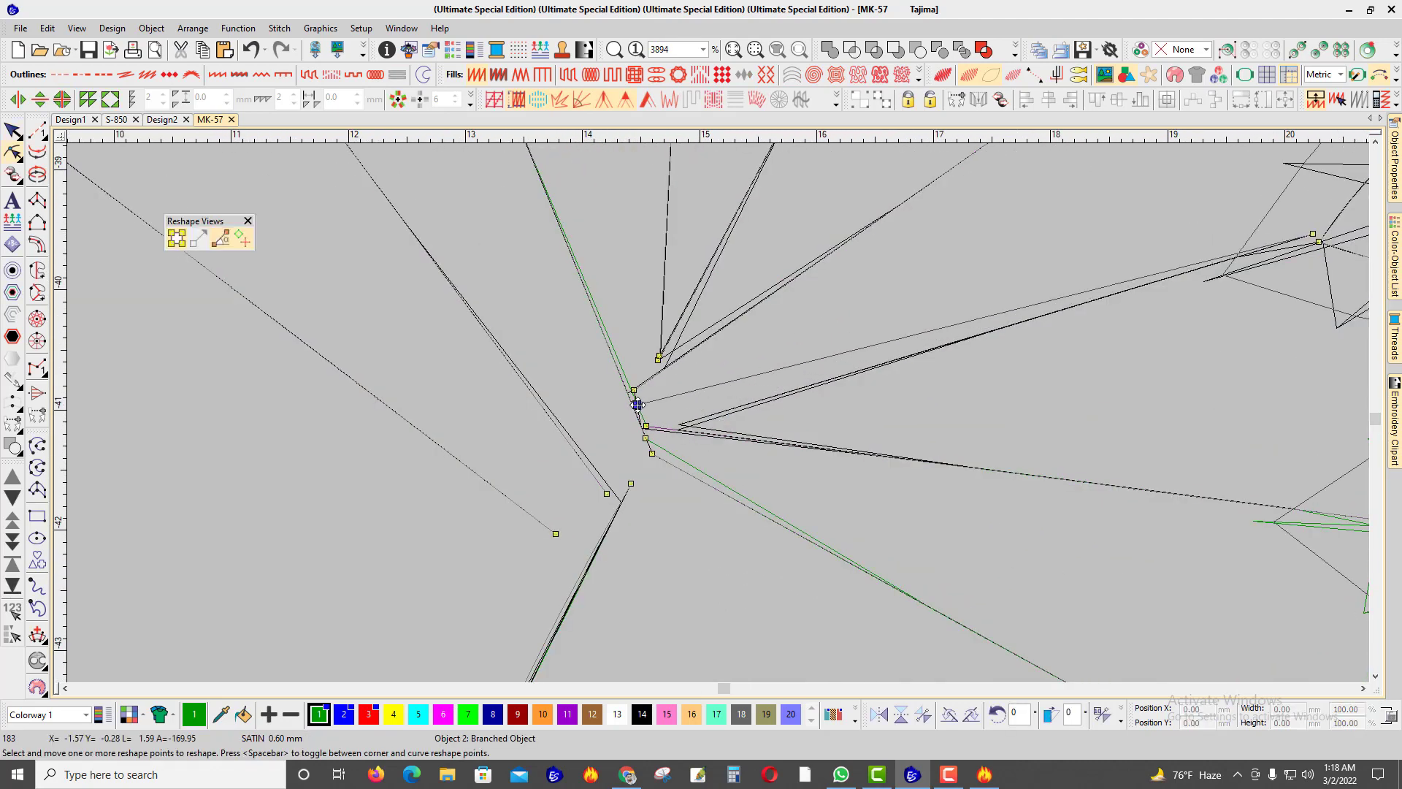
scroll(719, 416, down, 7)
key(Escape)
scroll(720, 414, down, 2)
scroll(720, 414, up, 5)
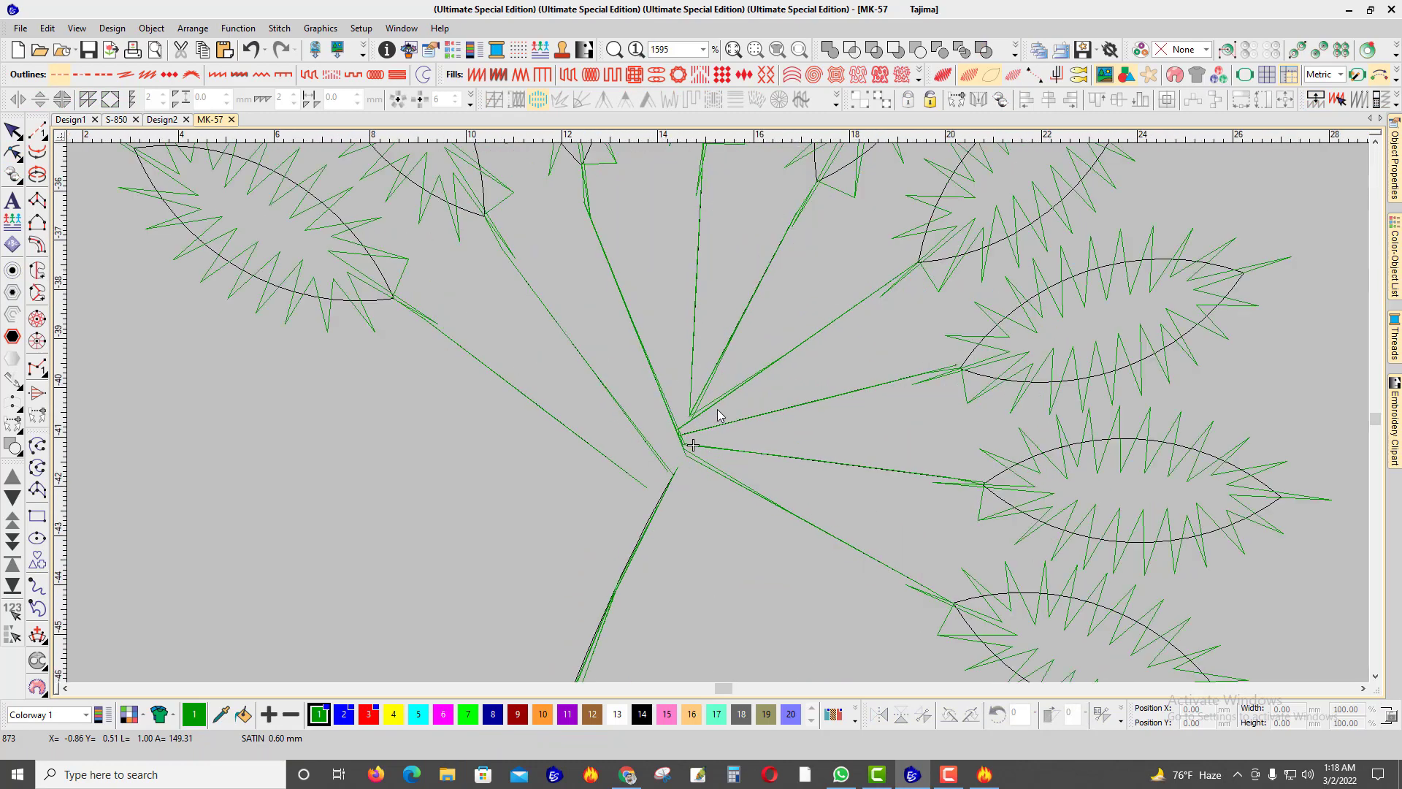
Step: Travel from the design start up the main stem and through the lower-right petals to the third one to check the stitching order
key(Home)
scroll(727, 412, down, 4)
key(Down)
key(Down)
key(Down)
key(Right)
key(Right)
key(Right)
key(Right)
key(Right)
key(Right)
key(Right)
key(Right)
key(Right)
key(Right)
key(Right)
key(Right)
key(Right)
key(Right)
key(Right)
key(Right)
key(Right)
key(Right)
key(Right)
key(Right)
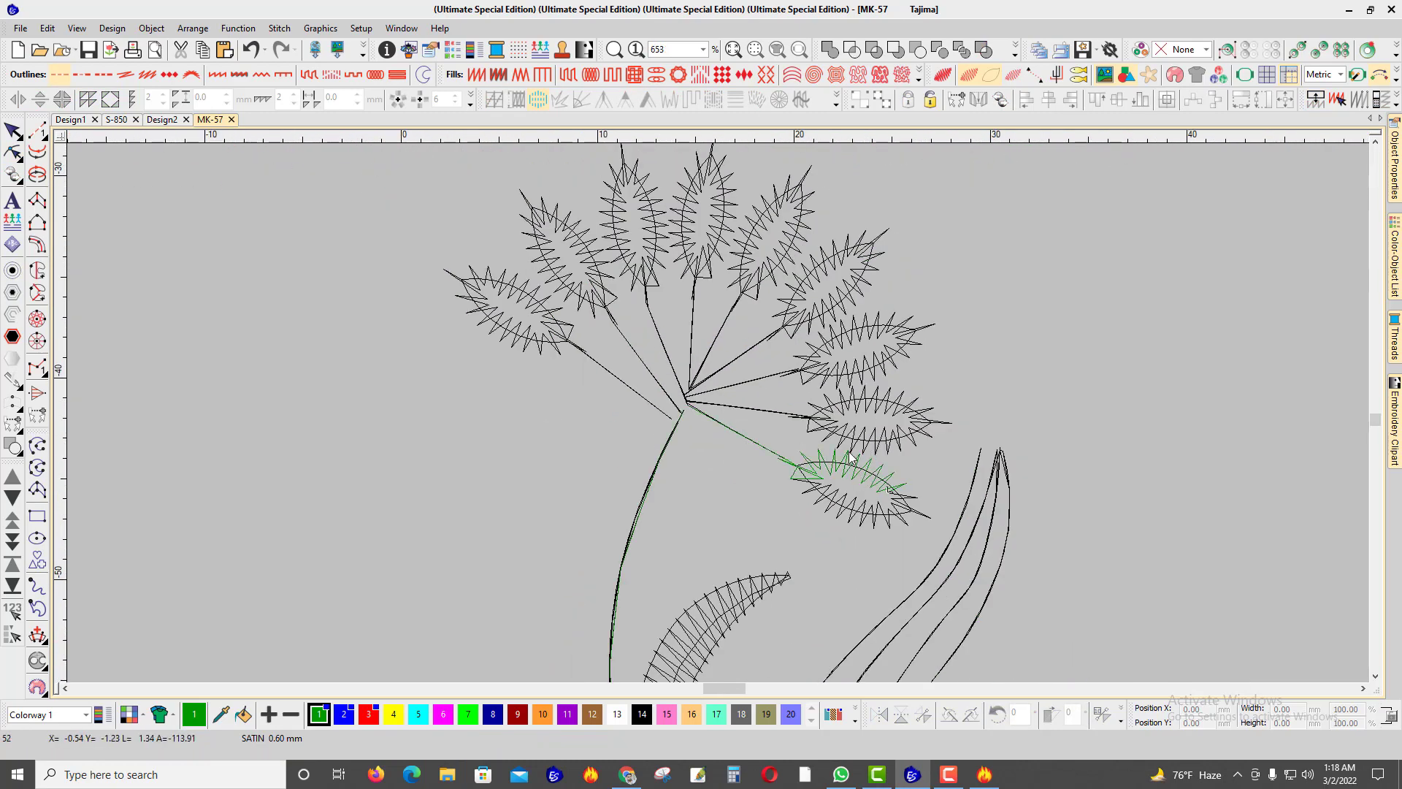
key(Down)
key(Down)
key(Down)
key(Down)
key(Down)
key(Down)
key(Down)
key(Down)
key(Down)
key(Down)
key(Down)
key(Down)
key(Down)
key(Down)
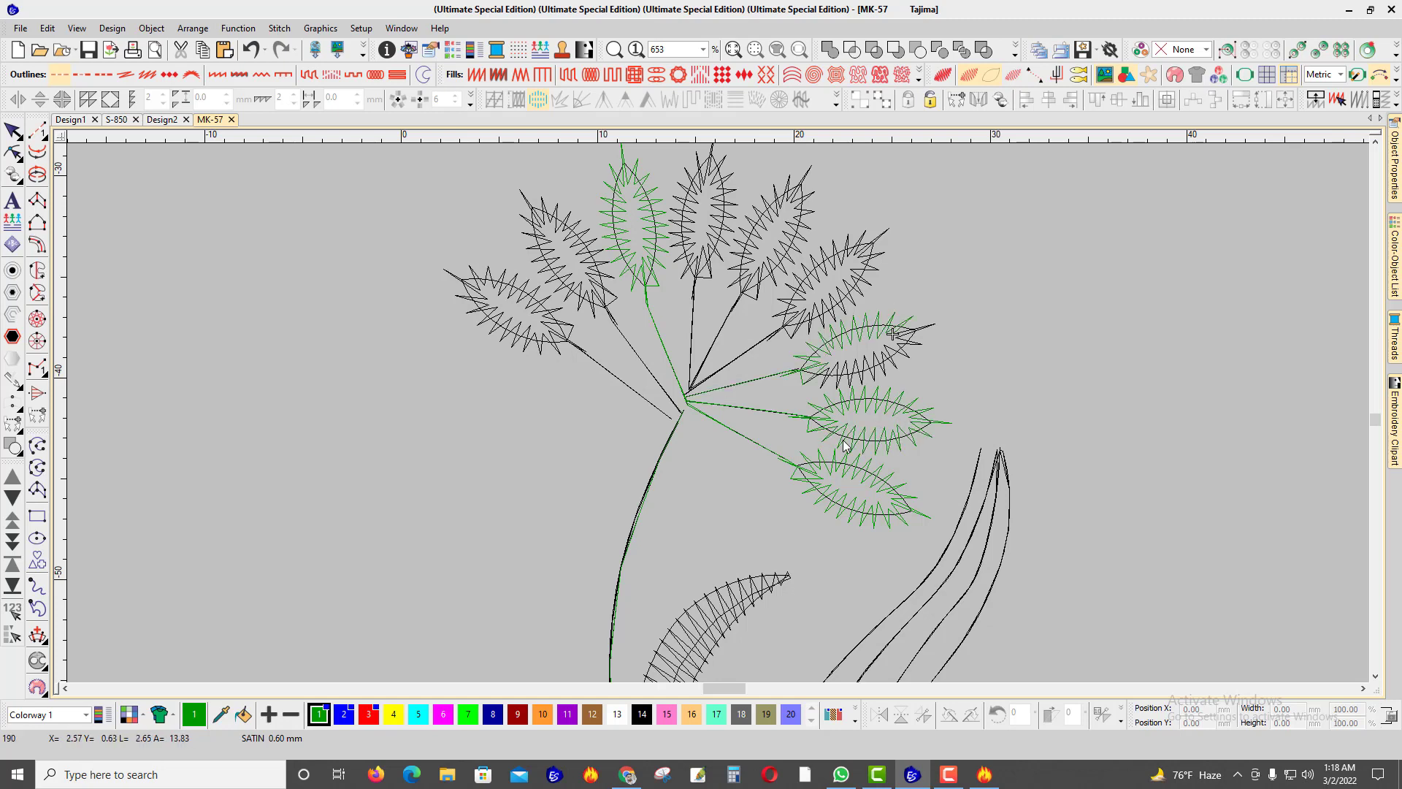
Step: Travel stitch by stitch from the third lower-right petal through the upper-right petals and the vertical petal to the stem beside it
key(Right)
key(Right)
key(Right)
key(Right)
key(Right)
key(Right)
key(Right)
key(Right)
key(Right)
key(Right)
key(Right)
key(Right)
key(Right)
key(Right)
key(Right)
key(Right)
key(Right)
key(Right)
key(Right)
key(Right)
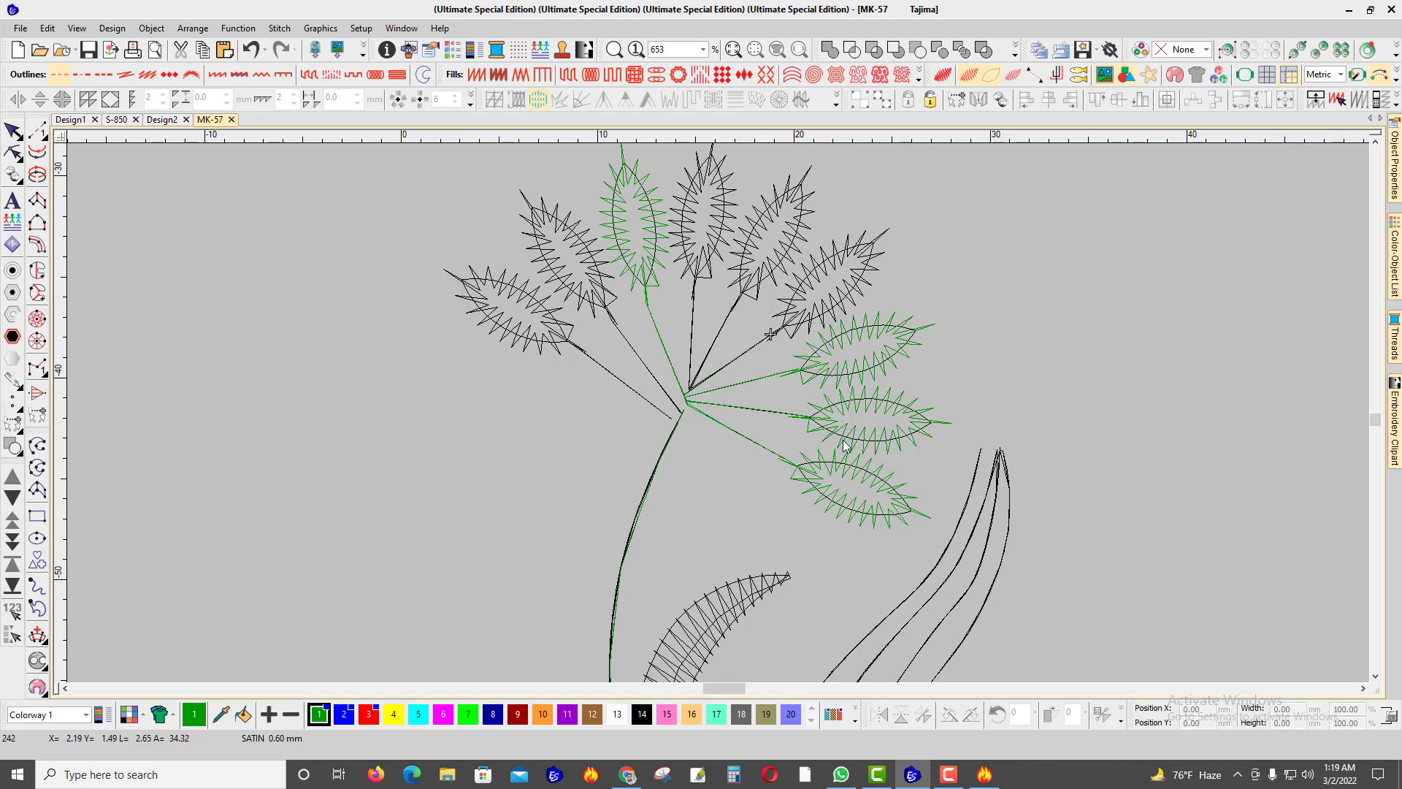
key(Right)
key(Right)
key(Right)
key(Right)
key(Right)
key(Right)
key(Right)
key(Right)
key(Right)
key(Right)
key(Right)
key(Right)
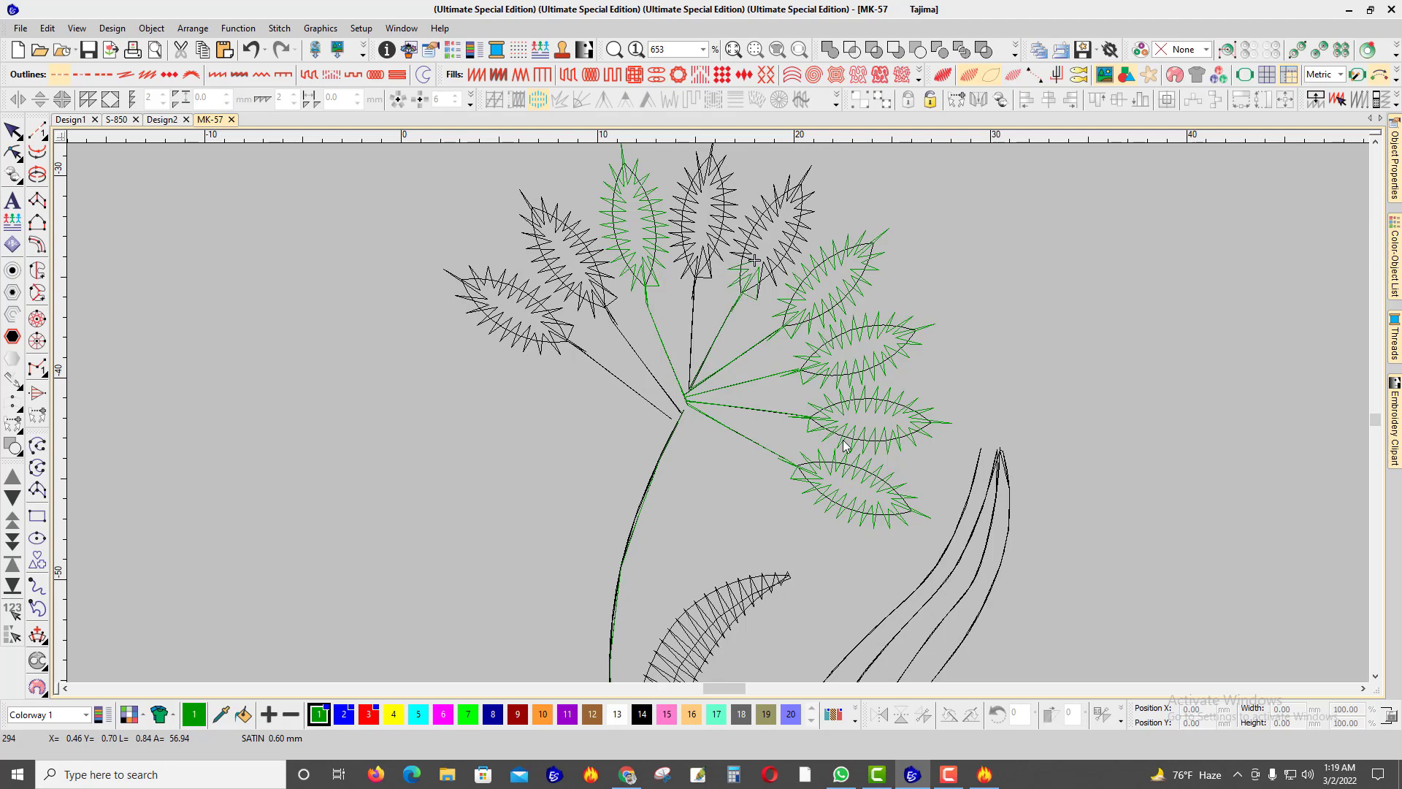
key(Right)
key(Right)
key(Right)
key(Right)
key(Right)
key(Right)
key(Right)
key(Right)
key(Right)
key(Right)
key(Right)
key(Right)
key(Right)
key(Right)
key(Right)
key(Right)
key(Right)
key(Right)
key(Right)
key(Right)
key(Right)
key(Right)
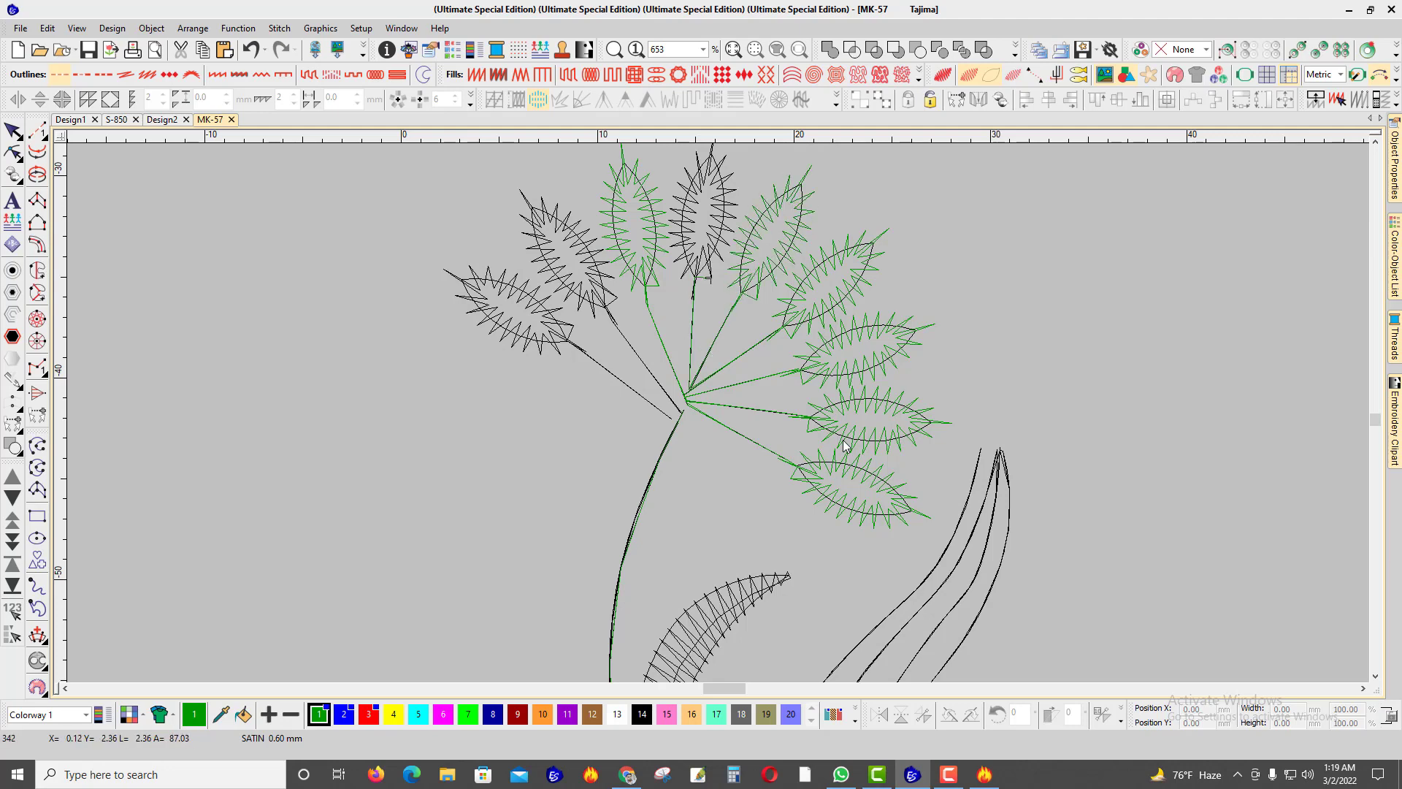
key(Right)
key(Right)
key(Right)
key(Right)
key(Right)
key(Right)
key(Right)
key(Right)
key(Right)
key(Right)
key(Right)
key(Right)
key(Right)
key(Right)
key(Right)
key(Right)
key(Right)
key(Right)
key(Right)
key(Right)
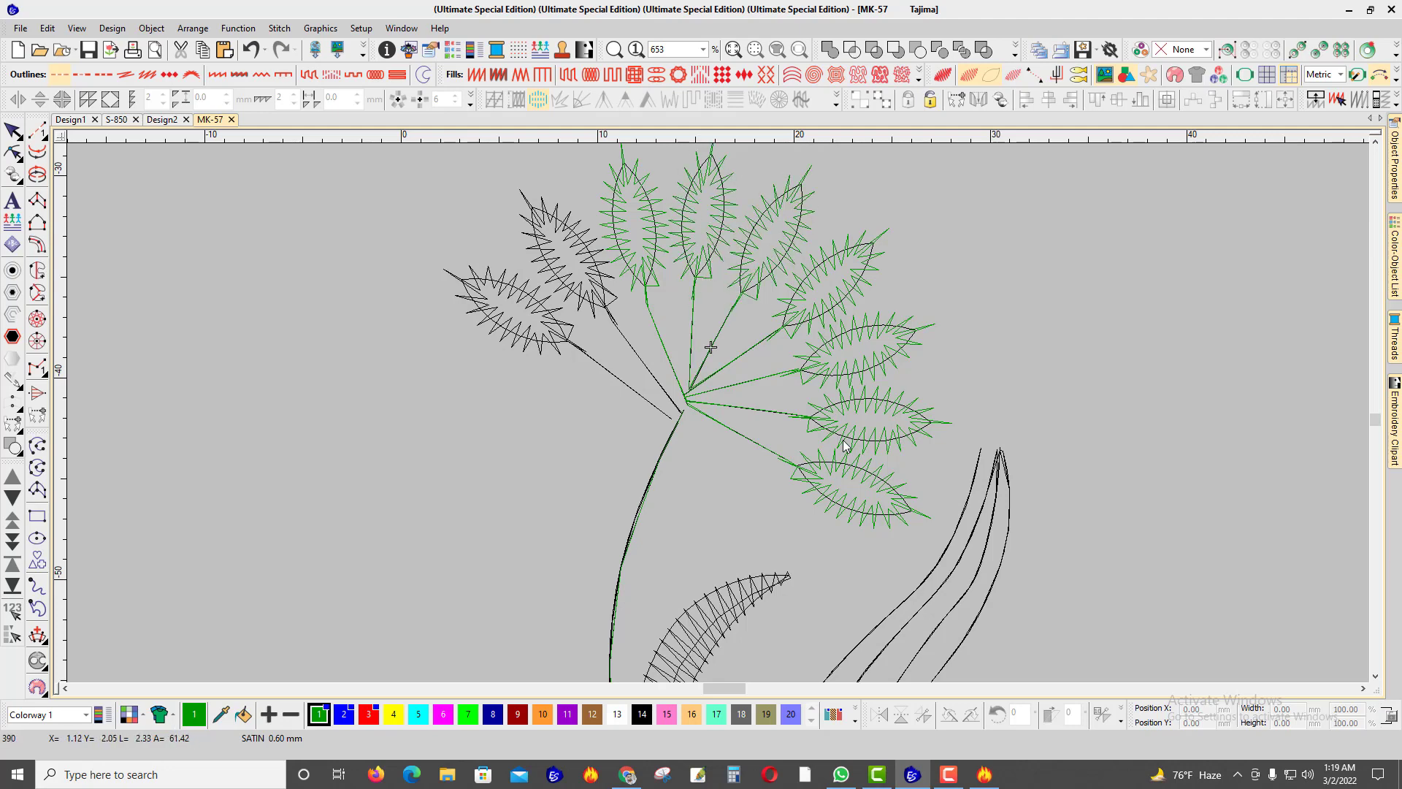
Step: Reshape the branched object by separating the overlapping lower end points of the upper petal stems, shifting one toward the central junction
scroll(833, 448, up, 1)
scroll(561, 332, up, 6)
click(695, 416)
scroll(694, 416, up, 1)
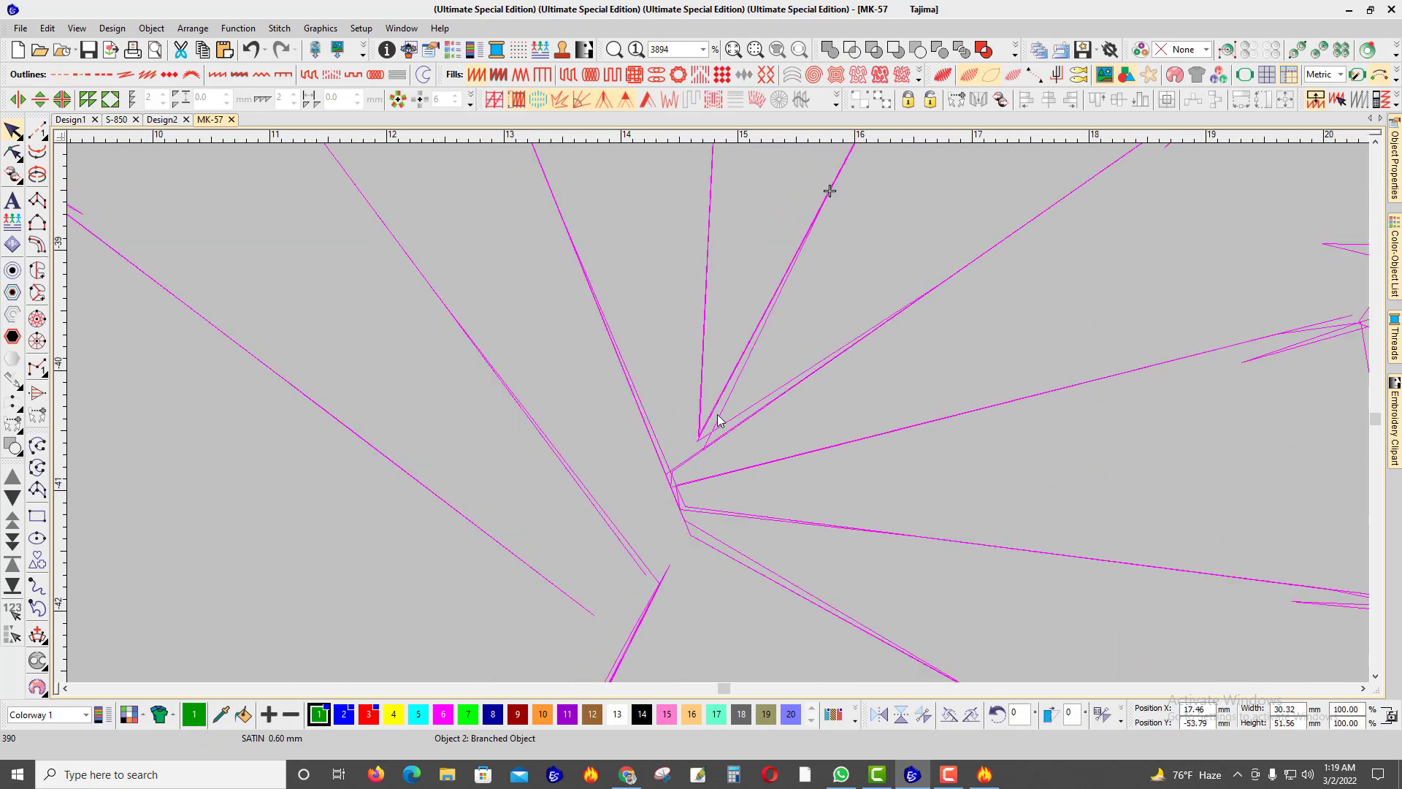
key(h)
drag(695, 434, 712, 411)
scroll(729, 416, down, 4)
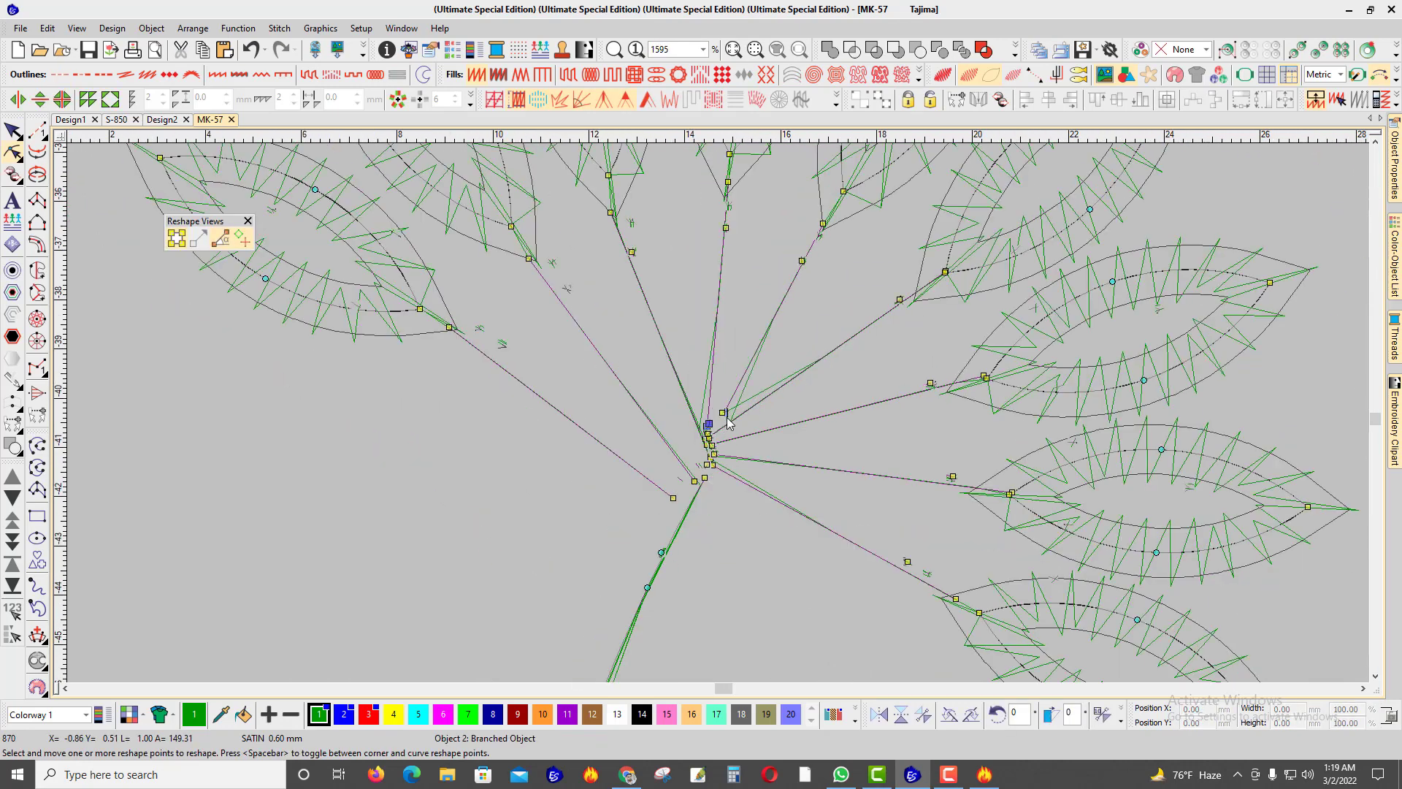
key(Escape)
Step: Travel from the design start through the main stem and lower-right petals to the fourth petal to check the stitching order
scroll(712, 409, down, 6)
key(Home)
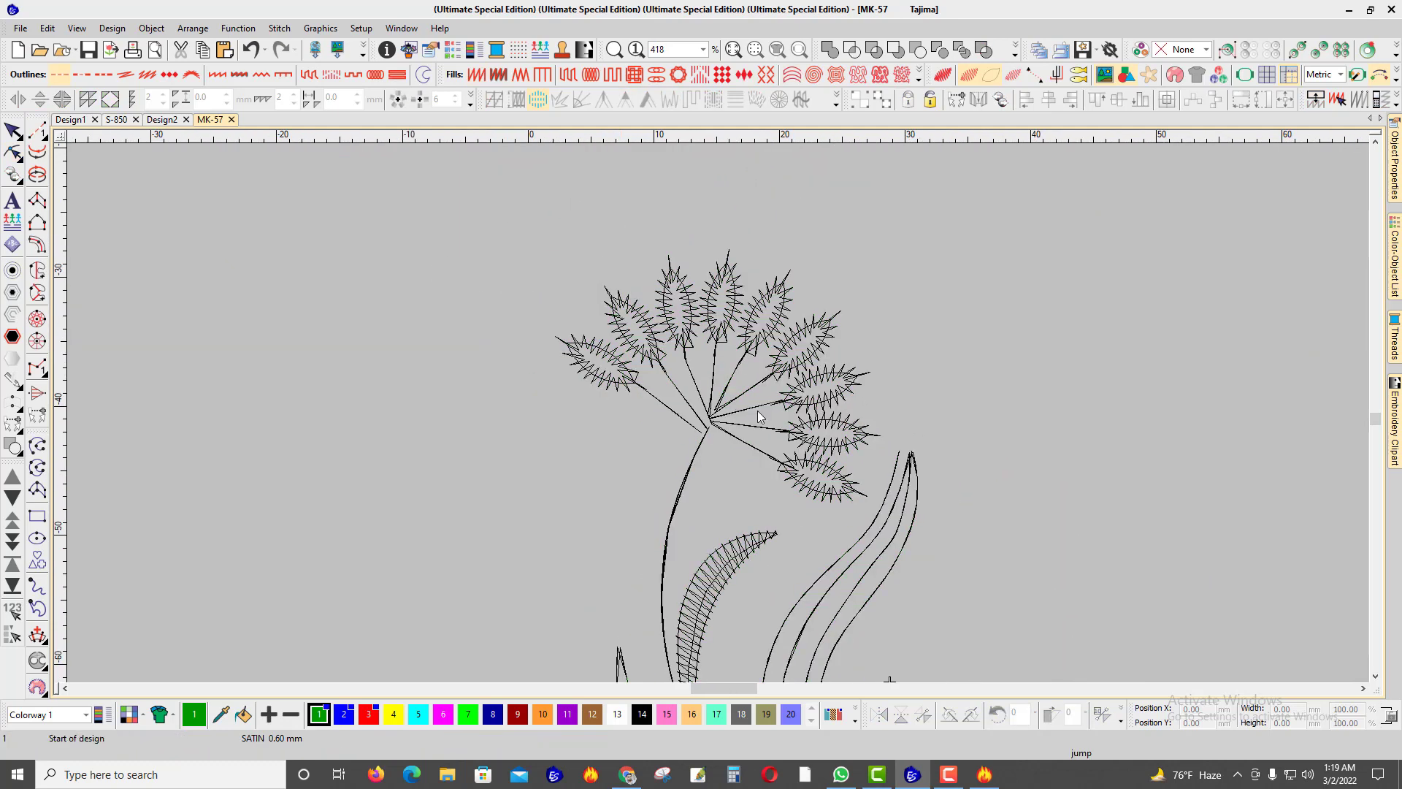
key(Down)
key(Down)
key(Down)
key(Down)
key(Down)
key(Down)
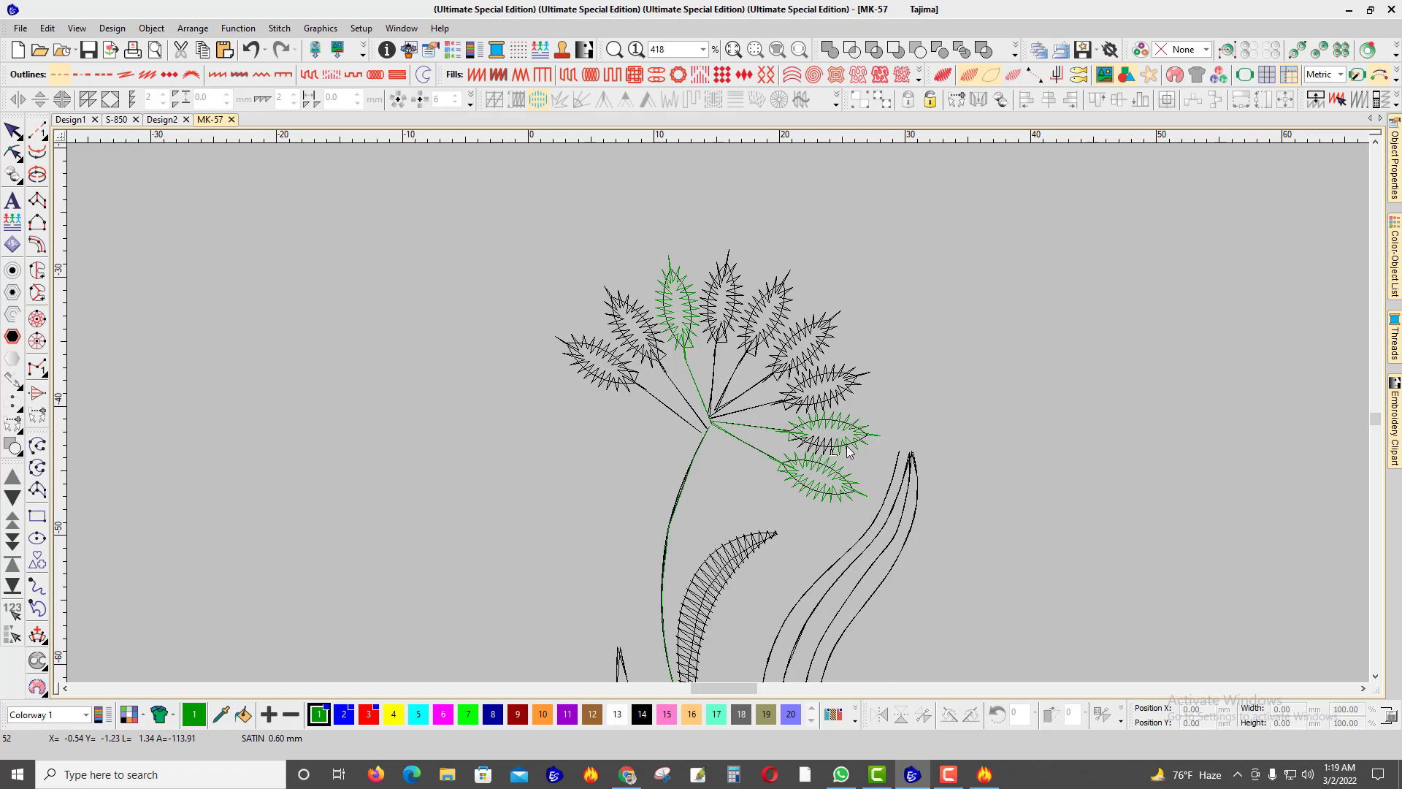
key(Down)
key(Down)
key(Down)
key(Down)
key(Down)
key(Down)
key(Down)
key(Down)
key(Down)
key(Down)
key(Down)
key(Down)
key(Down)
key(Down)
key(Down)
key(Down)
key(Down)
key(Down)
key(Down)
key(Down)
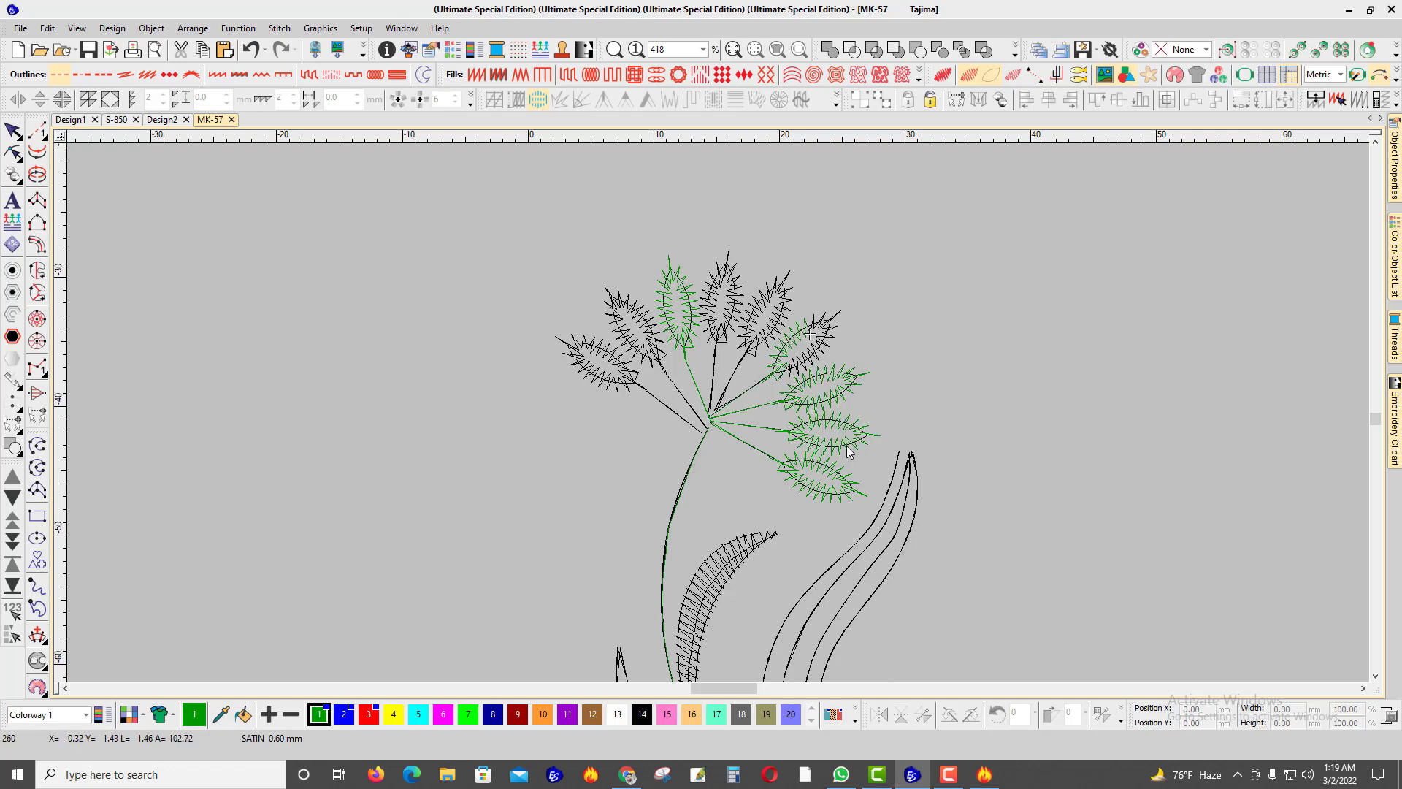
Step: Travel stitch by stitch from the fourth petal into the upper-right petal and inspect where its stem meets the junction
key(Right)
key(Right)
key(Right)
key(Right)
key(Right)
key(Right)
key(Right)
key(Right)
key(Right)
key(Right)
key(Right)
key(Right)
key(Right)
key(Right)
key(Right)
key(Right)
key(Right)
key(Right)
key(Right)
key(Right)
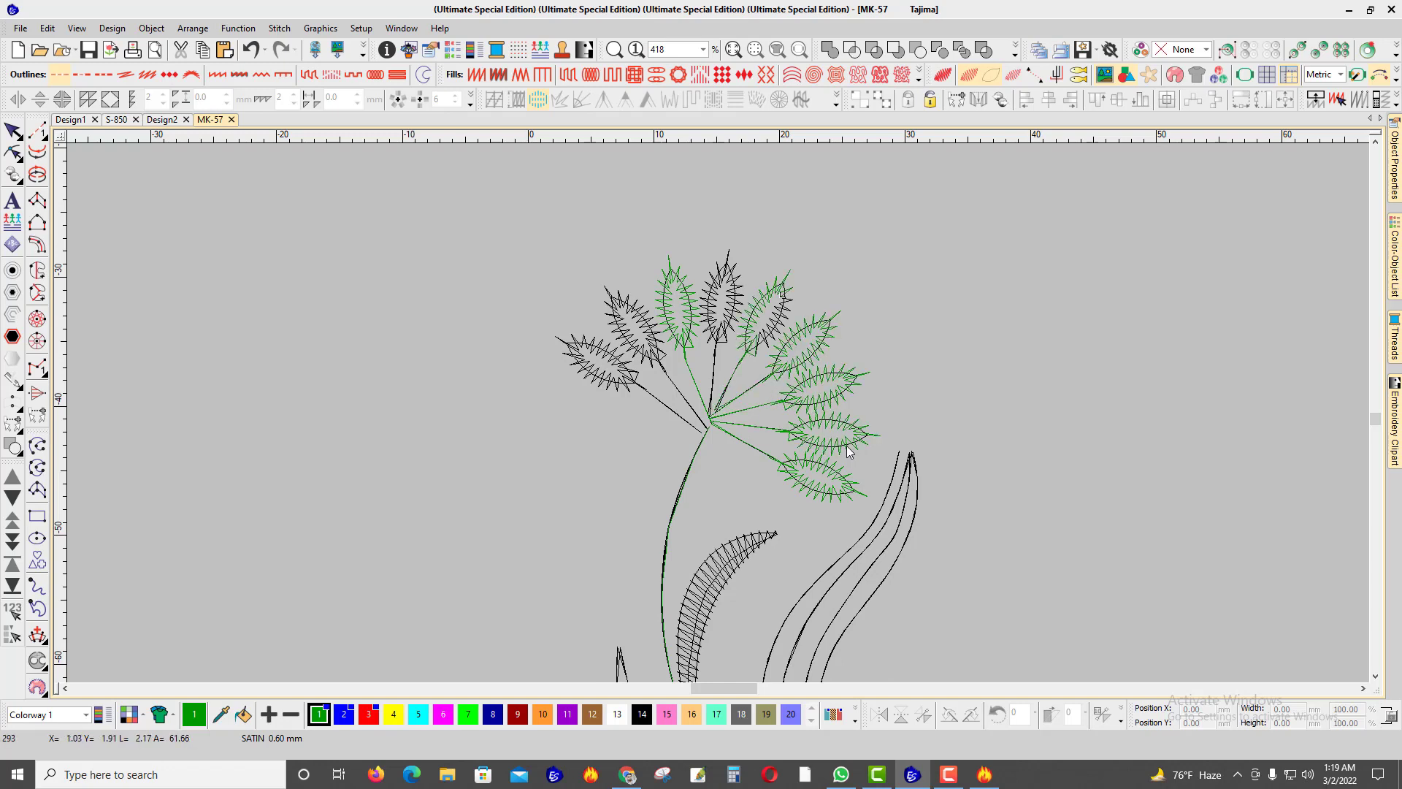
key(Right)
Step: Reshape the branched object by moving the lower end point of the upper-right petal's stem onto the central stem junction
scroll(701, 396, up, 5)
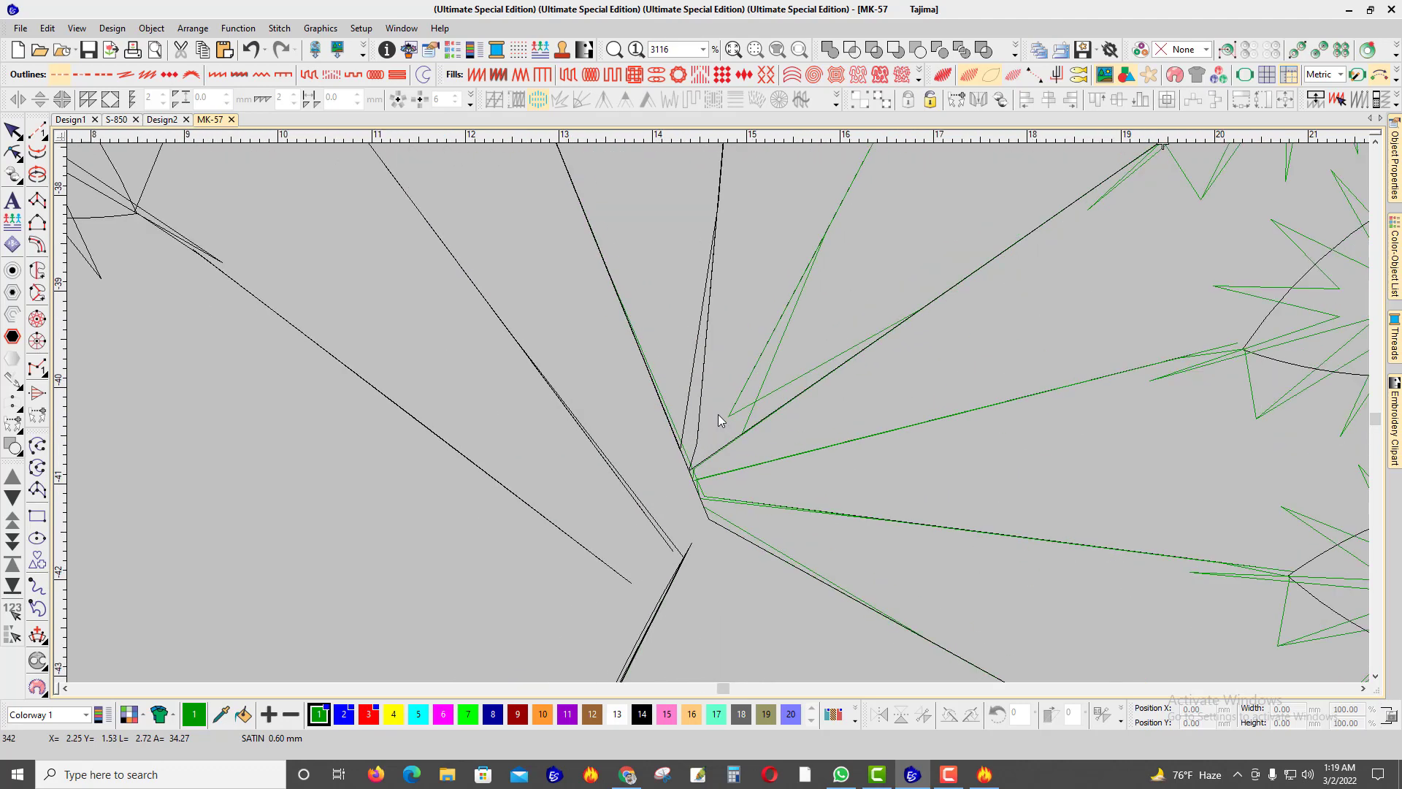
click(737, 404)
key(h)
drag(728, 416, 708, 431)
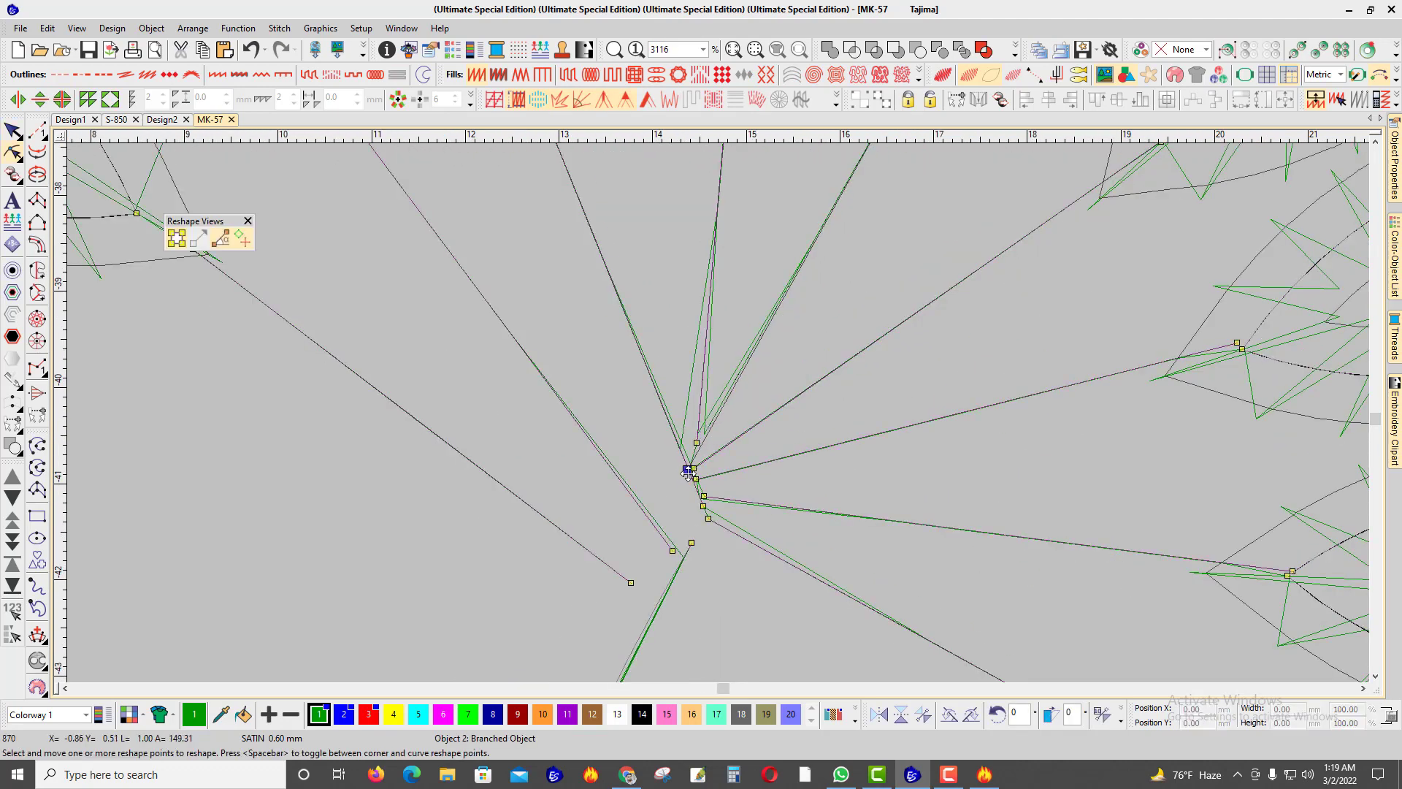
scroll(712, 423, down, 9)
key(Escape)
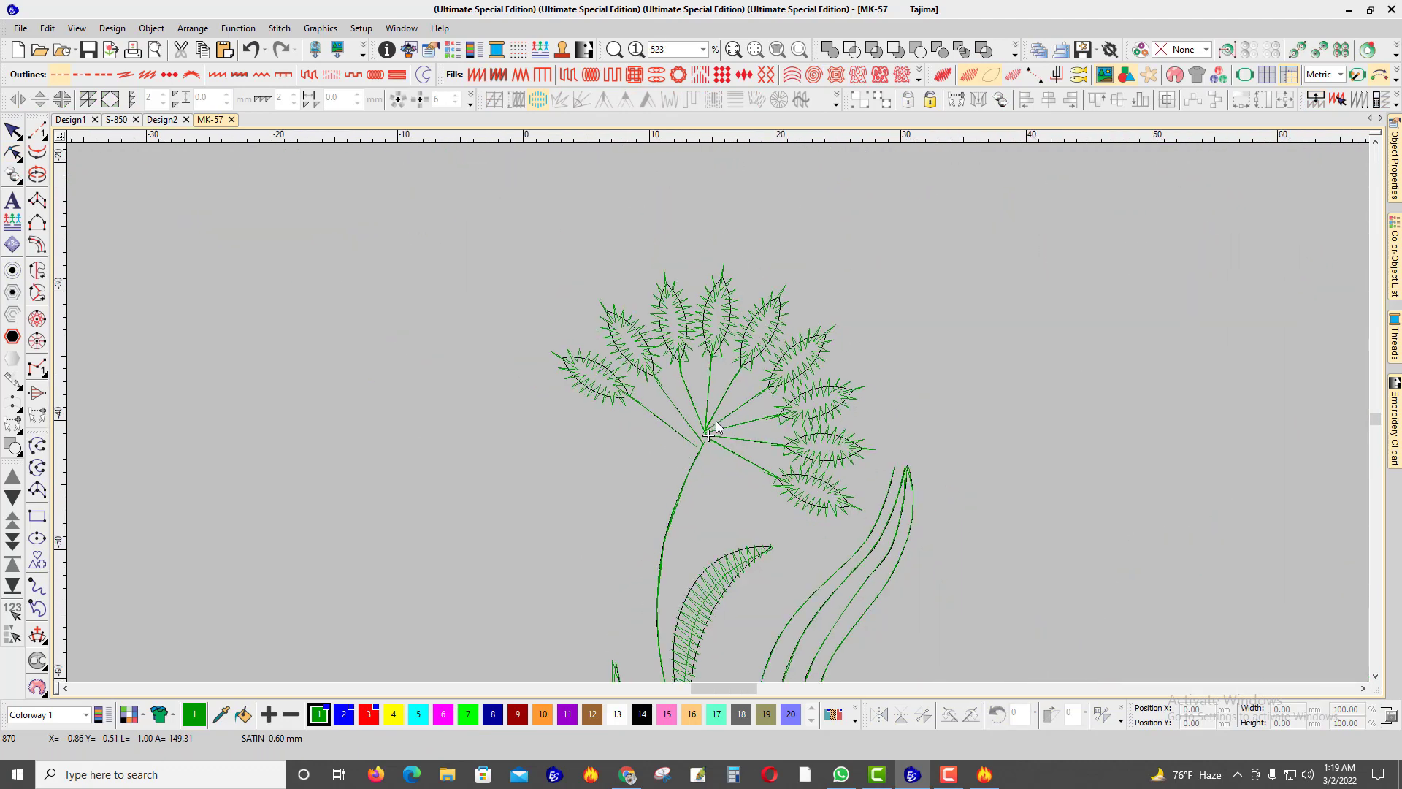
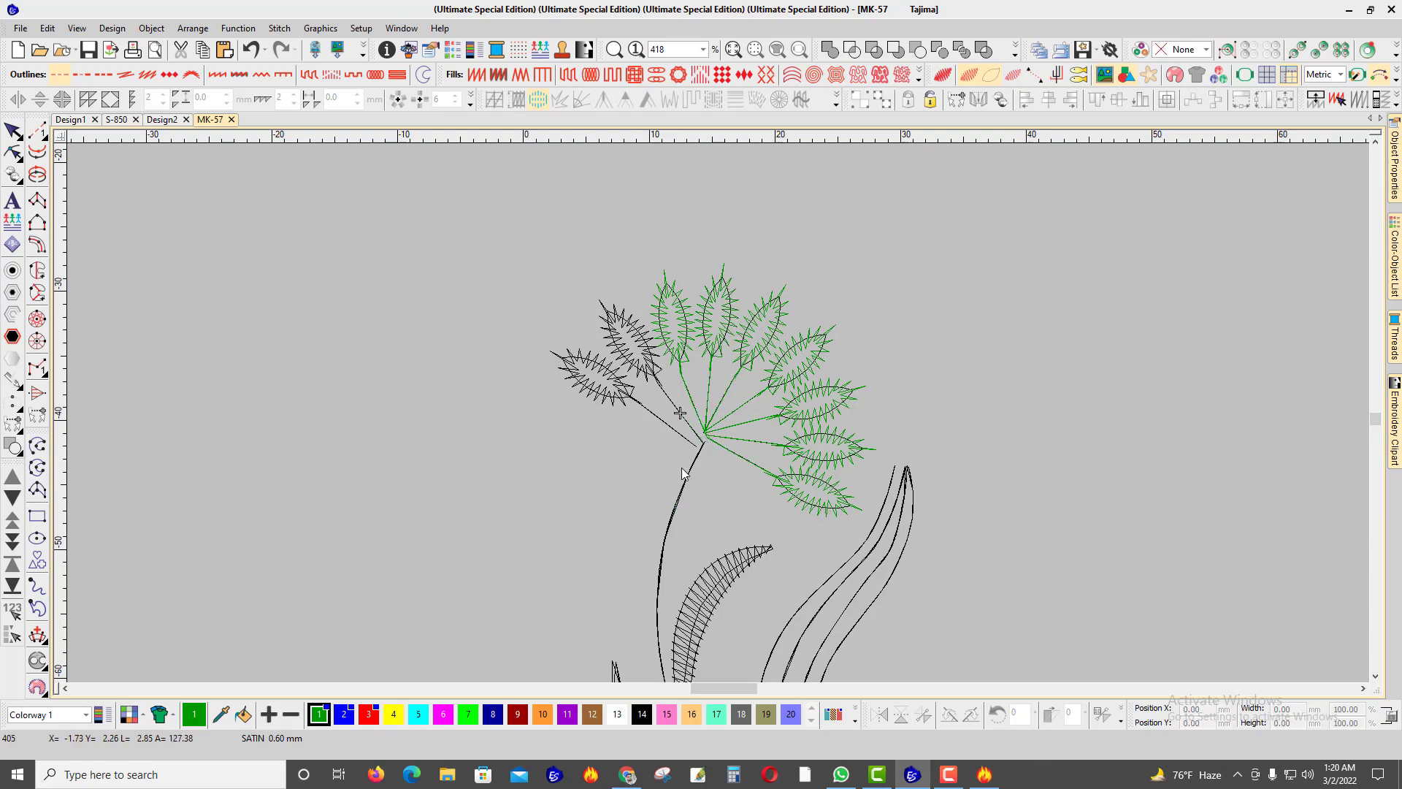
Step: Bring the whole design back into view and break the branched green object apart into its separate objects
scroll(730, 411, down, 2)
click(730, 411)
scroll(767, 382, up, 3)
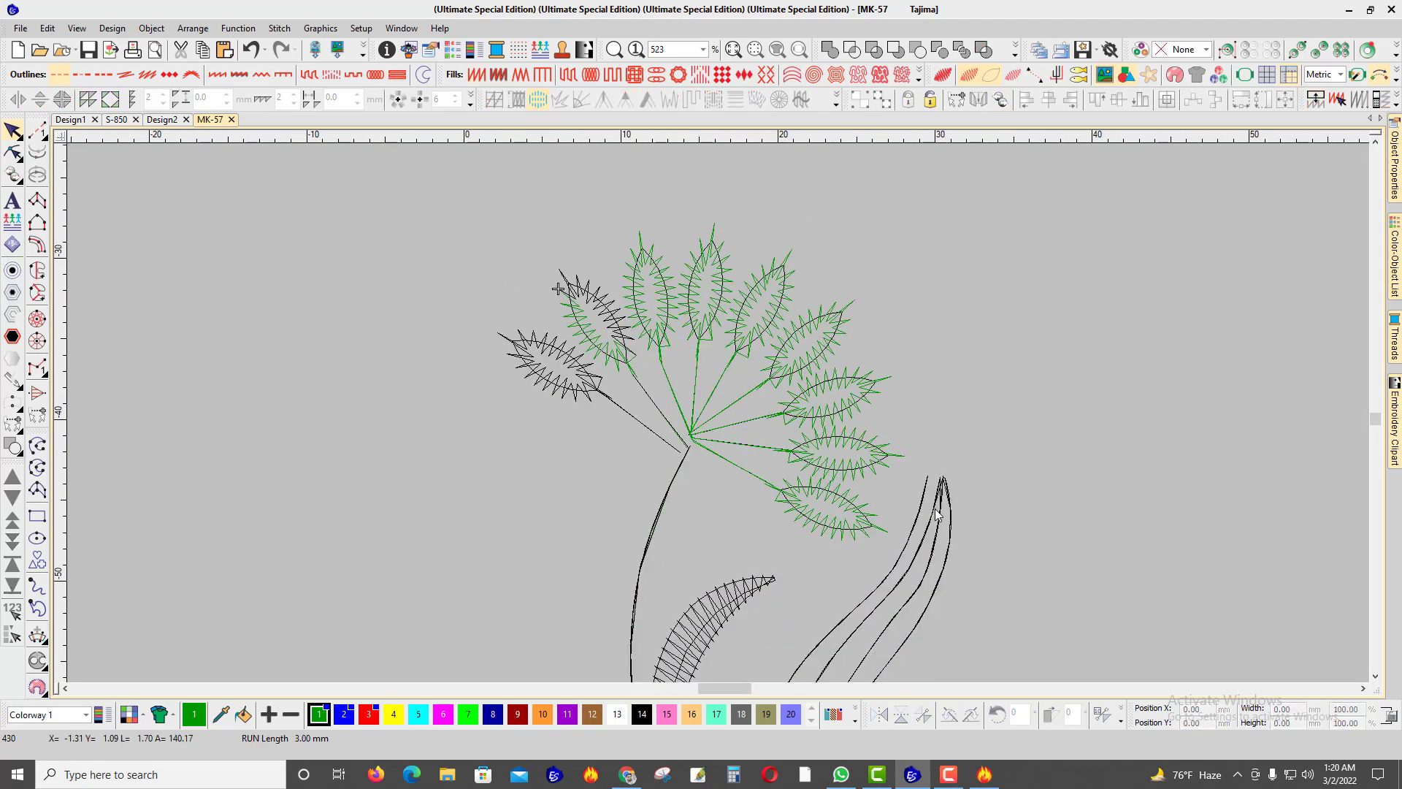
key(ctrl+z)
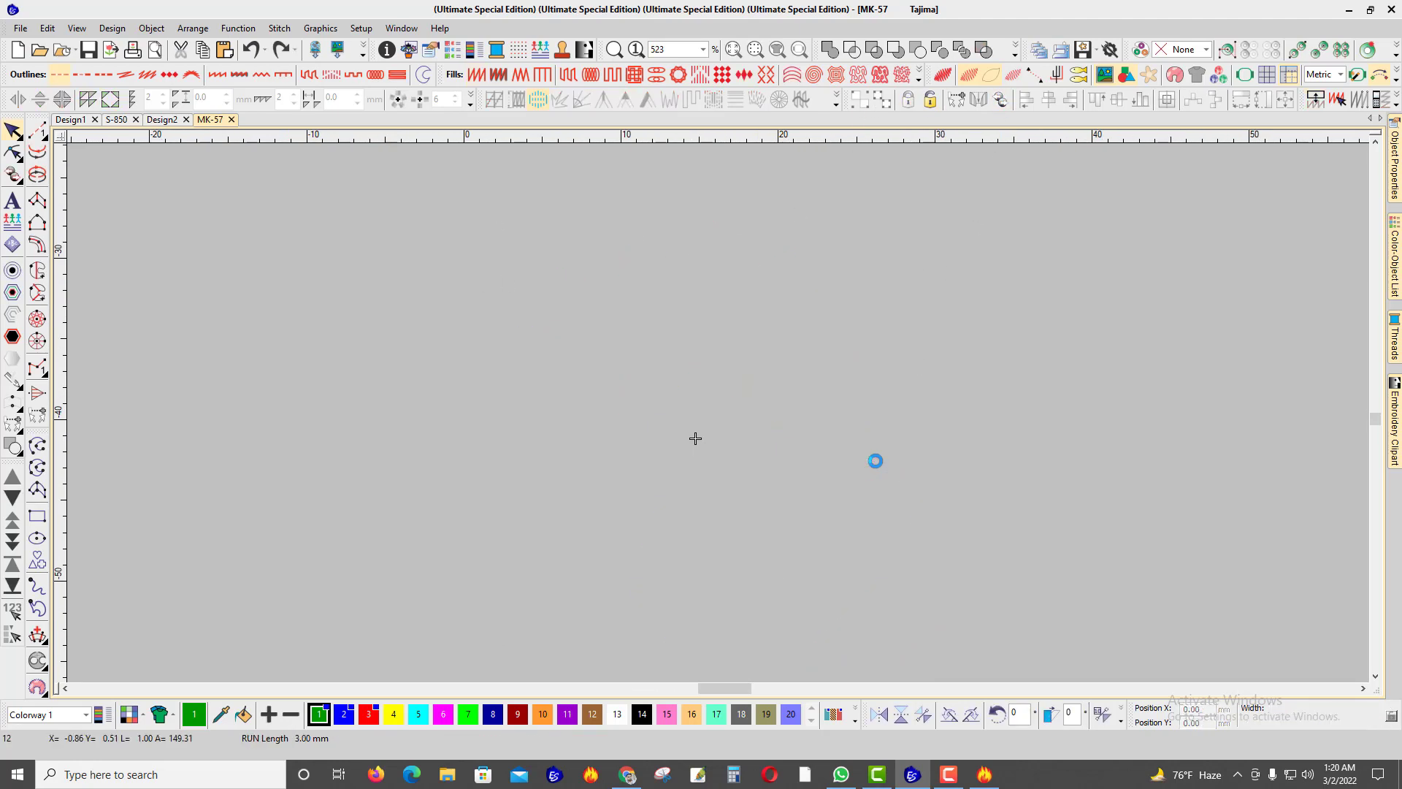
scroll(711, 416, down, 5)
scroll(719, 417, up, 2)
scroll(721, 422, up, 1)
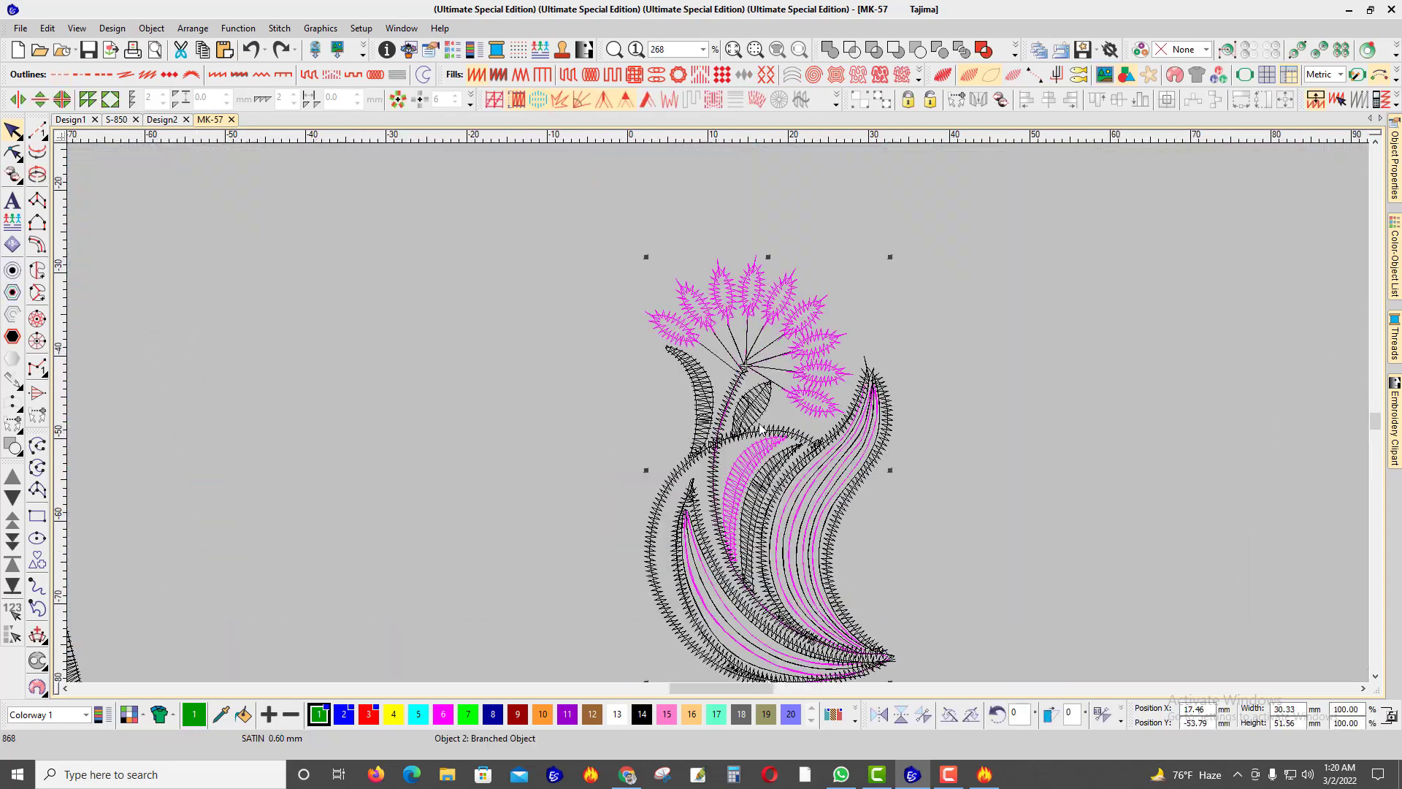
click(958, 318)
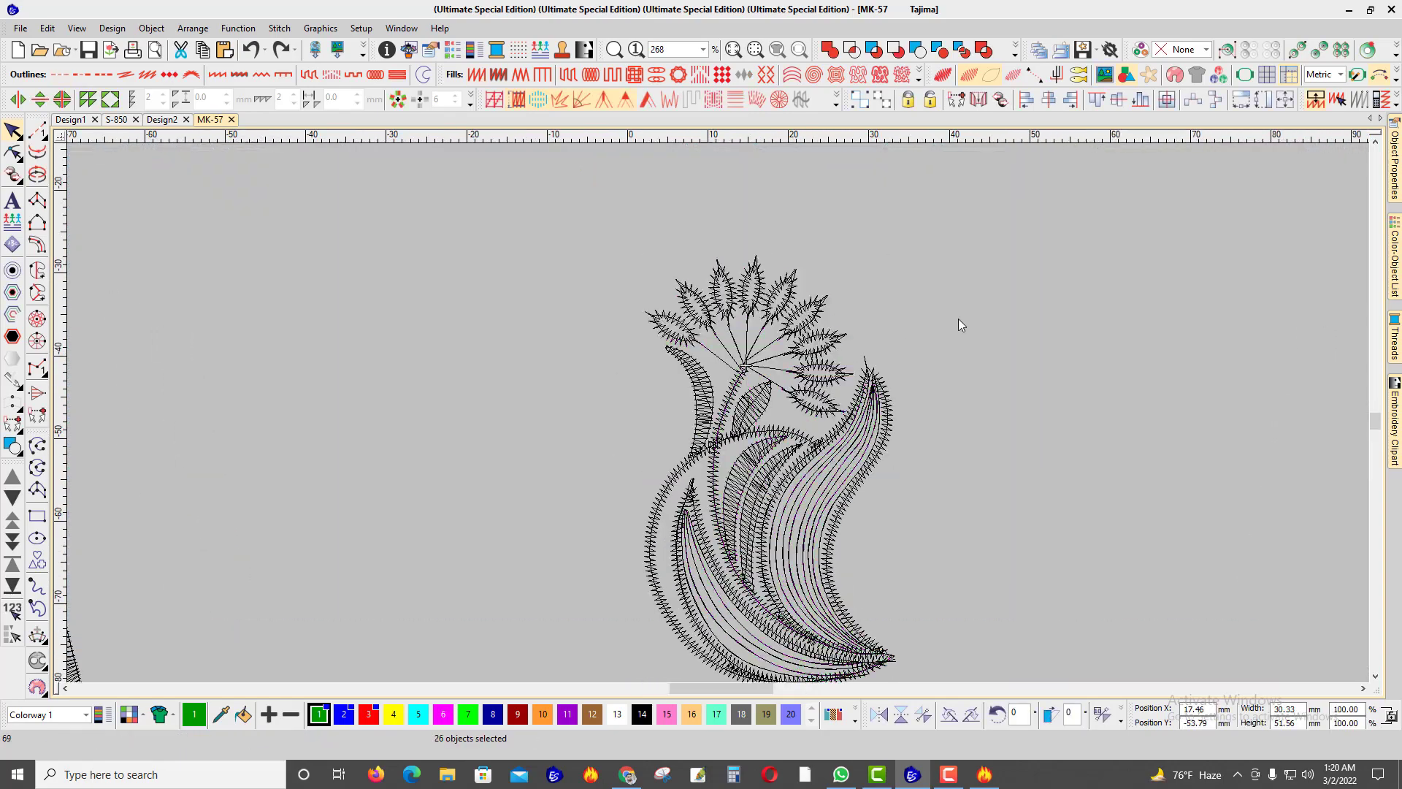
Step: Preview the flower head in the realistic TrueView rendering
click(807, 322)
scroll(804, 329, up, 2)
click(786, 475)
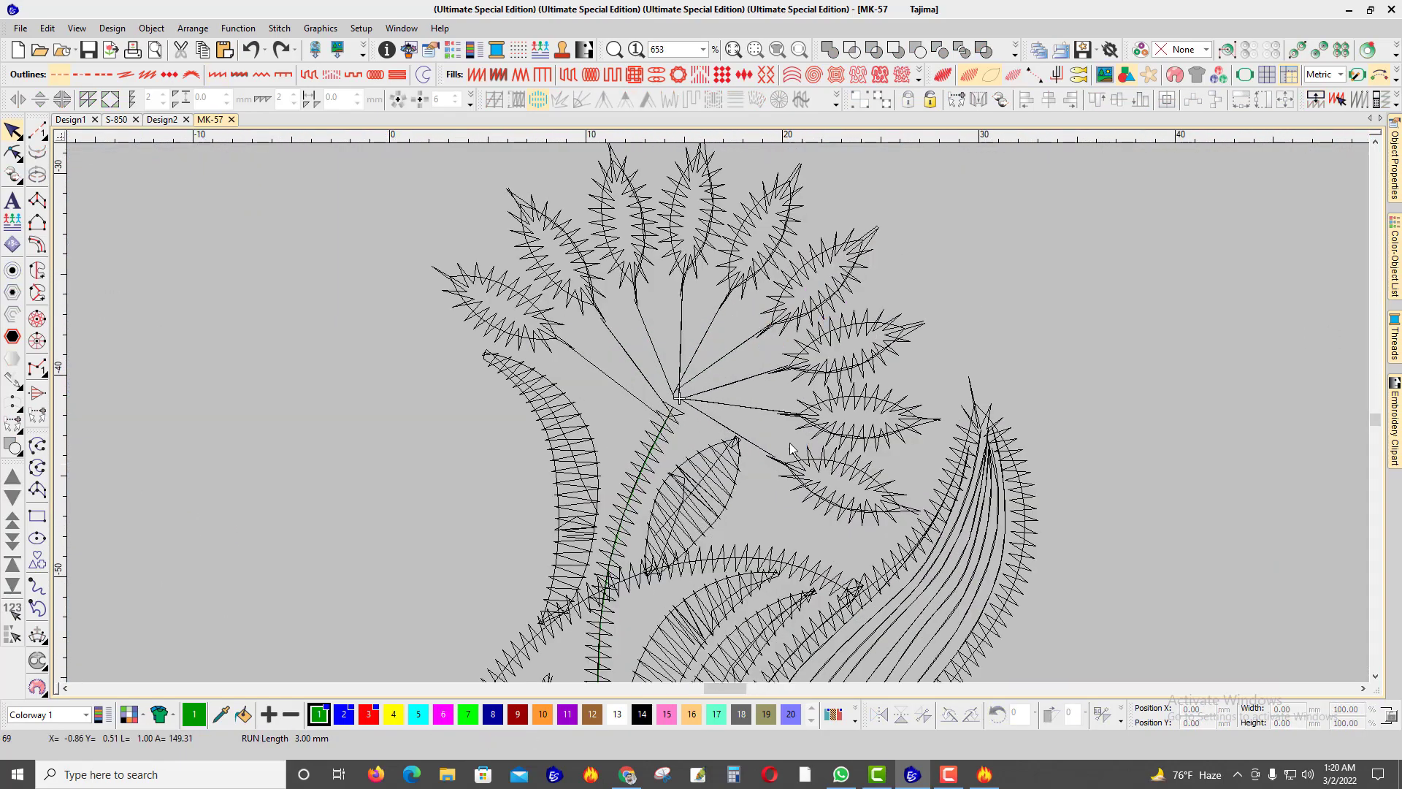
key(t)
Step: Select all the green objects and show only them in plain stitch view, hiding the rest of the design
mouse_move(1393, 164)
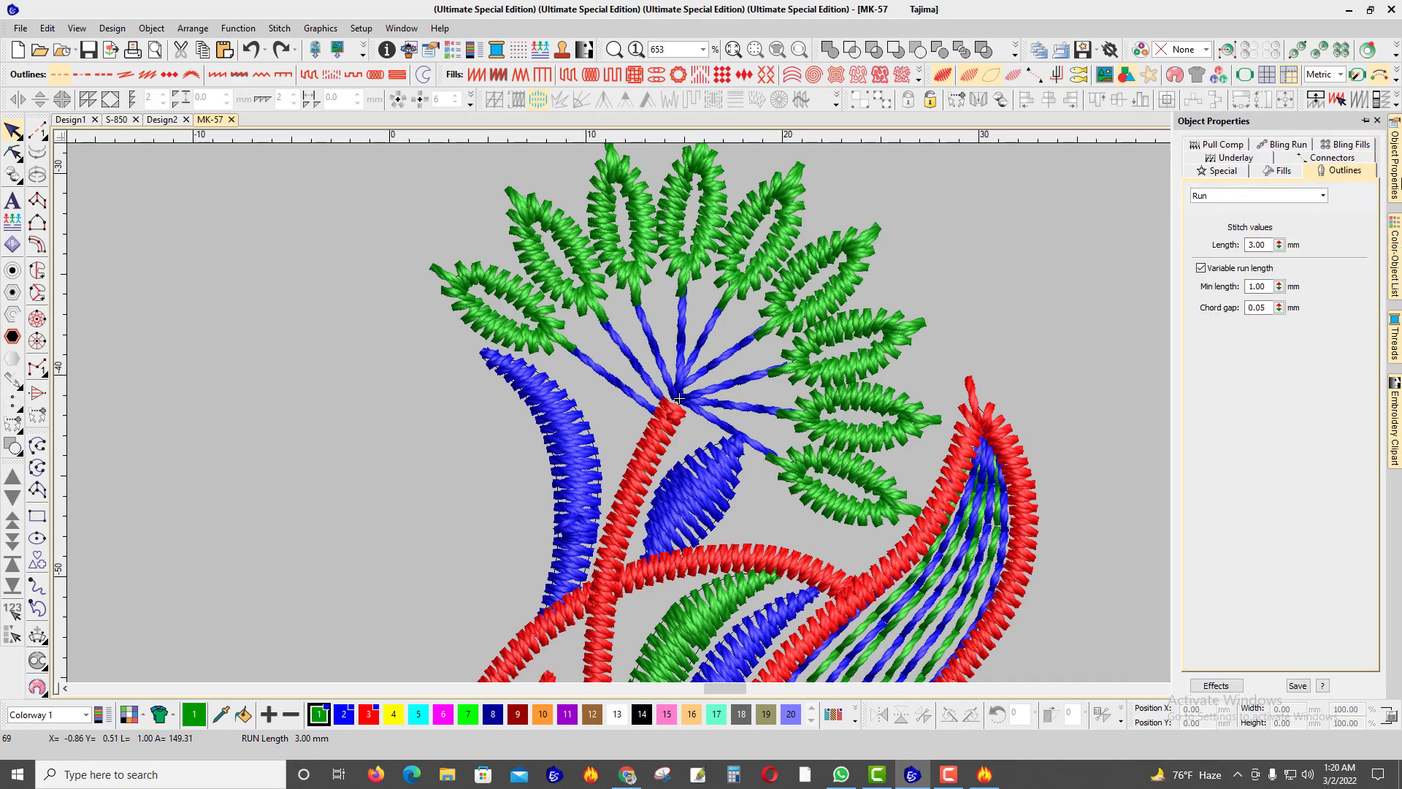
click(1395, 255)
key(ctrl+a)
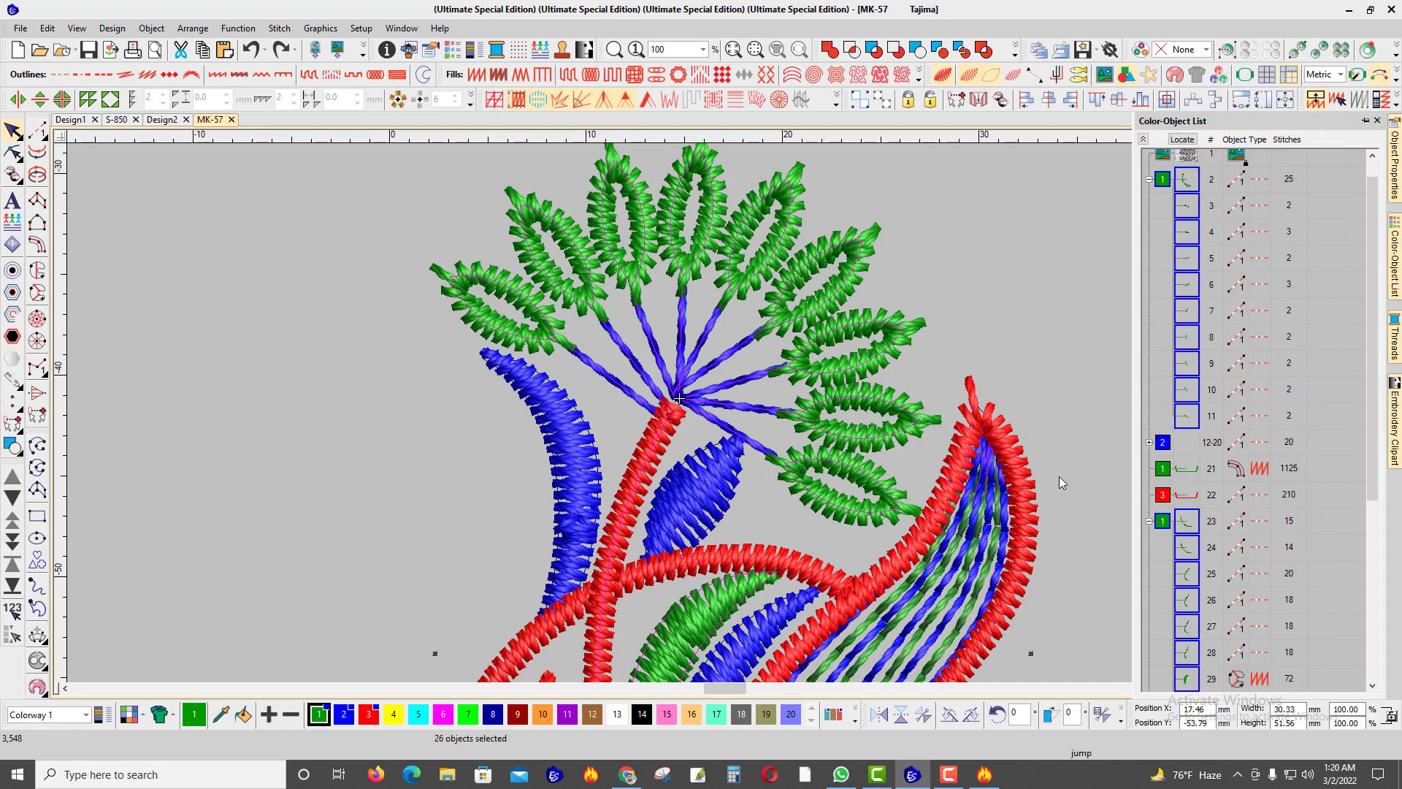
scroll(701, 394, down, 7)
key(i)
scroll(686, 476, up, 2)
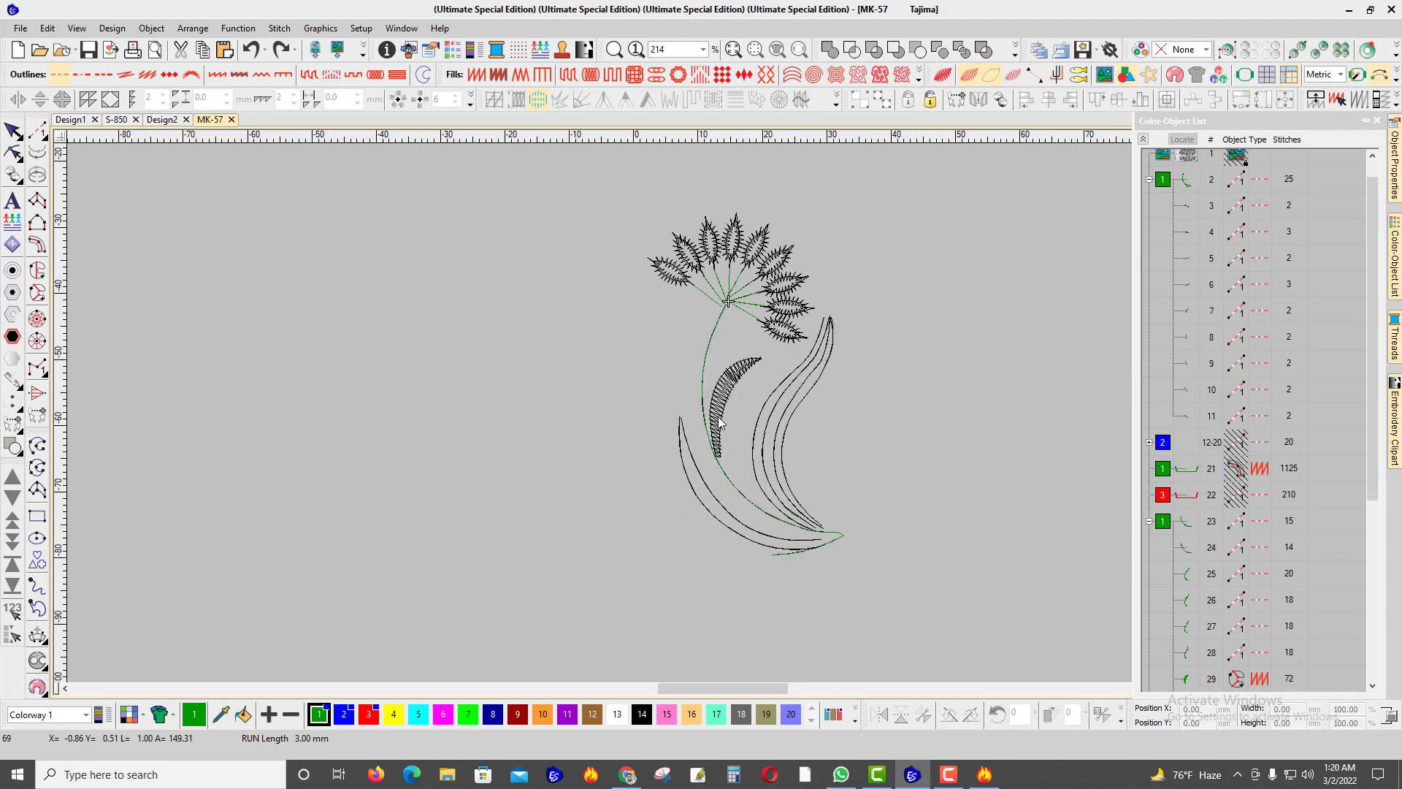
Step: Branch the main stem, crescent leaf and long leaf lines into one object, with entry and exit at the stem's lower end
scroll(719, 423, up, 1)
click(706, 323)
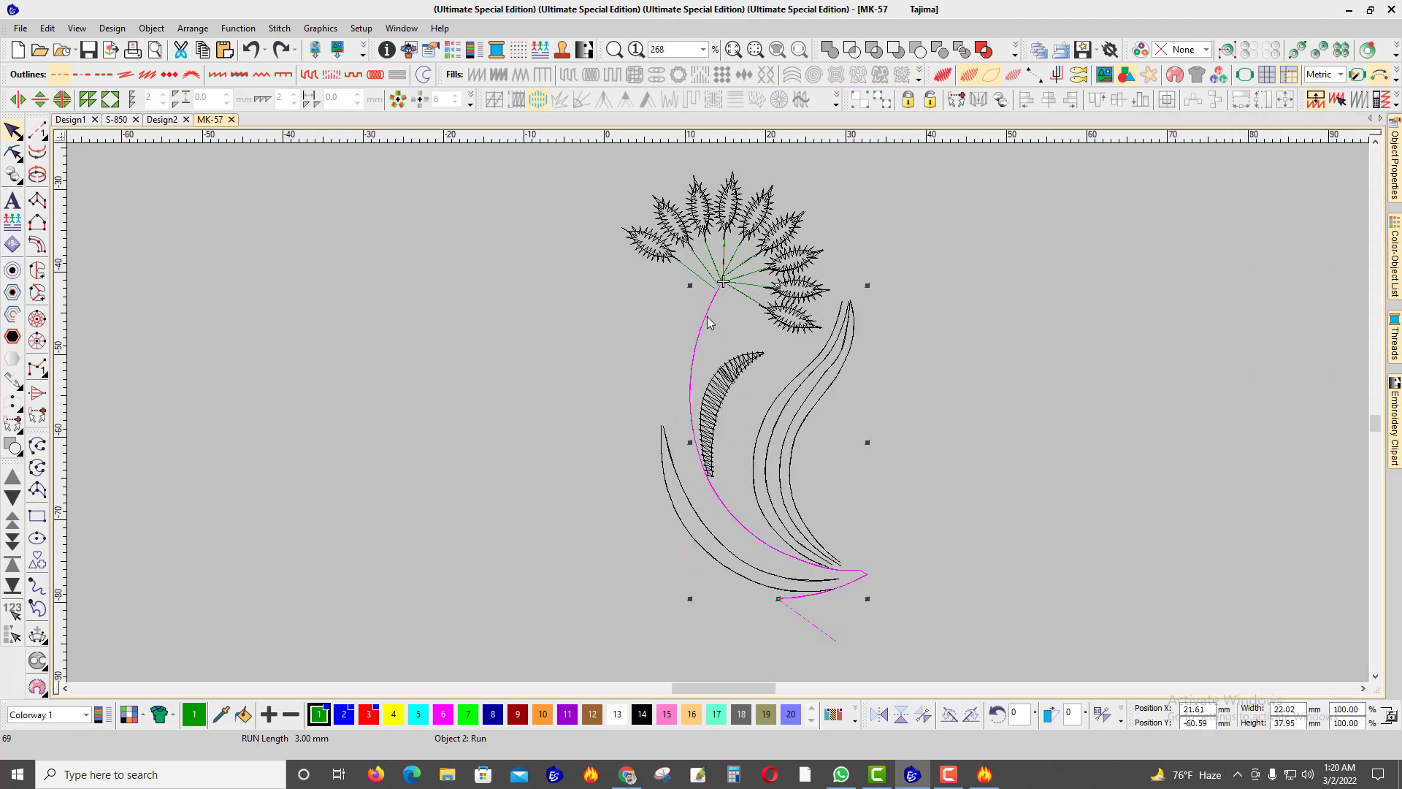
drag(976, 646, 589, 305)
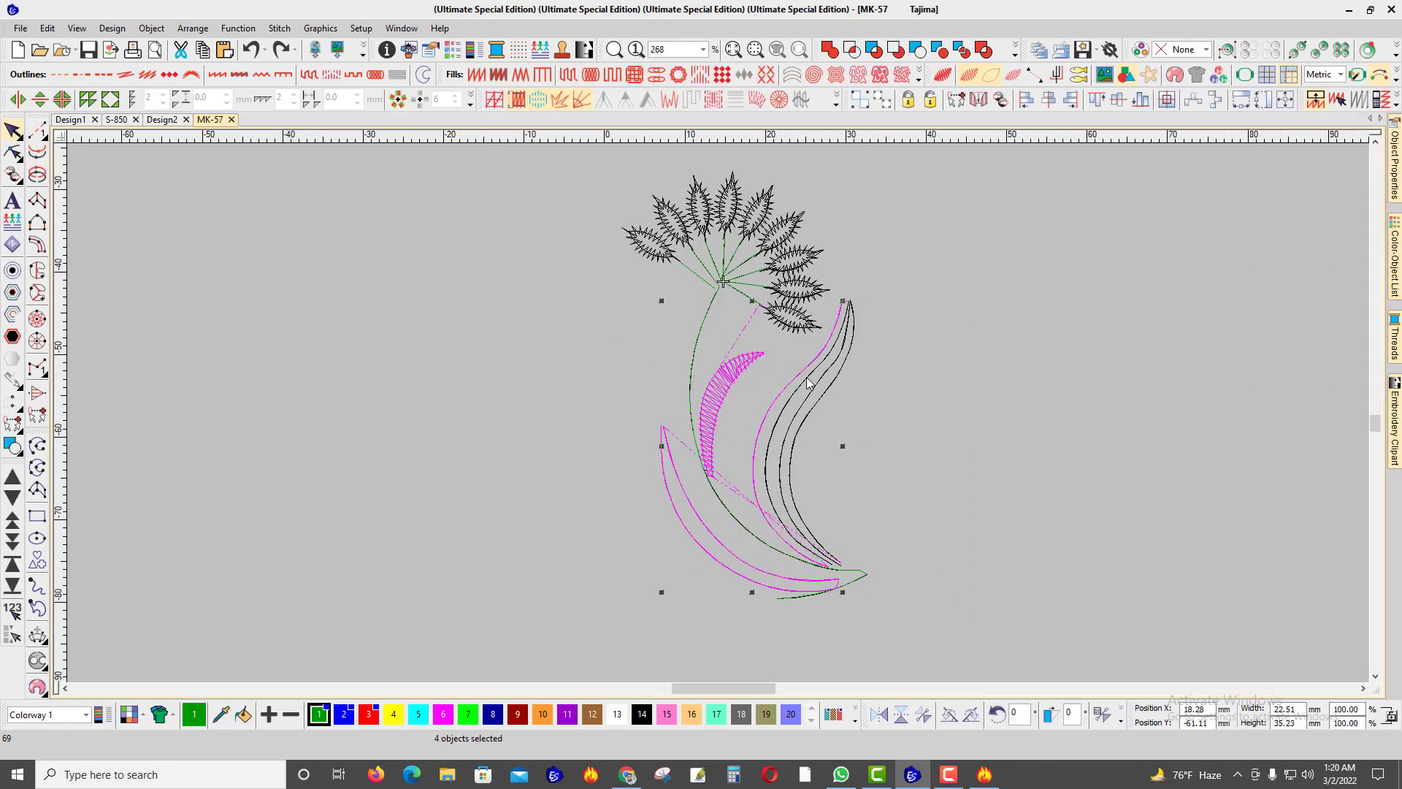
ctrl+click(694, 341)
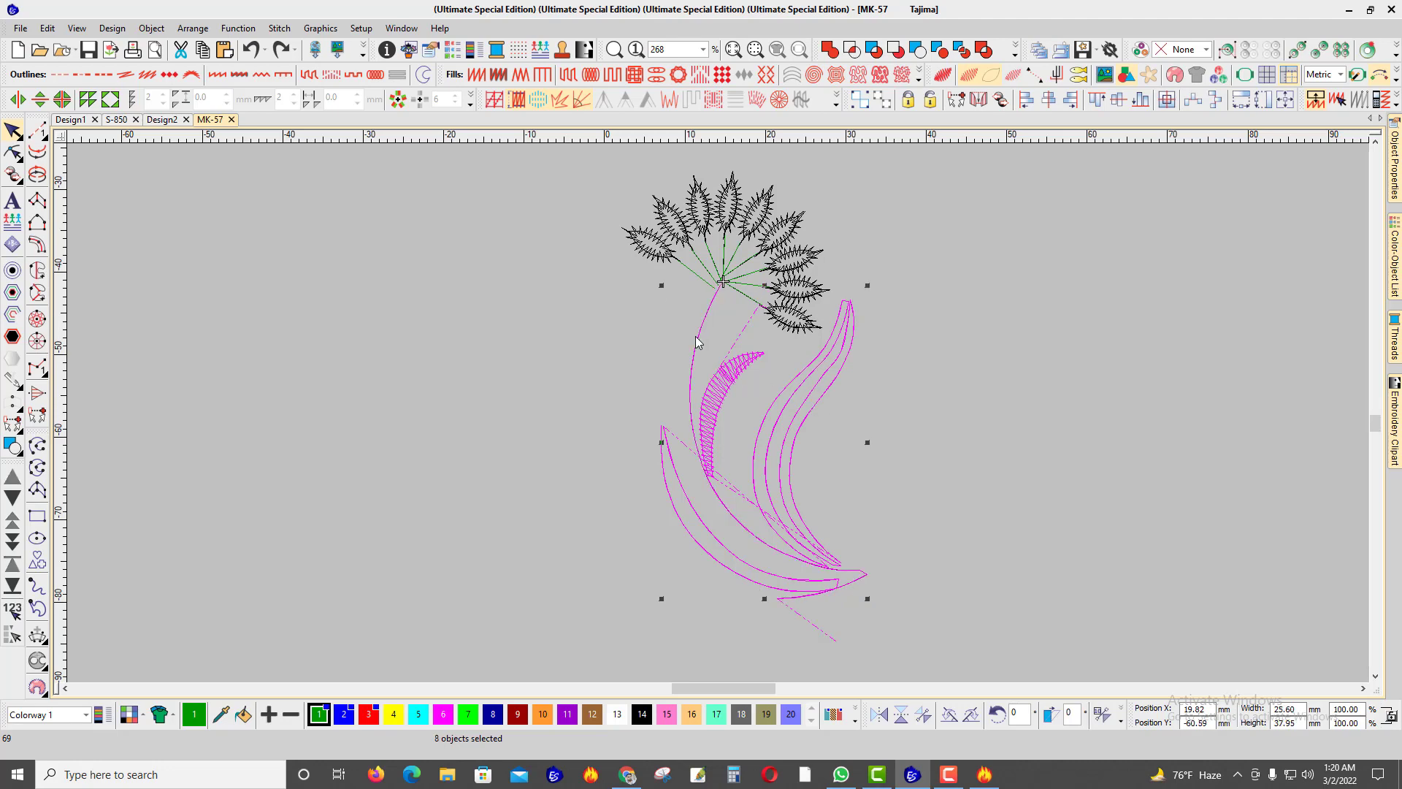
key(i)
click(777, 597)
click(776, 598)
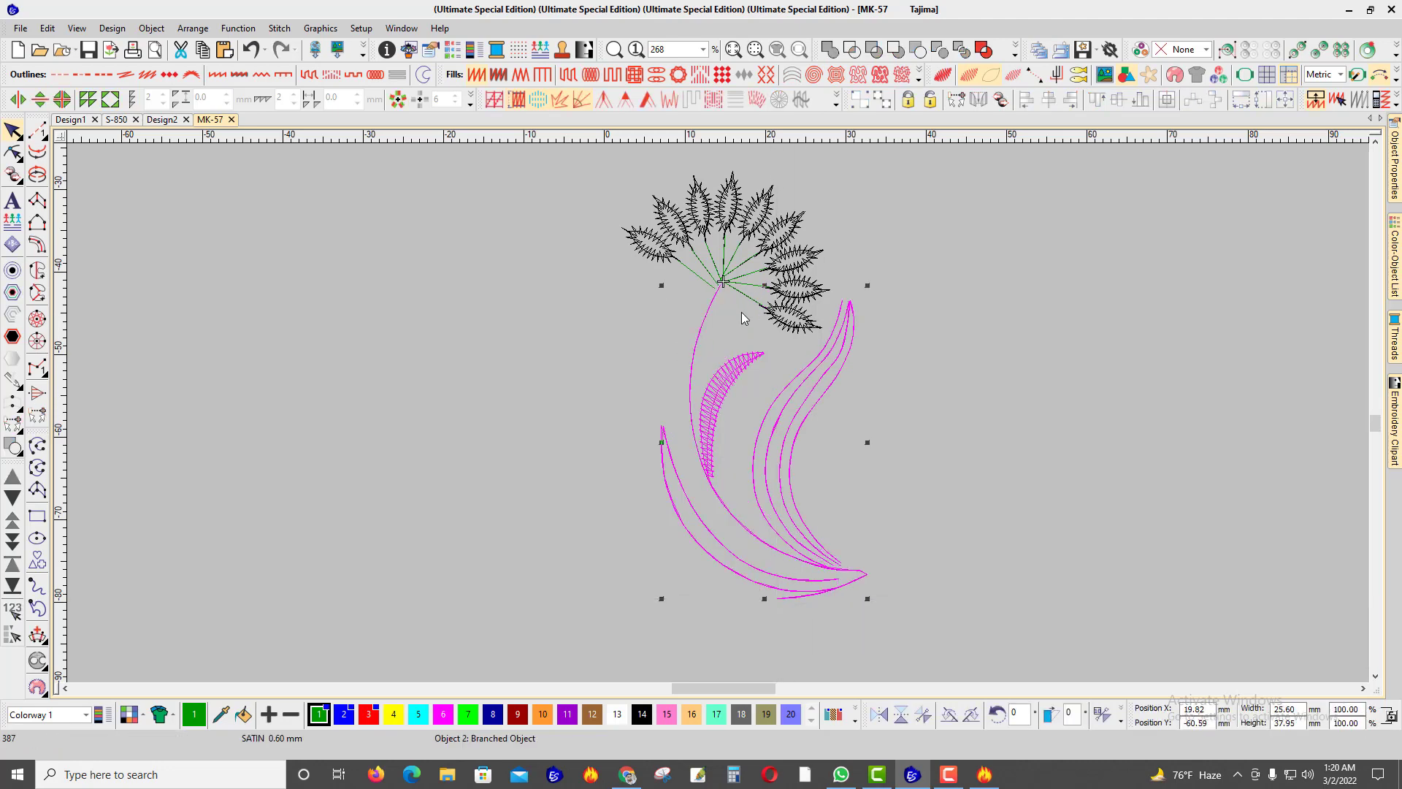
Step: Try to branch all the flower head's petals and their stems into one object with entry and exit at the central junction
scroll(742, 312, up, 2)
drag(931, 193, 520, 465)
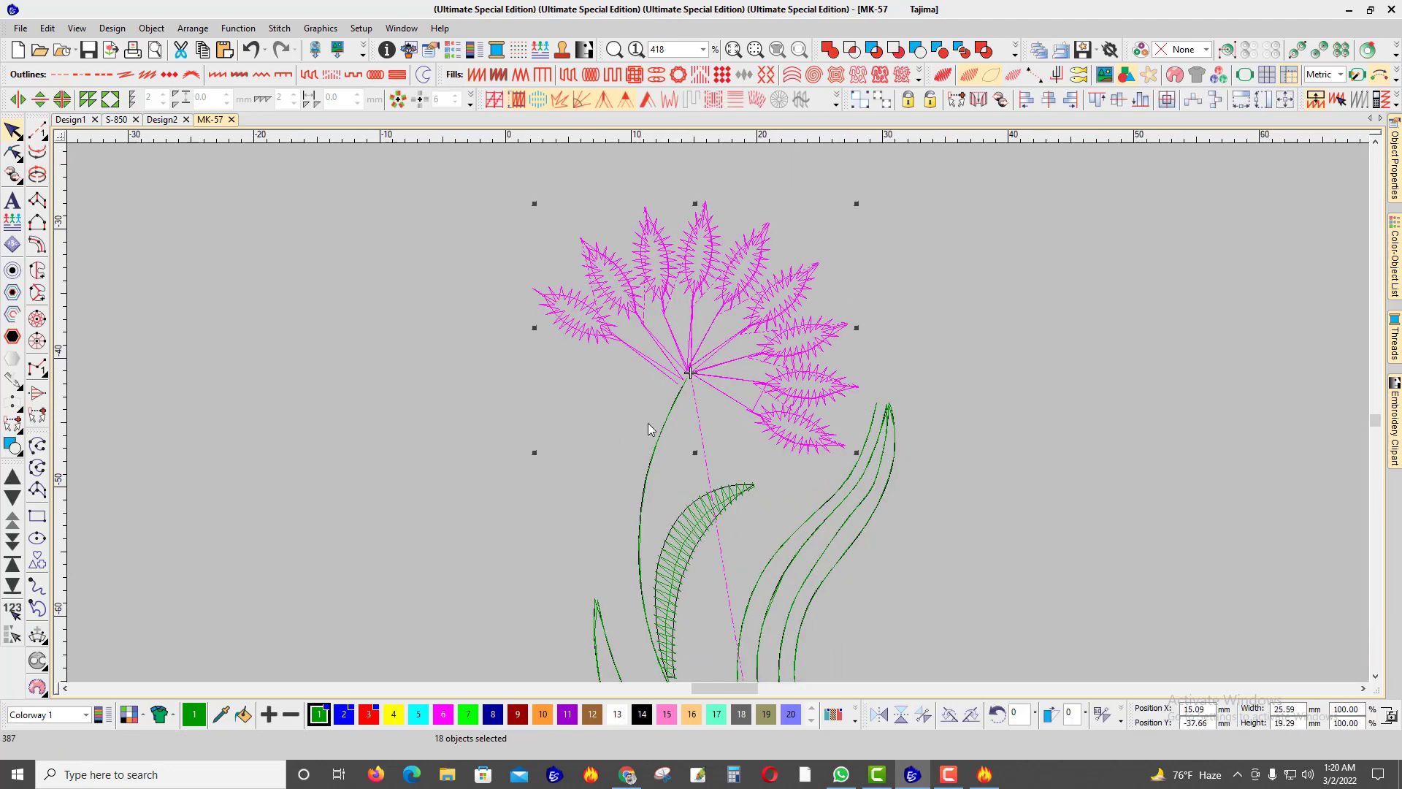
key(i)
click(689, 379)
click(688, 379)
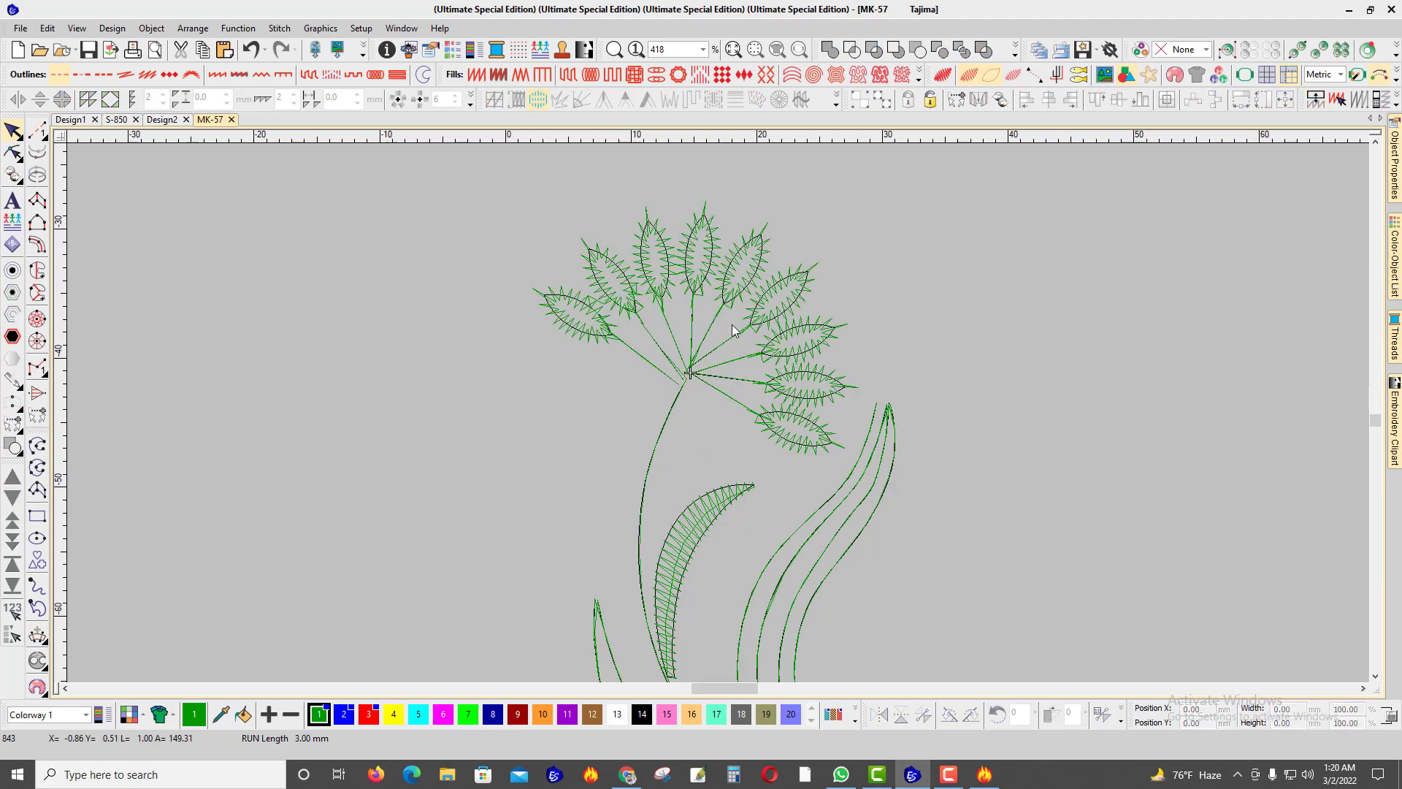
Step: Travel stitch by stitch through the branched flower head to check the order in which its stems and petals sew
key(shift+Tab)
key(Right)
key(Right)
key(Right)
key(Right)
key(Right)
key(Right)
key(Right)
key(Right)
key(Right)
key(Right)
key(Right)
key(Right)
key(Right)
key(Right)
key(Right)
key(Right)
key(Right)
key(Right)
key(Right)
key(Right)
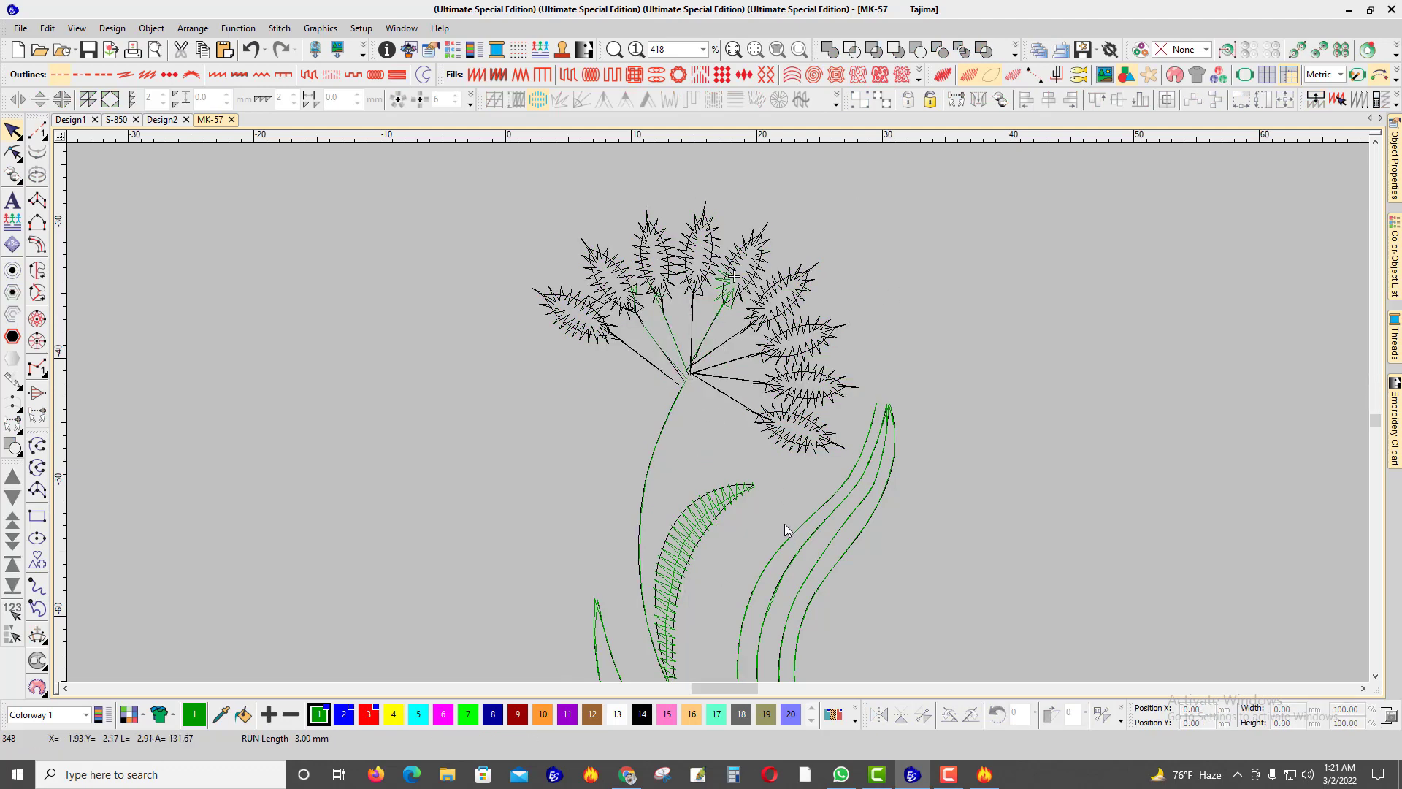
Step: Break the branched flower head apart into separate petals and stems
click(695, 337)
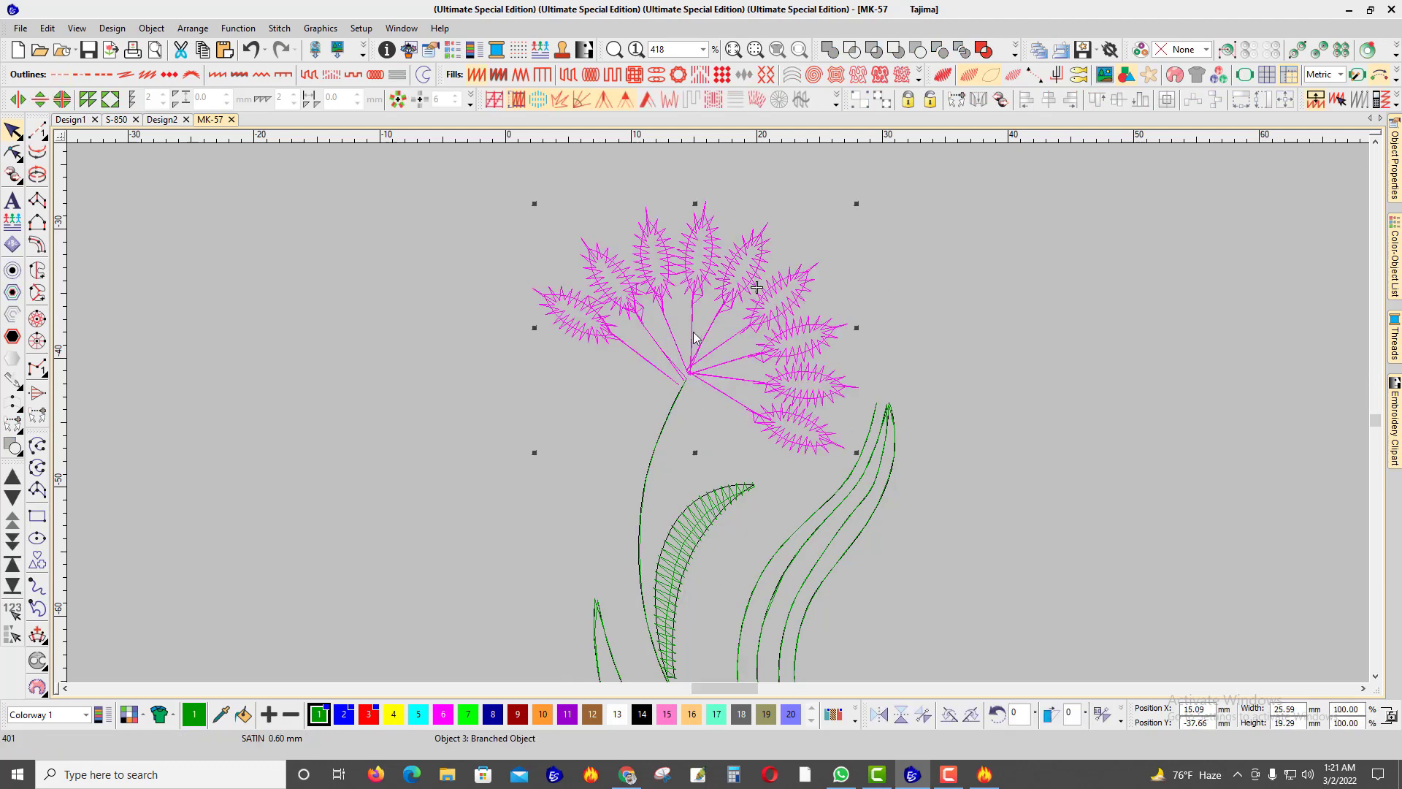
click(1000, 97)
Step: Branch each of the three lower-right petals with its own stem as a separate object
scroll(640, 400, up, 2)
click(856, 412)
ctrl+click(906, 451)
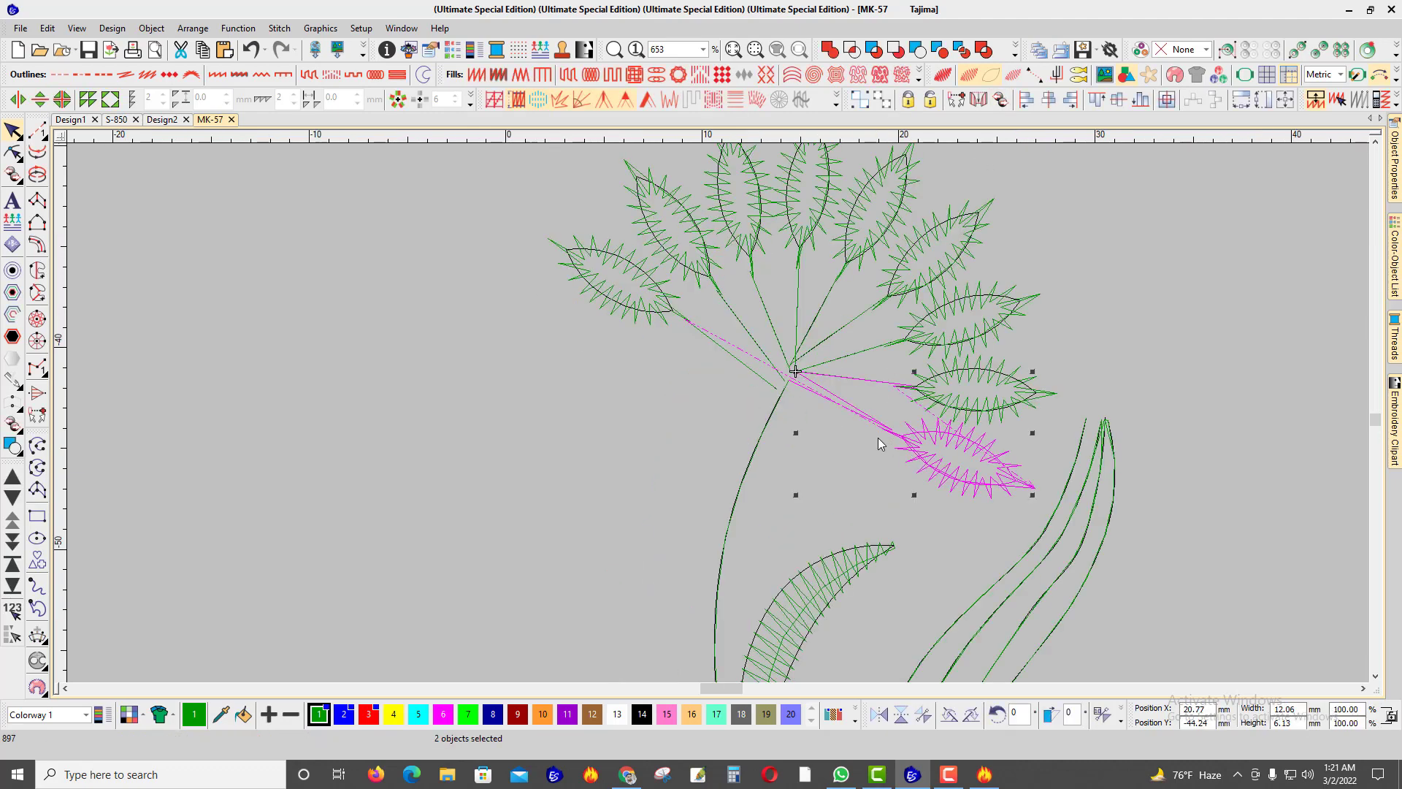
click(934, 381)
ctrl+click(888, 387)
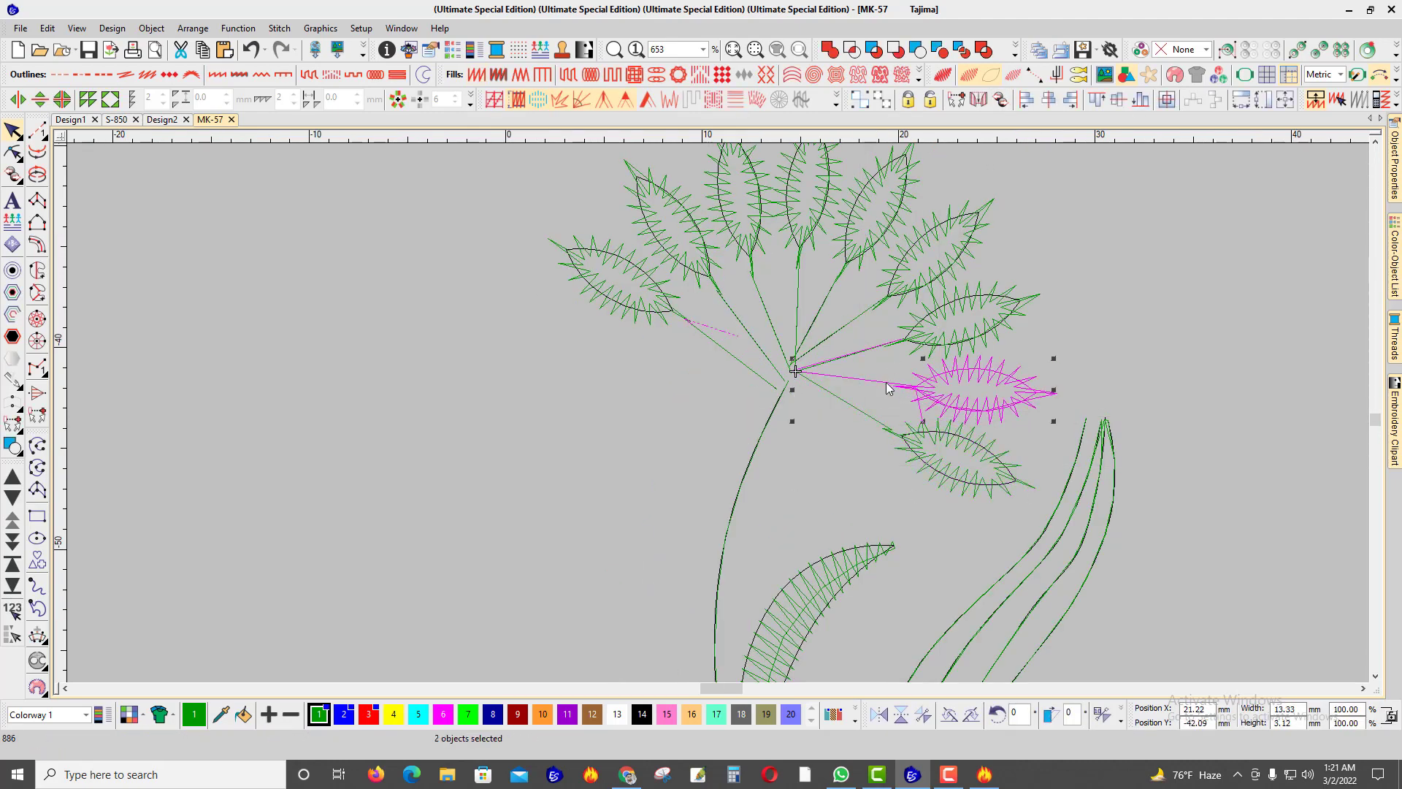
click(923, 324)
ctrl+click(882, 354)
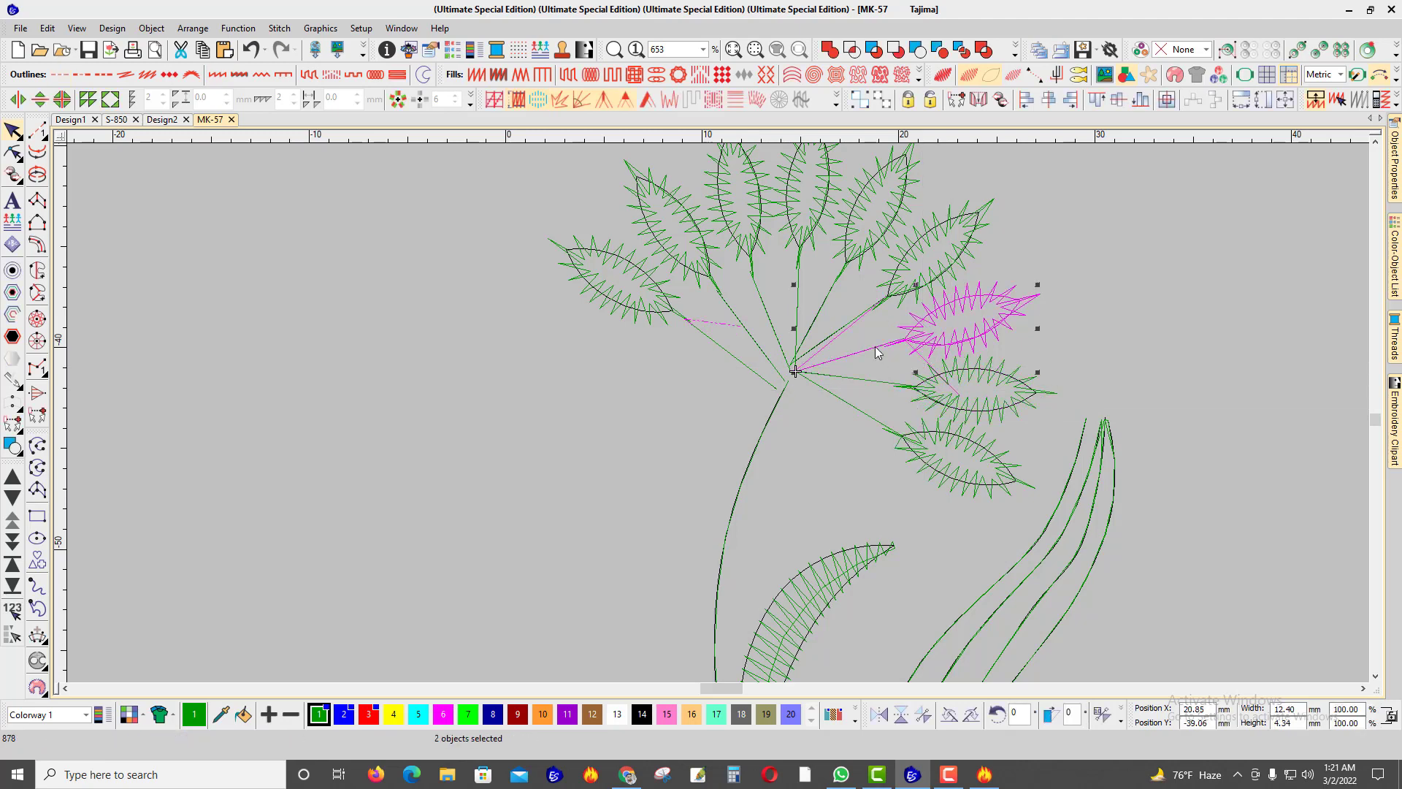
scroll(752, 411, down, 2)
scroll(750, 413, up, 4)
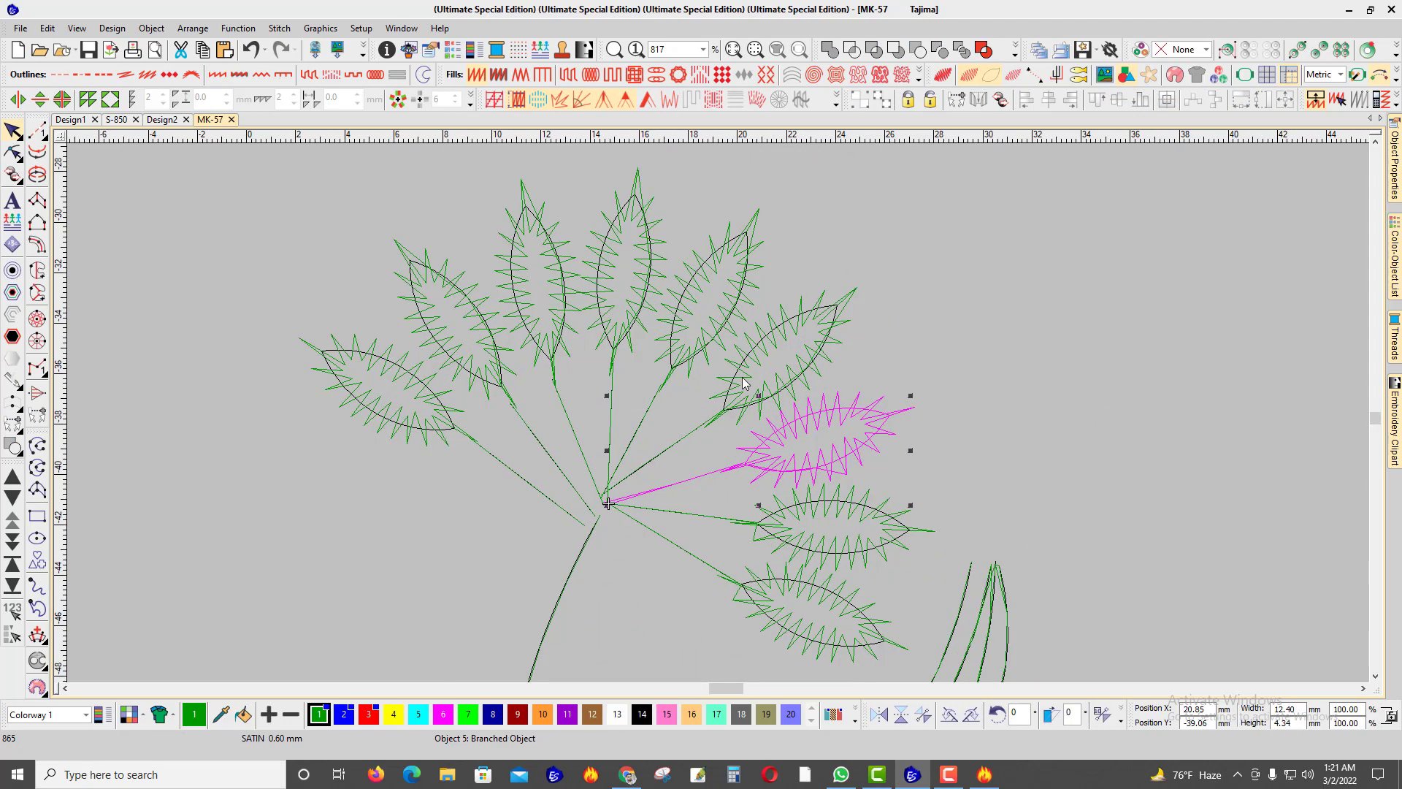
Step: Branch the fourth and fifth petals, counted from the lowest right one, each with its own stem
click(698, 432)
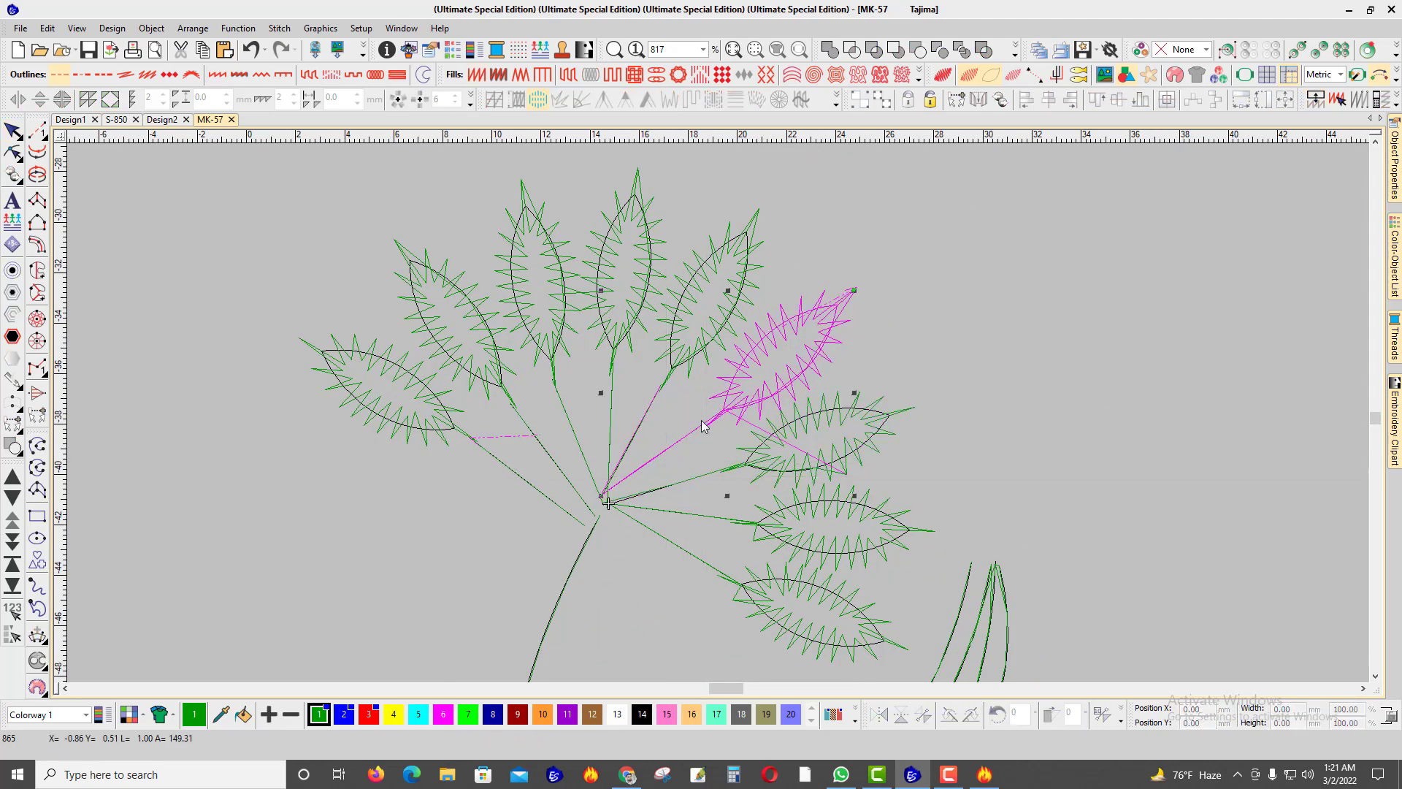
click(694, 352)
ctrl+click(652, 413)
key(i)
key(Return)
key(Return)
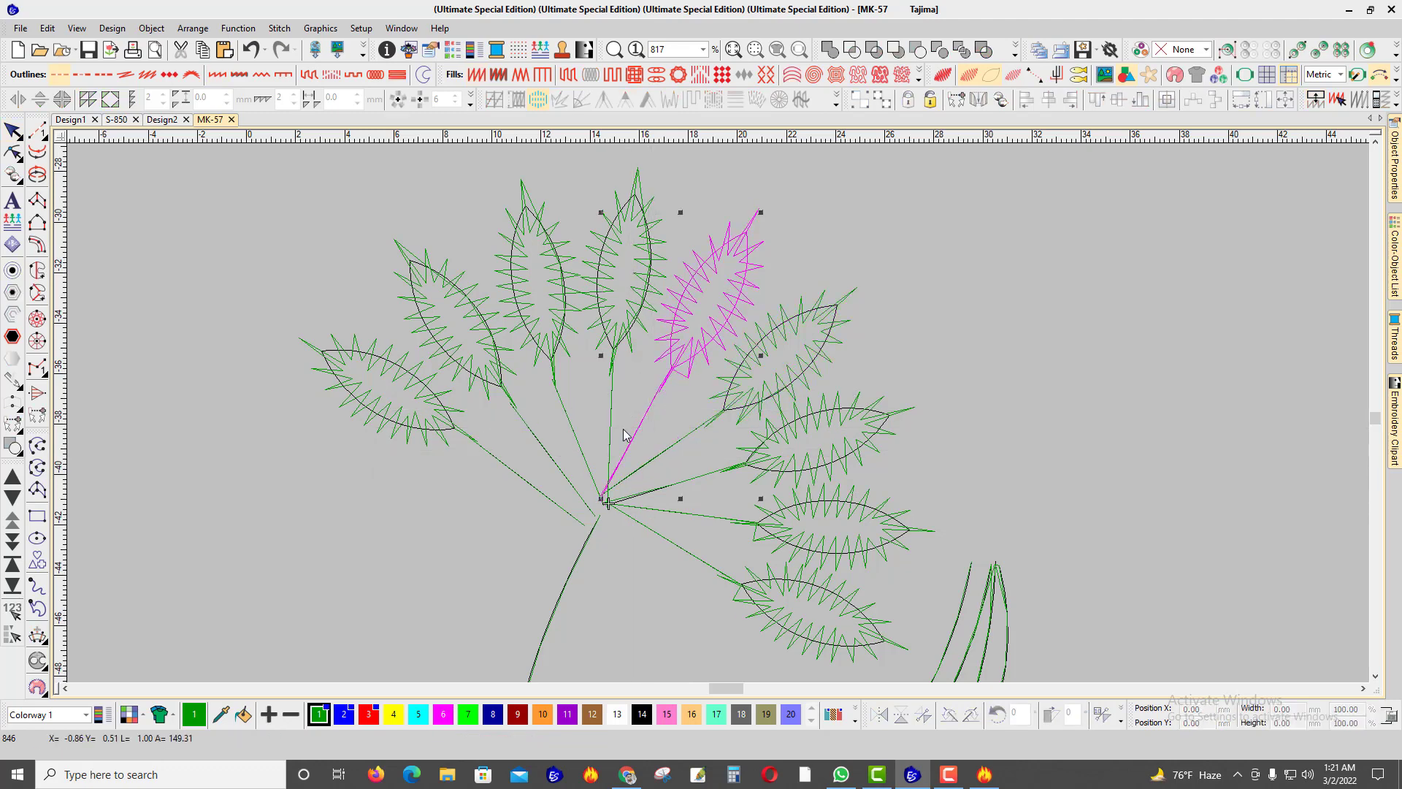
Step: Branch the nearly vertical petal with its stem, placing the entry and exit points at the central junction
click(617, 347)
ctrl+click(611, 397)
key(i)
click(608, 503)
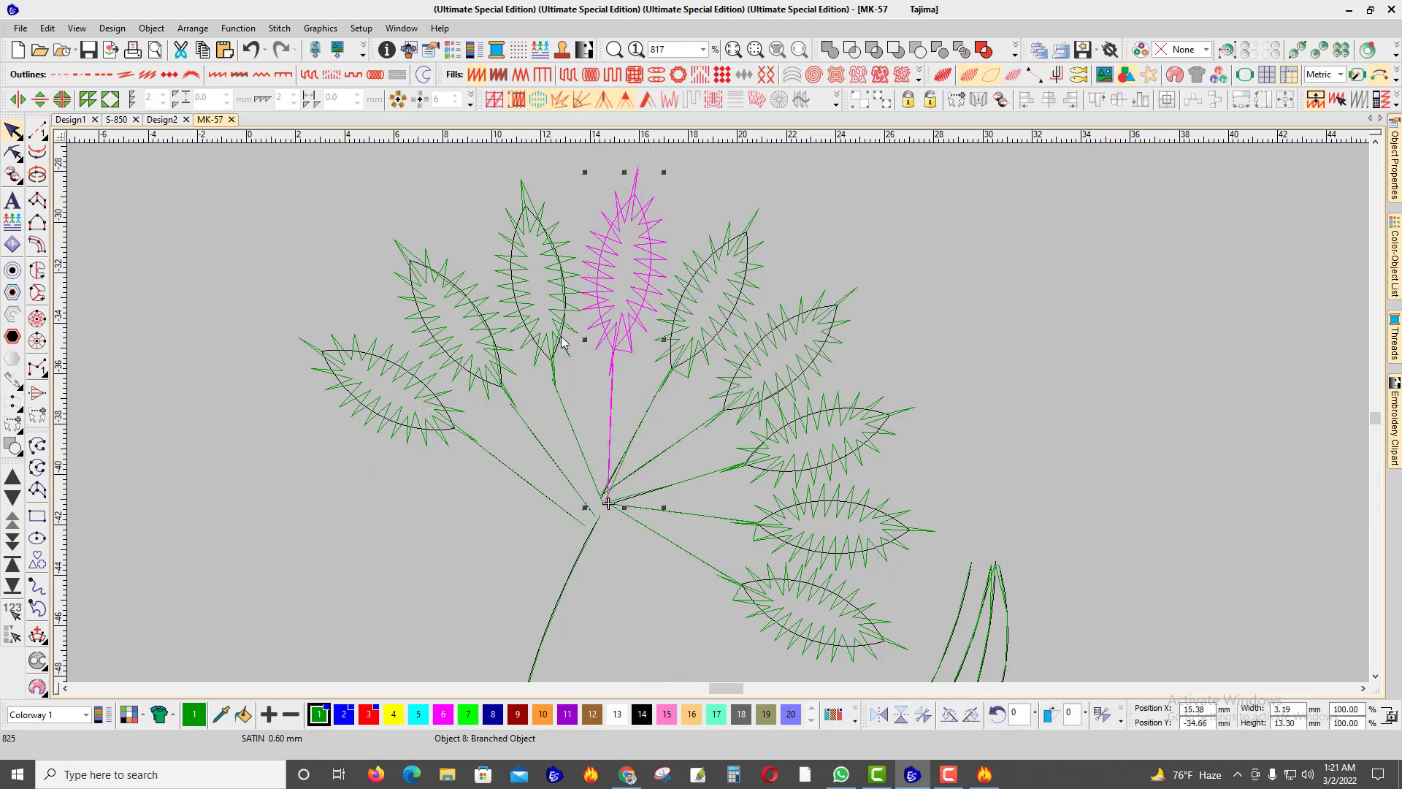
click(608, 503)
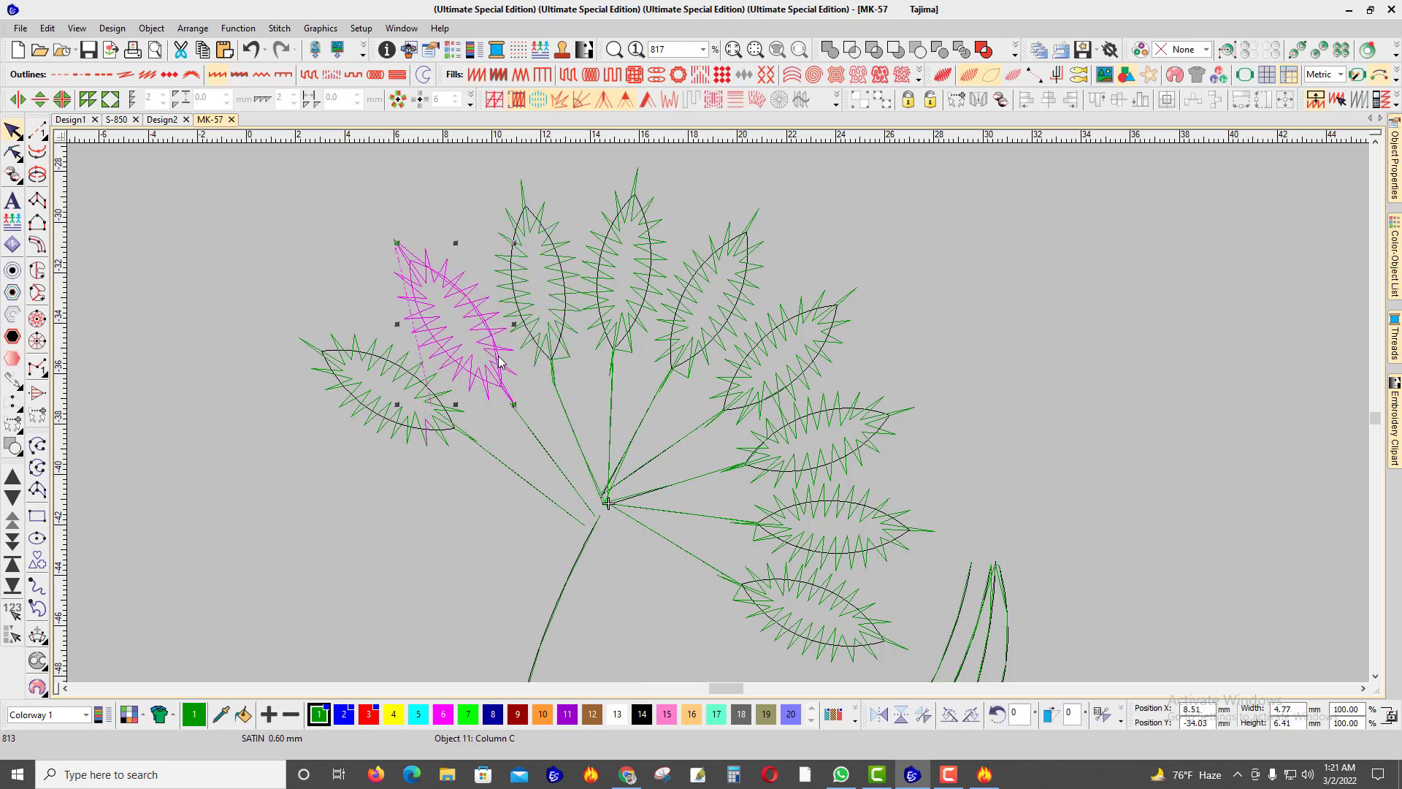
Step: Branch the leftmost petal with its stem, placing its entry and exit points near the central junction
click(438, 404)
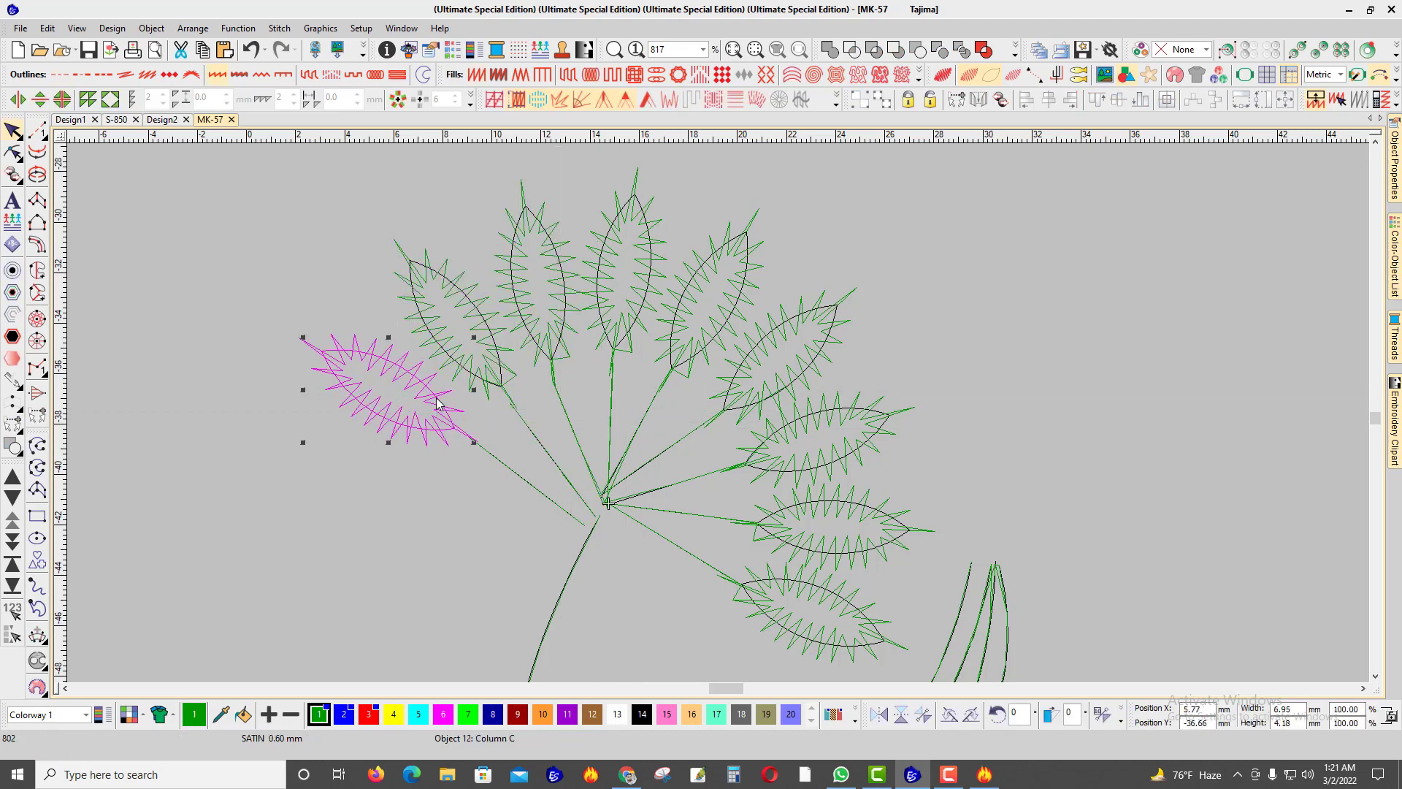
ctrl+click(487, 451)
key(i)
click(635, 488)
click(635, 488)
scroll(635, 487, down, 5)
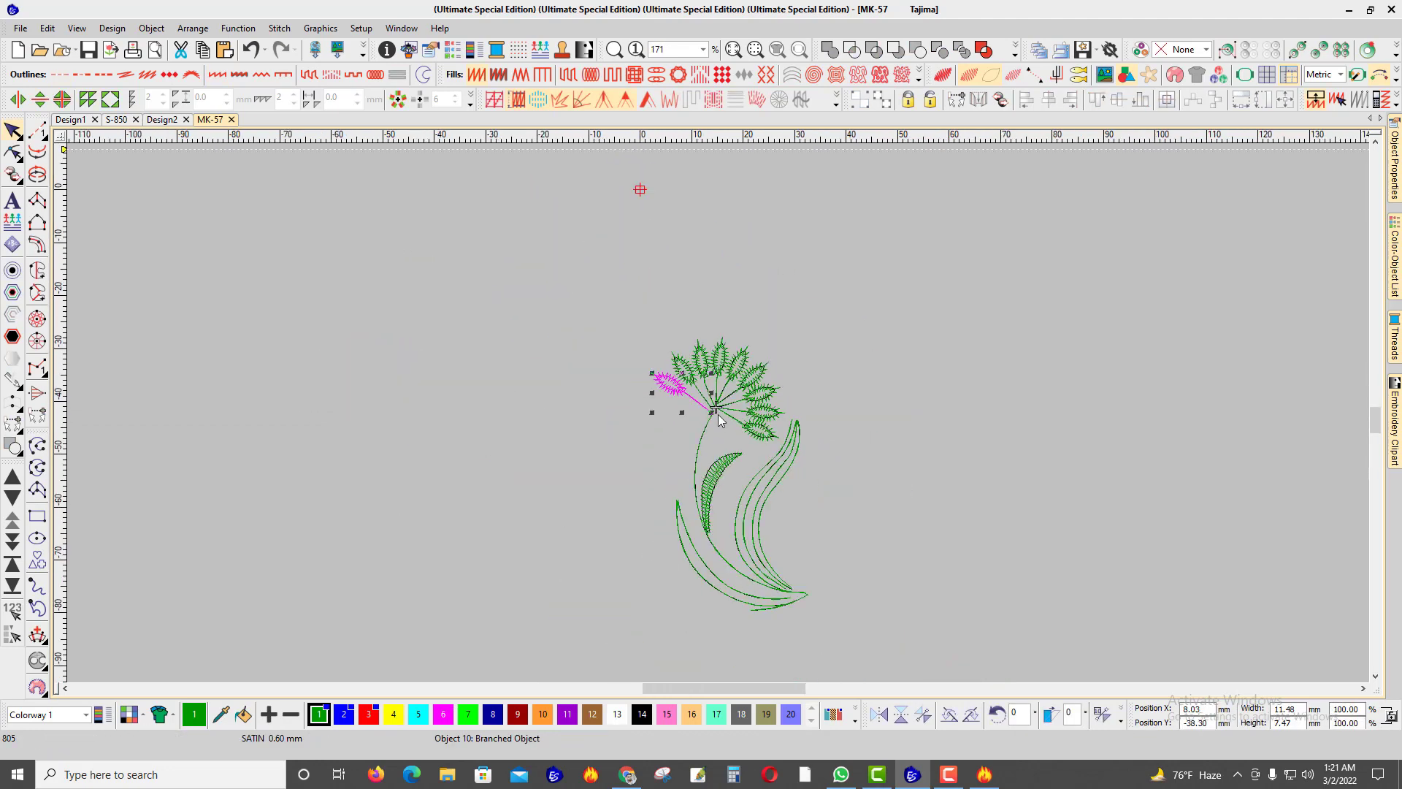
key(Escape)
Step: Set the branched stem-and-leaves object's entry point at the base of the motif and its exit point at the petal junction
click(732, 472)
key(h)
scroll(722, 476, up, 2)
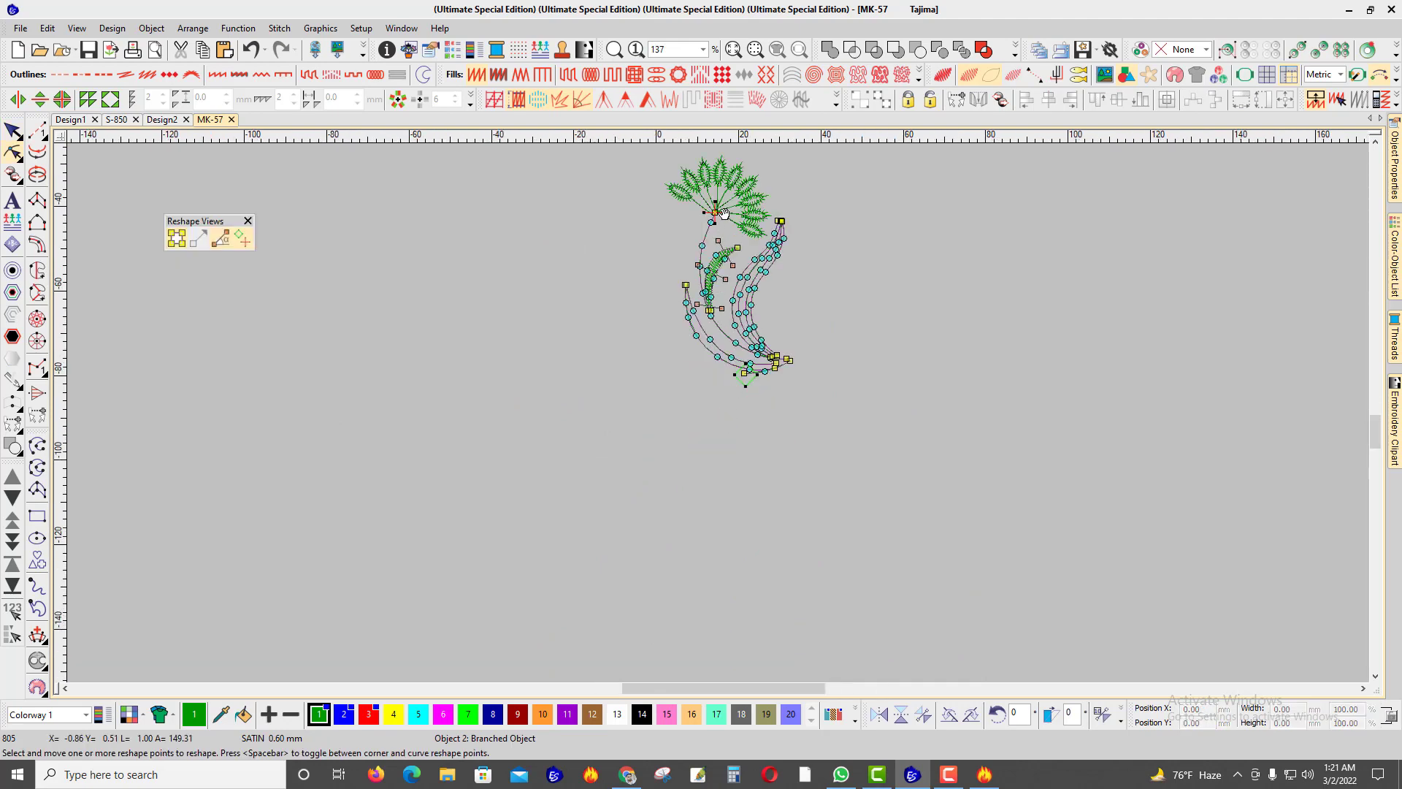
key(Escape)
scroll(752, 376, up, 3)
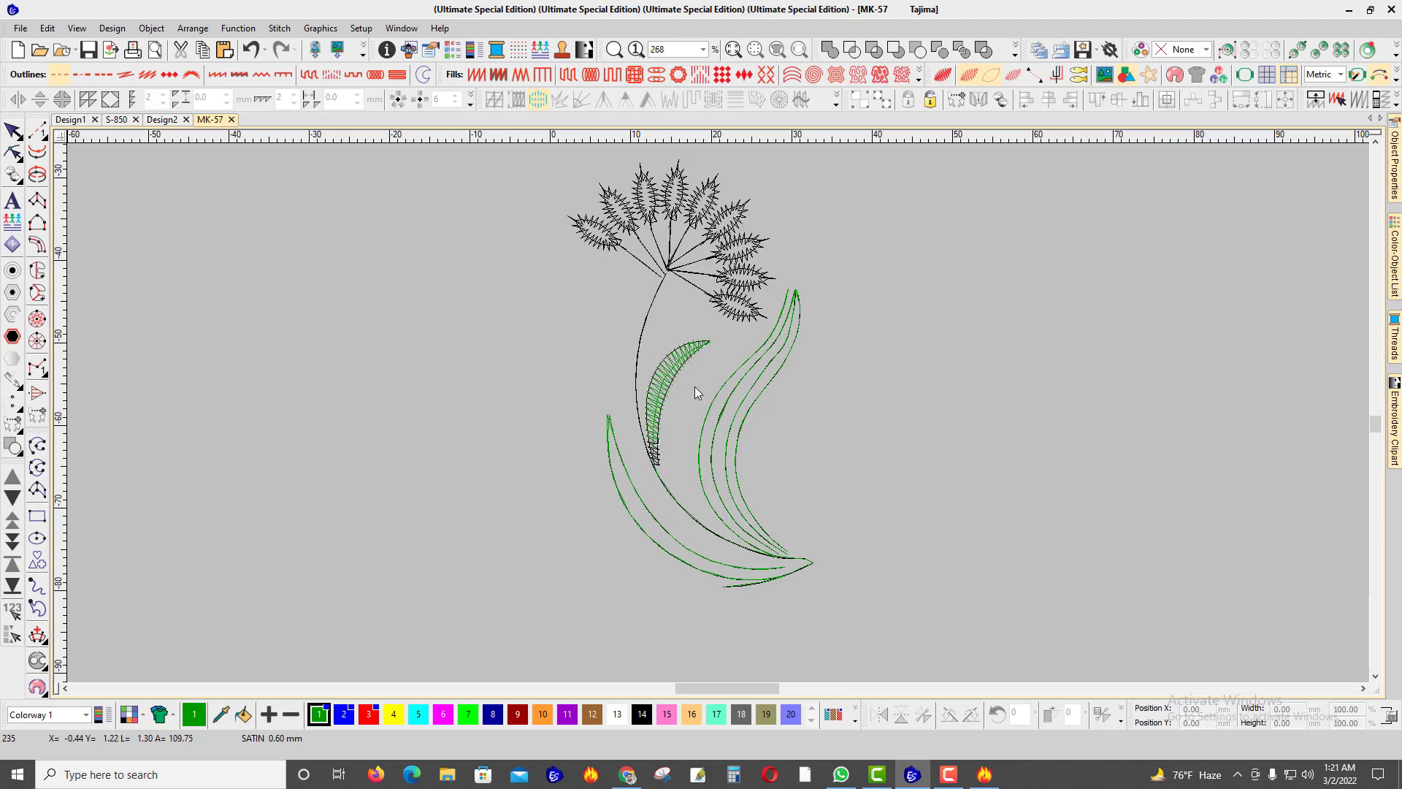
scroll(673, 278, up, 4)
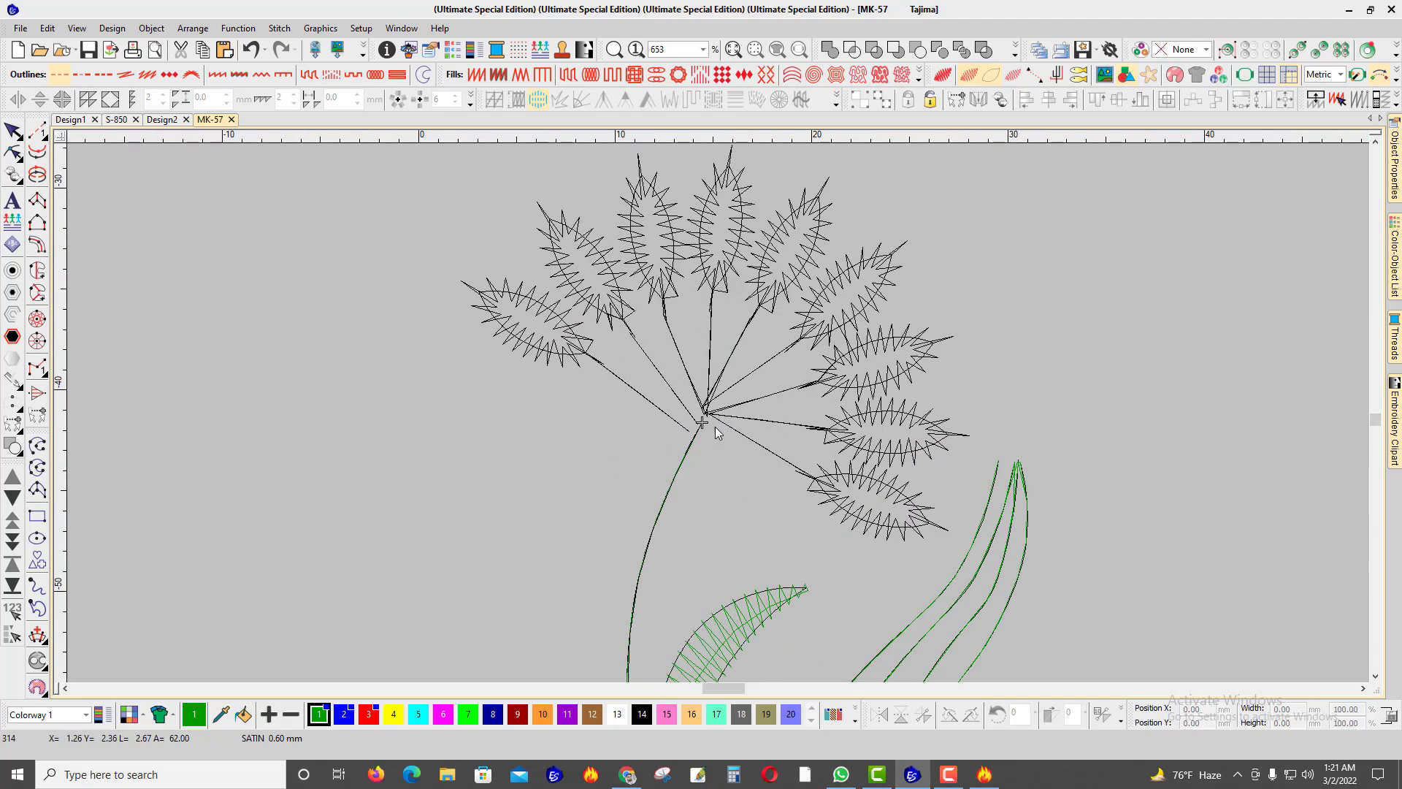
Step: Move the entry and exit points of the two leftmost petals to the central petal junction
click(692, 421)
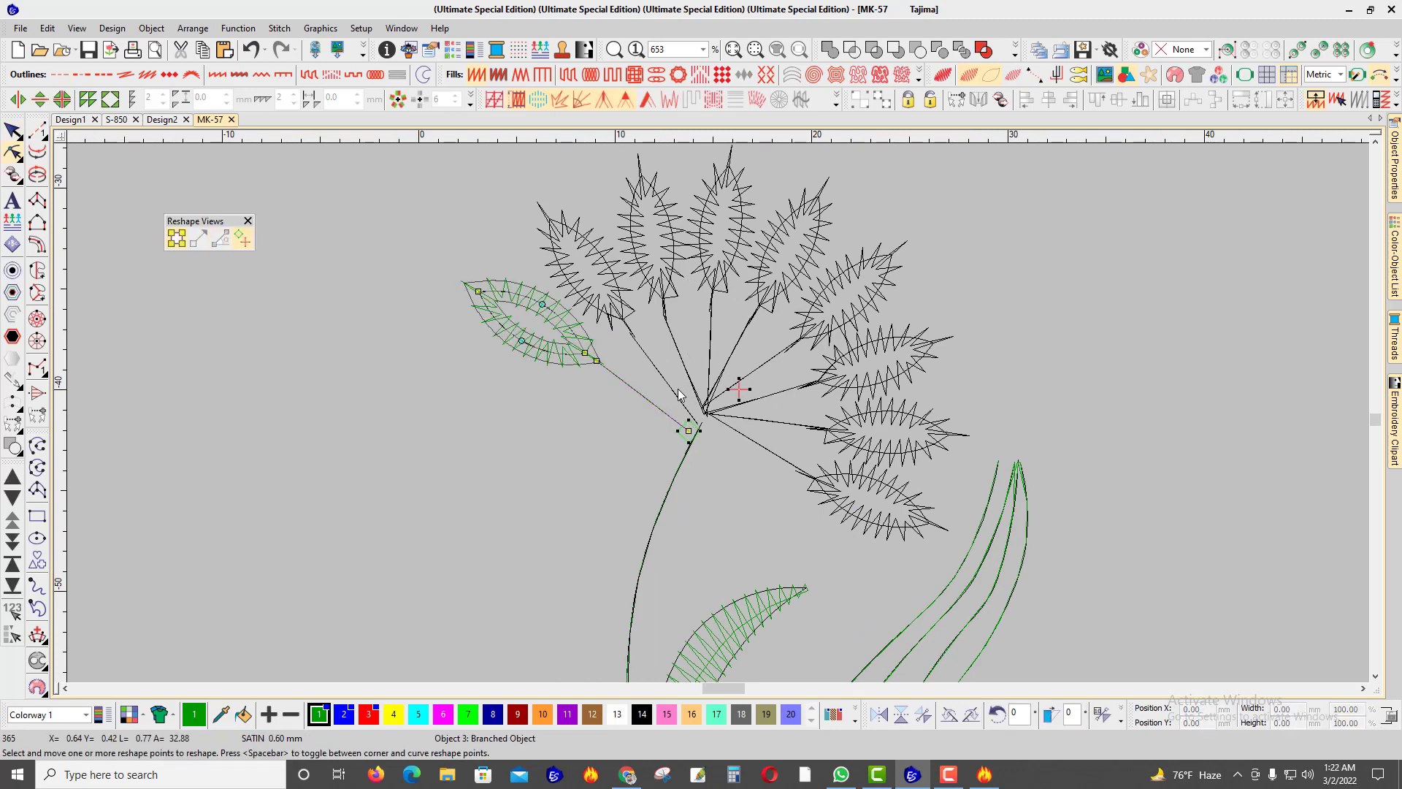
click(685, 397)
key(h)
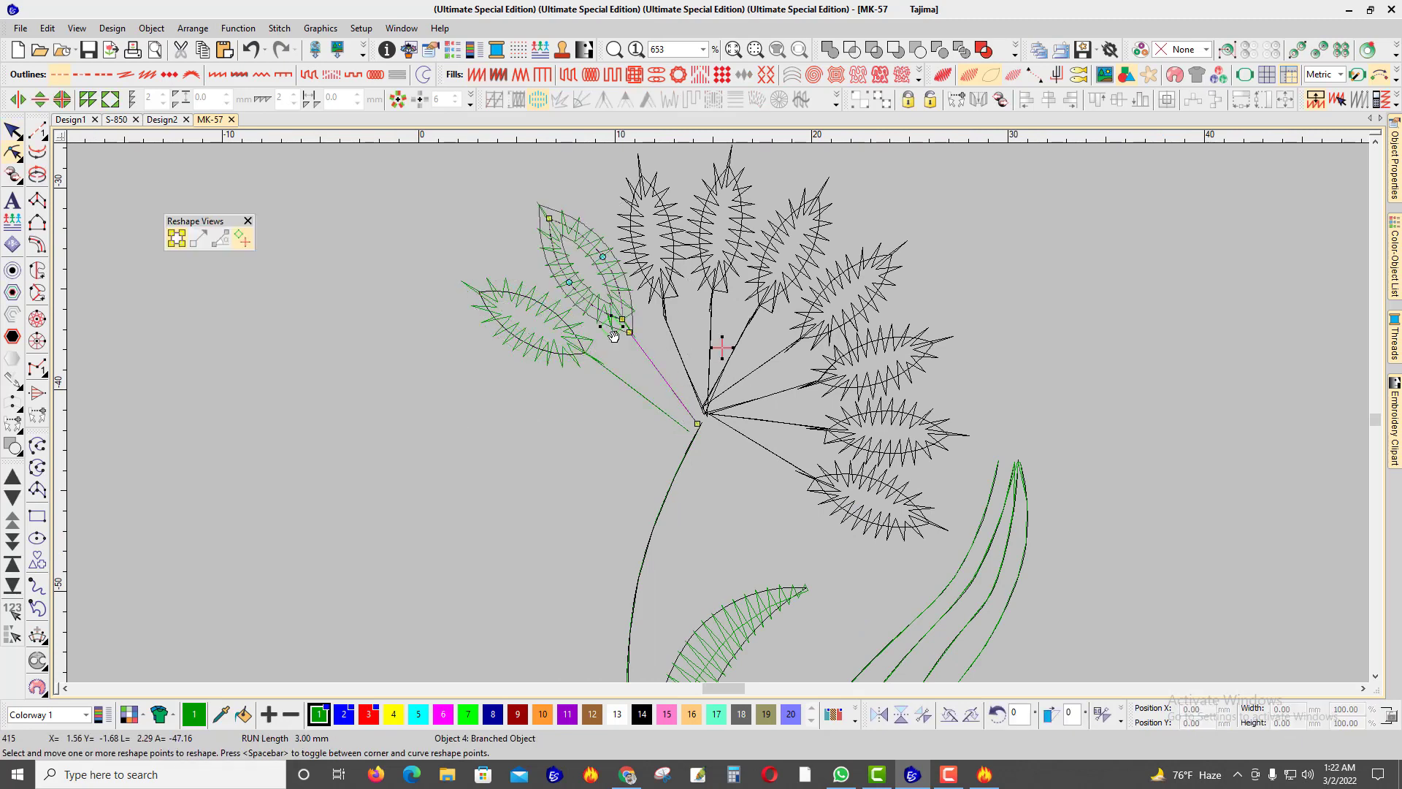
drag(609, 333, 707, 460)
drag(723, 347, 705, 484)
key(Escape)
Step: Place the entry and exit points of the third and fourth petals from the left at the central junction
click(685, 368)
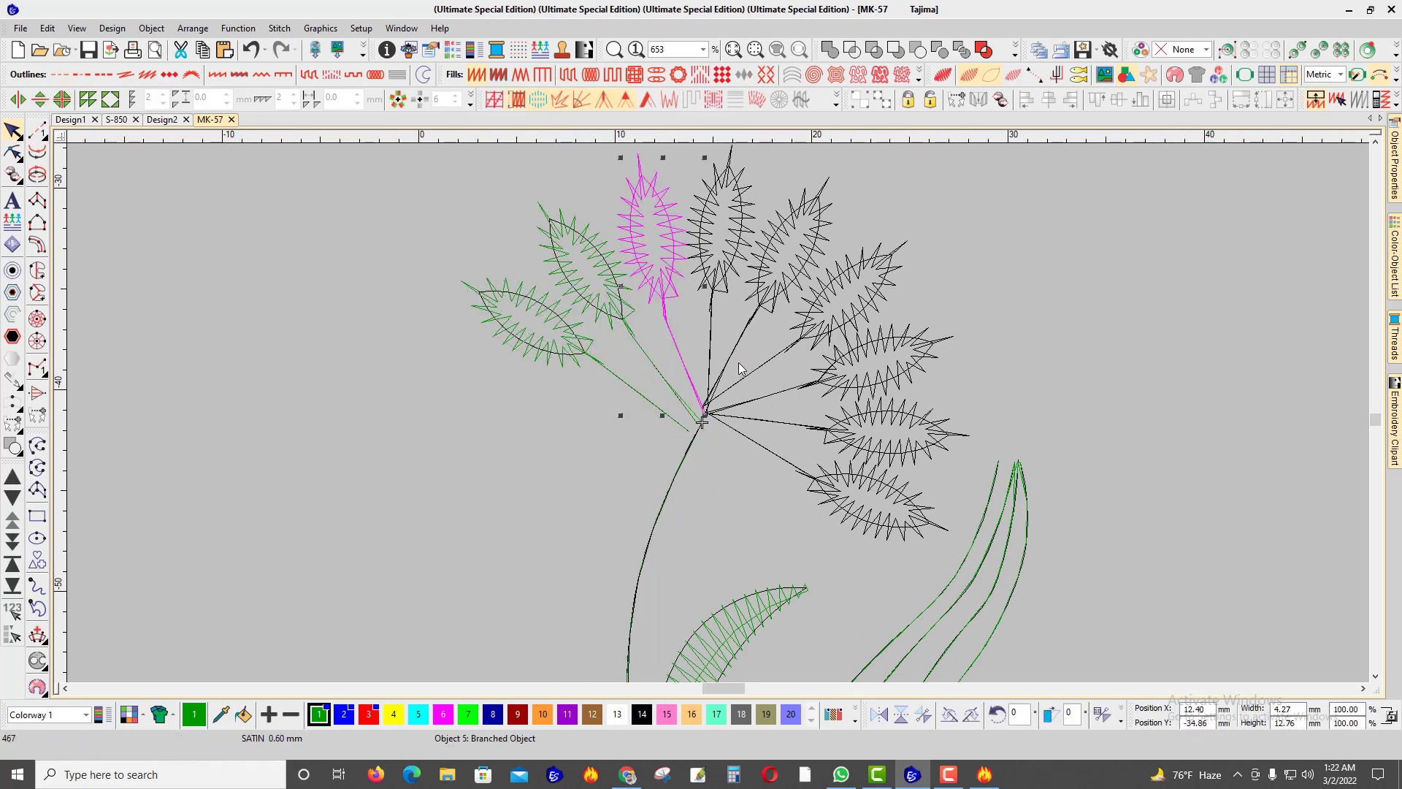
key(Escape)
key(Escape)
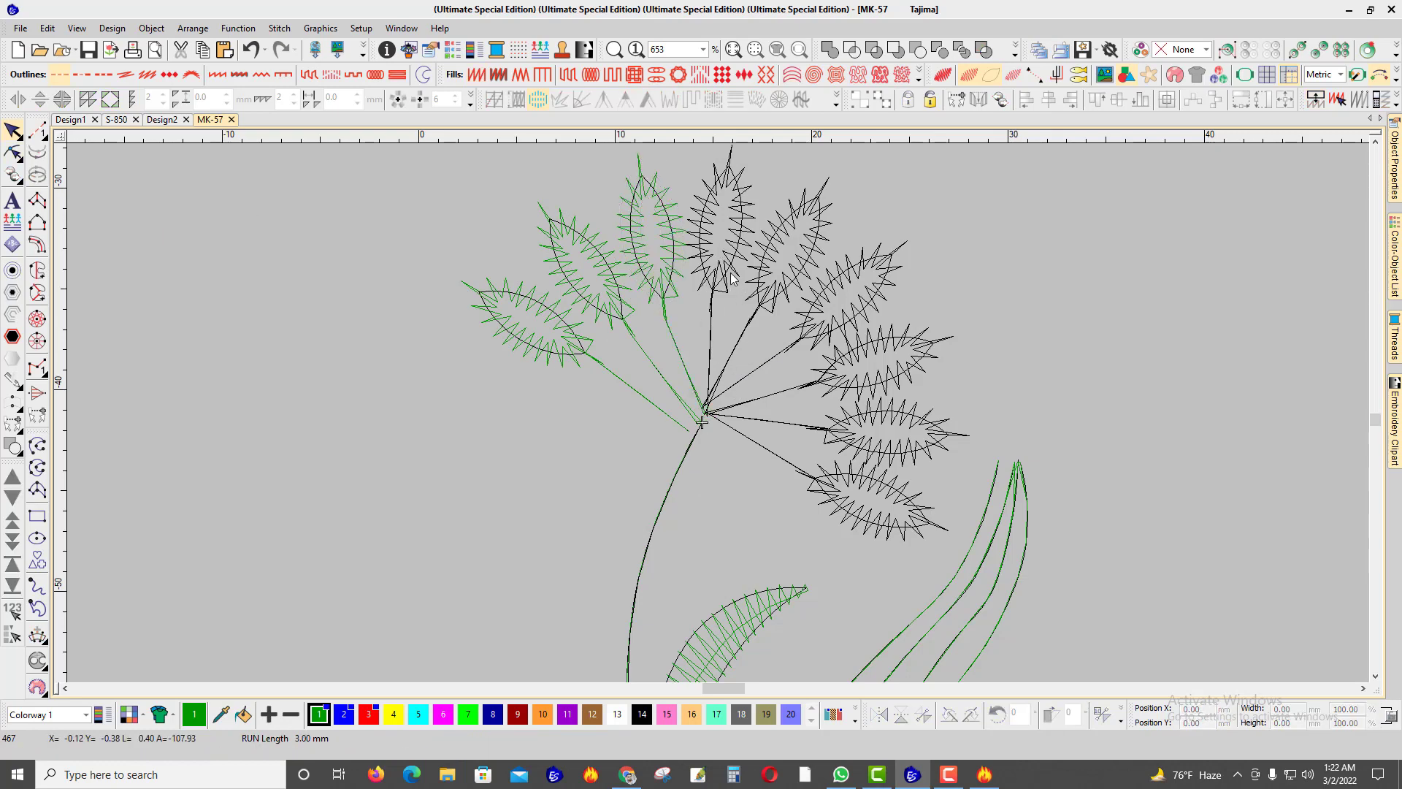
click(731, 276)
key(Delete)
key(ctrl+z)
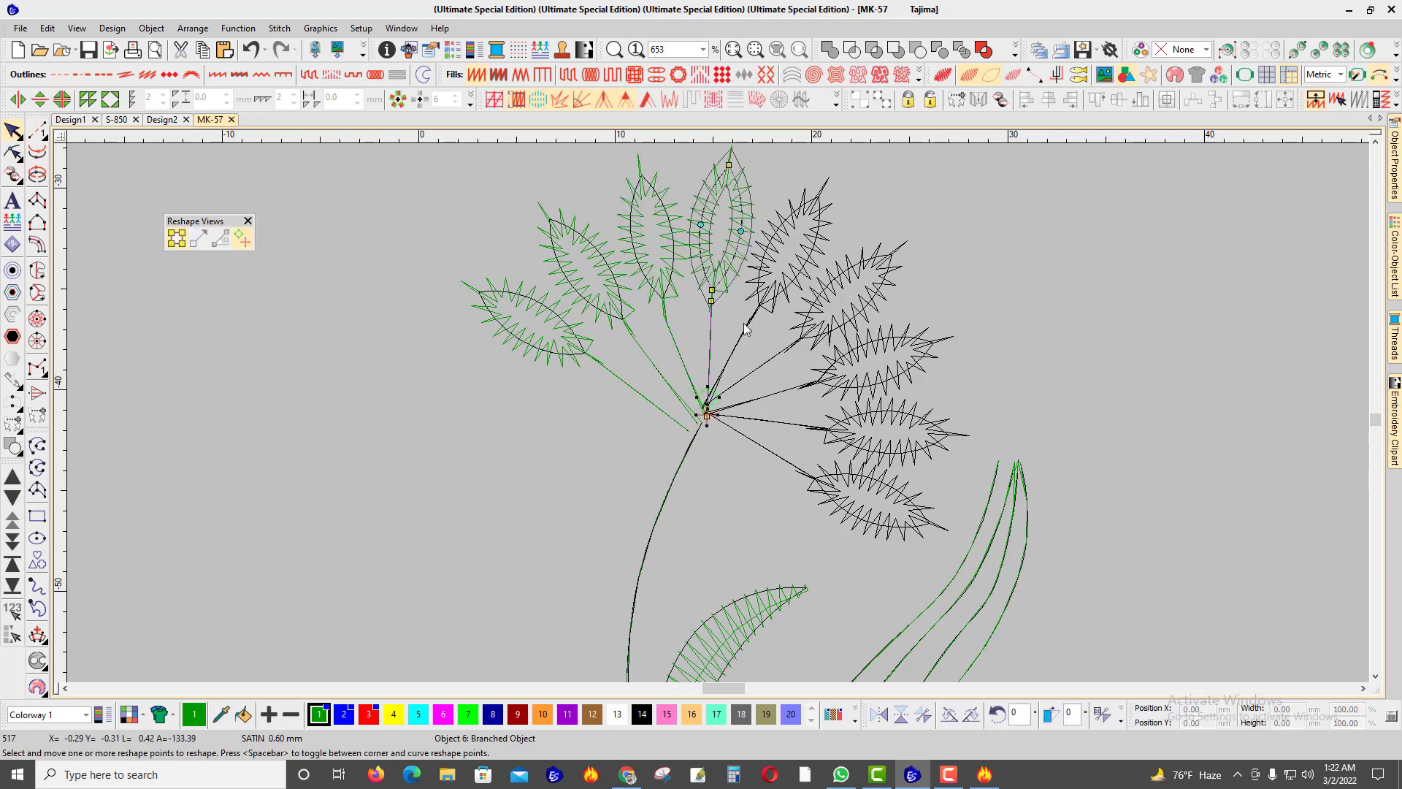
Step: Place the entry and exit points of the fifth and sixth petals from the left at the central junction
click(772, 314)
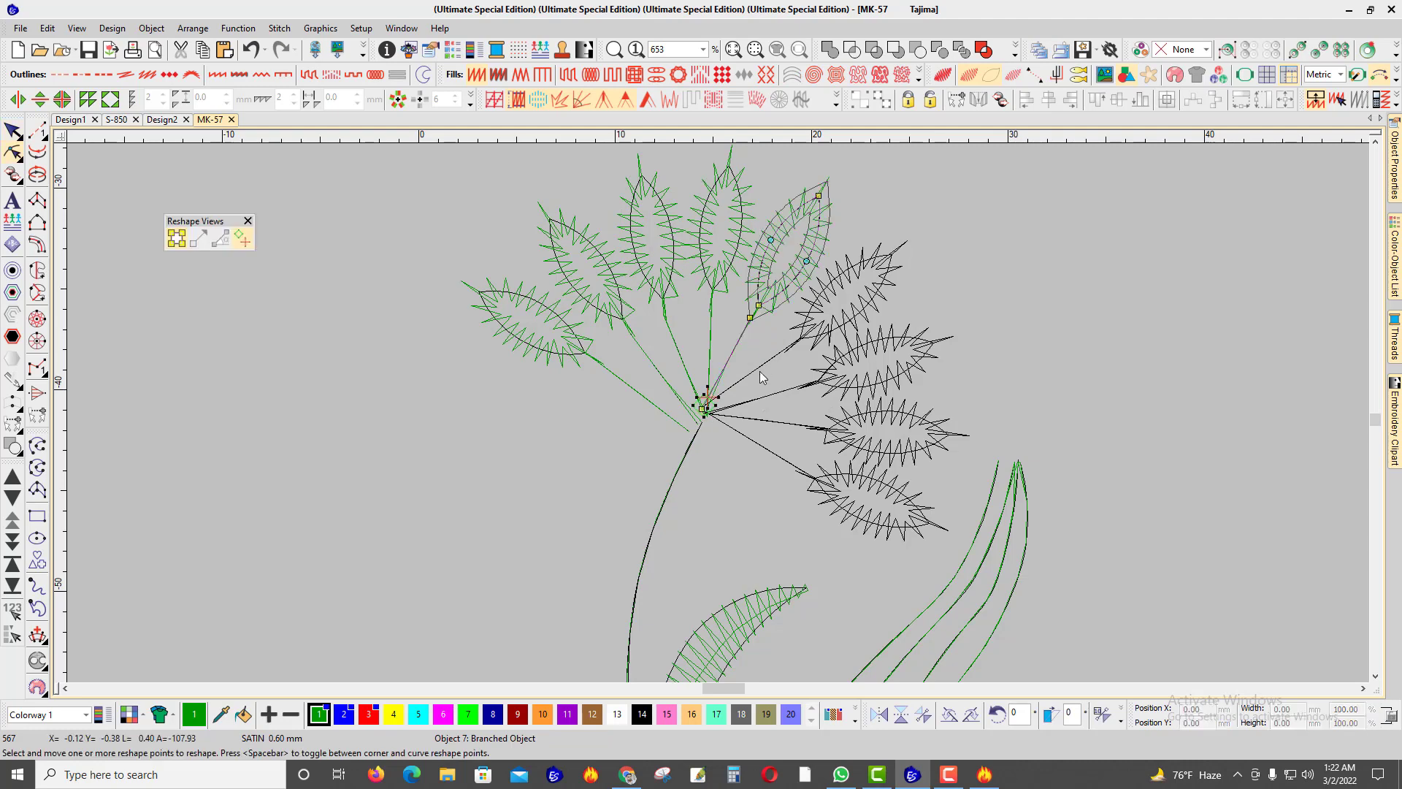
click(805, 357)
key(h)
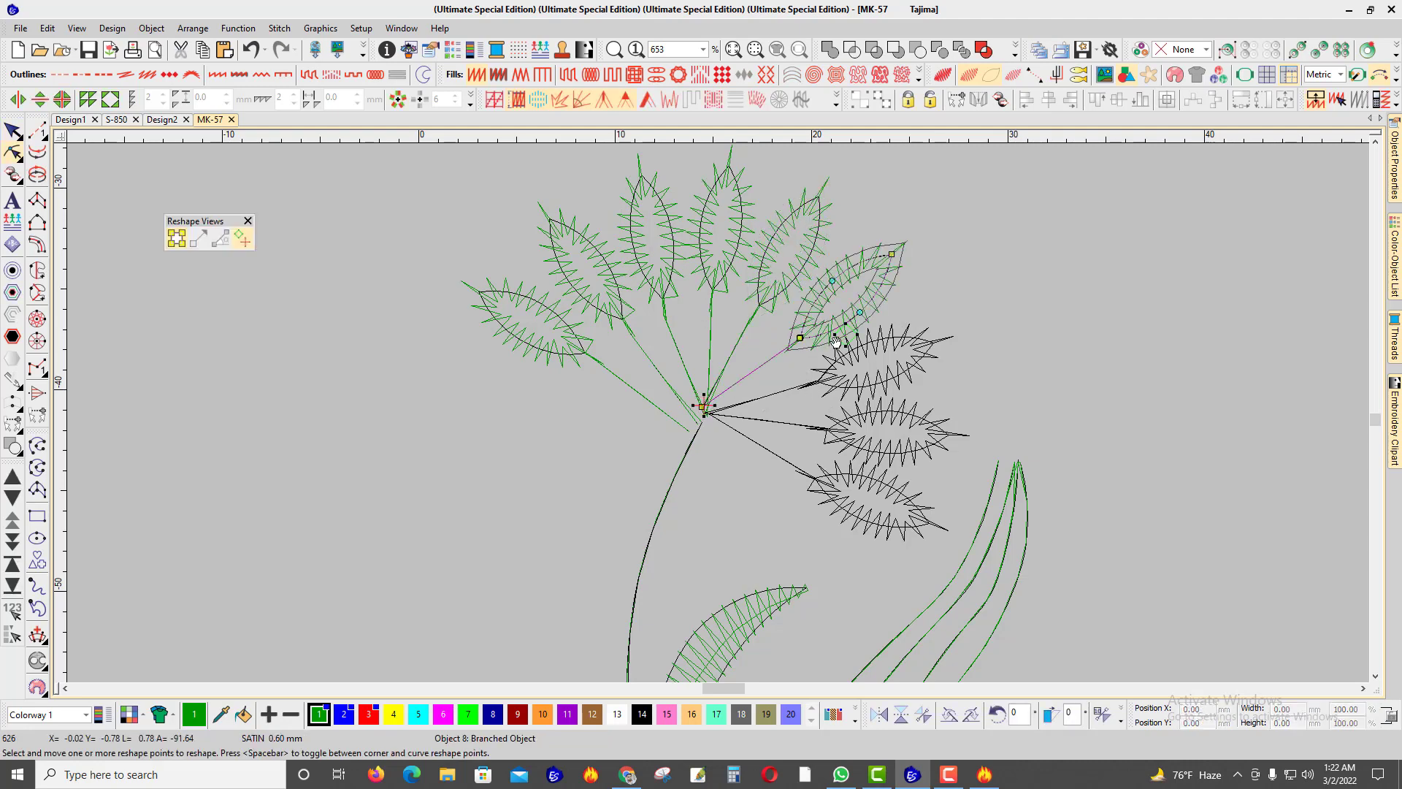
key(Escape)
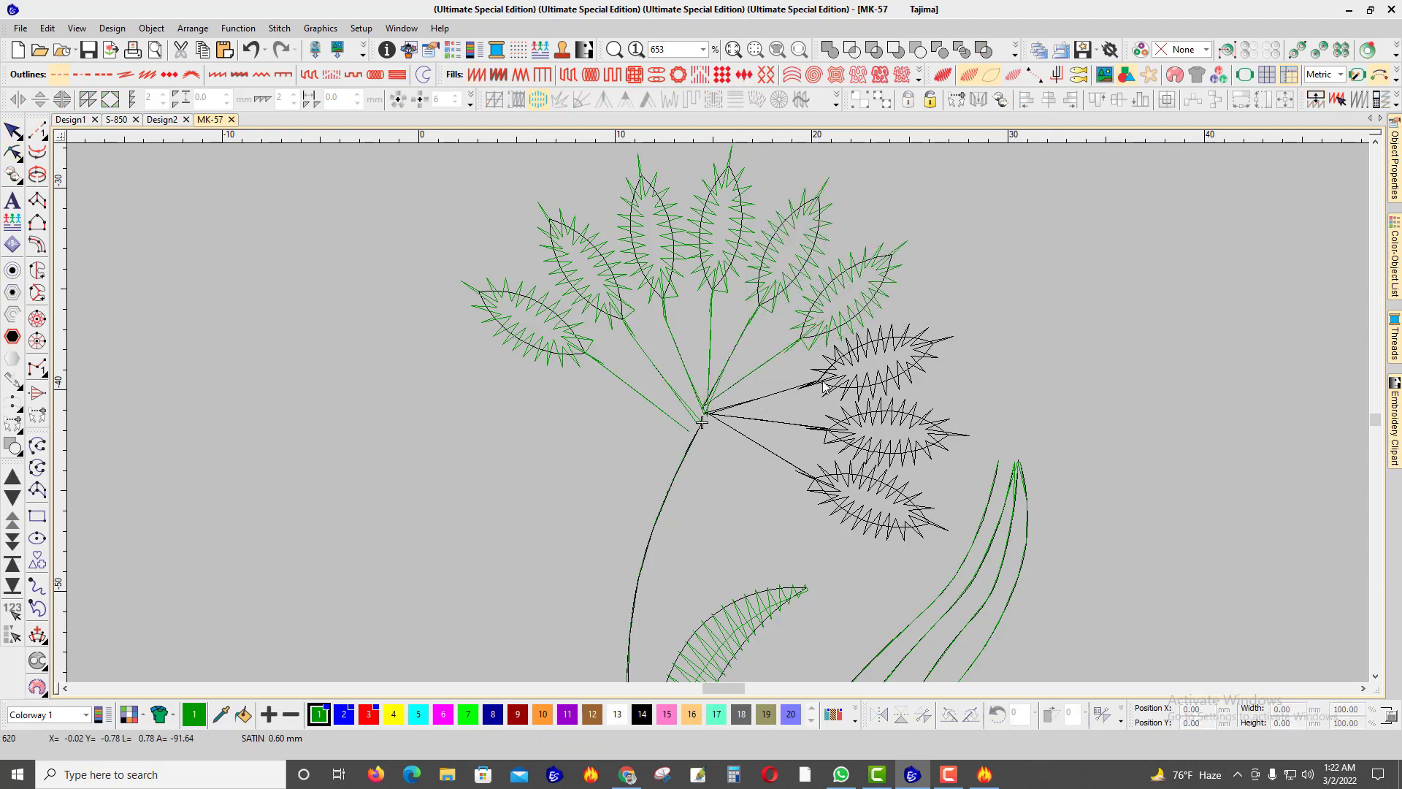
Step: Set the entry and exit points of the three lower-right petals at the central junction
click(822, 380)
key(h)
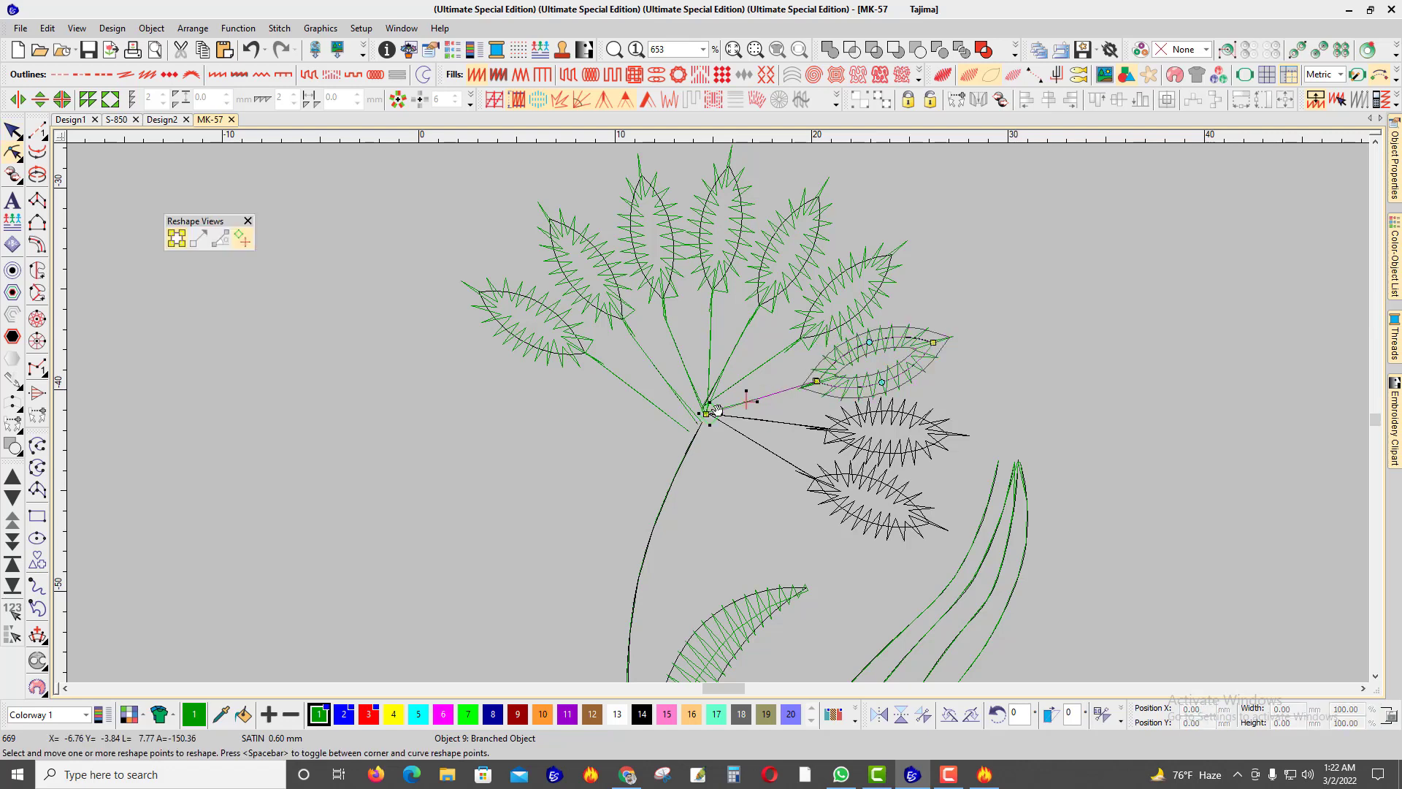
key(Escape)
click(802, 429)
key(h)
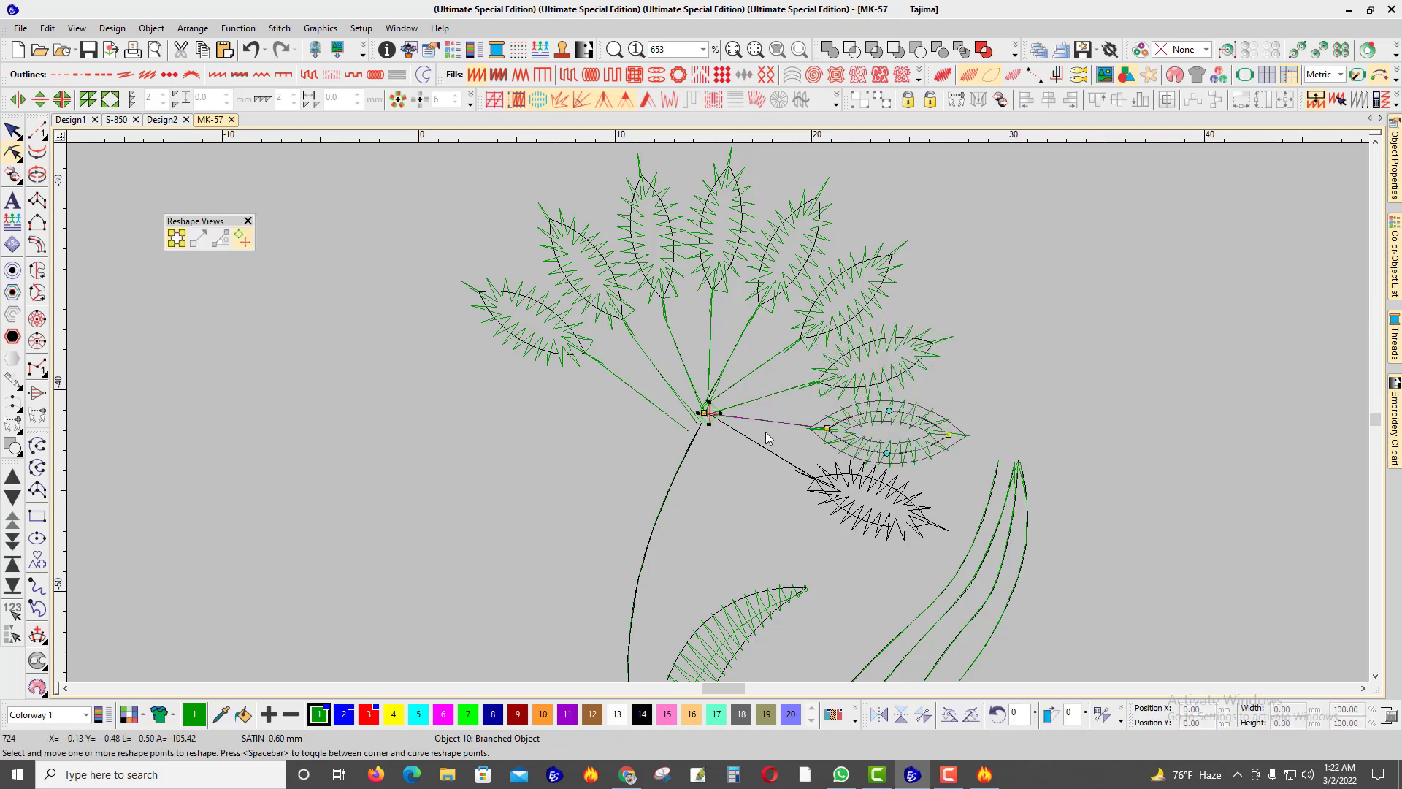
key(Escape)
click(830, 483)
key(h)
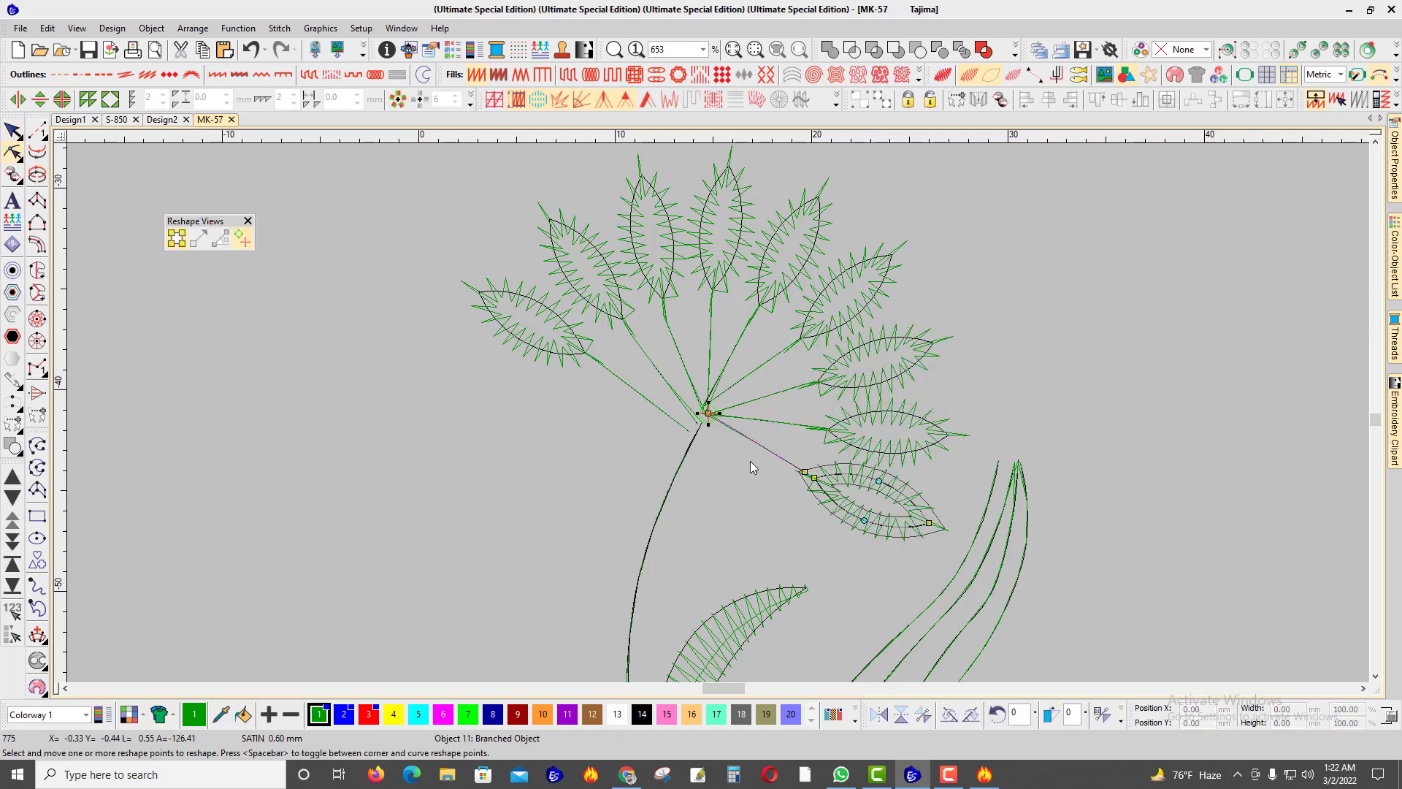
scroll(751, 461, down, 5)
key(Escape)
Step: Select all the branched green objects, then show the complete design again with its stitches rendered realistically
scroll(743, 454, down, 3)
key(ctrl+a)
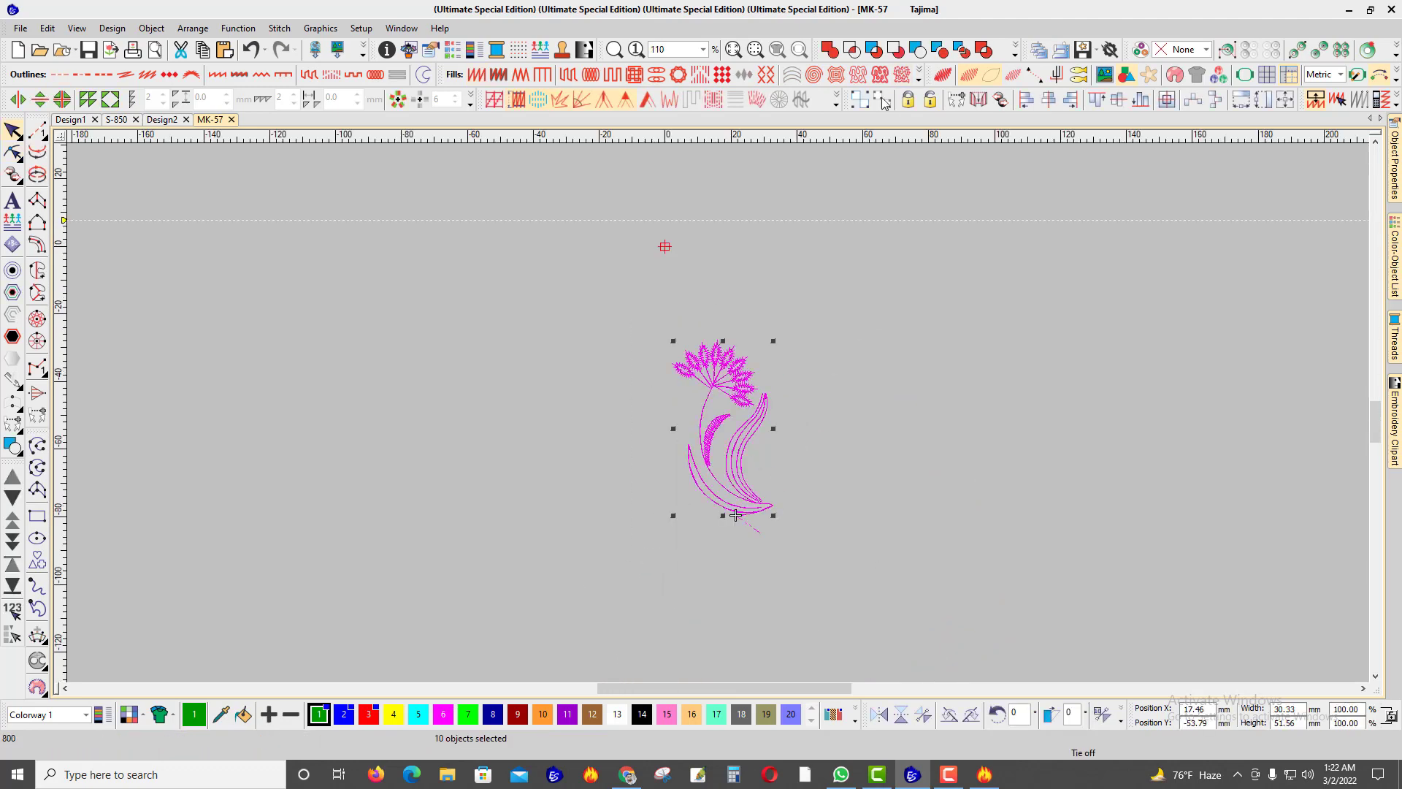
click(866, 99)
key(Escape)
key(shift+s)
scroll(727, 429, up, 2)
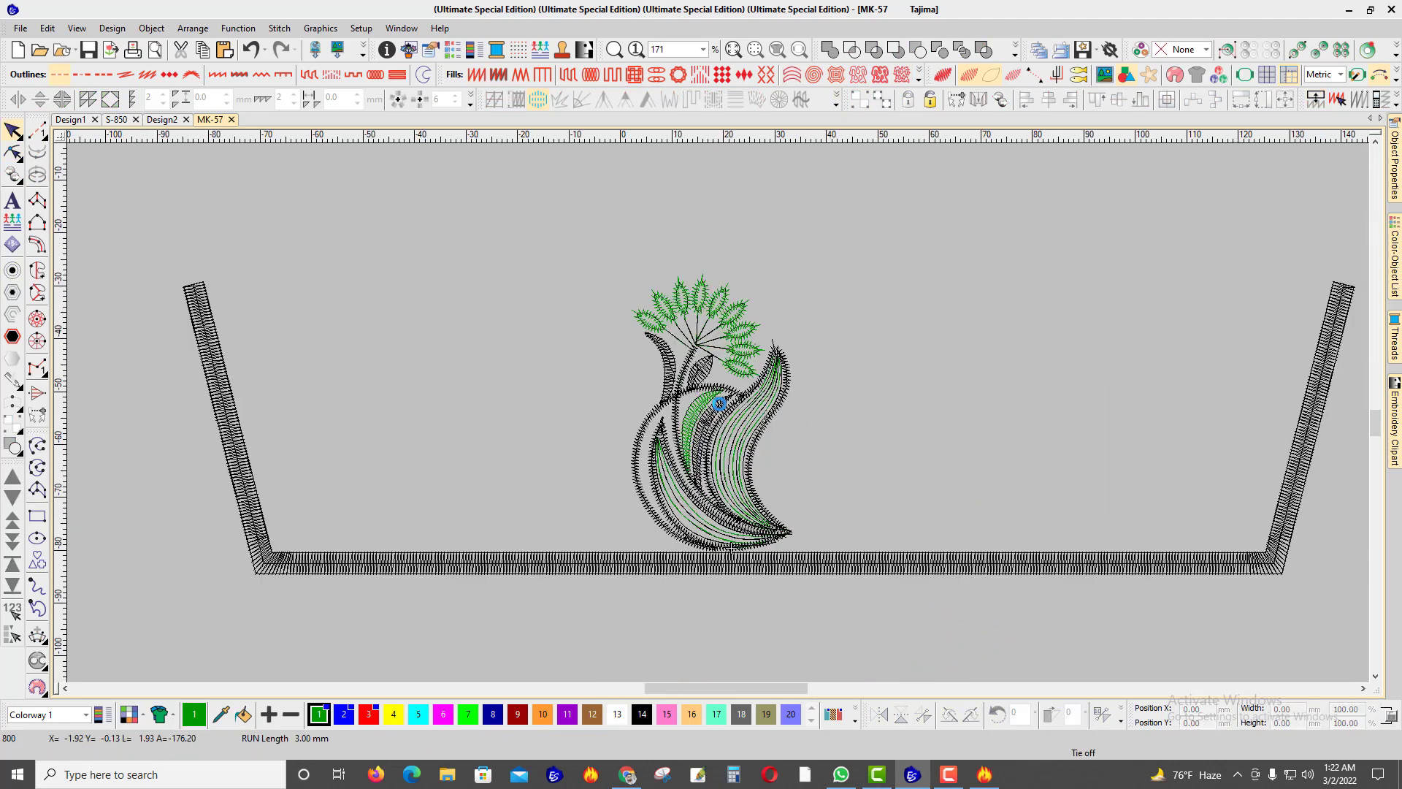
scroll(719, 403, up, 1)
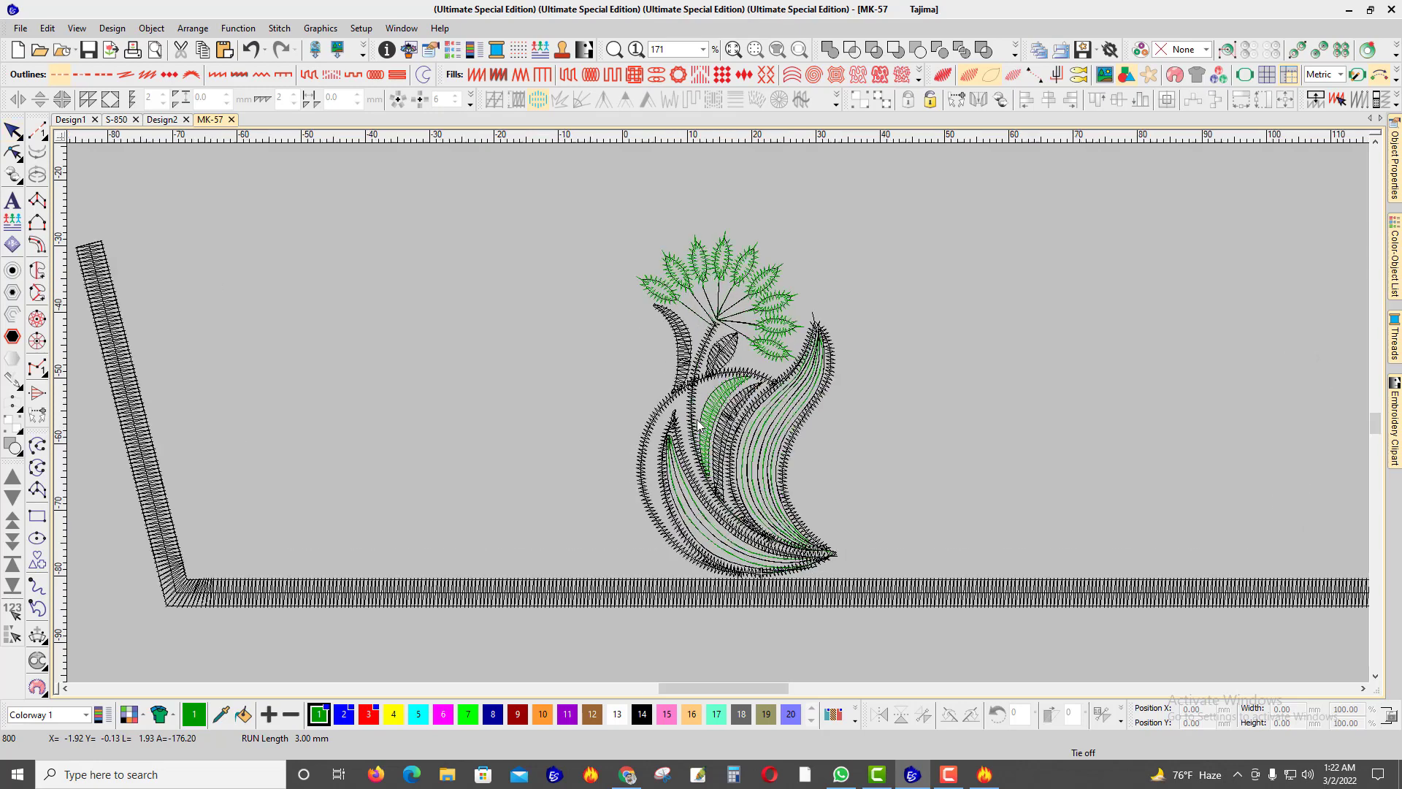
scroll(716, 398, up, 2)
scroll(711, 389, down, 2)
scroll(711, 389, up, 1)
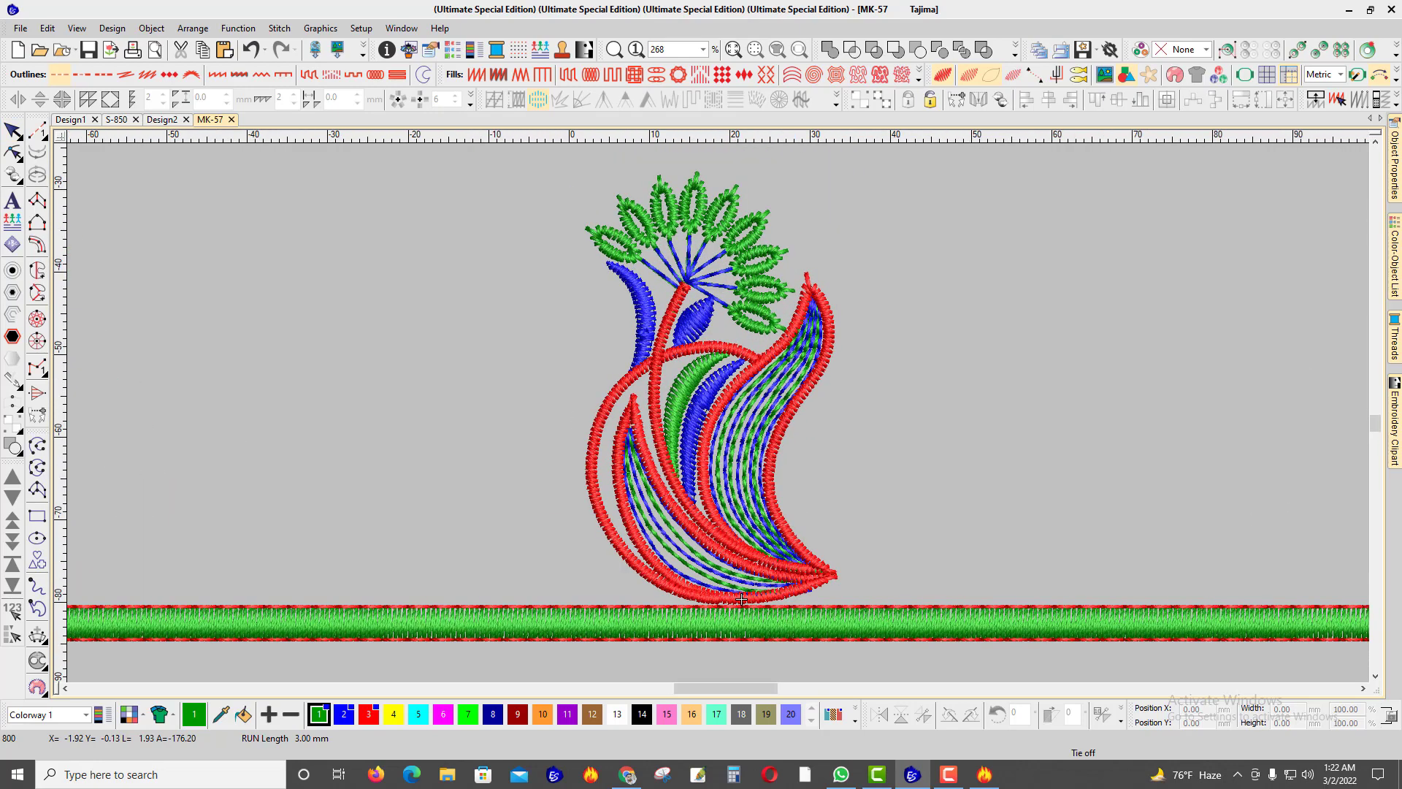
Step: Isolate the blue objects to examine their layout, then bring the full design back into view
mouse_move(1390, 210)
click(1163, 545)
ctrl+click(1164, 468)
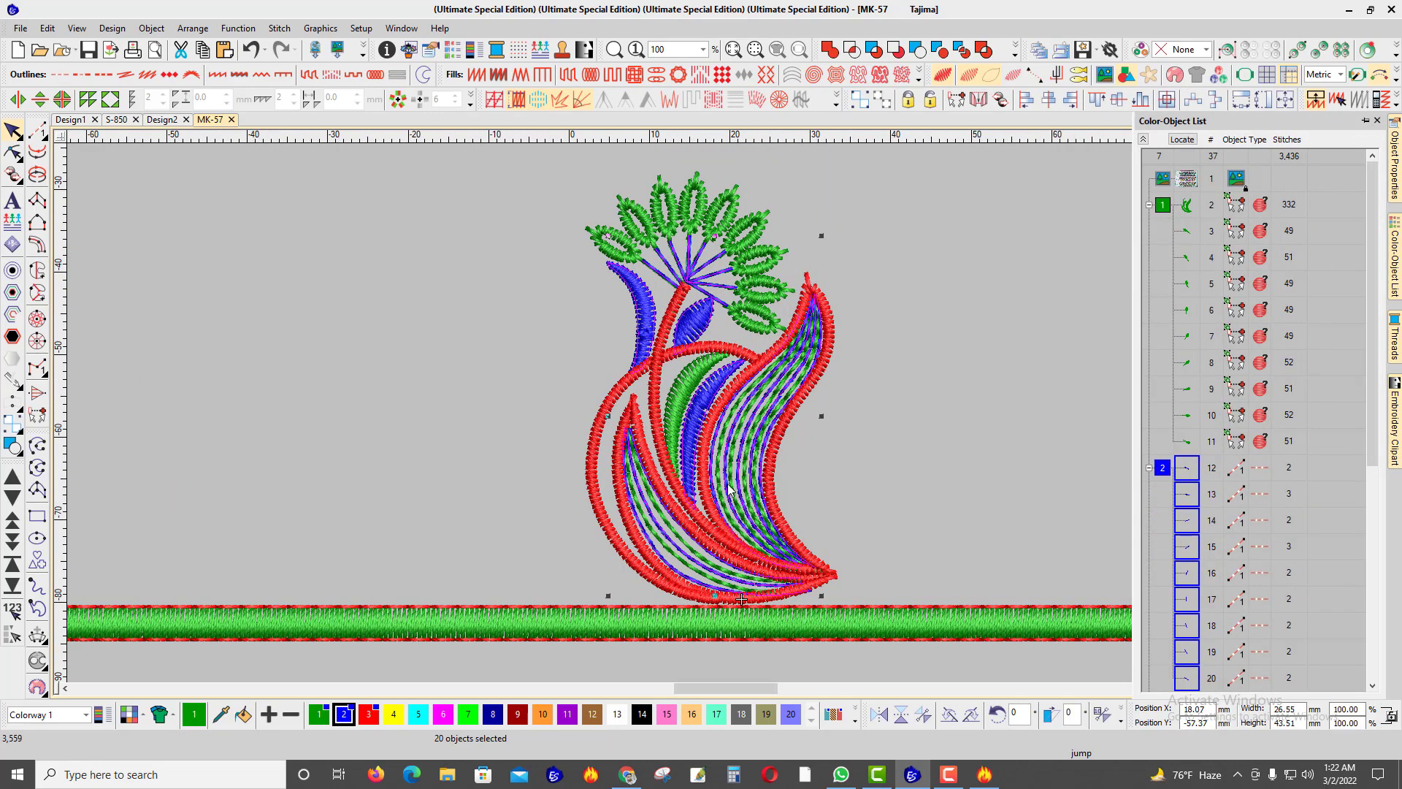
key(shift+s)
scroll(704, 329, down, 2)
scroll(713, 426, up, 1)
key(Escape)
key(shift+s)
scroll(713, 425, up, 3)
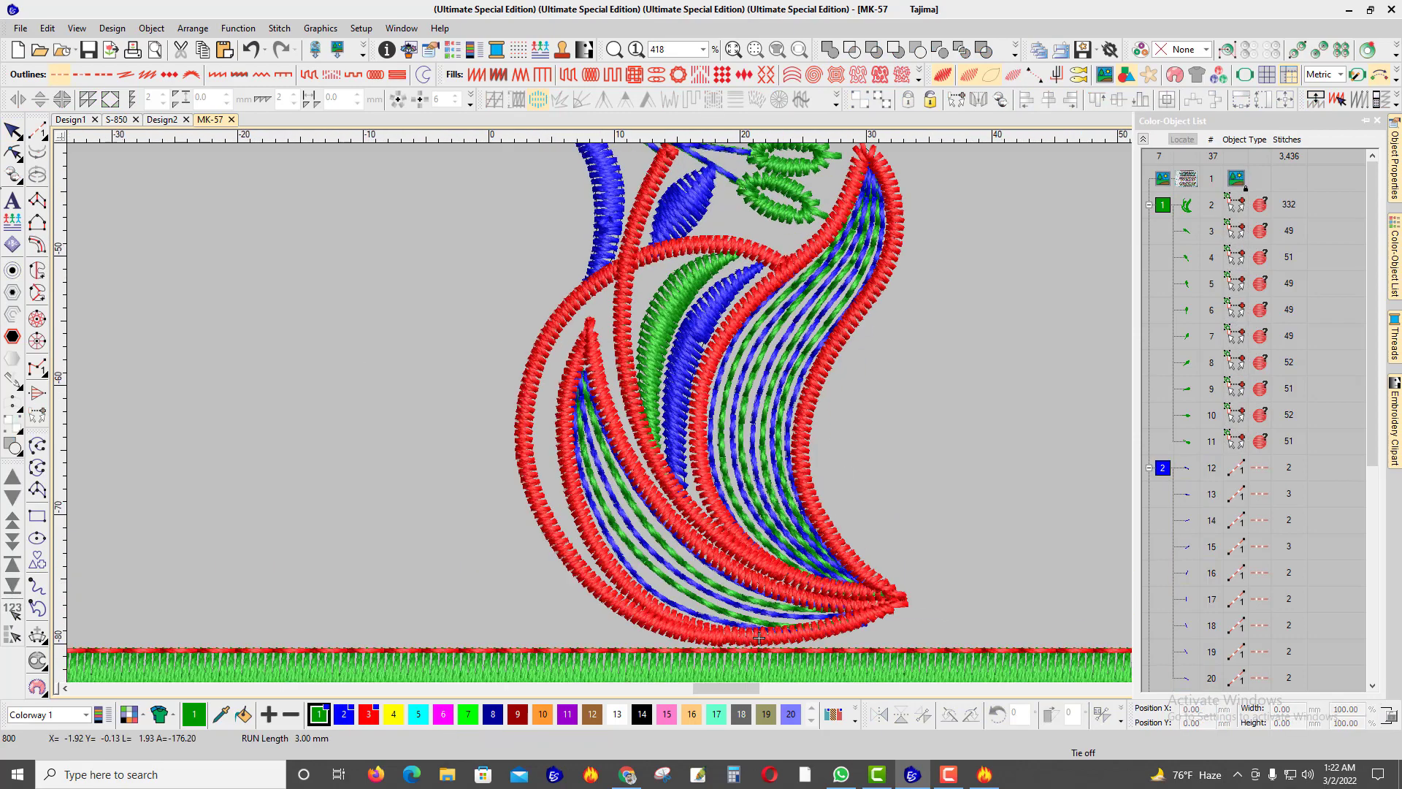
Step: Start a run stitch curve in blue colour 2 from the bottom of the outer outline to the lower-right tip and back along the stem
click(36, 130)
scroll(752, 583, up, 2)
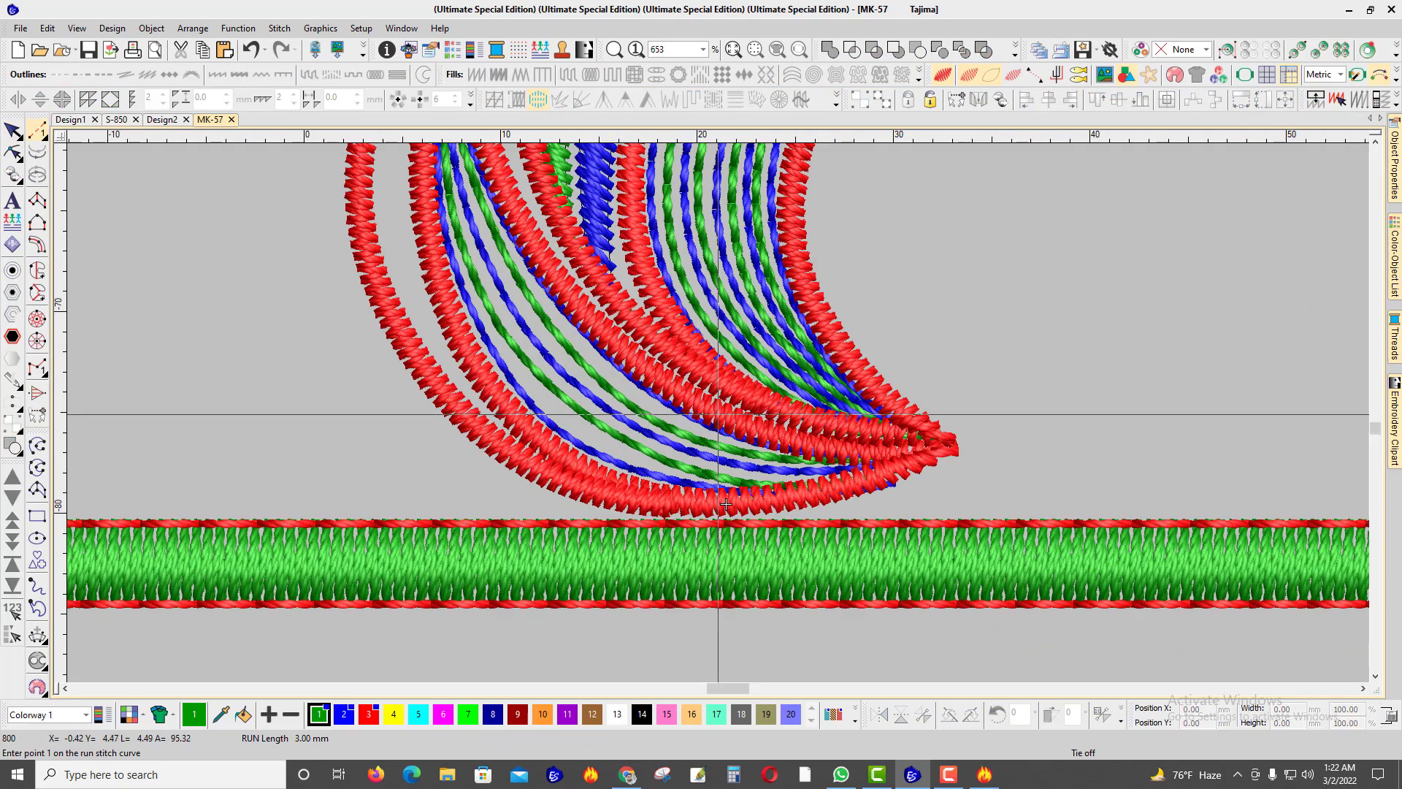
click(346, 717)
click(732, 507)
right_click(837, 489)
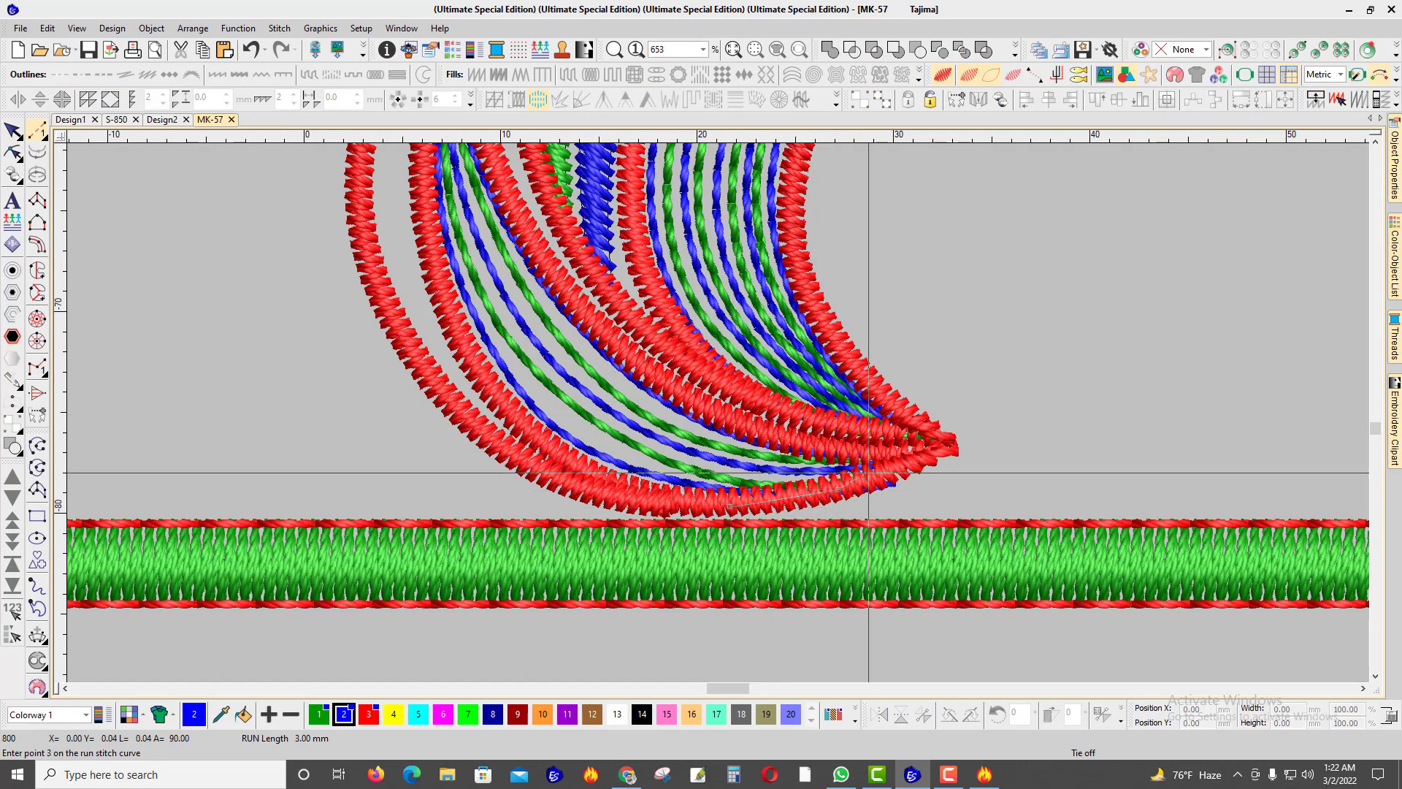
click(908, 452)
click(757, 400)
click(607, 291)
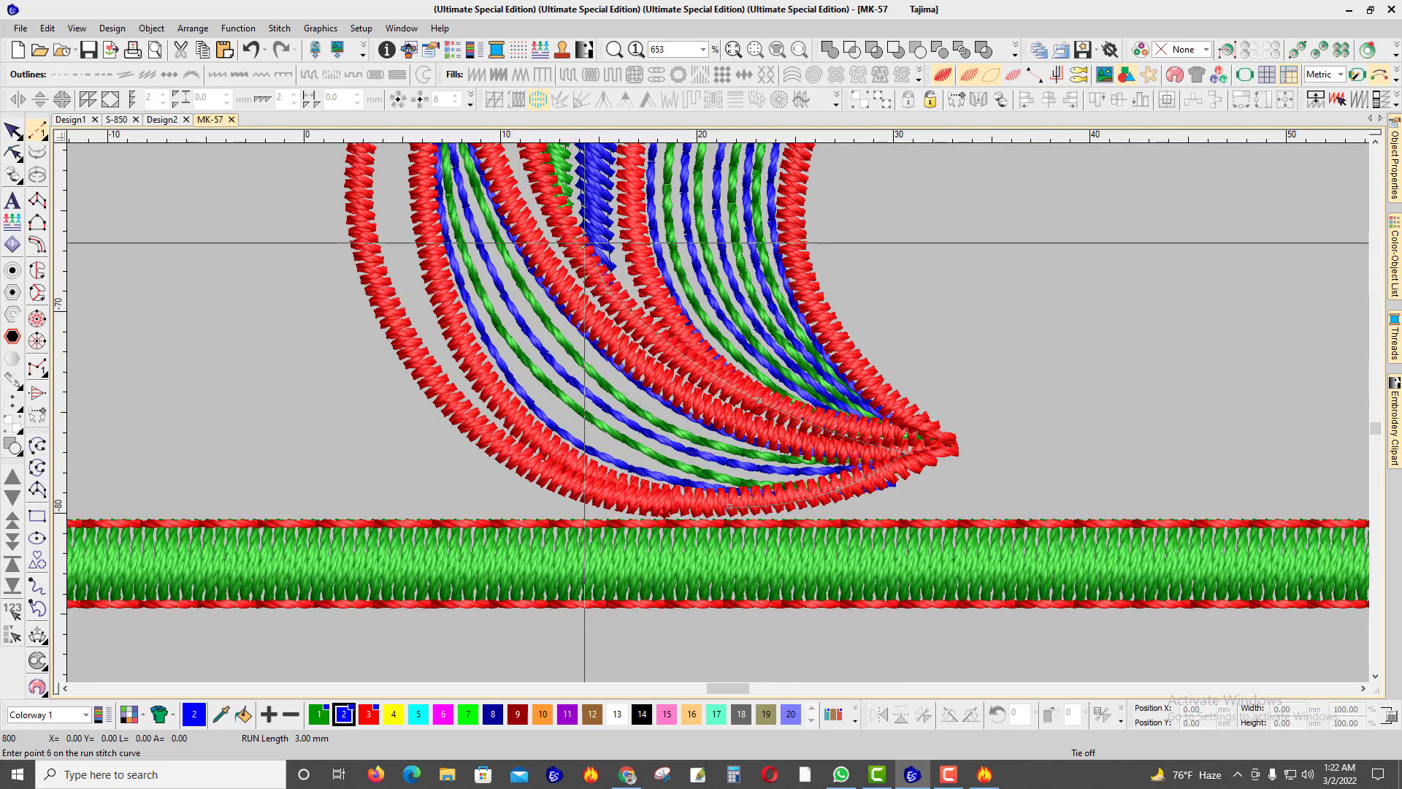
Step: Finish the blue run up the stem to its crossing with the arc, and add short connecting runs toward the petal junction
right_click(622, 274)
scroll(622, 274, down, 1)
scroll(718, 357, up, 1)
right_click(706, 361)
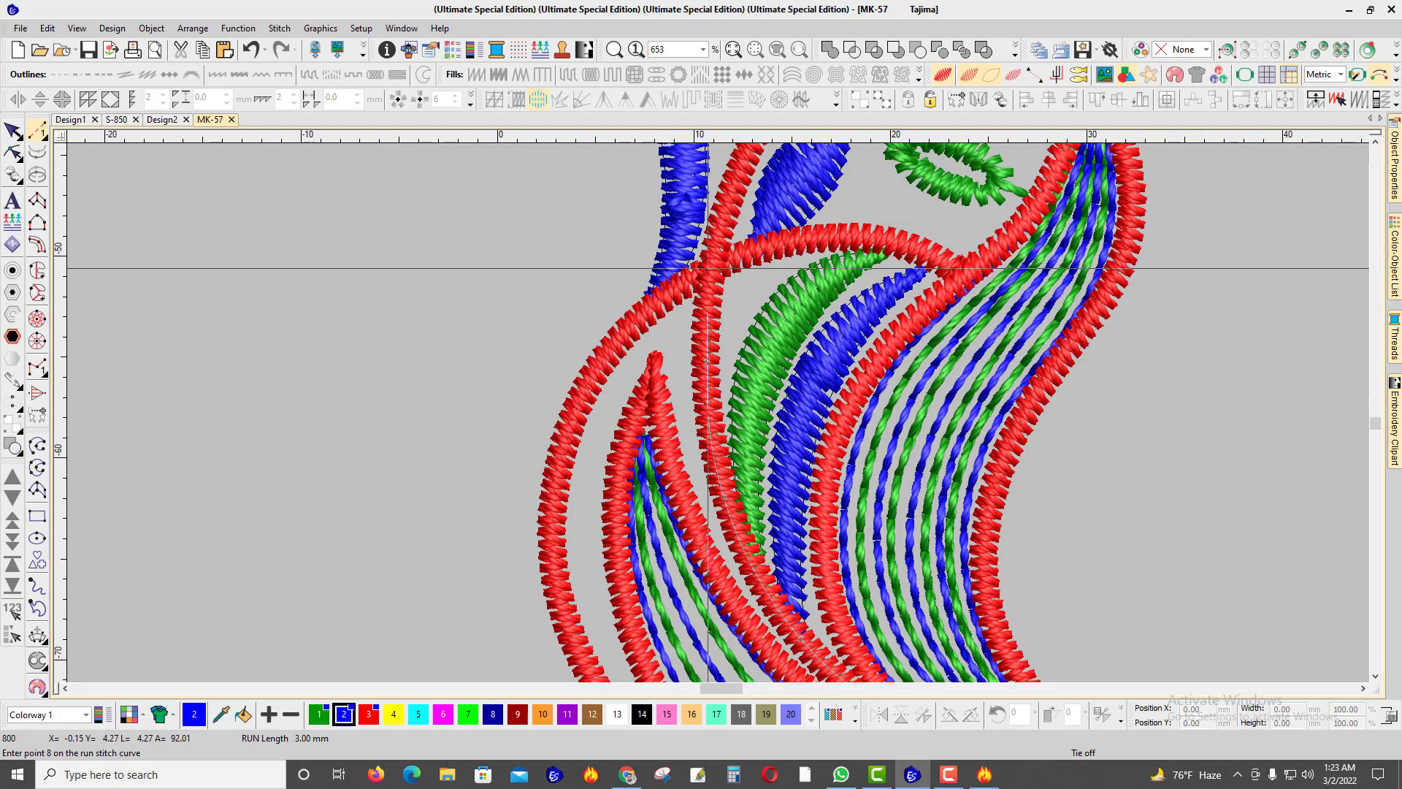
right_click(709, 264)
key(Return)
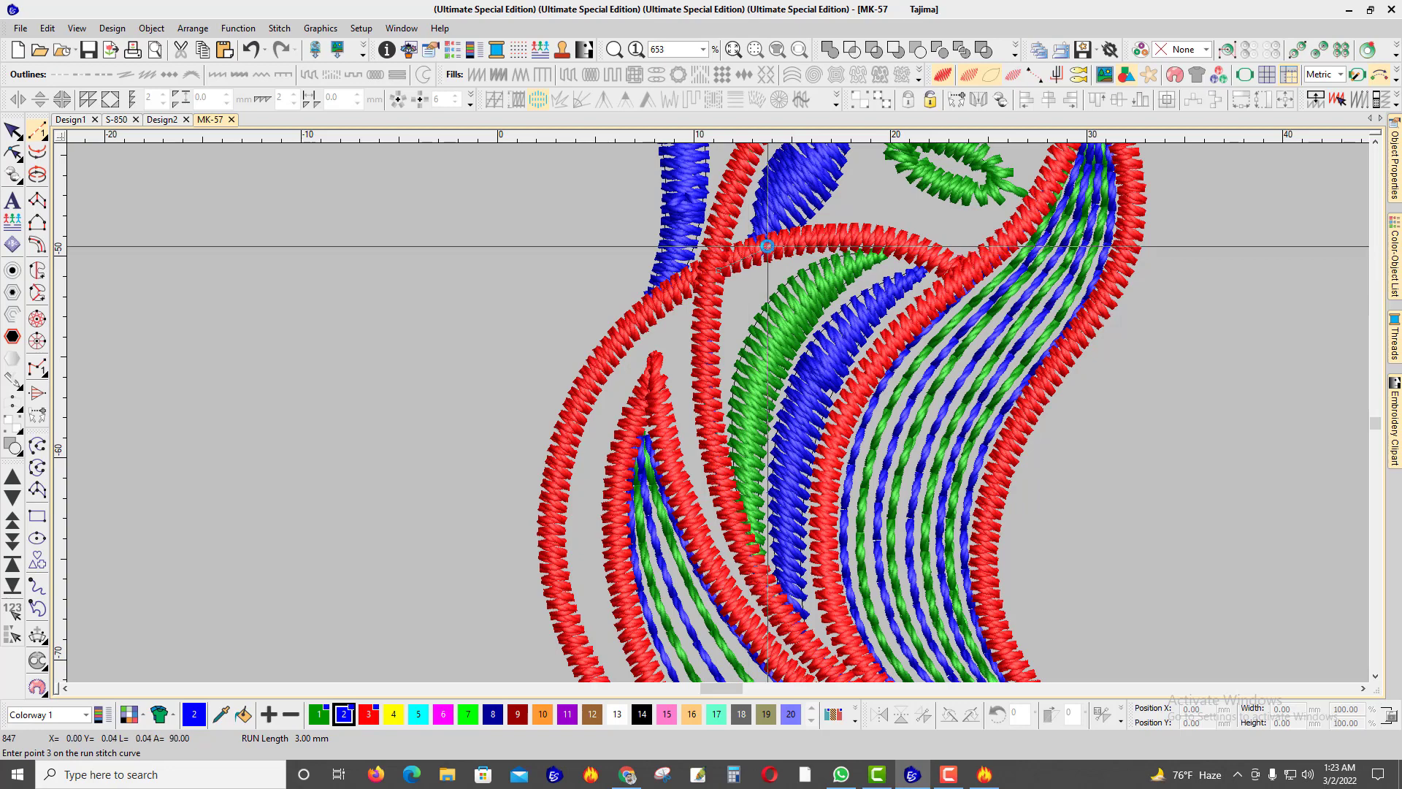
scroll(728, 303, down, 1)
scroll(728, 303, up, 1)
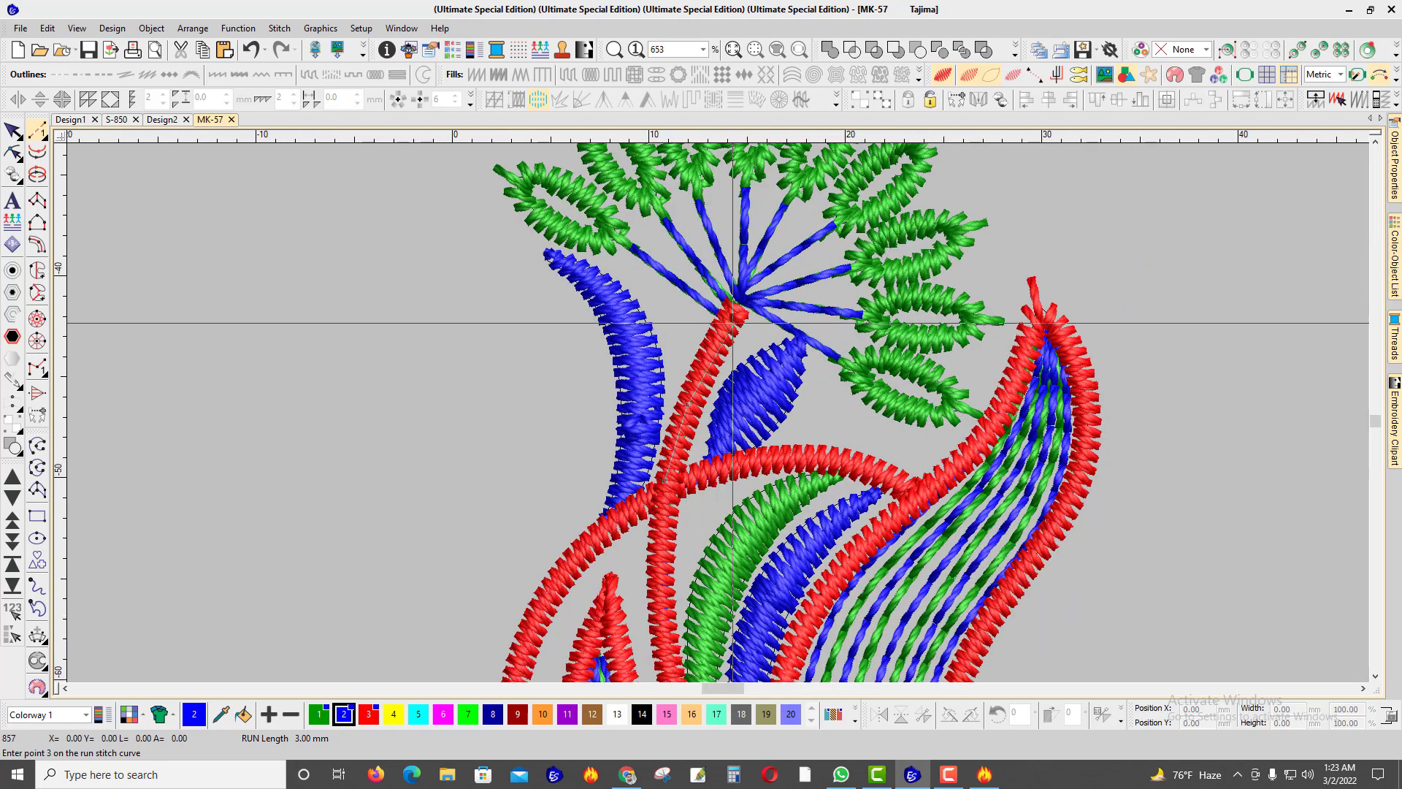
Step: Select all objects in both blue colour blocks and isolate them from the rest of the design
mouse_move(1394, 256)
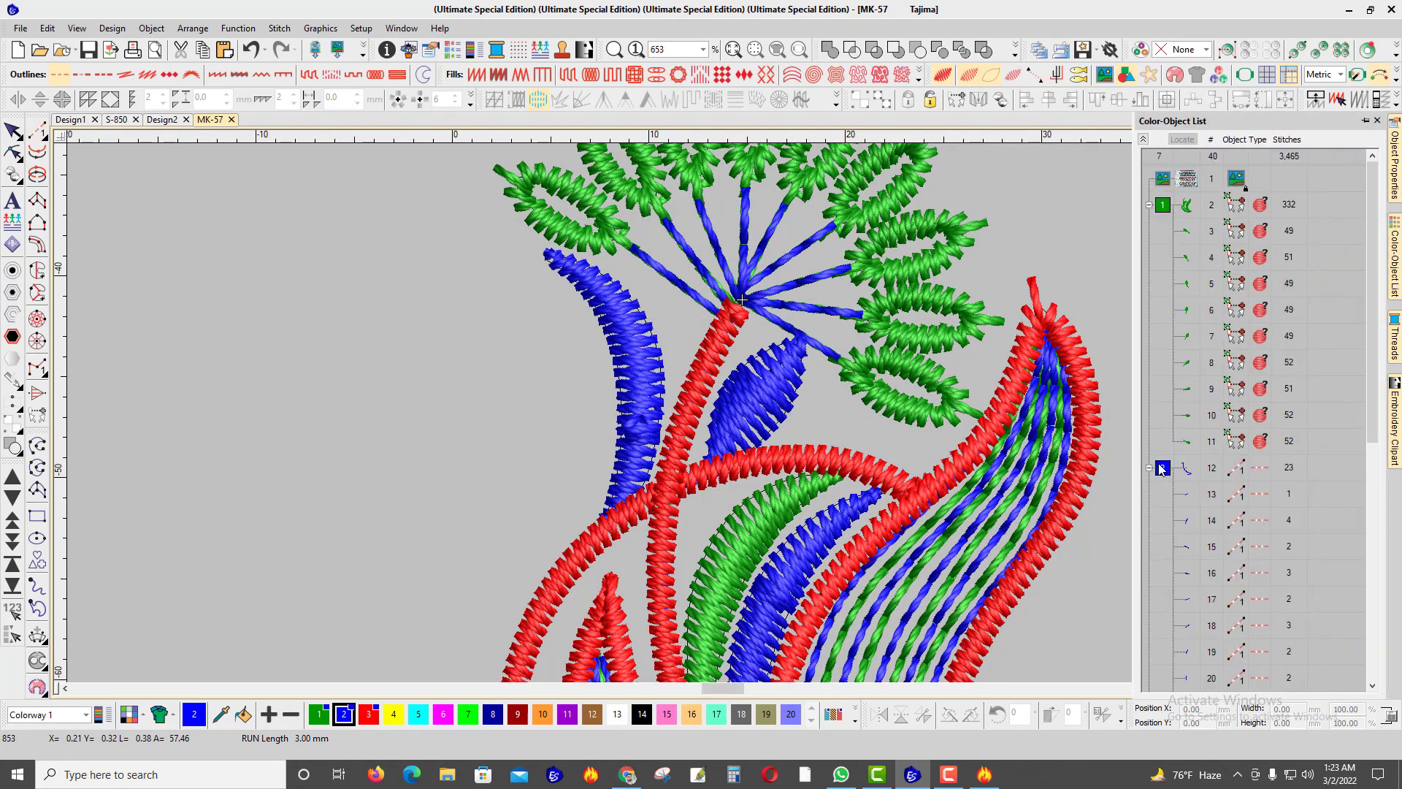
click(1161, 469)
click(1143, 139)
ctrl+click(1164, 310)
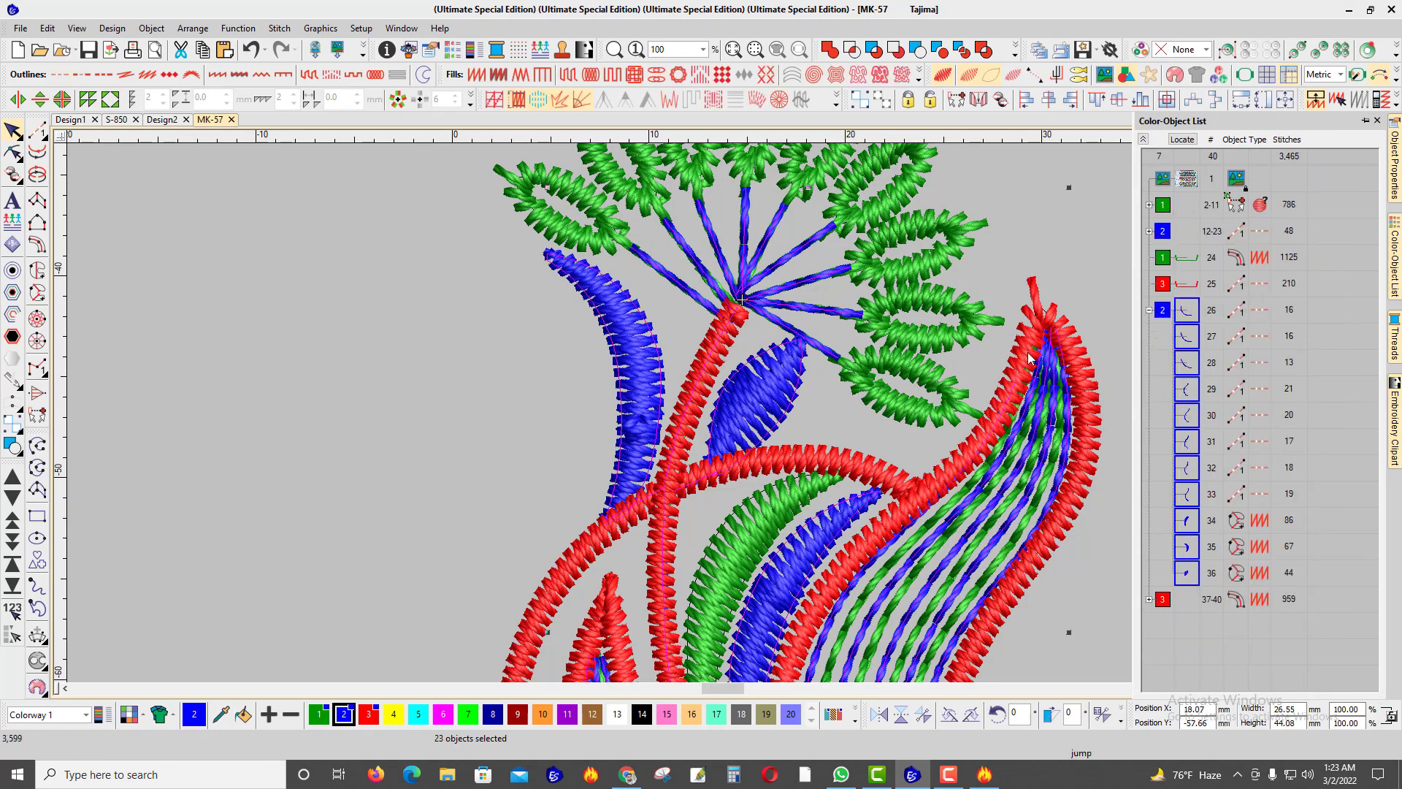
key(shift+s)
scroll(721, 409, down, 6)
click(593, 280)
key(ctrl+a)
scroll(719, 411, up, 2)
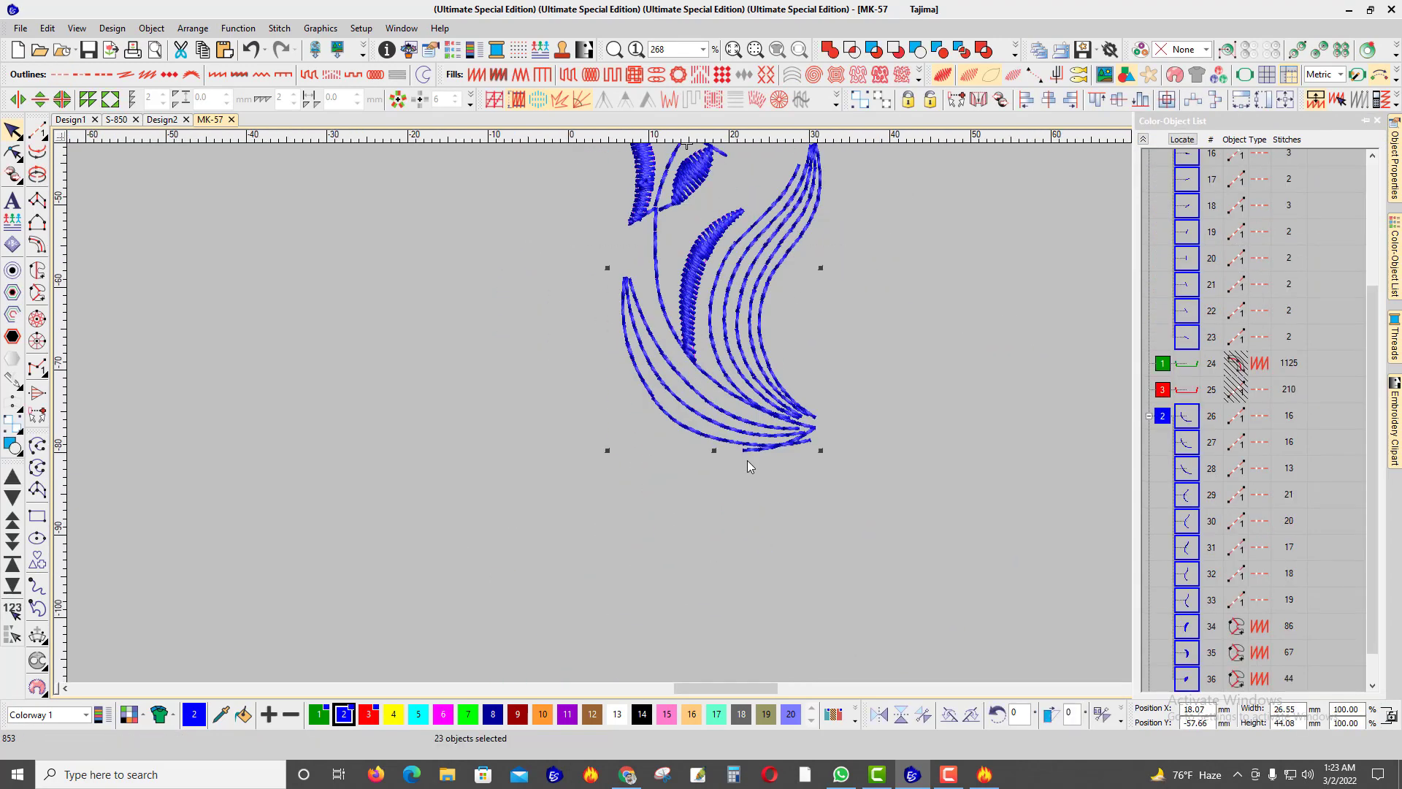
Step: Branch the blue objects into one object with its entry and exit points at the bottom of the motif
key(i)
double_click(741, 456)
scroll(673, 458, down, 3)
key(h)
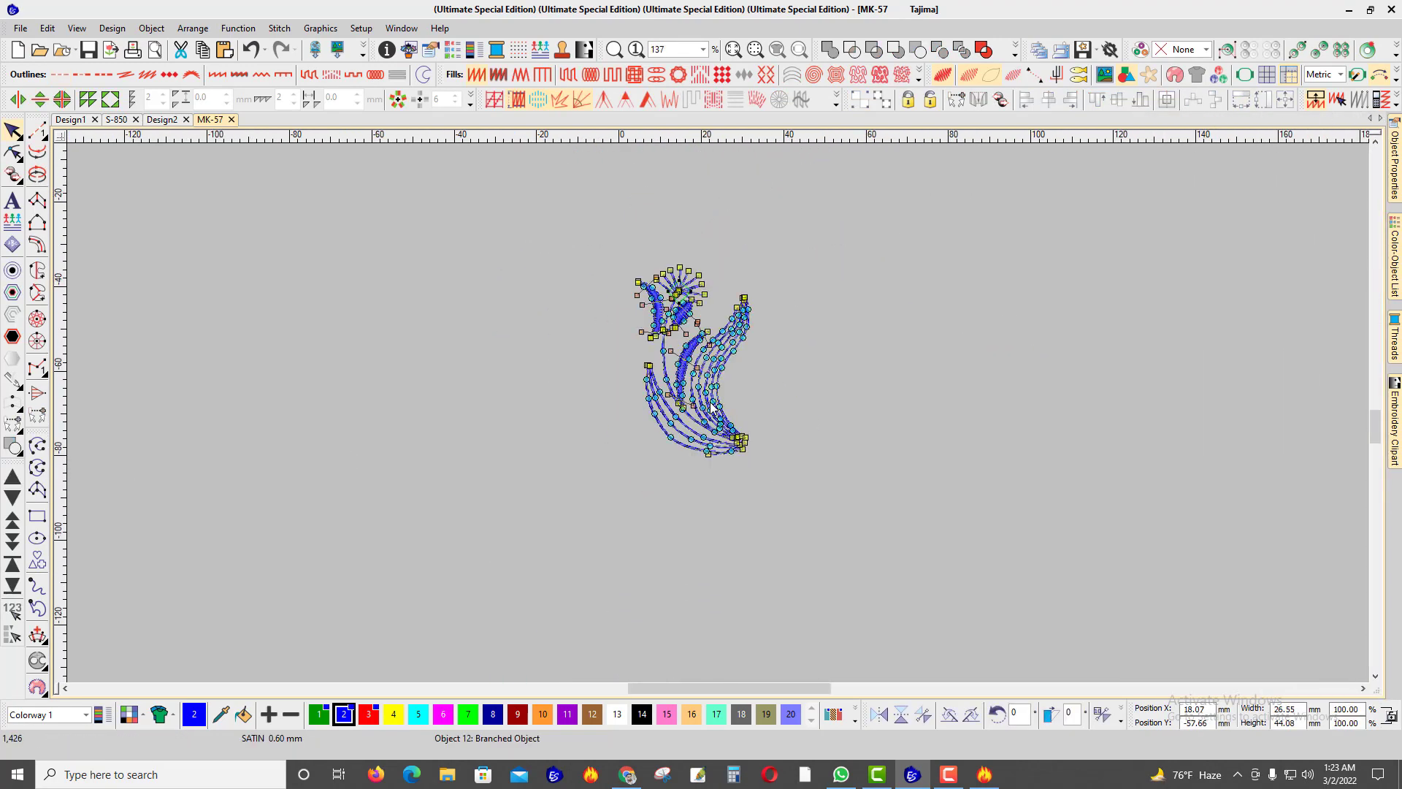
scroll(676, 358, up, 1)
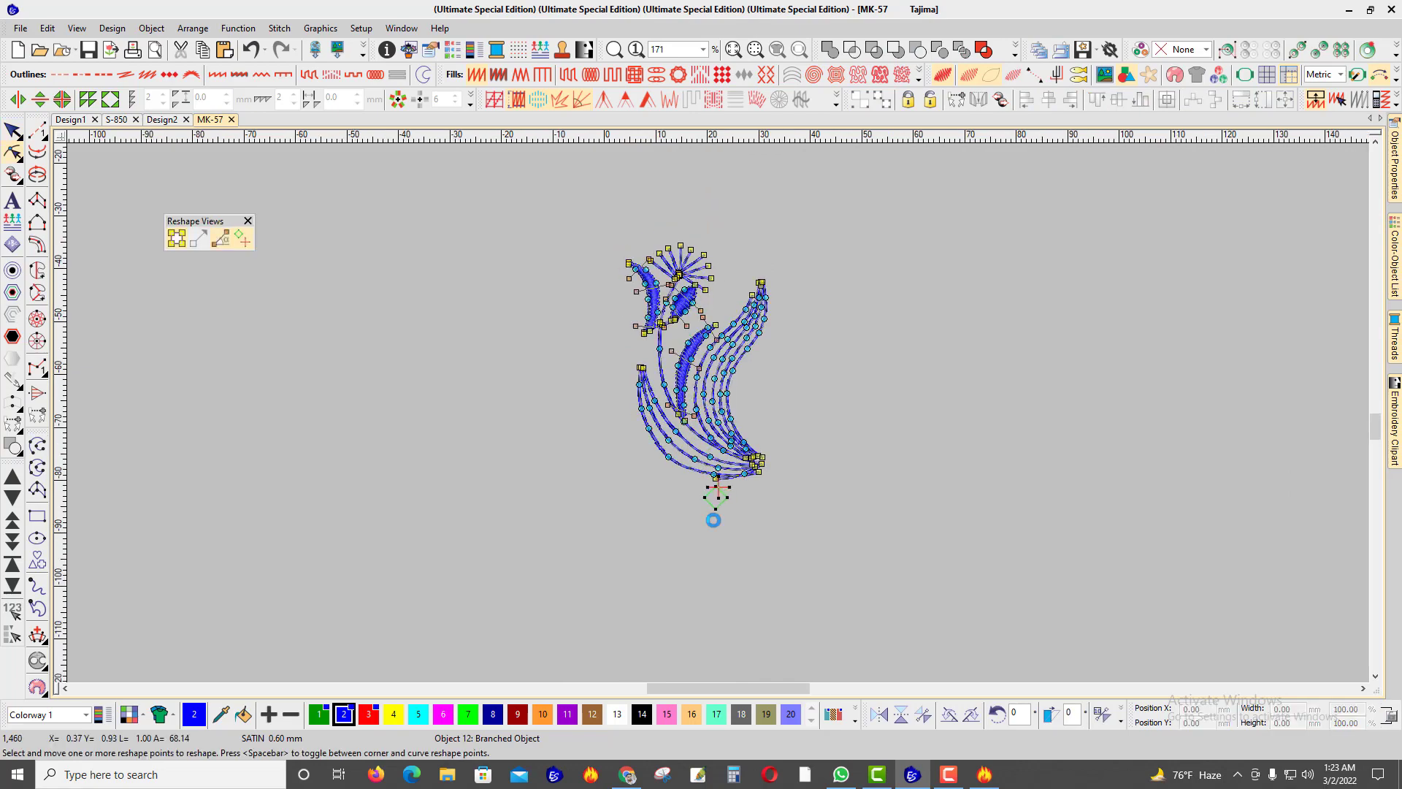
key(Escape)
Step: Show all the objects of the design again
key(shift+s)
scroll(705, 366, up, 3)
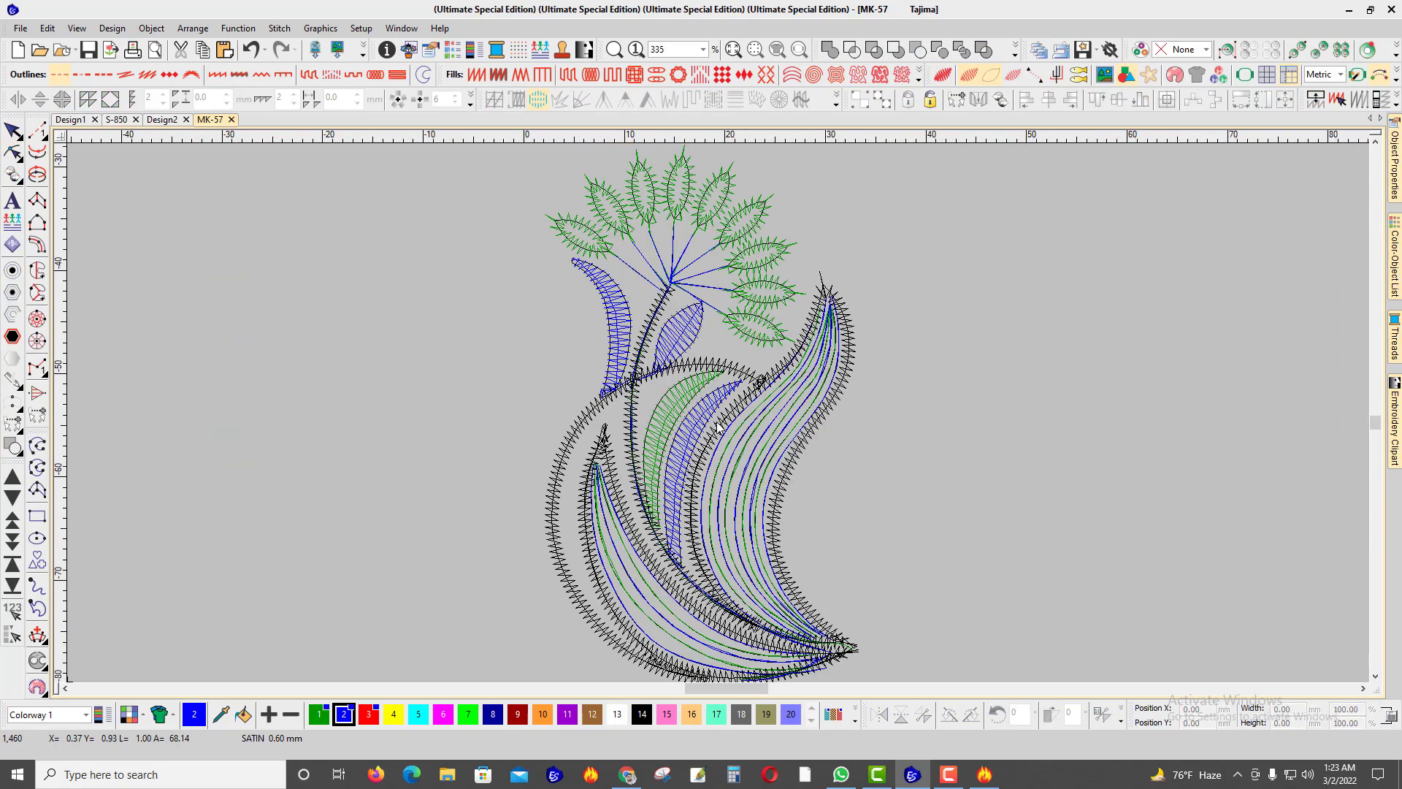
key(ctrl+a)
scroll(719, 427, down, 4)
scroll(719, 423, up, 3)
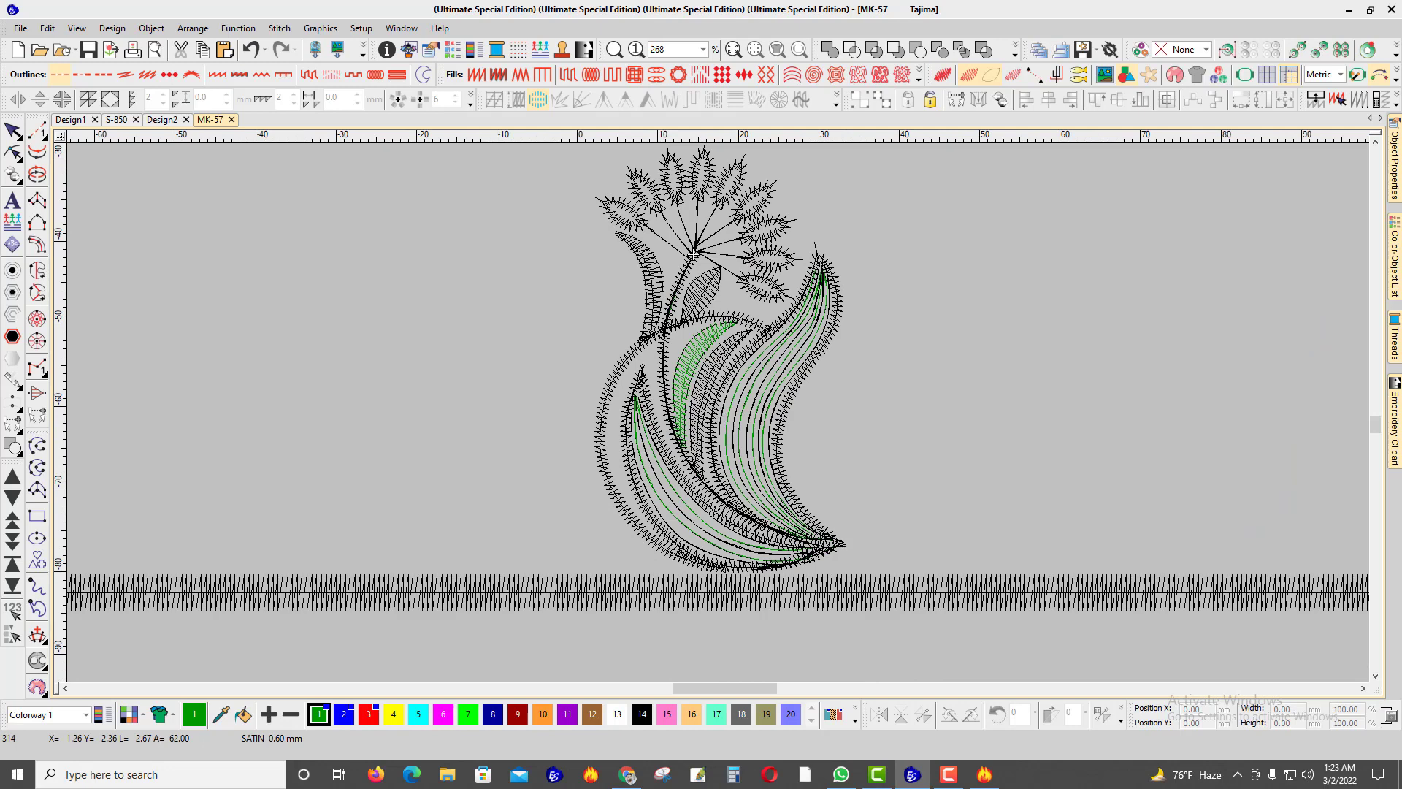
Step: Isolate the first green colour block containing the branched stem, leaves and petals
mouse_move(1394, 263)
click(1162, 206)
key(shift+s)
click(891, 417)
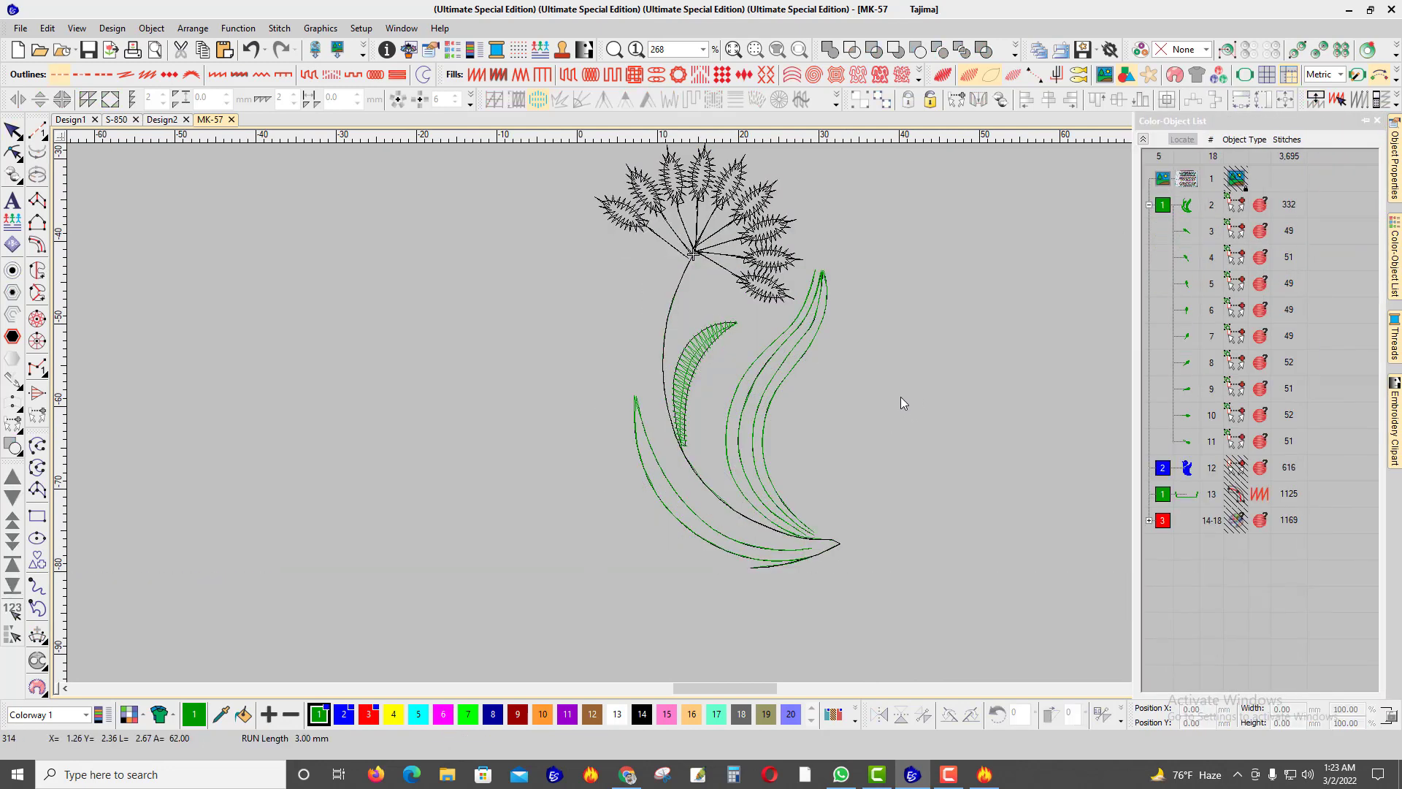
Step: Travel through the stitches of the isolated green objects from start to end, checking their stitching order
key(Home)
key(Tab)
key(Home)
key(Right)
key(Right)
key(Right)
key(Right)
key(Right)
key(Right)
key(Right)
key(Right)
key(Right)
key(Right)
key(Right)
key(Right)
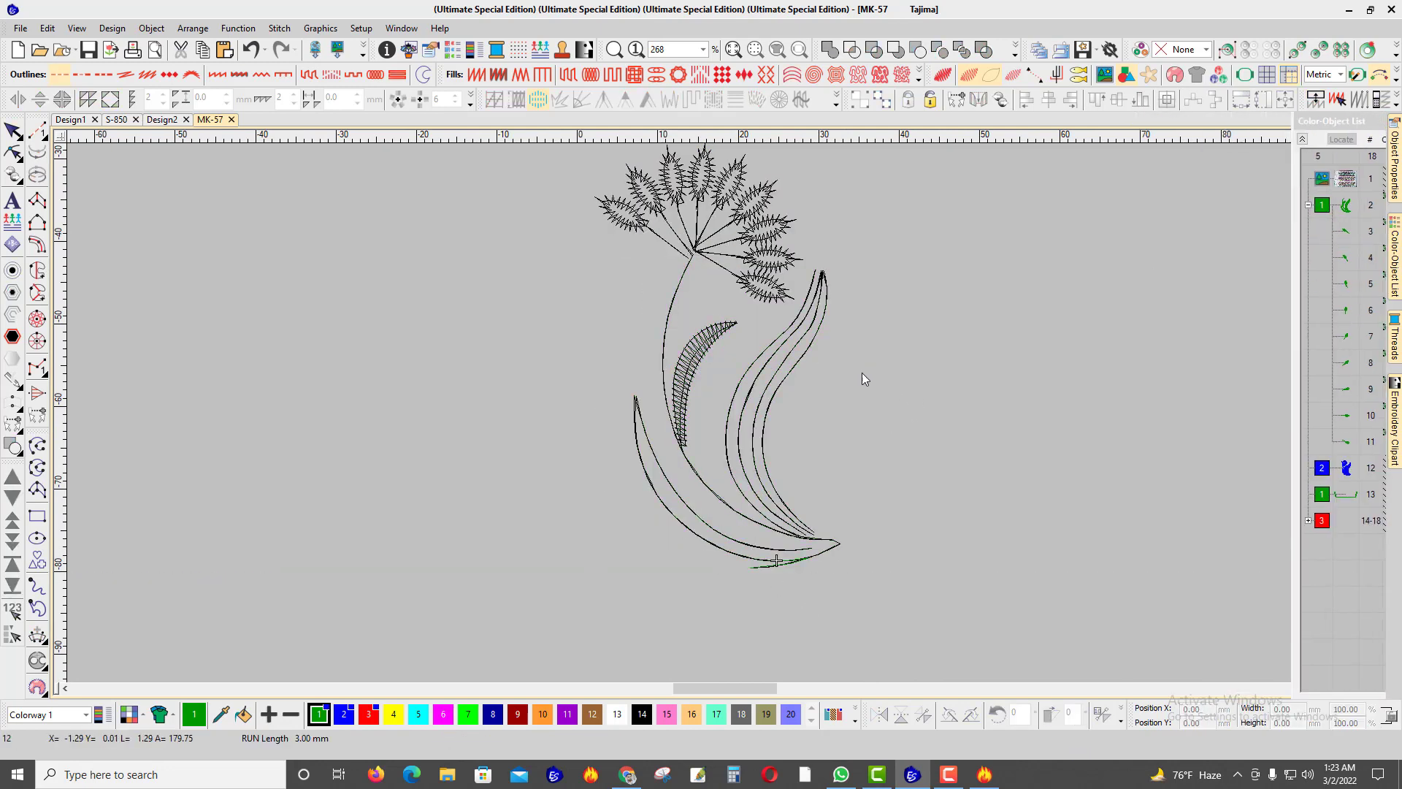
key(Right)
key(Right)
key(Right)
key(Right)
key(Right)
key(Right)
key(Right)
key(Right)
key(Right)
key(Right)
key(Right)
key(Right)
key(Right)
key(Right)
key(Right)
key(Right)
key(Right)
key(Right)
key(Right)
key(Right)
key(Tab)
key(Tab)
key(Tab)
key(Tab)
key(Tab)
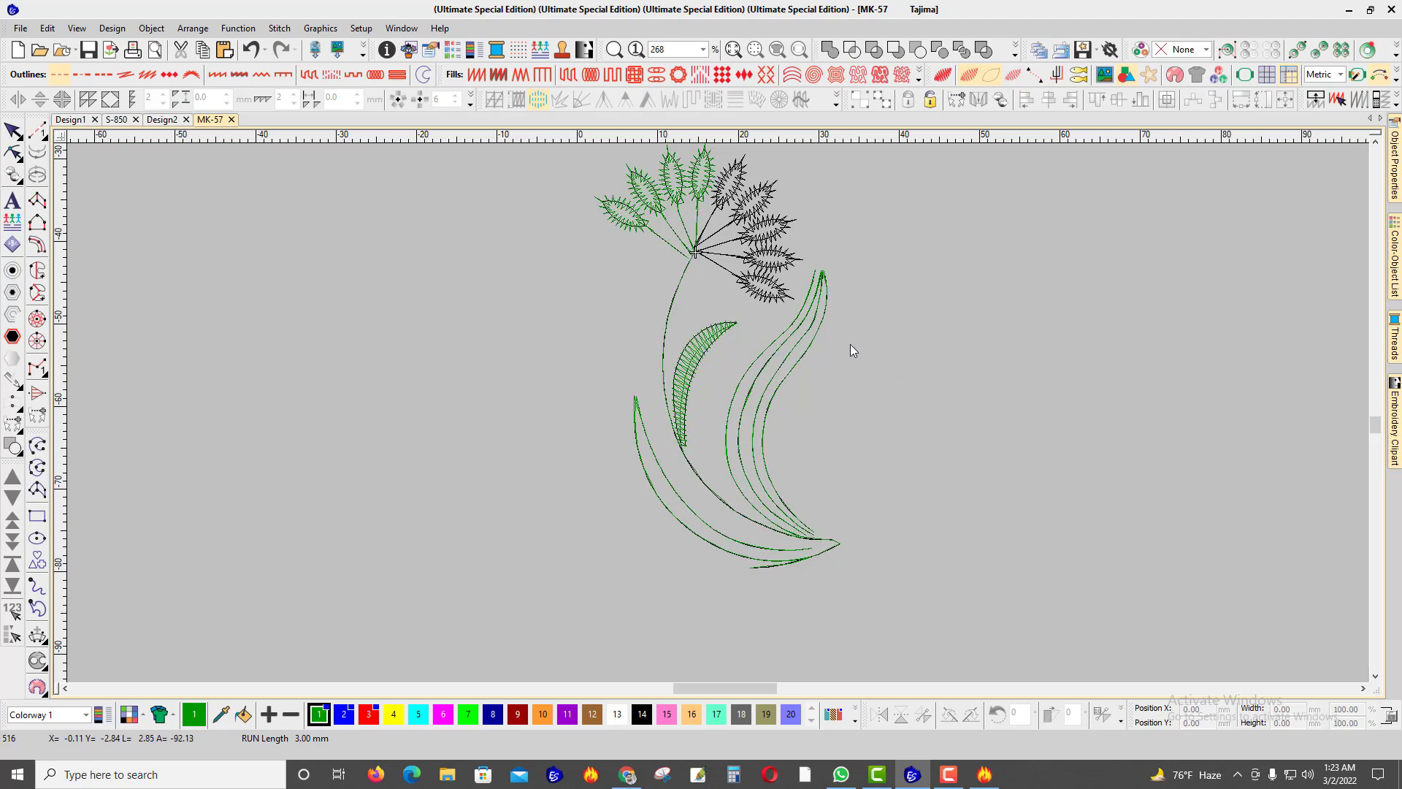
key(Tab)
key(Tab)
key(Tab)
key(Tab)
key(Tab)
key(Tab)
Step: Show all the objects again and isolate the blue branched object
key(shift+s)
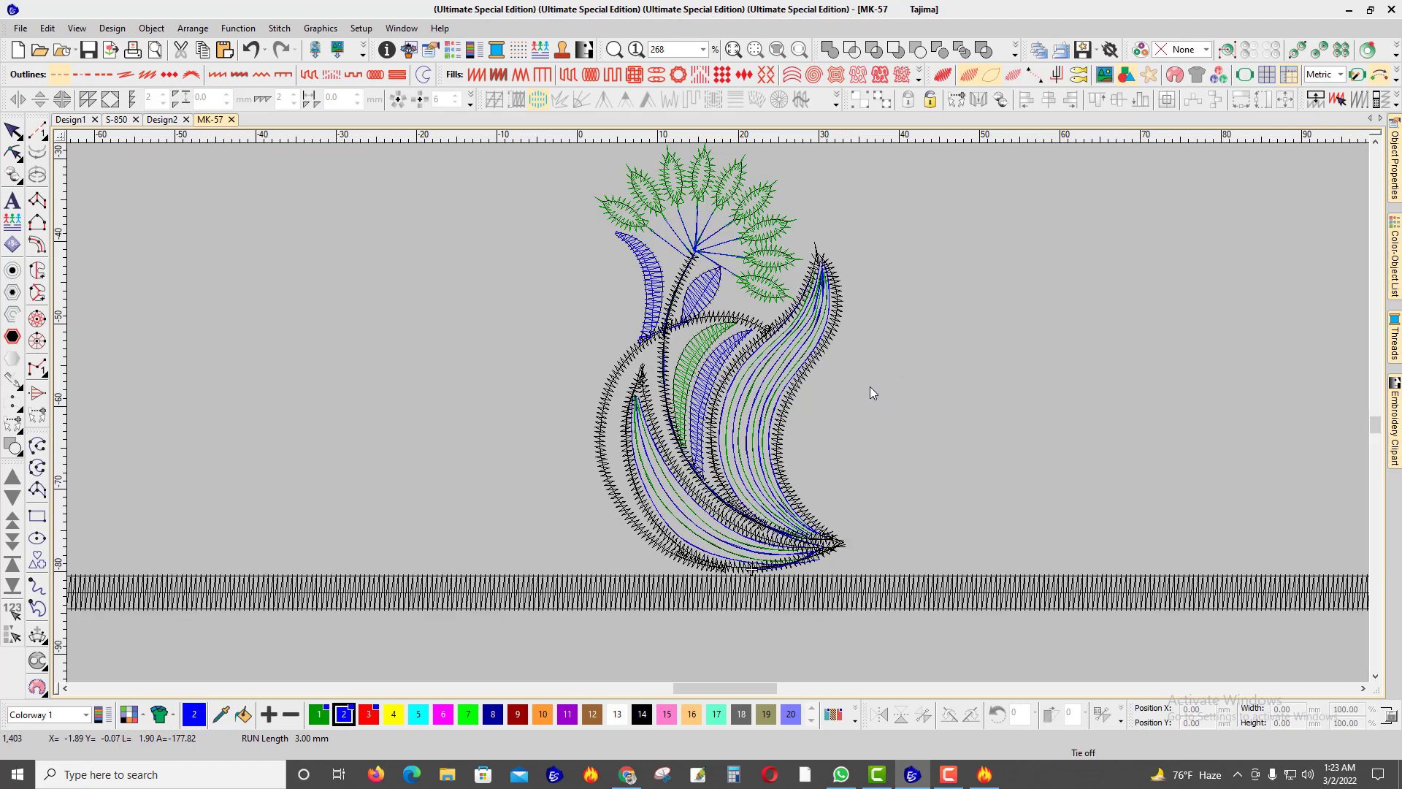
mouse_move(1393, 252)
click(1163, 468)
key(shift+s)
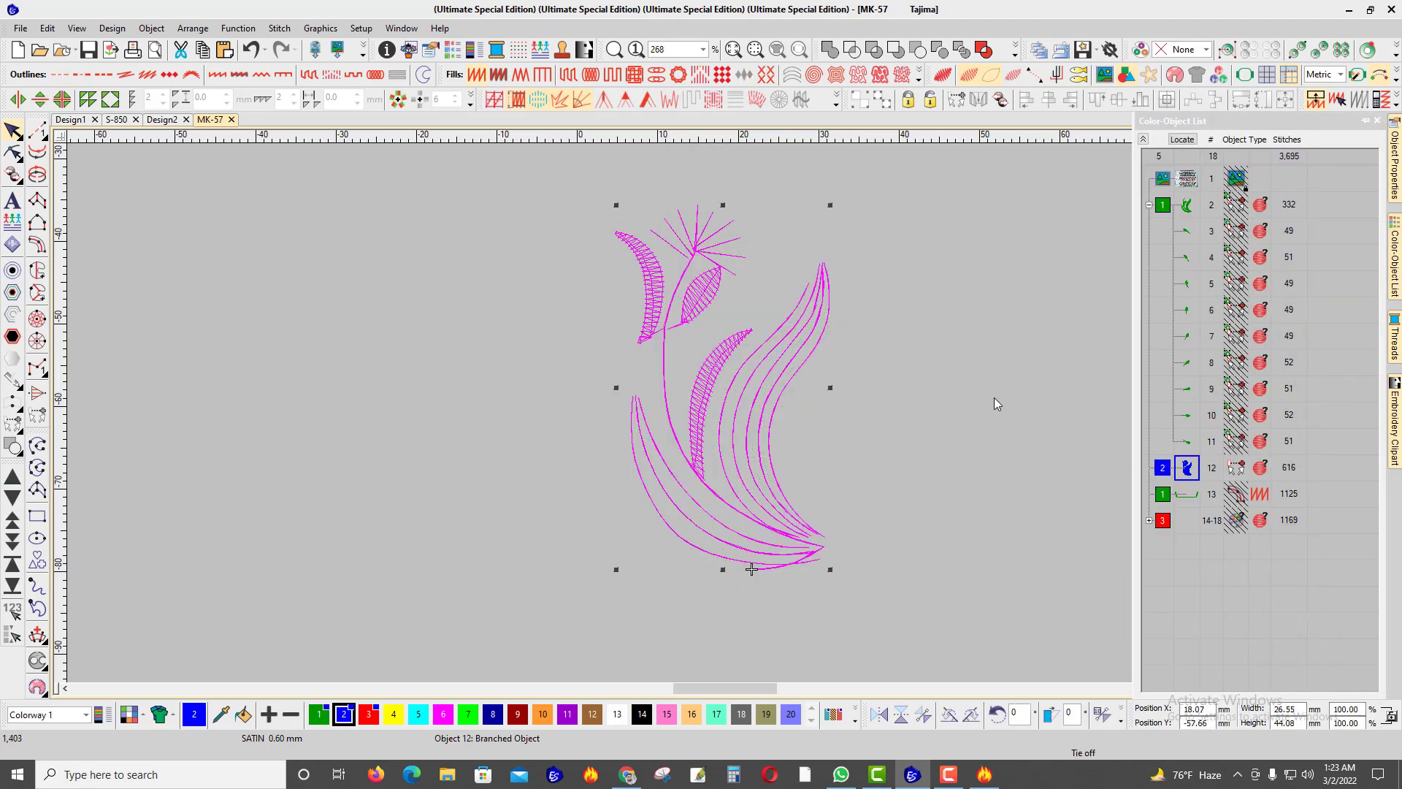
Step: Travel through the stitches of the blue branched object from its start, checking the path along stem, leaves and veins
key(Escape)
key(shift+Tab)
key(Right)
key(Right)
key(Right)
key(Right)
key(Right)
key(Right)
key(Right)
key(Right)
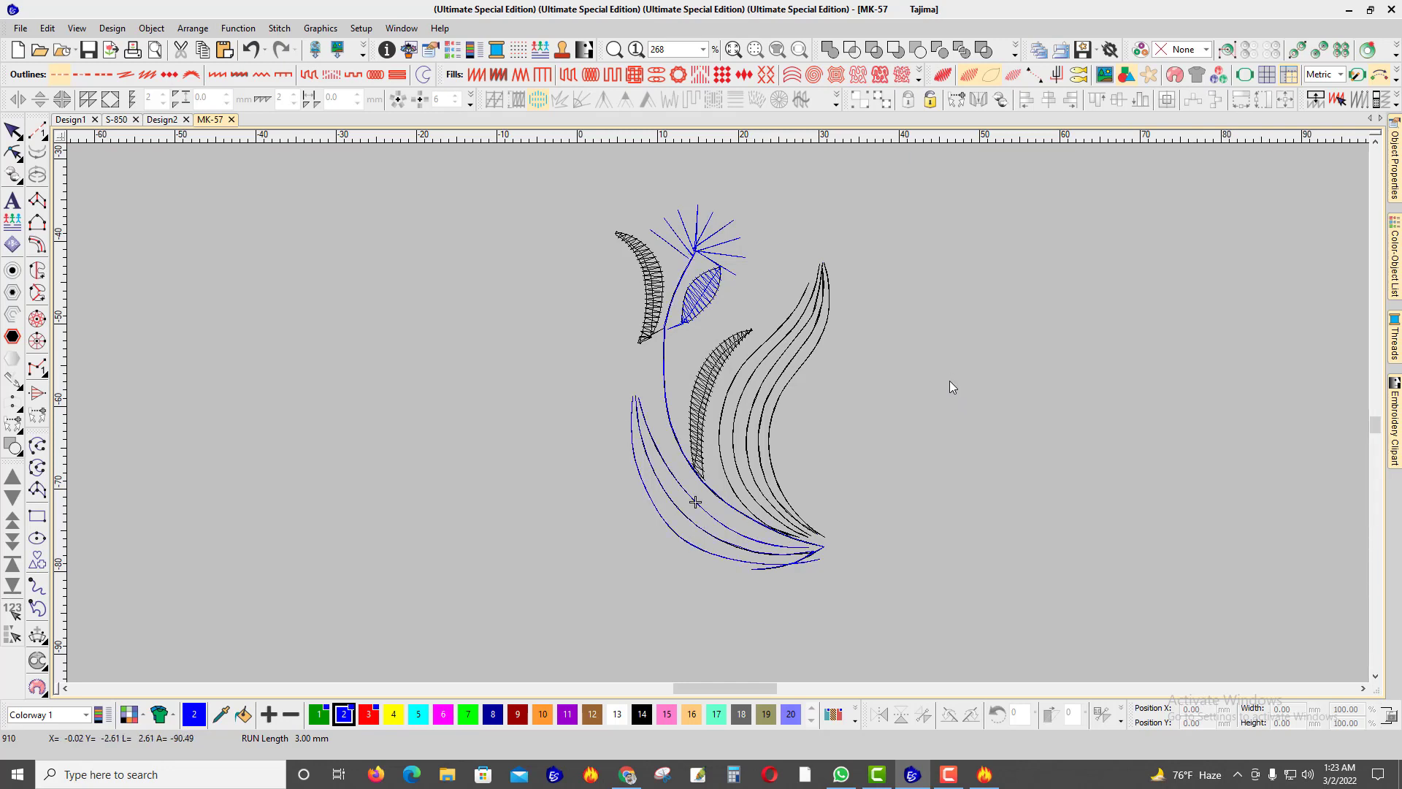
key(Right)
key(Right)
key(Right)
key(Right)
key(Right)
key(Right)
key(Right)
key(Right)
key(Right)
key(Right)
key(Right)
key(Right)
key(Right)
key(Right)
key(Right)
key(Right)
key(Right)
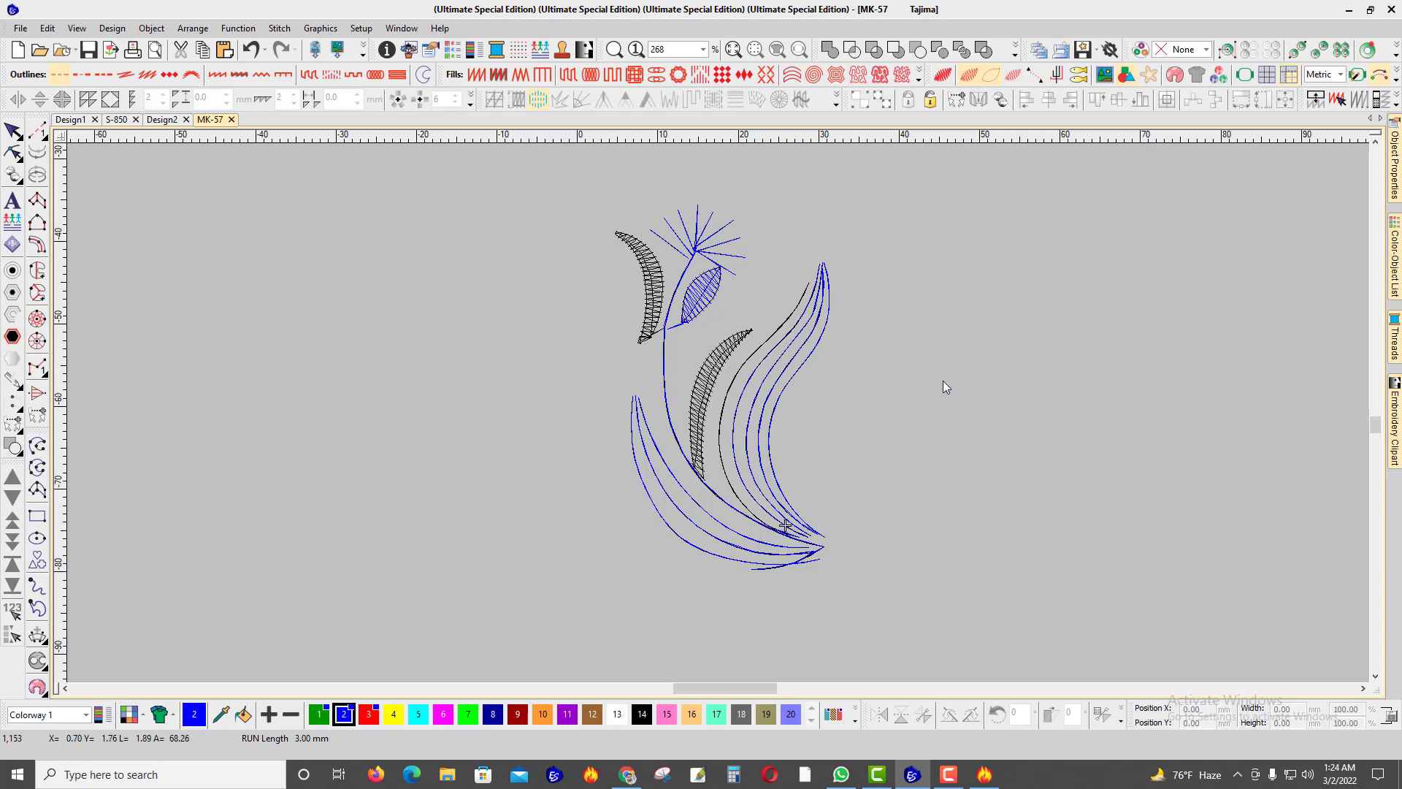
key(Right)
key(Right)
key(Right)
key(Right)
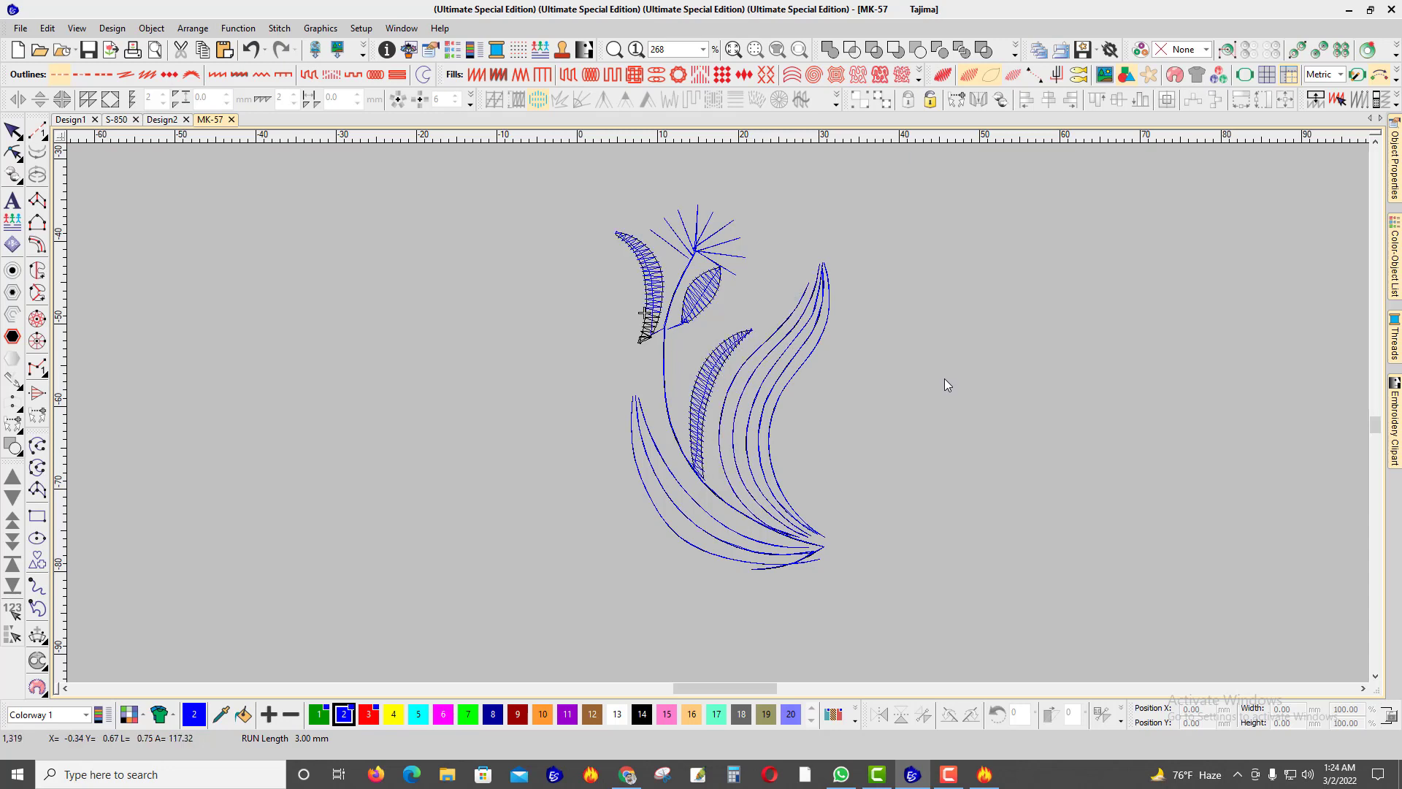
key(Down)
key(Down)
key(Down)
key(Down)
key(Down)
key(Down)
Step: Turn on TrueView, show the whole design again and display the background artwork to compare the motif with the scanned embroidery
key(t)
scroll(792, 532, up, 2)
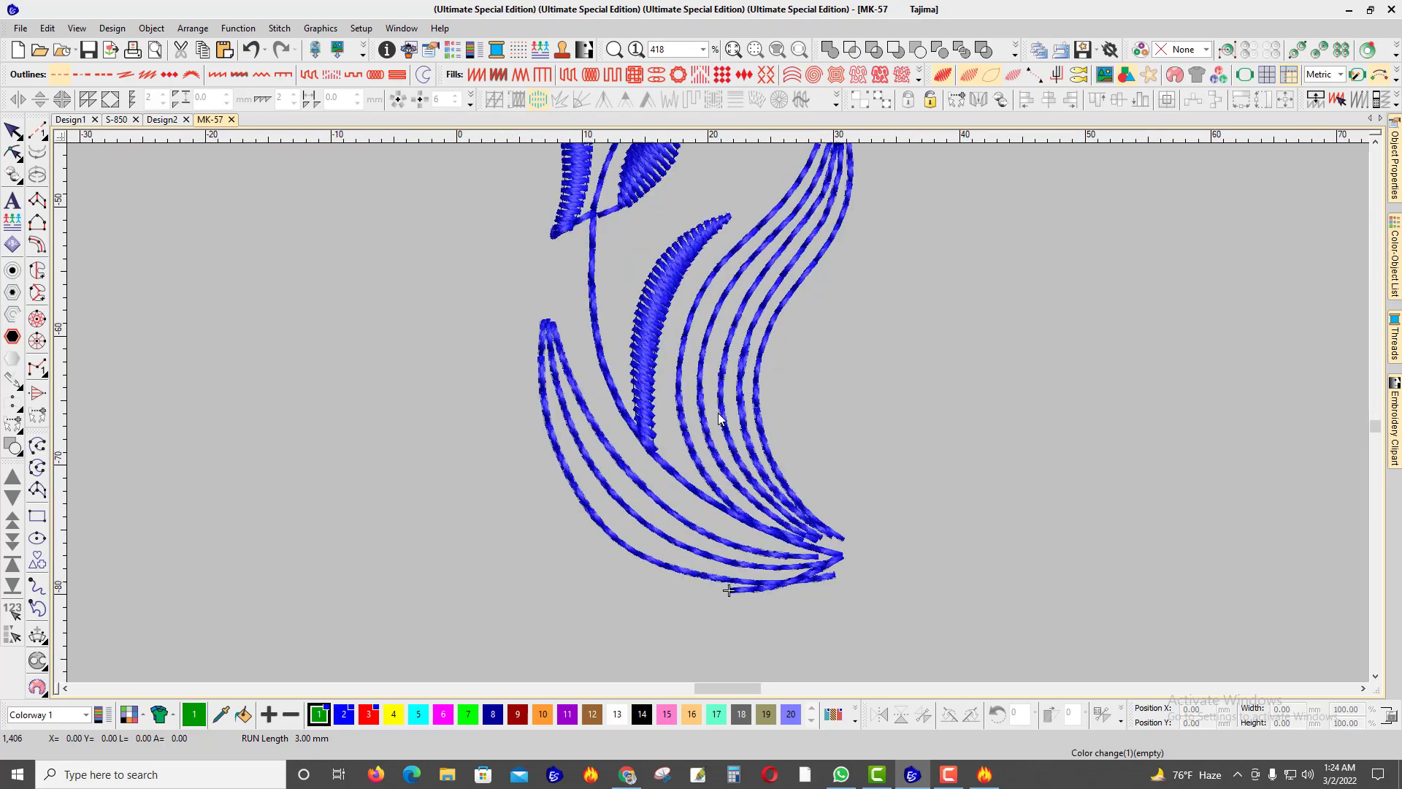
scroll(696, 410, down, 3)
key(Escape)
key(d)
scroll(683, 387, up, 2)
key(d)
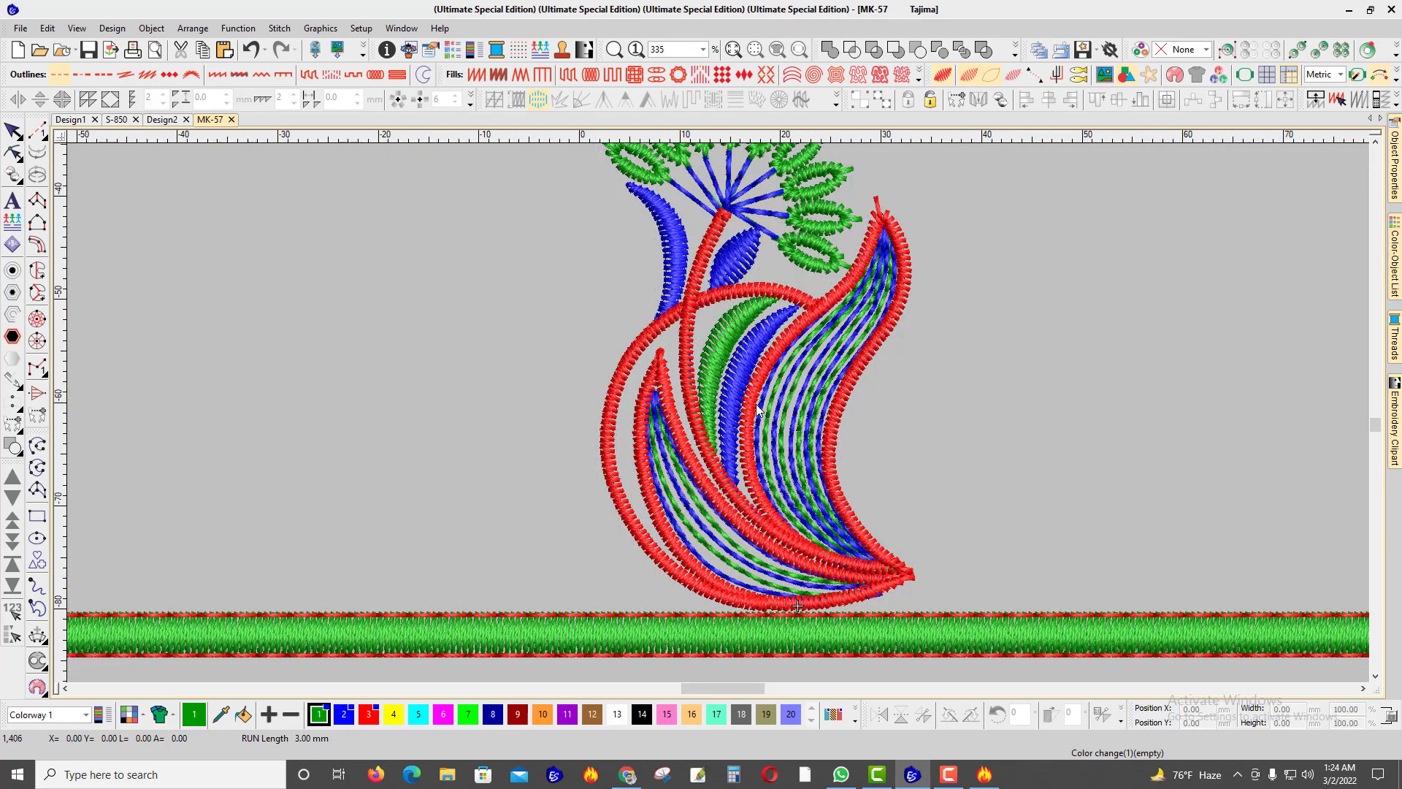
key(d)
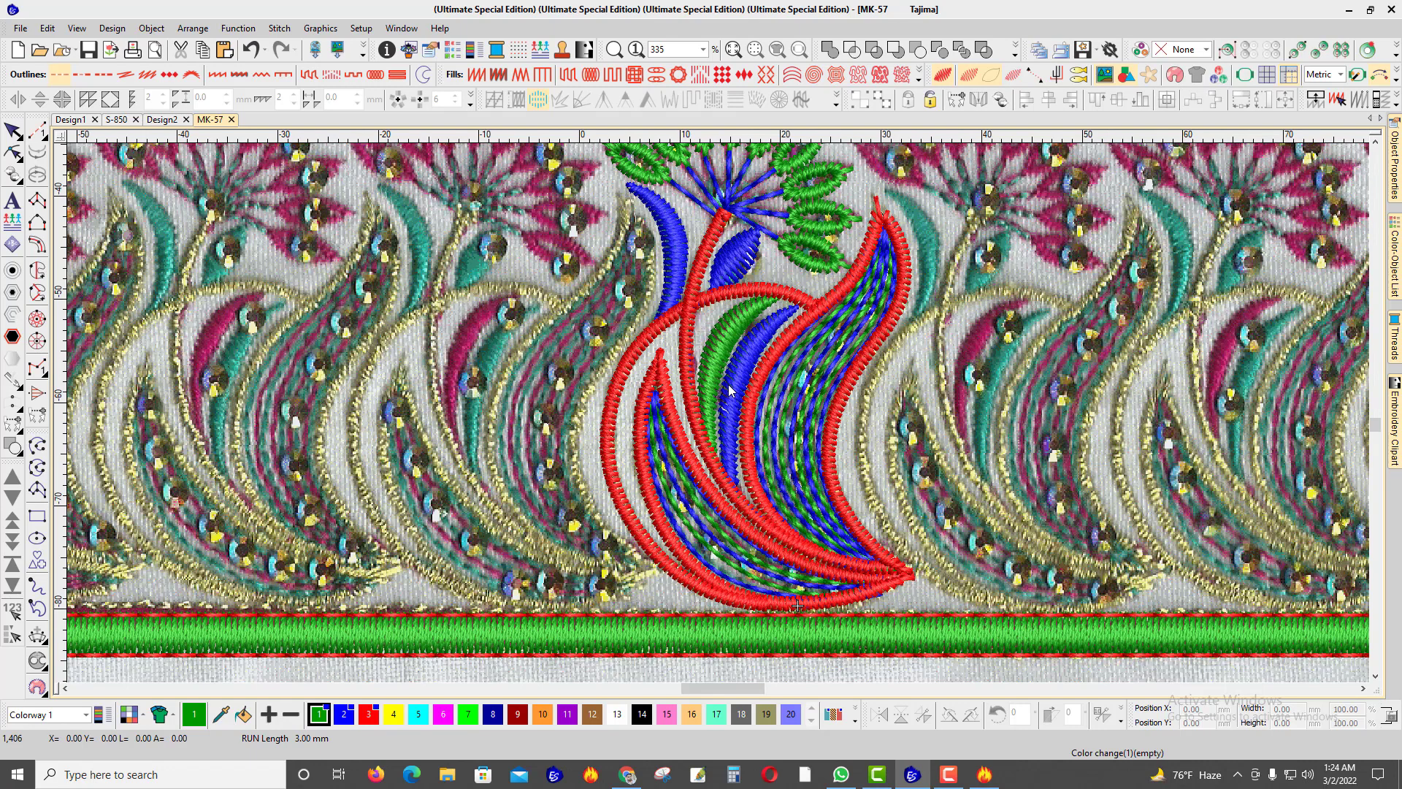
scroll(788, 374, down, 3)
scroll(717, 420, up, 5)
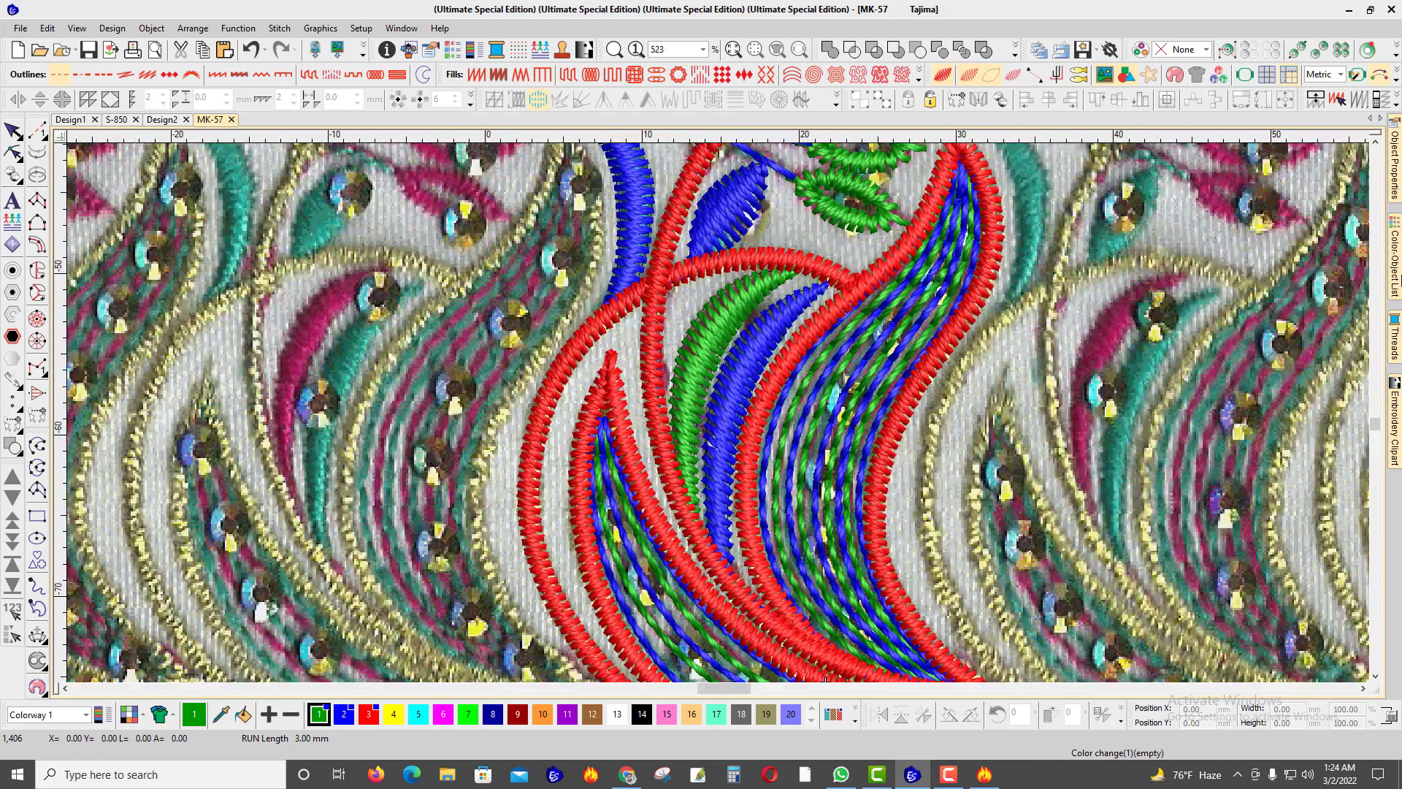
Step: Select the red colour block, exclude the border run line and isolate the four red satin columns of the motif
mouse_move(1399, 279)
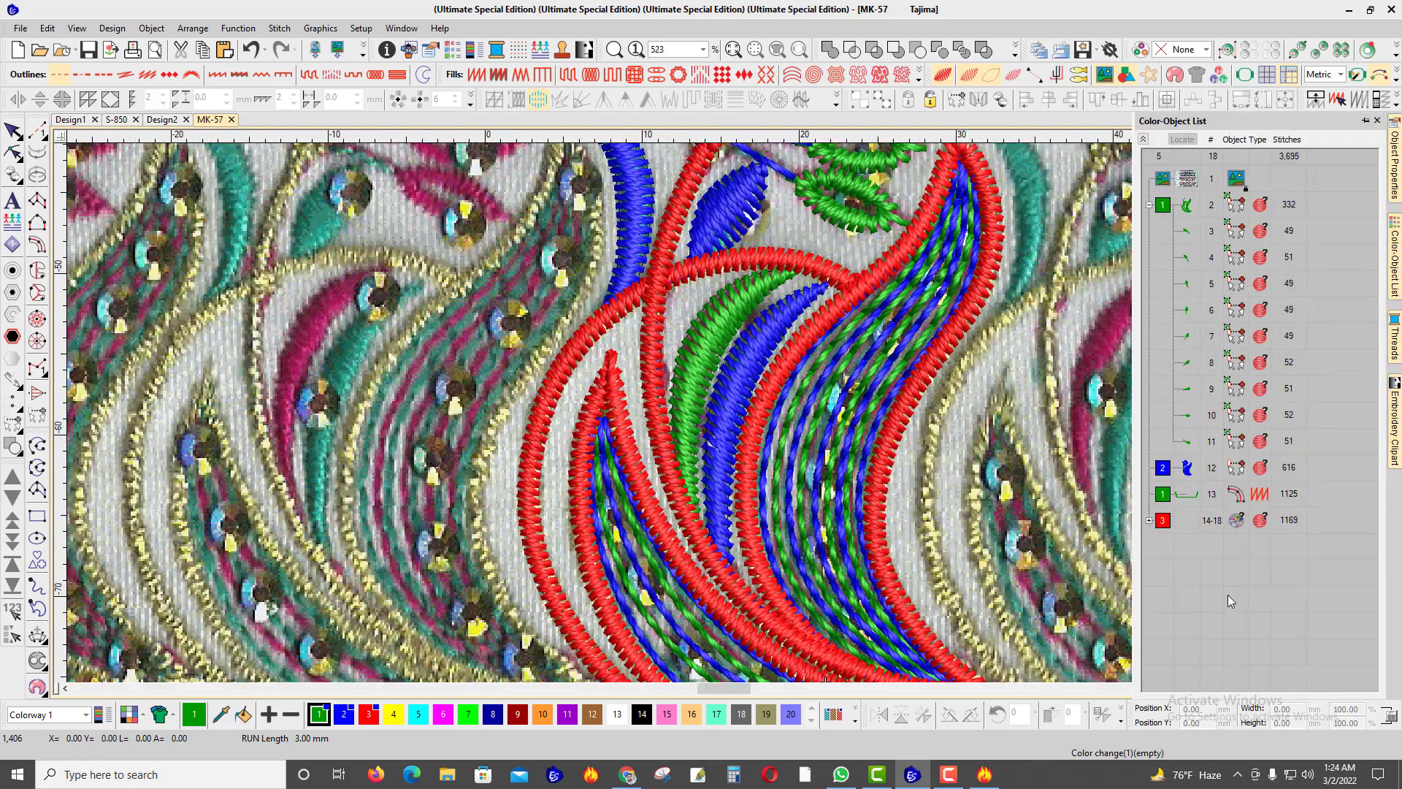
click(1163, 521)
key(shift+s)
scroll(721, 421, down, 1)
scroll(721, 421, down, 1)
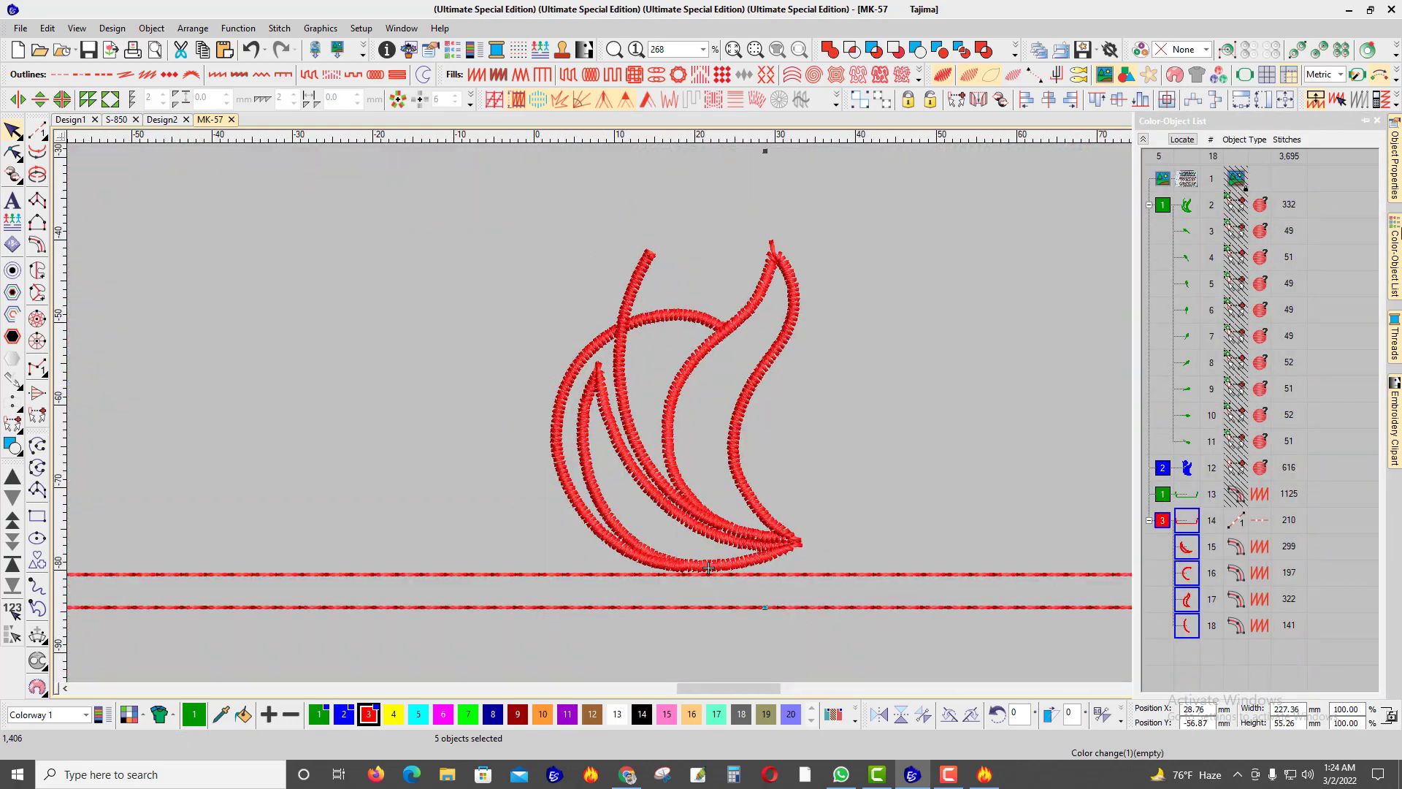
ctrl+click(861, 576)
key(shift+s)
Step: Set the Column C width of the four red satin outlines to 1.3 mm
mouse_move(1393, 165)
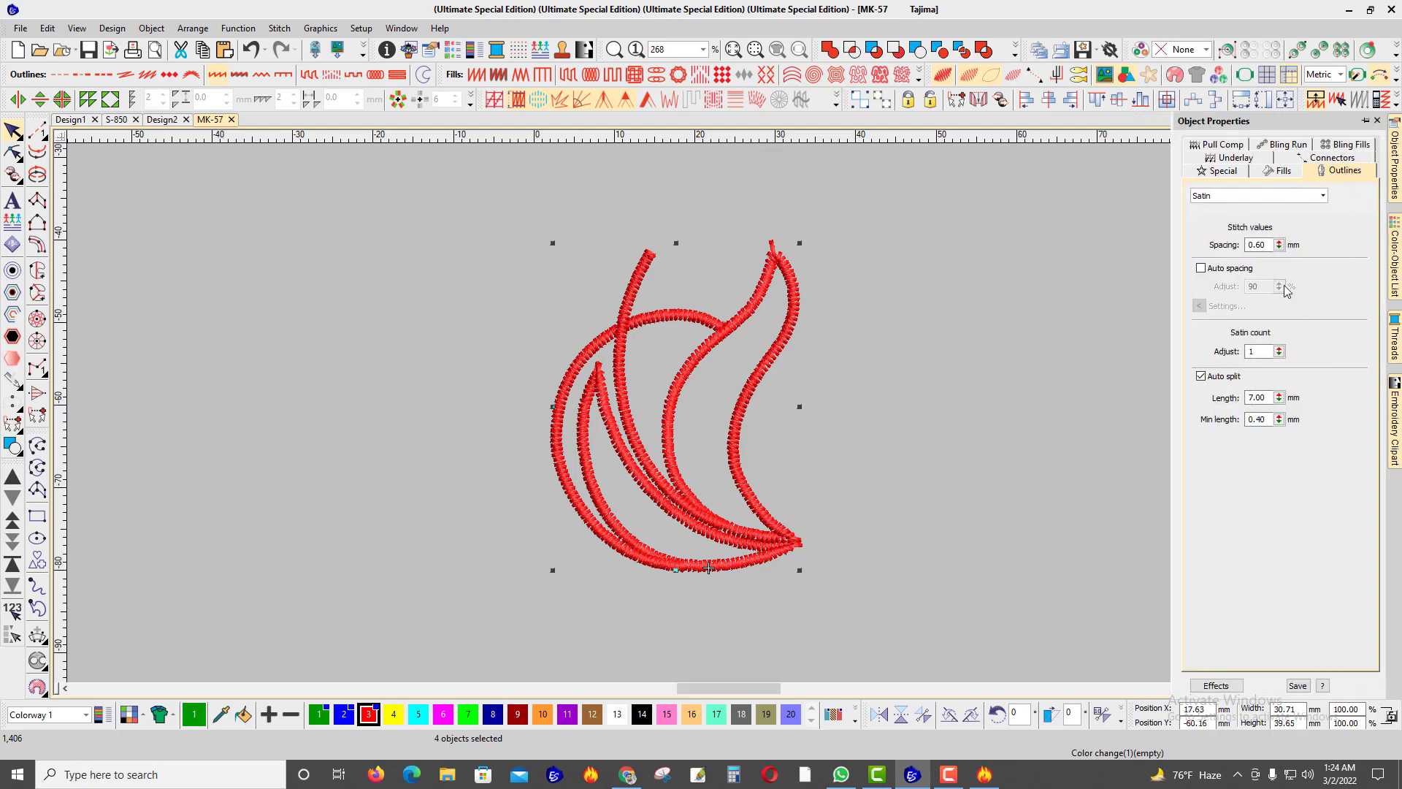
click(1218, 172)
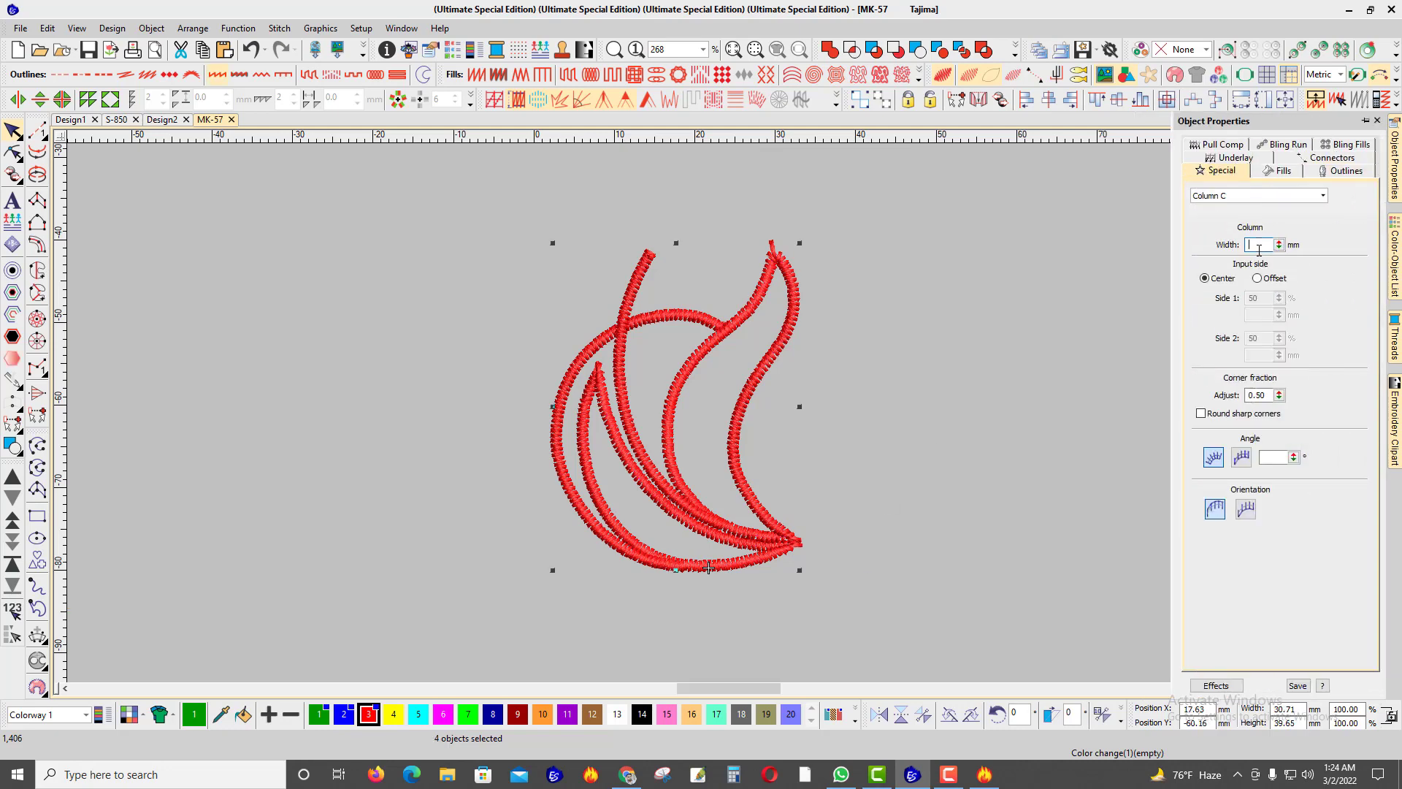
text(1.3)
key(Return)
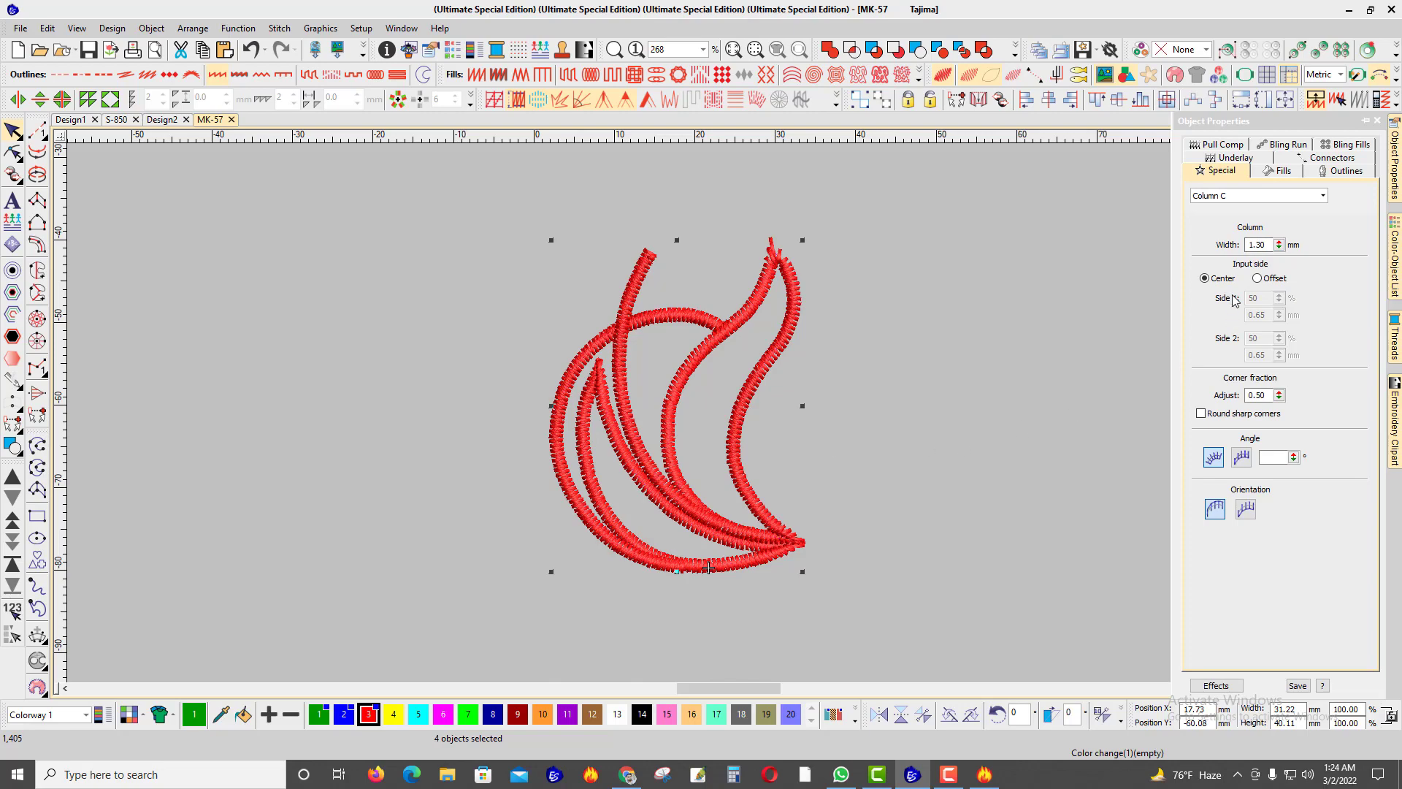
Step: Branch the four red satin columns into one object using the default entry and exit points
key(i)
key(Return)
key(Return)
scroll(755, 546, down, 3)
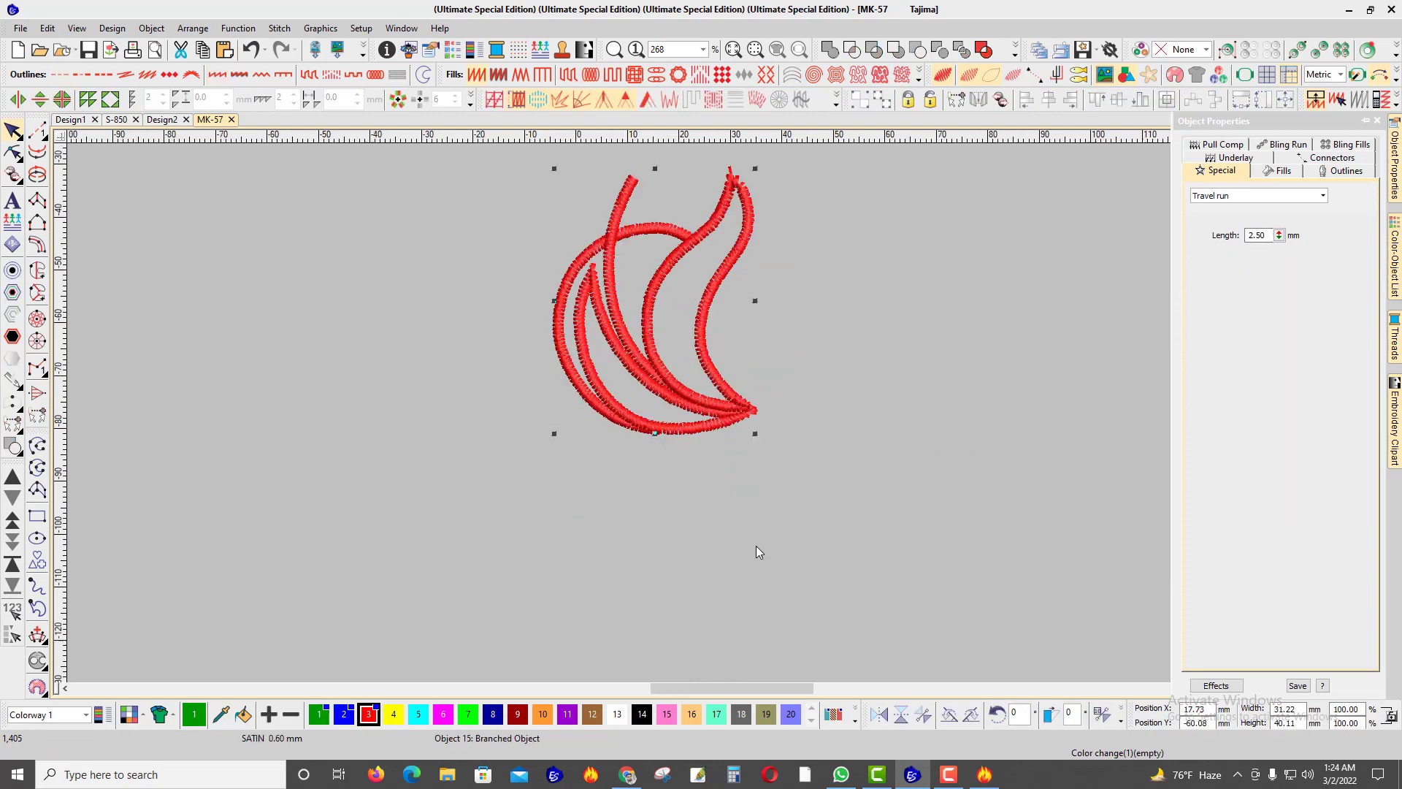
Step: Show all the objects again and group the motif's green, blue and red branched objects without the border
key(Escape)
scroll(685, 365, up, 1)
key(shift+s)
scroll(719, 417, down, 3)
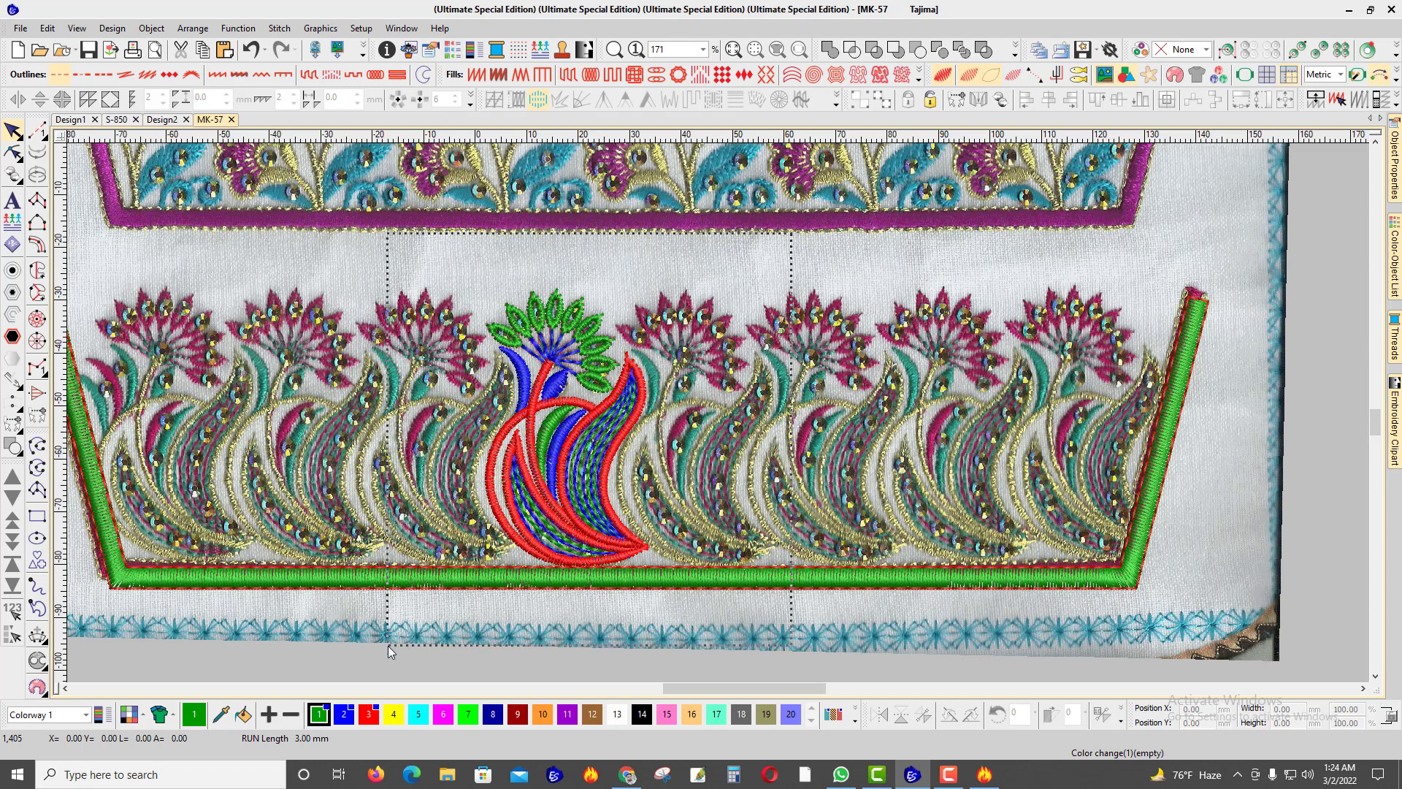
drag(791, 232, 387, 645)
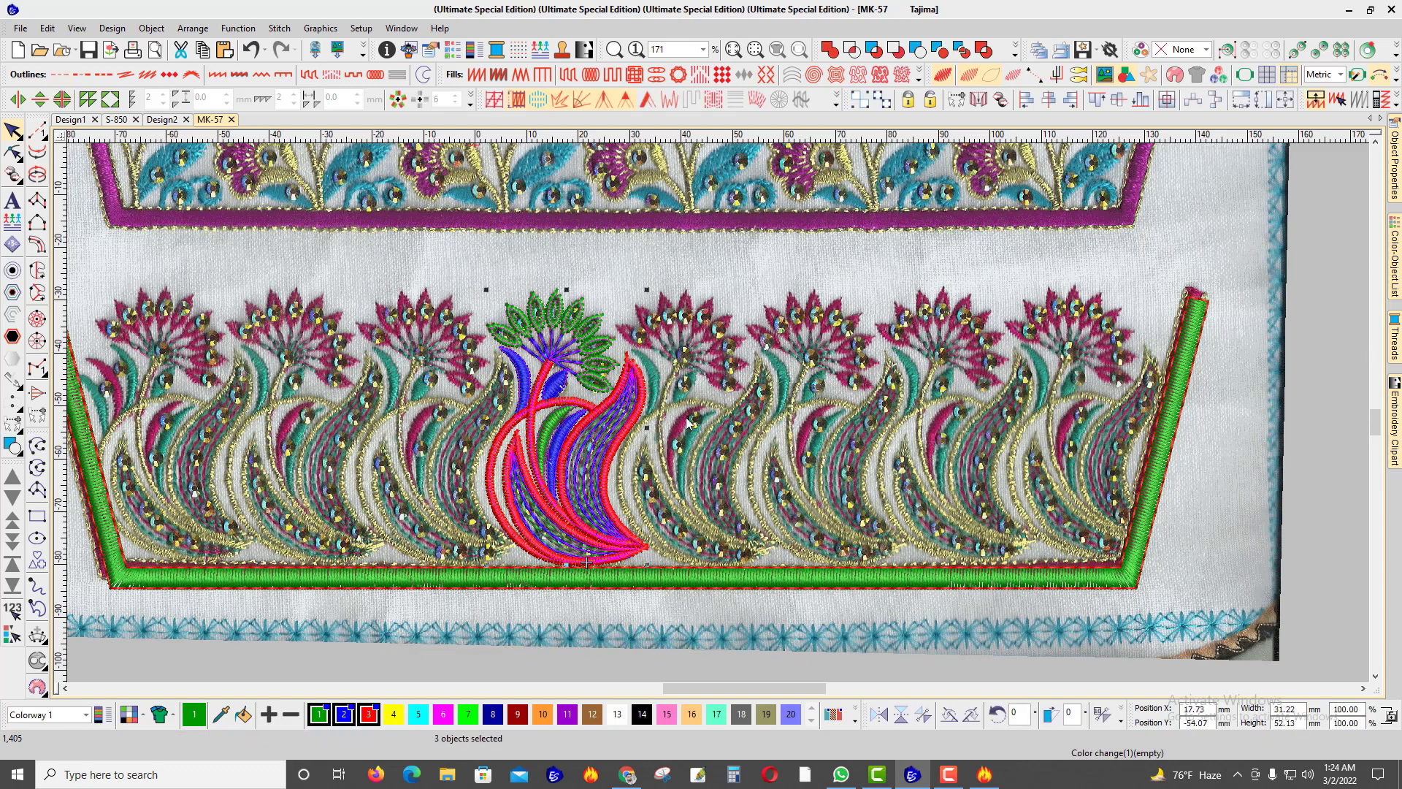
click(869, 103)
Step: Try to place a copy of the grouped motif towards the border's right end, and undo the attempt
drag(567, 496, 960, 479)
scroll(897, 431, up, 2)
key(ctrl+z)
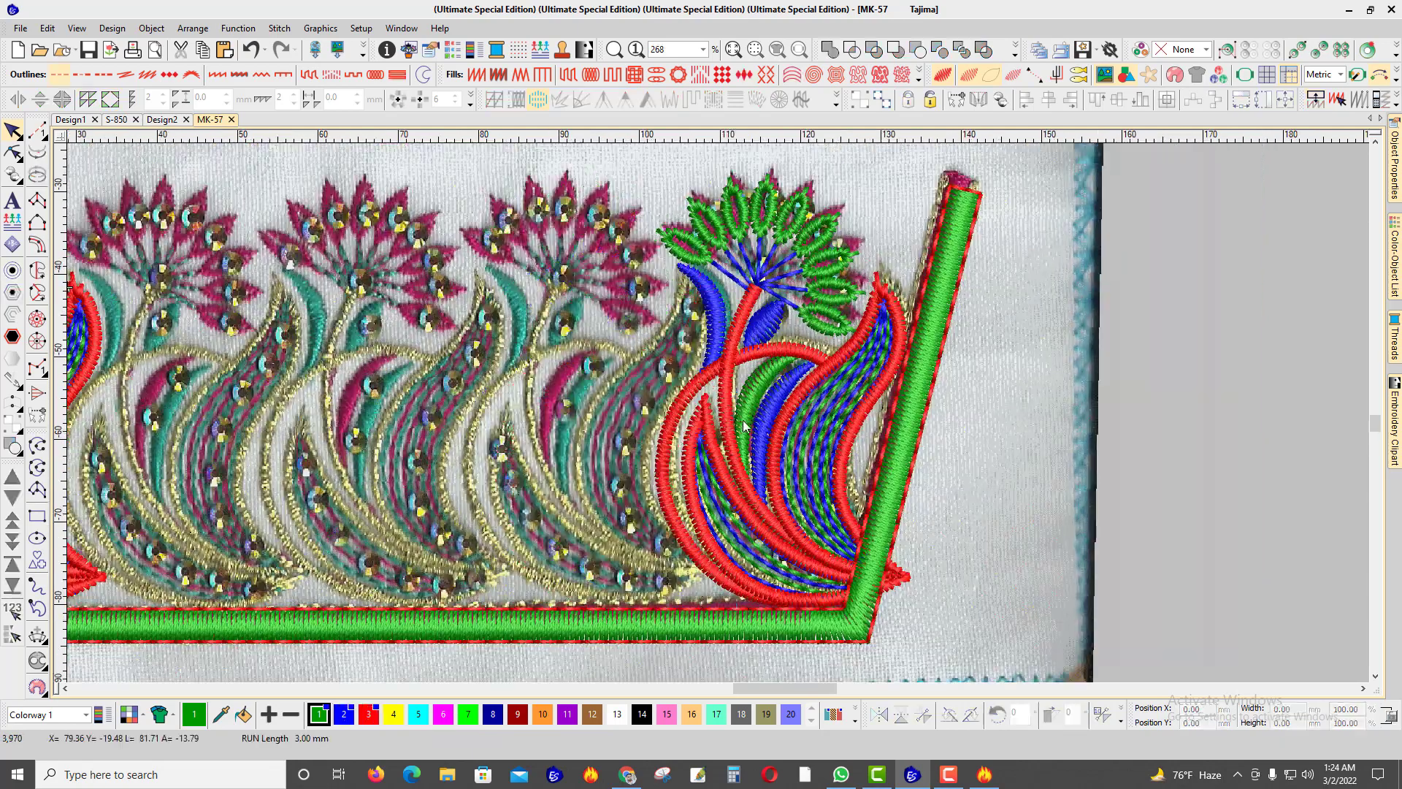
key(ctrl+z)
Step: Copy the grouped motif repeatedly along the border, following the background artwork, to fill the row with eight motifs
scroll(324, 438, down, 2)
drag(324, 438, 846, 438)
drag(854, 442, 726, 458)
drag(725, 461, 462, 476)
scroll(463, 476, down, 2)
scroll(585, 363, up, 2)
drag(755, 451, 395, 443)
scroll(660, 431, down, 2)
scroll(719, 416, up, 1)
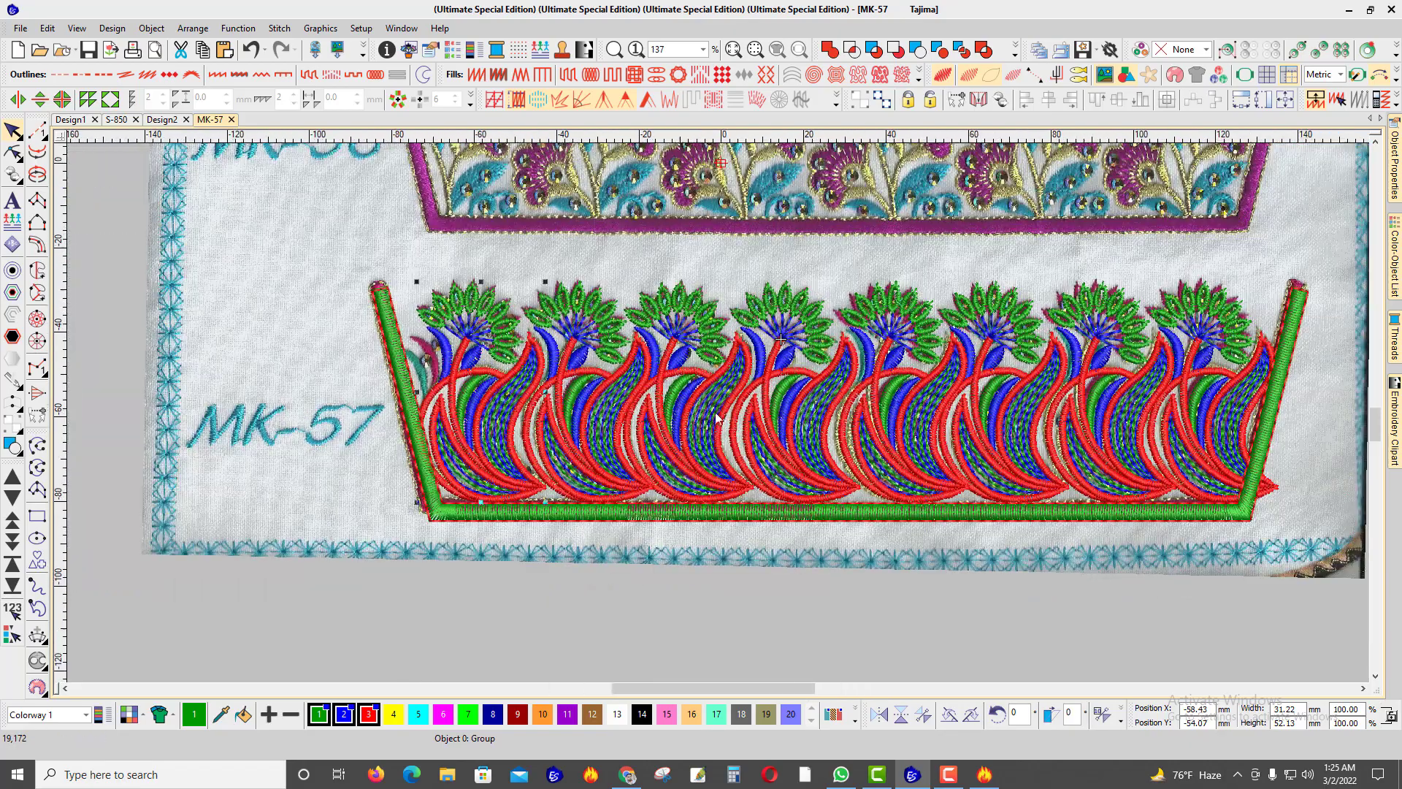
Step: Hide the background artwork and move the last motif at the border's right end to X 118.63 mm
scroll(717, 409, up, 1)
key(s)
key(s)
key(d)
scroll(763, 461, down, 2)
scroll(857, 381, up, 2)
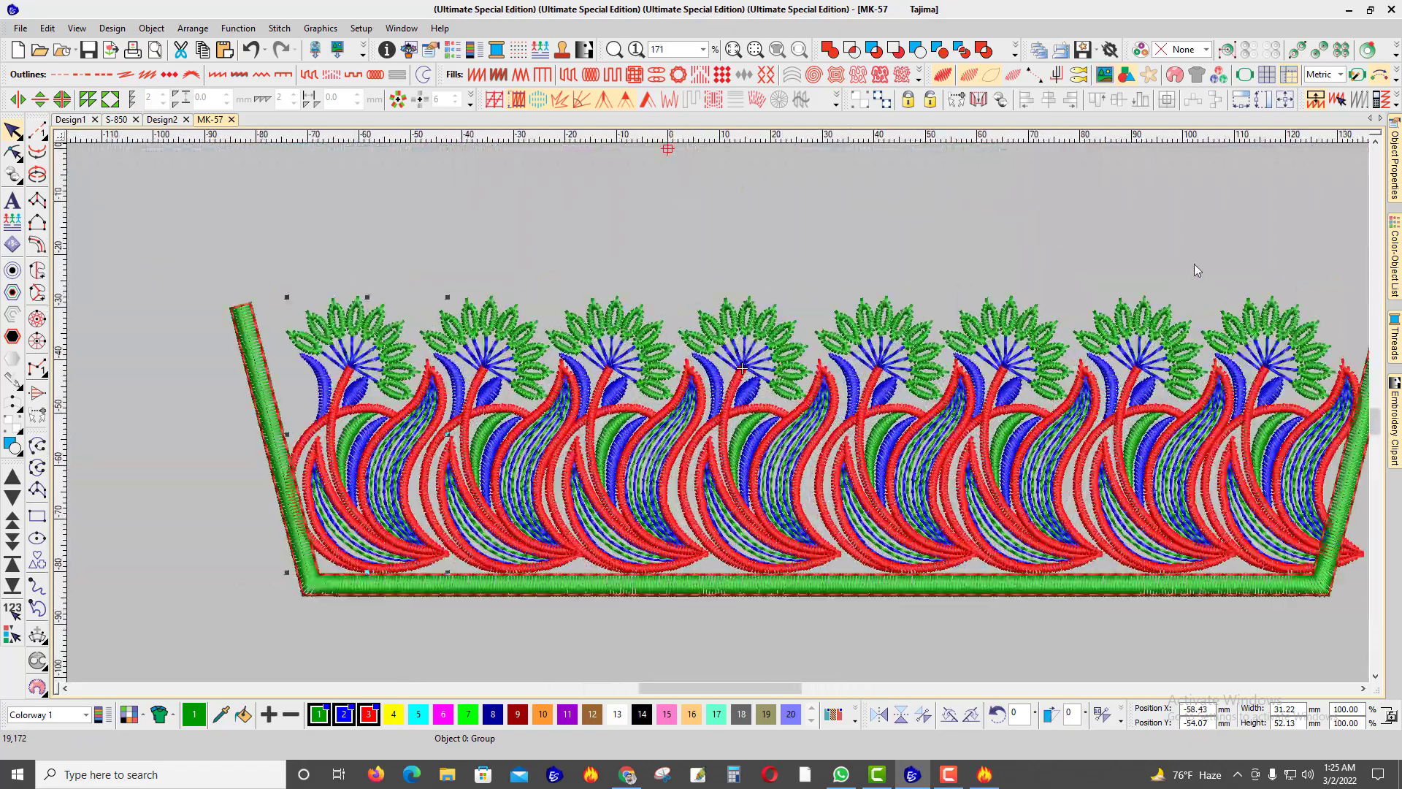
scroll(686, 368, up, 4)
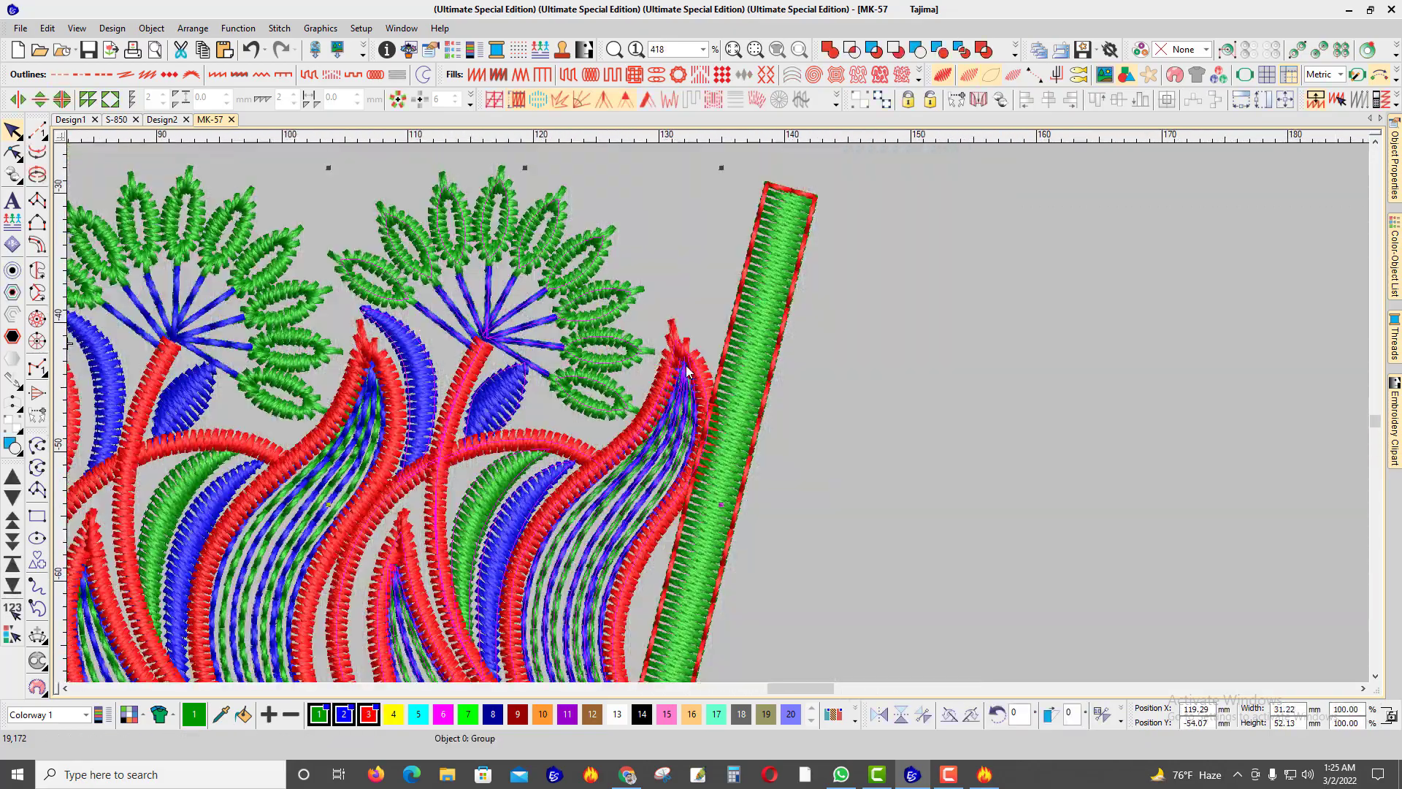
scroll(686, 368, down, 6)
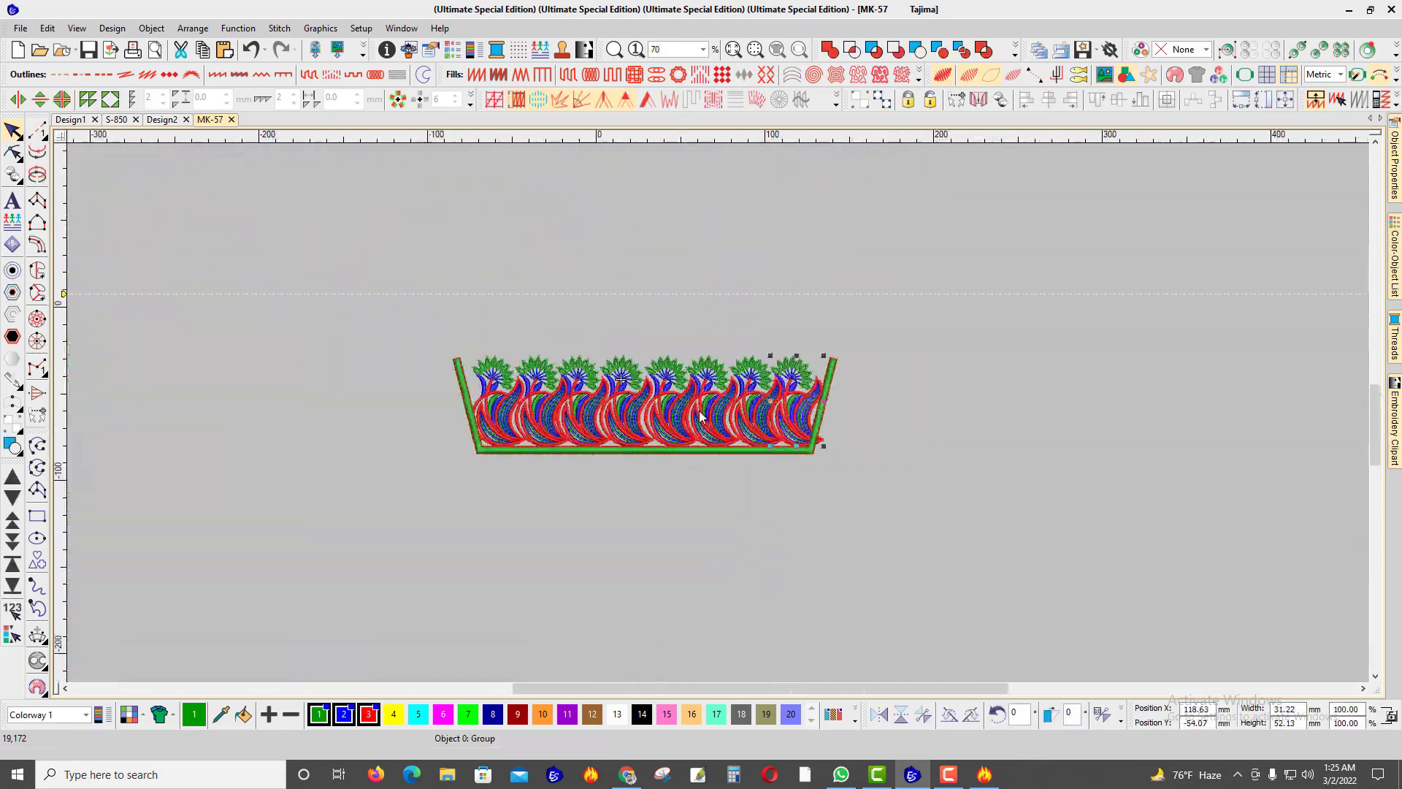
Step: Select all eight grouped motifs, space them evenly across the row and ungroup them
scroll(700, 416, up, 1)
drag(1000, 337, 489, 611)
drag(379, 644, 380, 646)
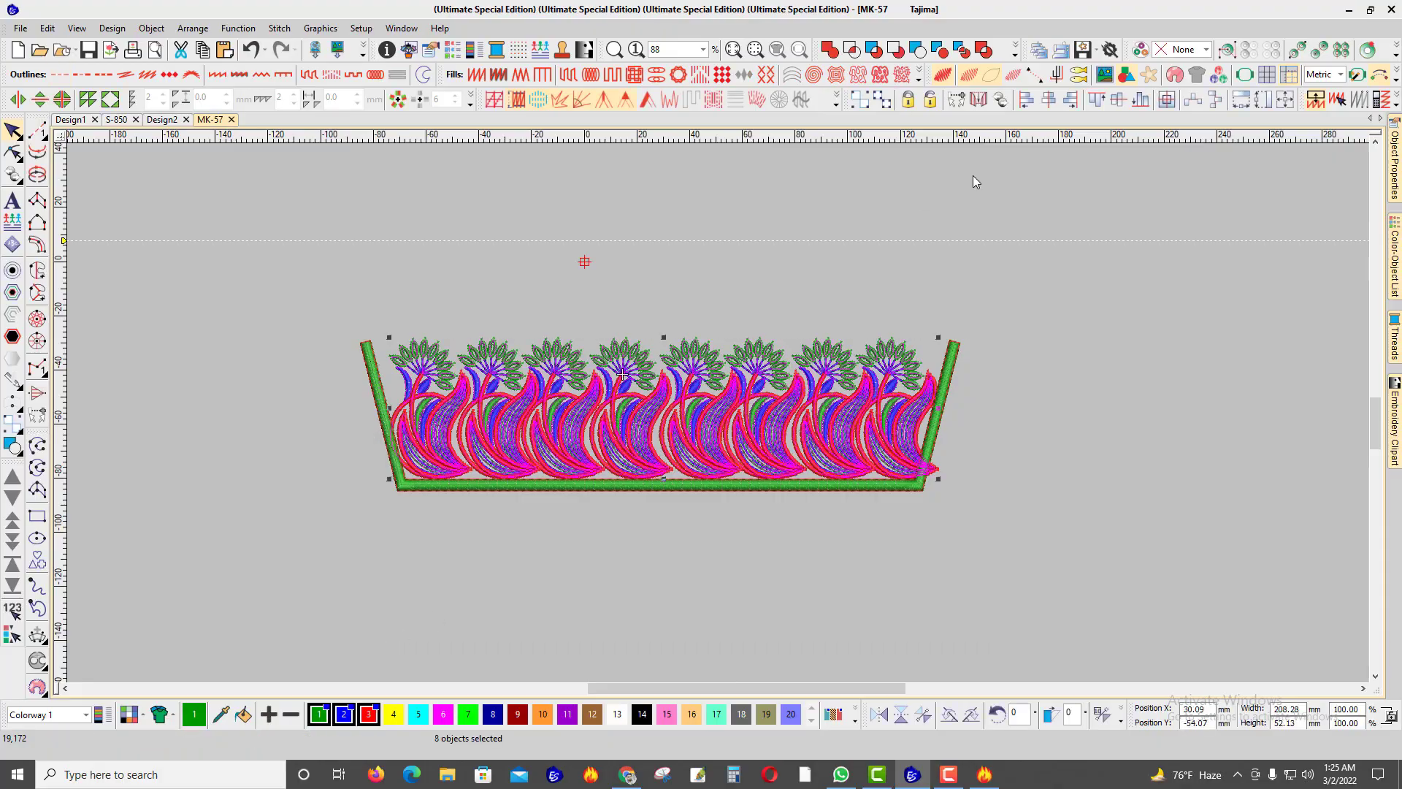
scroll(506, 423, up, 5)
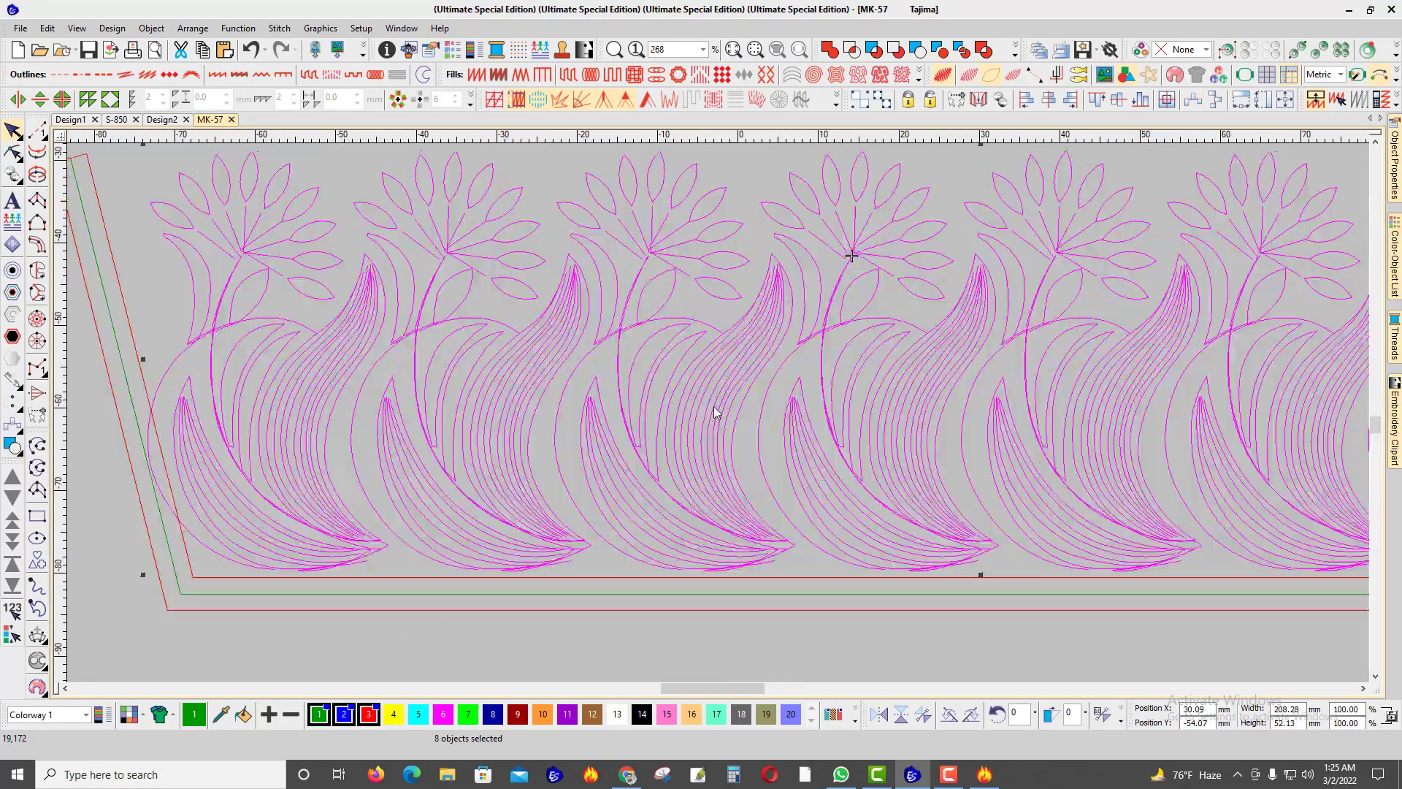
scroll(718, 408, down, 5)
scroll(718, 403, up, 6)
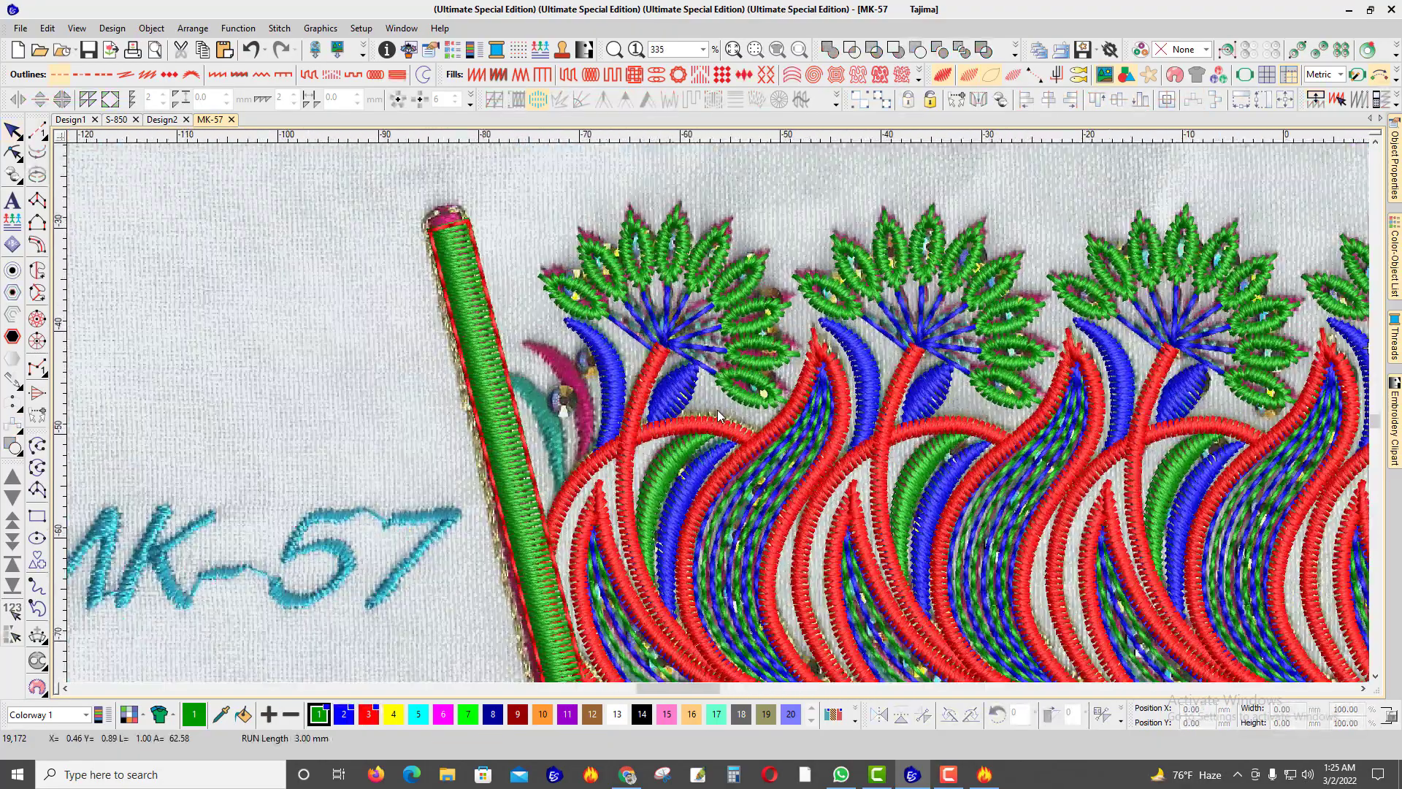
scroll(718, 402, down, 5)
scroll(760, 430, up, 6)
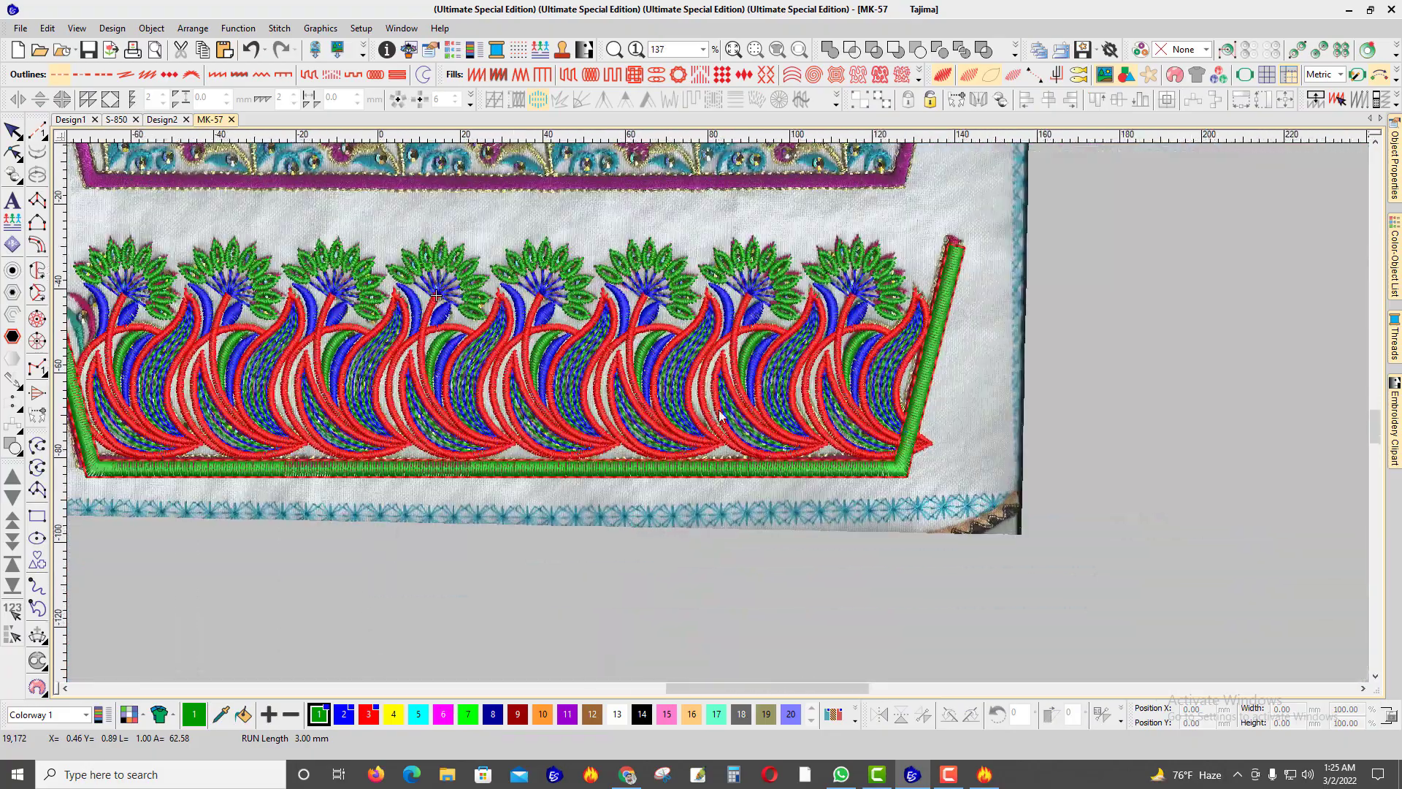
Step: Reshape the rightmost motif's green branched object, cutting its lowest line back to end inside the slanted side border
click(758, 429)
key(h)
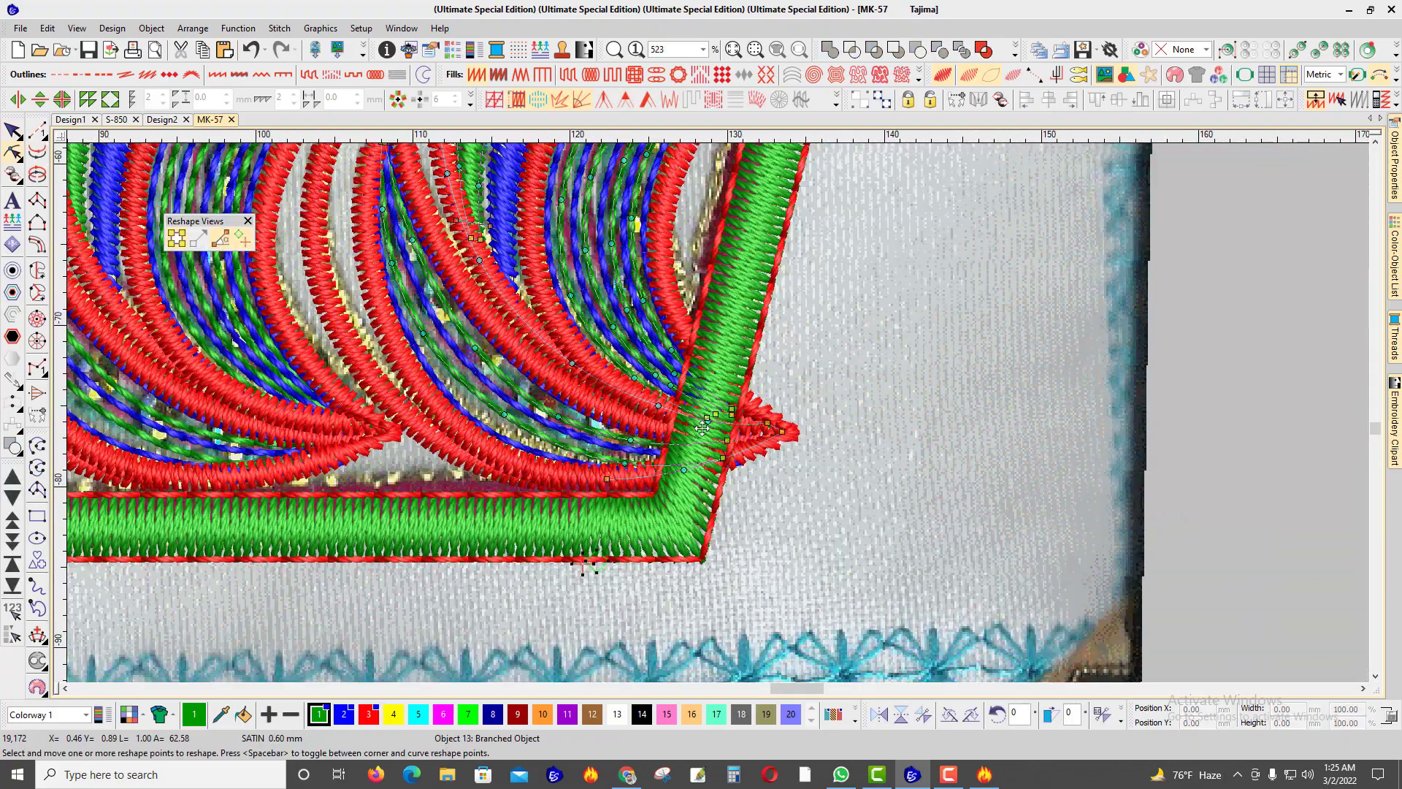
scroll(721, 429, up, 3)
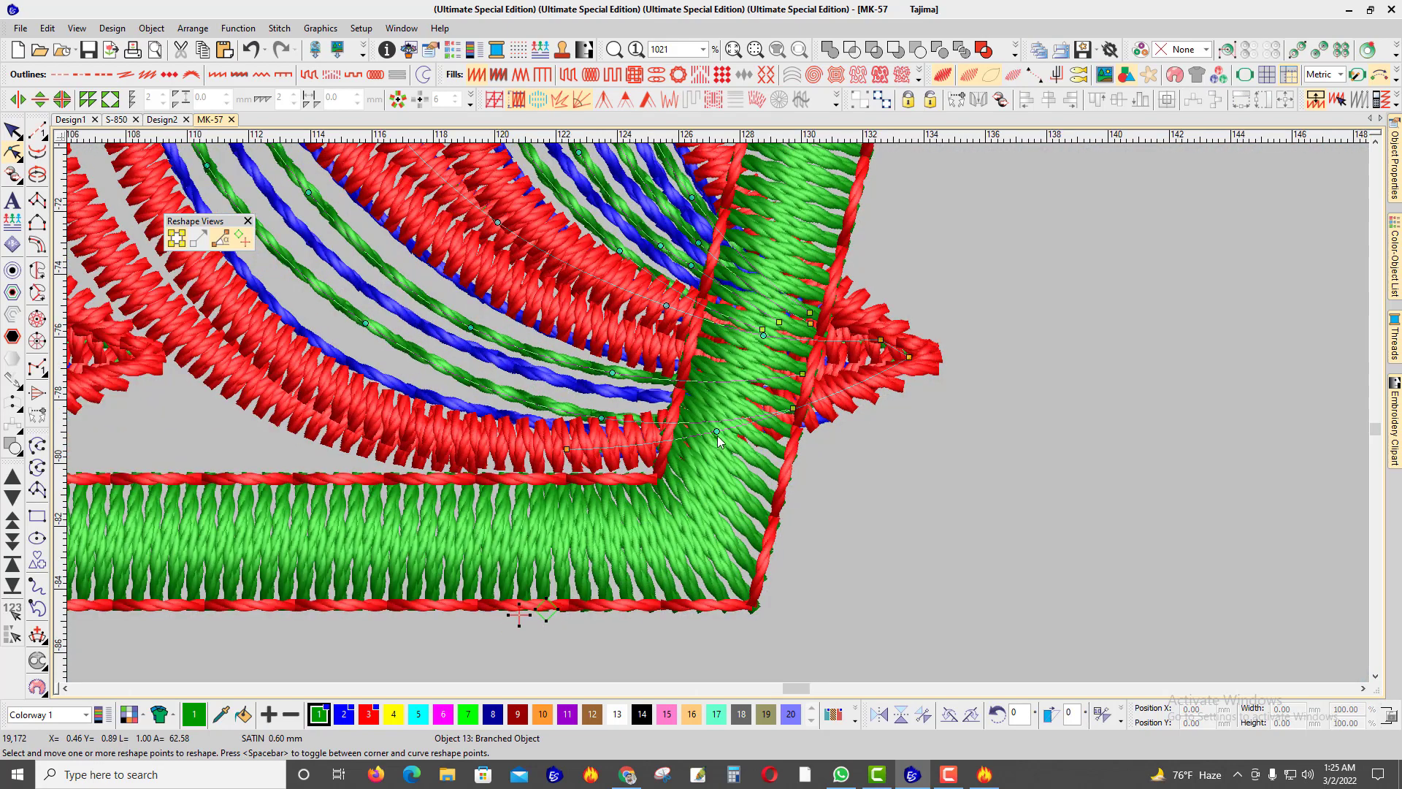
click(725, 430)
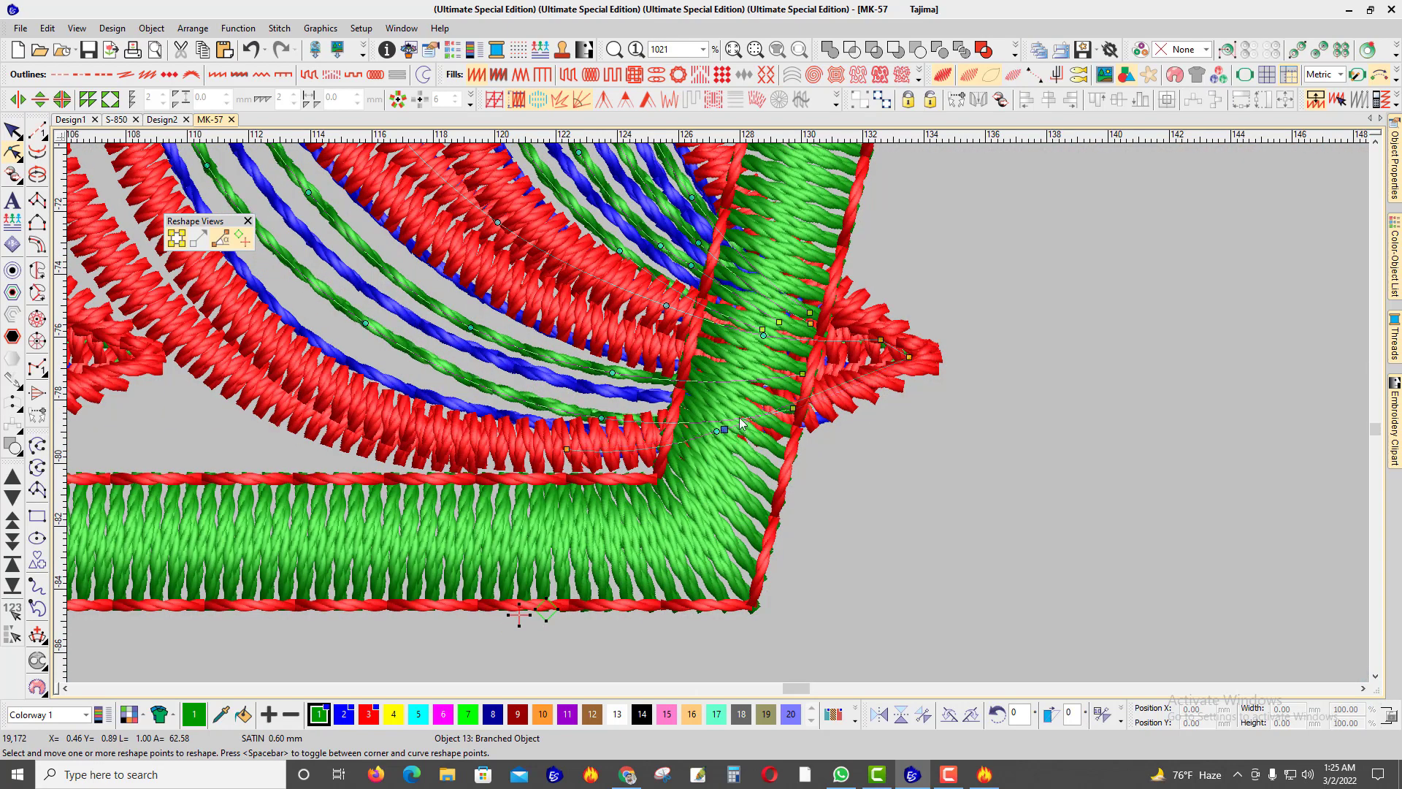
click(763, 336)
drag(957, 291, 857, 419)
key(Delete)
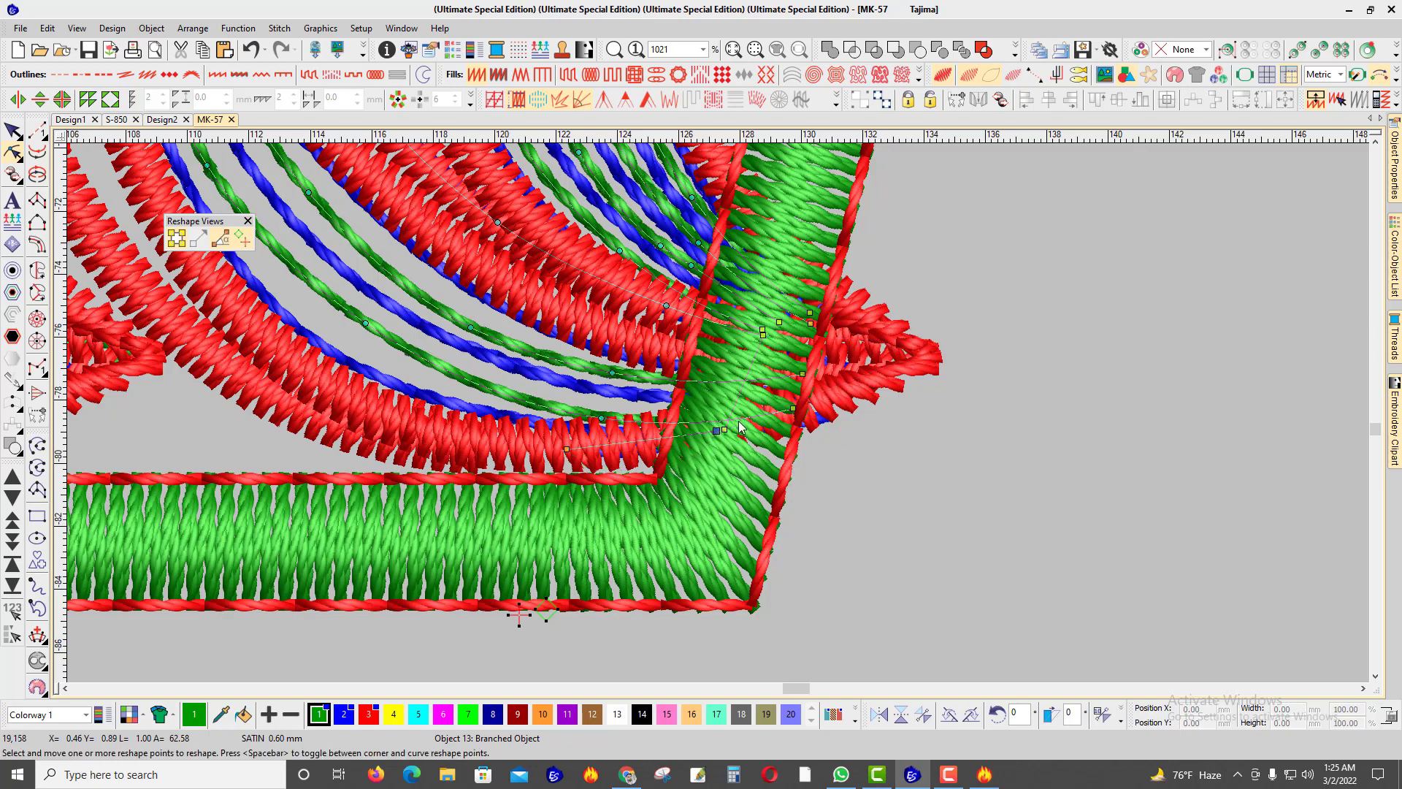
Step: Shorten the rightmost motif's remaining green vein lines so their ends lie under the slanted side border
click(762, 424)
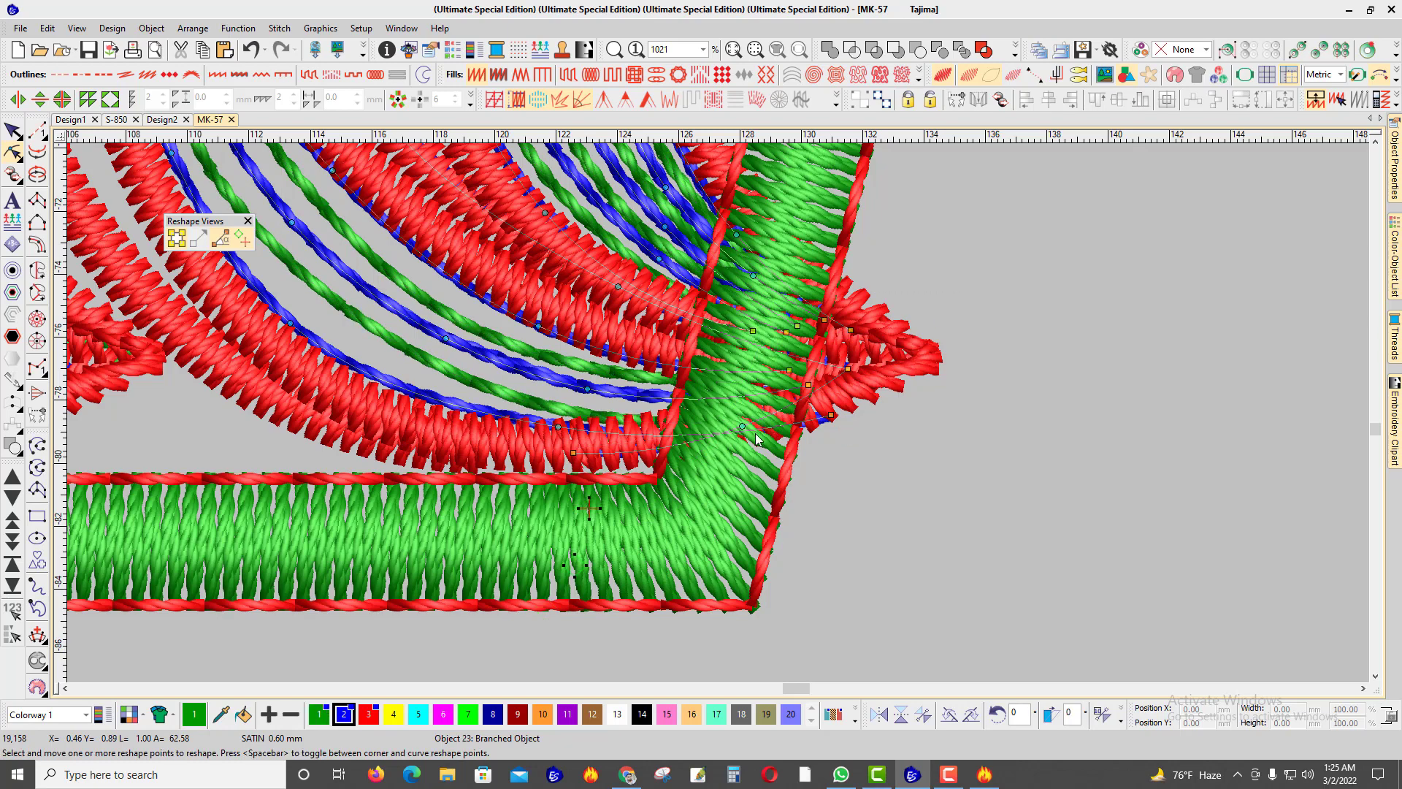
click(759, 416)
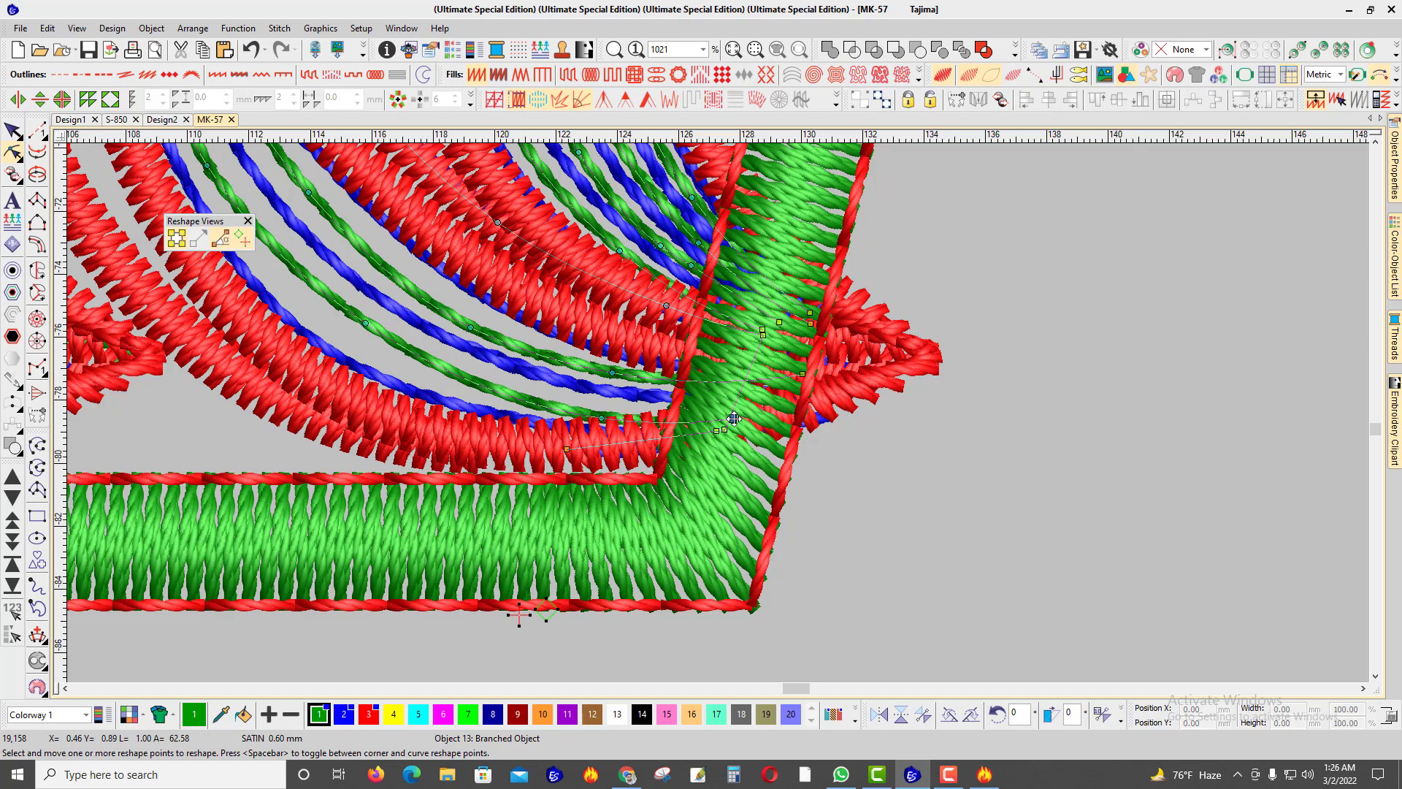
click(733, 419)
click(808, 316)
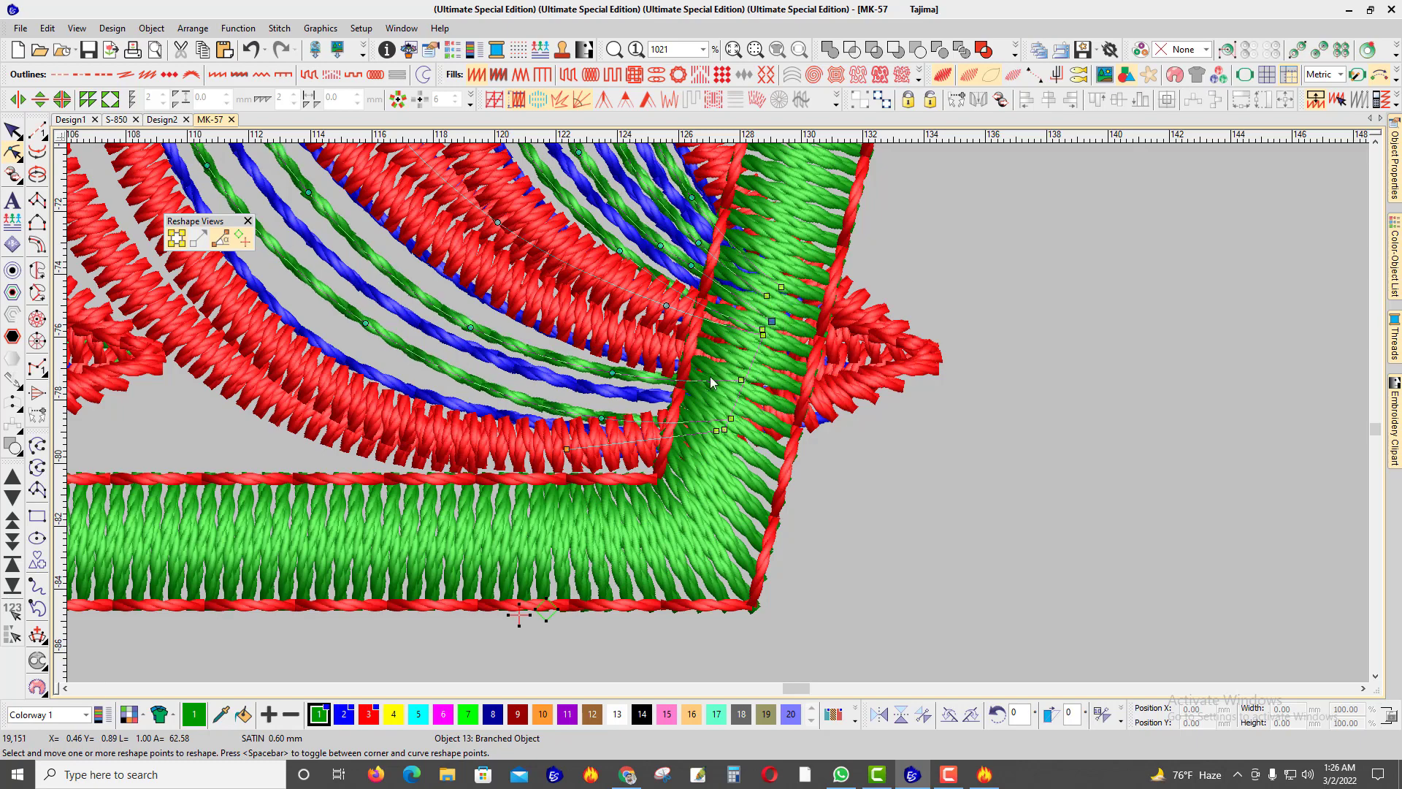
Step: Reshape the rightmost motif's blue branched object so its vein lines end under the slanted side border
click(602, 398)
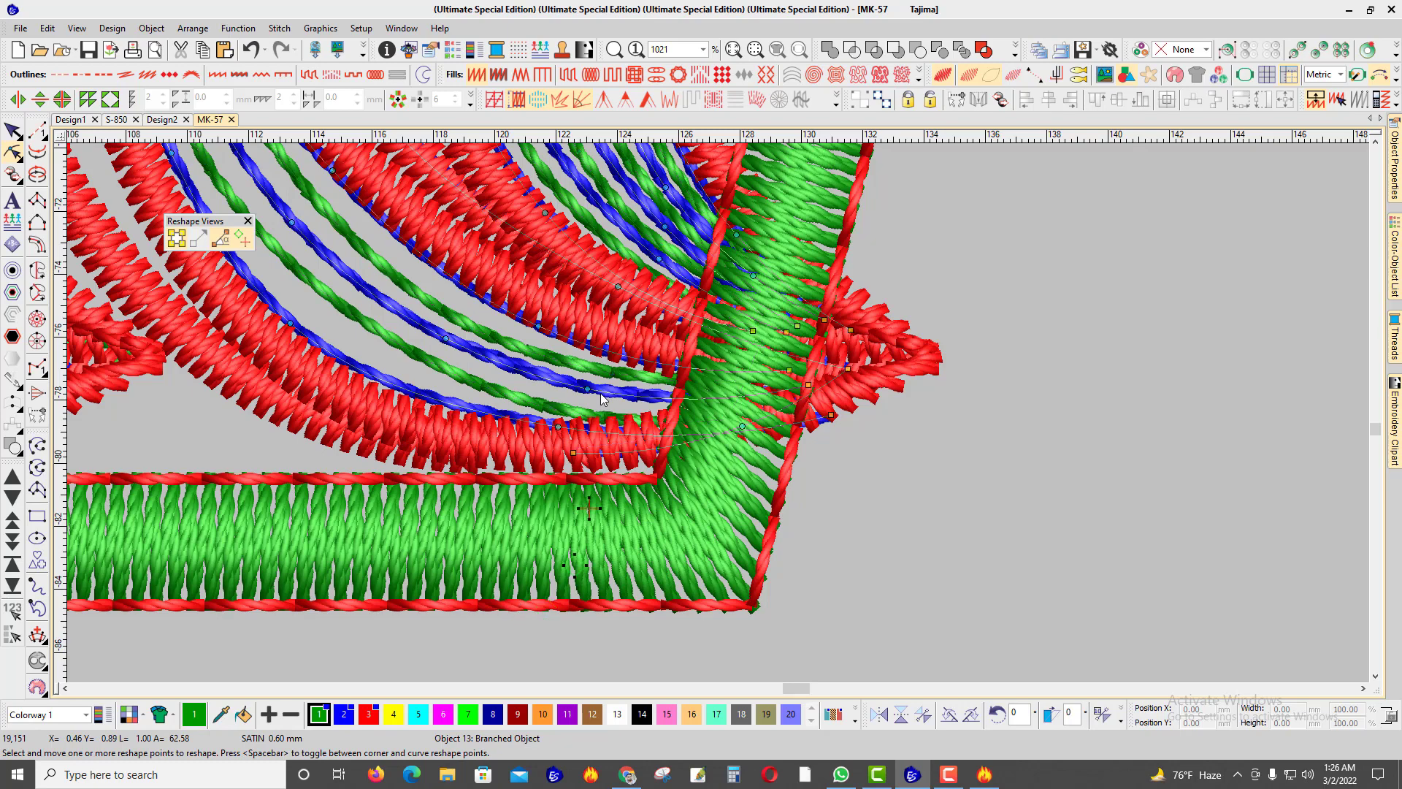
click(729, 424)
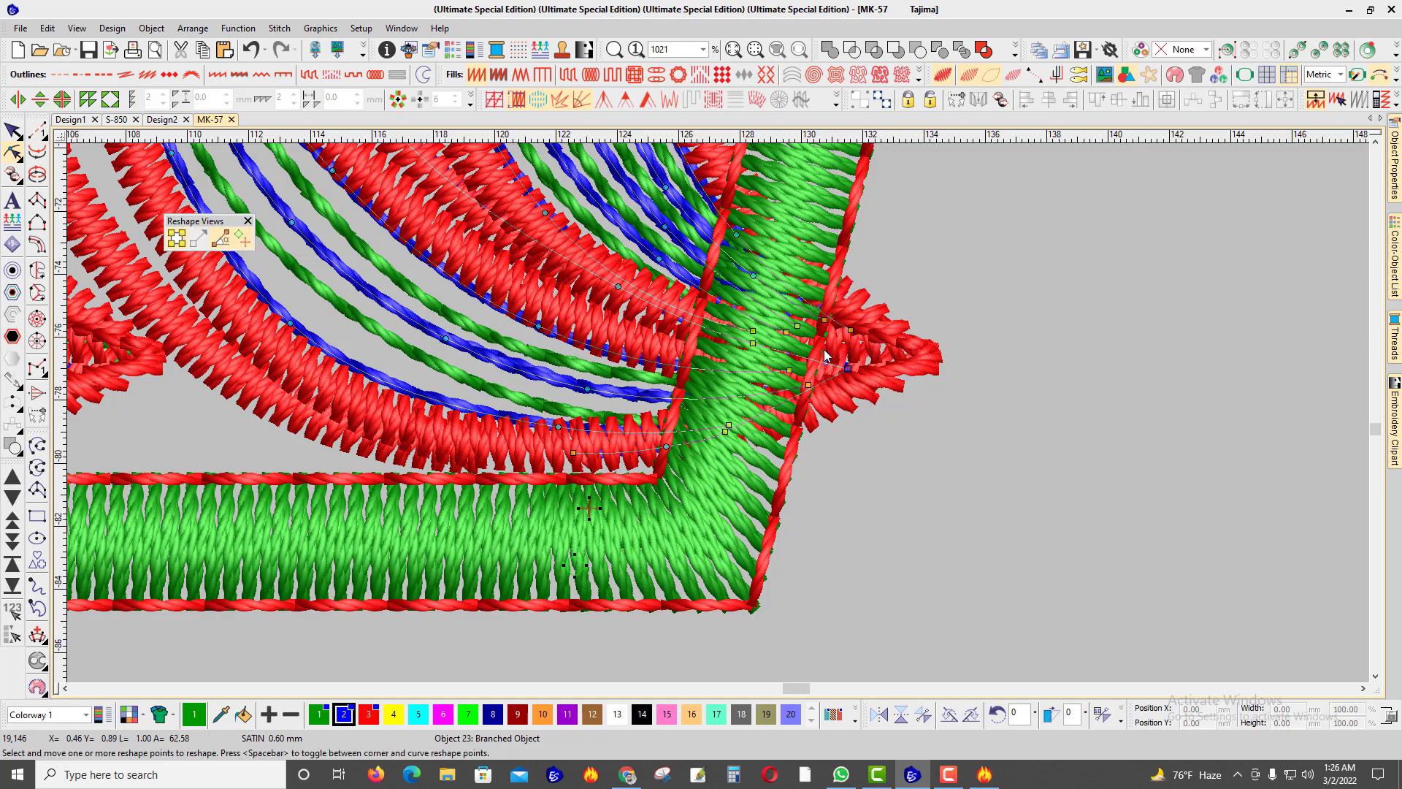
click(803, 386)
drag(807, 388, 742, 370)
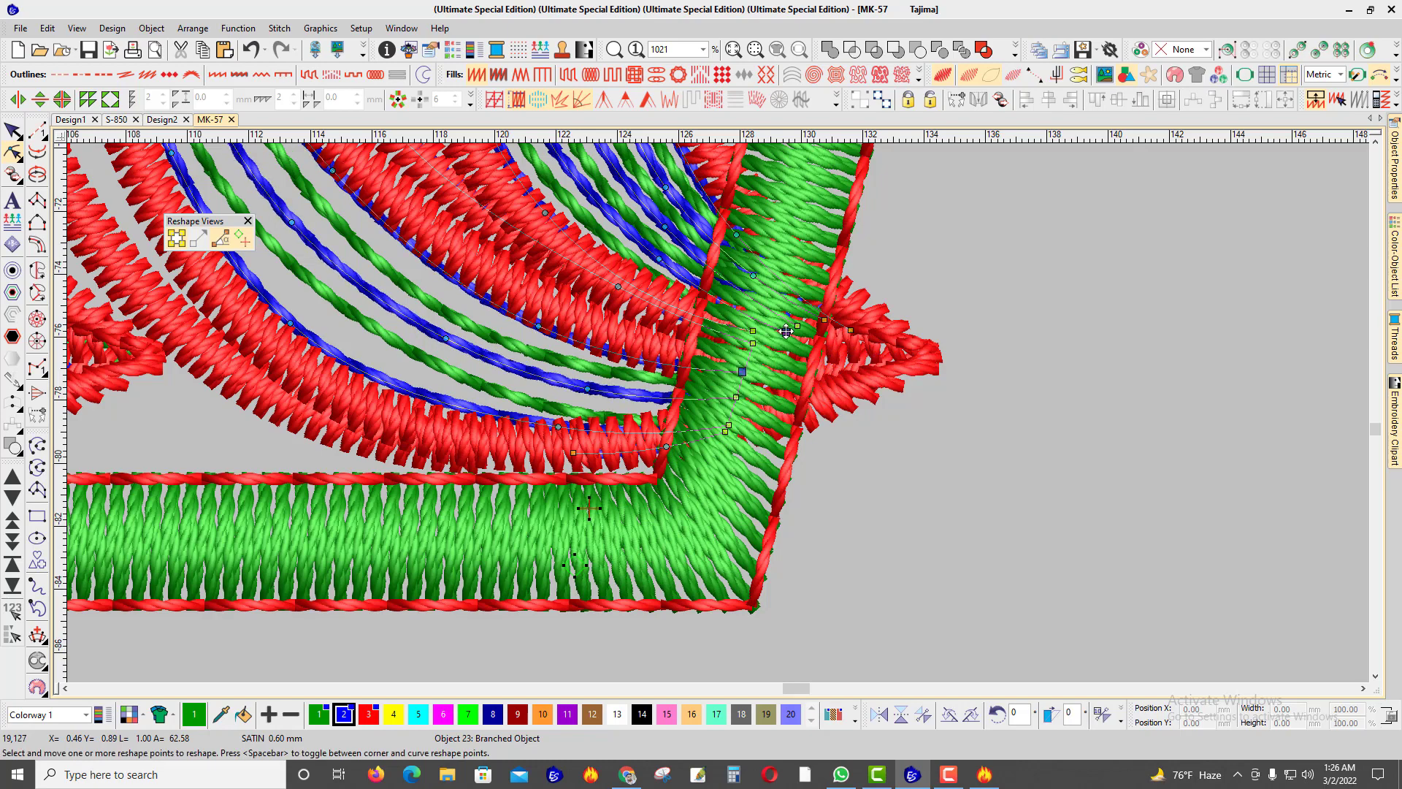
drag(796, 325, 782, 280)
click(770, 291)
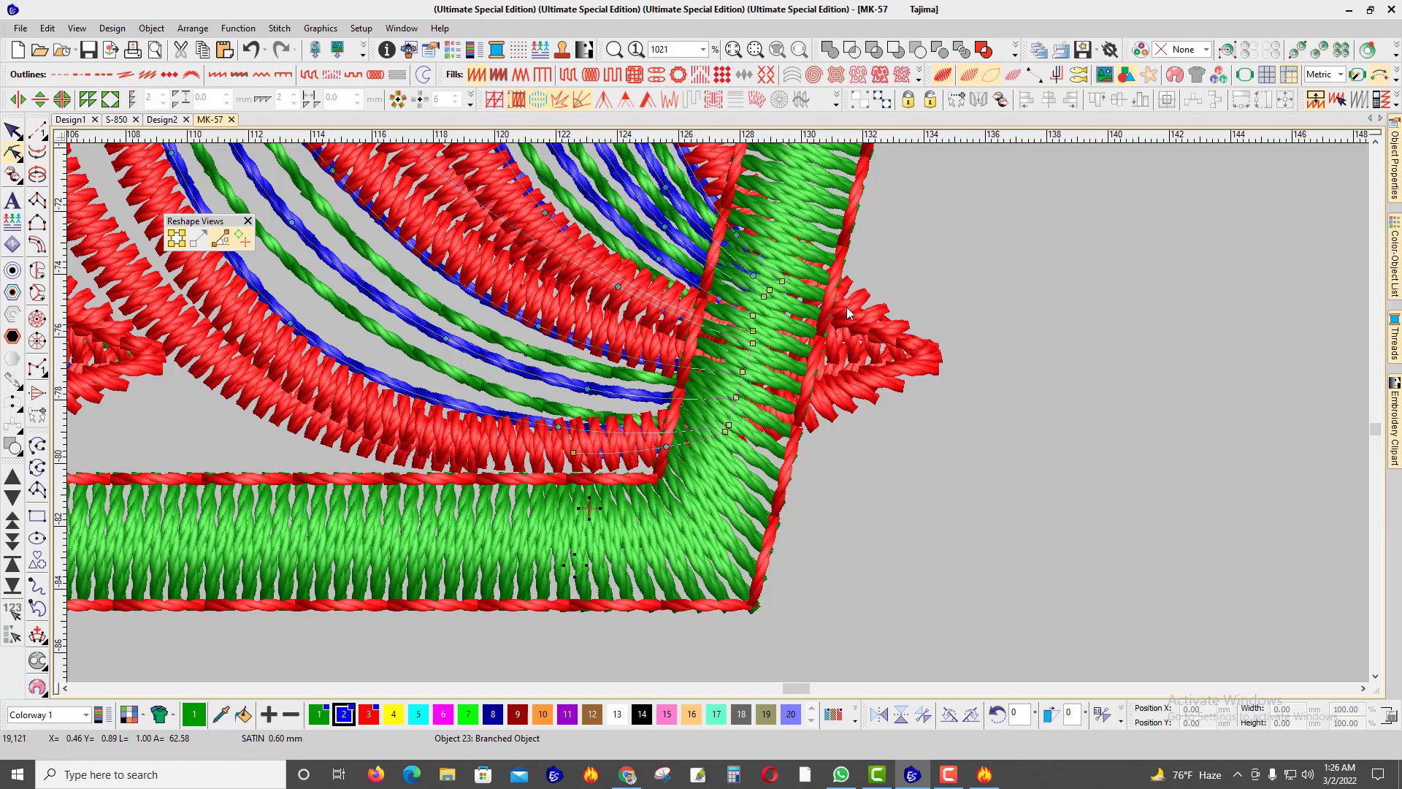
Step: Reshape the rightmost motif's red branched object, removing its protruding tip points so it ends inside the slanted side border
click(845, 347)
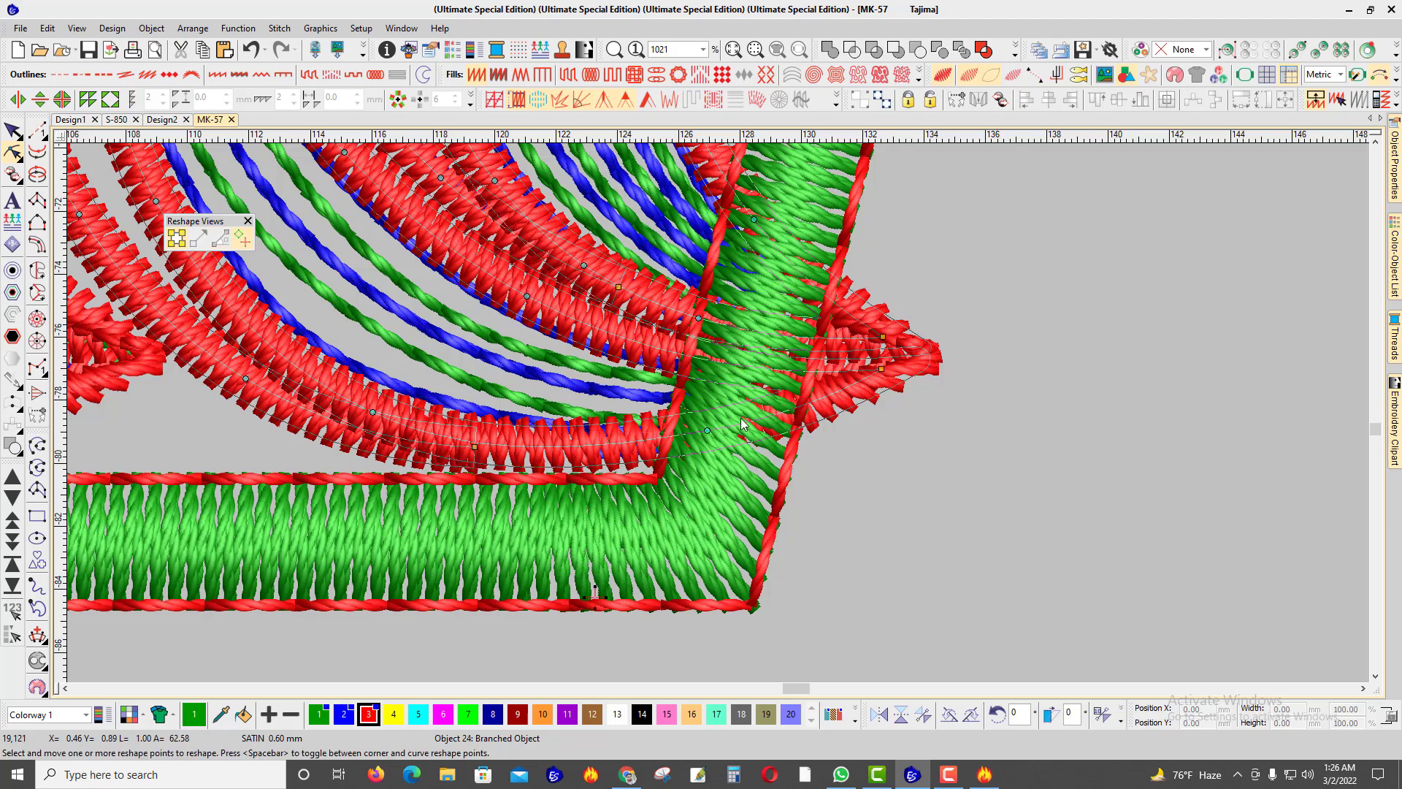
click(717, 428)
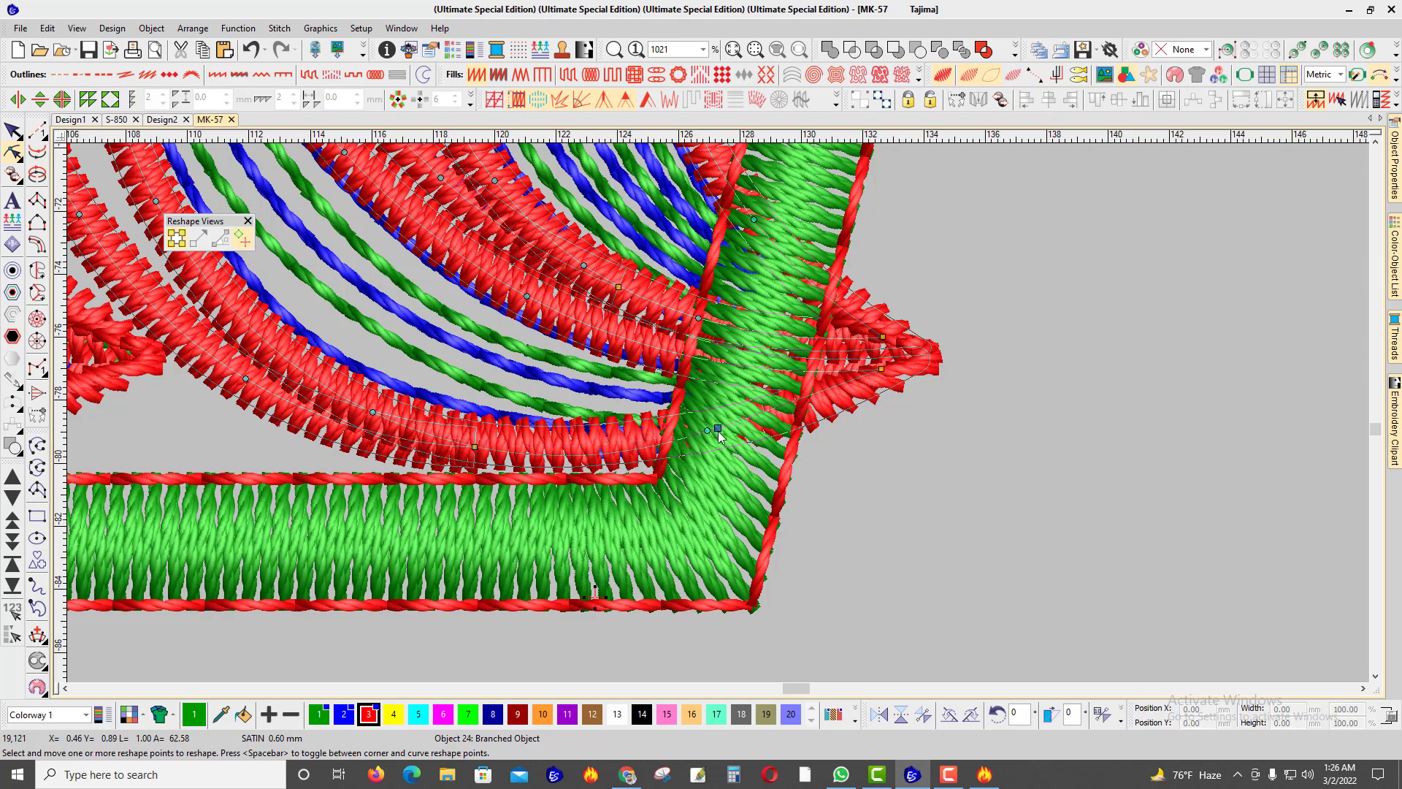
click(580, 445)
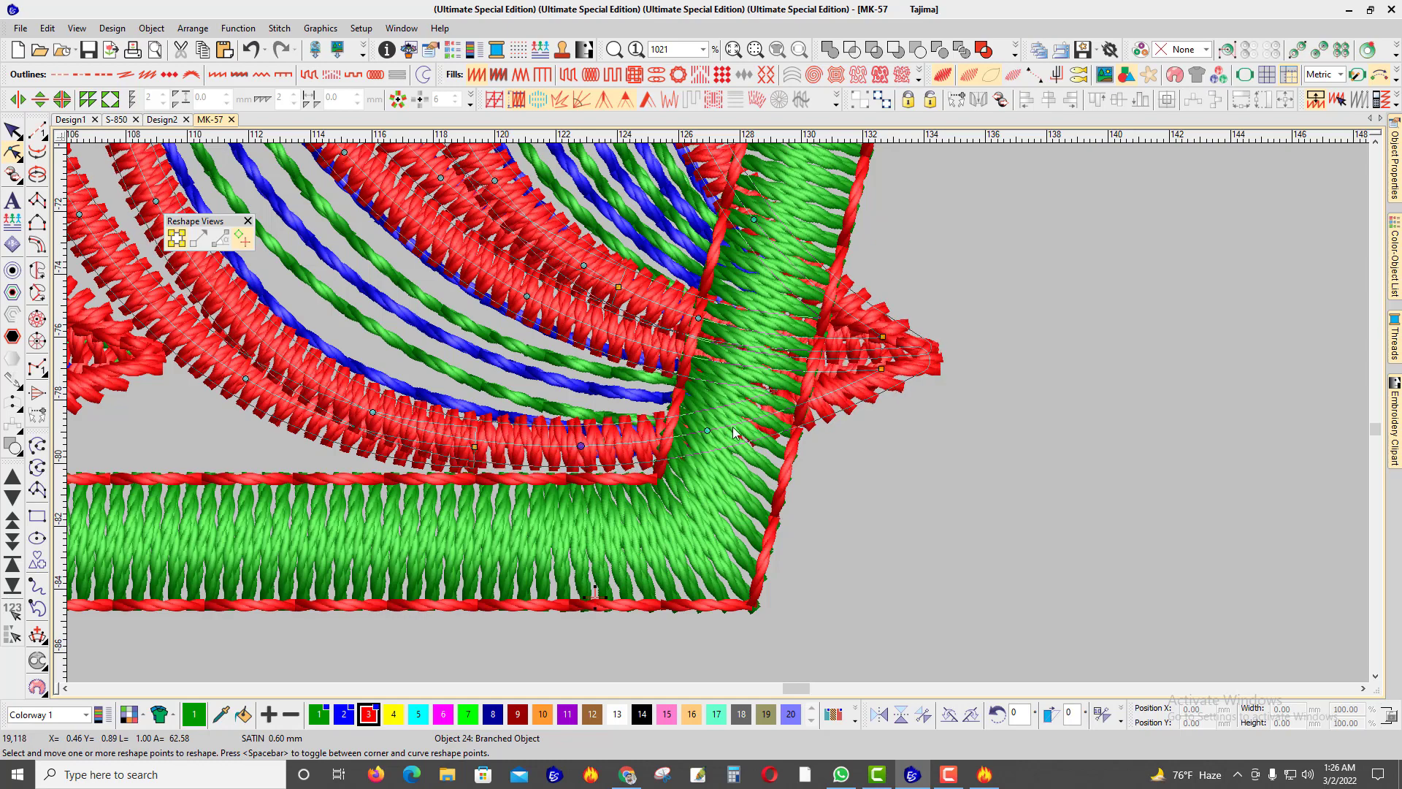
click(738, 365)
drag(918, 412, 866, 362)
key(Delete)
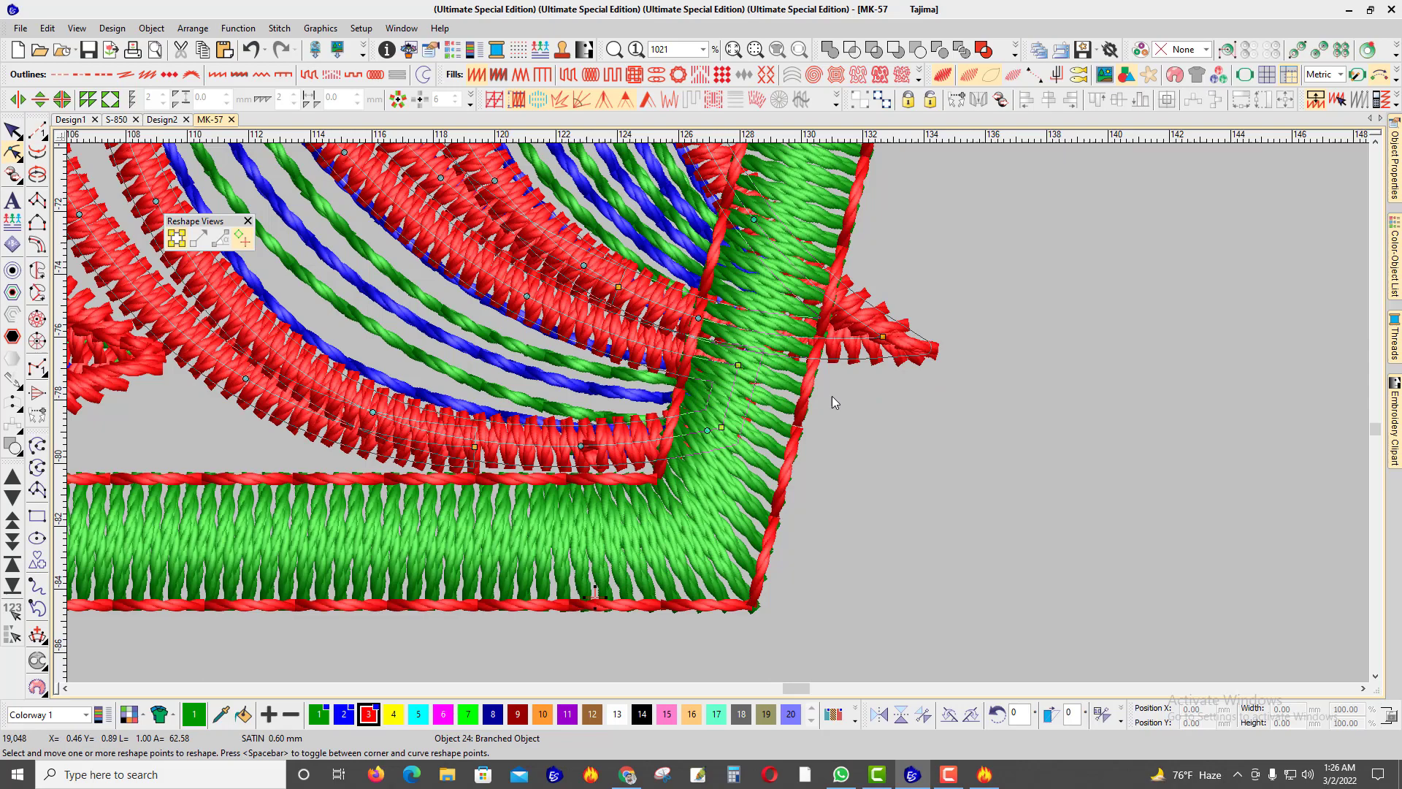
click(756, 333)
click(883, 337)
key(Delete)
scroll(722, 380, down, 4)
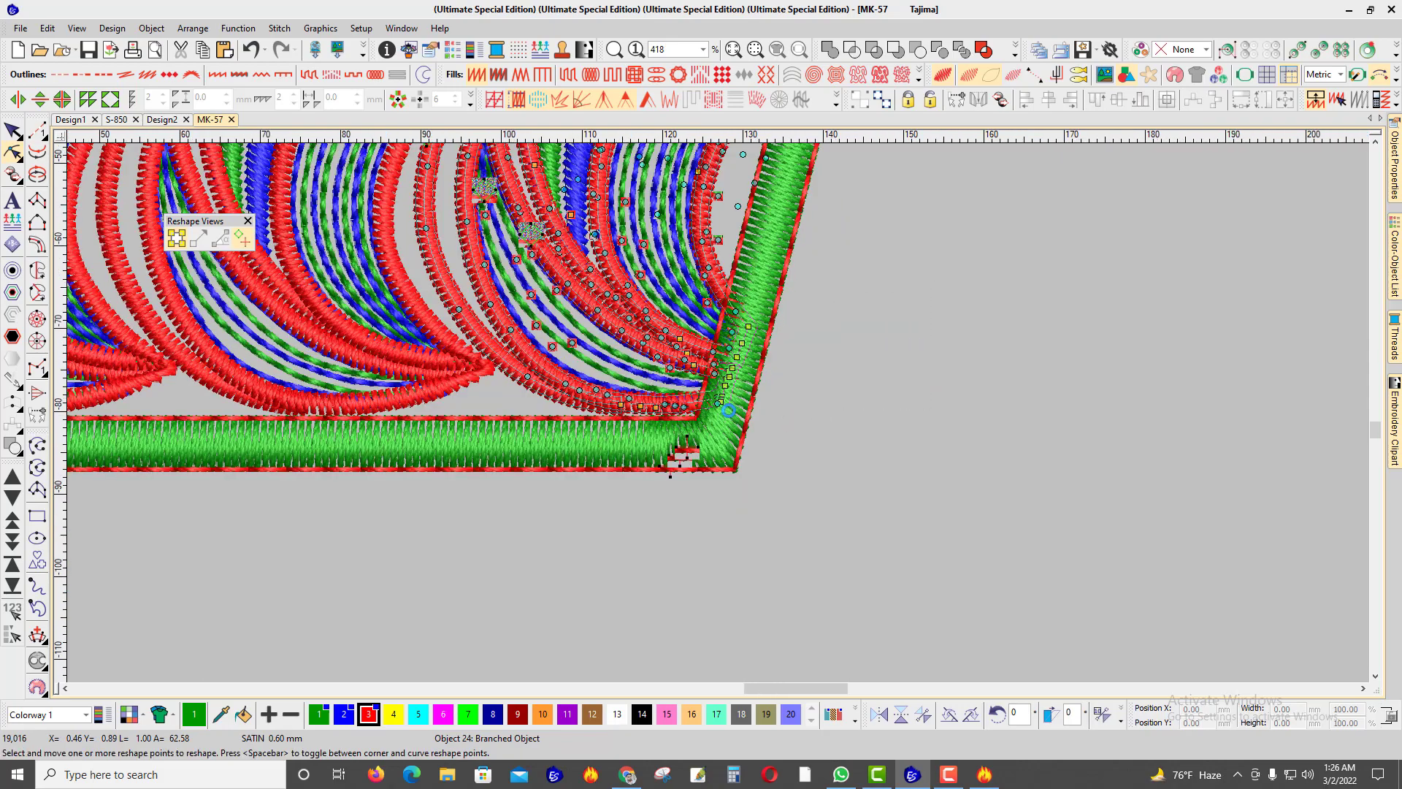
key(Escape)
Step: Examine the whole trimmed border against the background artwork
scroll(766, 423, down, 5)
scroll(717, 416, up, 2)
scroll(717, 416, up, 2)
scroll(709, 402, down, 4)
key(d)
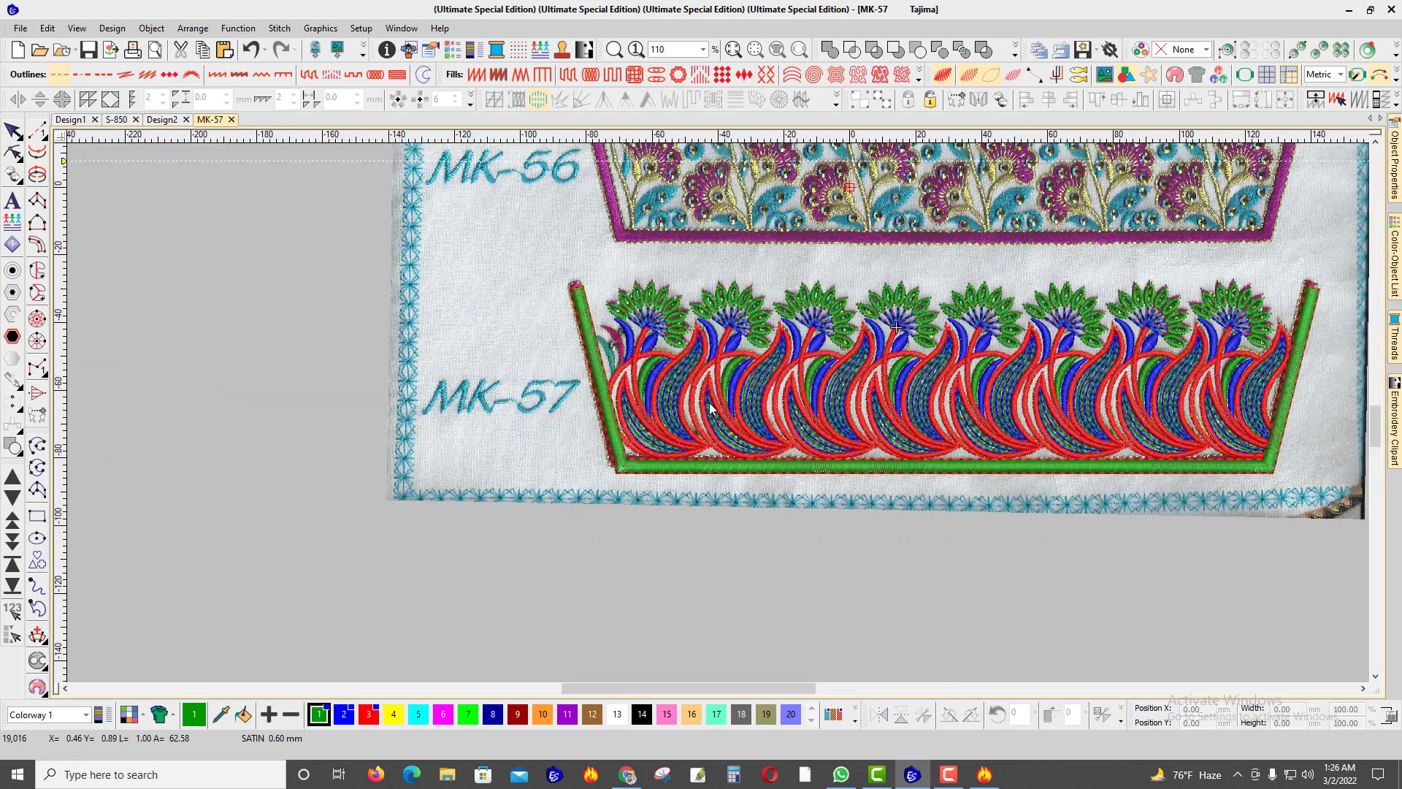
scroll(766, 390, down, 2)
scroll(730, 405, up, 4)
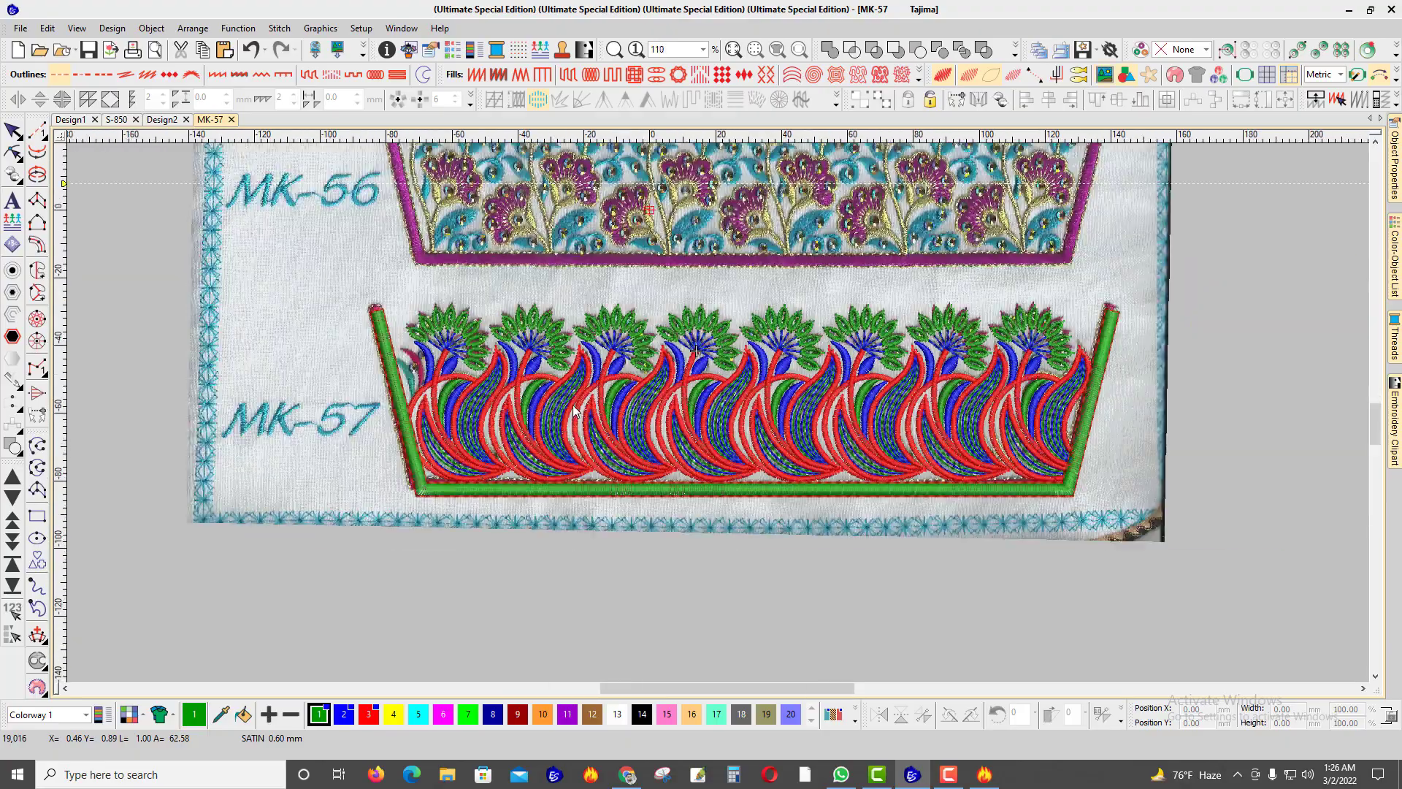
scroll(706, 420, down, 3)
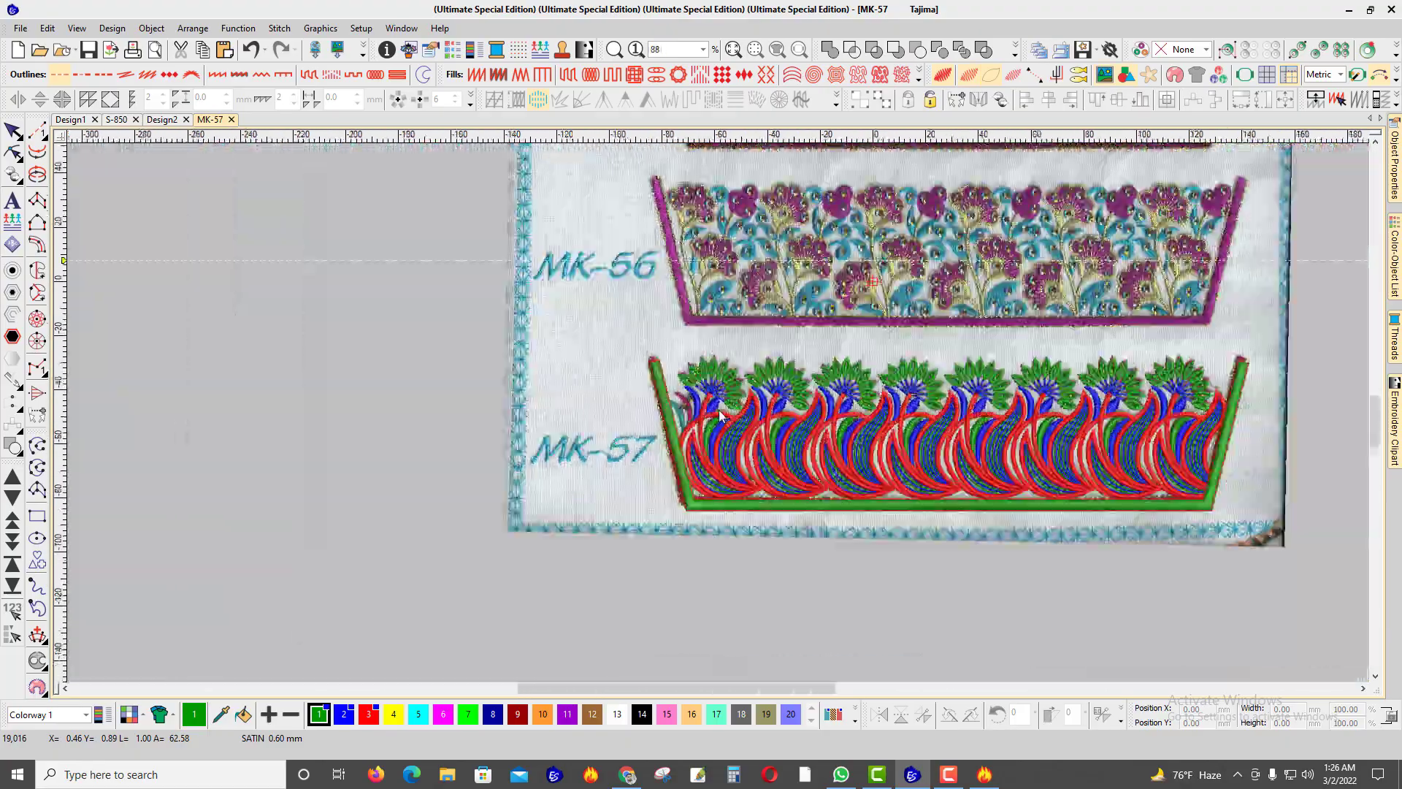
scroll(723, 471, up, 1)
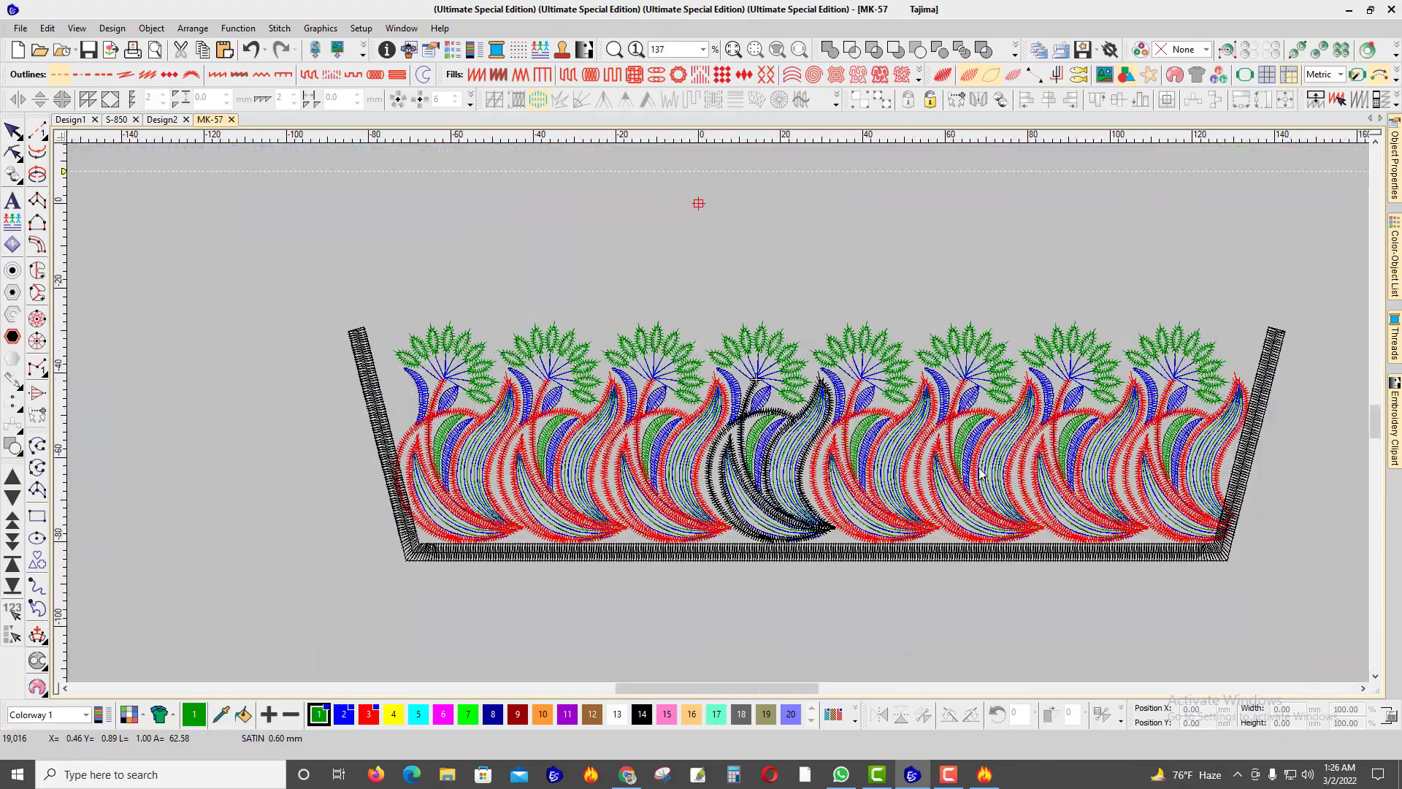
Step: Select the entire design and ungroup the motifs into their separate colour parts
key(Home)
key(Page_Down)
double_click(1199, 360)
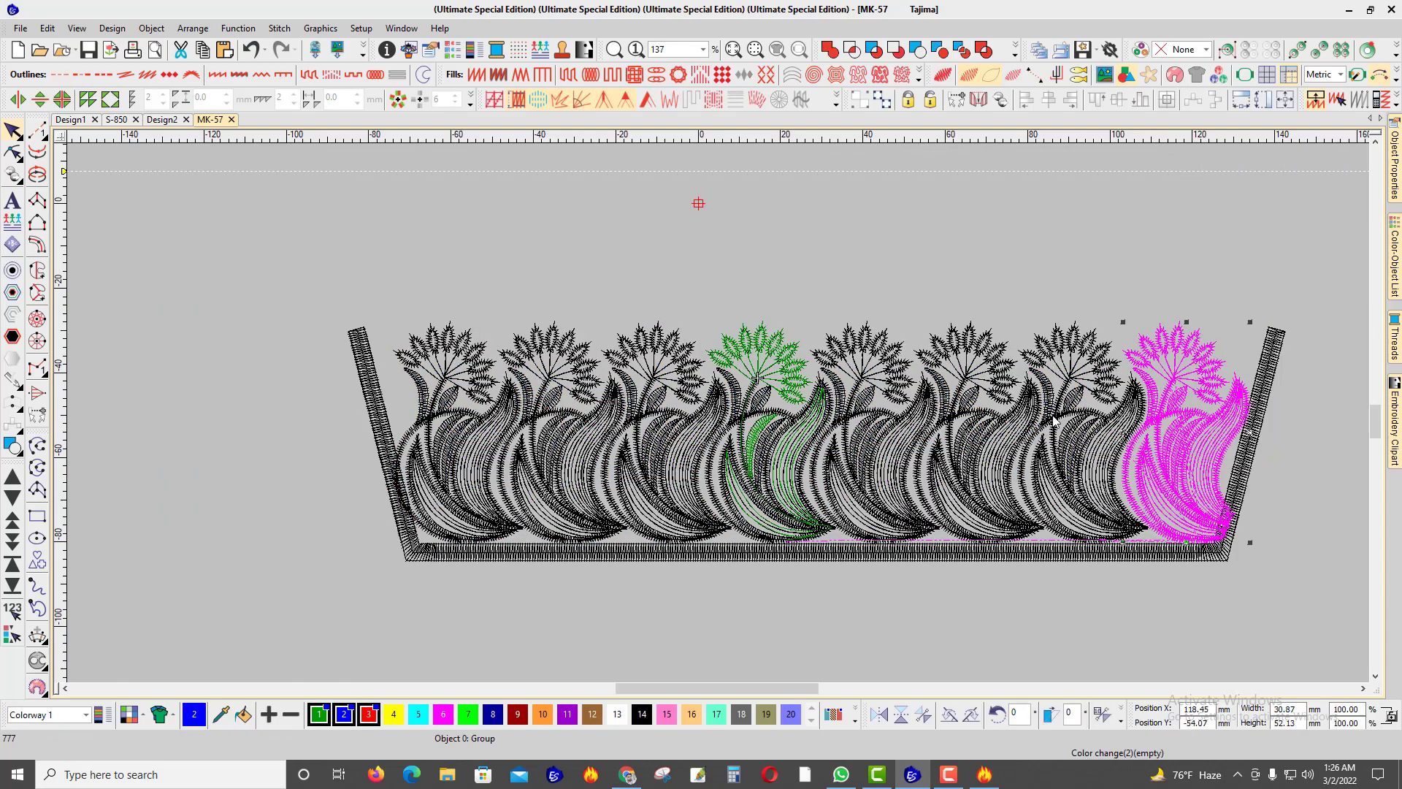
click(927, 288)
key(ctrl+a)
click(883, 107)
click(921, 292)
scroll(922, 314, down, 2)
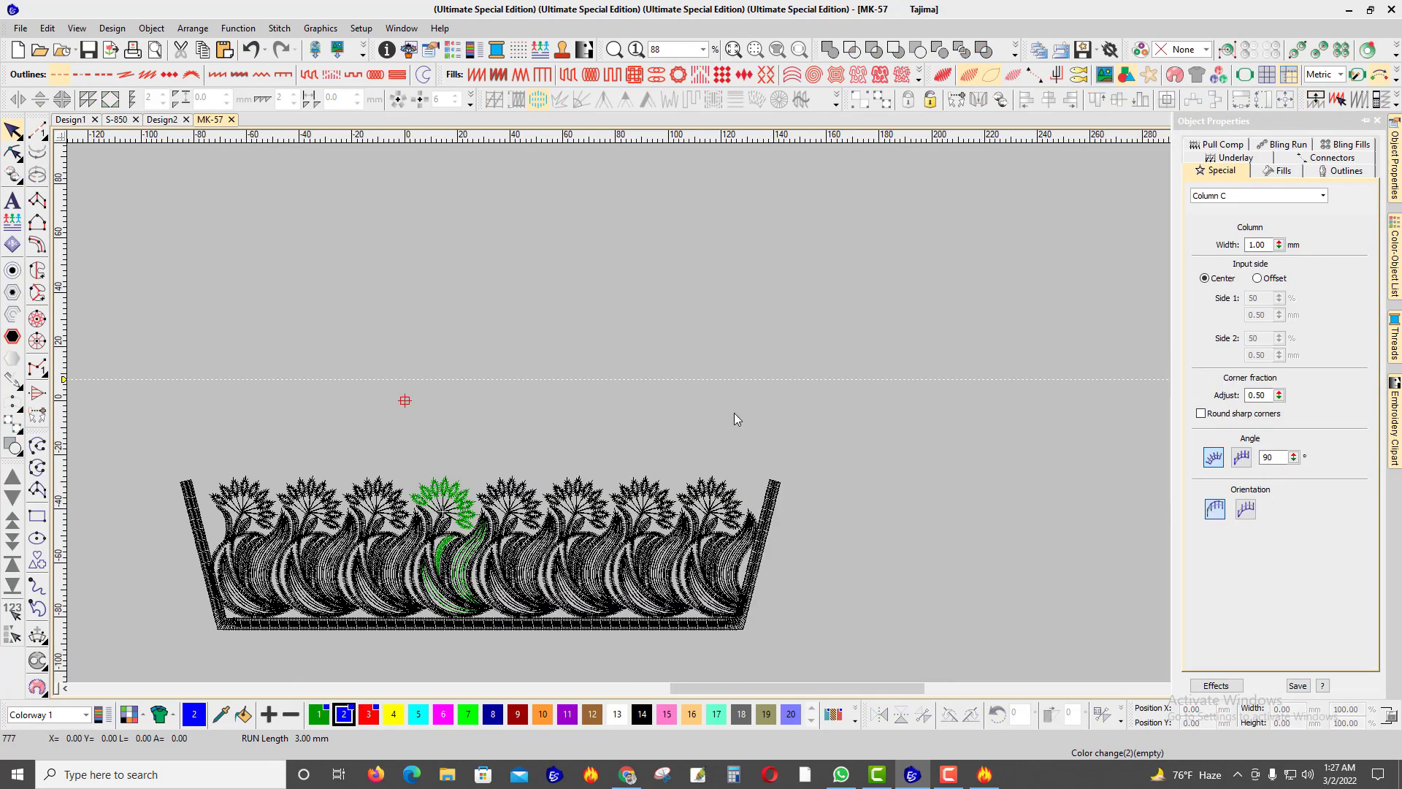
scroll(734, 413, up, 1)
scroll(655, 492, down, 1)
scroll(648, 529, up, 2)
Step: Resequence the green groups of all eight motifs one after another, from the rightmost motif to the leftmost
click(825, 361)
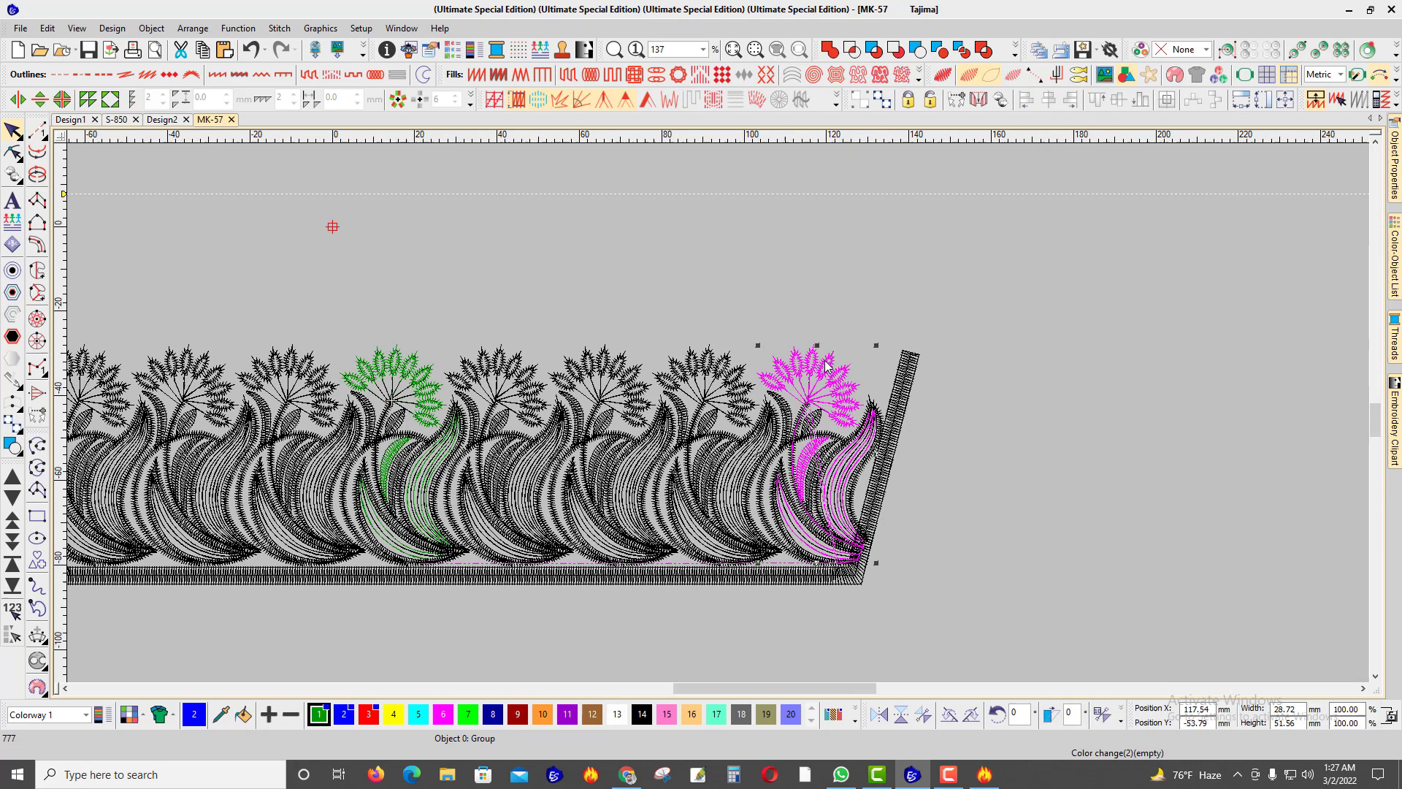
click(719, 384)
click(560, 389)
click(497, 384)
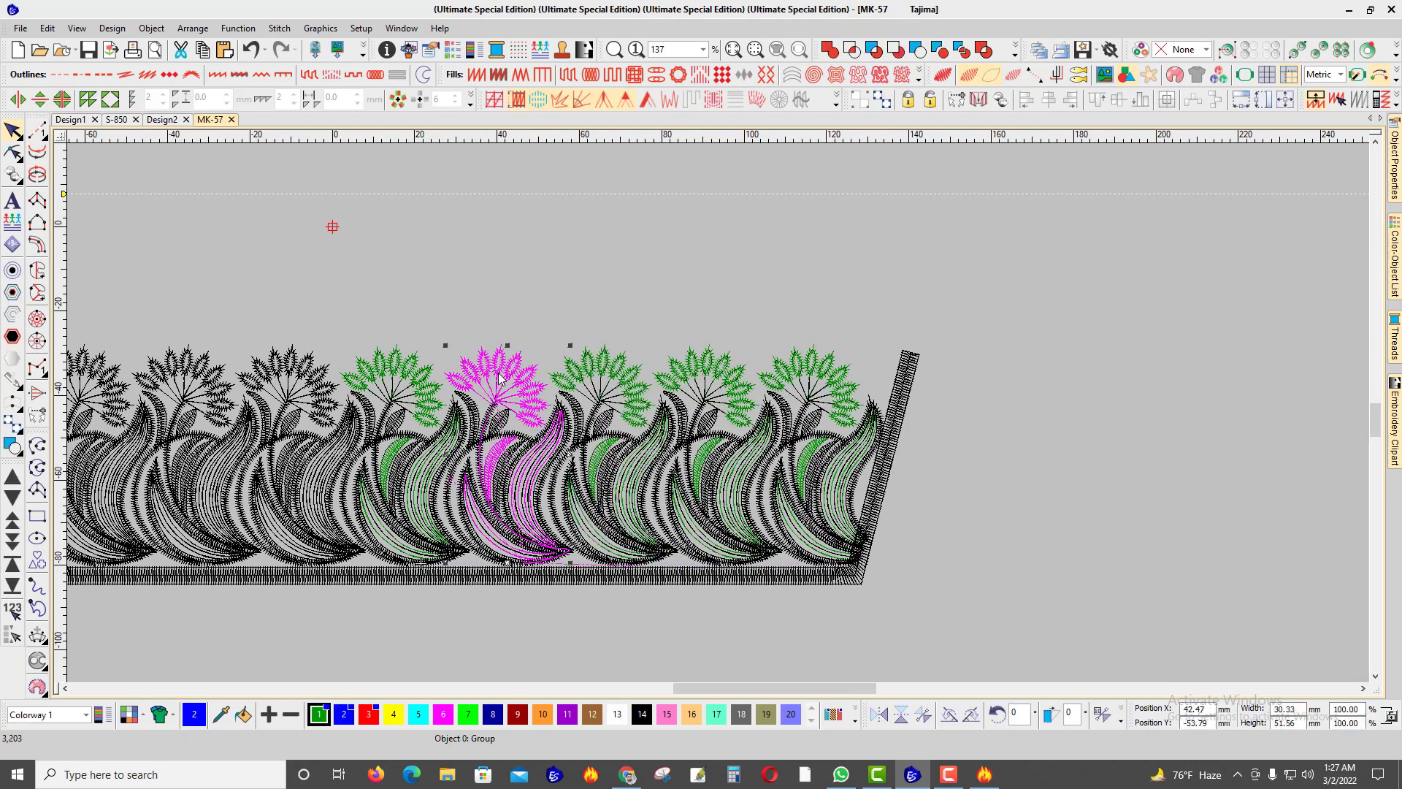
click(394, 376)
click(280, 371)
scroll(730, 409, down, 3)
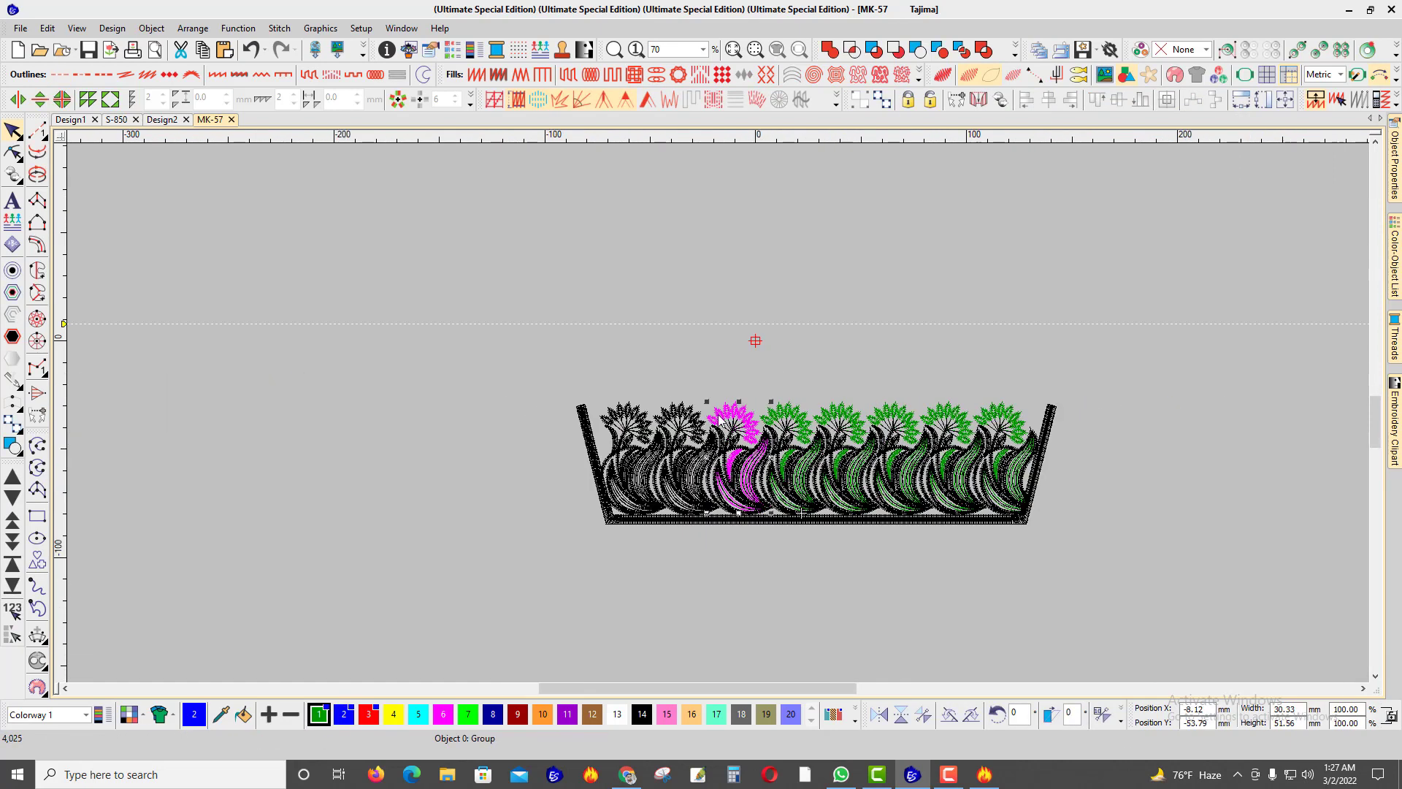
scroll(820, 344, up, 2)
click(774, 362)
click(688, 354)
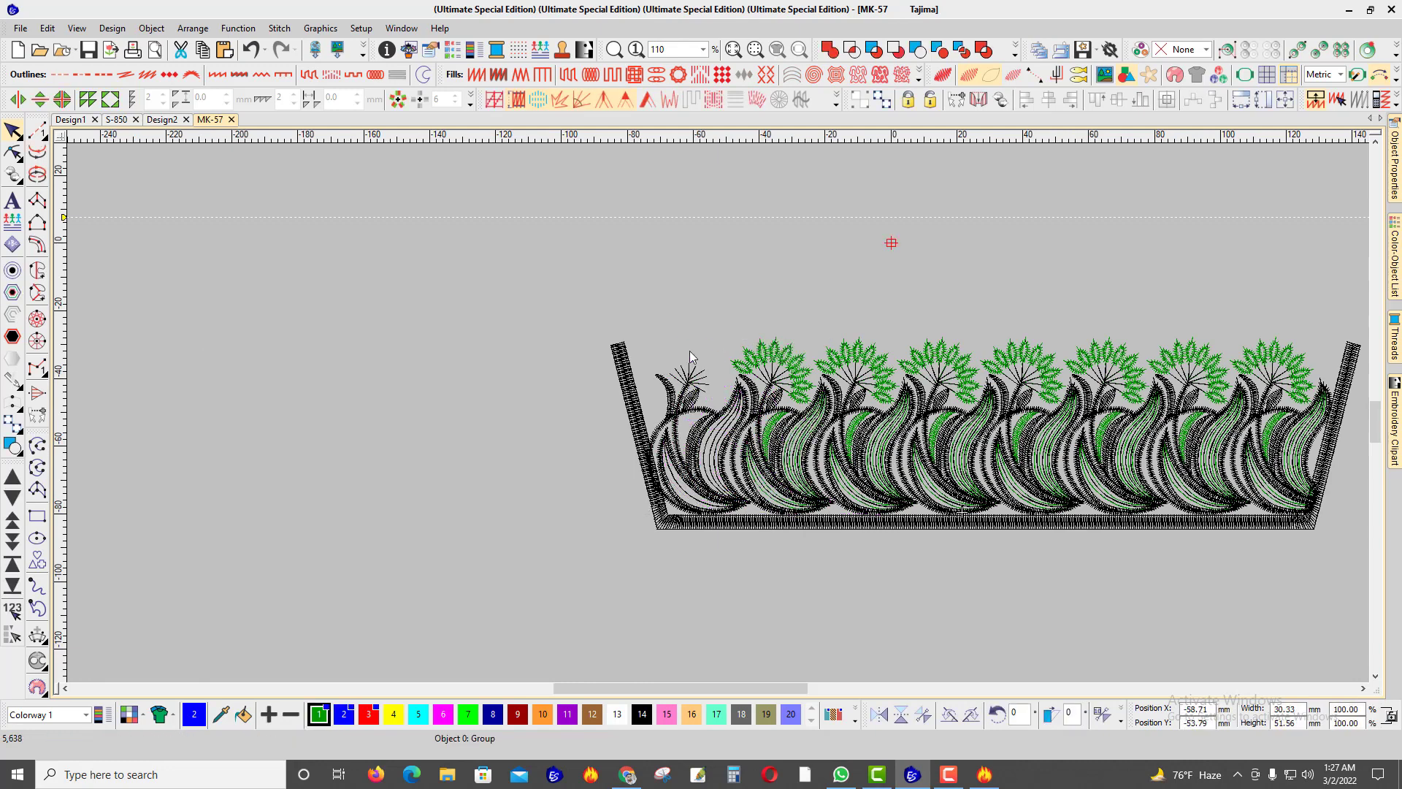
Step: Resequence the blue branched objects of all eight motifs after the green ones, from the leftmost motif to the rightmost
click(671, 406)
click(756, 392)
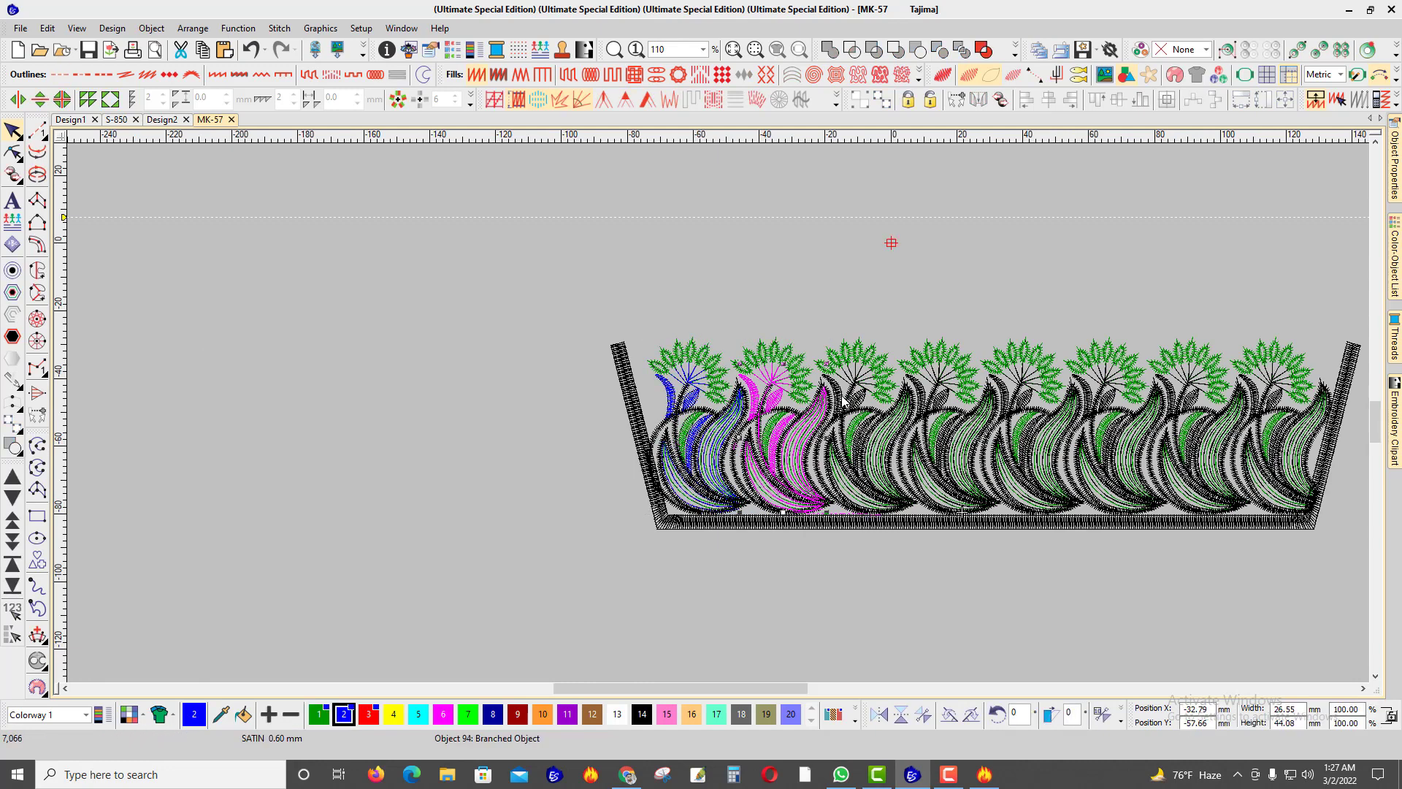
click(834, 400)
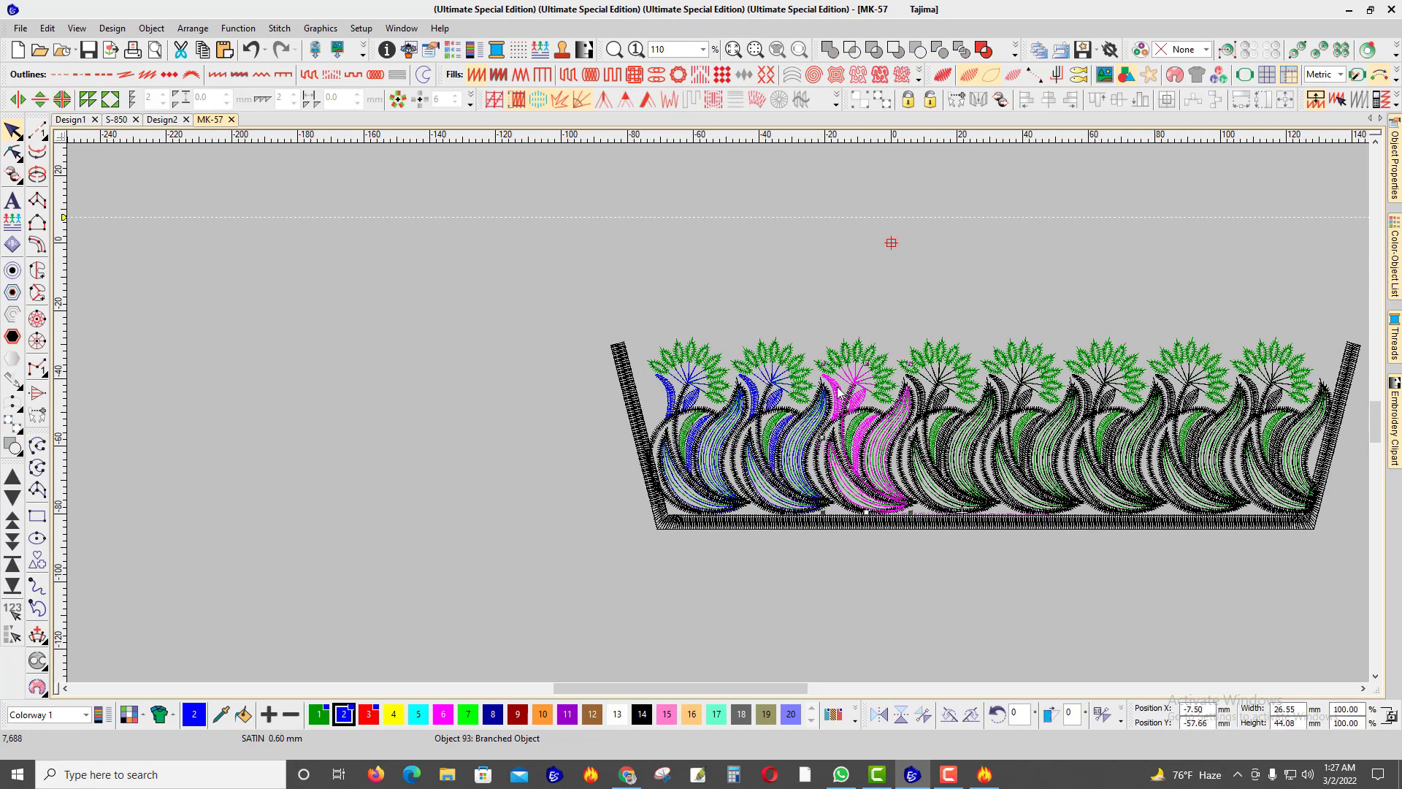
click(928, 400)
click(1008, 394)
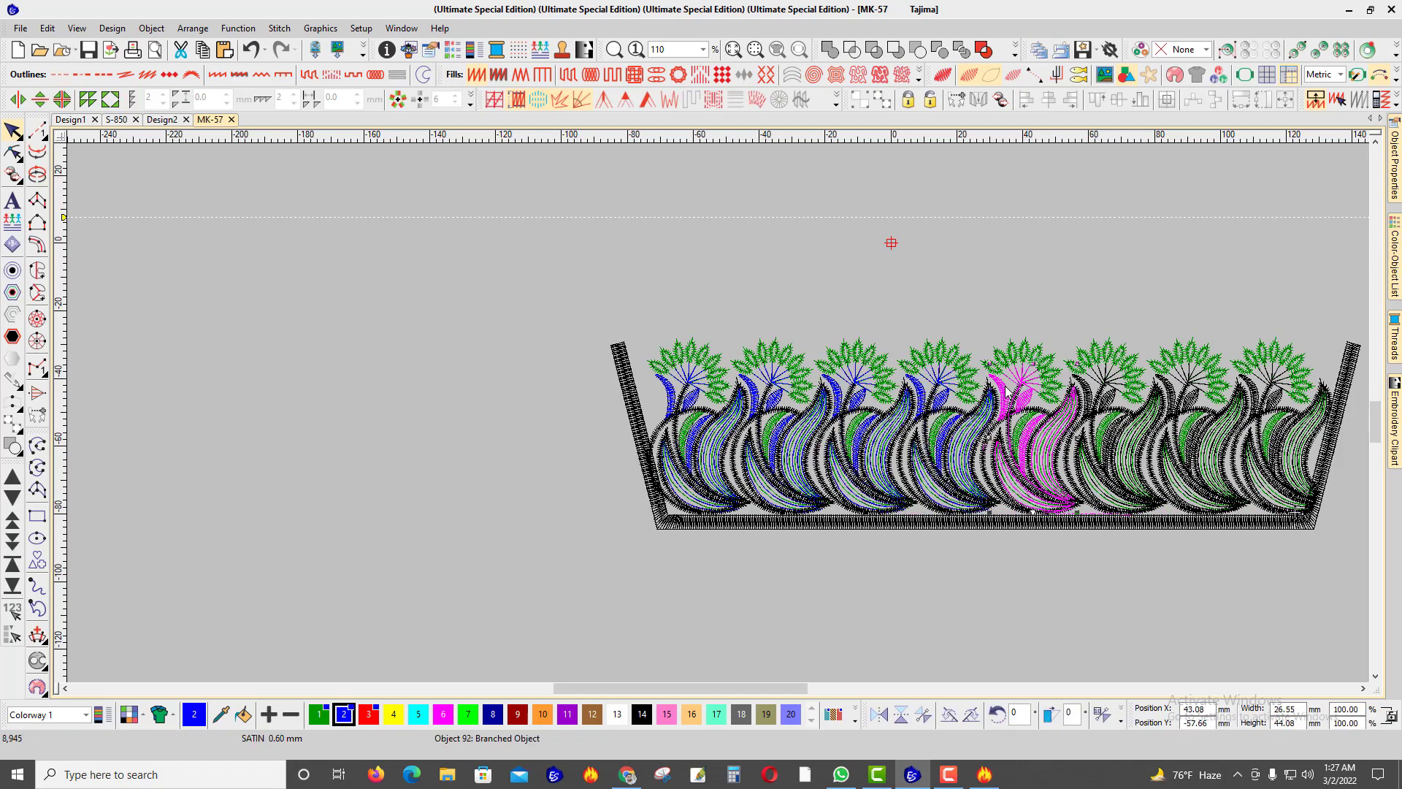
click(1089, 396)
scroll(1088, 396, down, 2)
scroll(803, 400, up, 4)
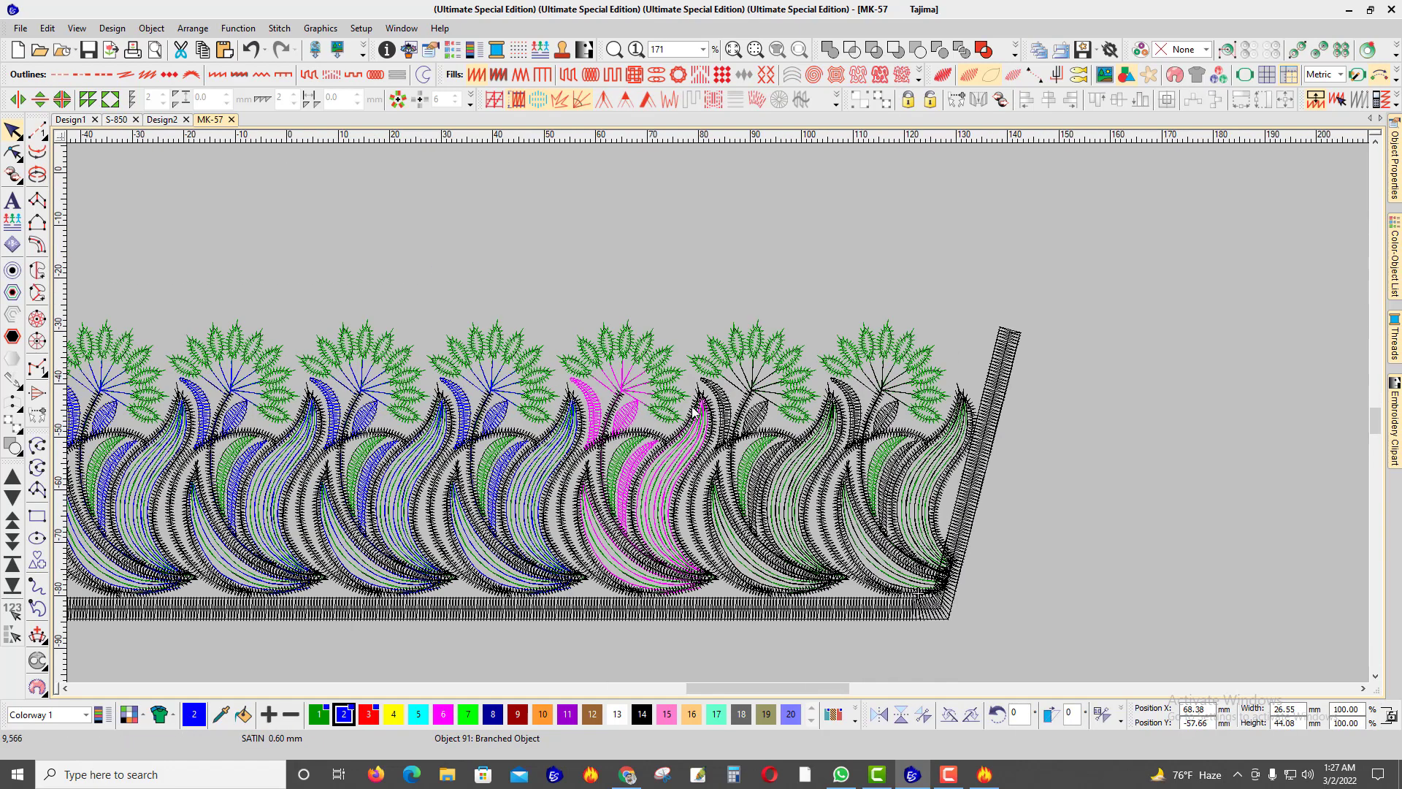
click(706, 412)
key(Tab)
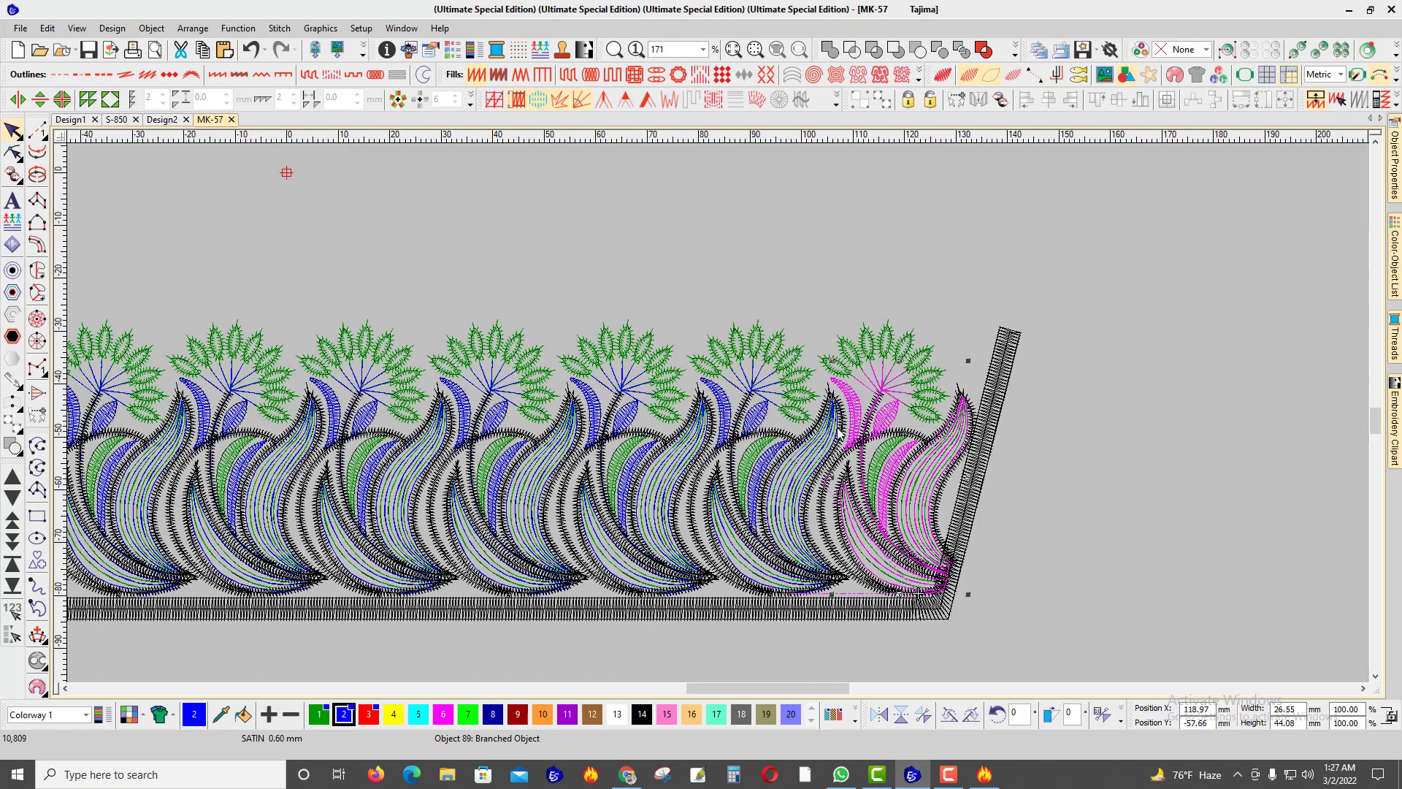
key(Tab)
Step: Select the eight red branched objects from right to left plus the frame border, and place them last in the stitching sequence
ctrl+click(789, 439)
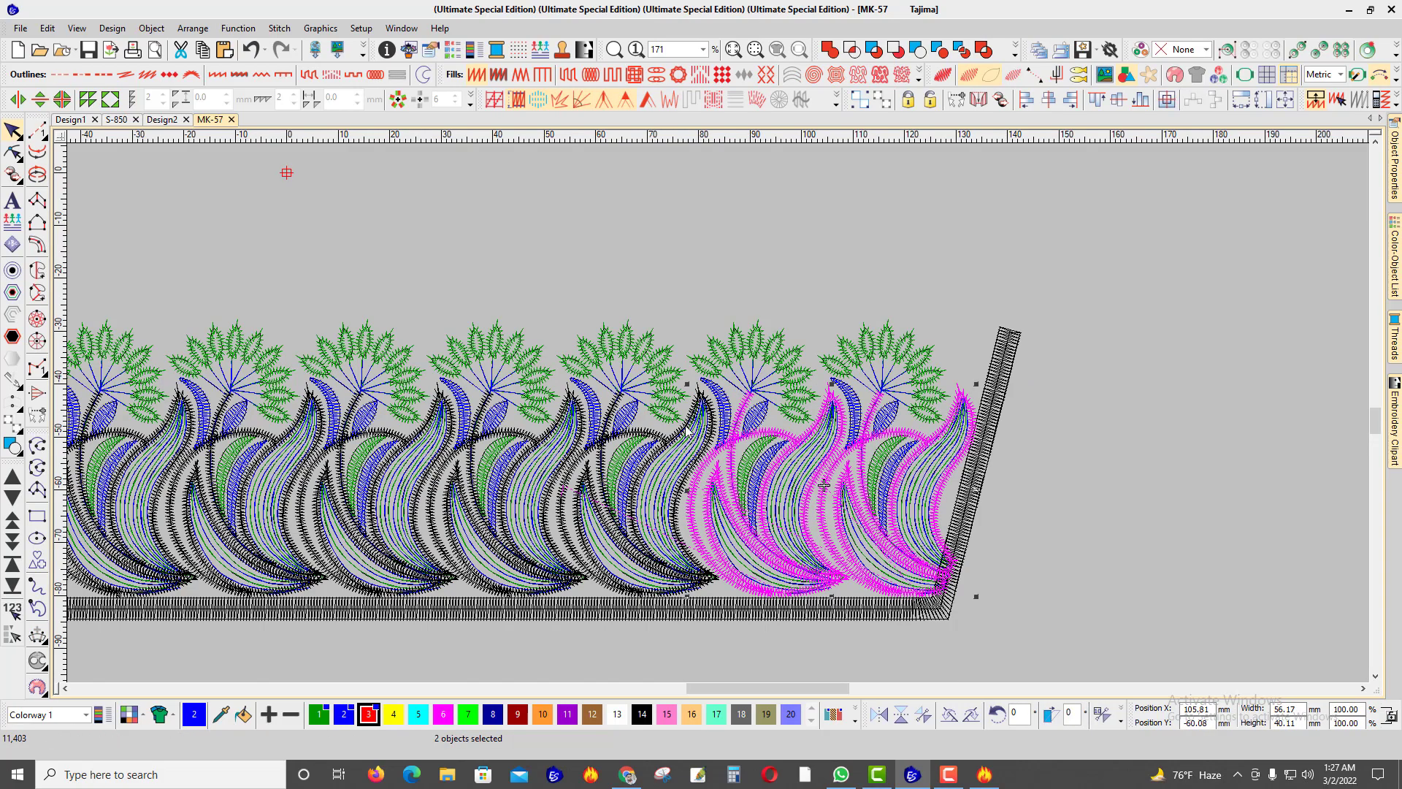
ctrl+click(653, 437)
ctrl+click(562, 431)
scroll(465, 461, left, 3)
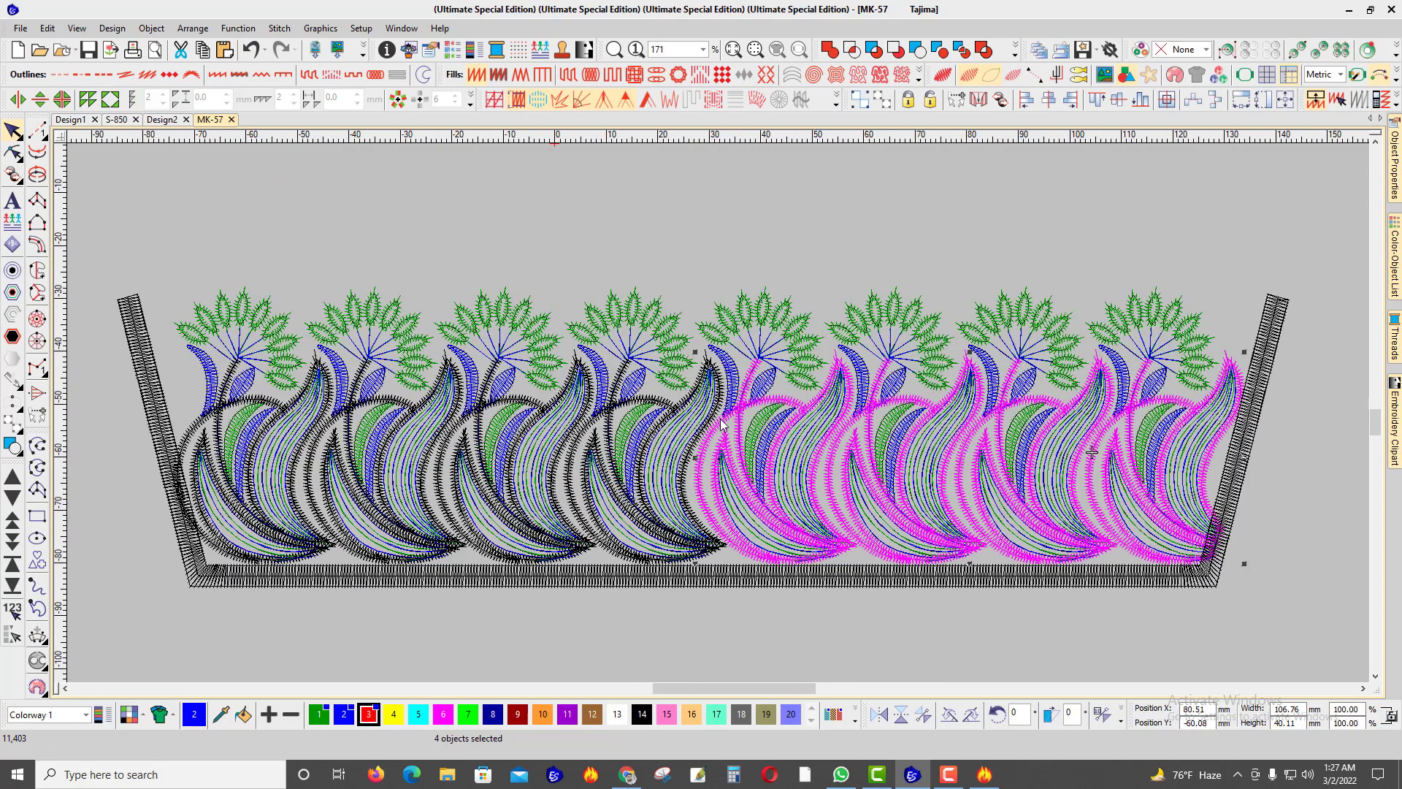
ctrl+click(692, 398)
ctrl+click(520, 404)
ctrl+click(436, 395)
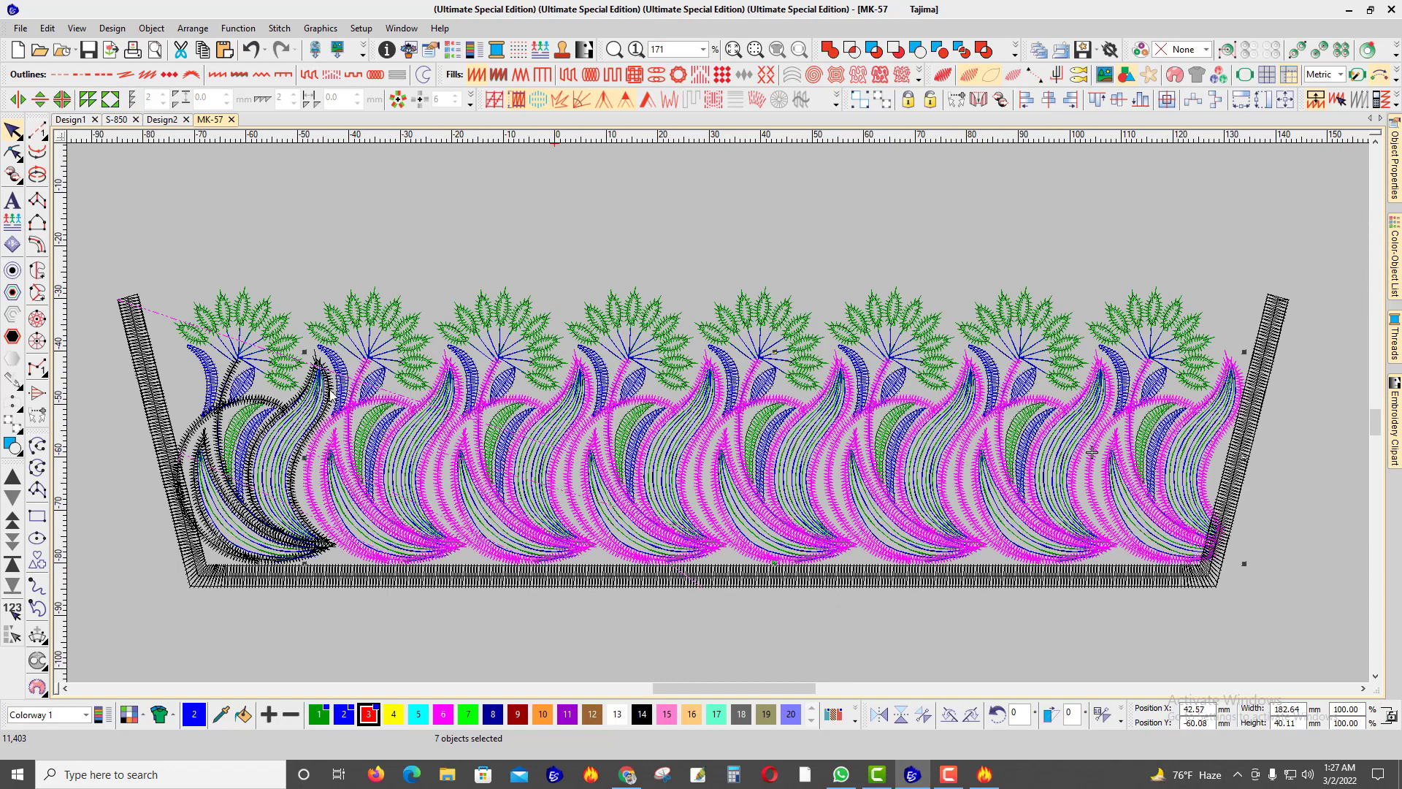
ctrl+click(326, 378)
ctrl+click(155, 363)
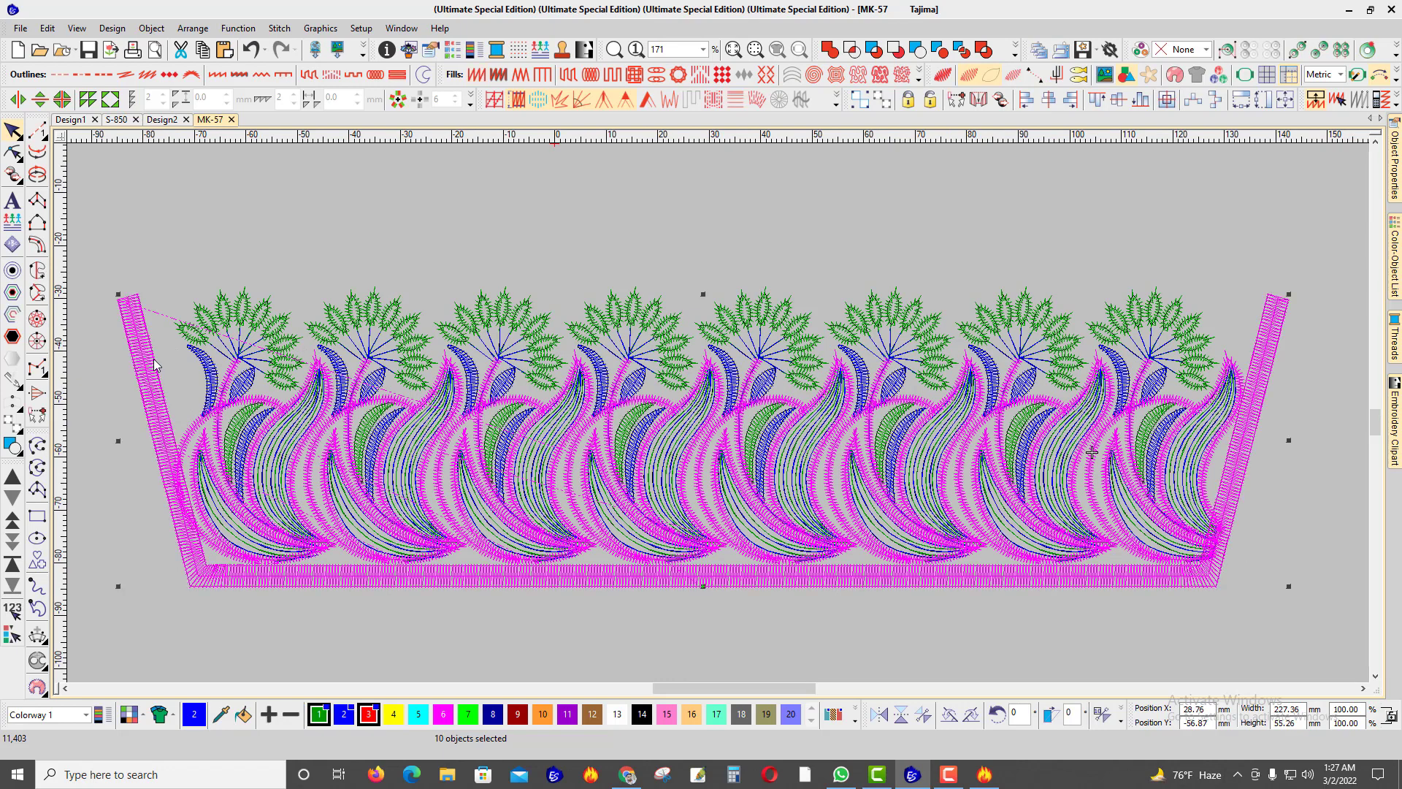
click(815, 279)
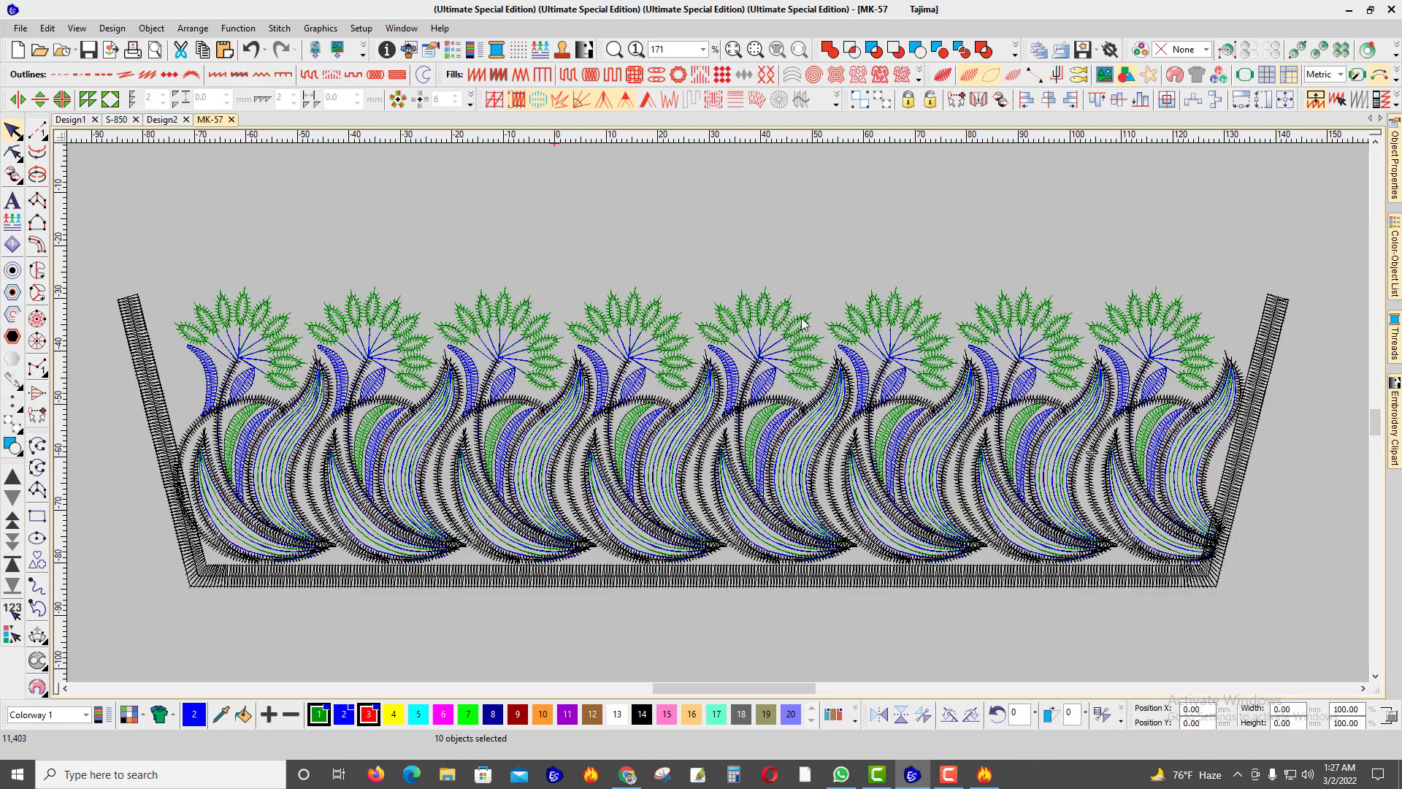
Step: Examine the resequenced border with and without the background artwork and check its stitching order
scroll(706, 391, down, 3)
key(d)
scroll(563, 469, up, 2)
key(s)
scroll(583, 439, up, 1)
scroll(712, 401, up, 1)
key(s)
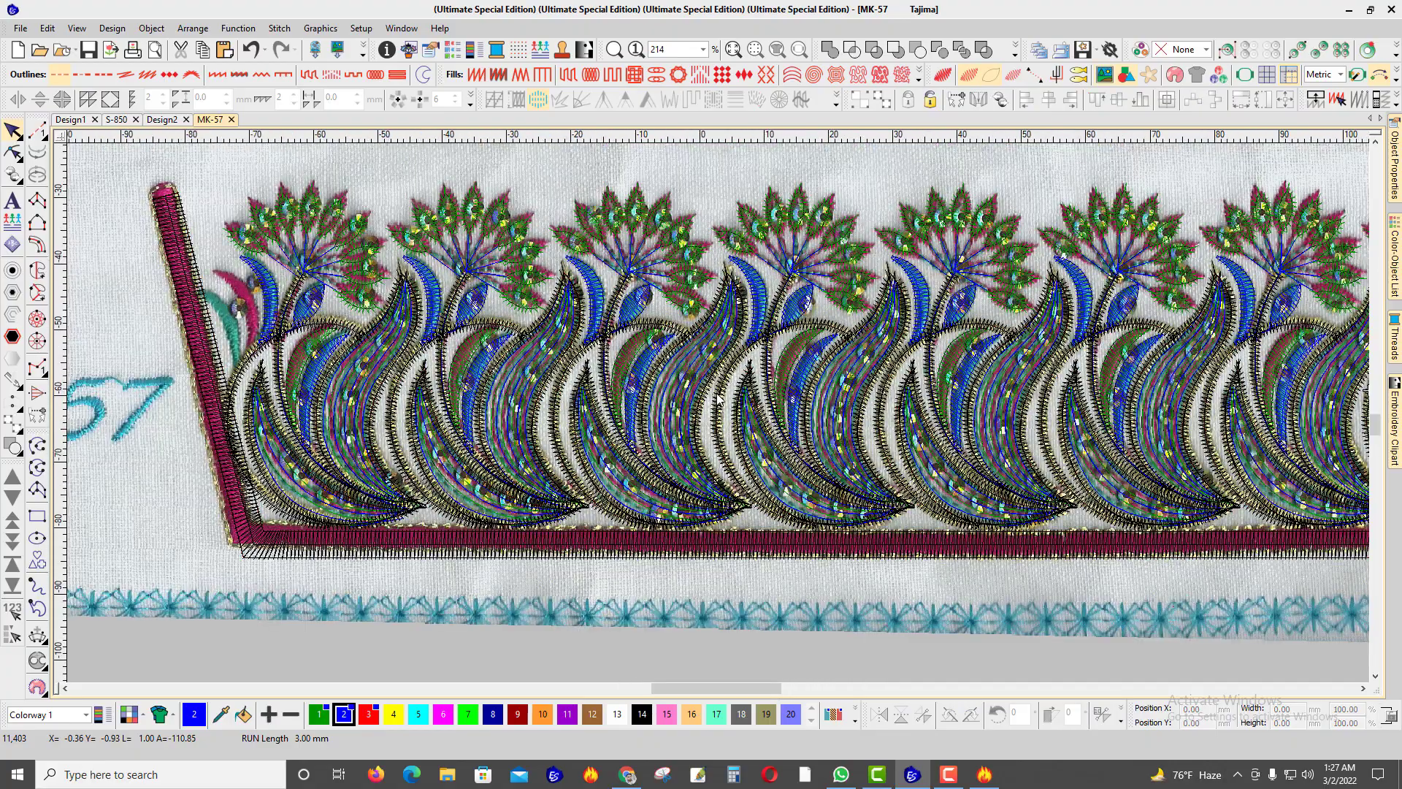
key(t)
key(d)
scroll(716, 409, down, 2)
scroll(717, 419, up, 1)
scroll(718, 418, down, 1)
scroll(717, 418, up, 1)
key(t)
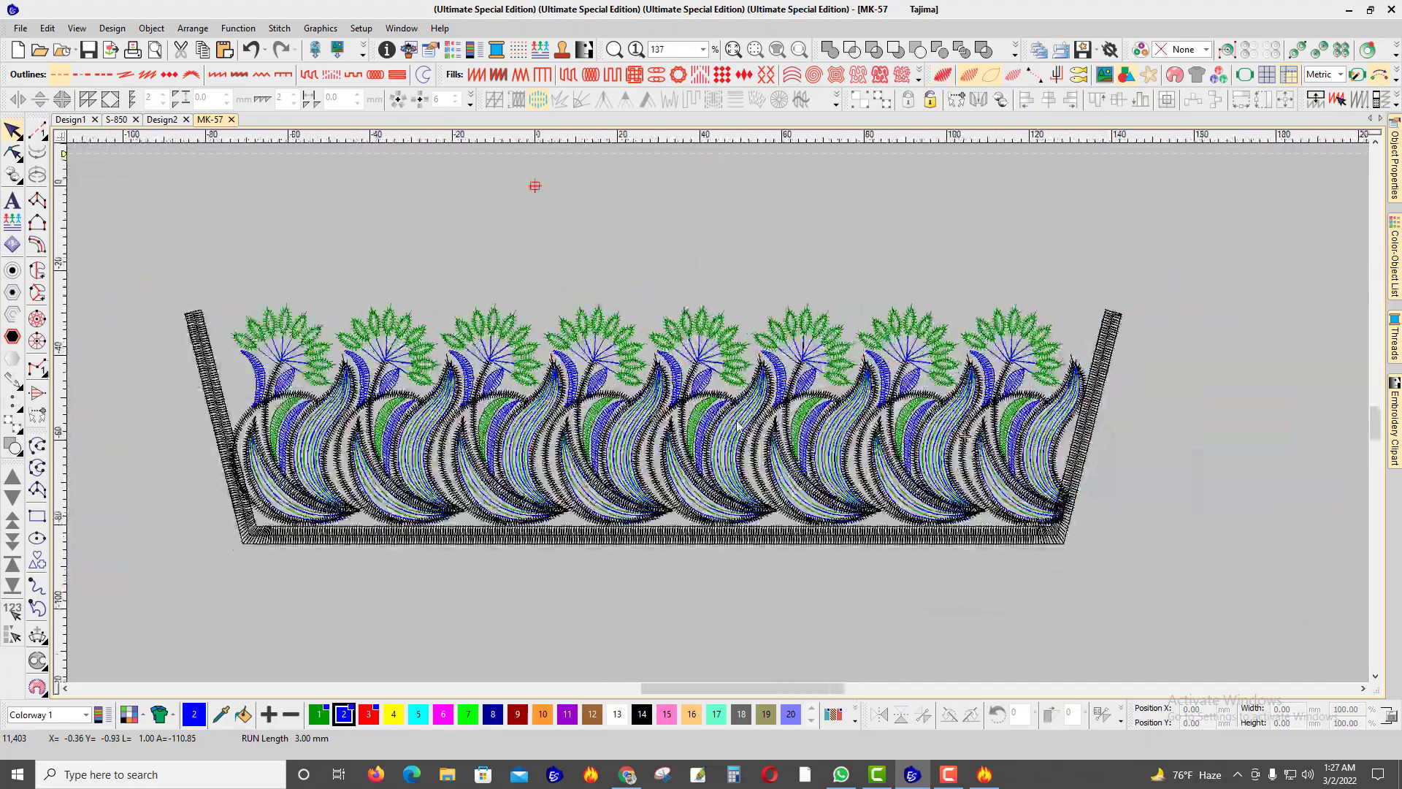
key(shift+r)
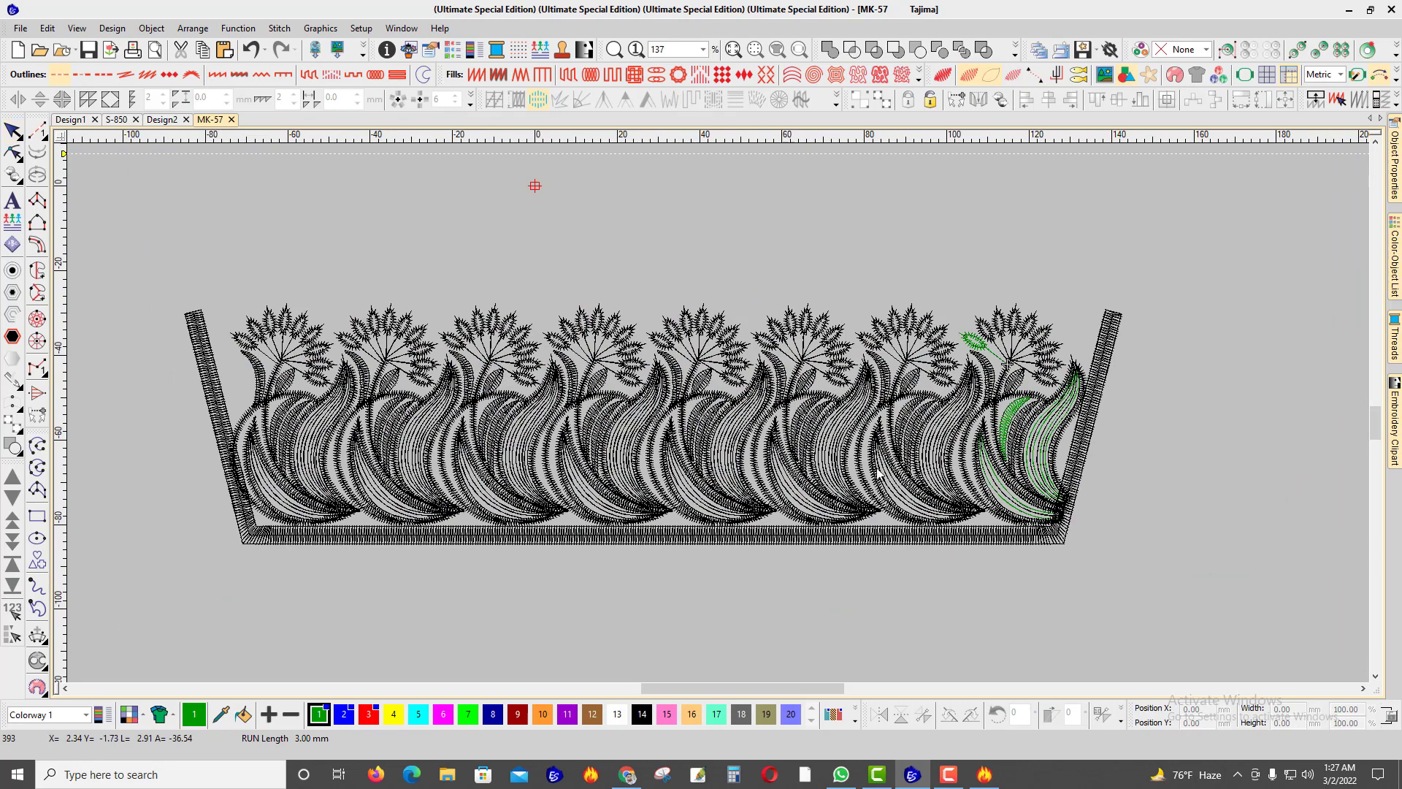
Step: Select all green motif objects and the green frame border in the Color-Object List and show only those
key(shift+l)
click(1144, 138)
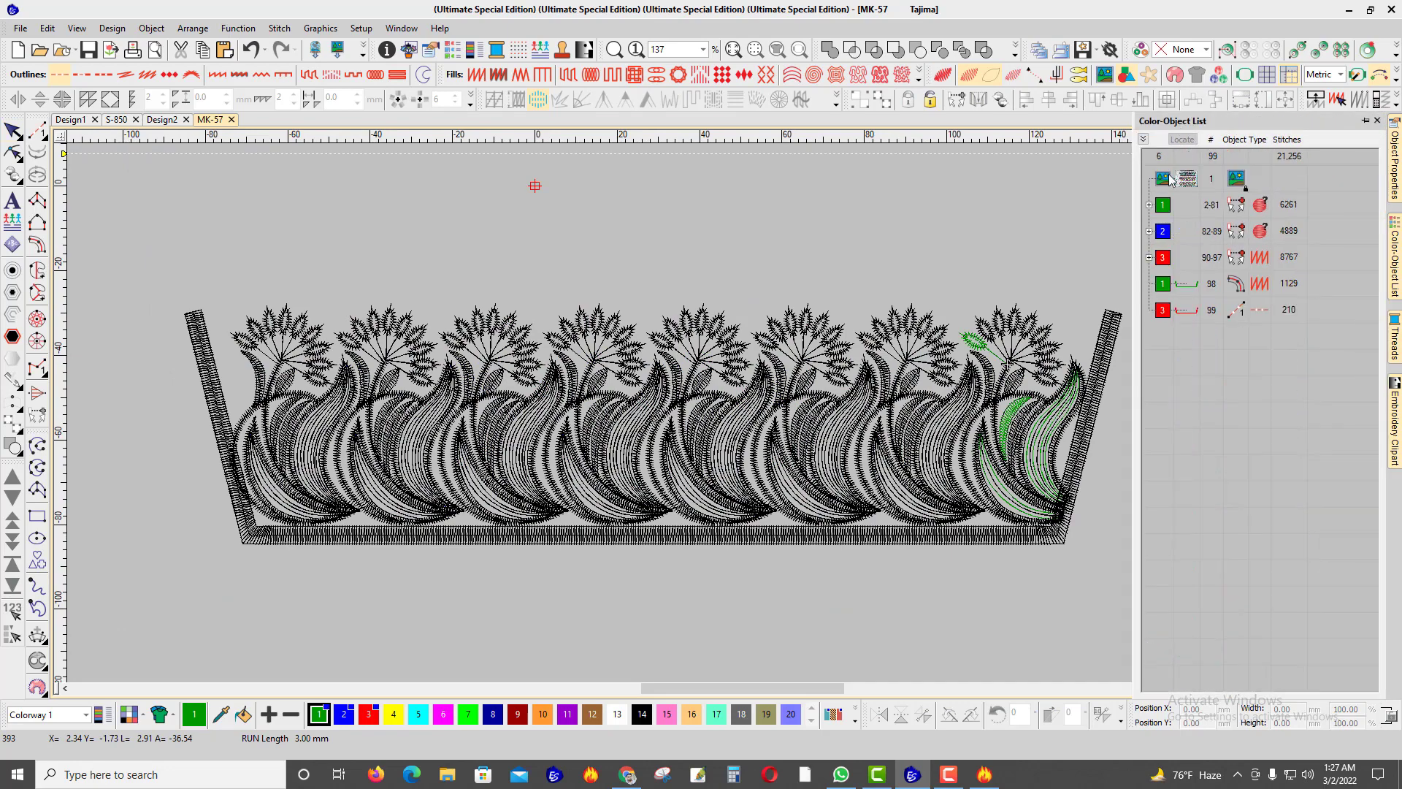
click(1162, 205)
ctrl+click(1093, 369)
key(shift+s)
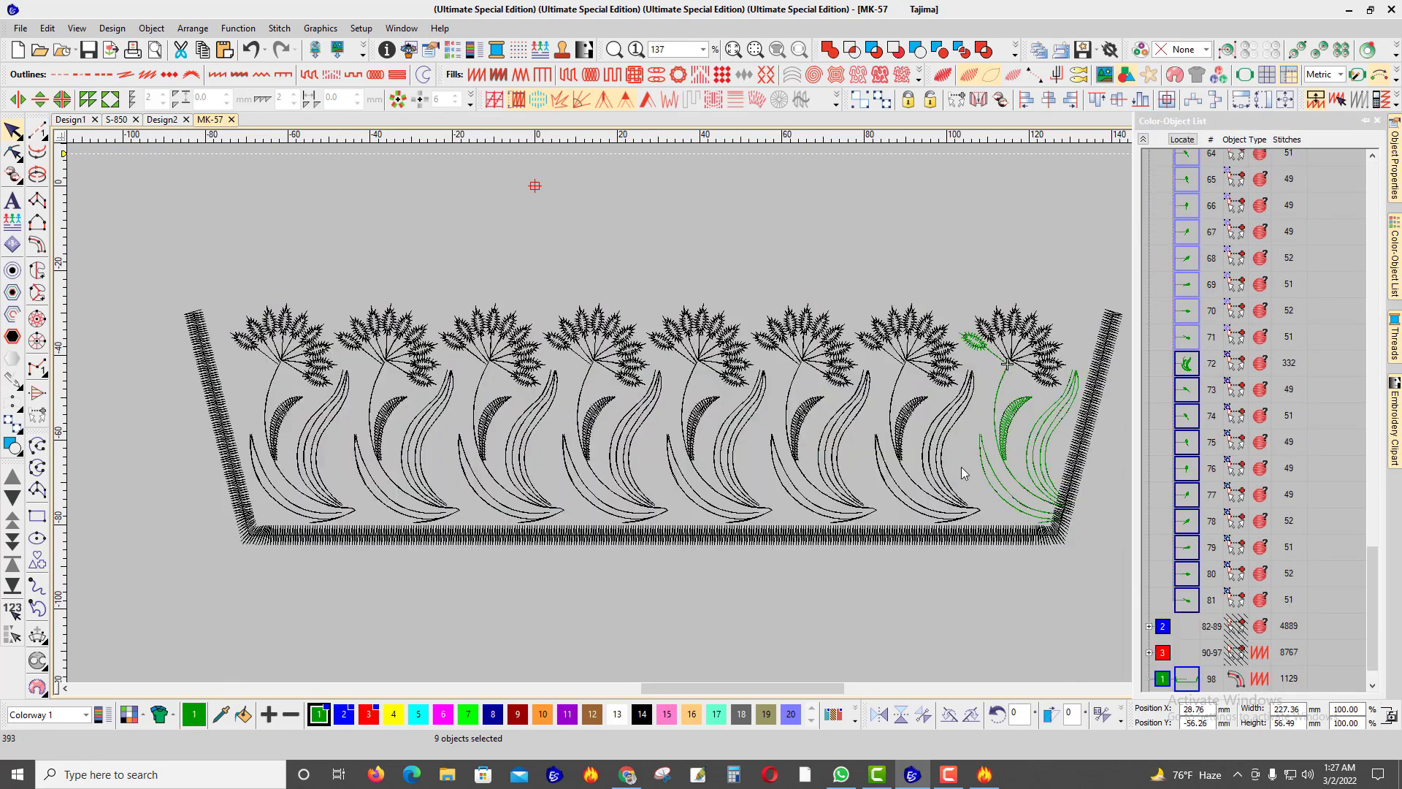
Step: Examine the stitching sequence of the green objects through to the right end motif
scroll(960, 468, up, 2)
key(Tab)
key(space)
key(Tab)
key(Tab)
key(Tab)
key(Tab)
key(Tab)
key(Tab)
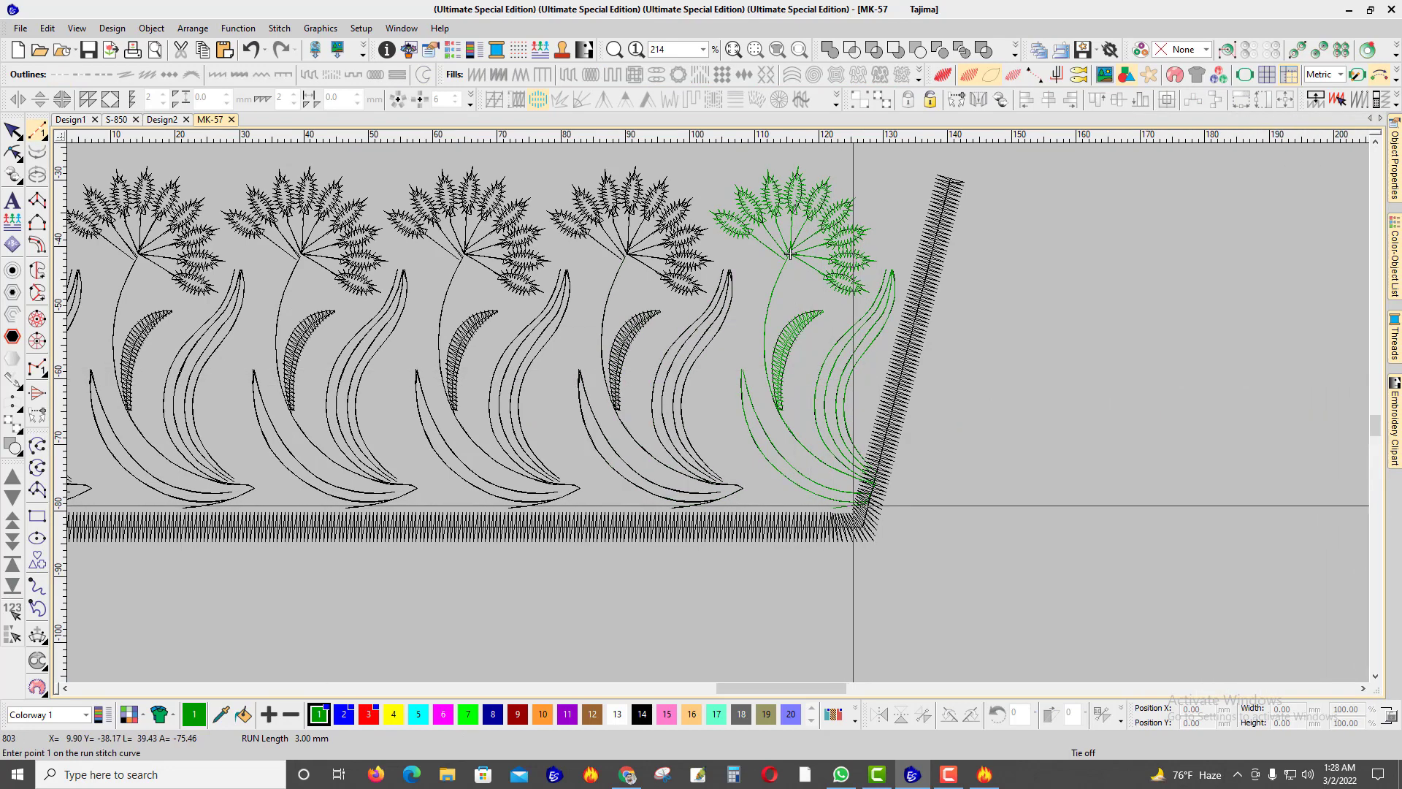
Step: Reshape the right end motif's branched object to bring its entry and exit points onto the bottom frame border
scroll(835, 200, up, 1)
key(space)
click(799, 283)
scroll(798, 285, down, 2)
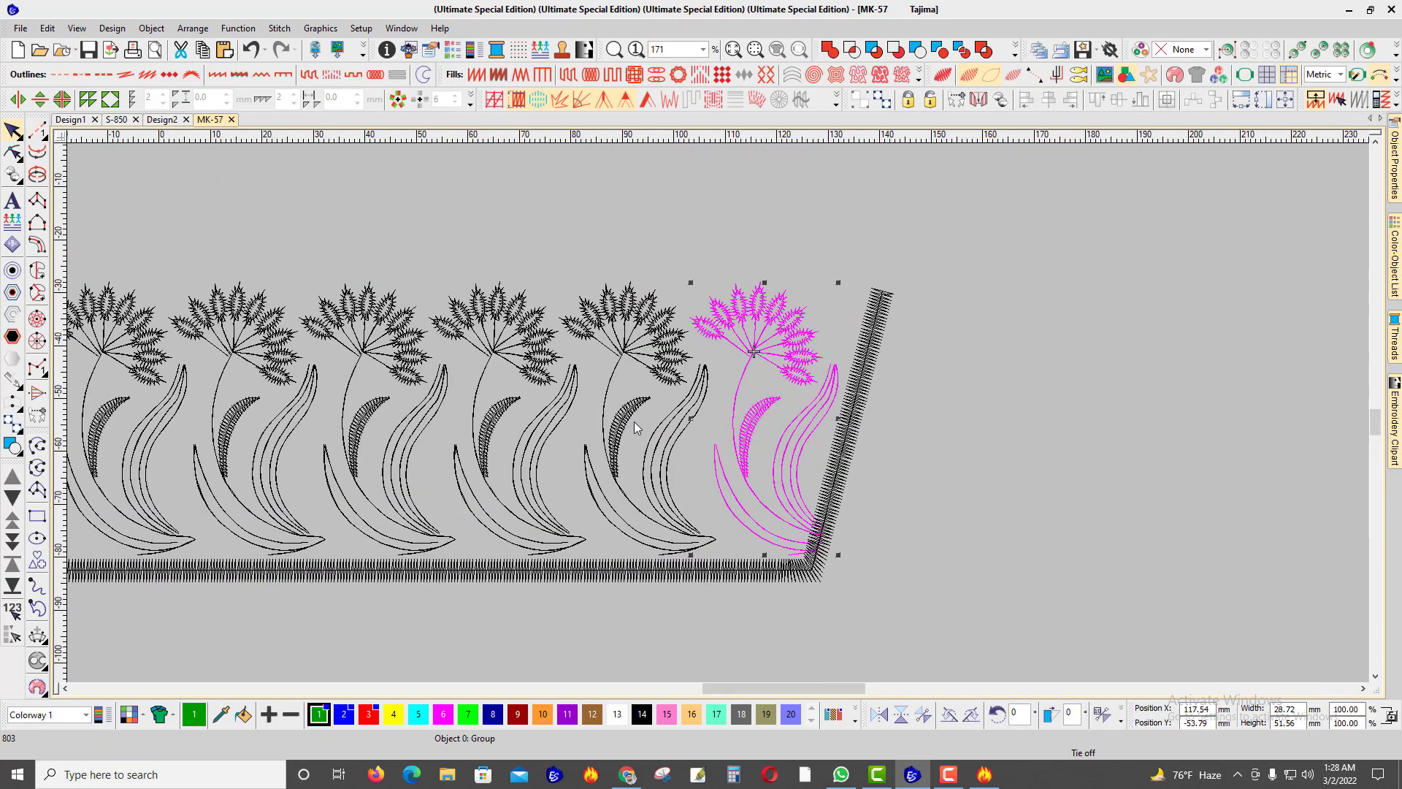
scroll(634, 422, up, 1)
key(h)
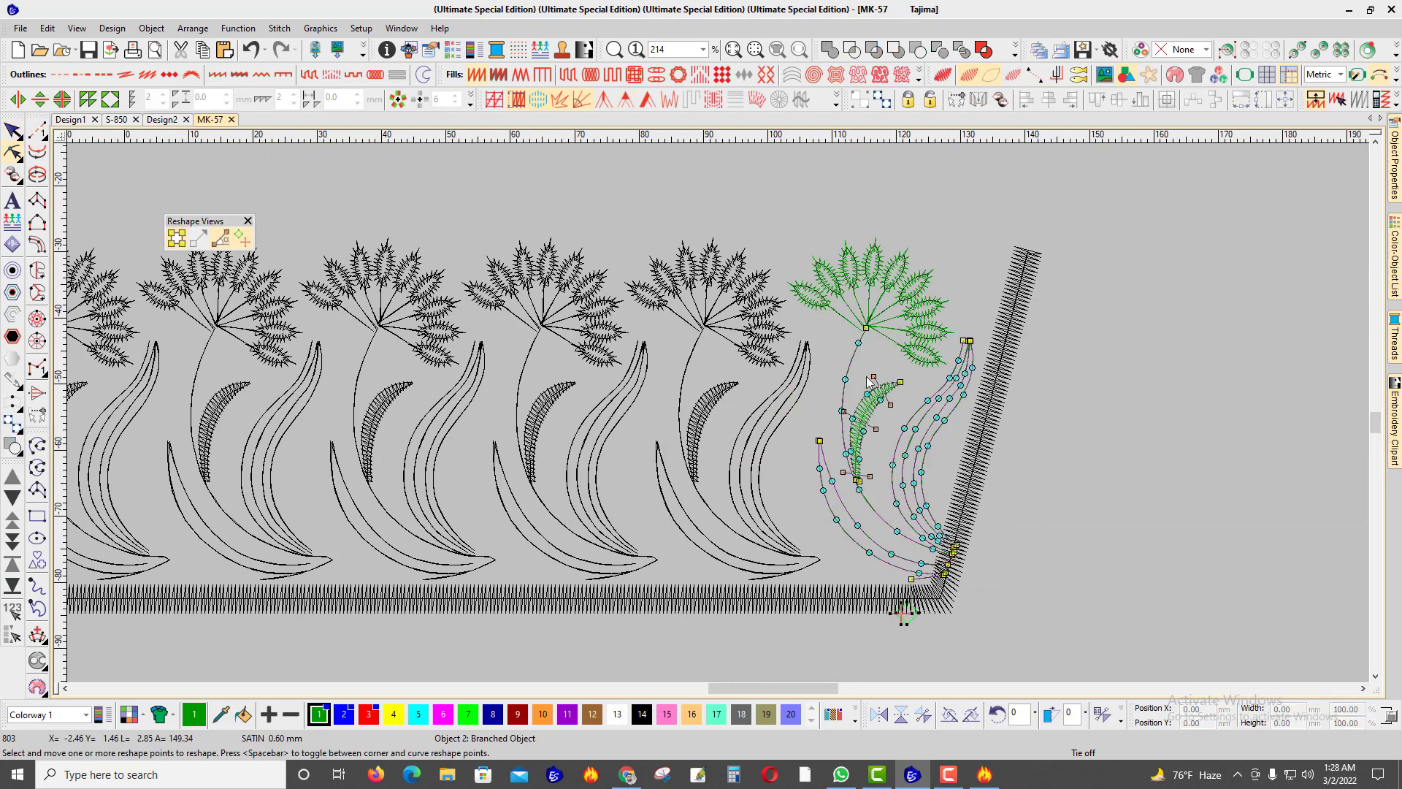
key(Escape)
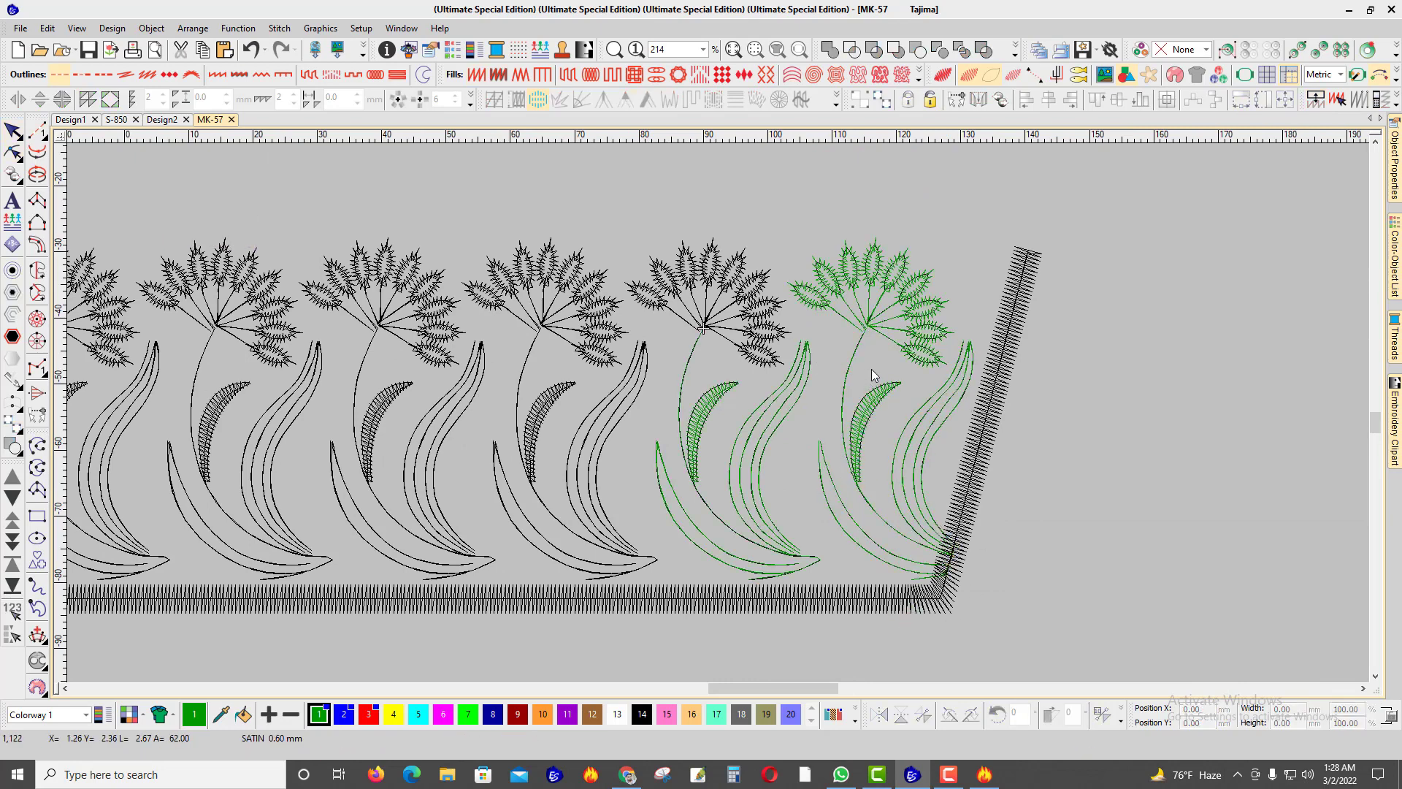
key(shift+Tab)
key(t)
key(t)
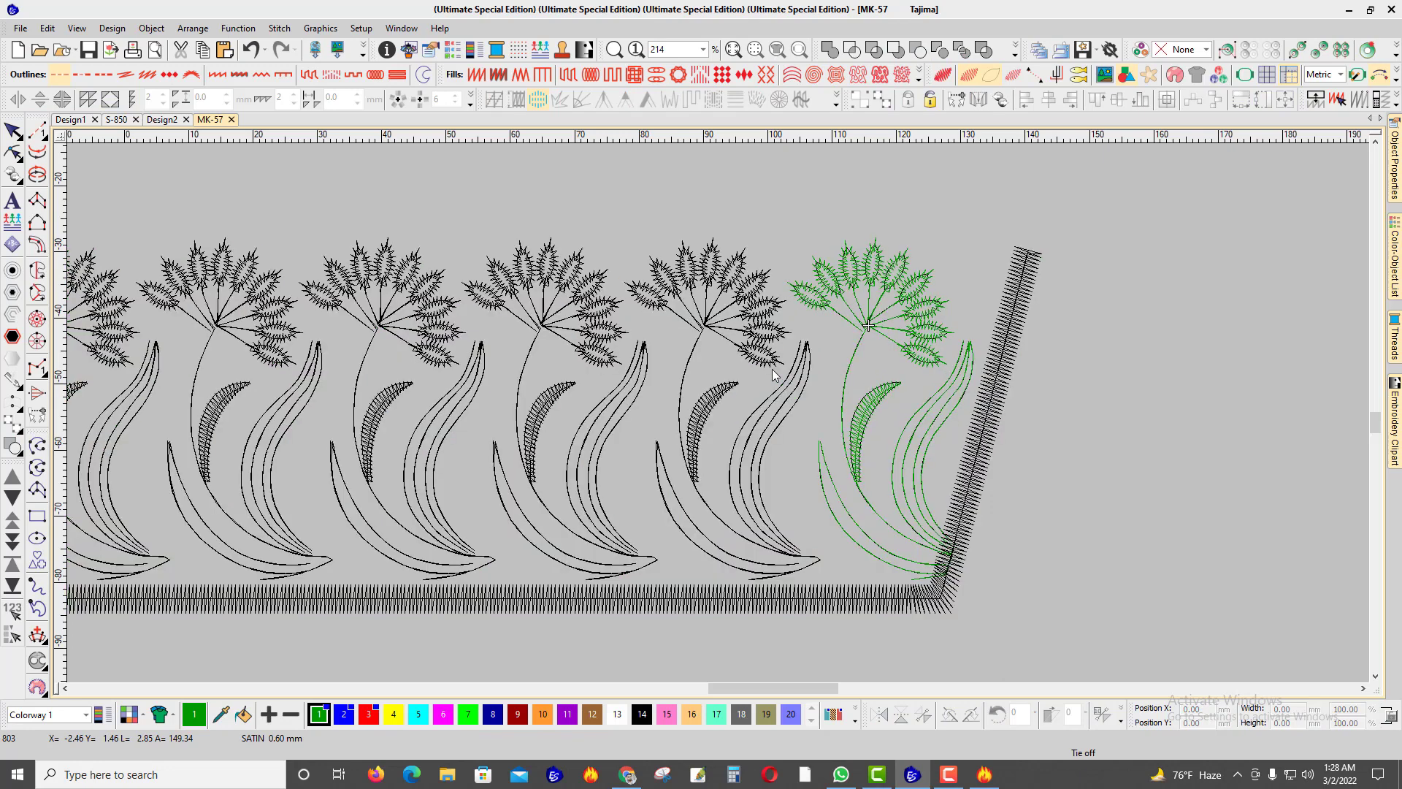
Step: Reshape the right end motif's branched object again, adjusting its connection point near the frame's lower right corner
key(Left)
key(Up)
key(Up)
click(843, 389)
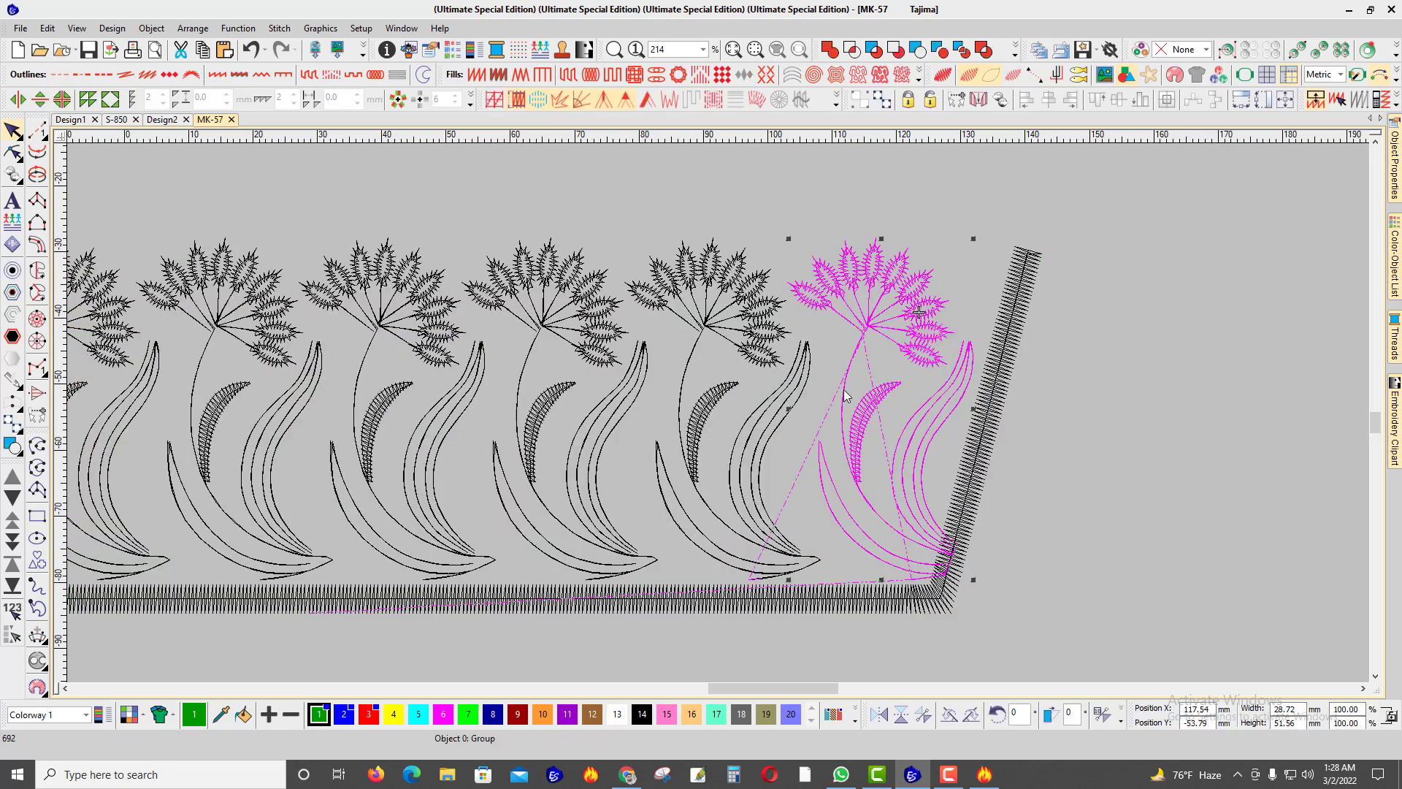
key(h)
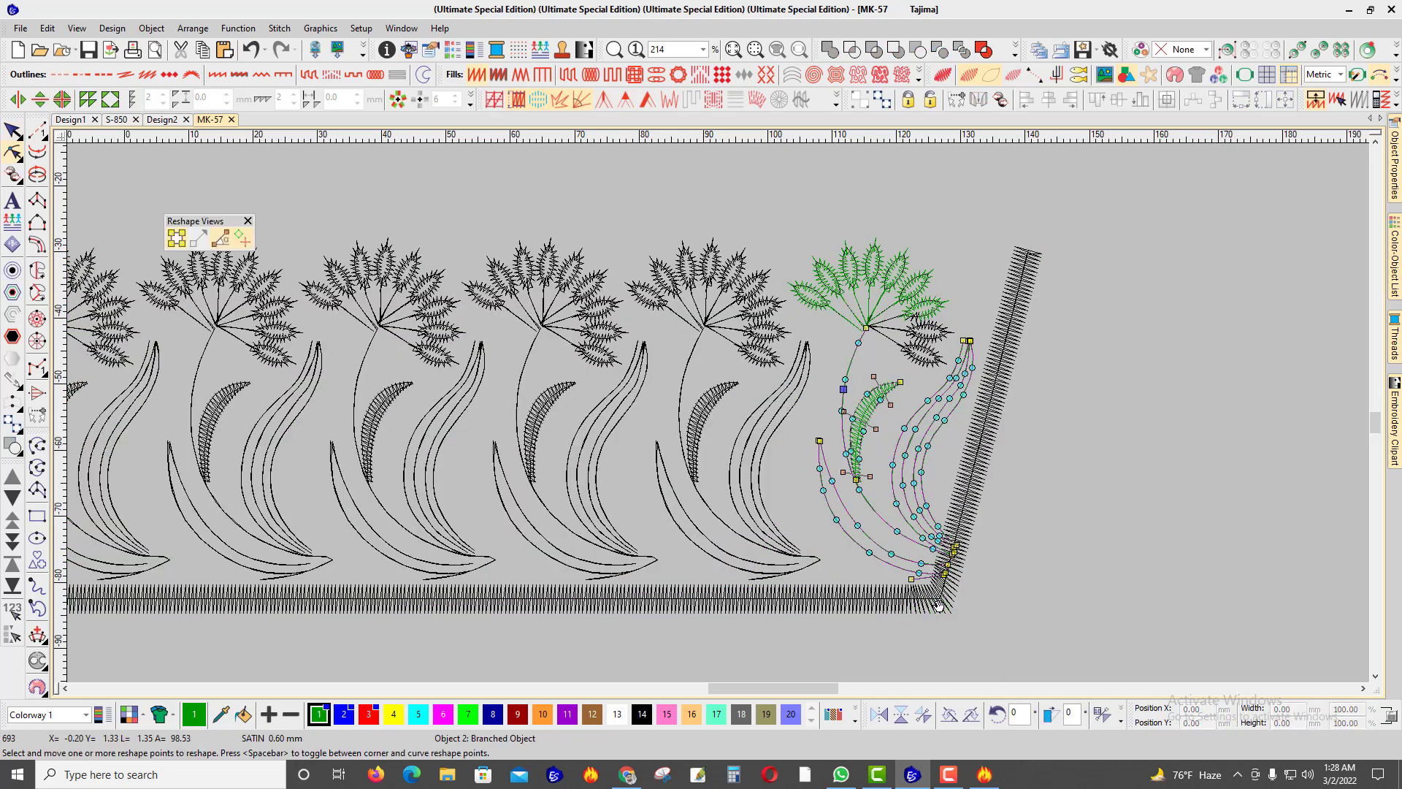
key(Escape)
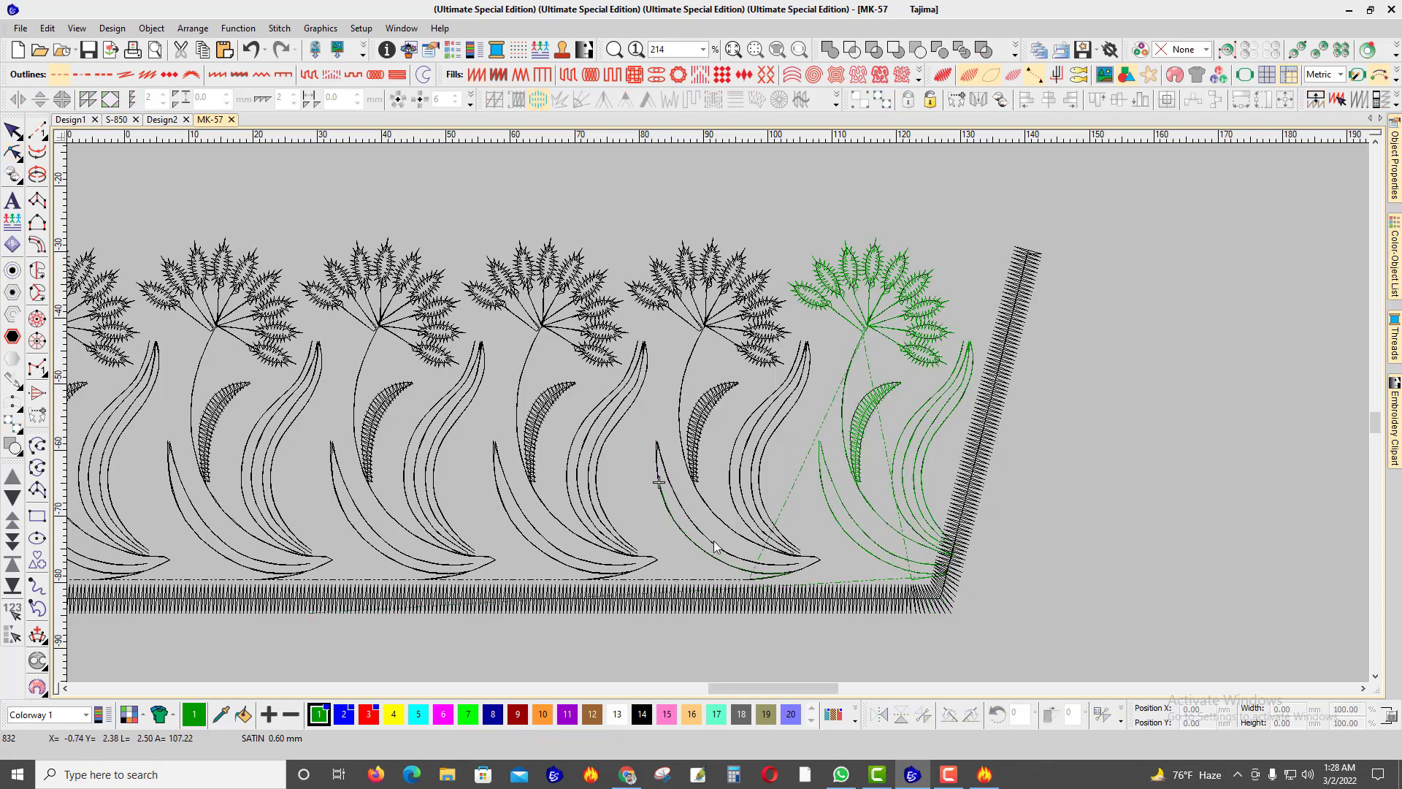
Step: Move the right end motif's entry and exit points inside the frame border close to its lower right corner
scroll(773, 494, up, 2)
scroll(720, 425, down, 2)
scroll(712, 391, up, 2)
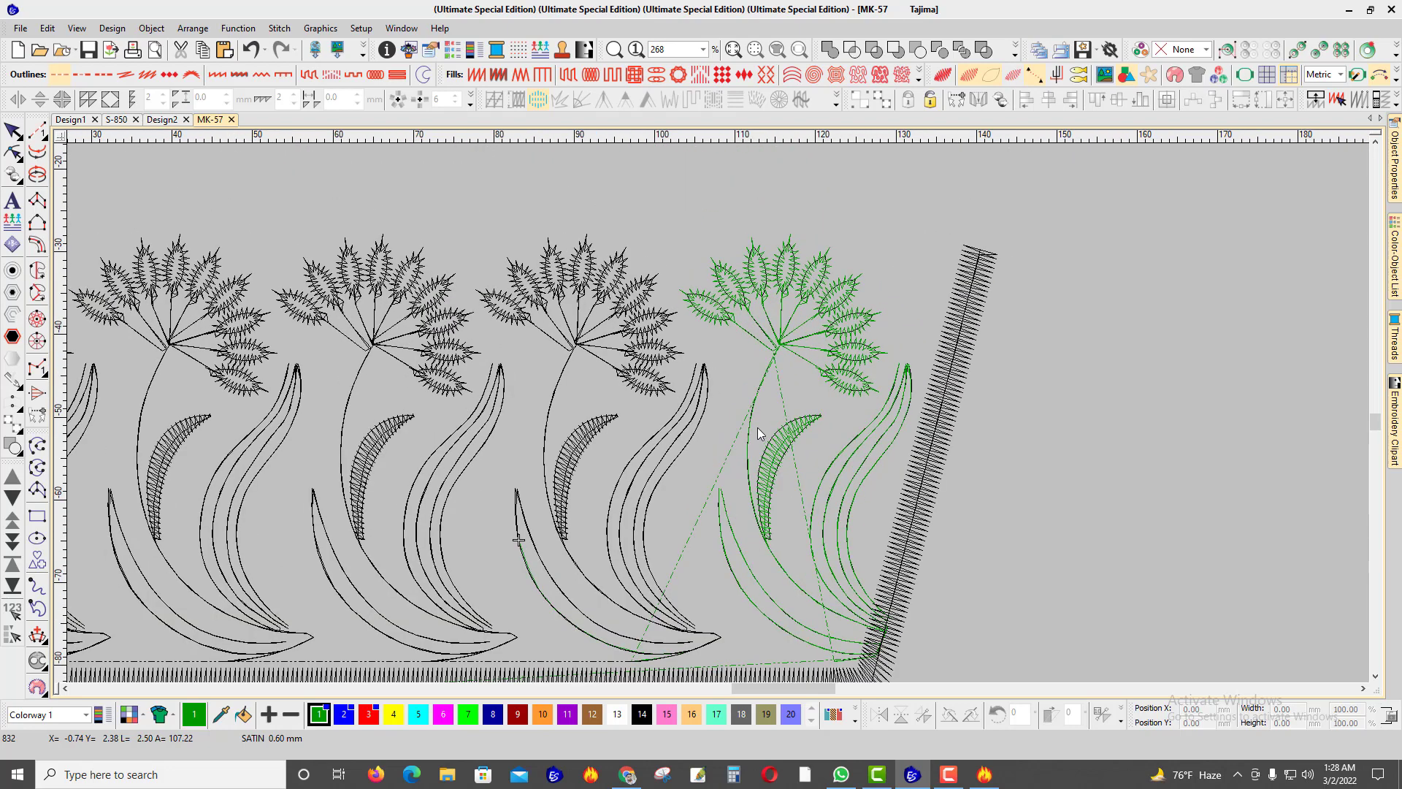
click(755, 426)
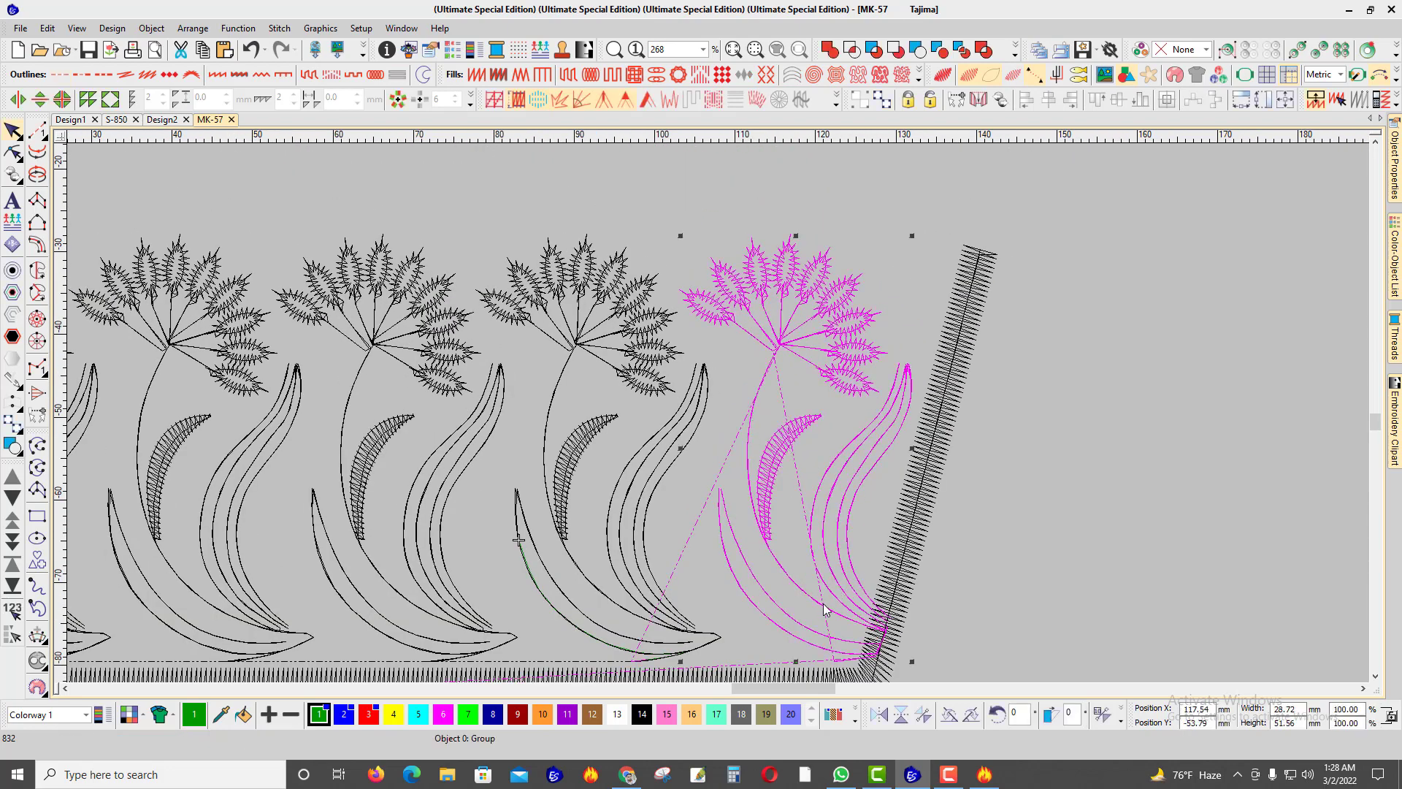
scroll(824, 604, up, 1)
key(h)
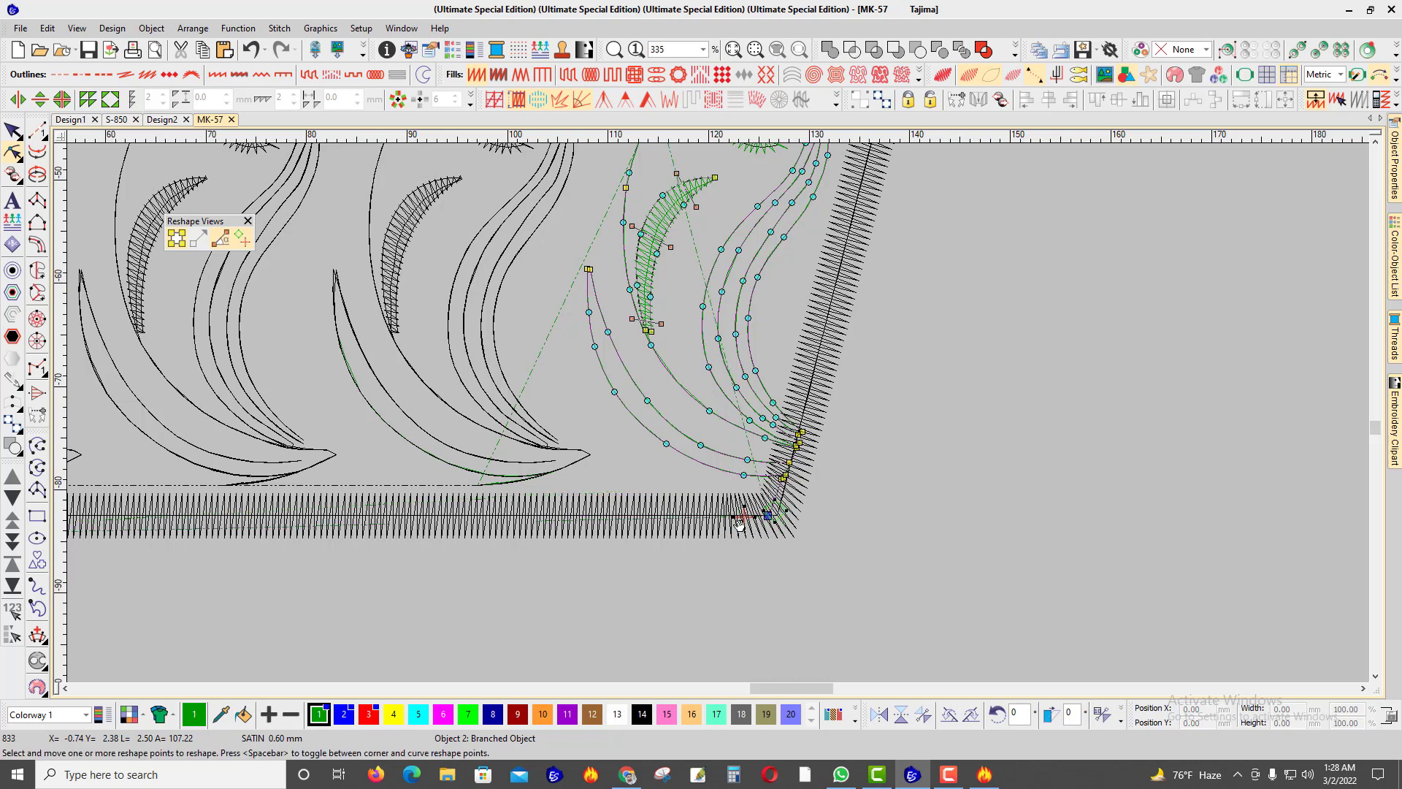
scroll(726, 439, down, 2)
key(Escape)
scroll(728, 455, down, 1)
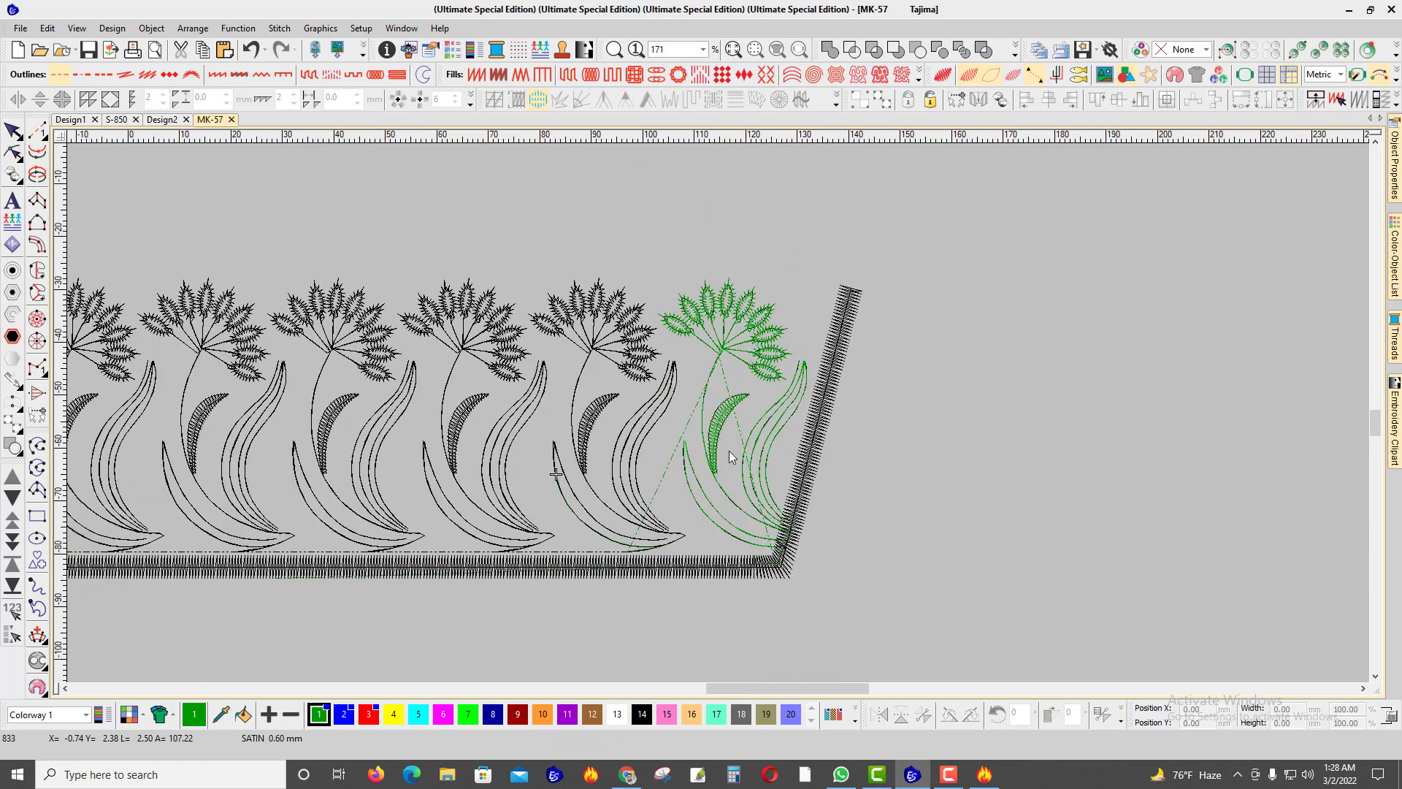
Step: Select the right end motif's nine petal objects and nest them in the stitching sequence at the flower's centre
key(Escape)
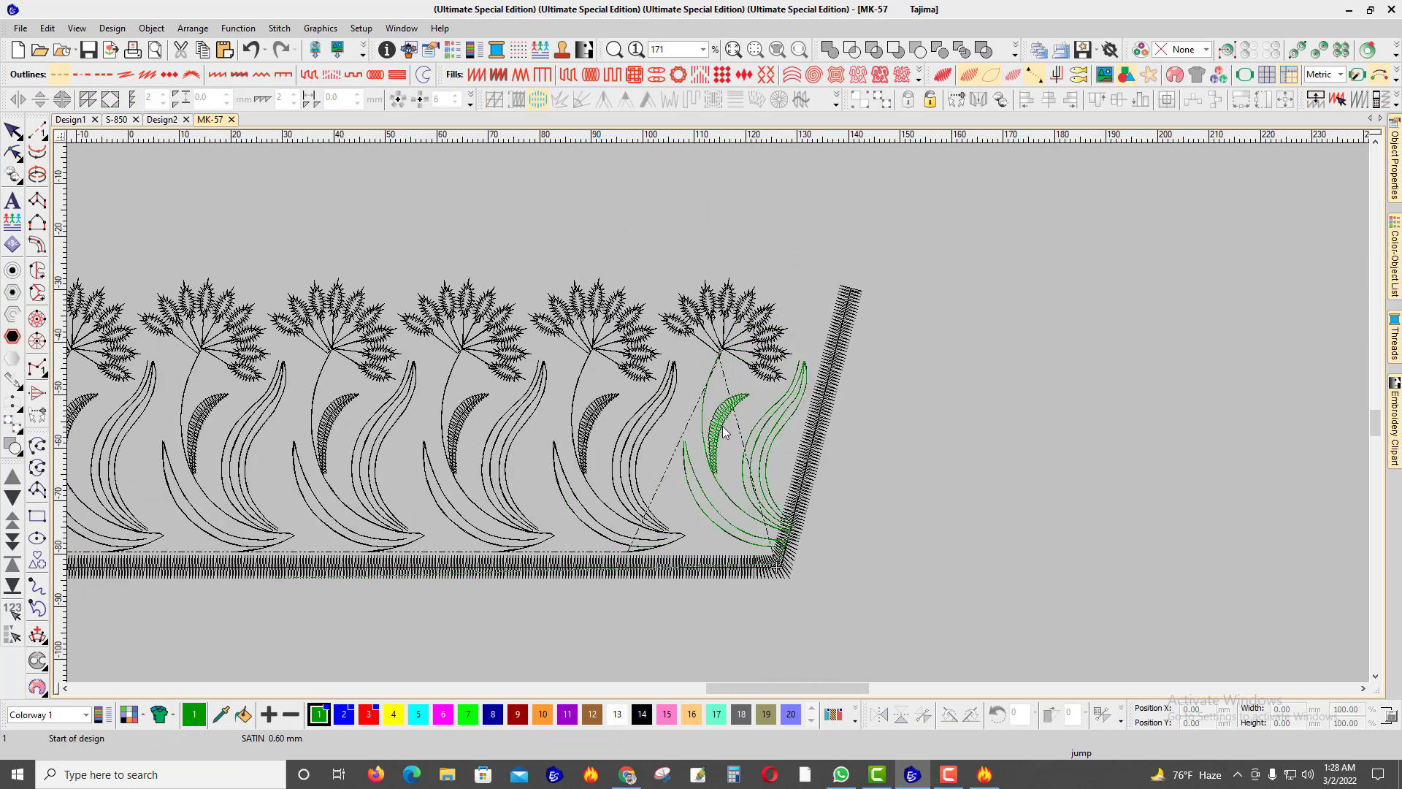
click(755, 365)
click(918, 342)
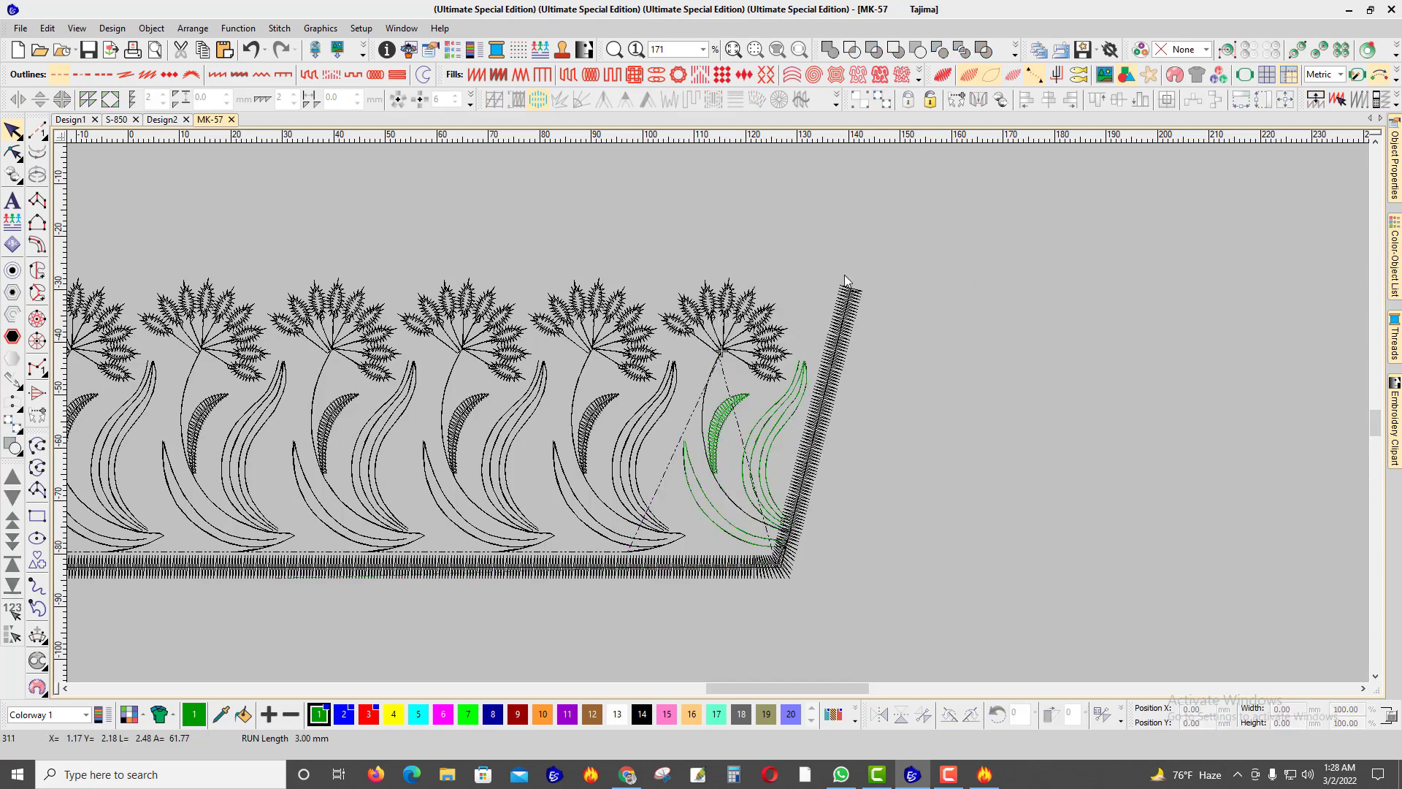
drag(672, 380, 653, 405)
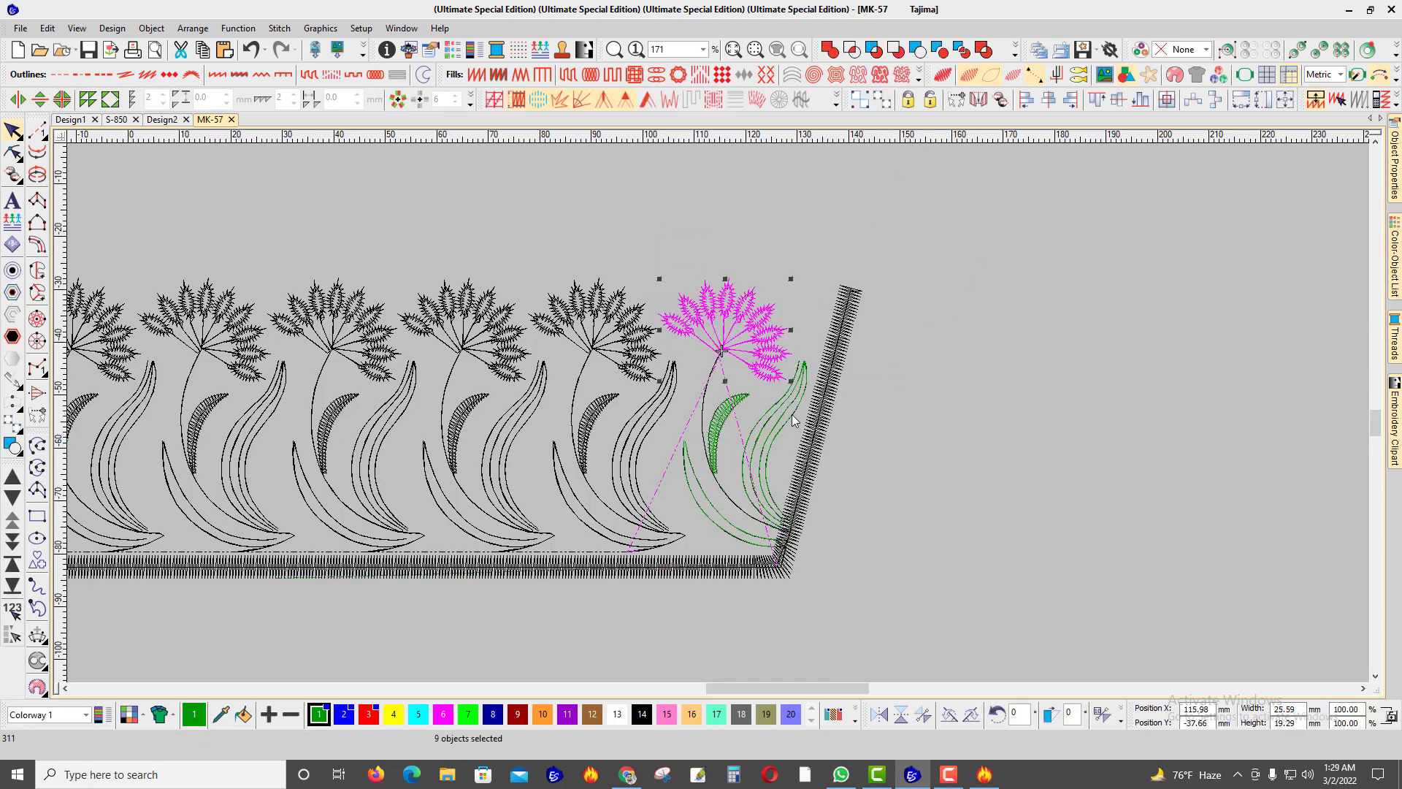
scroll(715, 451, up, 1)
key(Escape)
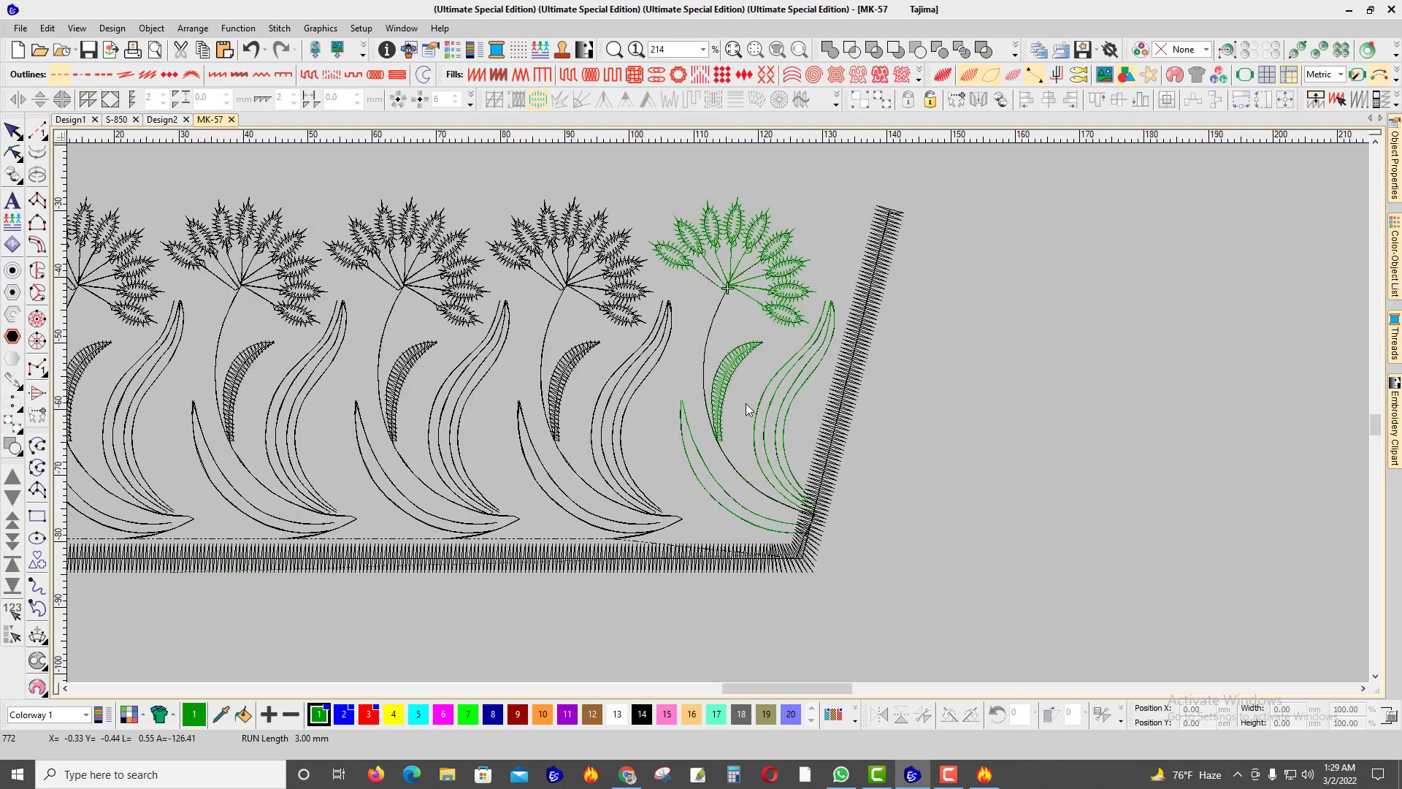
Step: Draw a run stitch through the bottom frame from the right end motif to the second motif, and resequence that motif after it
click(38, 131)
scroll(1142, 406, up, 2)
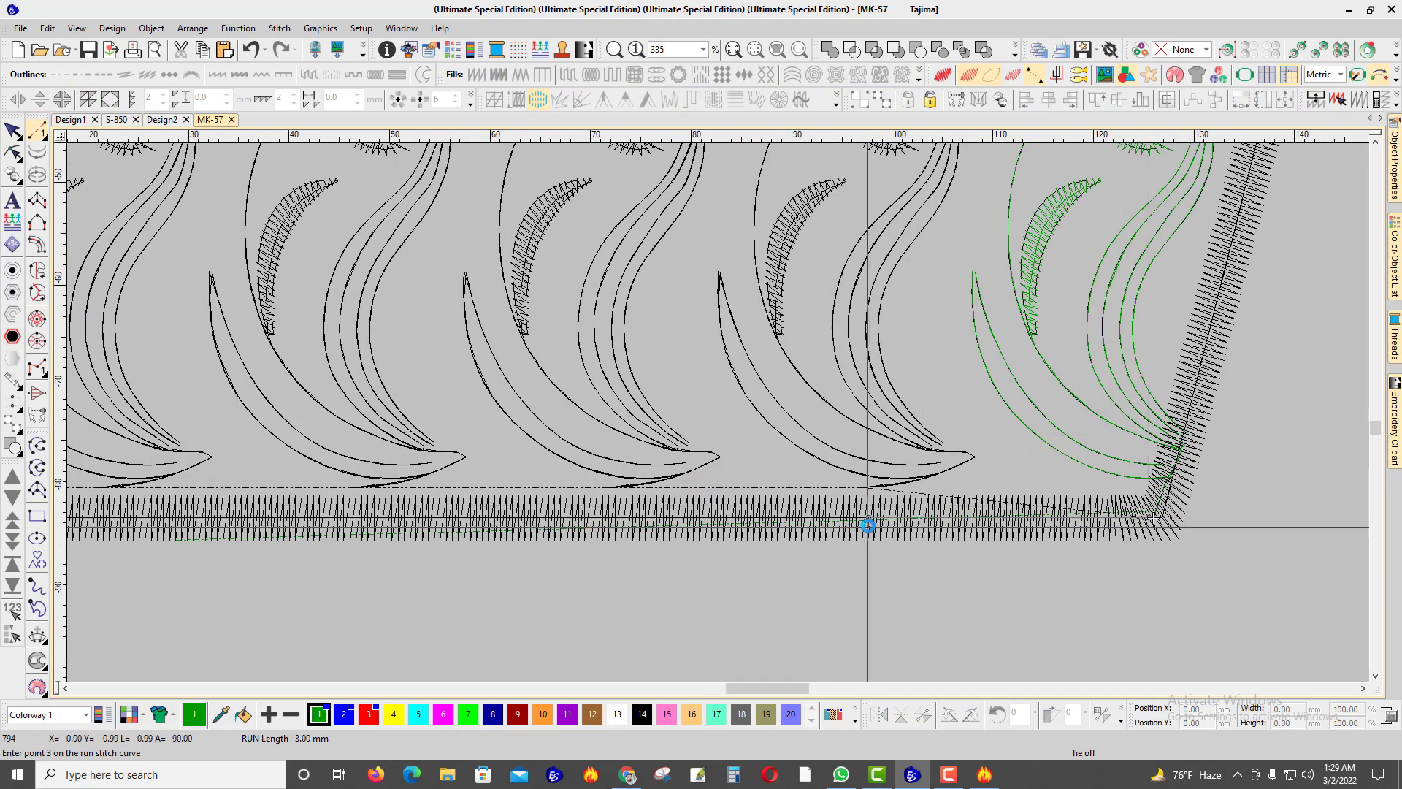
key(Return)
key(Escape)
click(901, 440)
key(ctrl+v)
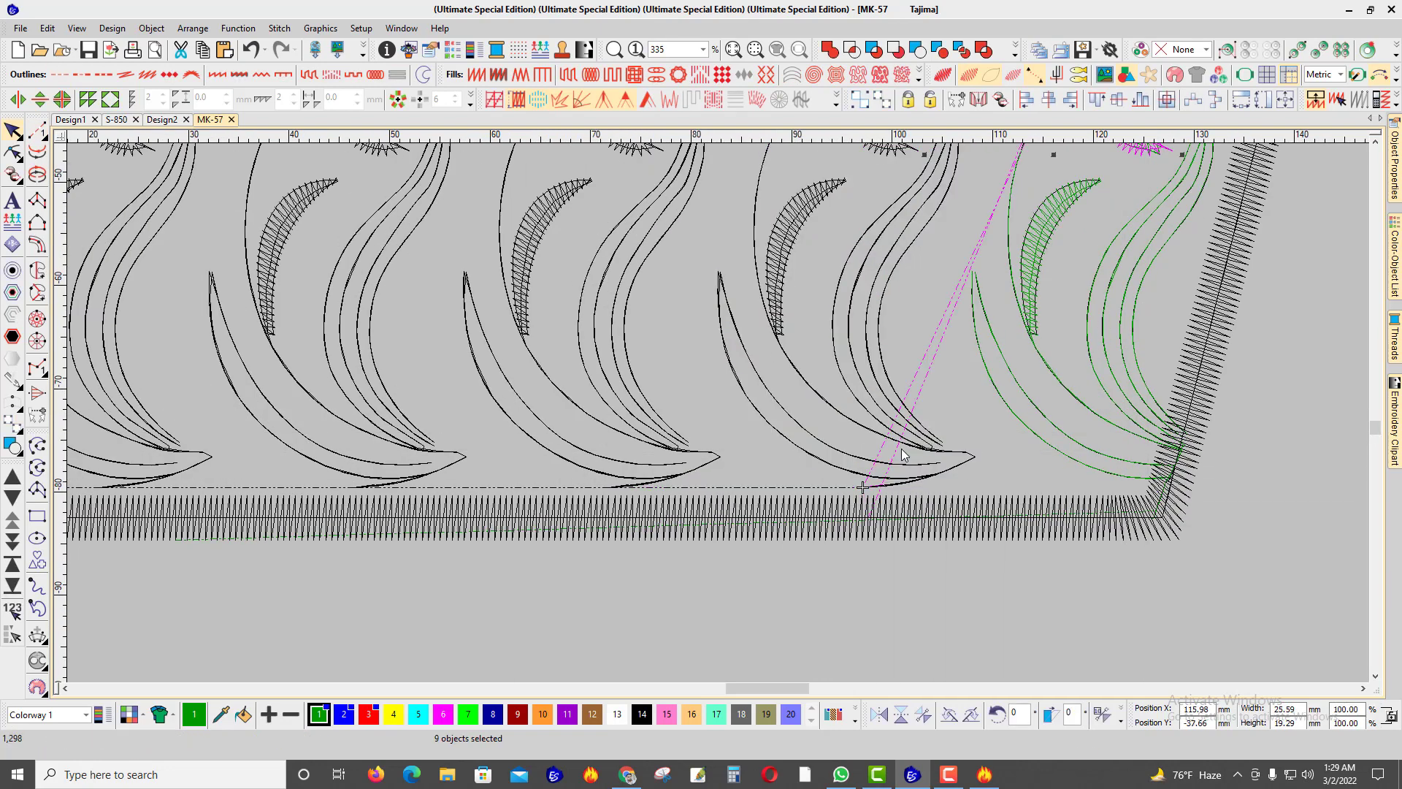
click(872, 417)
key(Escape)
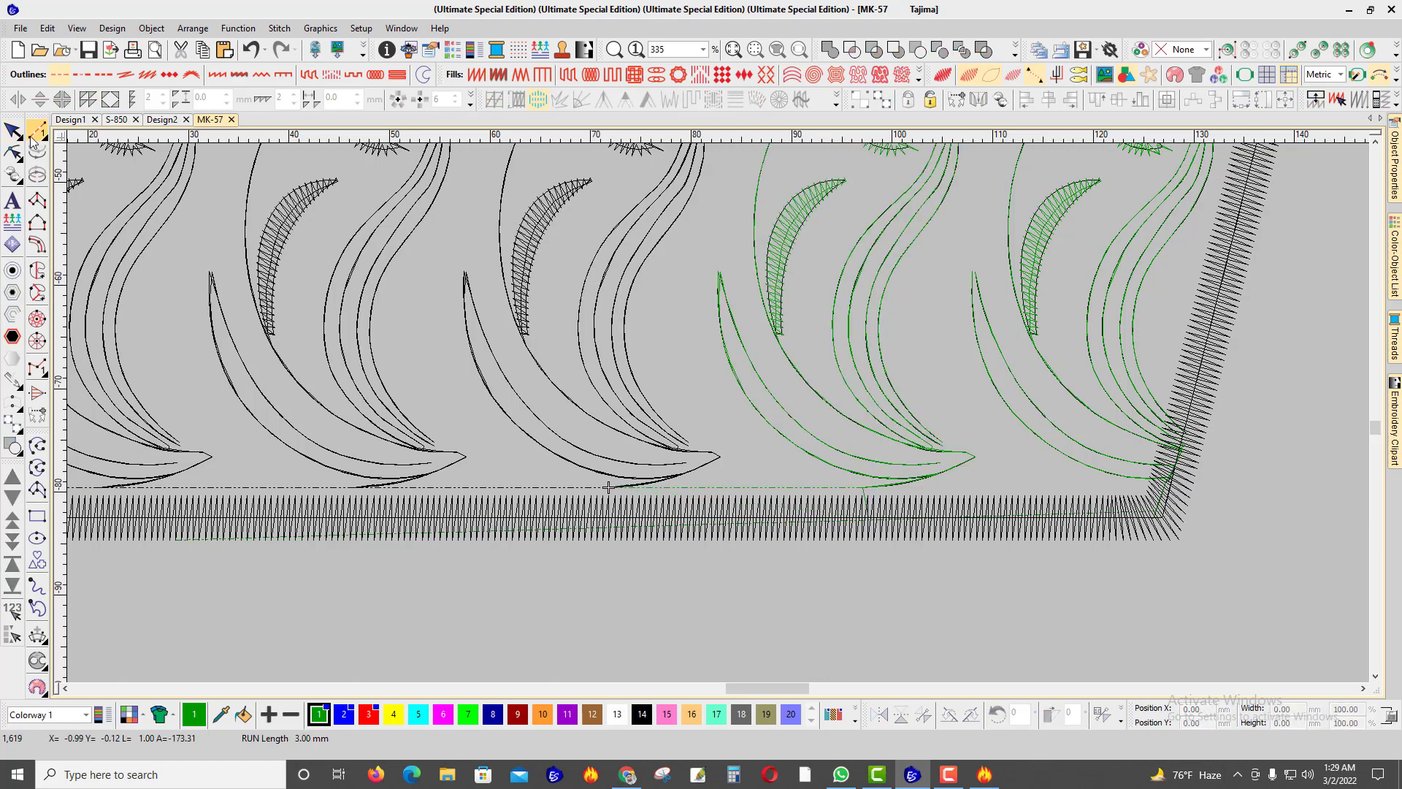
Step: Add a run stitch through the frame to the third motif from the right, and resequence that motif after it
click(33, 138)
click(867, 517)
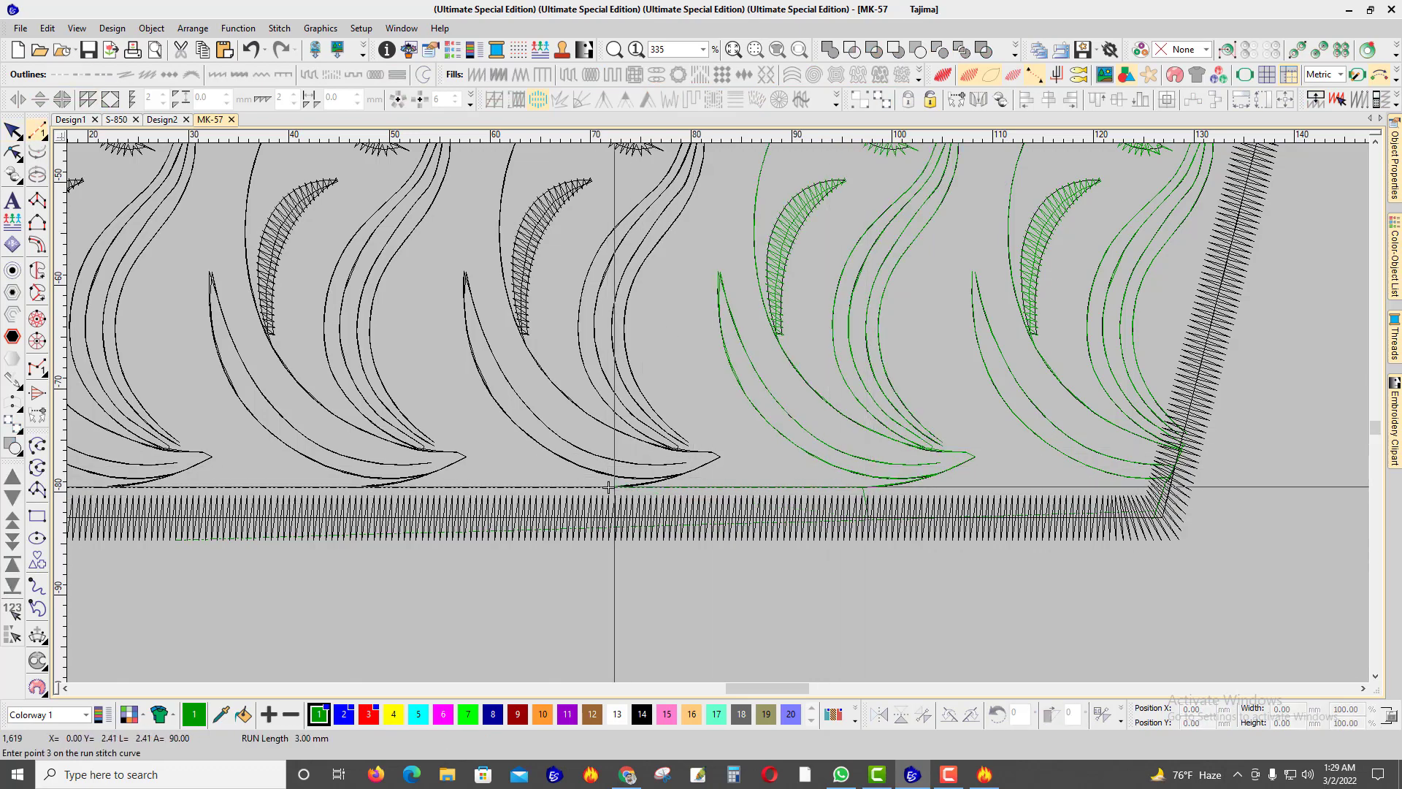
key(Return)
key(Escape)
click(553, 241)
scroll(553, 241, down, 2)
scroll(717, 413, up, 1)
key(Escape)
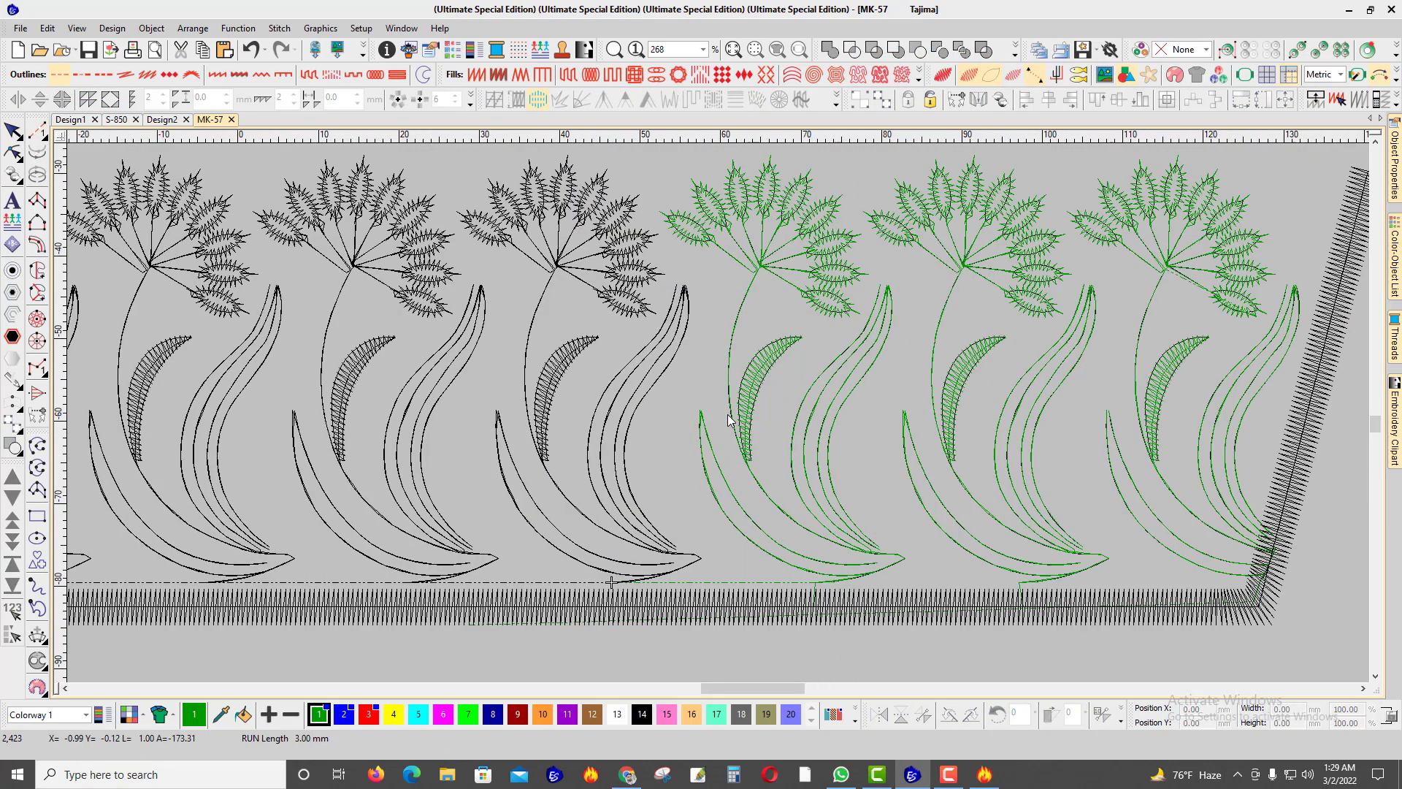
Step: Link the third motif to the fourth from the right with a run stitch inside the frame, and place the fourth next in sequence
key(Return)
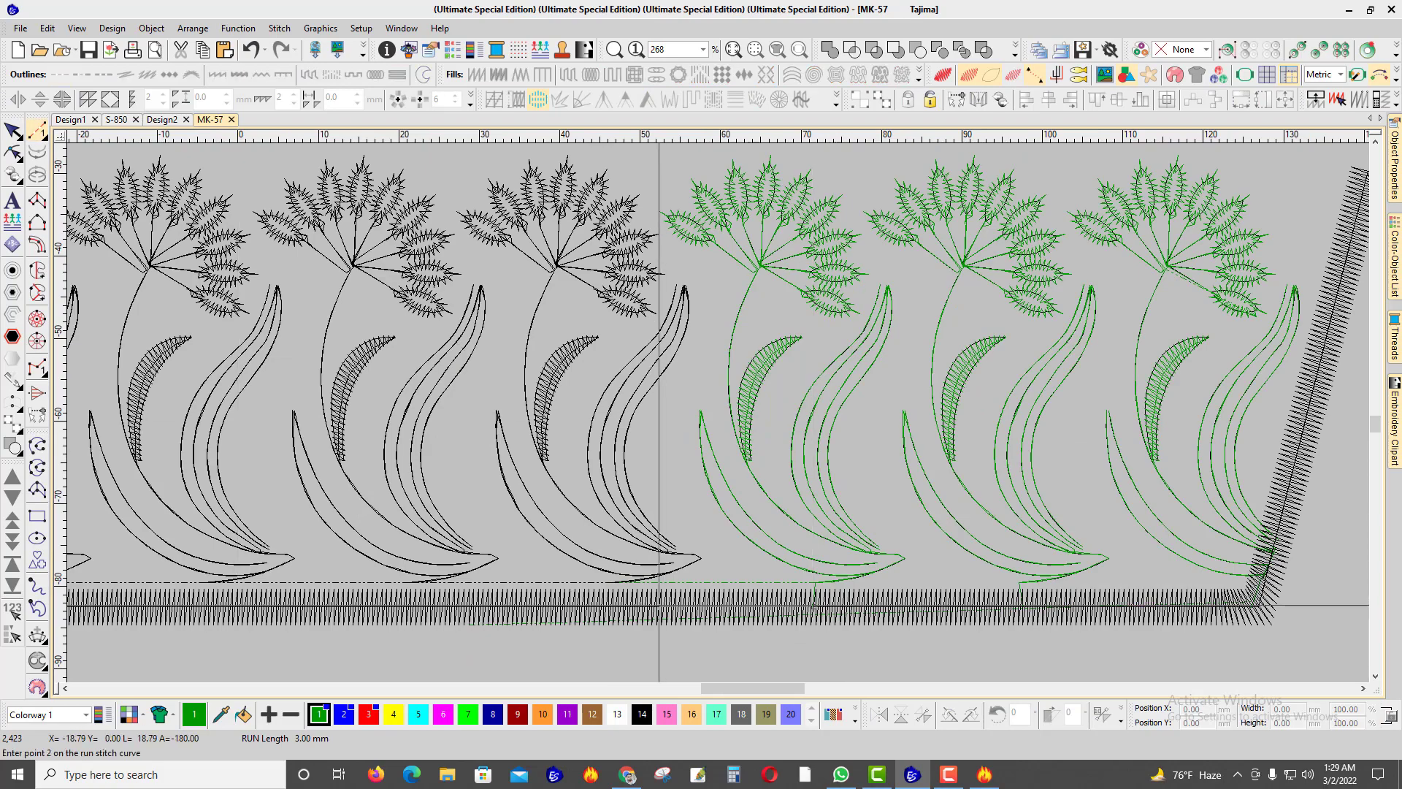
click(613, 605)
key(Return)
key(Escape)
click(540, 382)
key(ctrl+x)
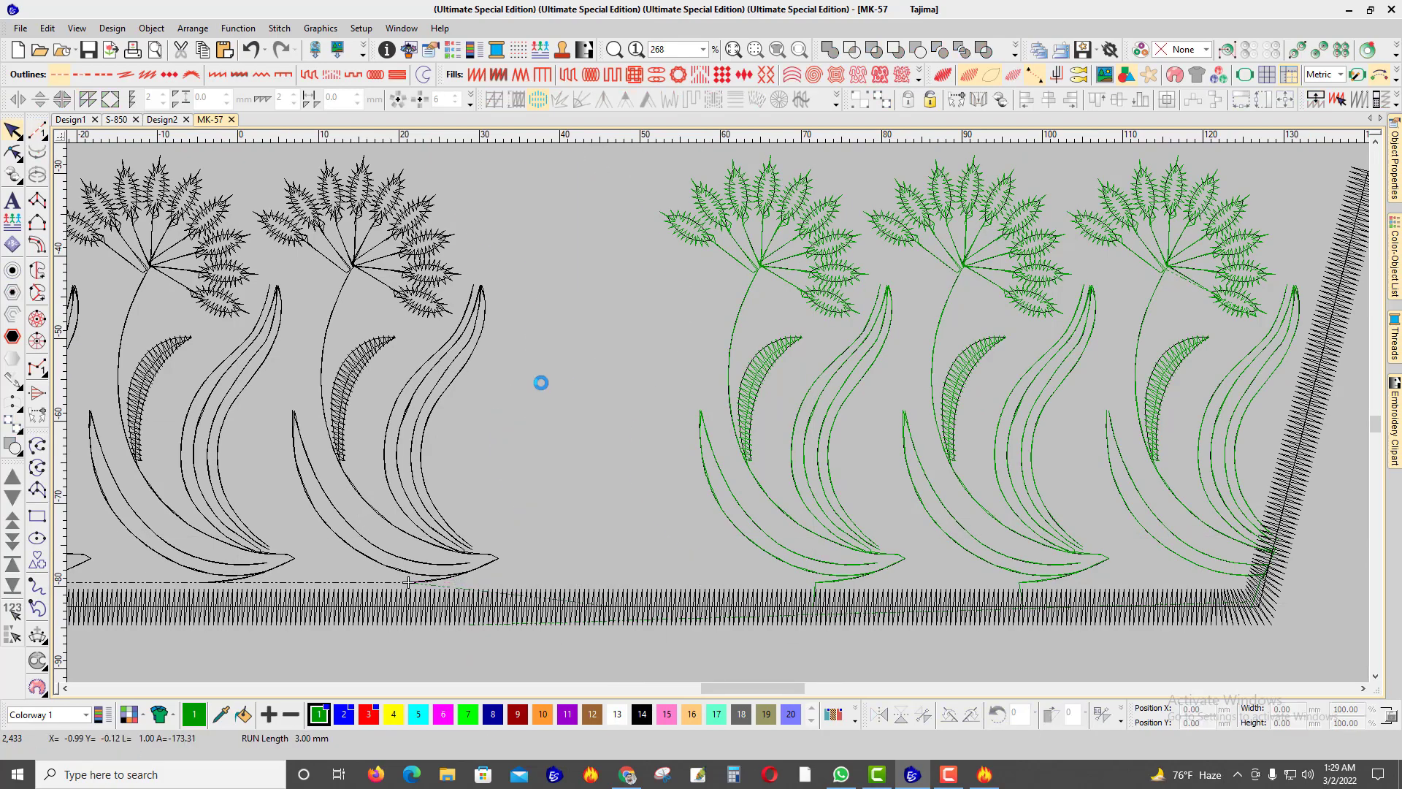
key(ctrl+z)
Step: Draw the run stitch leading to the fifth motif from the right inside the frame, and resequence that motif after it
key(Return)
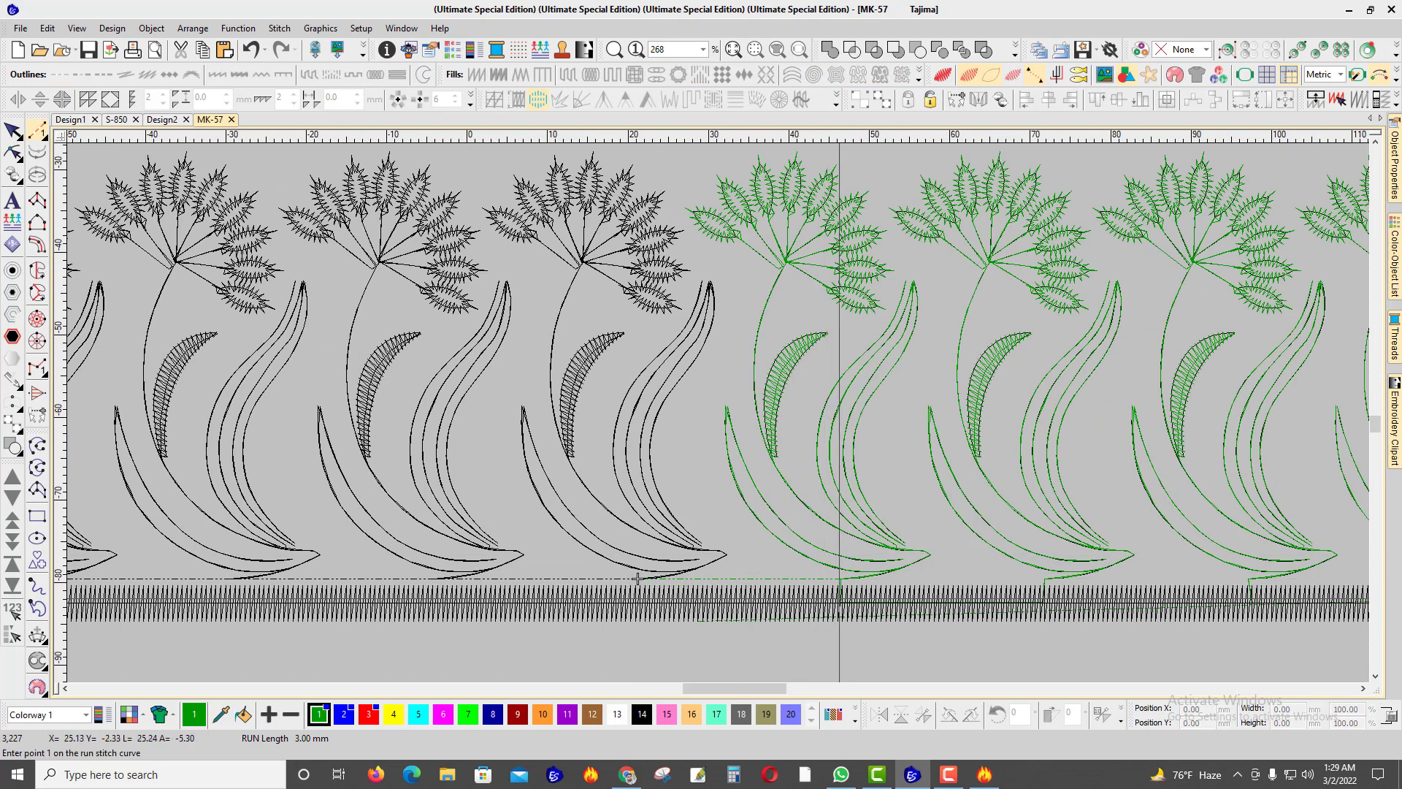
key(Escape)
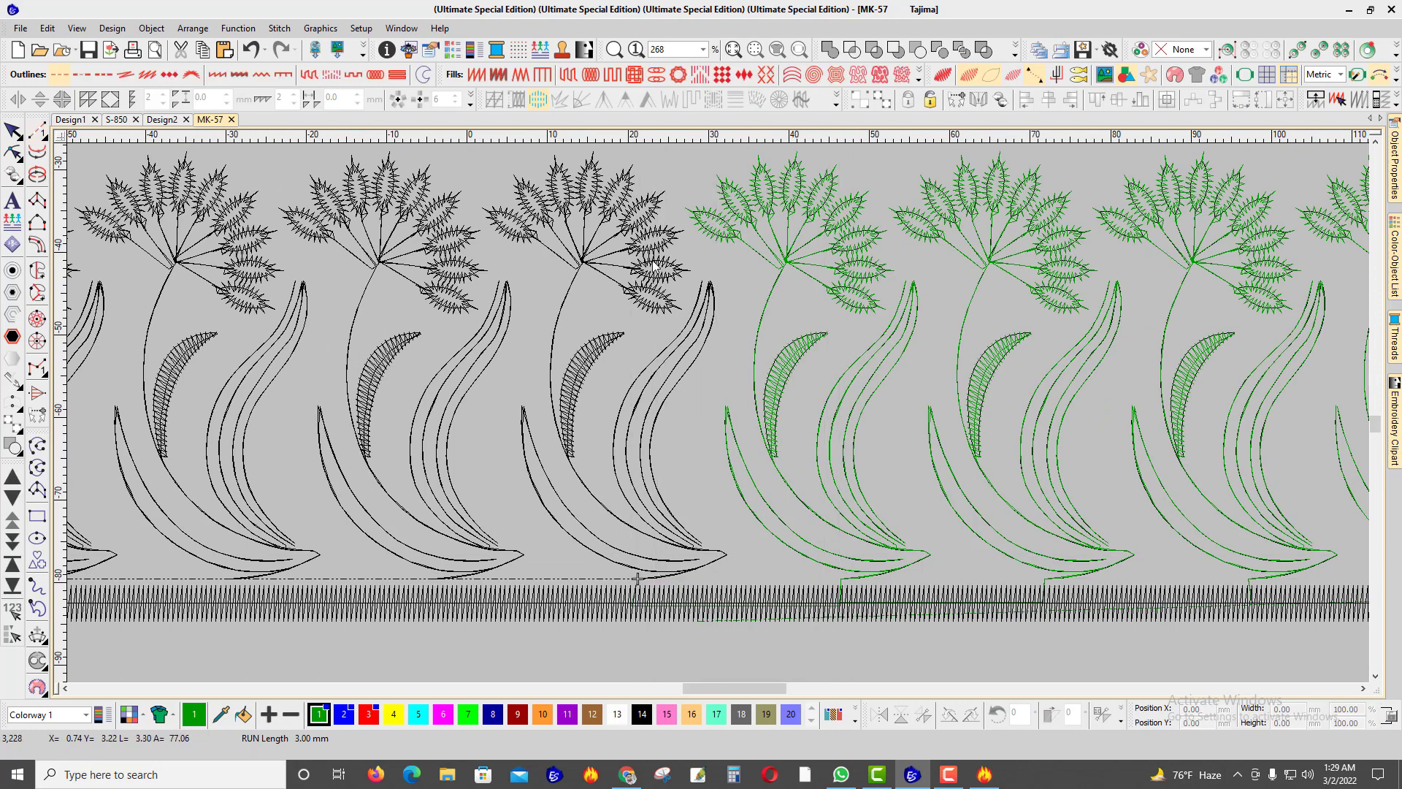
click(655, 272)
key(ctrl+x)
key(ctrl+v)
key(Escape)
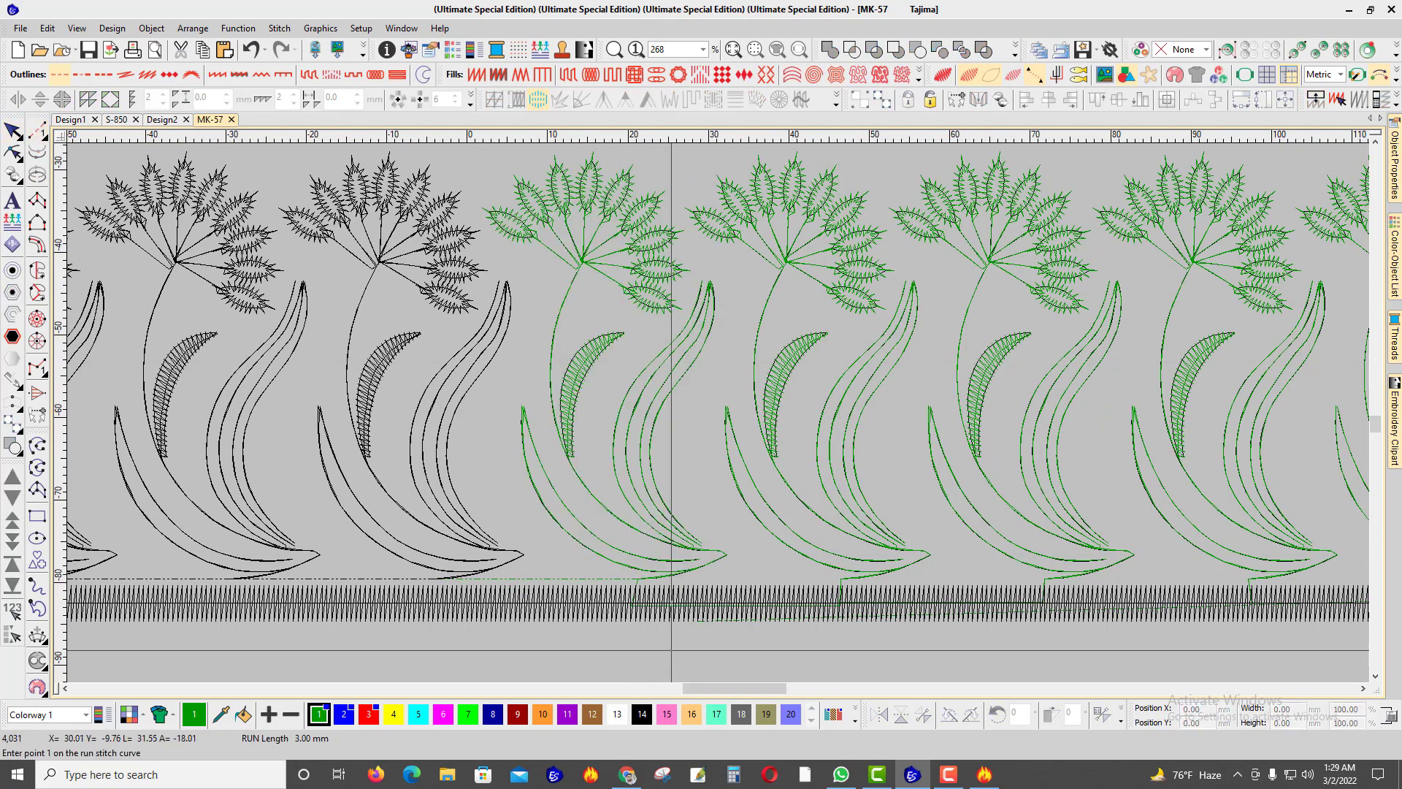
Step: Add the connecting run stitch to the sixth motif from the right, and cut and paste that motif after it
key(Return)
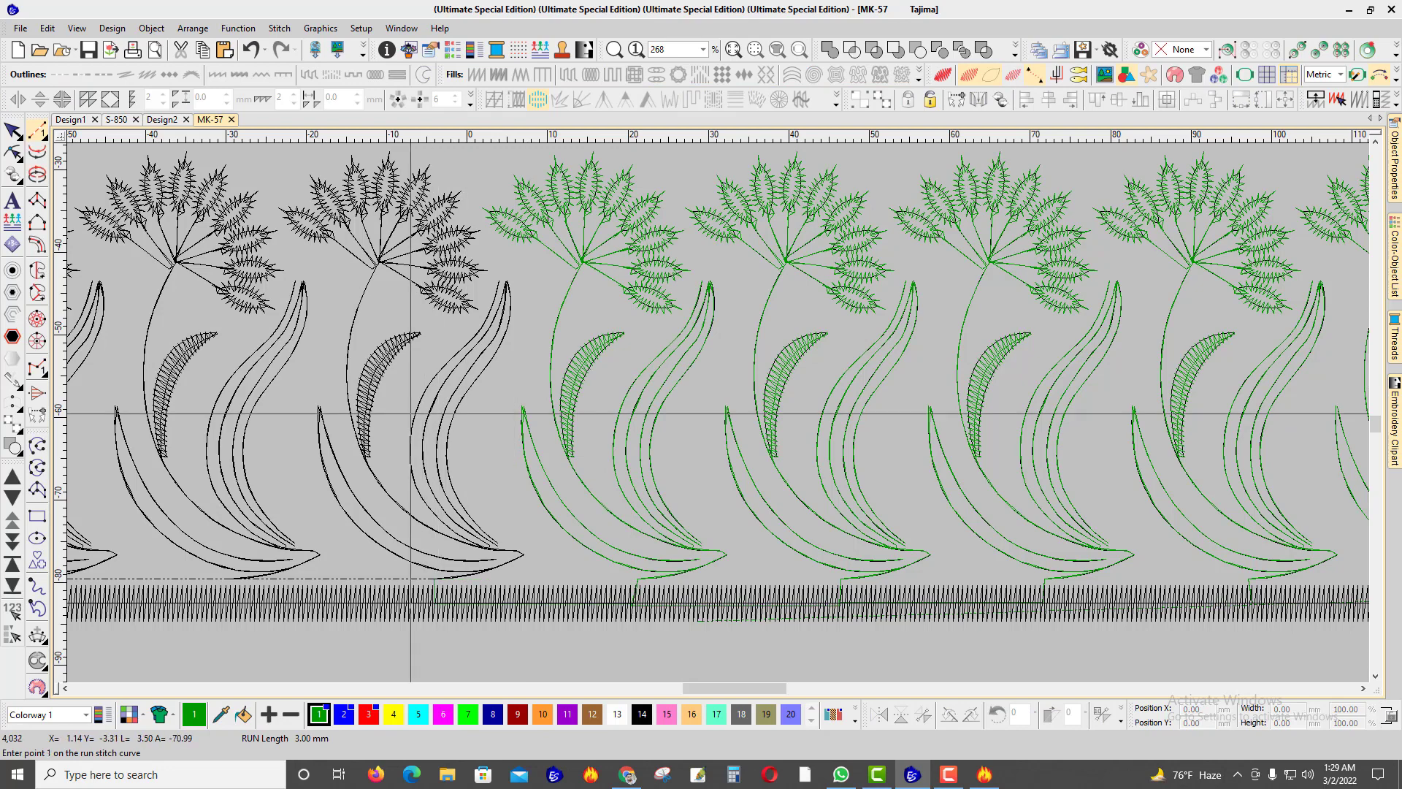
key(Escape)
click(448, 390)
key(ctrl+x)
key(ctrl+v)
scroll(420, 412, down, 4)
scroll(703, 422, up, 3)
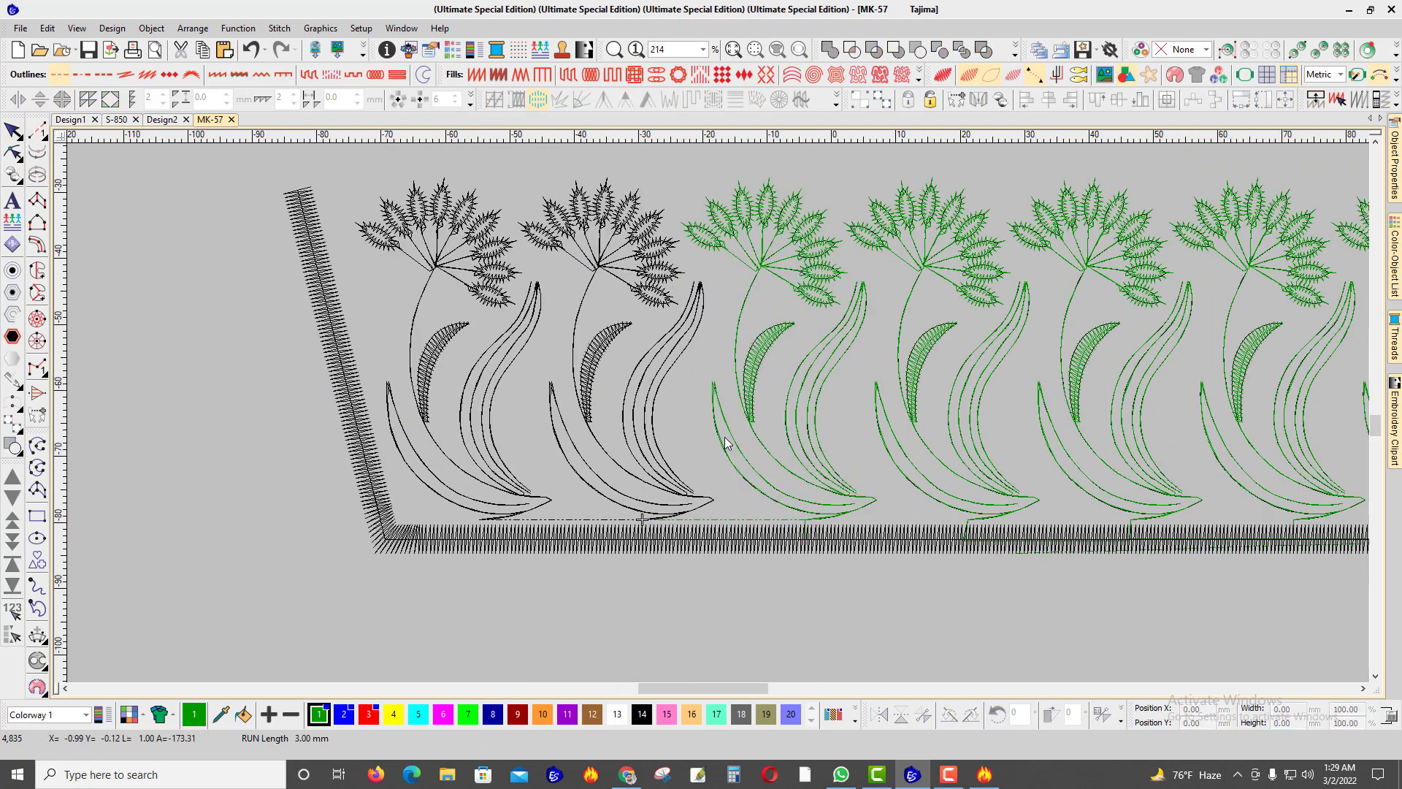
Step: Draw a run stitch through the frame to the seventh motif from the right, and place that motif after it
click(38, 131)
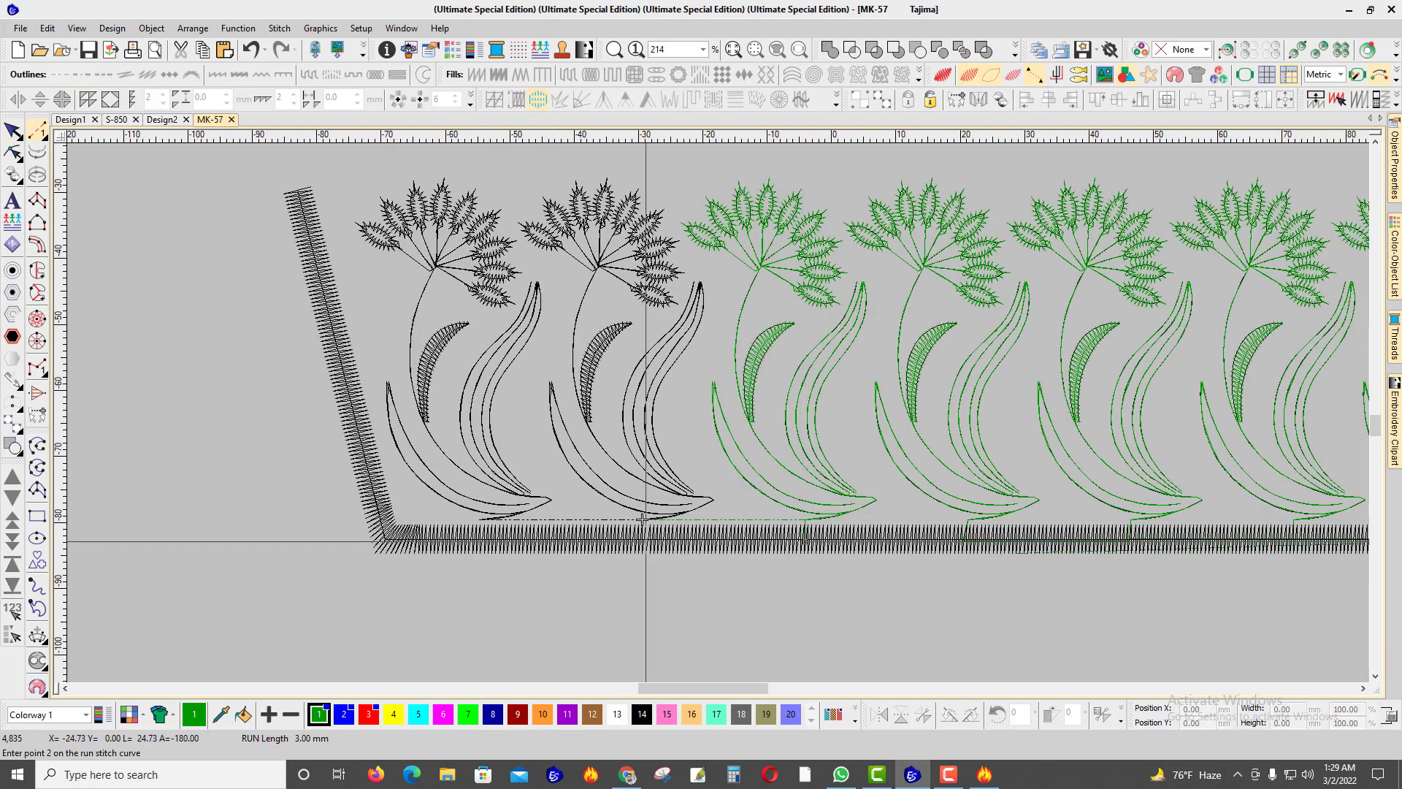
key(Escape)
scroll(713, 422, up, 2)
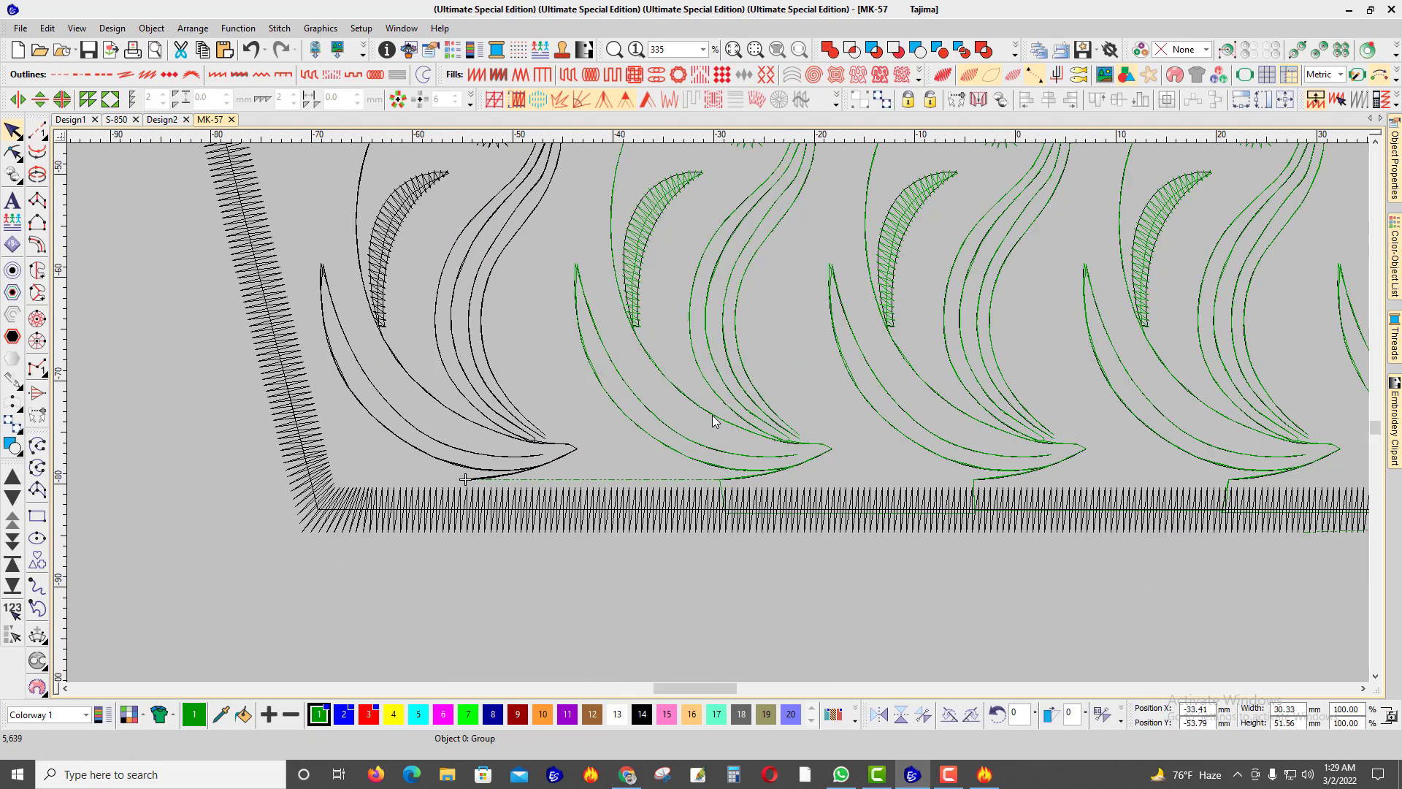
Step: Connect the seventh motif to the leftmost one with a run stitch inside the frame, and resequence the leftmost motif after it
click(38, 131)
click(683, 497)
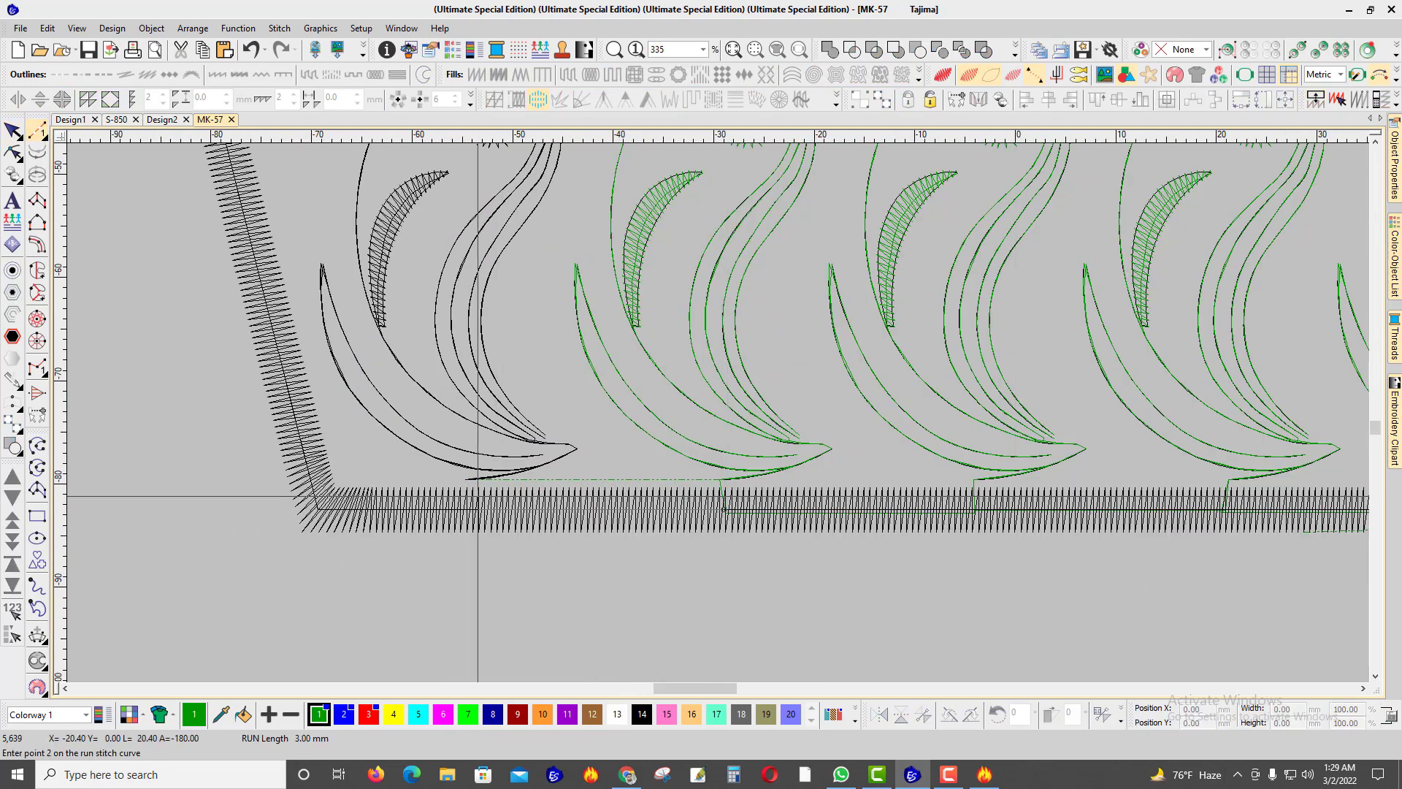
scroll(479, 497, down, 1)
key(Escape)
scroll(768, 512, down, 1)
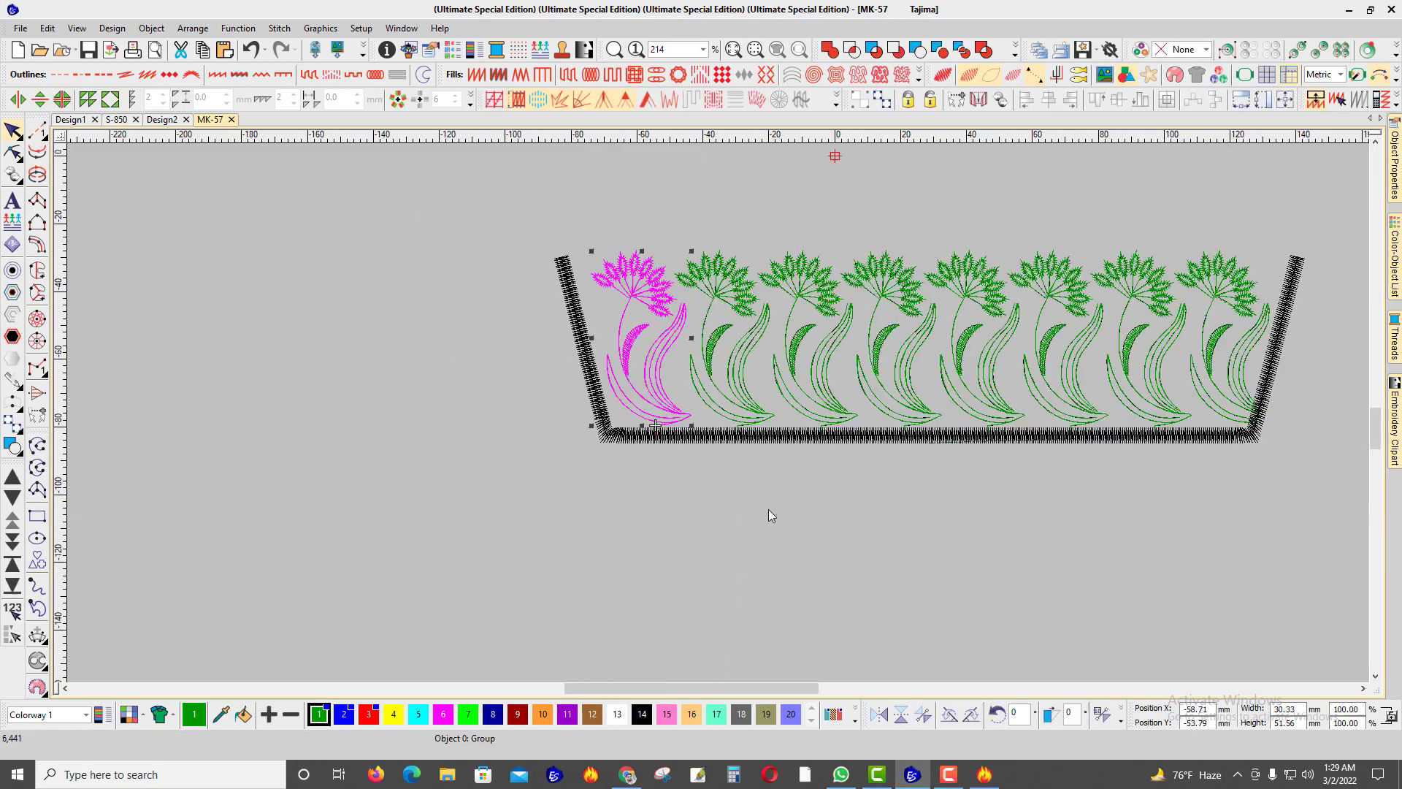
Step: Select the green frame border and all blue branched objects in the Color-Object List, and show only those
scroll(750, 400, up, 2)
key(Escape)
mouse_move(1391, 260)
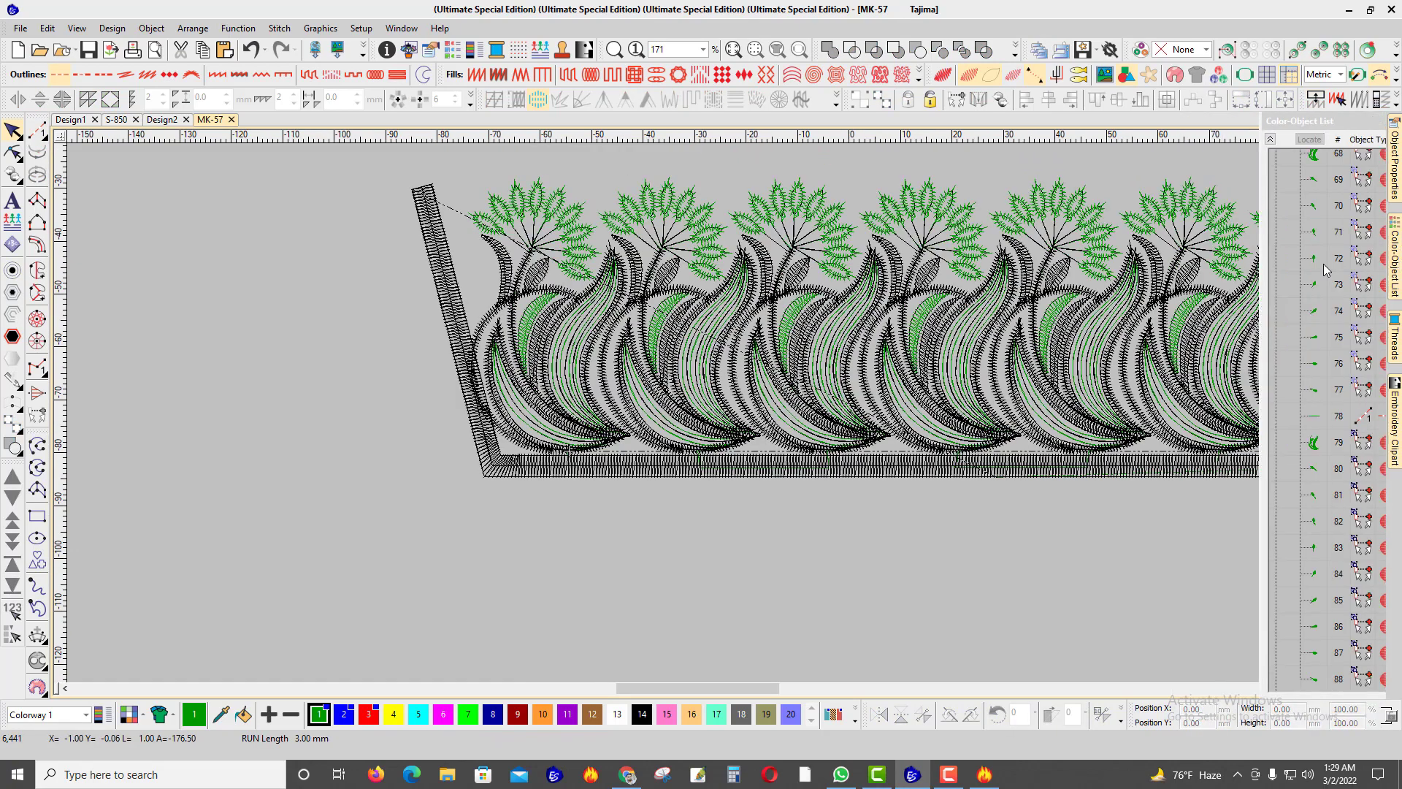
click(1143, 138)
click(1187, 287)
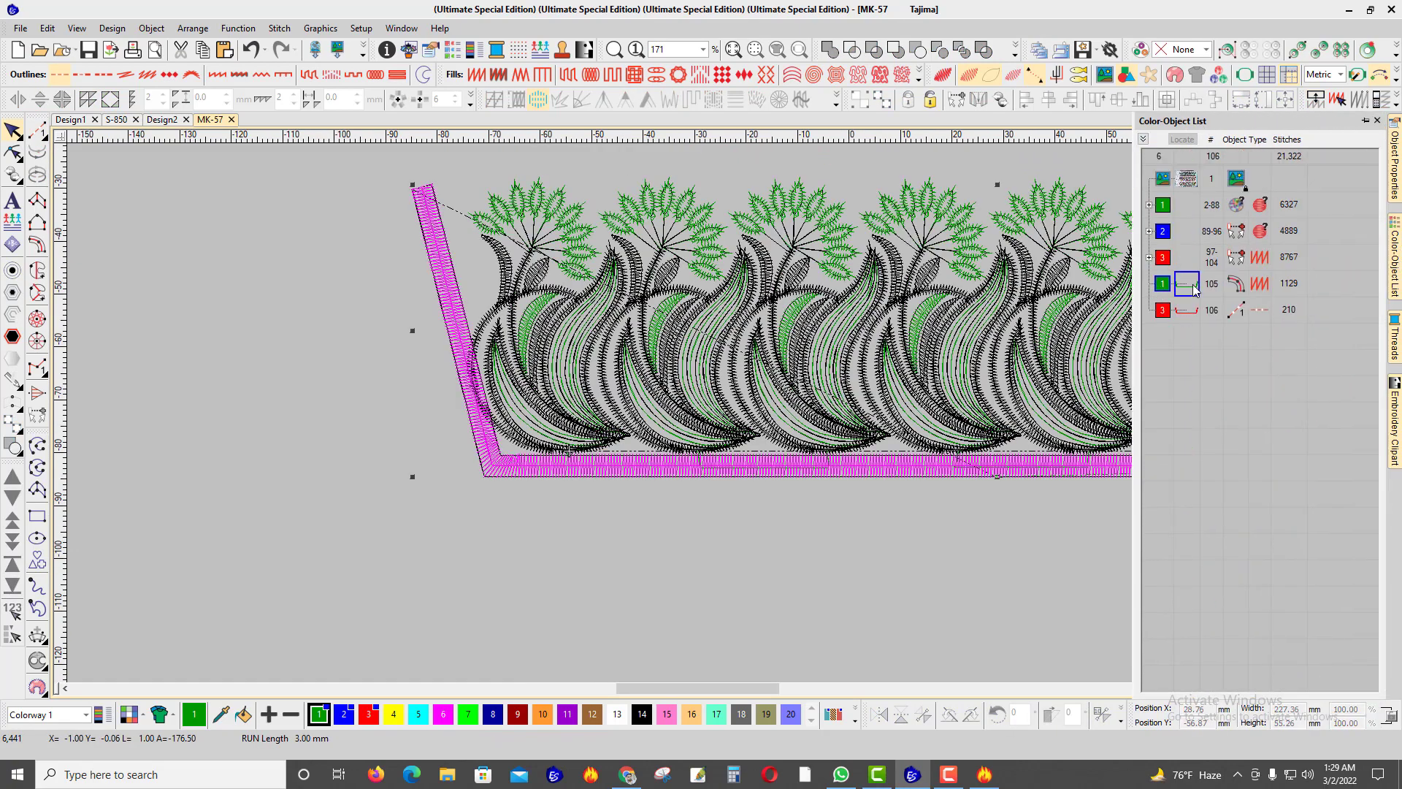
ctrl+click(1162, 232)
key(shift+s)
key(Escape)
scroll(787, 388, up, 1)
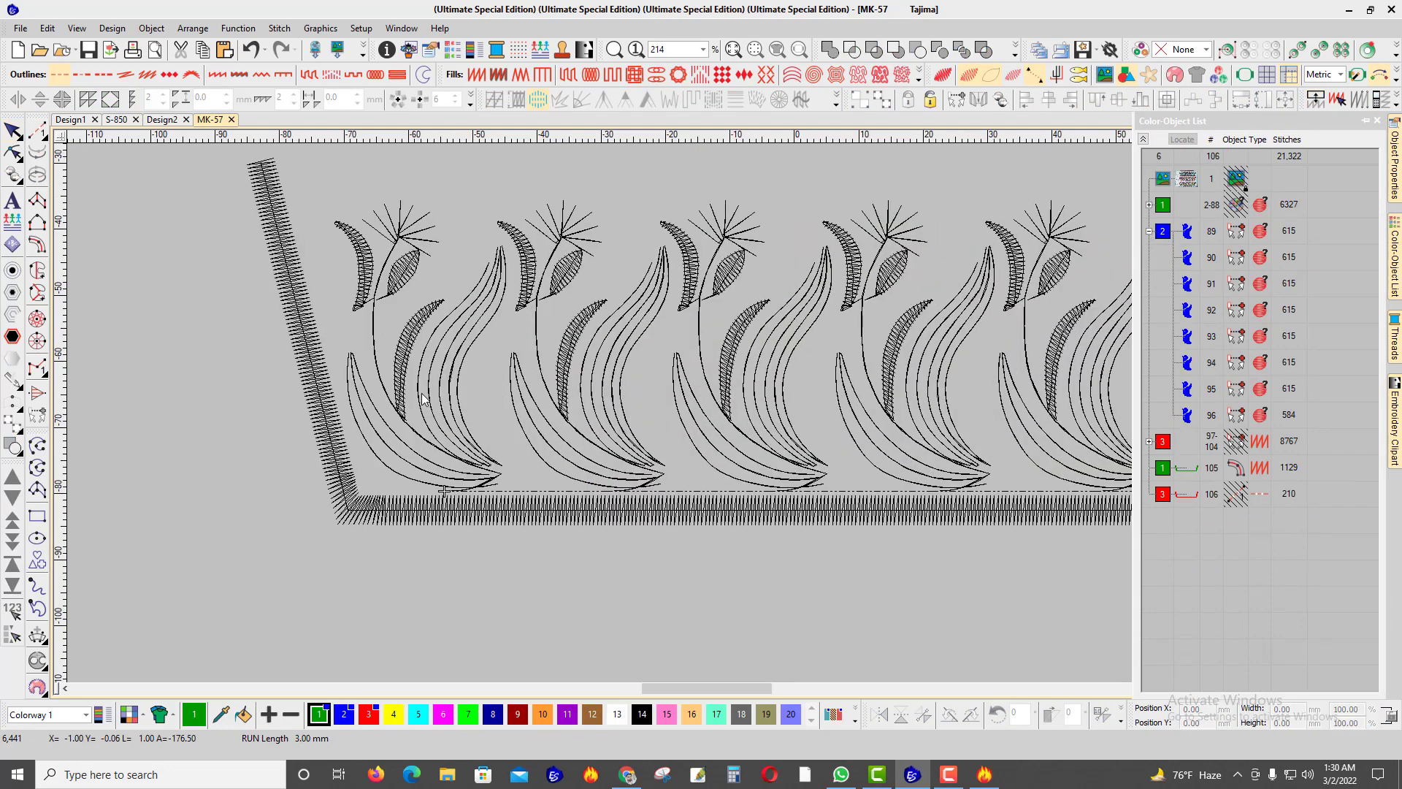
Step: Resequence the leftmost blue motif to sew first, and place the second motif after it with a linking run stitch in the frame
click(424, 396)
key(Escape)
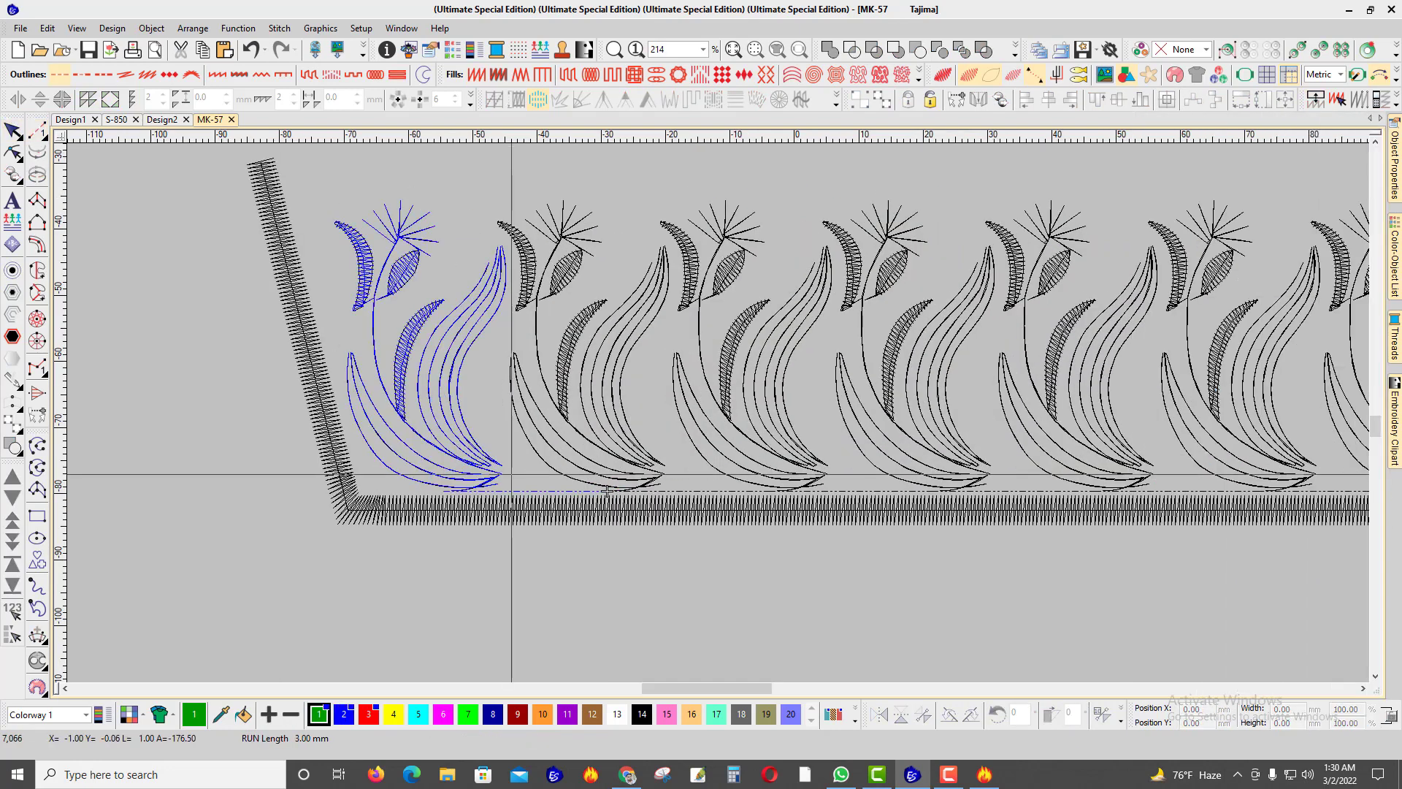
click(561, 295)
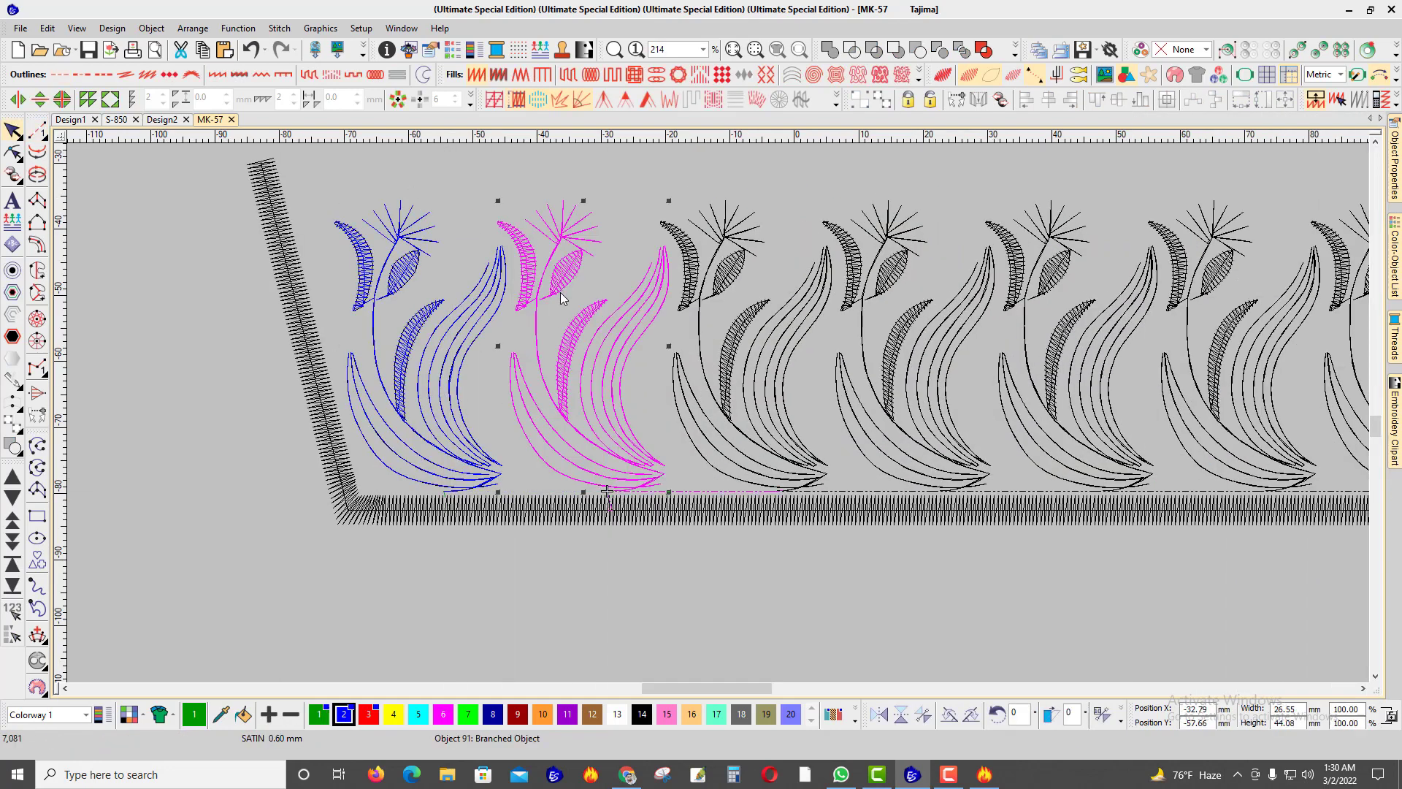
click(940, 669)
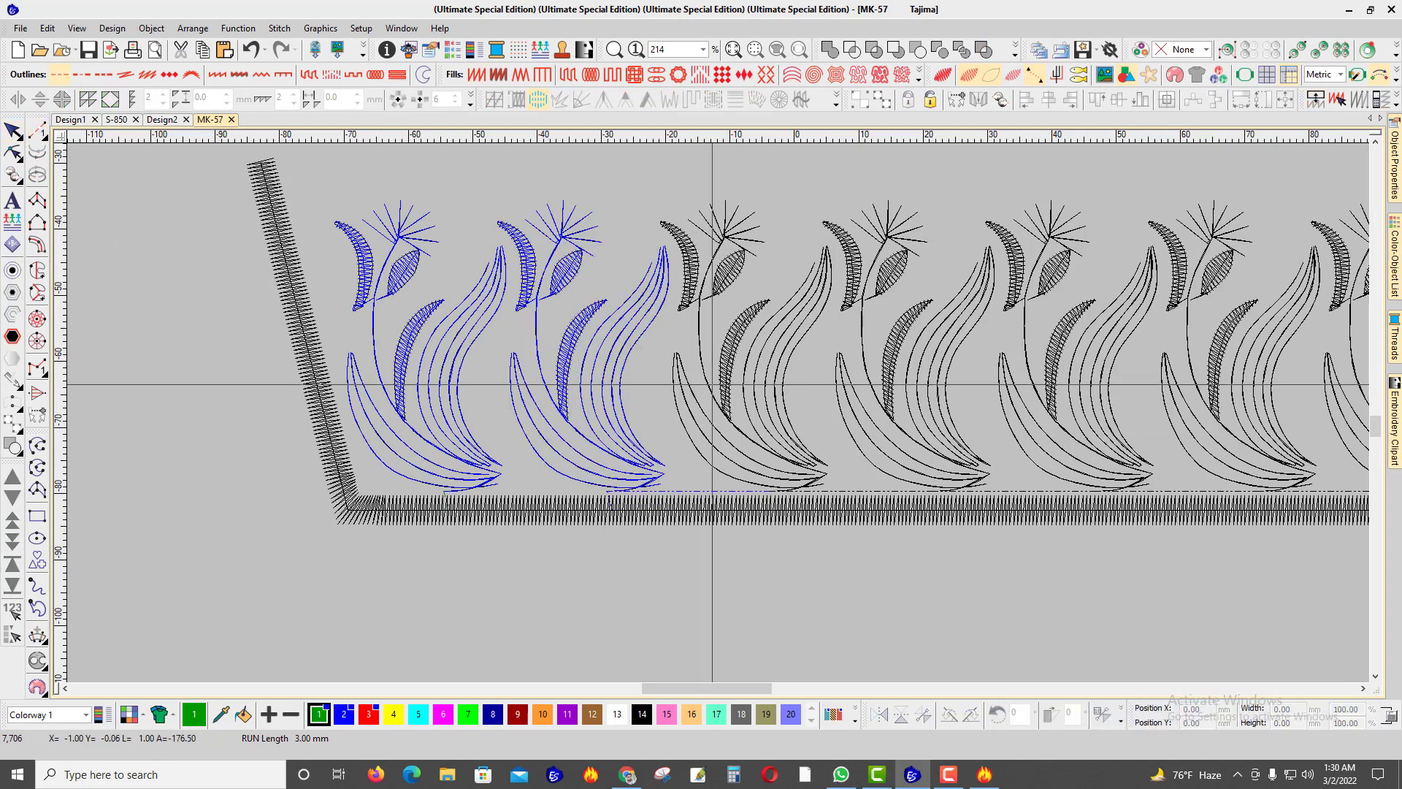
Step: Resequence the third and fourth blue motifs from the left after the second, each preceded by a linking run stitch in the frame
click(746, 338)
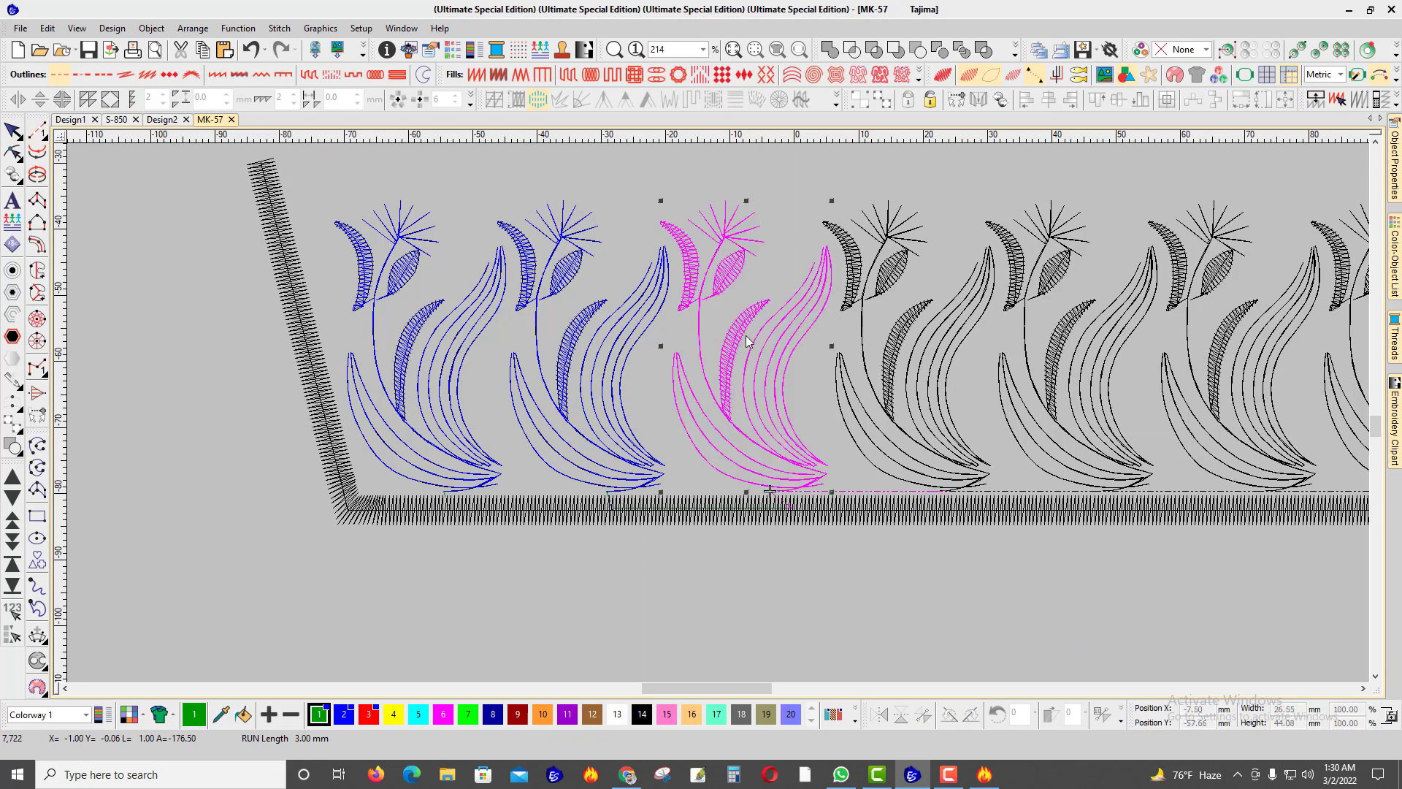
scroll(746, 337, down, 1)
scroll(746, 337, right, 1)
scroll(675, 390, up, 1)
key(Escape)
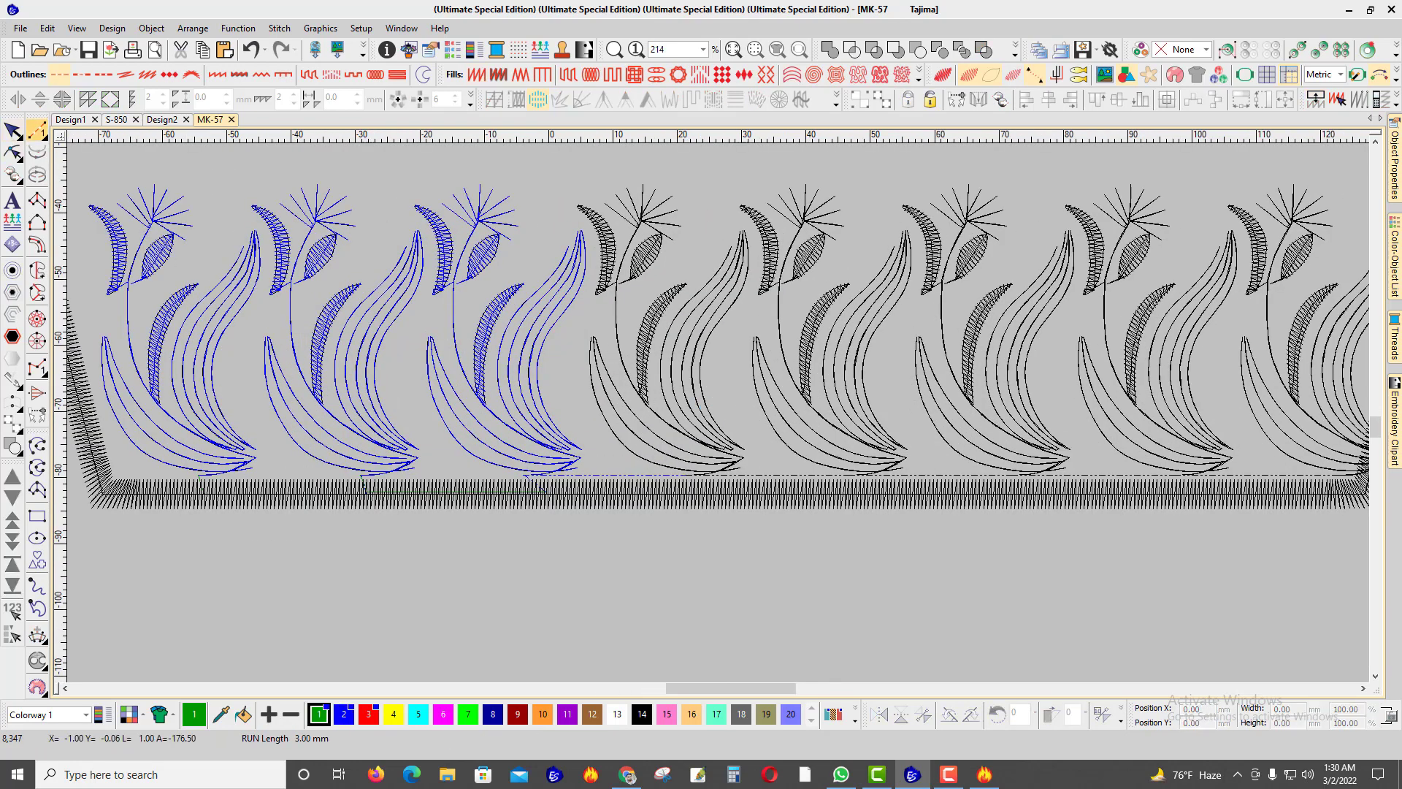
click(603, 249)
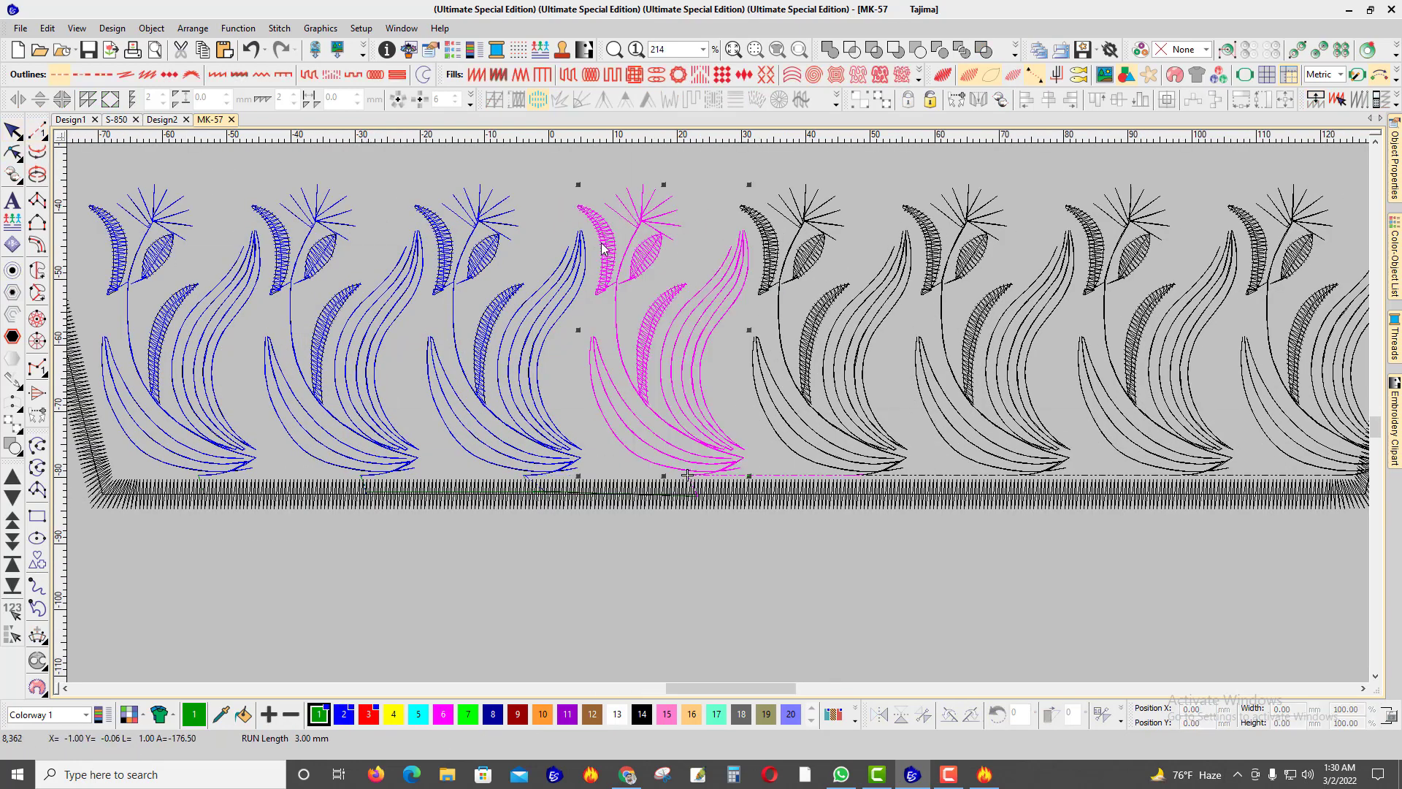
key(Escape)
Step: Draw a run stitch inside the frame from the fourth to the fifth blue motif, and cut and paste the fifth motif after it
key(space)
click(697, 496)
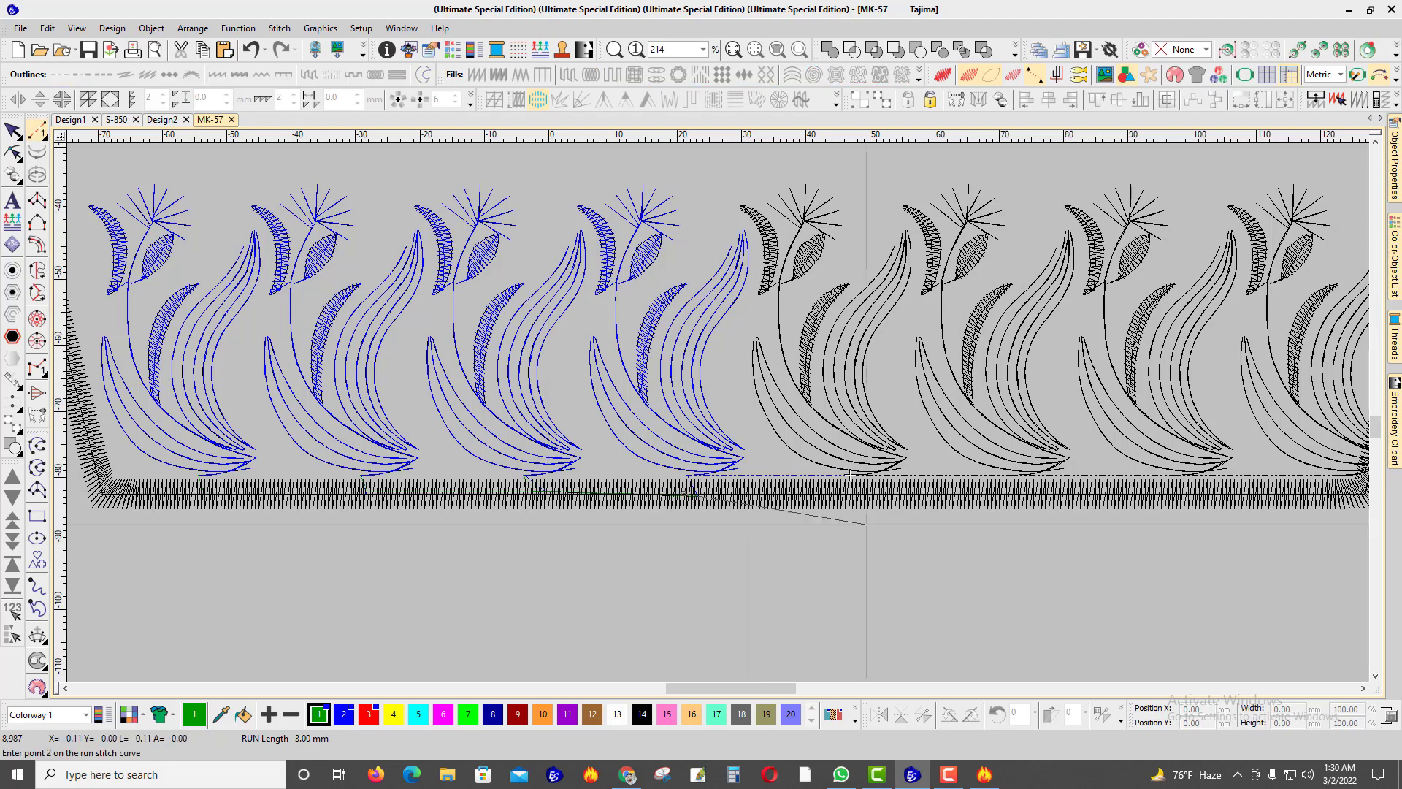
click(864, 494)
key(Return)
key(Escape)
click(768, 261)
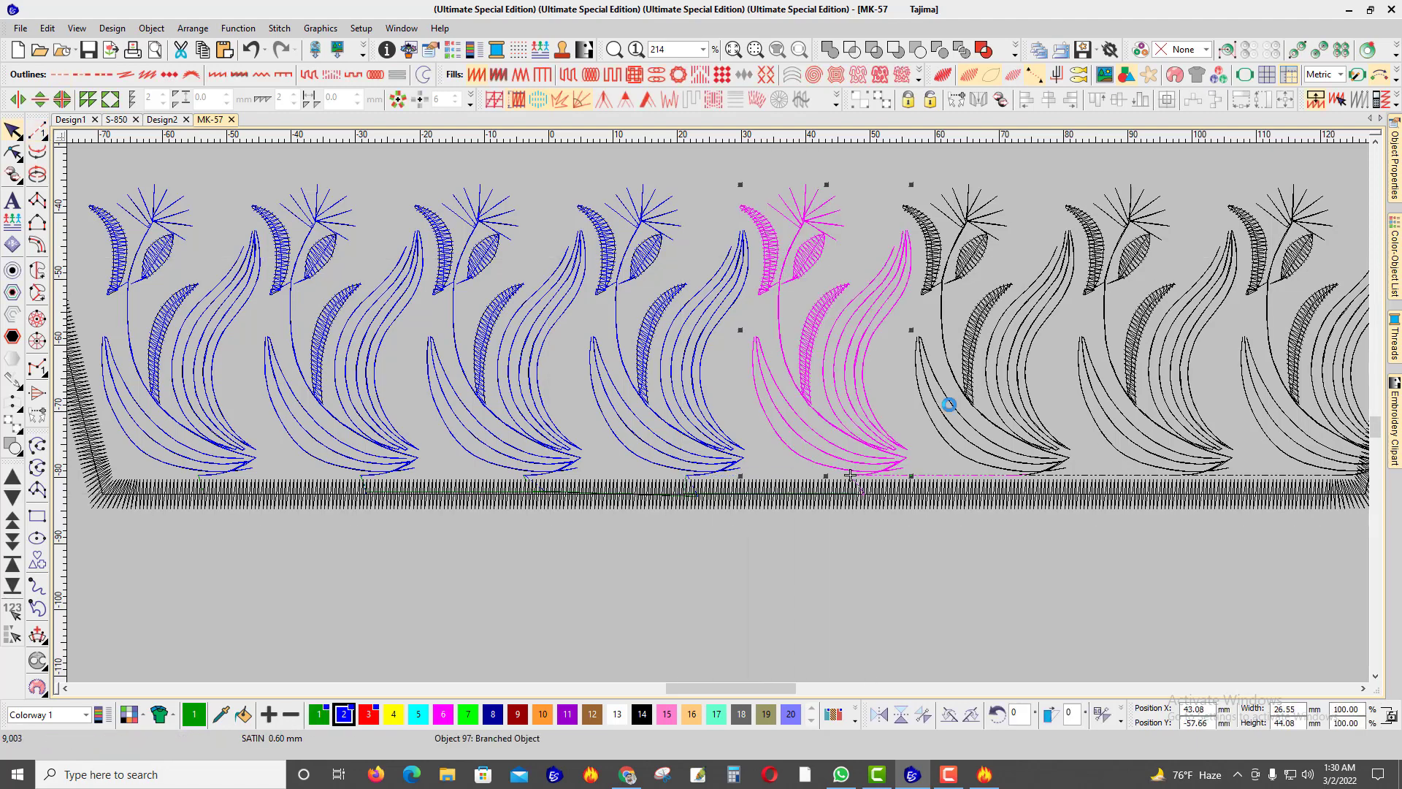
scroll(980, 422, up, 1)
key(Escape)
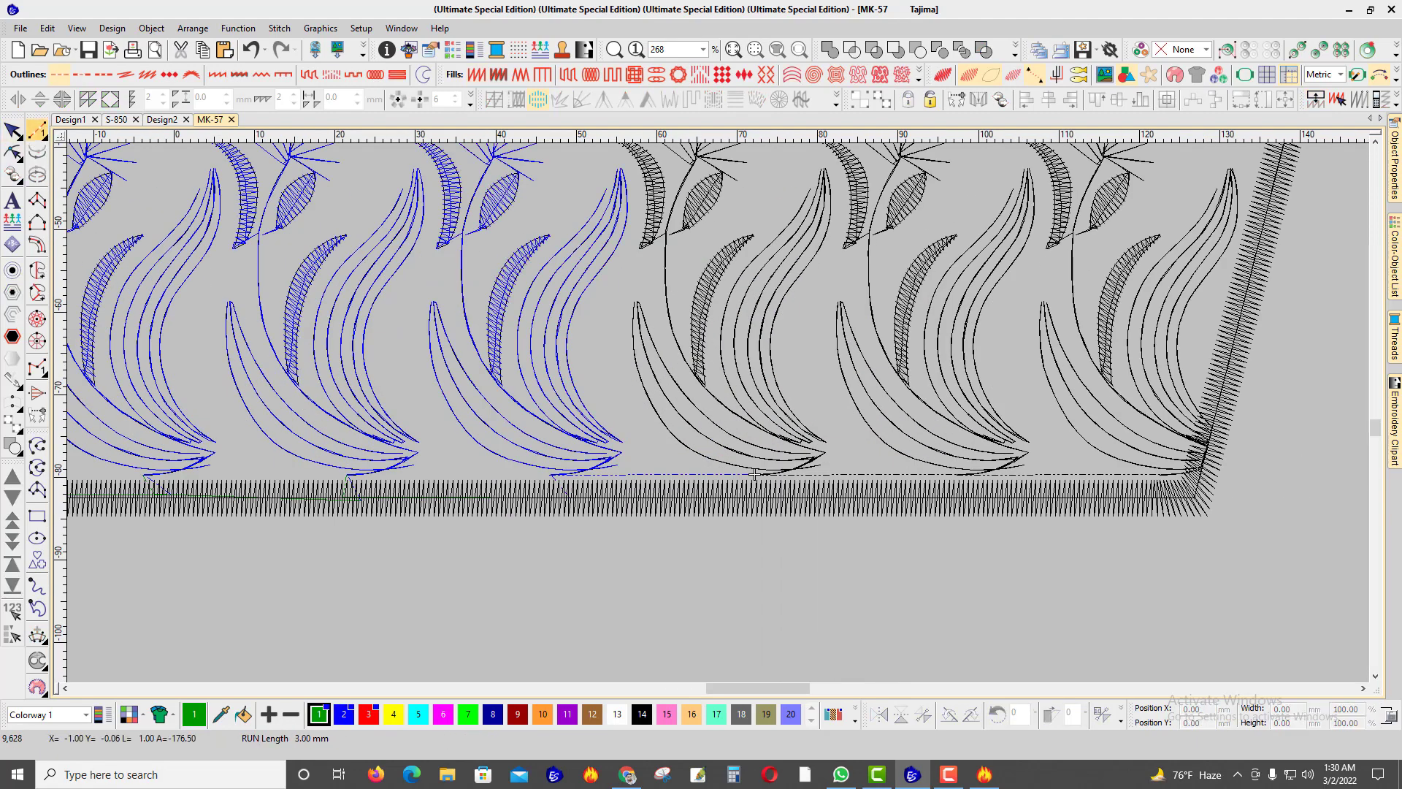
Step: Connect the fifth blue motif to the sixth with a run stitch inside the frame, and resequence the sixth motif after it
click(559, 493)
click(772, 490)
key(Return)
key(Escape)
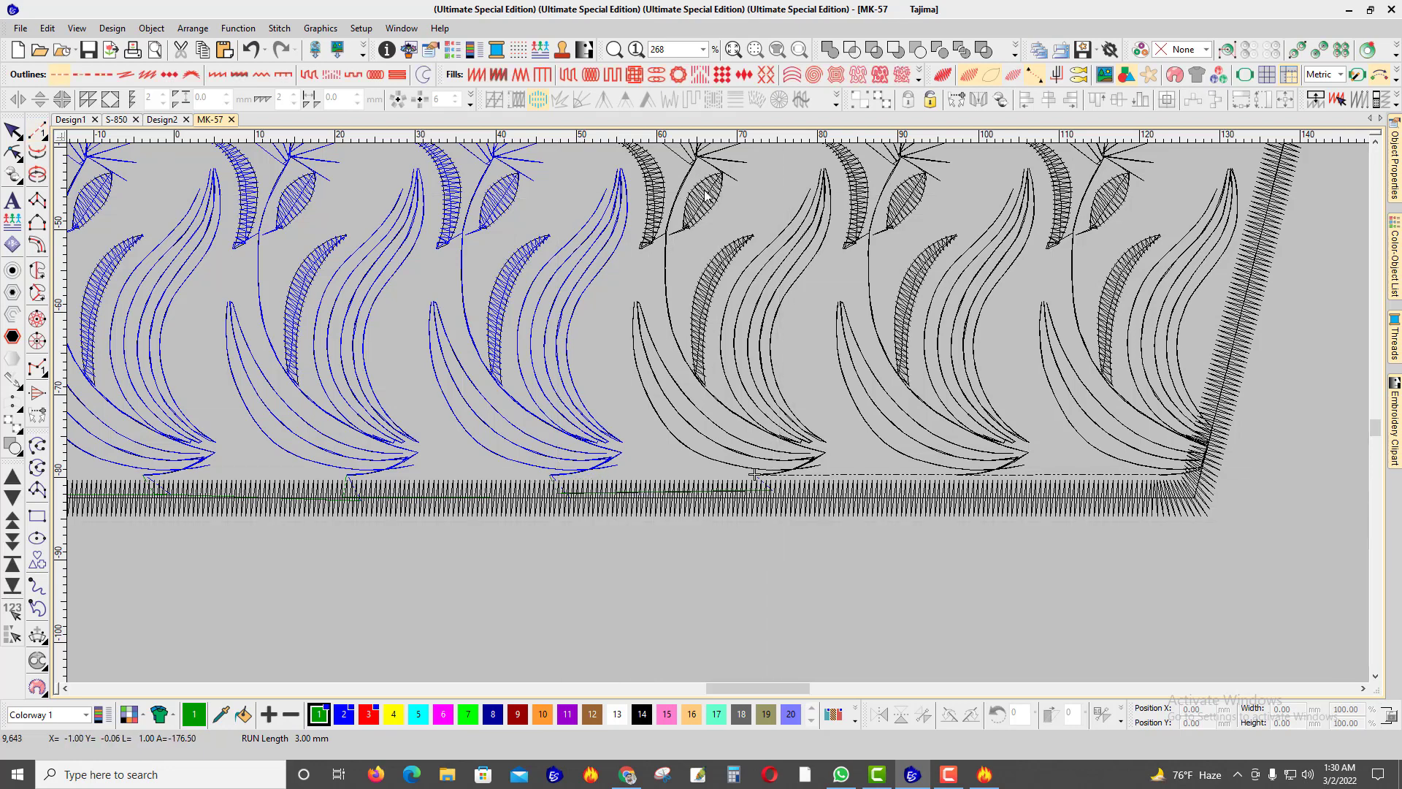
click(706, 196)
key(Escape)
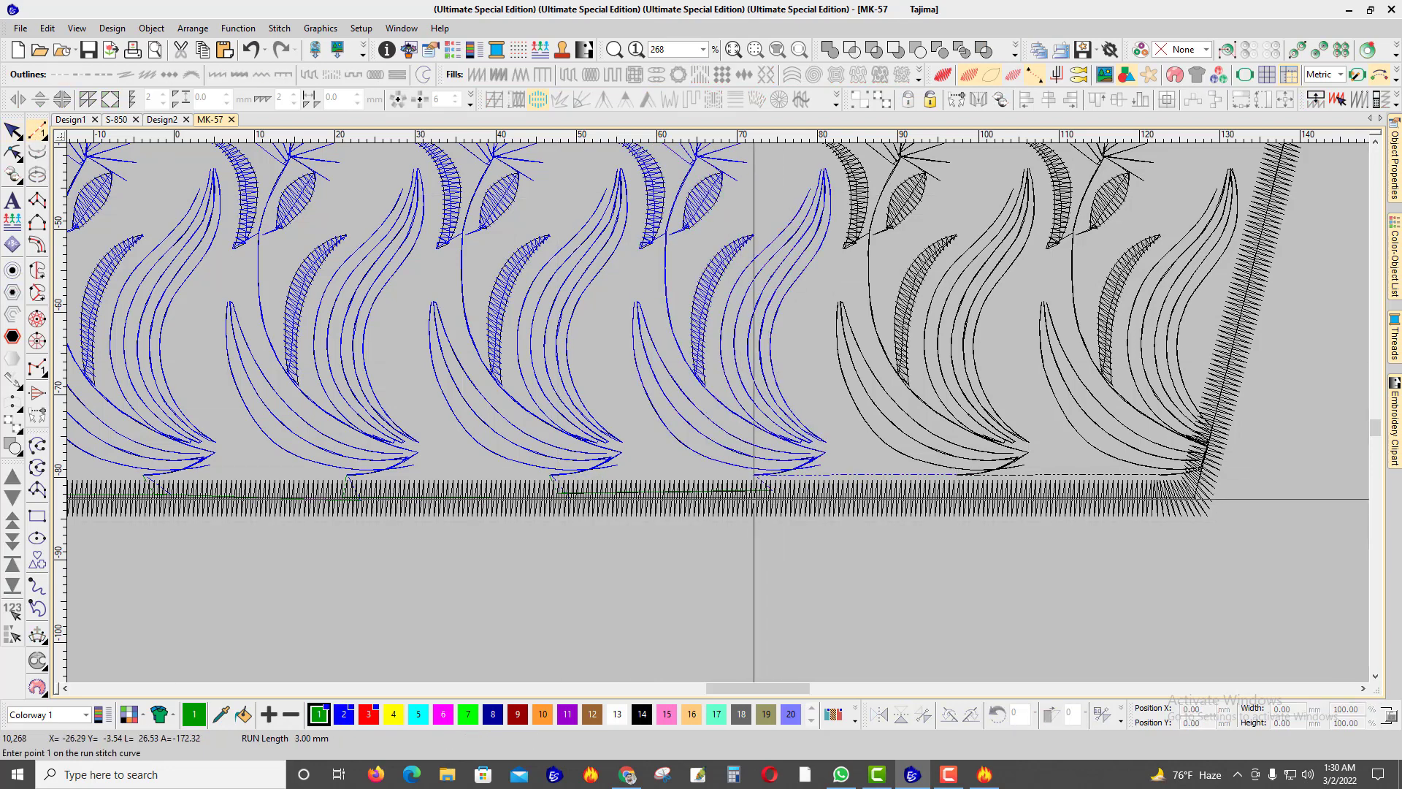
Step: Add the connecting run stitch to the seventh blue motif from the left, and place that motif after it
click(757, 495)
click(977, 490)
key(Return)
key(Escape)
click(853, 209)
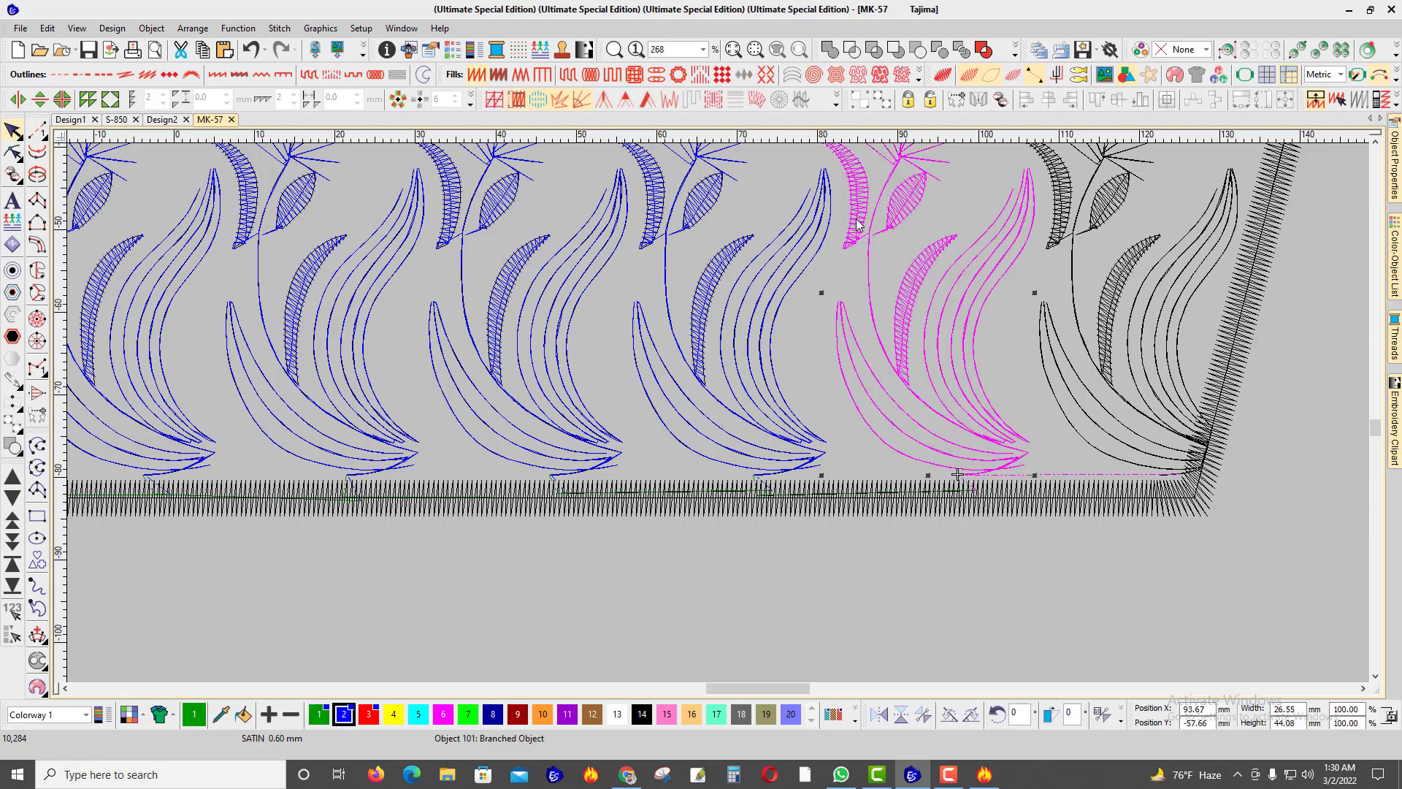
scroll(854, 209, down, 1)
scroll(847, 495, up, 1)
key(Escape)
Step: Link the rightmost blue motif with a run stitch inside the frame, and display the whole design in all its colours
click(36, 131)
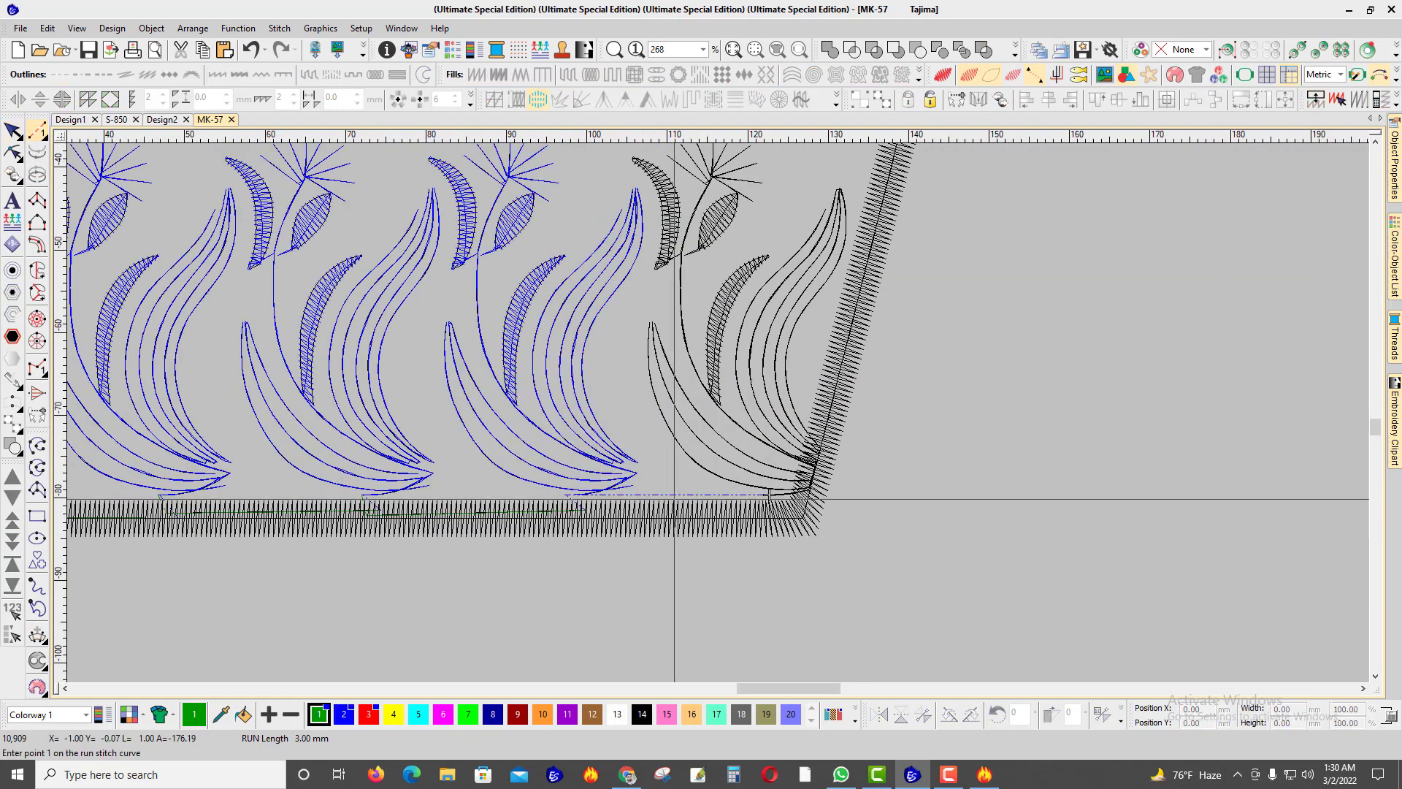
scroll(783, 498, down, 3)
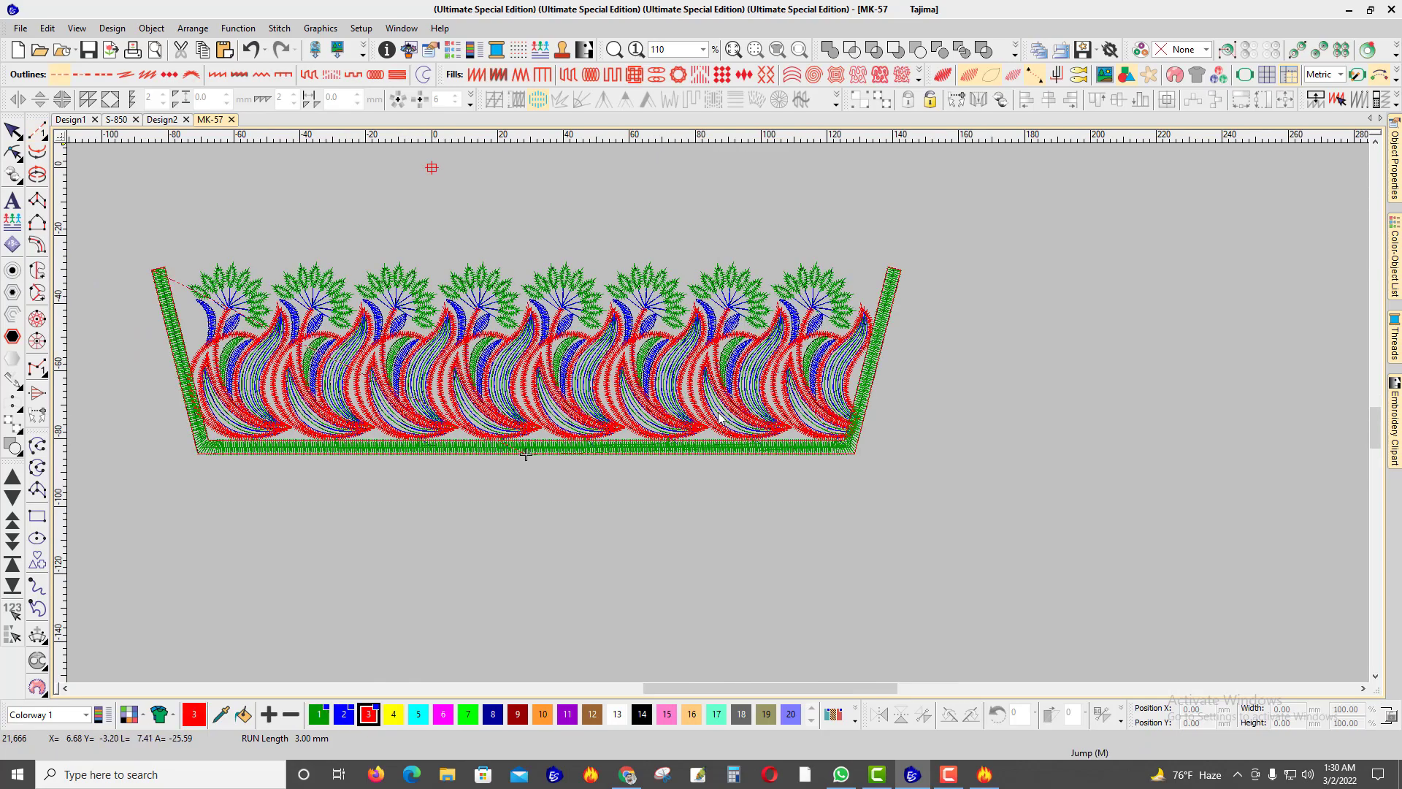
scroll(451, 371, down, 1)
scroll(787, 428, up, 6)
scroll(720, 417, down, 5)
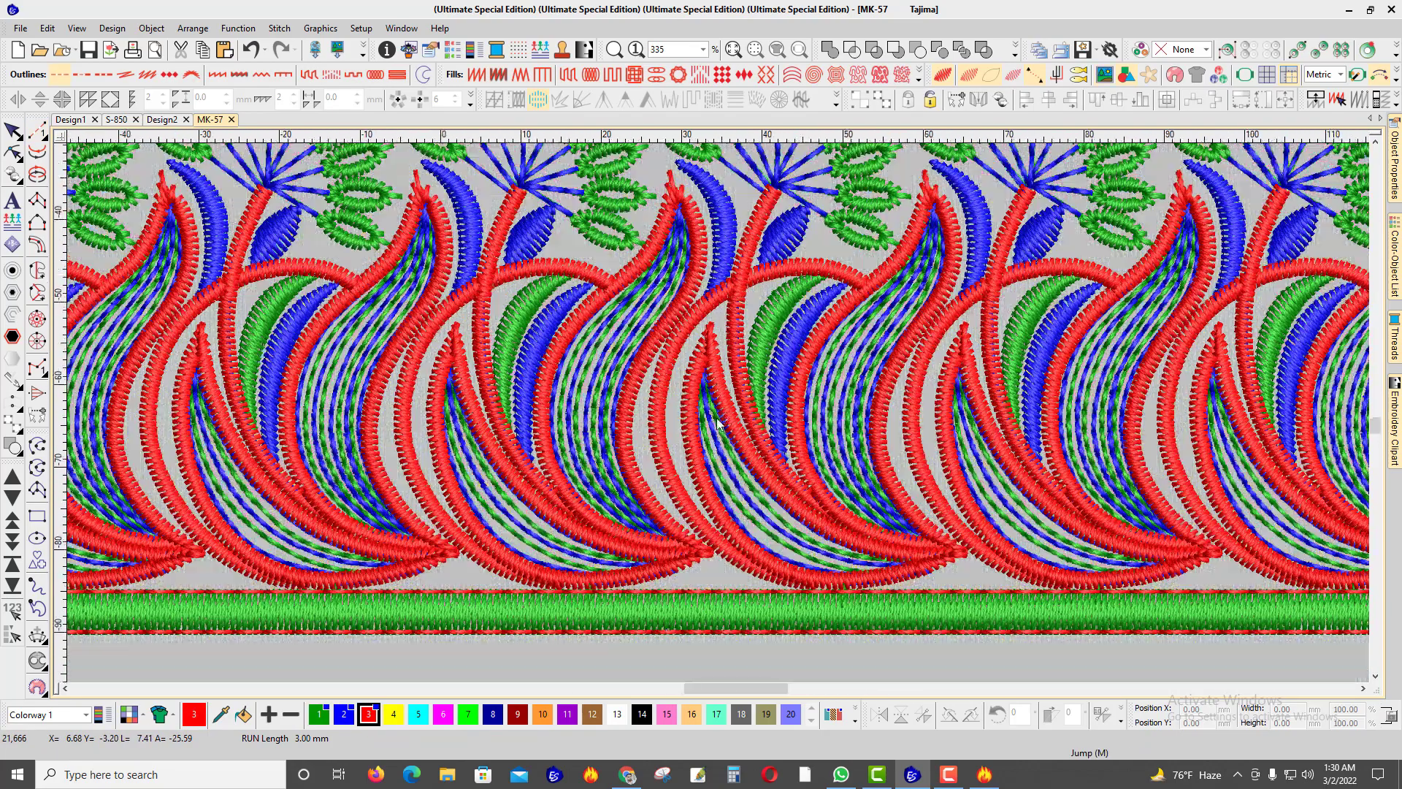
click(733, 50)
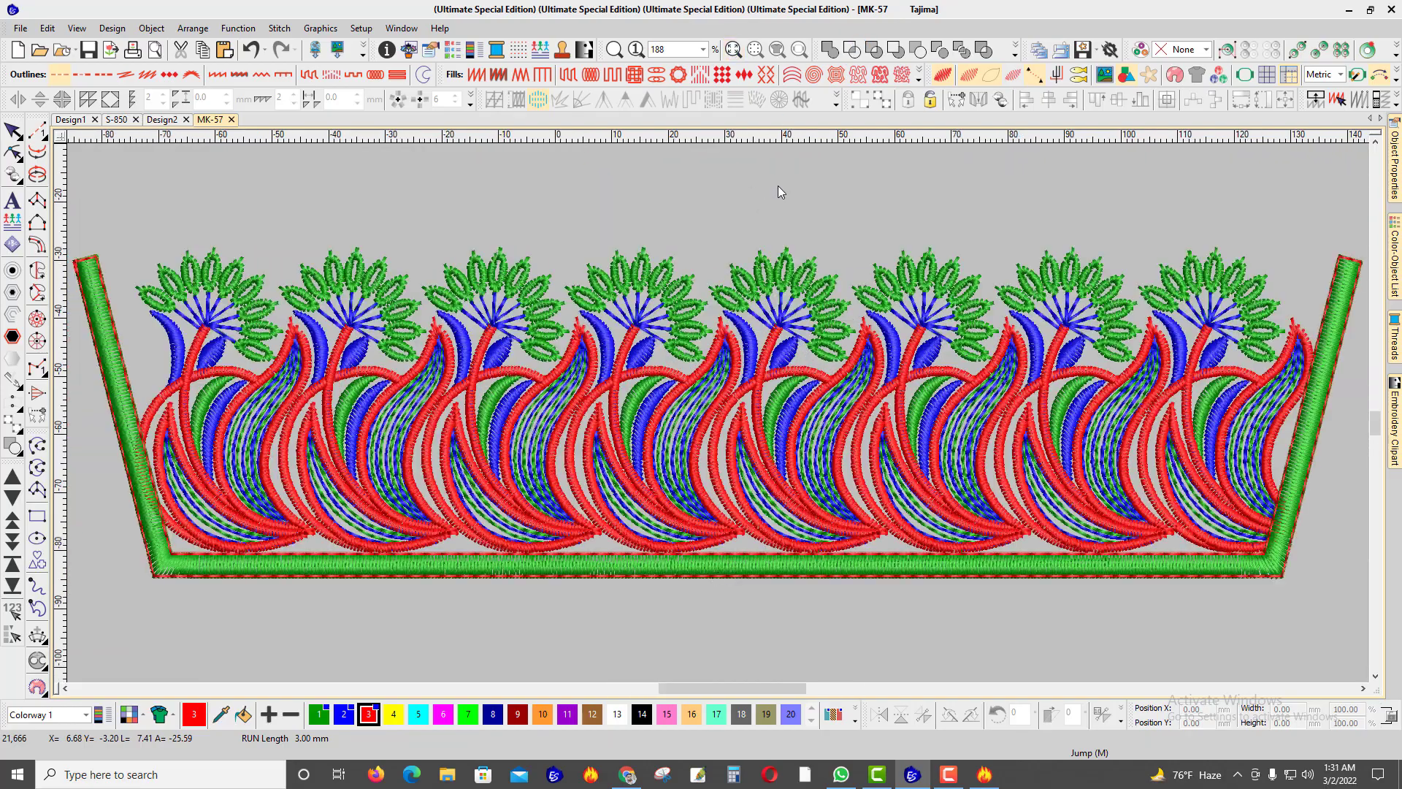